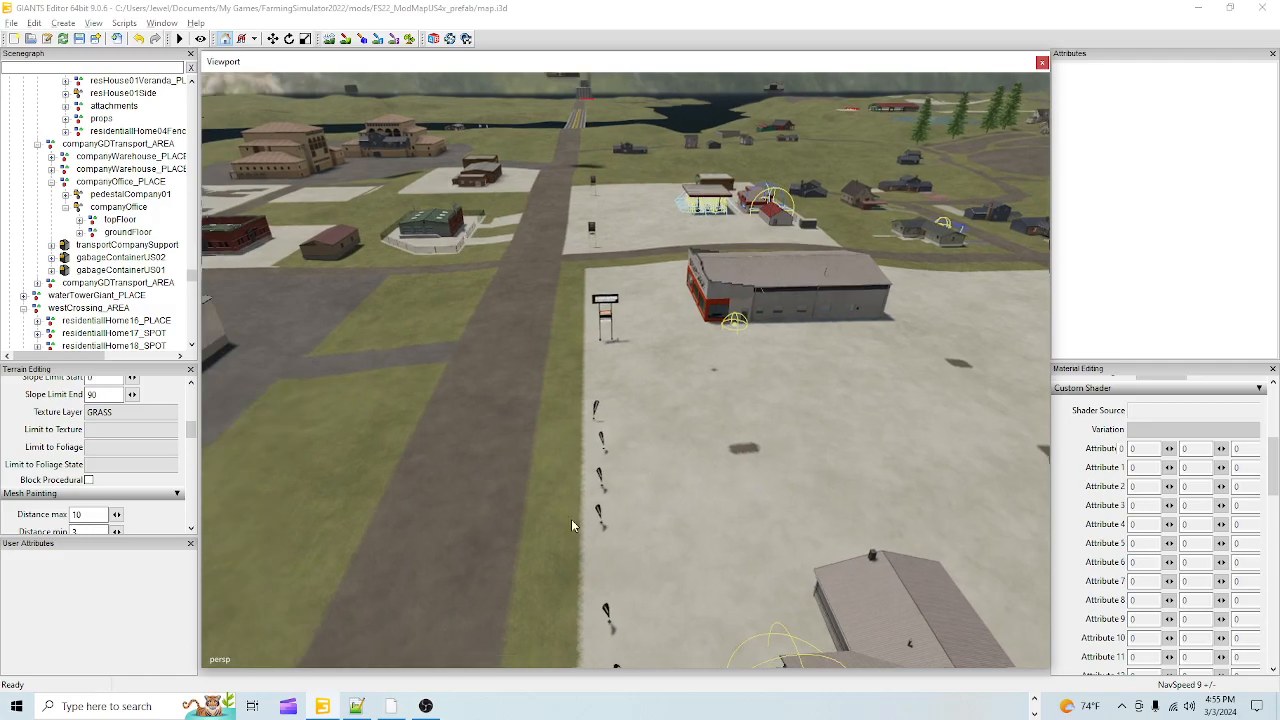
Step: Locate the GD Transport building on the map and select its whole companyOffice_PLACE group
left_click_drag(725, 438, 393, 453, "alt")
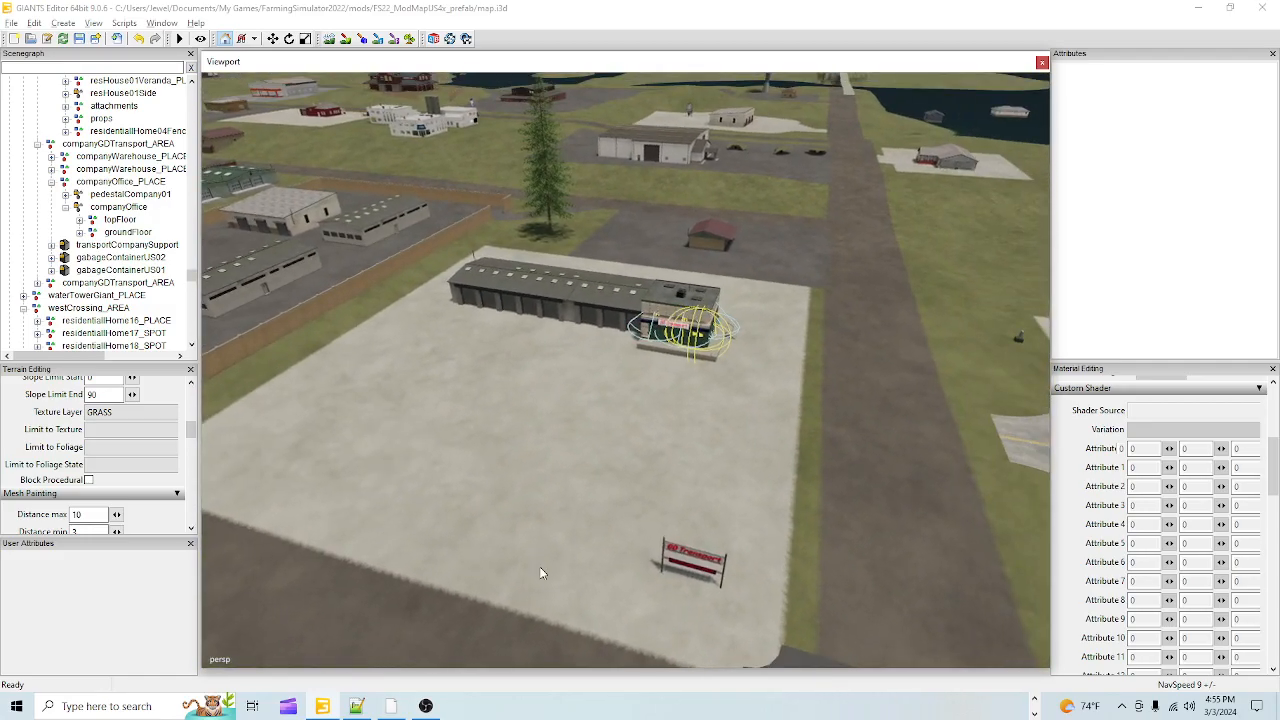
right_click_drag(510, 592, 896, 60, "alt")
left_click_drag(605, 374, 640, 347, "alt")
right_click_drag(590, 392, 626, 354, "alt")
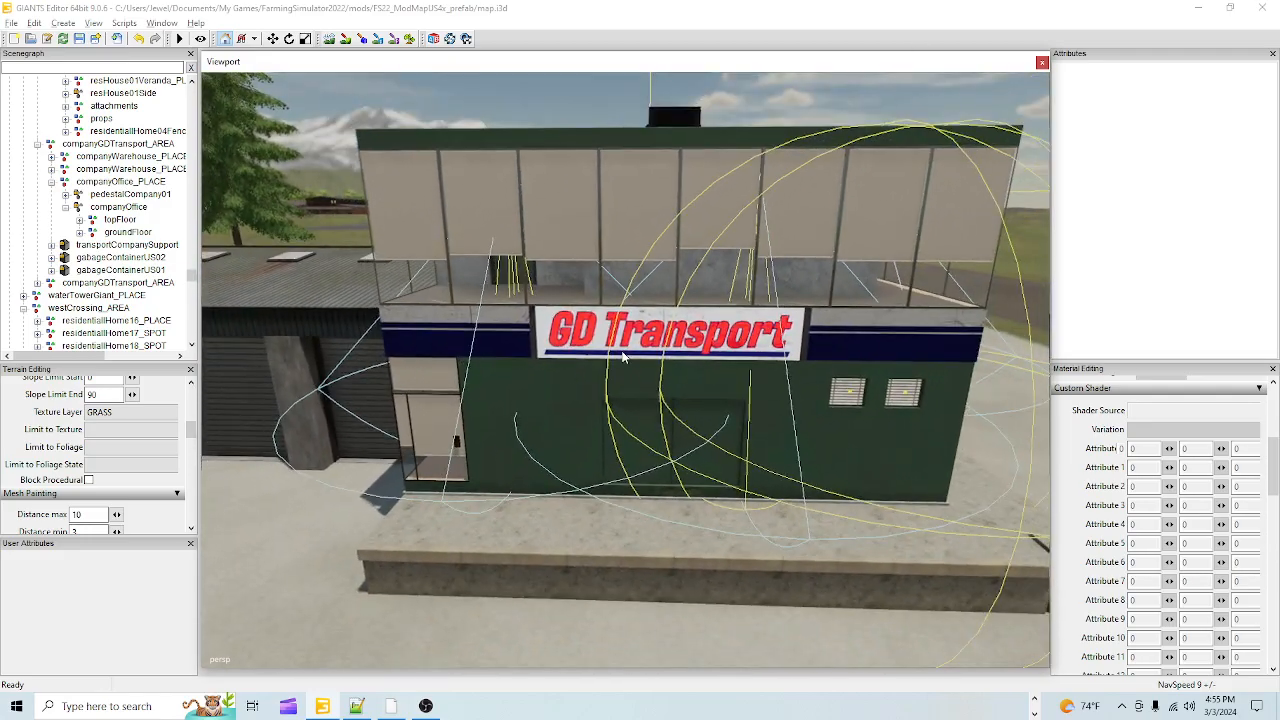
scroll(92, 196, "down", 4)
left_click(537, 405)
scroll(118, 210, "up", 3)
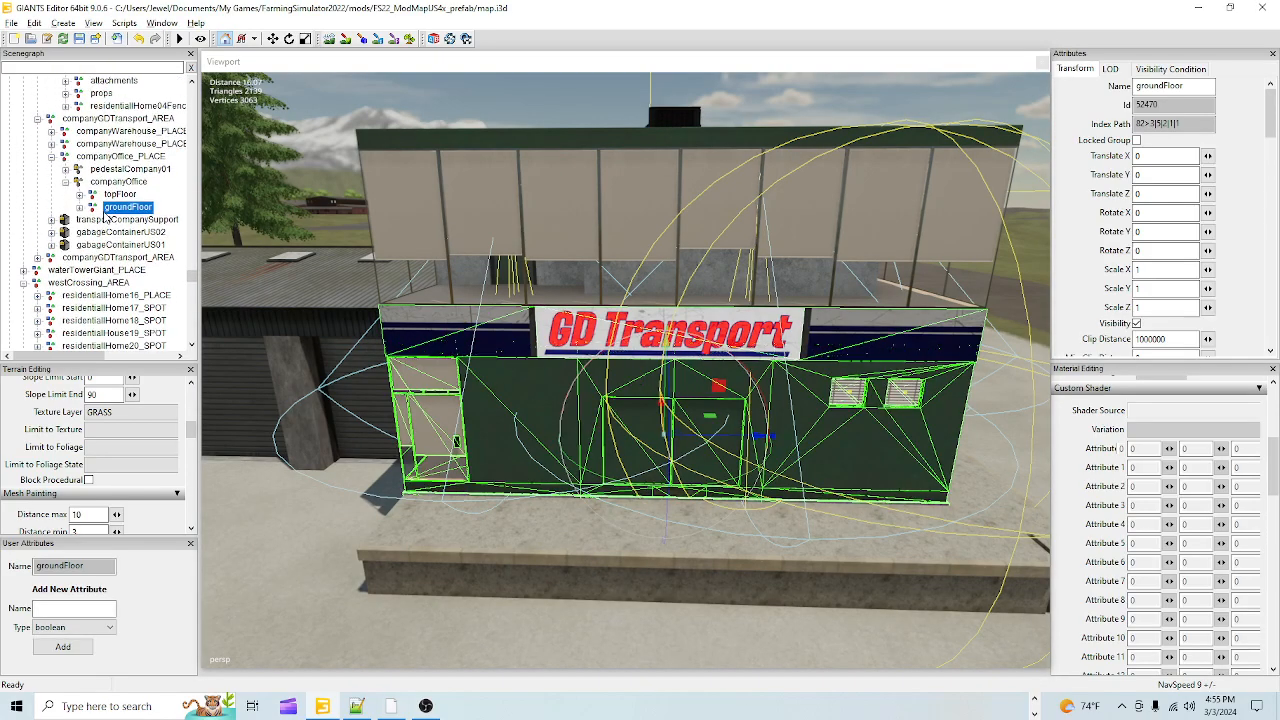
left_click(130, 158)
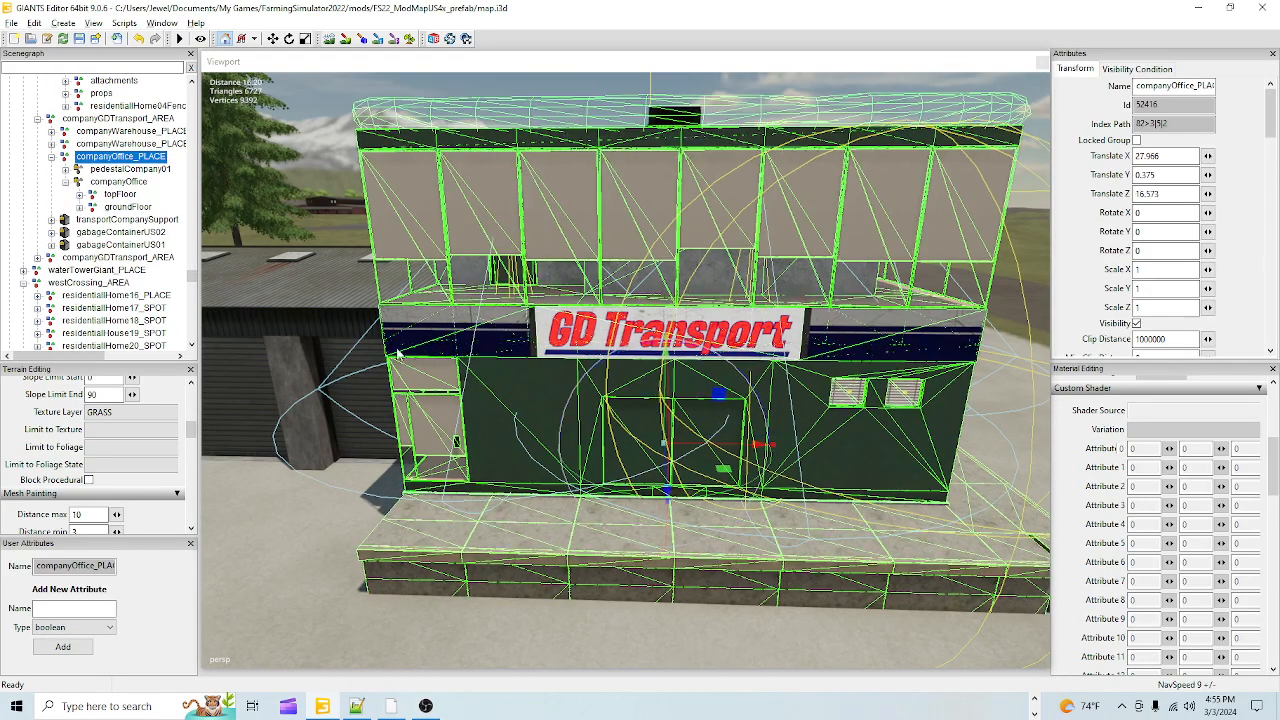
Step: Check which group holds the office building rather than the adjoining warehouse, and duplicate companyOffice_PLACE
left_click_drag(417, 334, 424, 376, "alt")
scroll(445, 468, "down", 5)
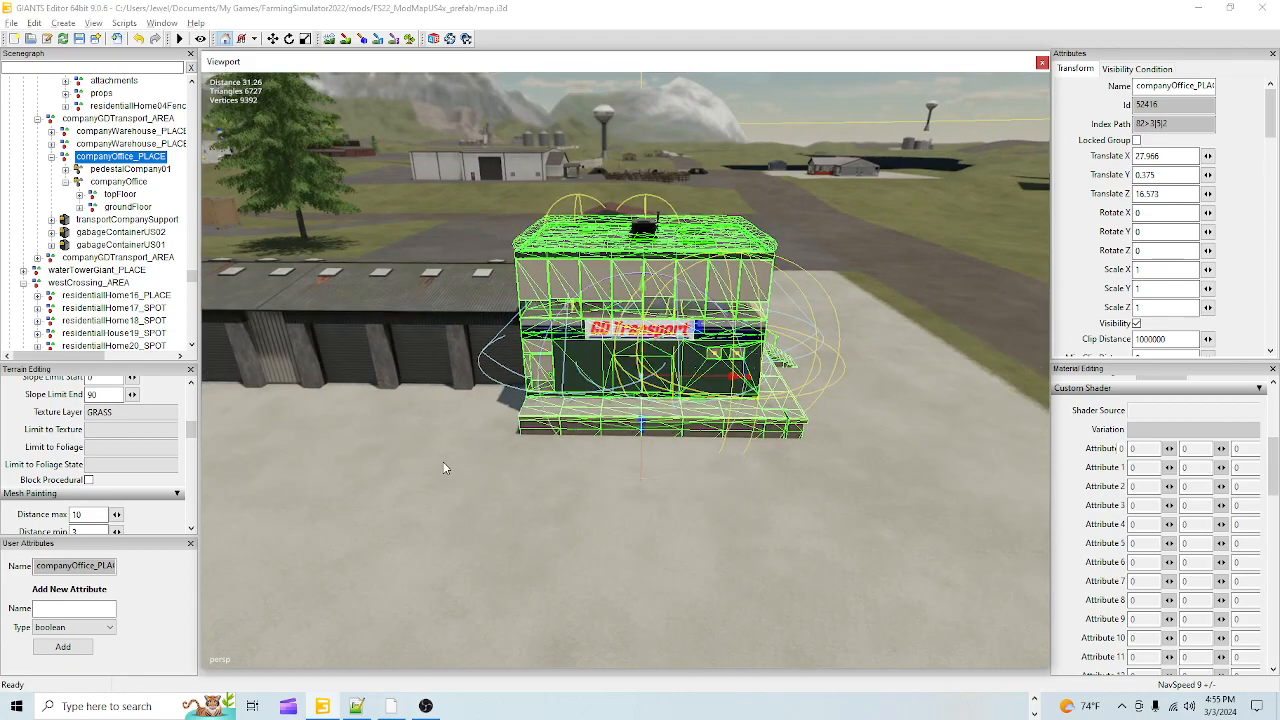
left_click(128, 144)
left_click(128, 136)
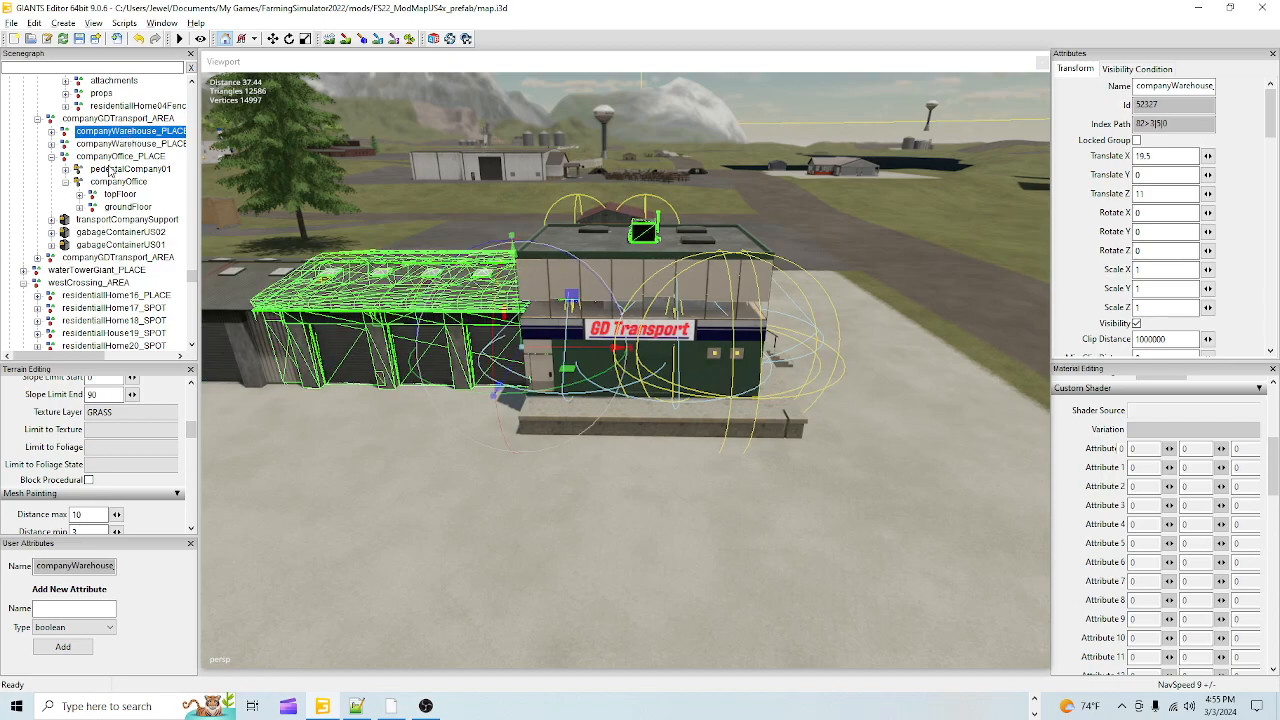
left_click(115, 157)
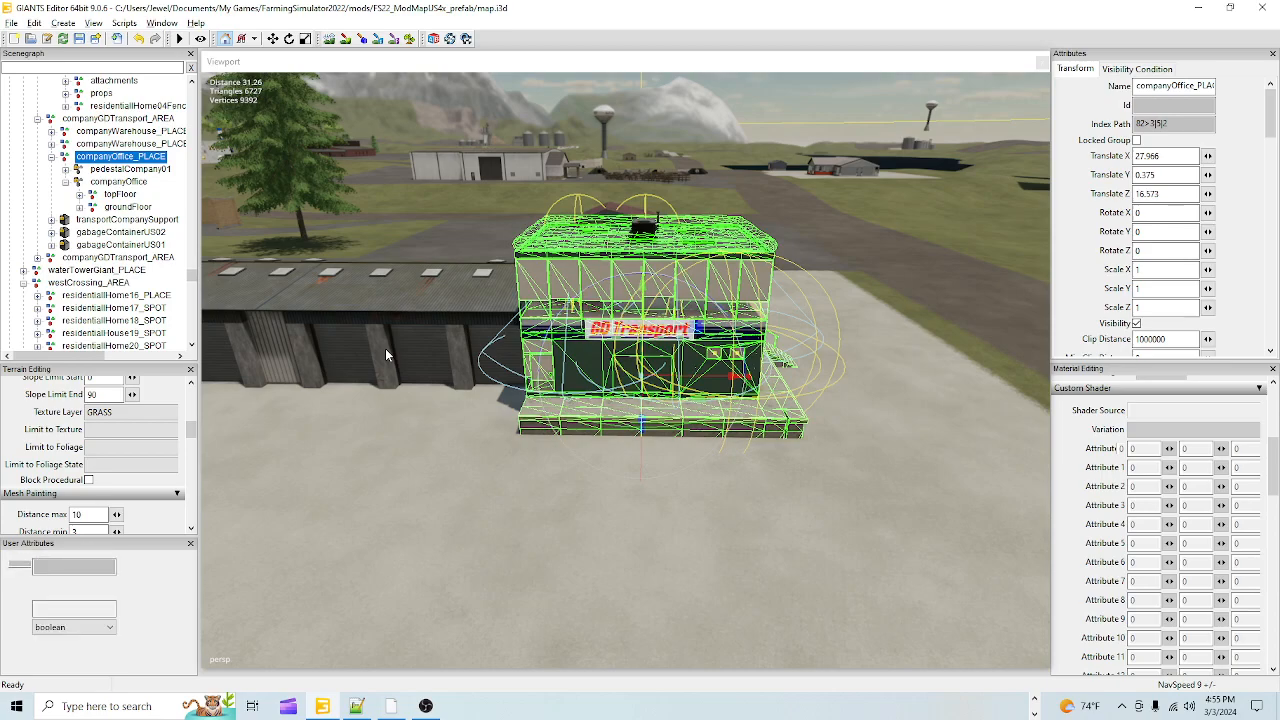
key("ctrl+d")
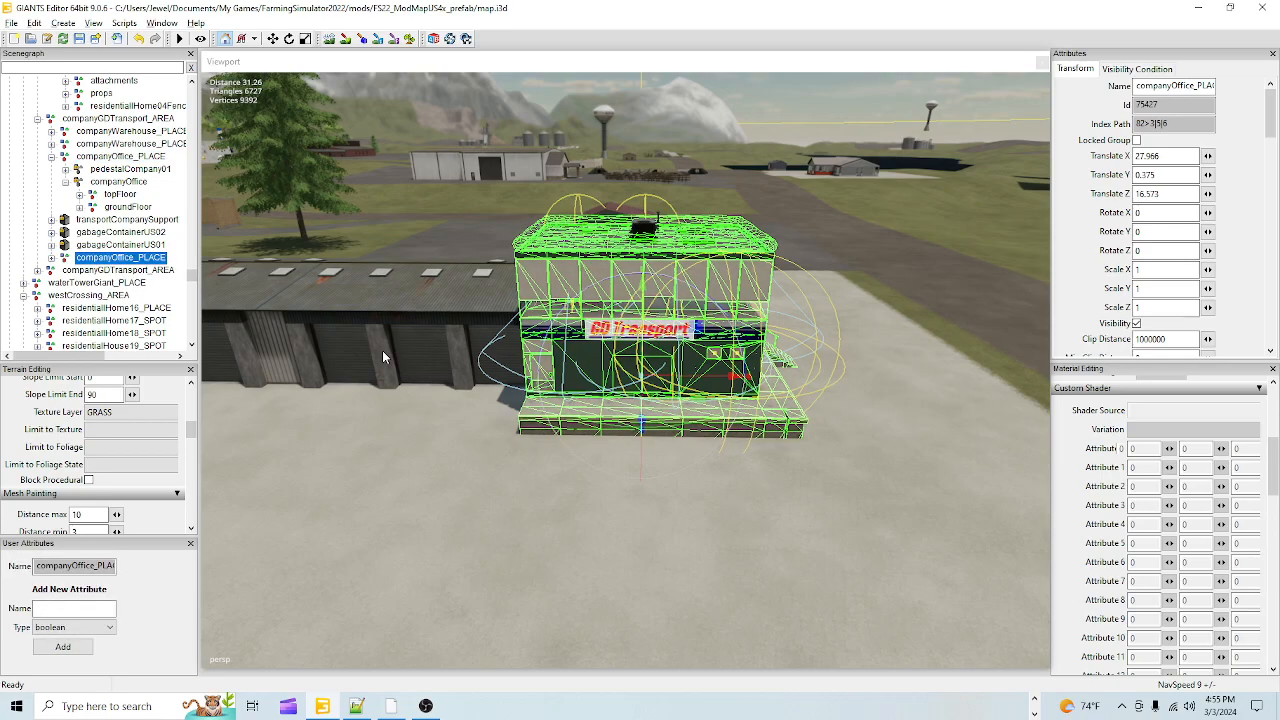
Step: Place the duplicated office on the open grass just beyond the dirt road, away from the original lot
mouse_move(563, 480)
left_mouse_down("alt")
mouse_move(473, 472)
mouse_move(431, 442)
mouse_move(612, 504)
mouse_move(534, 457)
mouse_move(560, 485)
left_mouse_up("alt")
left_click_drag(562, 566, 514, 468, "alt")
scroll(514, 468, "up", 7)
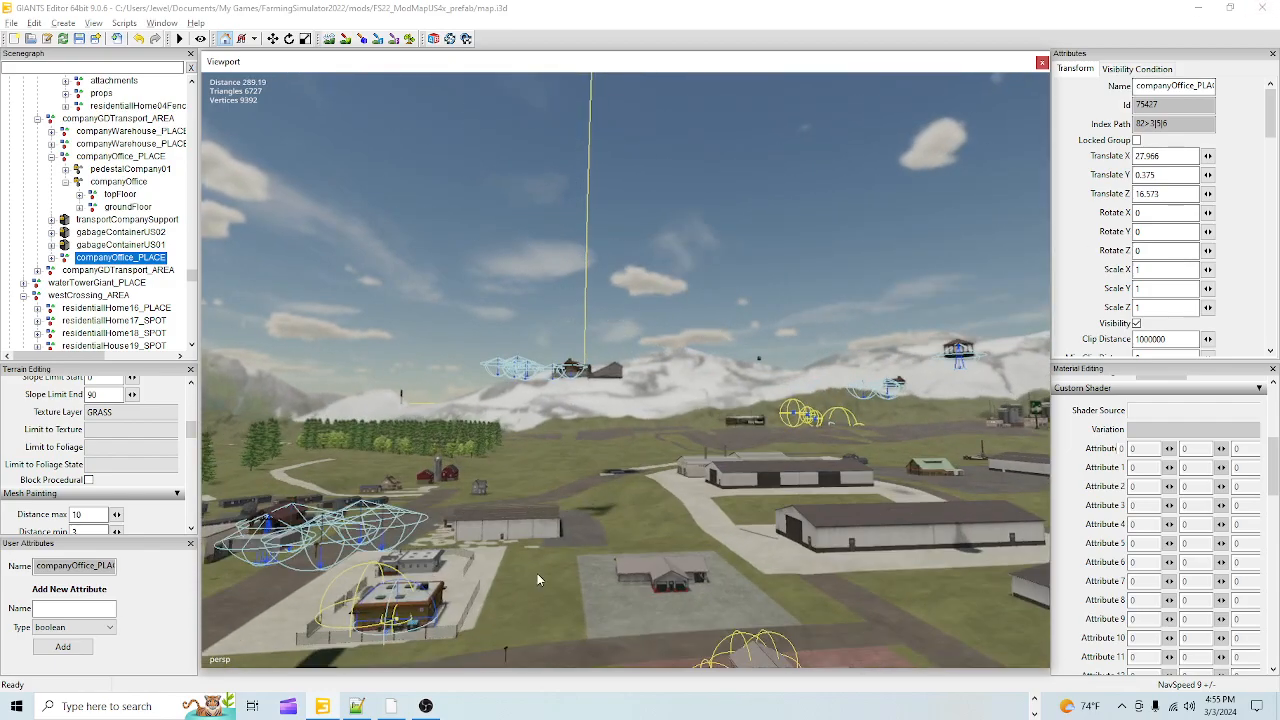
scroll(669, 474, "up", 8)
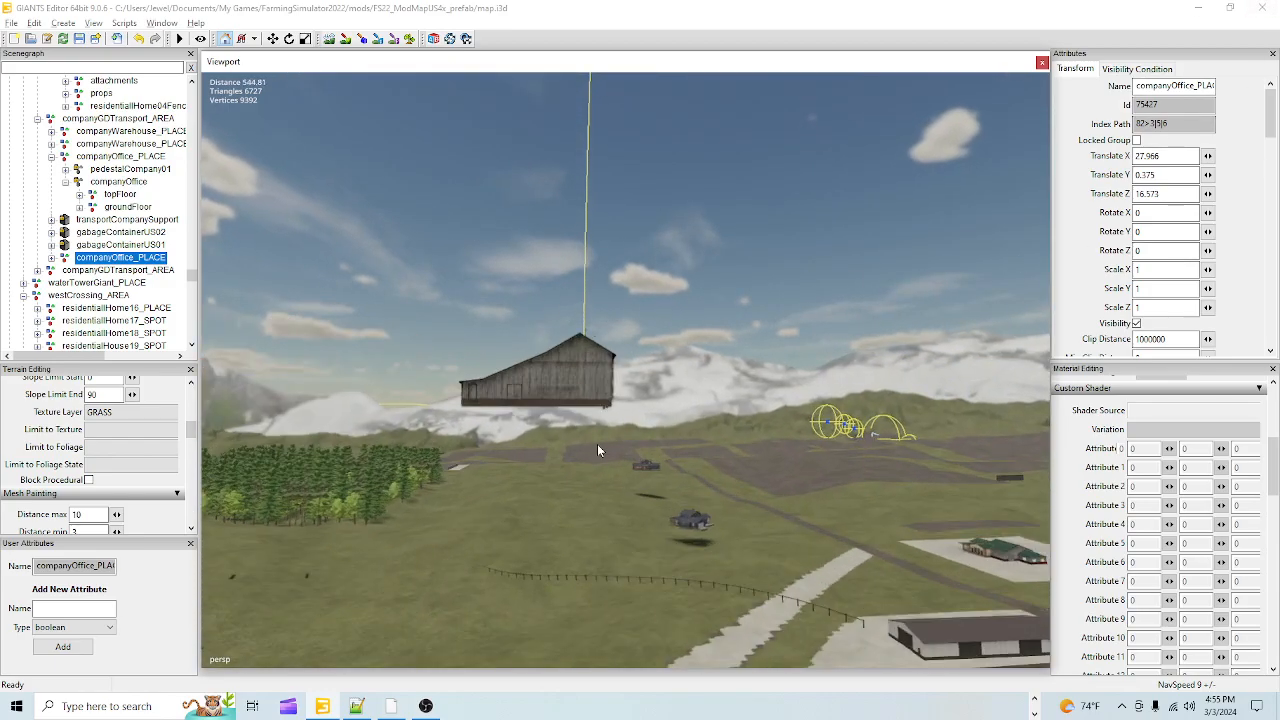
scroll(612, 529, "up", 5)
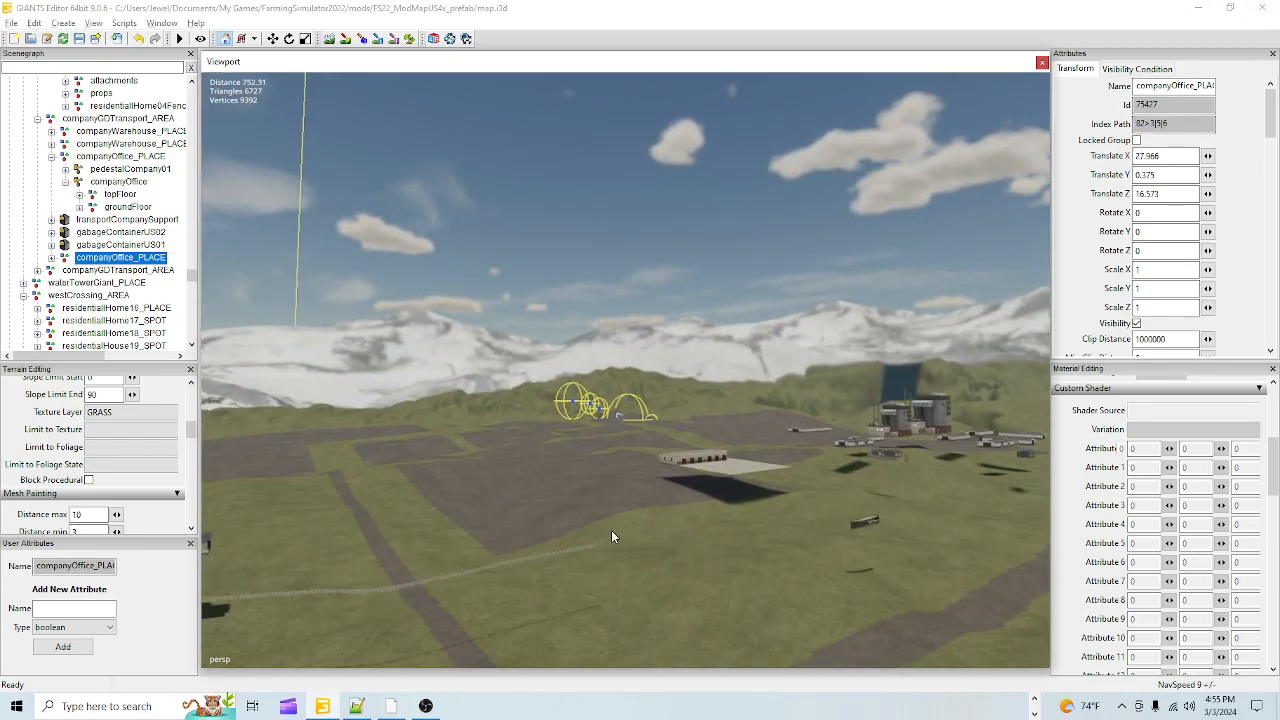
left_click_drag(612, 529, 695, 367, "alt")
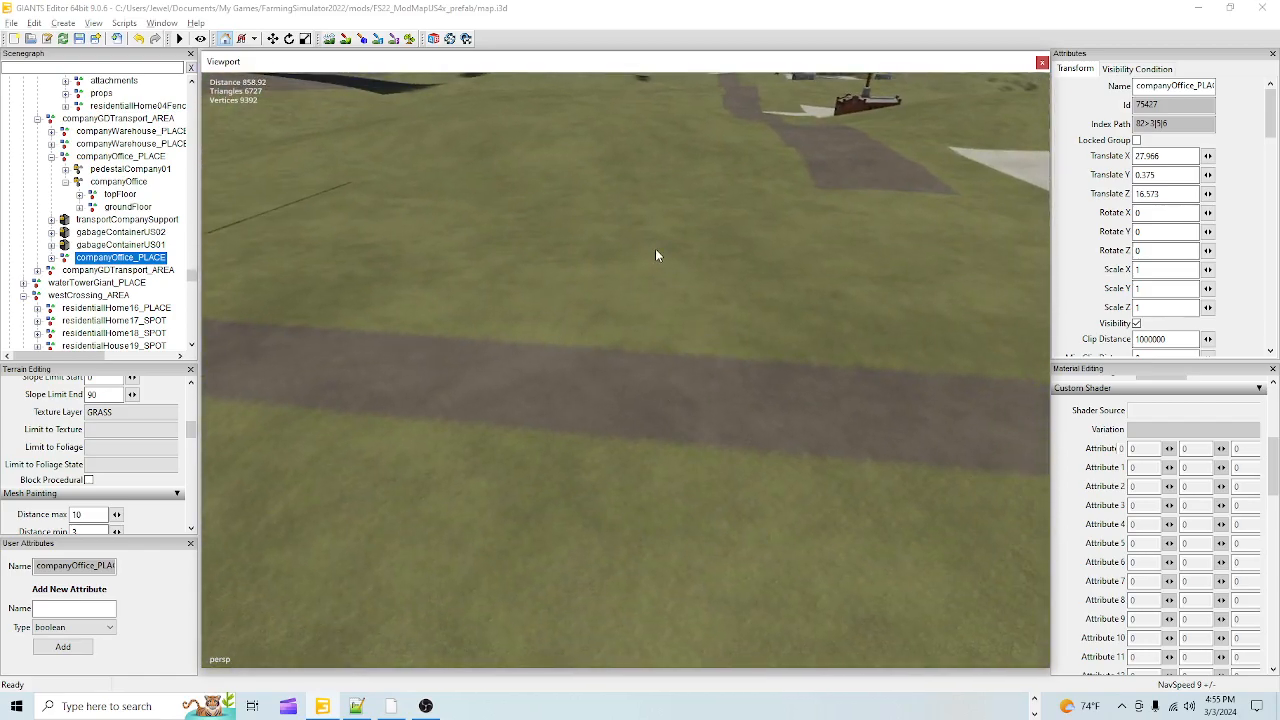
key("ctrl+b")
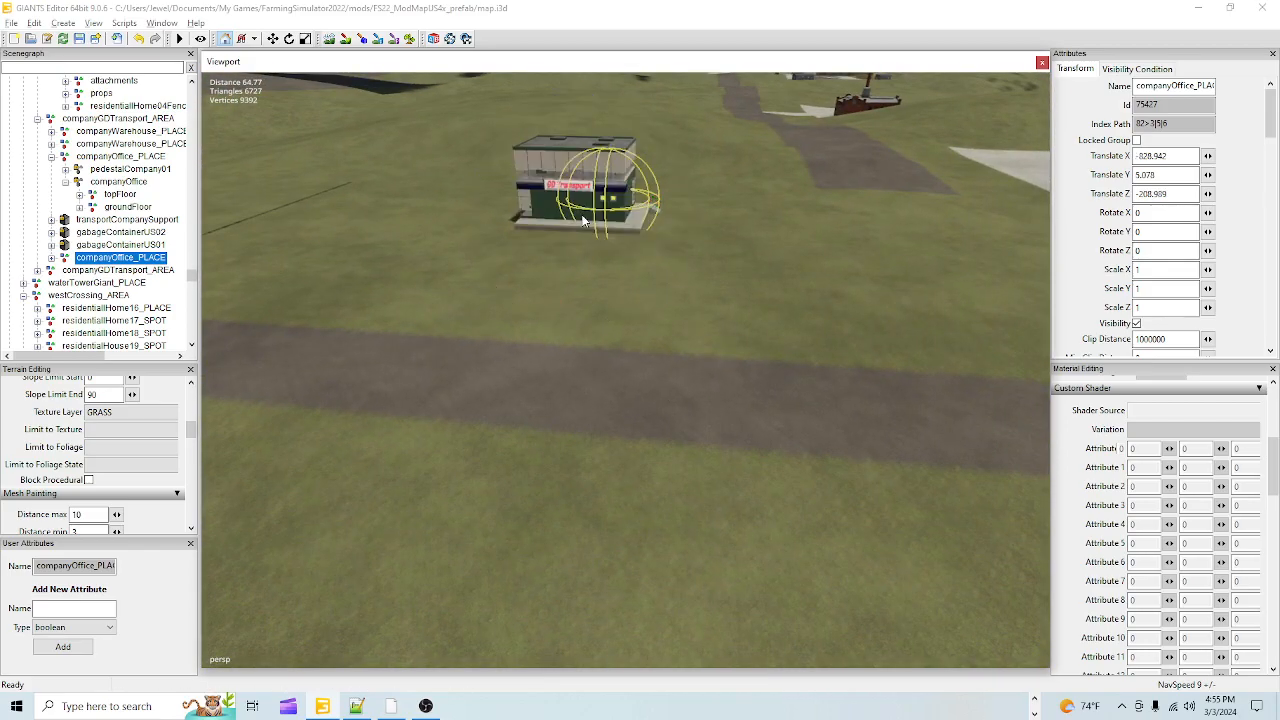
Step: Examine the placed office copy and the terrain around it from several angles
left_click_drag(718, 358, 724, 364, "alt")
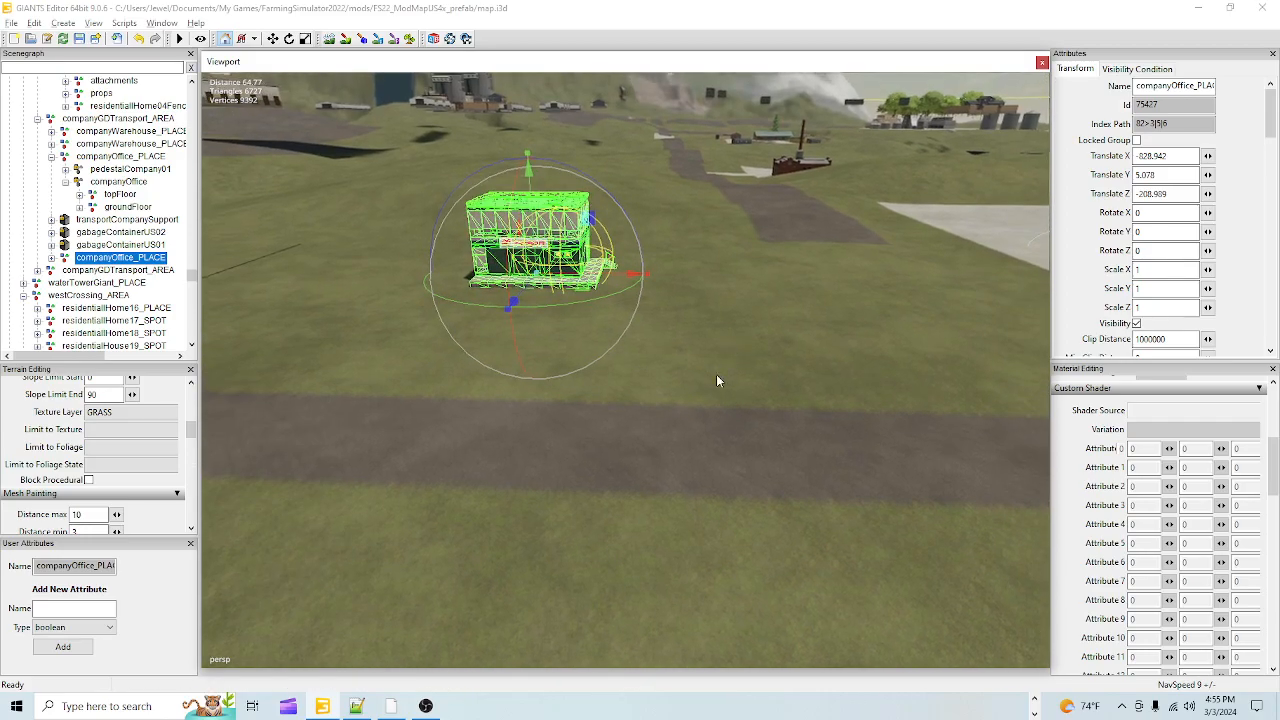
scroll(574, 457, "up", 4)
left_click_drag(787, 231, 665, 285, "alt")
scroll(650, 328, "down", 2)
left_click_drag(648, 330, 755, 390, "alt")
scroll(974, 226, "up", 5)
scroll(974, 226, "down", 5)
scroll(736, 481, "down", 3)
scroll(595, 522, "up", 5)
scroll(723, 429, "down", 5)
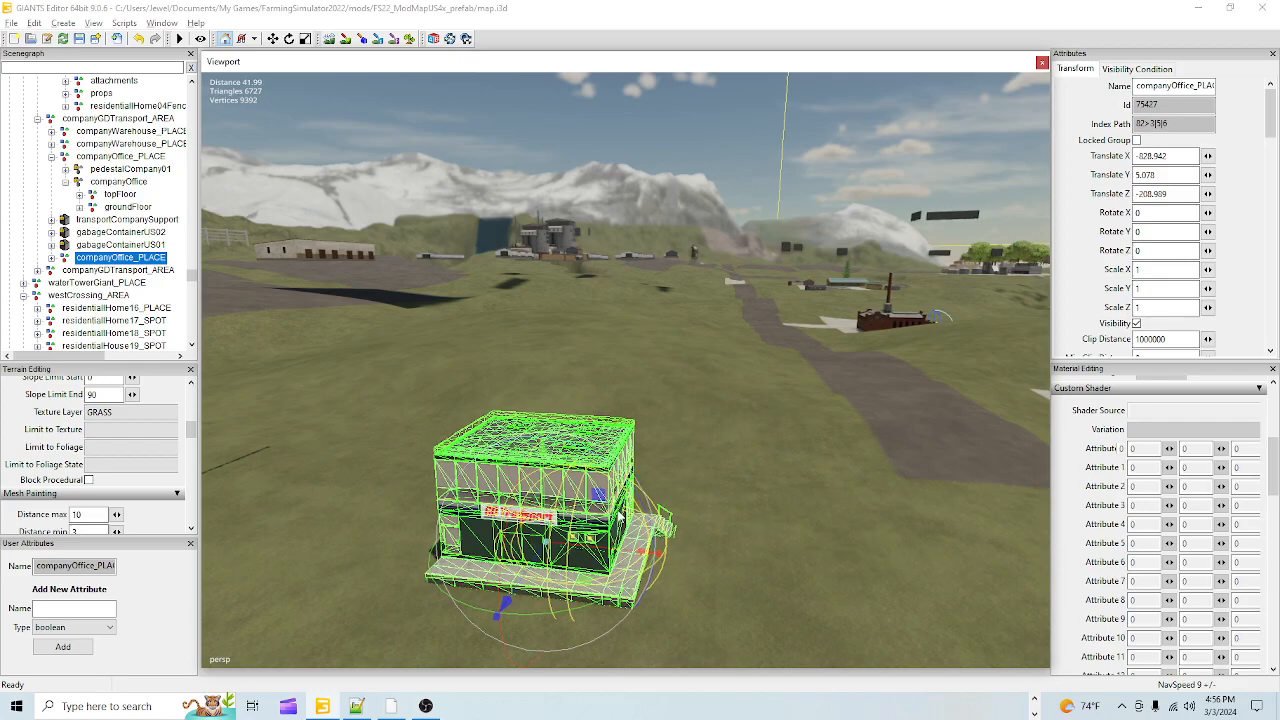
left_click_drag(631, 495, 438, 454, "alt")
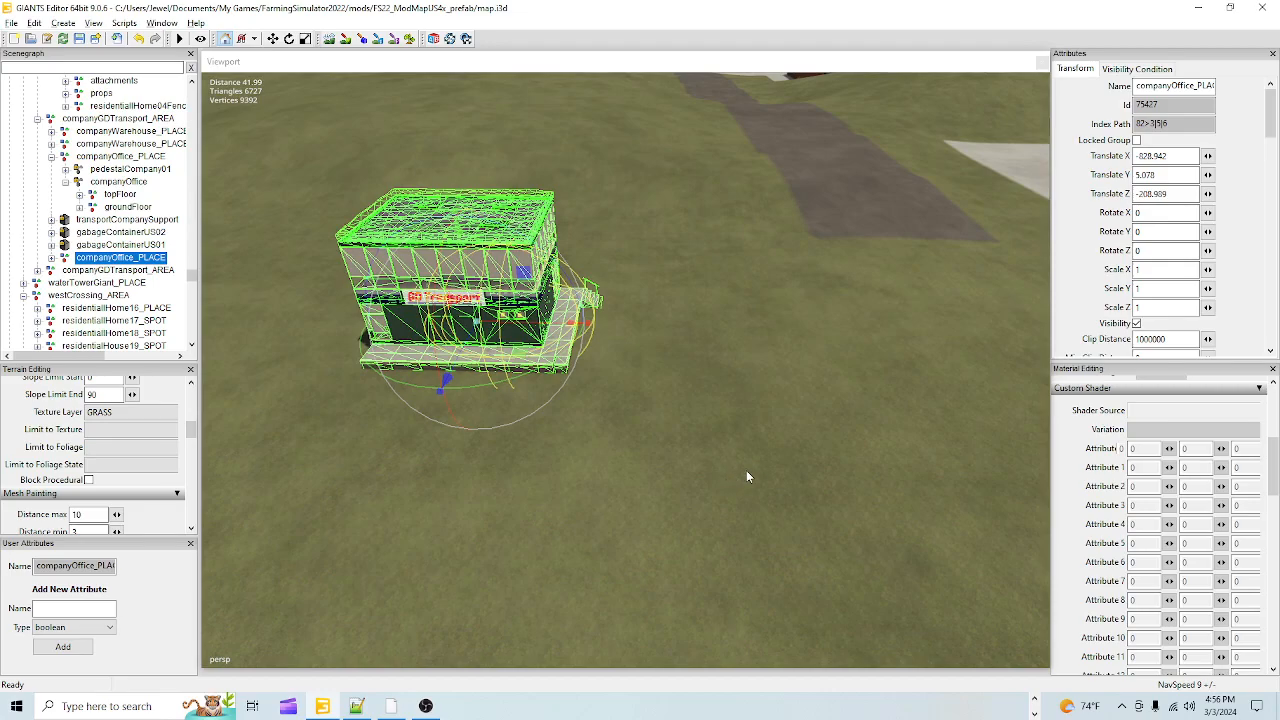
Step: Inspect the grass gap between the end of the dirt road and the crossing road beside the office copy
left_click_drag(775, 470, 807, 398, "alt")
right_click_drag(592, 487, 727, 442, "alt")
left_click_drag(728, 445, 273, 210, "alt")
left_click_drag(541, 373, 911, 414, "alt")
right_click_drag(605, 524, 796, 192, "alt")
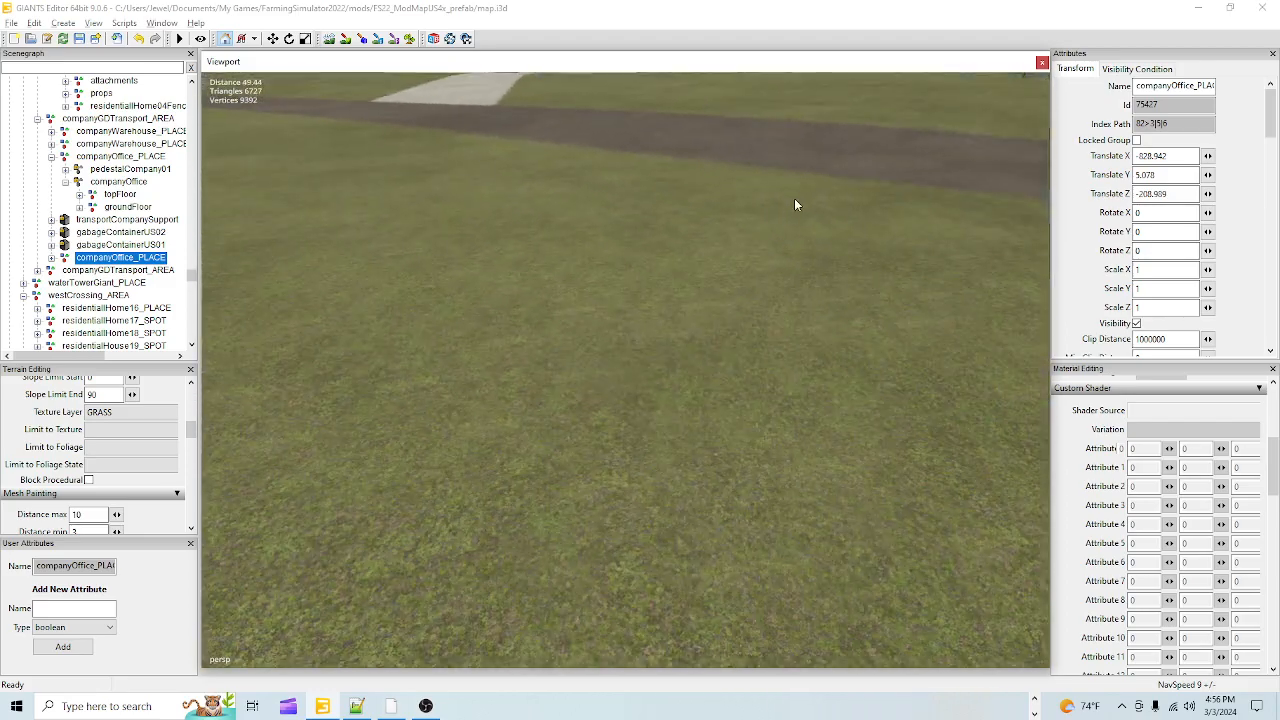
left_click_drag(798, 197, 451, 227, "alt")
right_click_drag(451, 227, 637, 442, "alt")
left_click_drag(637, 442, 638, 376, "alt")
right_click_drag(770, 152, 581, 473, "alt")
left_click_drag(581, 473, 609, 476, "alt")
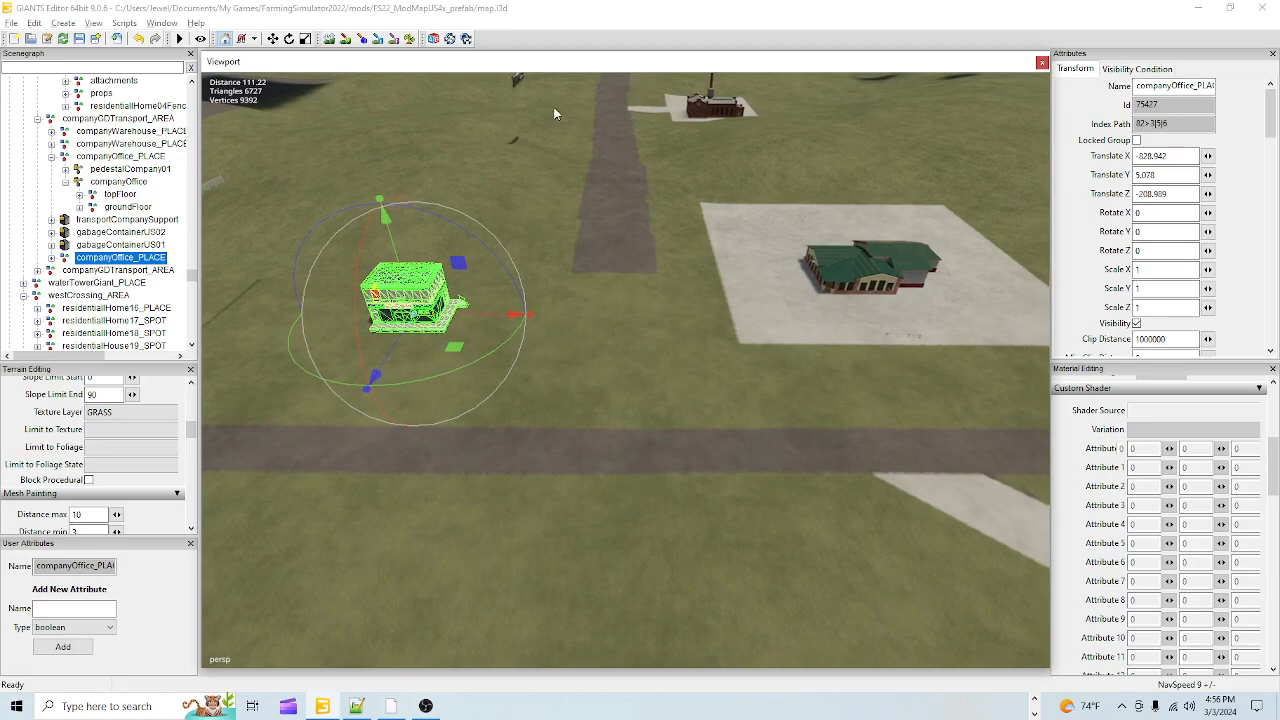
Step: Paint a DIRT strip with a square brush of radius 4.7 joining the road's end to the crossing road
left_click(339, 39)
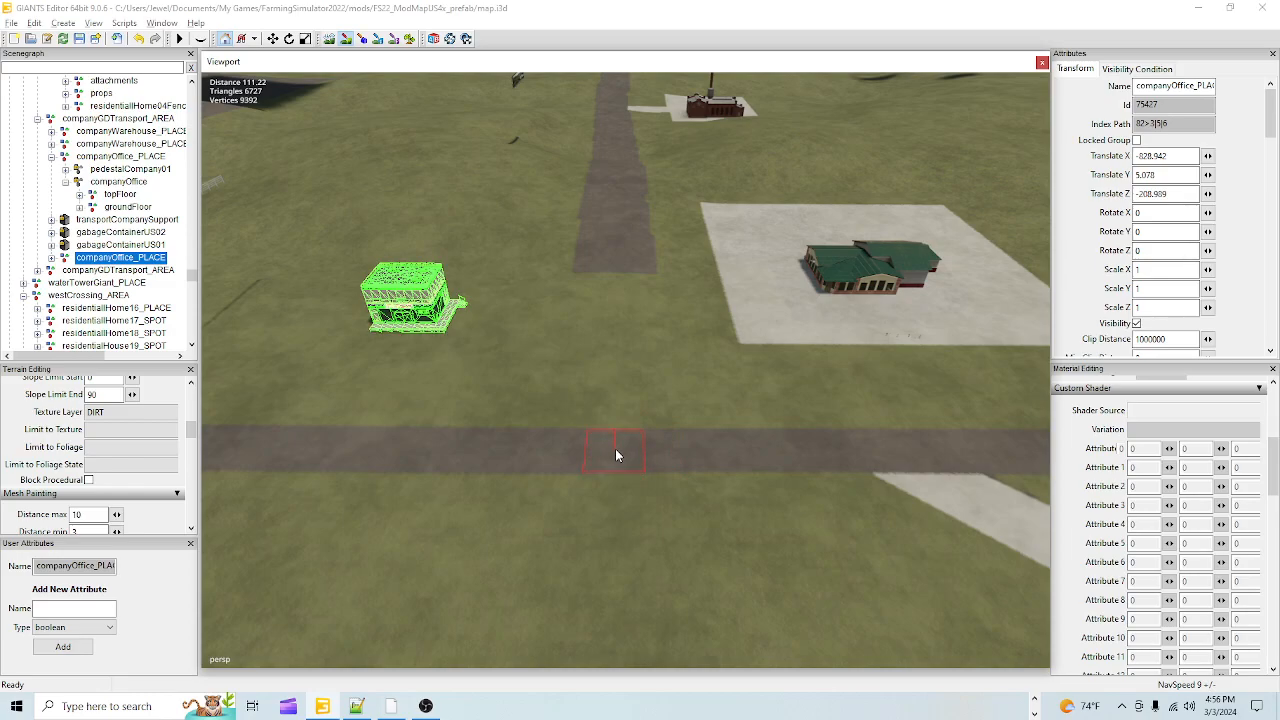
scroll(27, 408, "up", 1)
scroll(18, 405, "up", 3)
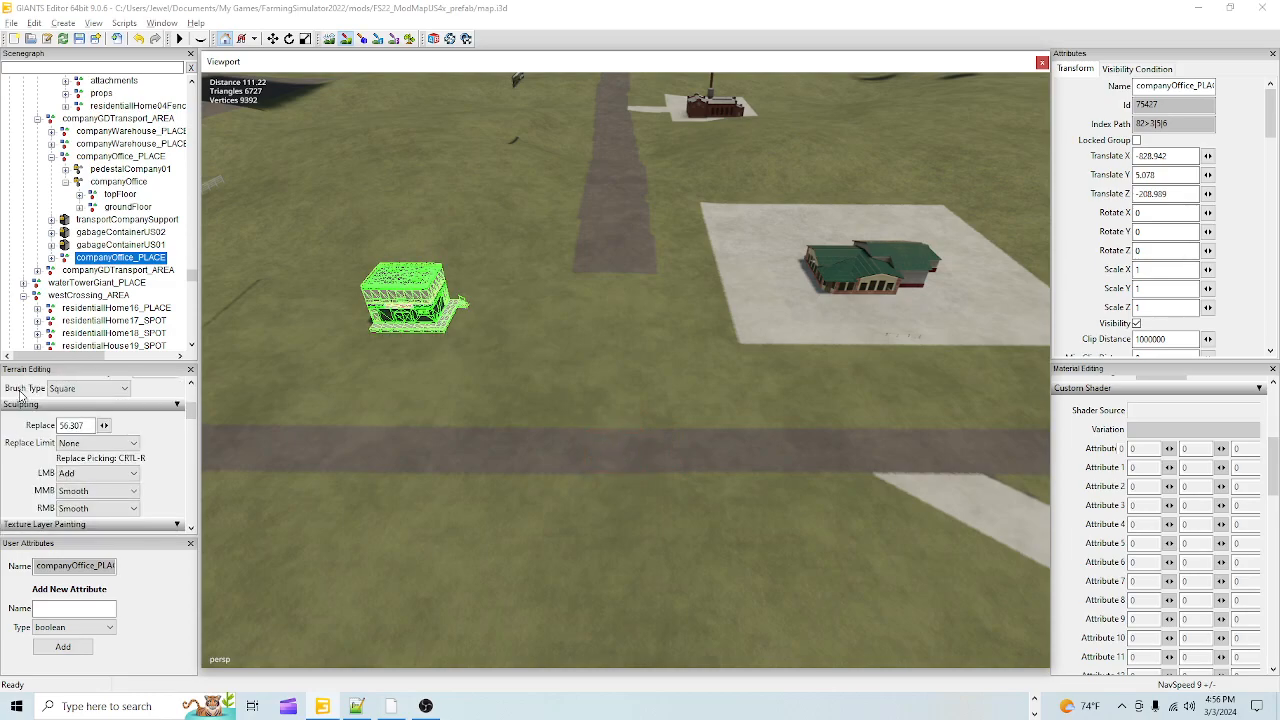
scroll(158, 452, "up", 1)
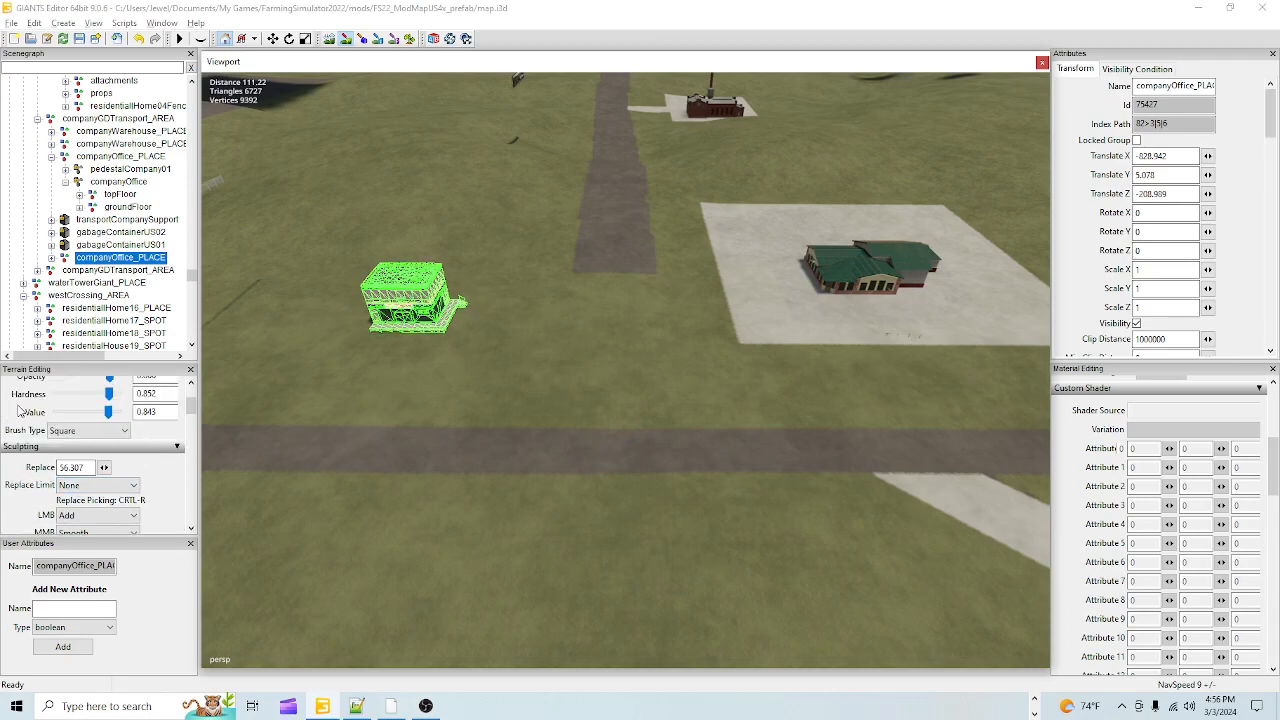
scroll(18, 409, "up", 2)
scroll(150, 425, "down", 2)
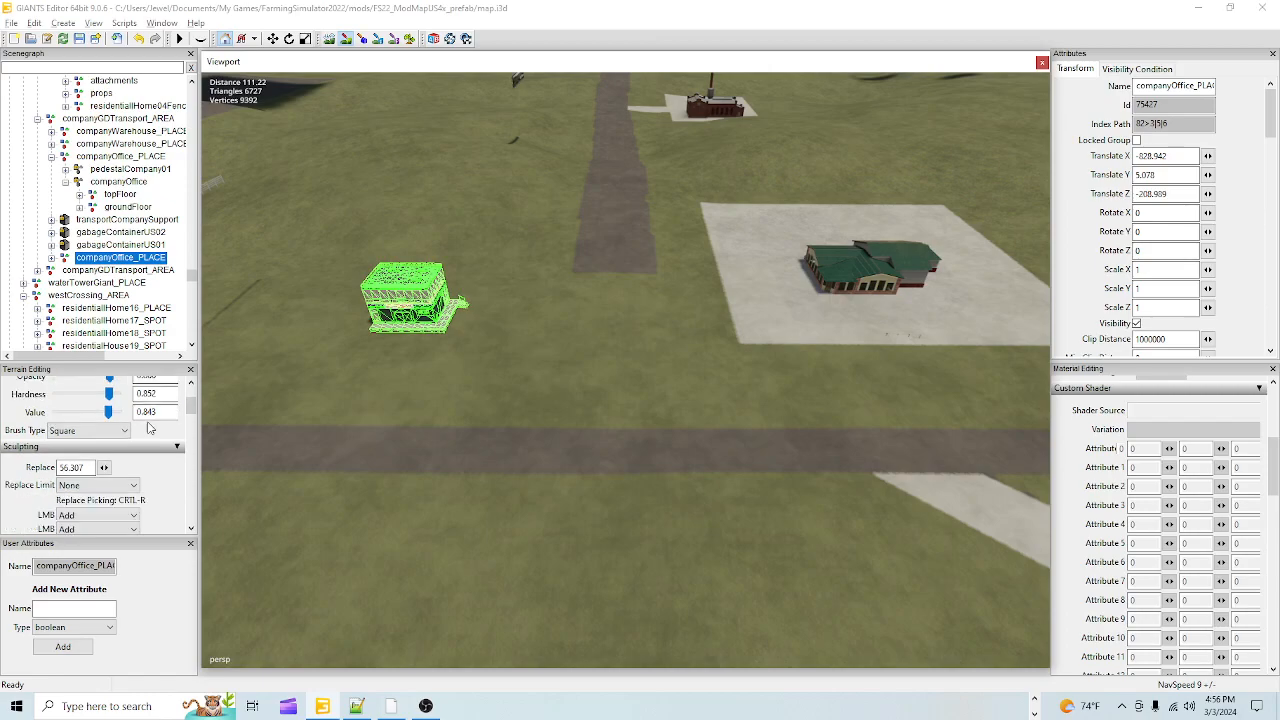
scroll(183, 483, "up", 2)
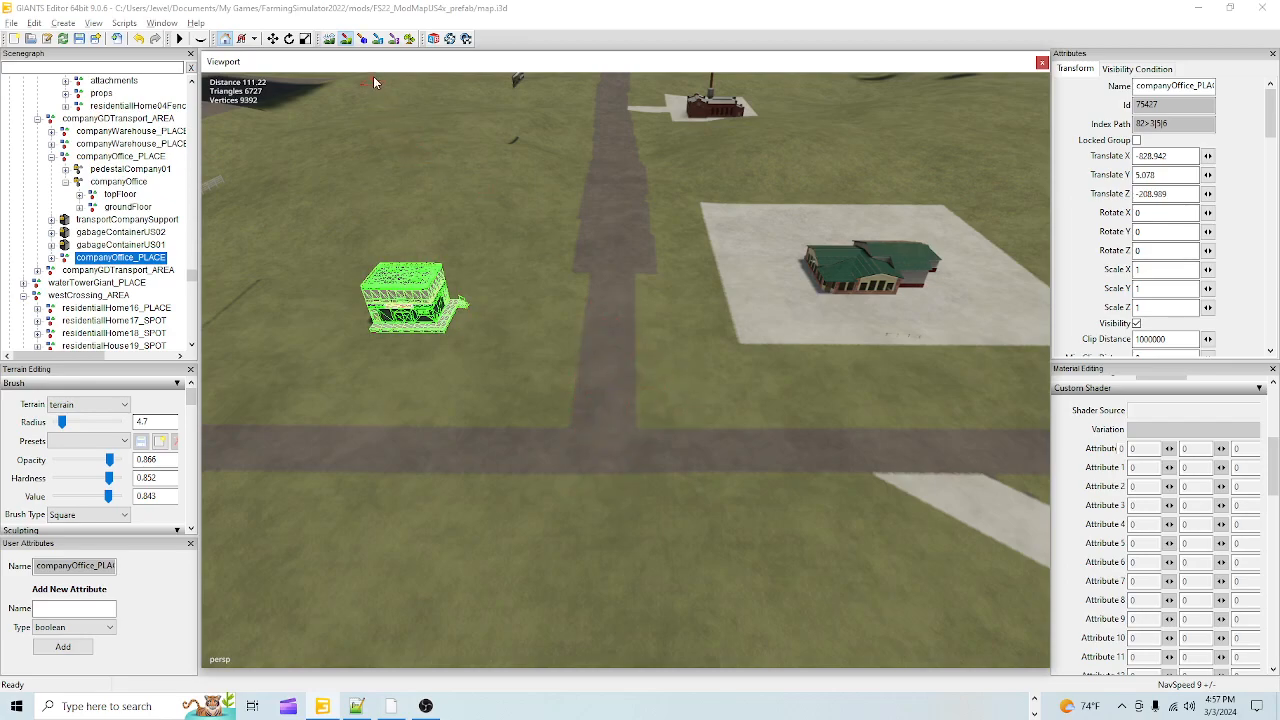
left_click(348, 41)
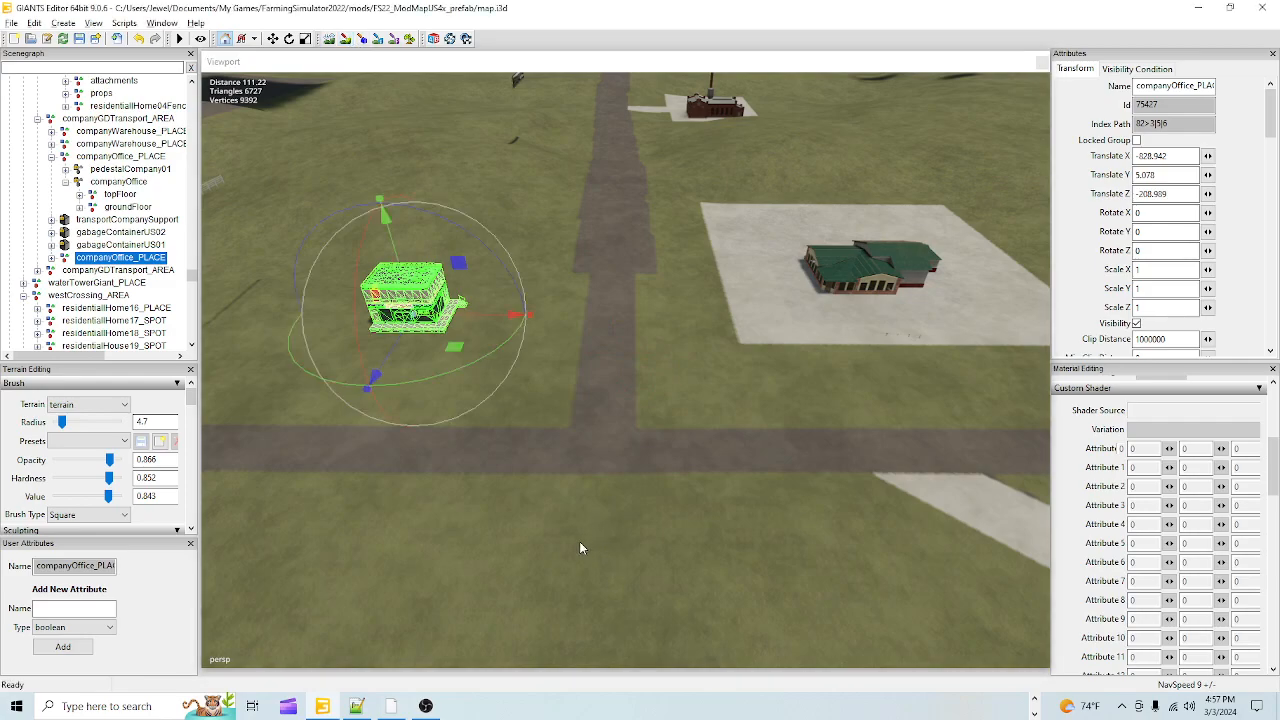
Step: Examine the newly painted road section and its junction at ground level and from above
scroll(580, 547, "up", 2)
left_click_drag(590, 548, 633, 436, "alt")
right_click_drag(633, 436, 870, 63, "alt")
right_click_drag(526, 545, 980, 41, "alt")
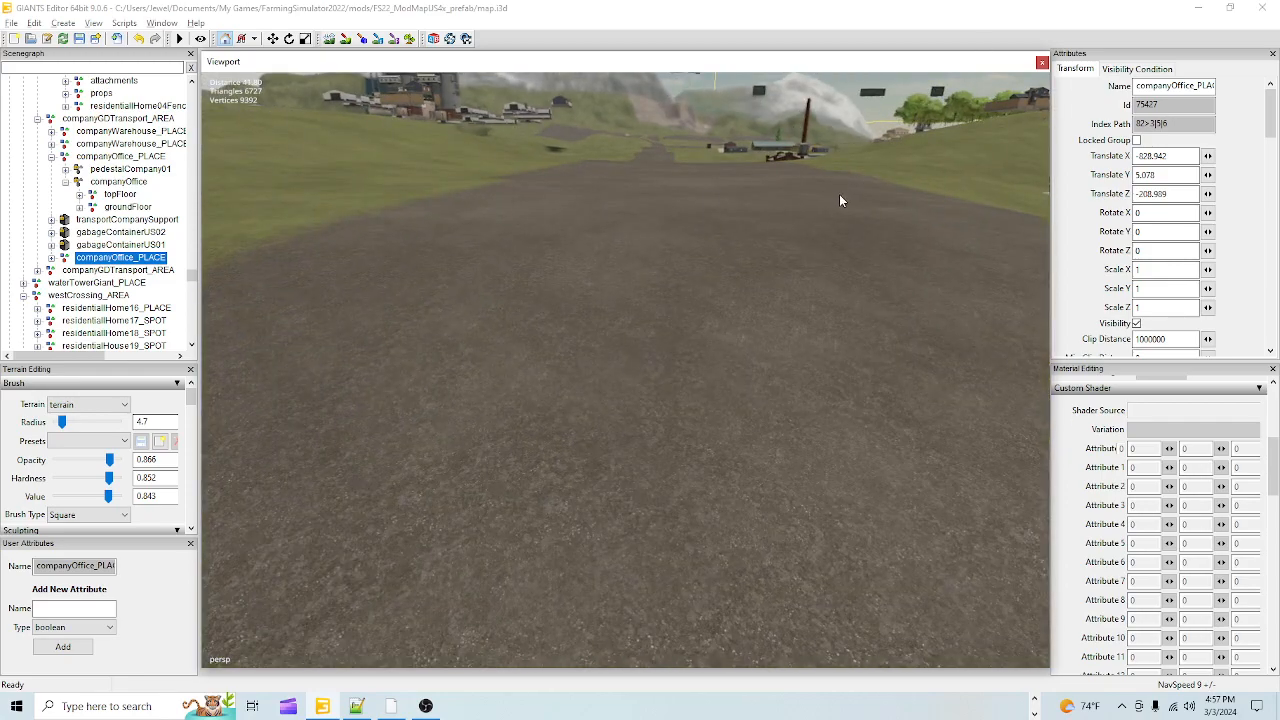
right_click_drag(815, 161, 596, 467, "alt")
left_click_drag(768, 388, 680, 489, "alt")
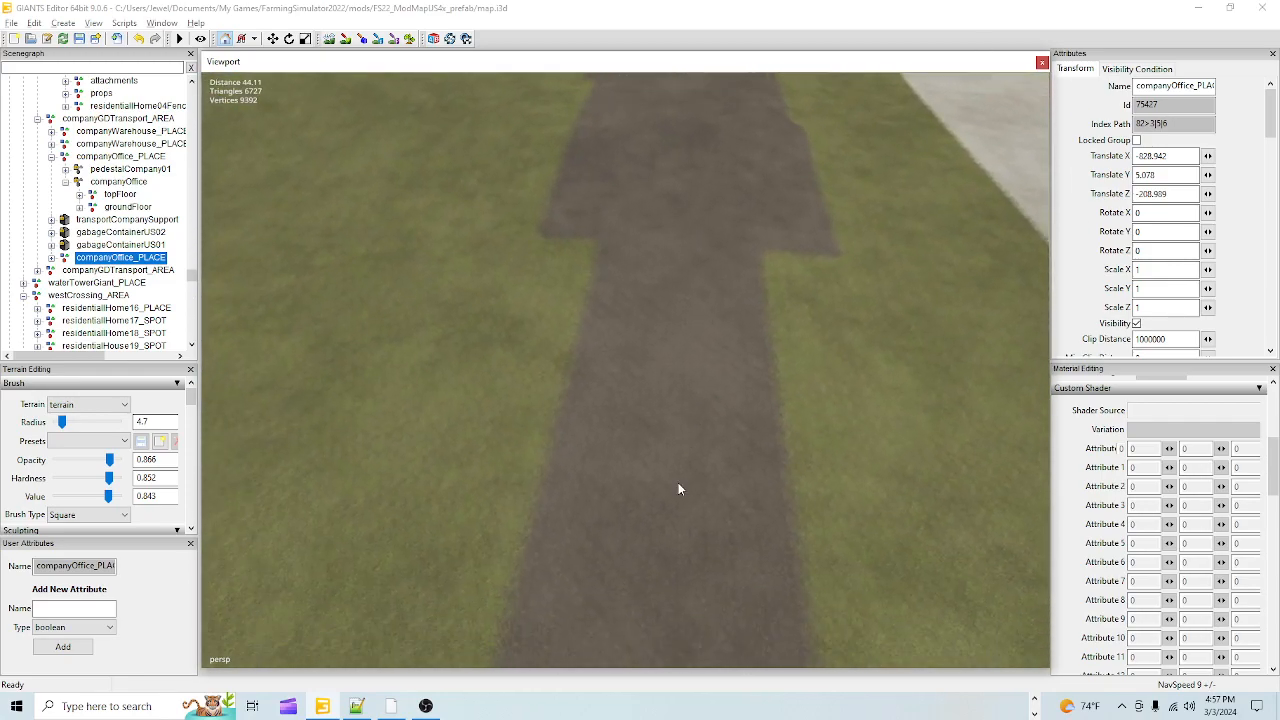
right_click_drag(660, 467, 760, 118, "alt")
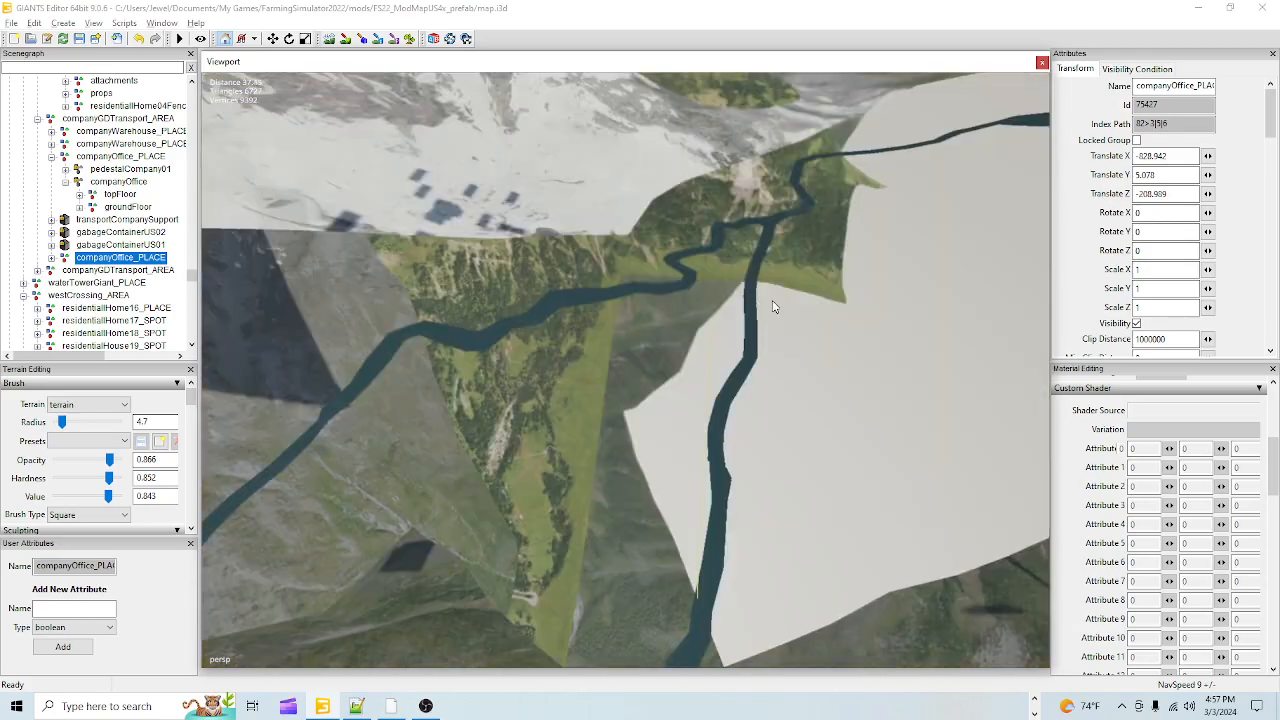
right_click_drag(765, 299, 702, 431, "alt")
left_click_drag(702, 431, 701, 317, "alt")
right_click_drag(670, 398, 466, 697, "alt")
left_click_drag(597, 489, 648, 535, "alt")
right_click_drag(655, 497, 567, 604, "alt")
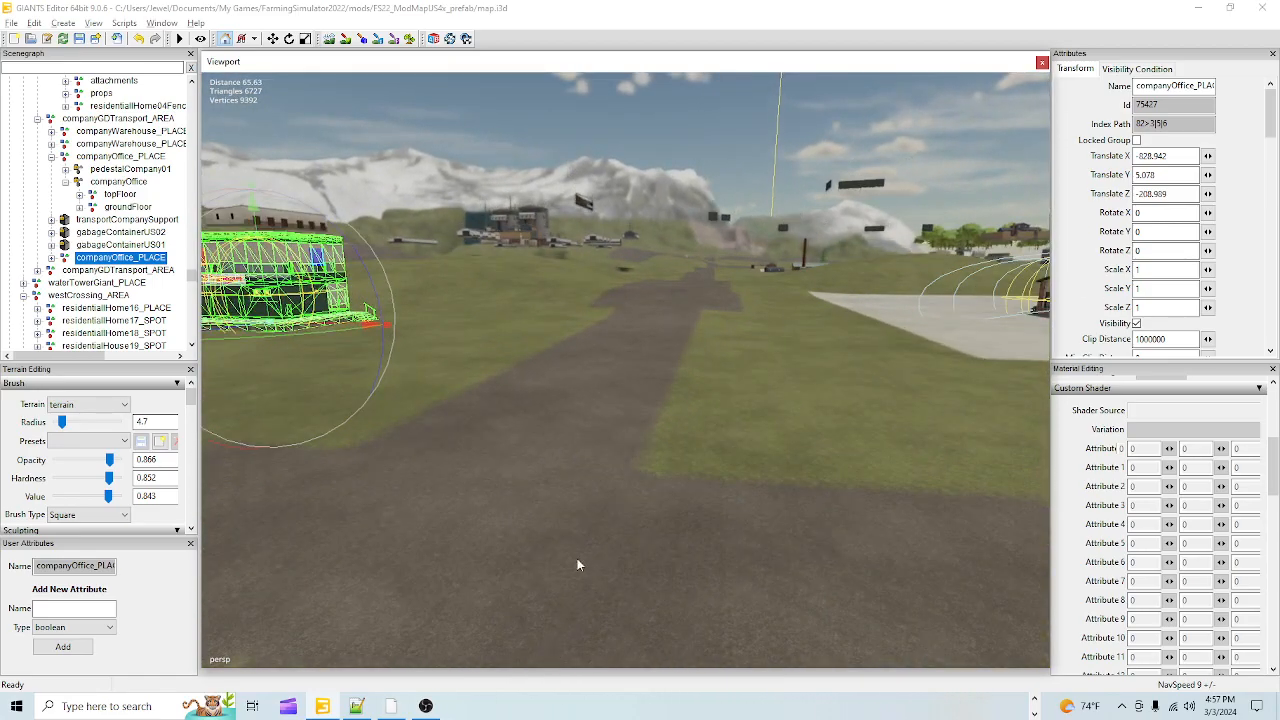
left_click_drag(672, 474, 577, 515, "alt")
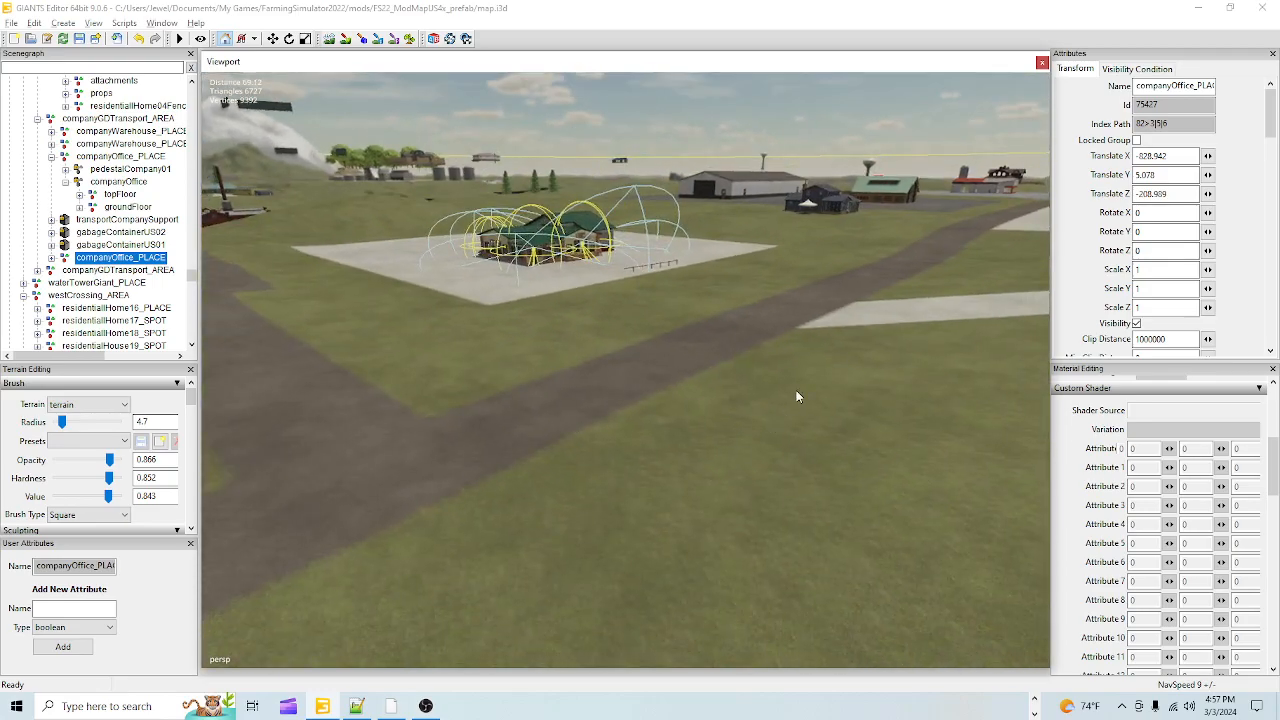
Step: Survey the lots and roads surrounding the new junction from above
left_click_drag(640, 470, 520, 518, "alt")
right_click_drag(520, 518, 735, 410, "alt")
left_click_drag(735, 410, 562, 490, "alt")
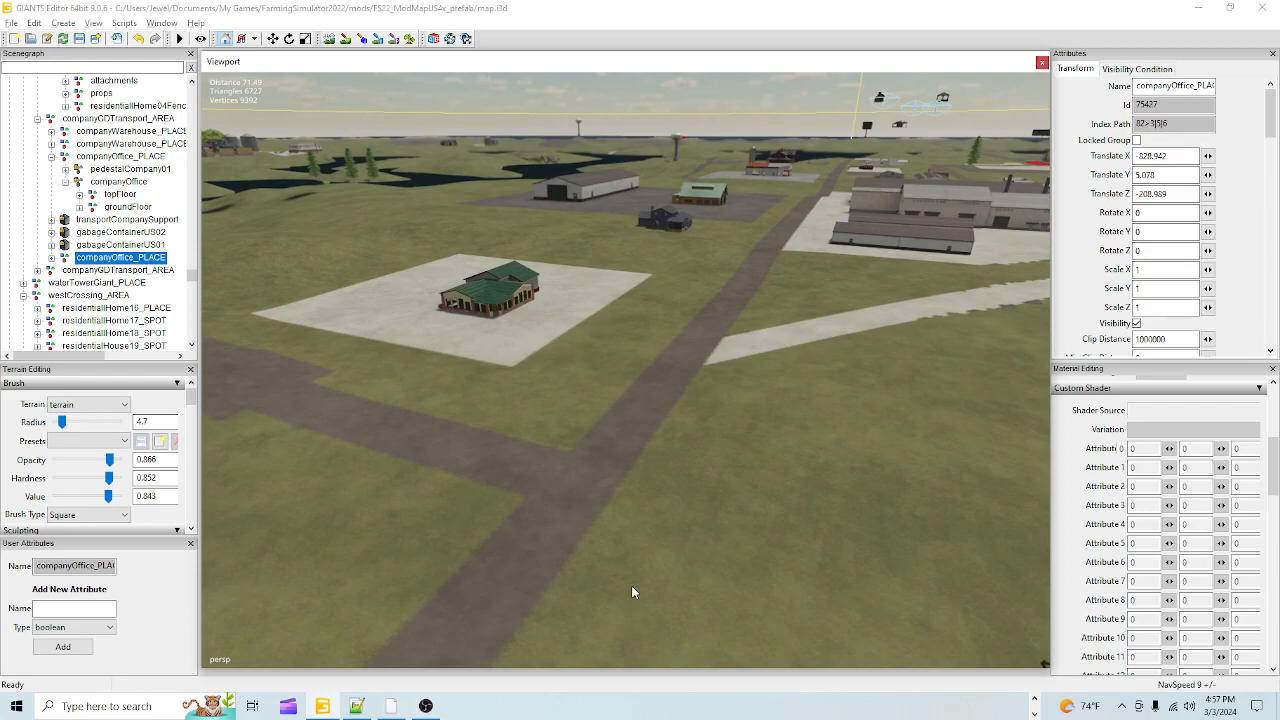
right_click_drag(613, 571, 814, 324, "alt")
left_click_drag(814, 324, 845, 452, "alt")
right_click_drag(690, 190, 712, 470, "alt")
right_click_drag(734, 143, 750, 335, "alt")
left_click_drag(750, 335, 800, 288, "alt")
left_click_drag(556, 407, 563, 455, "alt")
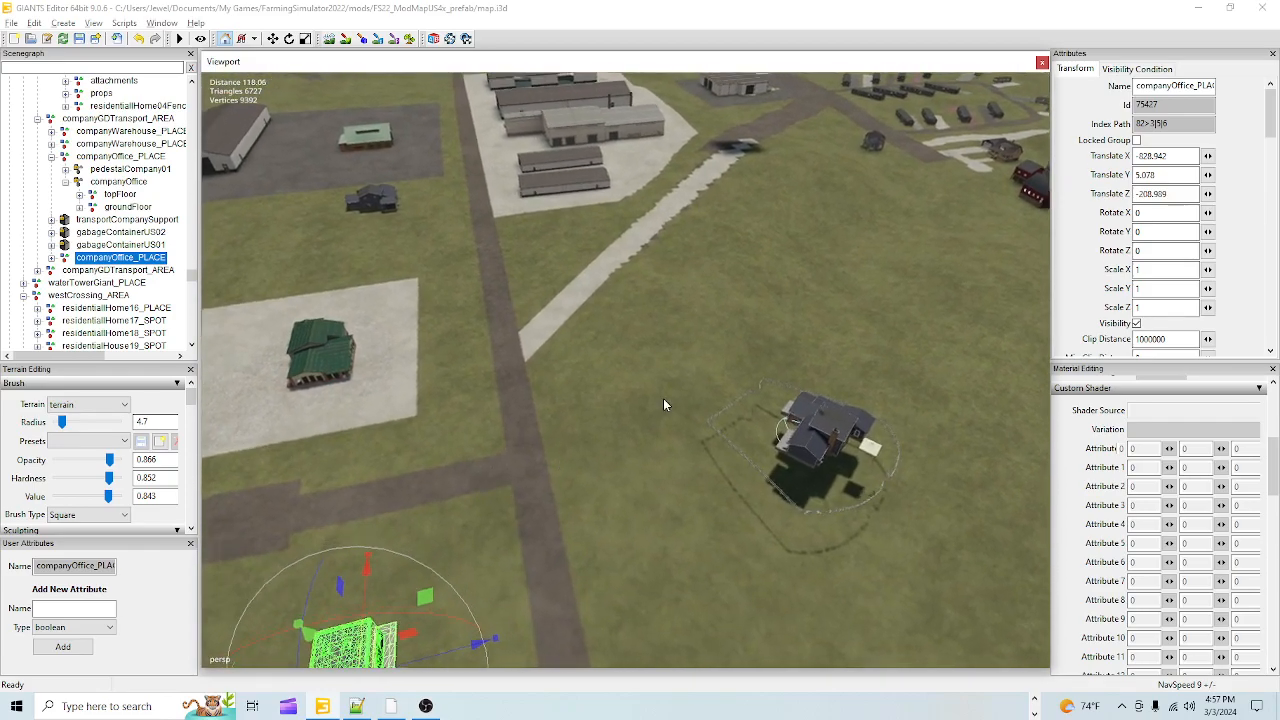
Step: Move the office copy closer to the road junction, to about X -814.428 and Z -197.935
right_click_drag(563, 455, 569, 521, "alt")
left_click_drag(569, 521, 901, 491, "alt")
left_click_drag(868, 301, 908, 508, "alt")
left_click_drag(760, 451, 597, 346, "alt")
left_click_drag(776, 552, 751, 569, "alt")
right_click_drag(751, 569, 796, 342, "alt")
left_click_drag(747, 447, 768, 414, "alt")
right_click_drag(707, 488, 762, 374, "alt")
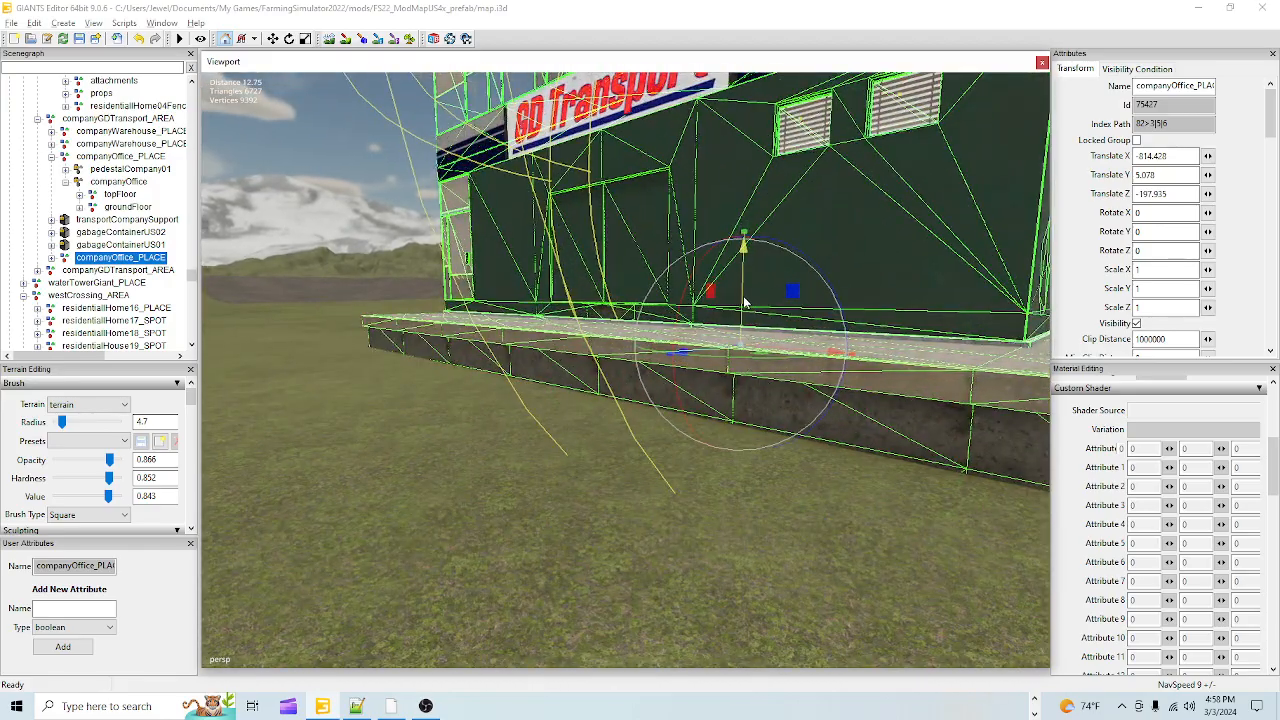
Step: Raise the office copy to about Y 7.225 and inspect its loading dock, underside and stairs against the ground
left_click_drag(744, 302, 781, 190)
left_click_drag(709, 297, 751, 464, "alt")
left_click_drag(750, 459, 621, 562, "alt")
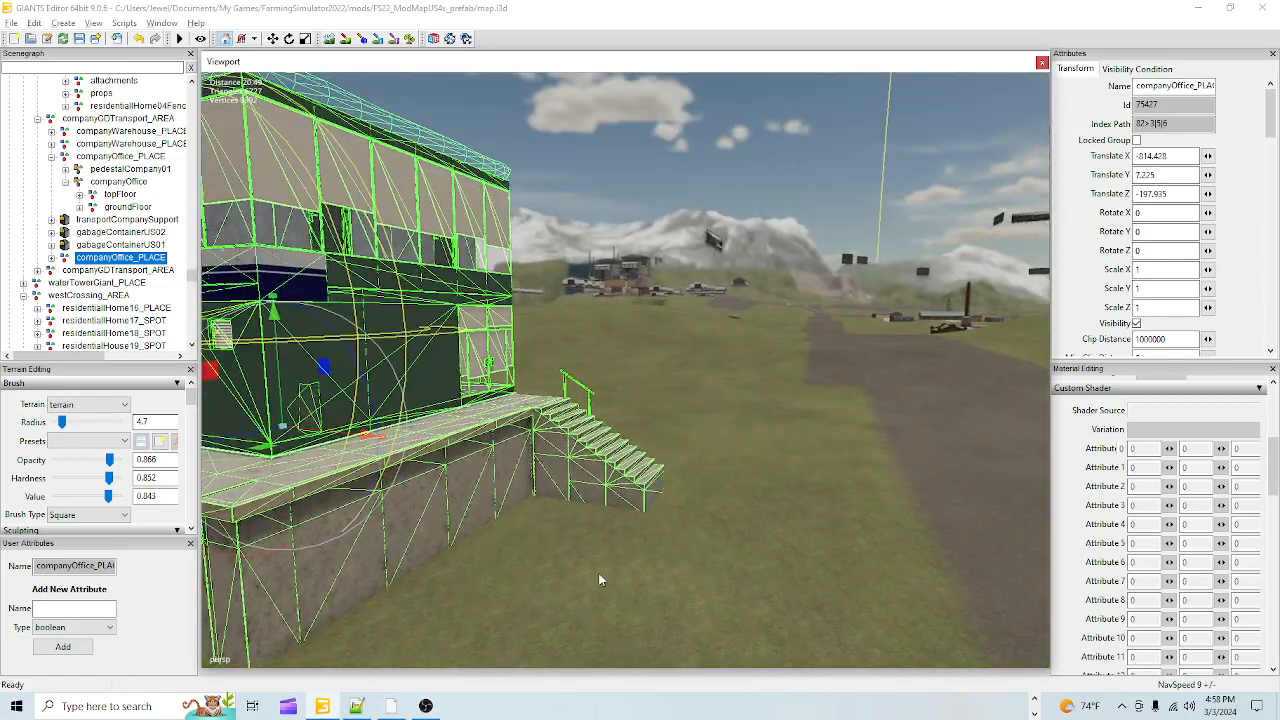
right_click_drag(621, 562, 823, 424, "alt")
left_click_drag(823, 424, 657, 488, "alt")
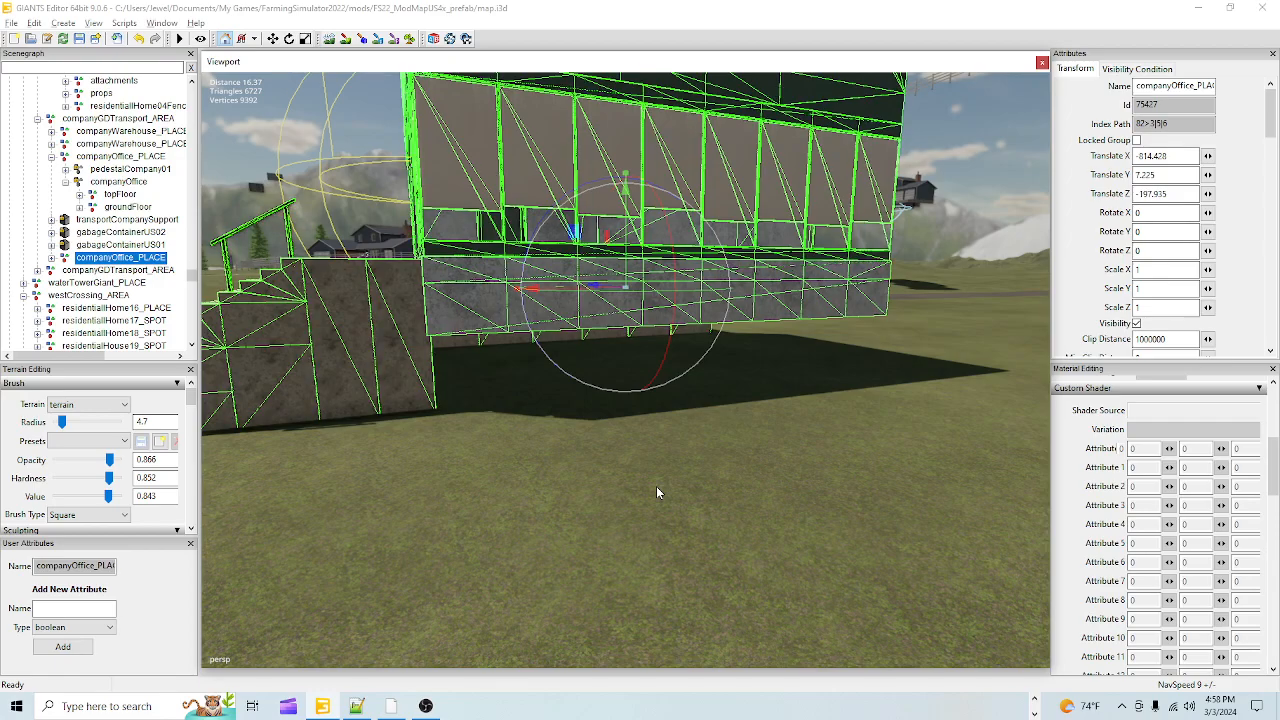
left_click_drag(657, 491, 898, 507, "alt")
left_click_drag(650, 425, 840, 465, "alt")
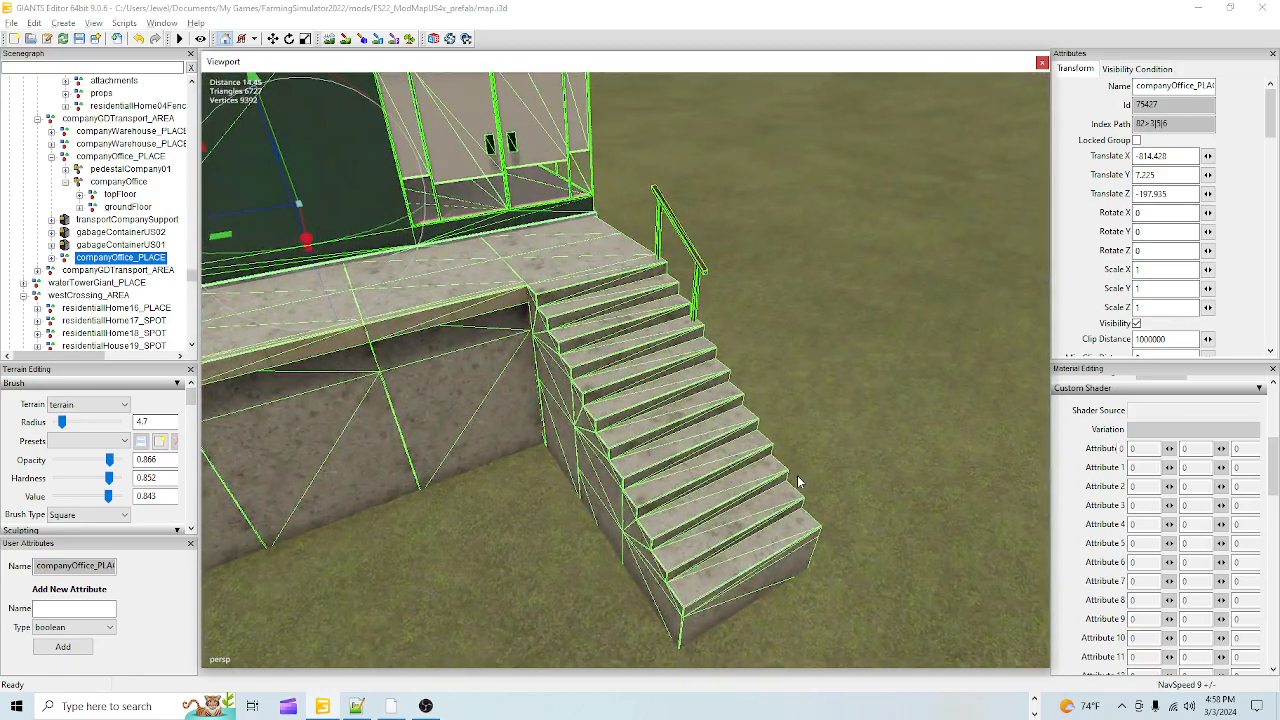
Step: Select the office copy's concrete pedestal and inspect its platform, stairs and open sides around the building
left_click_drag(742, 490, 619, 446, "alt")
scroll(692, 443, "up", 4)
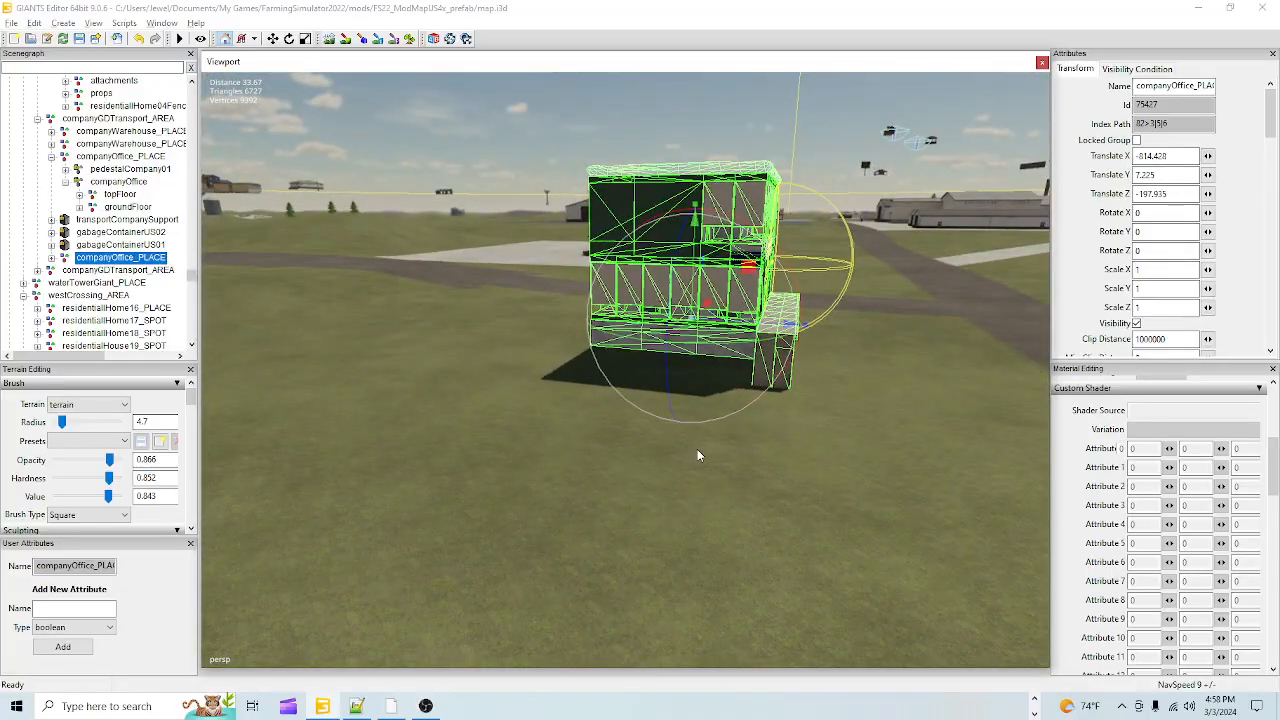
left_click_drag(697, 455, 707, 472, "alt")
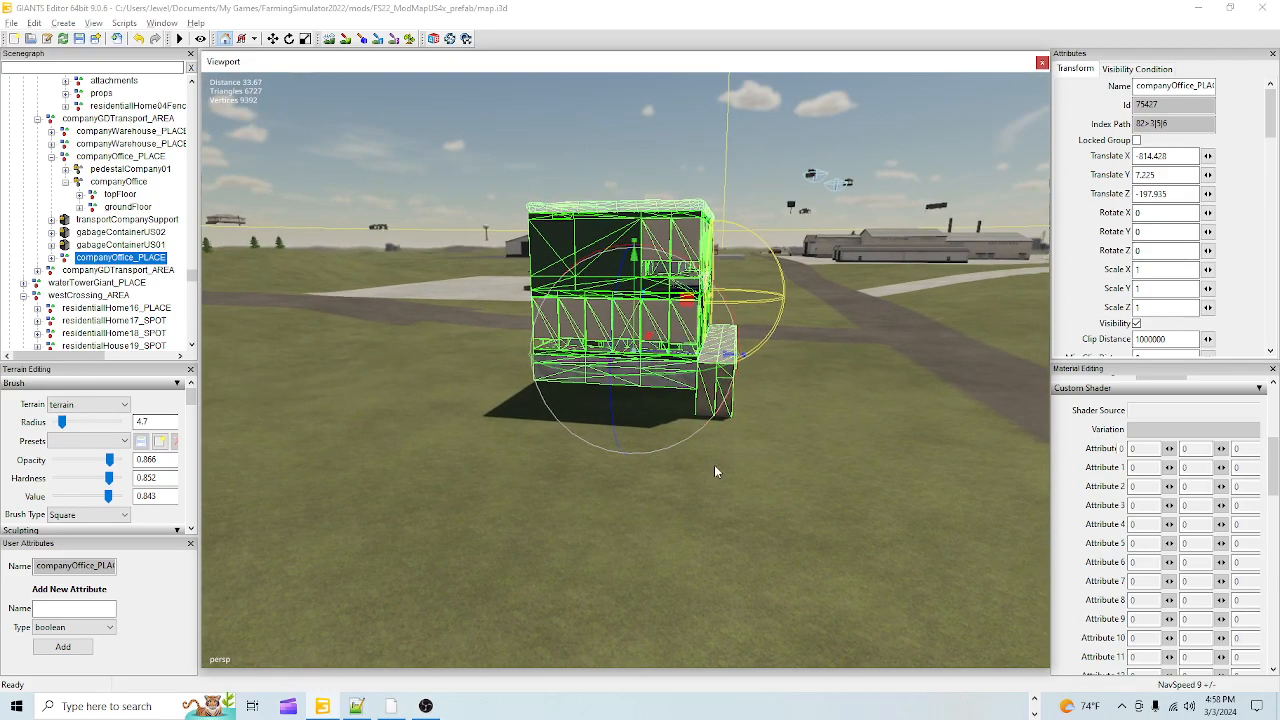
scroll(707, 472, "up", 3)
left_click(800, 382)
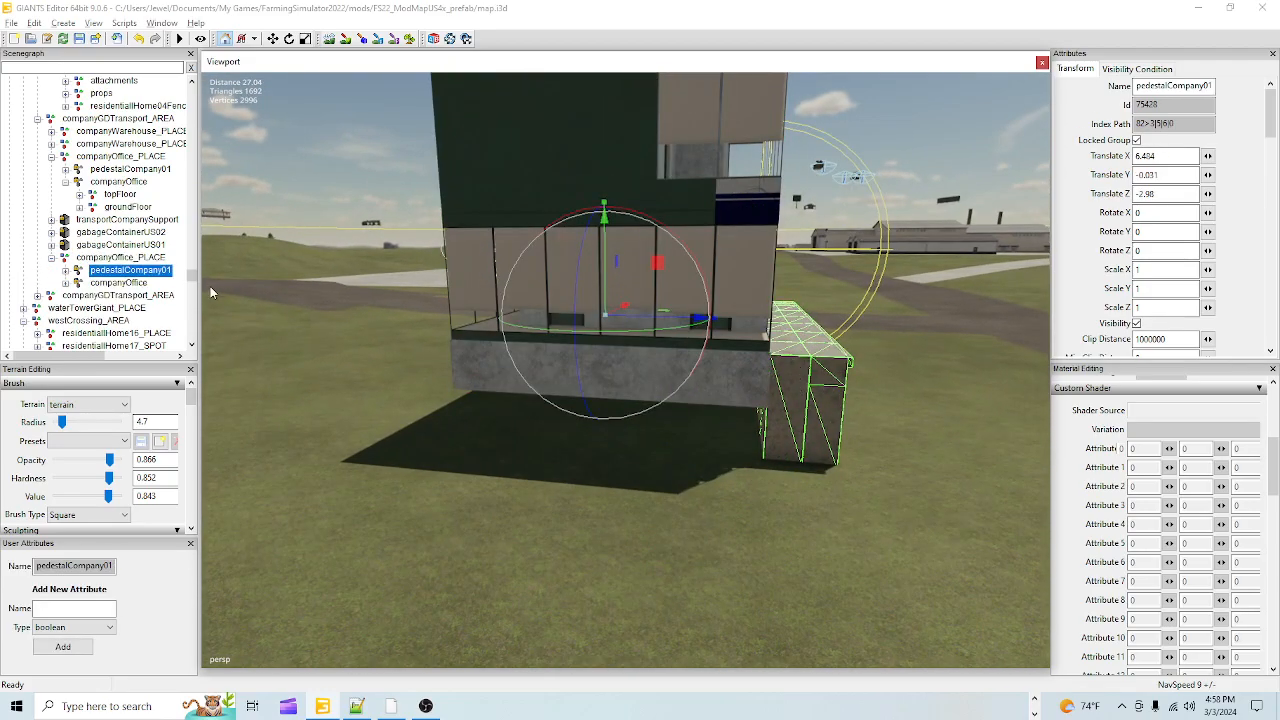
left_click_drag(655, 512, 715, 455, "alt")
scroll(573, 482, "up", 5)
scroll(745, 440, "down", 3)
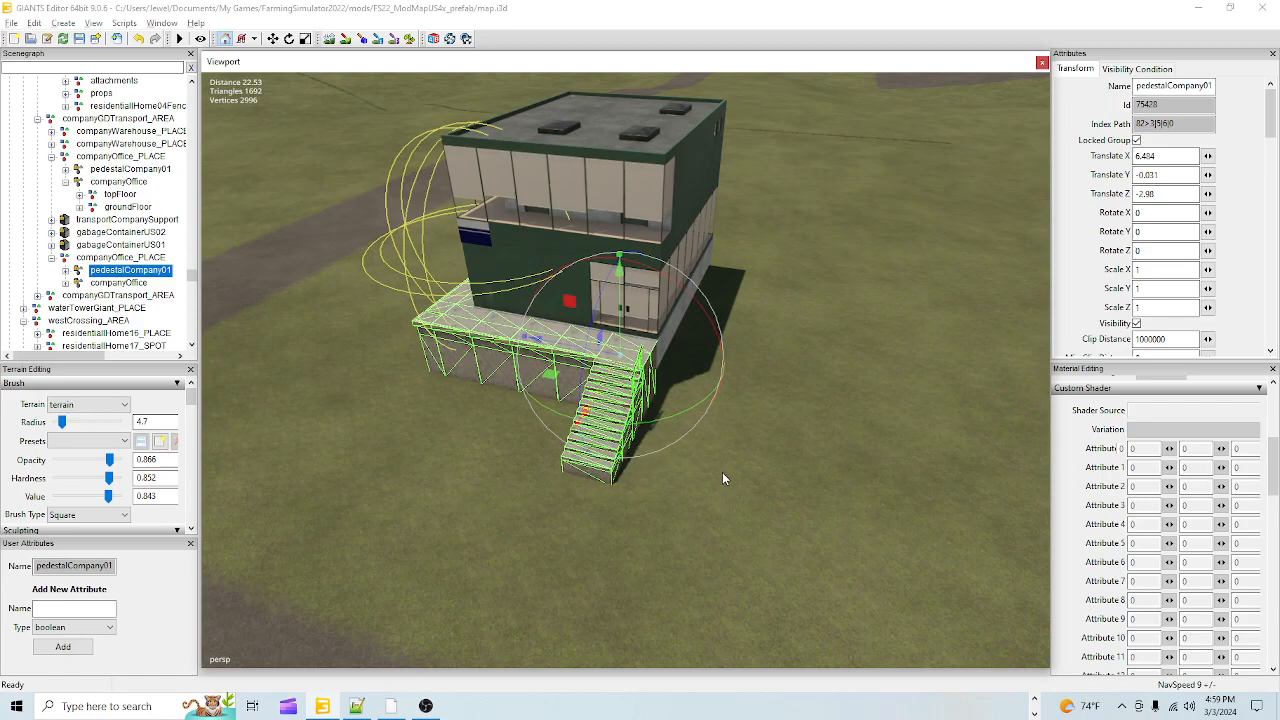
left_click(757, 28)
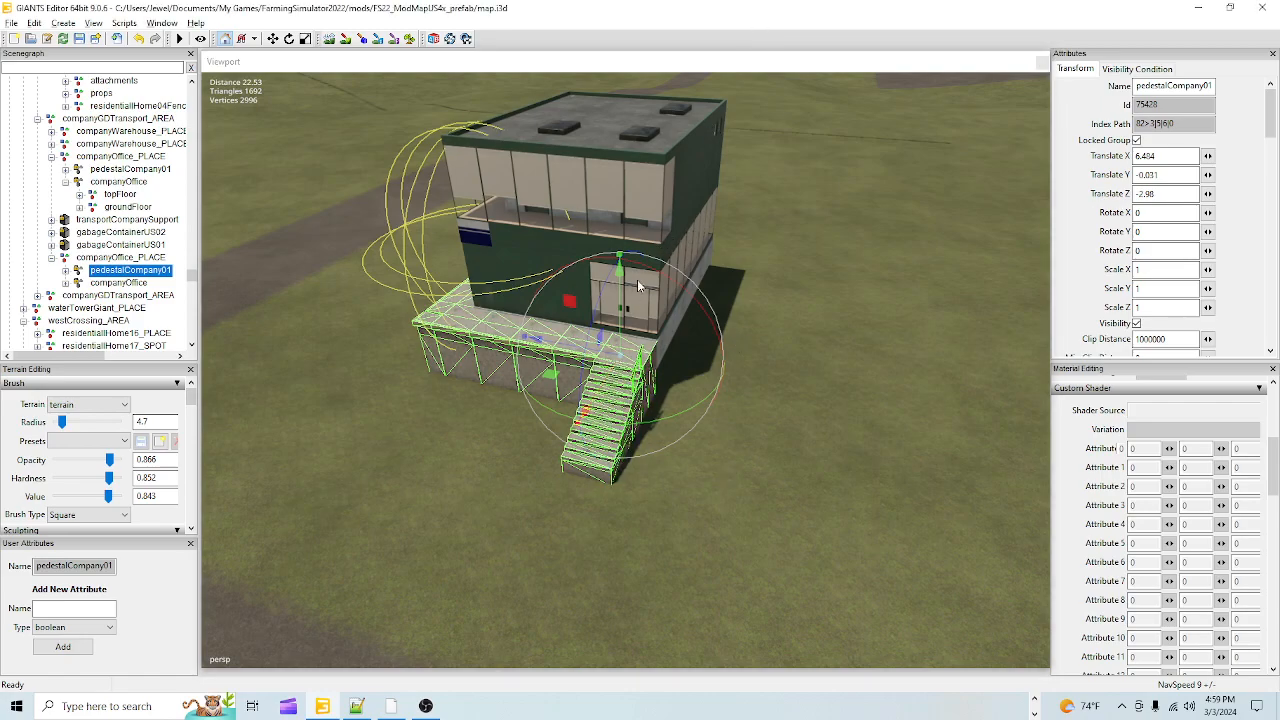
left_click_drag(575, 352, 643, 376)
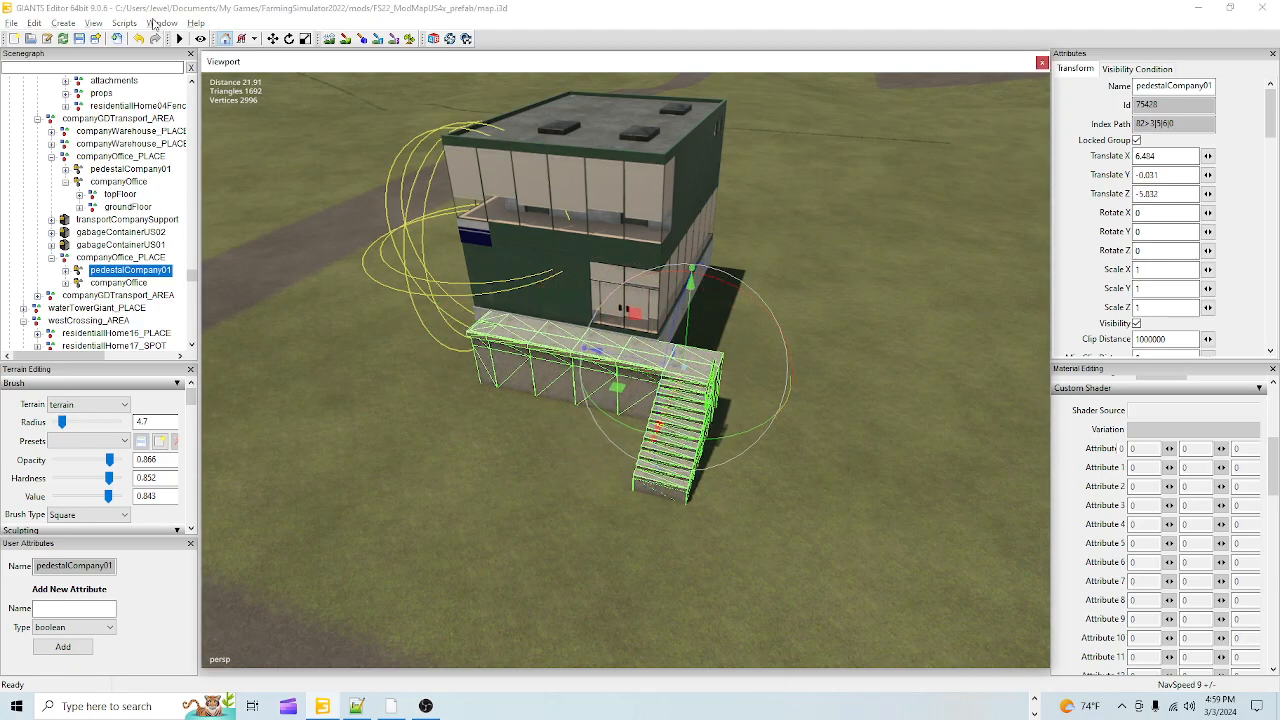
left_click(139, 39)
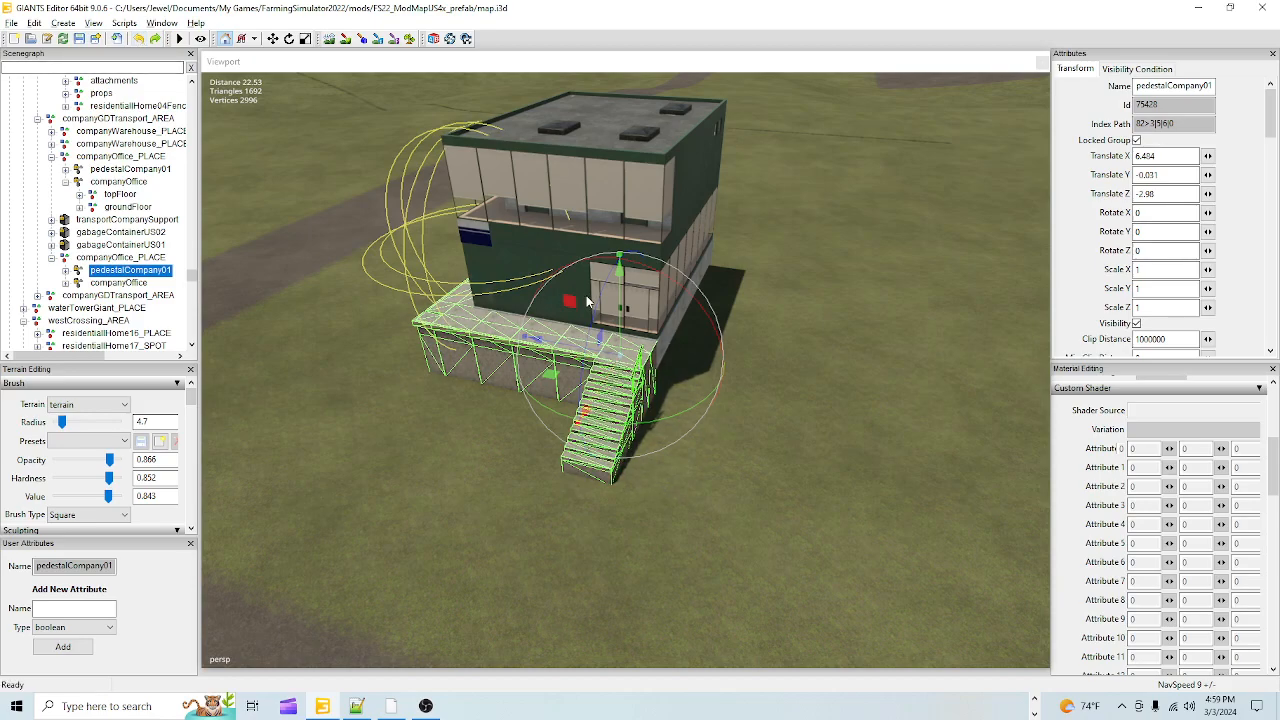
Step: Duplicate the office copy's pedestal and turn the duplicate to face the opposite way, to X 180, Y about -0.121 and Z 180
key("ctrl+d")
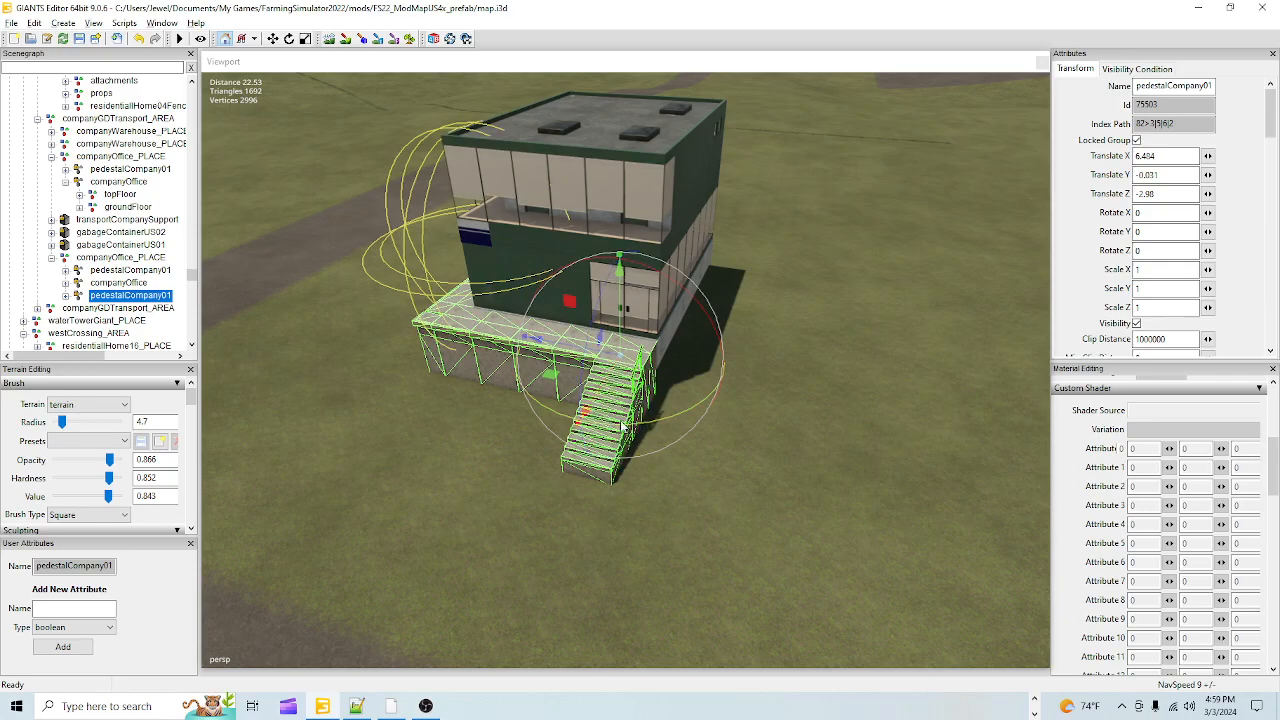
left_click_drag(654, 416, 602, 316)
left_click_drag(602, 386, 592, 445, "alt")
right_click_drag(567, 490, 690, 327, "alt")
left_click_drag(690, 327, 631, 446, "alt")
scroll(564, 324, "down", 5)
scroll(645, 405, "down", 3)
left_click_drag(671, 357, 656, 496)
scroll(702, 414, "down", 3)
left_click_drag(660, 337, 656, 318)
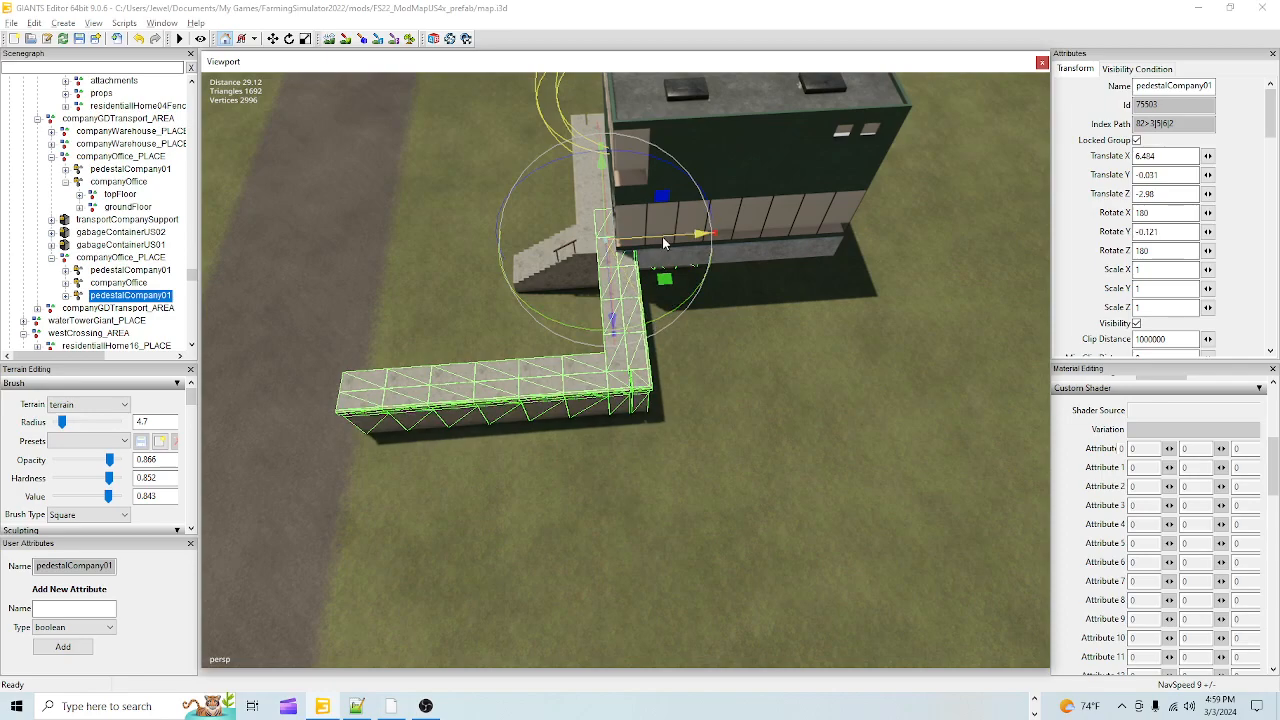
Step: Move the duplicated pedestal to the opposite corner of the office, at about X -5.704 and Z 4.788
left_click_drag(665, 242, 896, 242)
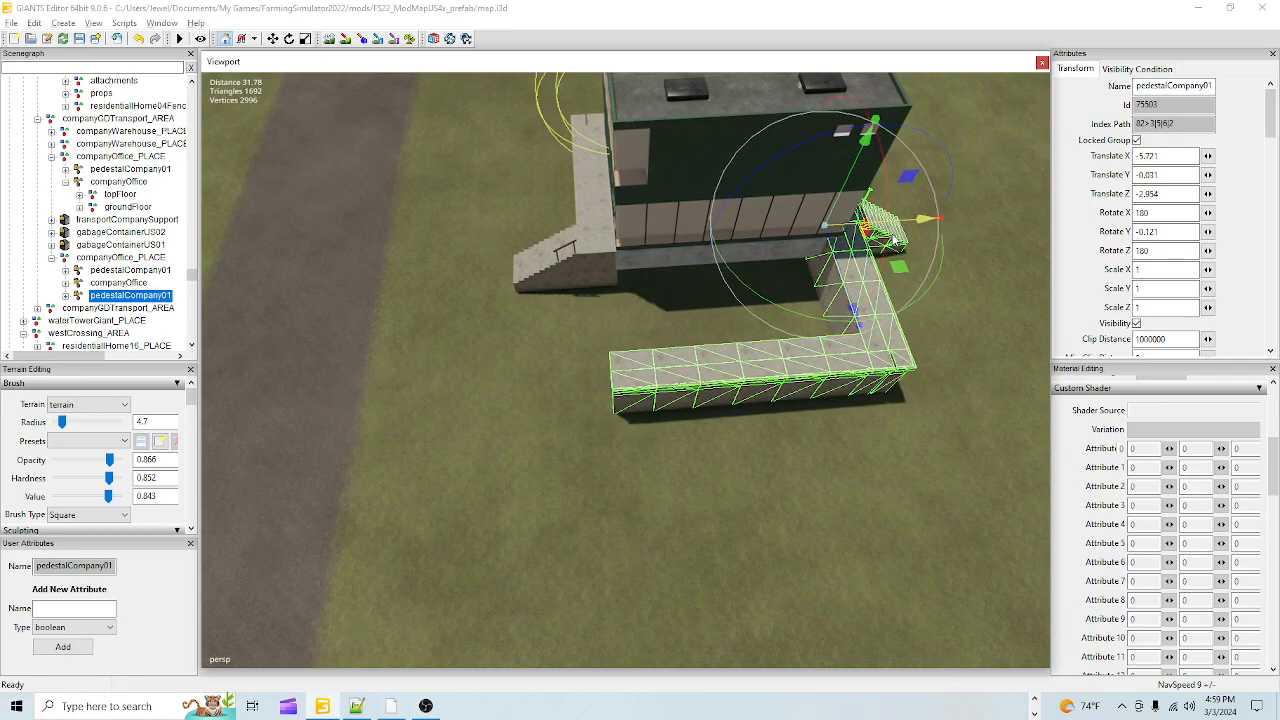
left_click_drag(847, 291, 815, 165)
left_click_drag(768, 283, 549, 588, "alt")
scroll(600, 540, "up", 5)
left_click_drag(649, 487, 305, 505, "alt")
left_click_drag(634, 423, 519, 520, "alt")
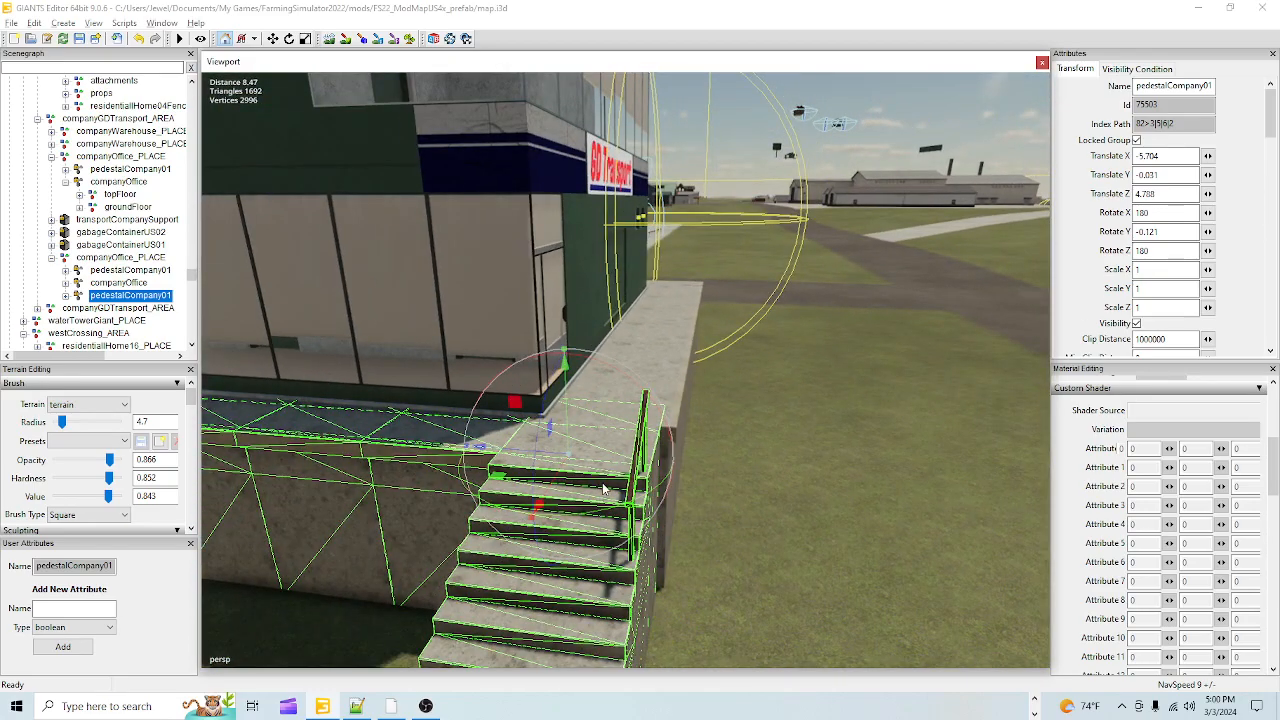
Step: Line the duplicated pedestal up with the original pedestal's outer wall, at about X -6.545 and Z 4.913
left_click_drag(556, 457, 573, 520)
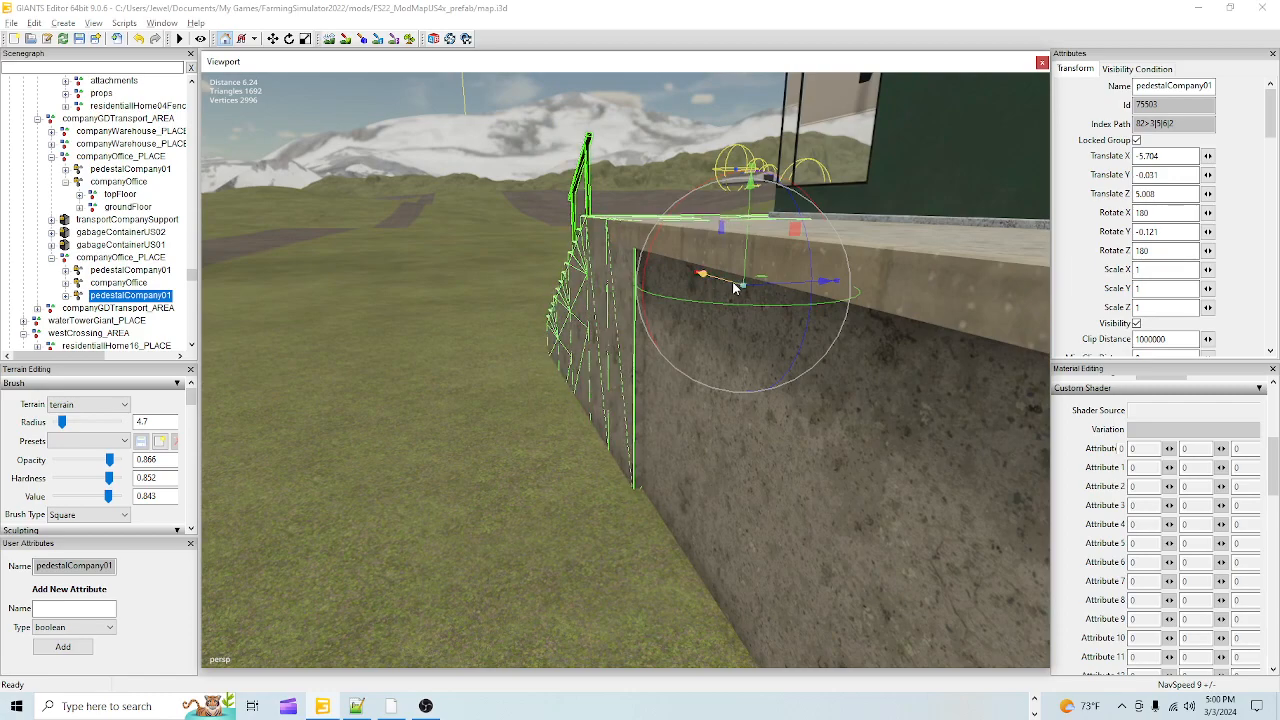
mouse_move(762, 289)
left_mouse_down()
mouse_move(715, 290)
mouse_move(769, 309)
left_mouse_up()
left_click_drag(744, 428, 765, 450, "alt")
scroll(720, 396, "up", 3)
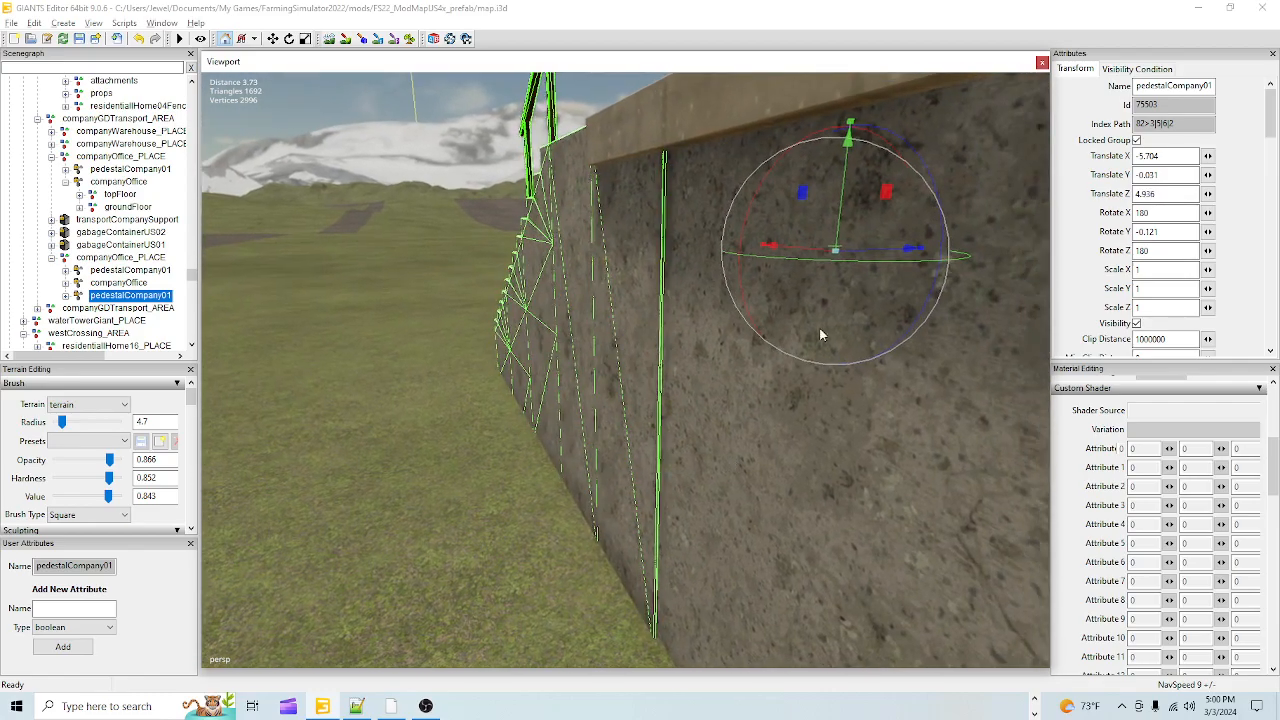
left_click_drag(865, 254, 778, 418)
scroll(621, 345, "up", 3)
scroll(791, 360, "down", 3)
scroll(733, 369, "up", 3)
scroll(778, 417, "down", 2)
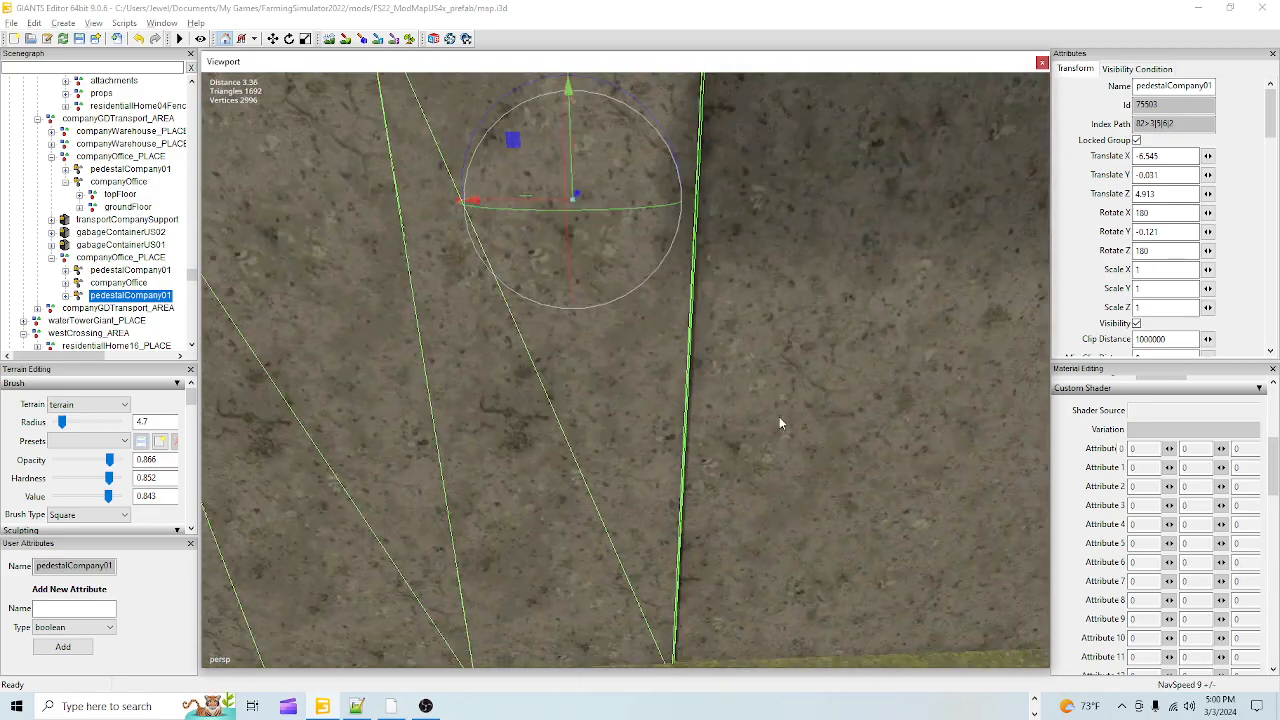
Step: Fine-tune the duplicated pedestal's fit at the wall seam, setting its X position to about -6.534
scroll(778, 417, "down", 3)
left_click_drag(570, 291, 573, 284)
left_click_drag(655, 405, 681, 535, "alt")
left_click_drag(694, 464, 740, 351, "alt")
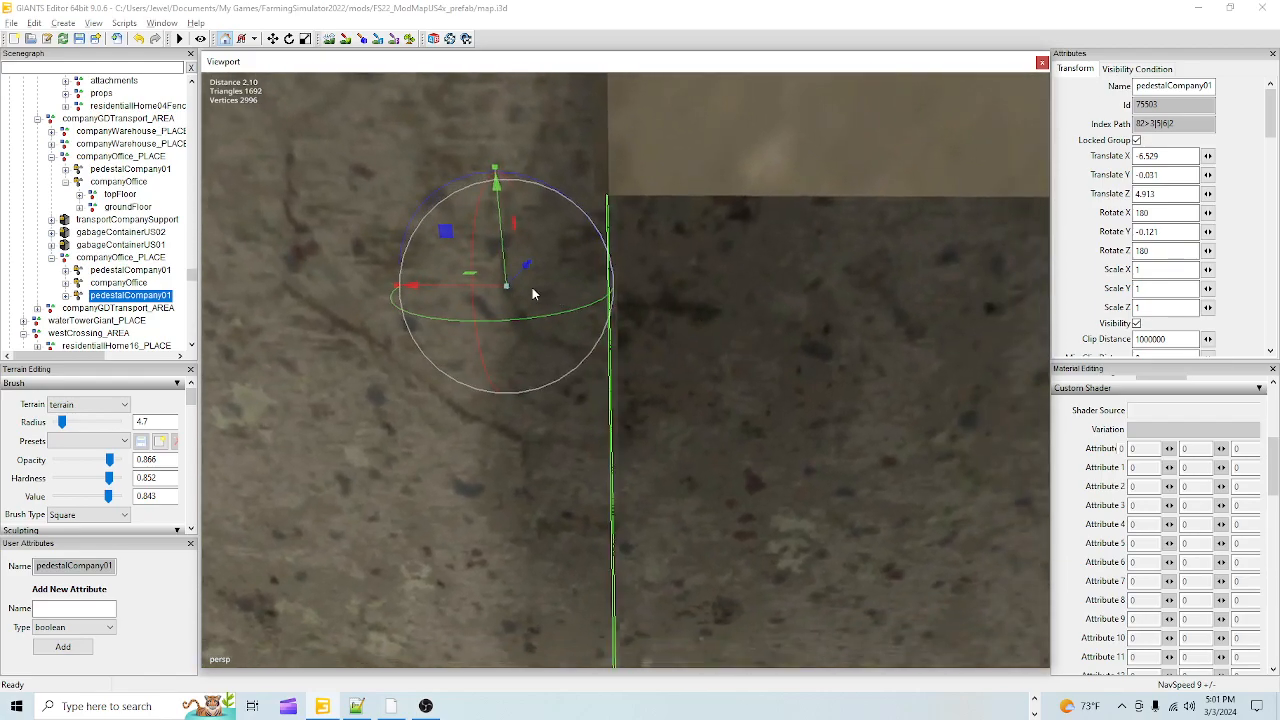
left_click_drag(452, 290, 533, 339)
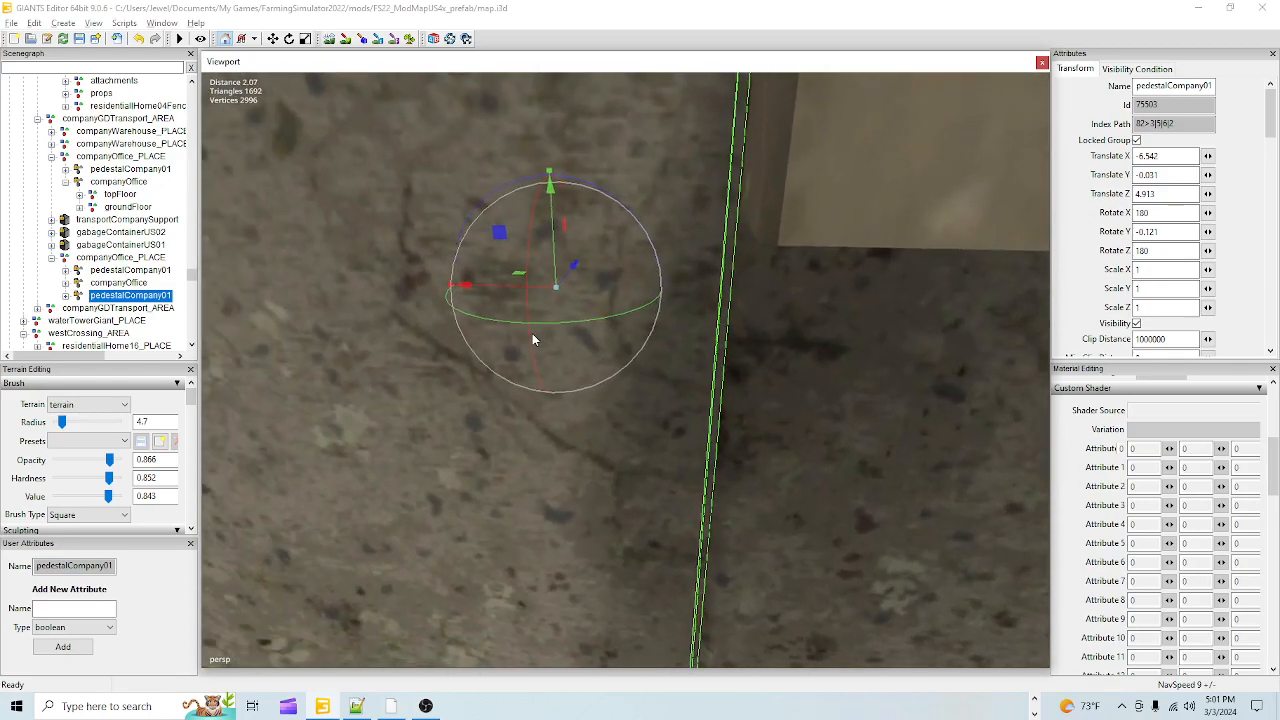
left_click_drag(510, 297, 515, 295)
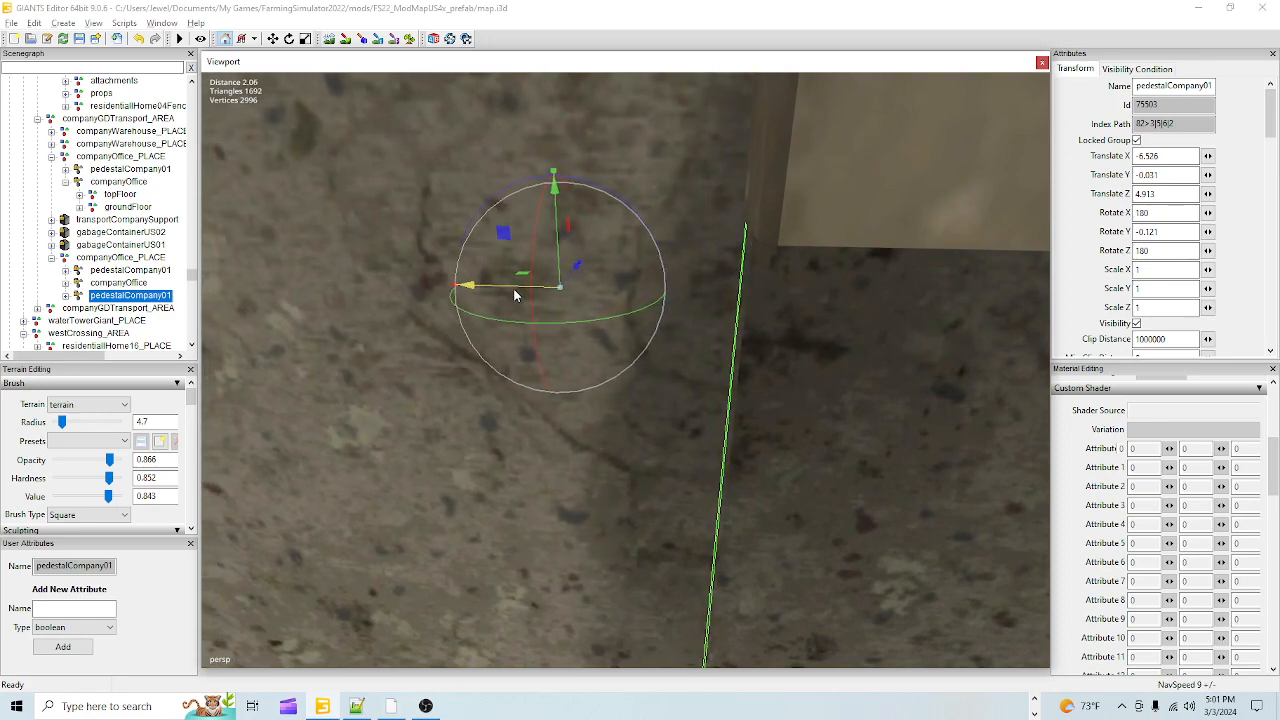
left_click_drag(514, 290, 511, 288)
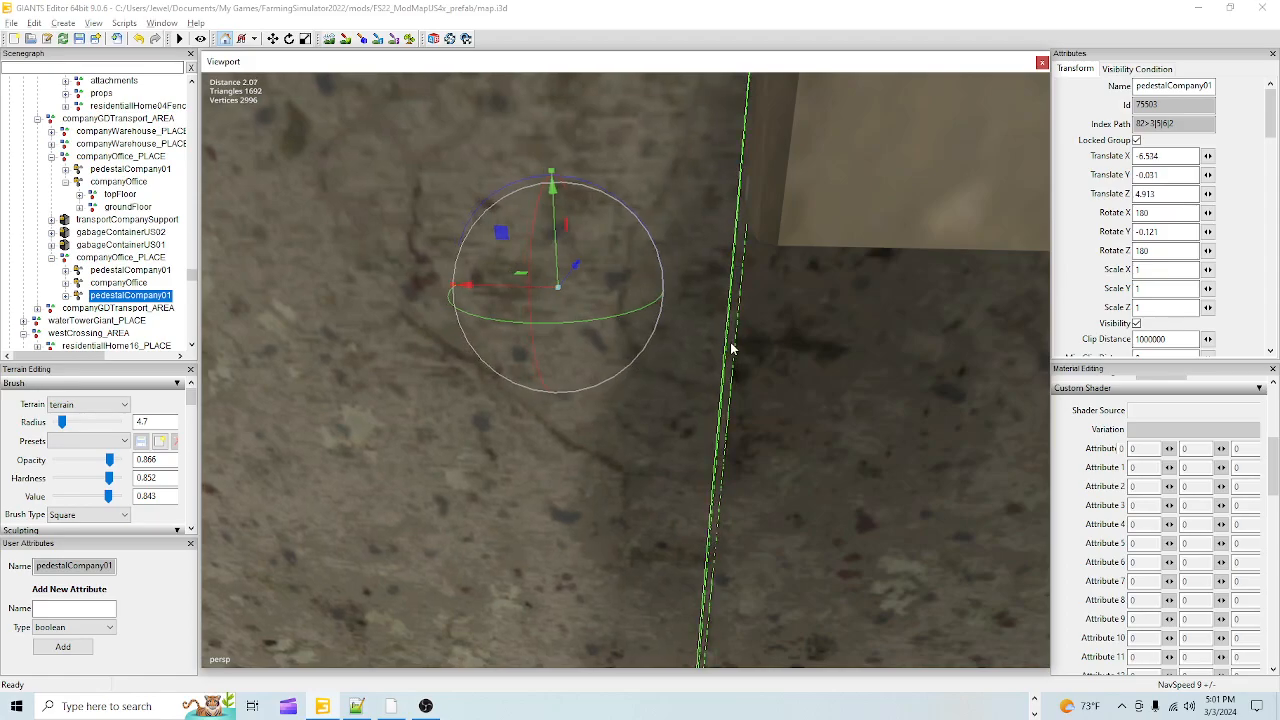
Step: Inspect the seam between the two pedestals and the duplicate's wall along the side of the office
scroll(749, 434, "down", 5)
left_click_drag(748, 433, 706, 454, "alt")
scroll(750, 414, "up", 5)
left_click_drag(750, 414, 695, 539, "alt")
scroll(744, 430, "down", 5)
left_click_drag(677, 420, 787, 500, "alt")
left_click_drag(653, 425, 697, 386, "alt")
scroll(794, 438, "down", 5)
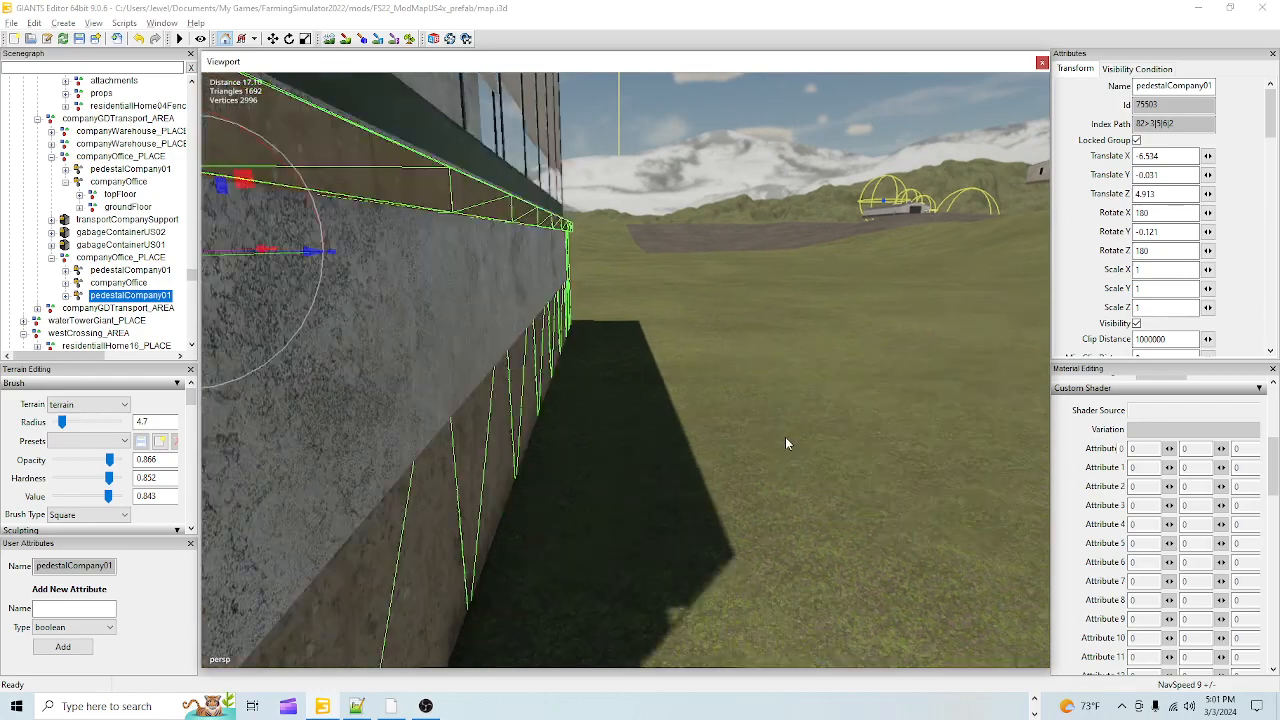
Step: Examine how the pedestal deck meets the base of the office walls
left_click_drag(746, 460, 697, 538, "alt")
scroll(711, 481, "up", 3)
scroll(750, 460, "up", 6)
scroll(727, 500, "down", 2)
scroll(699, 515, "down", 4)
scroll(764, 494, "down", 6)
scroll(710, 520, "up", 7)
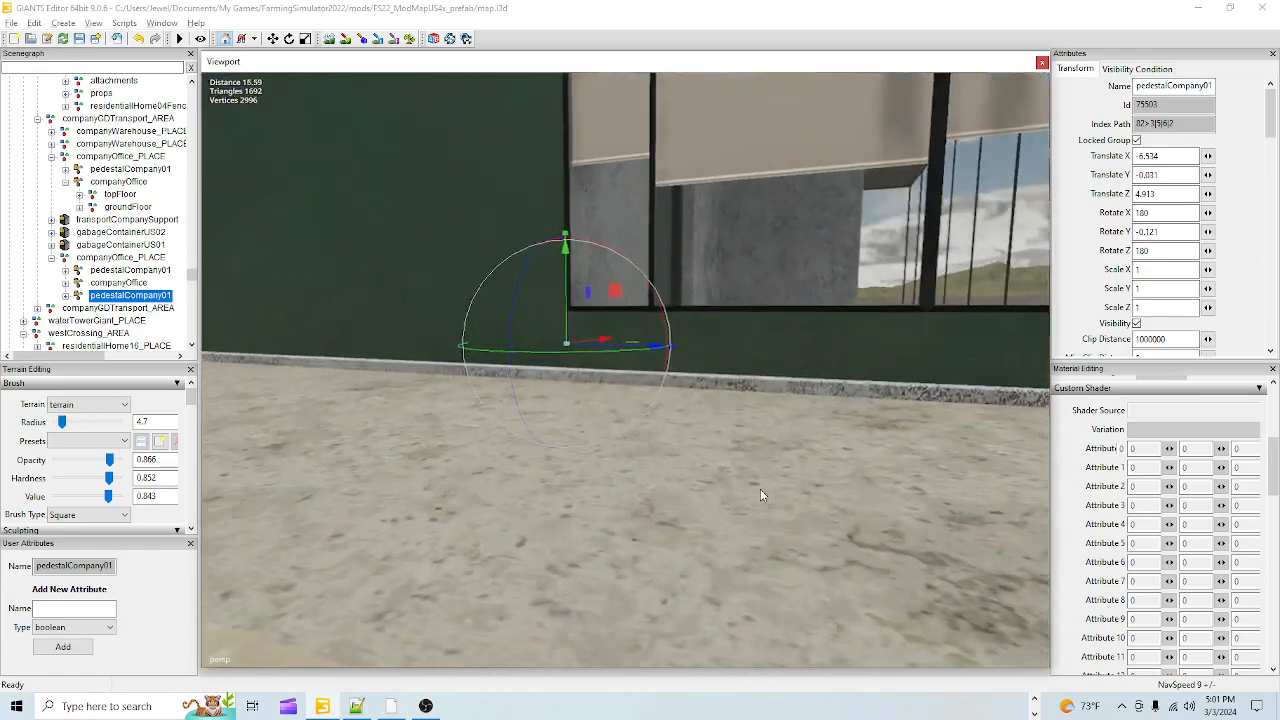
scroll(761, 489, "up", 6)
left_click_drag(766, 461, 740, 503, "alt")
scroll(710, 510, "down", 3)
Step: Survey the office with its two pedestals against the surrounding roads from several outside angles
mouse_move(740, 498)
right_mouse_down("alt")
mouse_move(769, 451)
mouse_move(721, 513)
right_mouse_up("alt")
left_click_drag(722, 519, 829, 457, "alt")
scroll(752, 491, "down", 4)
right_click_drag(737, 523, 845, 297, "alt")
left_click_drag(845, 297, 601, 303, "alt")
right_click_drag(601, 303, 654, 447, "alt")
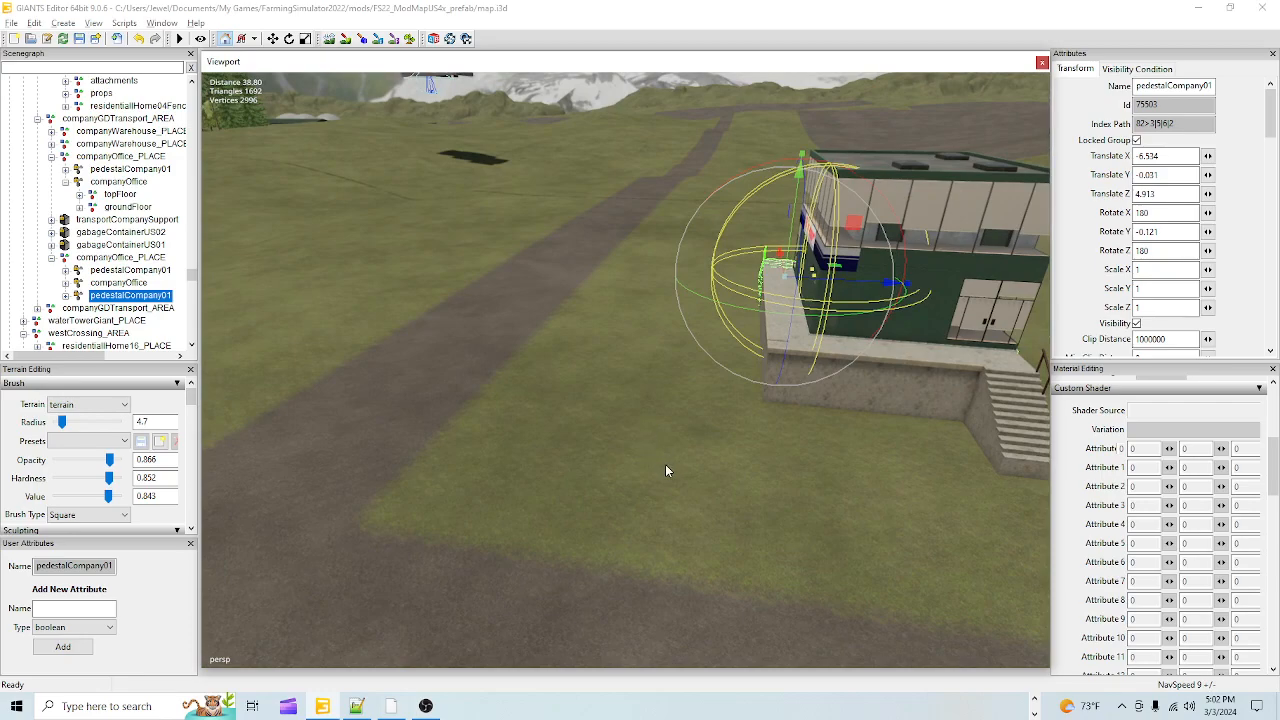
left_click_drag(693, 479, 800, 471, "alt")
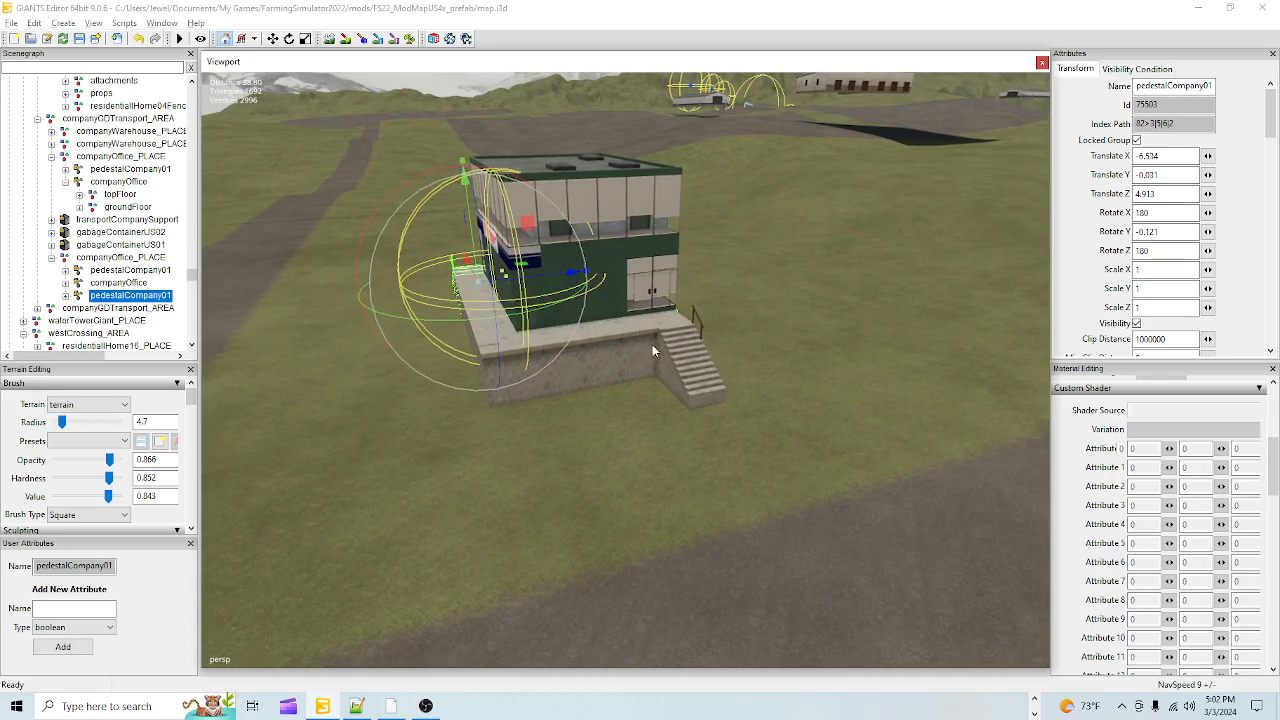
left_click_drag(617, 489, 630, 491, "alt")
right_click_drag(630, 491, 730, 435, "alt")
left_click_drag(730, 435, 456, 523, "alt")
Step: Inspect the office interior, the duplicated pedestal's deck and the enclosed ground beneath the building
scroll(747, 500, "up", 4)
scroll(745, 478, "up", 3)
scroll(615, 440, "up", 3)
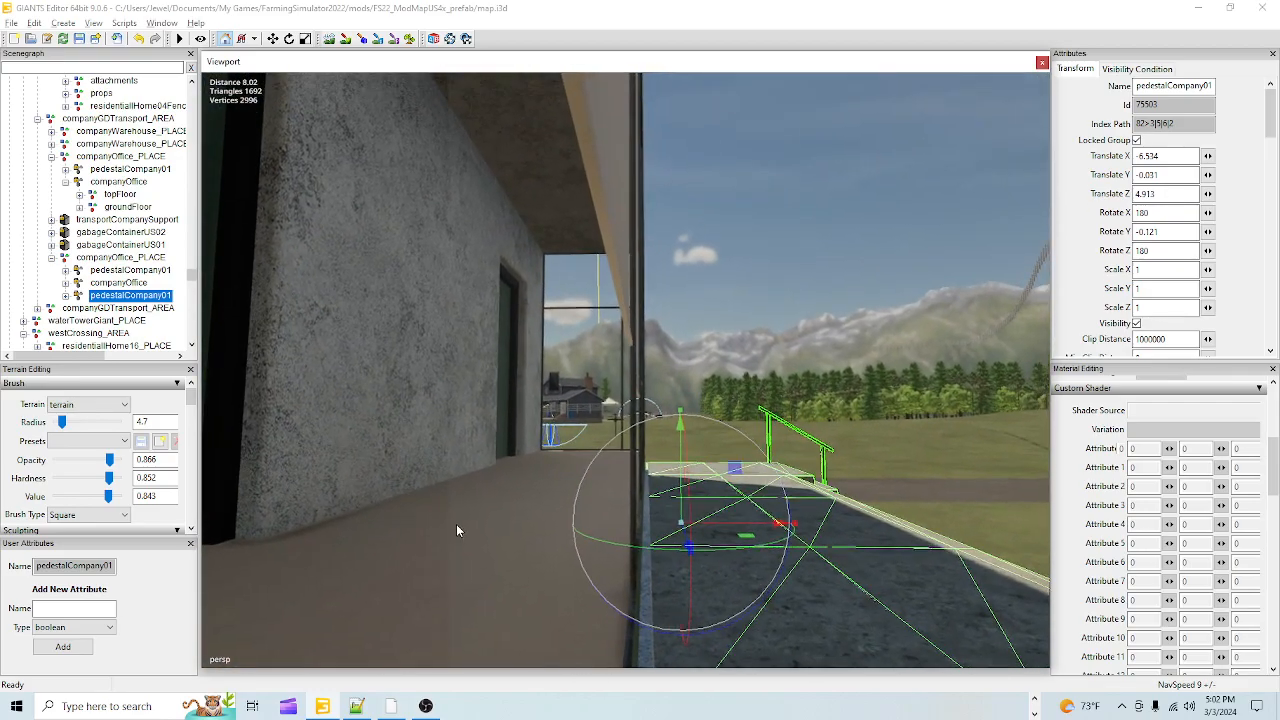
scroll(463, 501, "up", 2)
scroll(463, 501, "up", 3)
left_click_drag(596, 464, 625, 456, "alt")
left_click_drag(654, 510, 304, 523, "alt")
scroll(622, 523, "up", 1)
left_click_drag(599, 506, 379, 638, "alt")
scroll(647, 487, "up", 2)
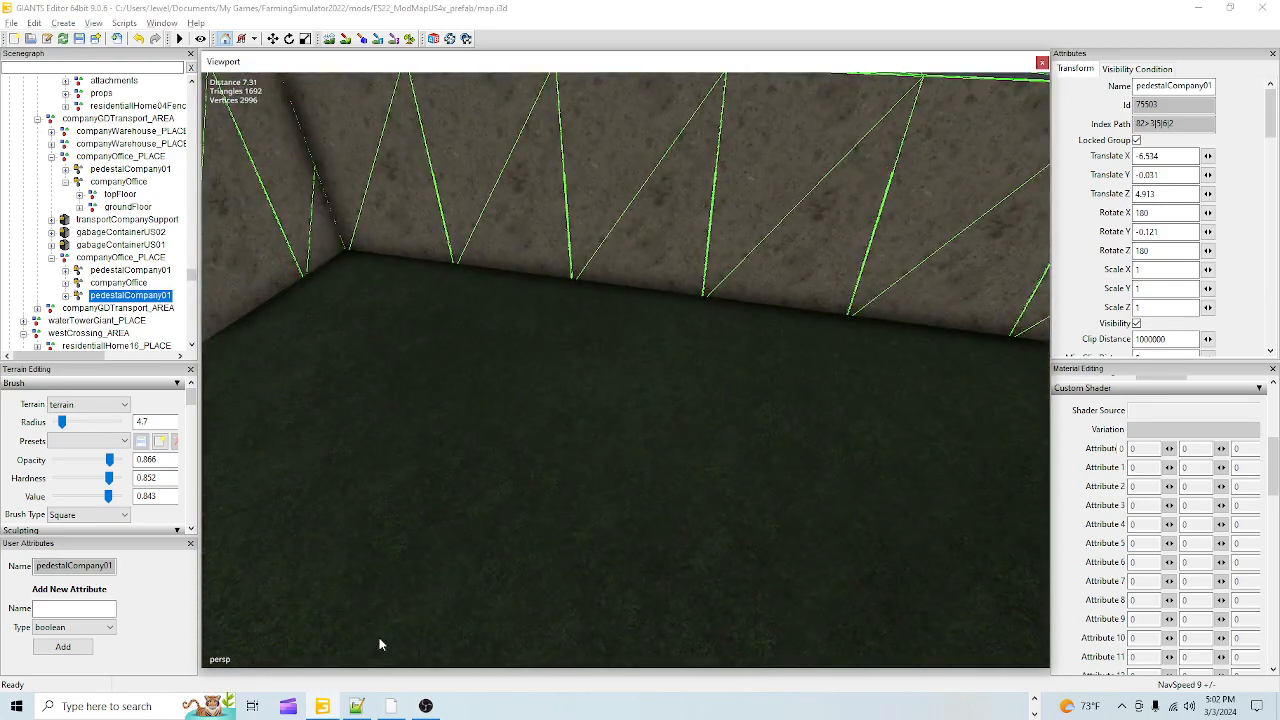
right_click_drag(656, 429, 425, 614, "alt")
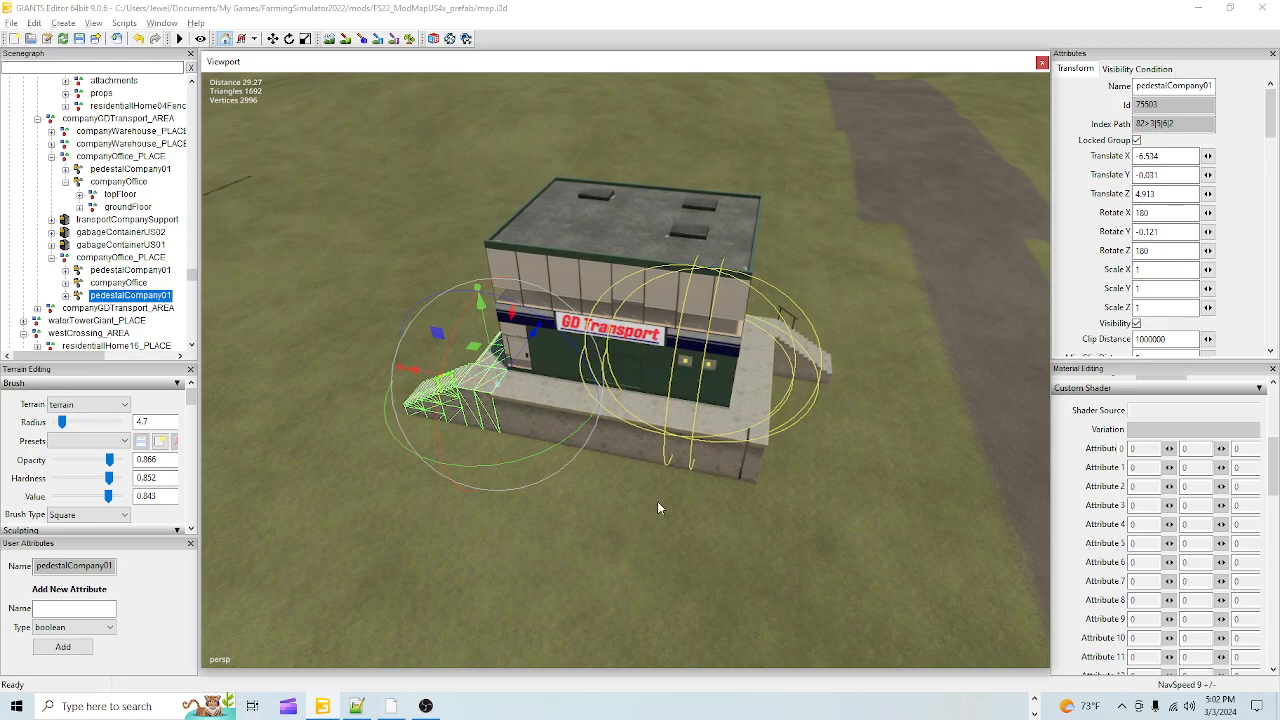
Step: Survey the office exterior all around, including its sign facade, upper windows and both stairways
left_click_drag(654, 503, 589, 540, "alt")
right_click_drag(589, 540, 692, 374, "alt")
left_click_drag(692, 374, 565, 387, "alt")
right_click_drag(565, 387, 534, 446, "alt")
left_click_drag(534, 446, 620, 425, "alt")
right_click_drag(620, 425, 655, 437, "alt")
left_click_drag(655, 437, 521, 480, "alt")
right_click_drag(521, 480, 635, 390, "alt")
left_click_drag(635, 390, 906, 416, "alt")
right_click_drag(906, 416, 829, 463, "alt")
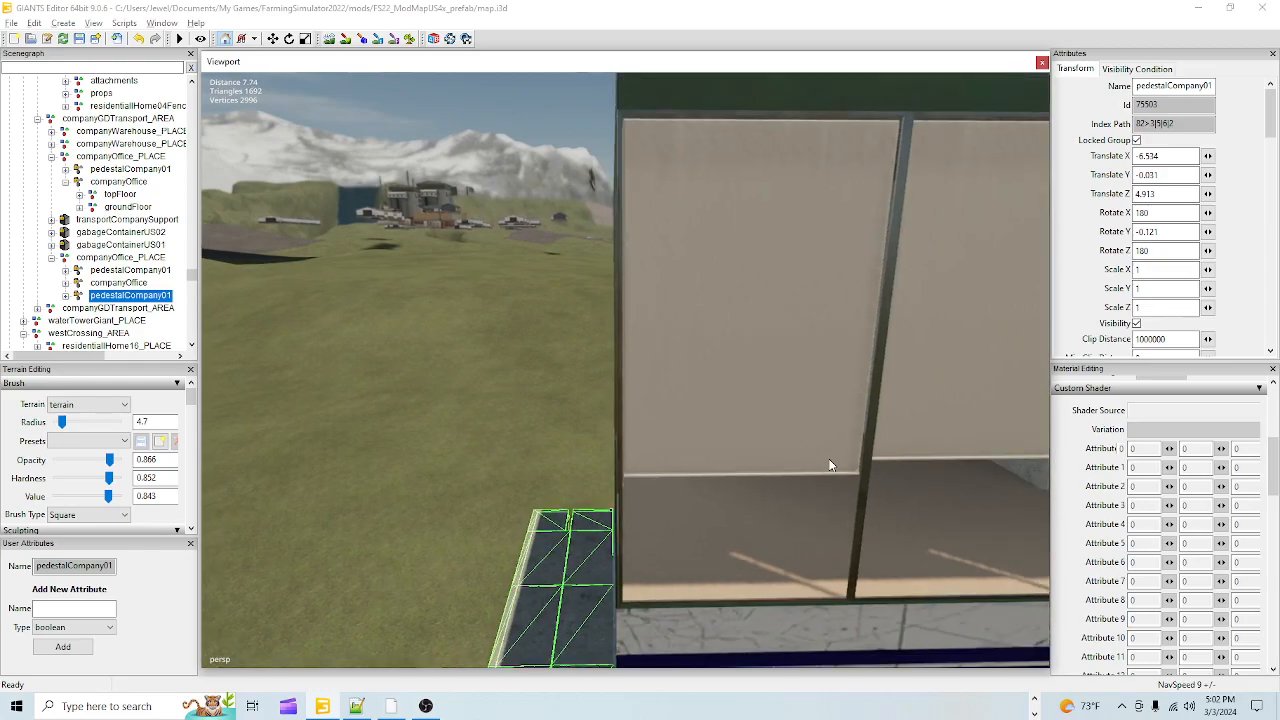
left_click_drag(743, 479, 848, 481, "alt")
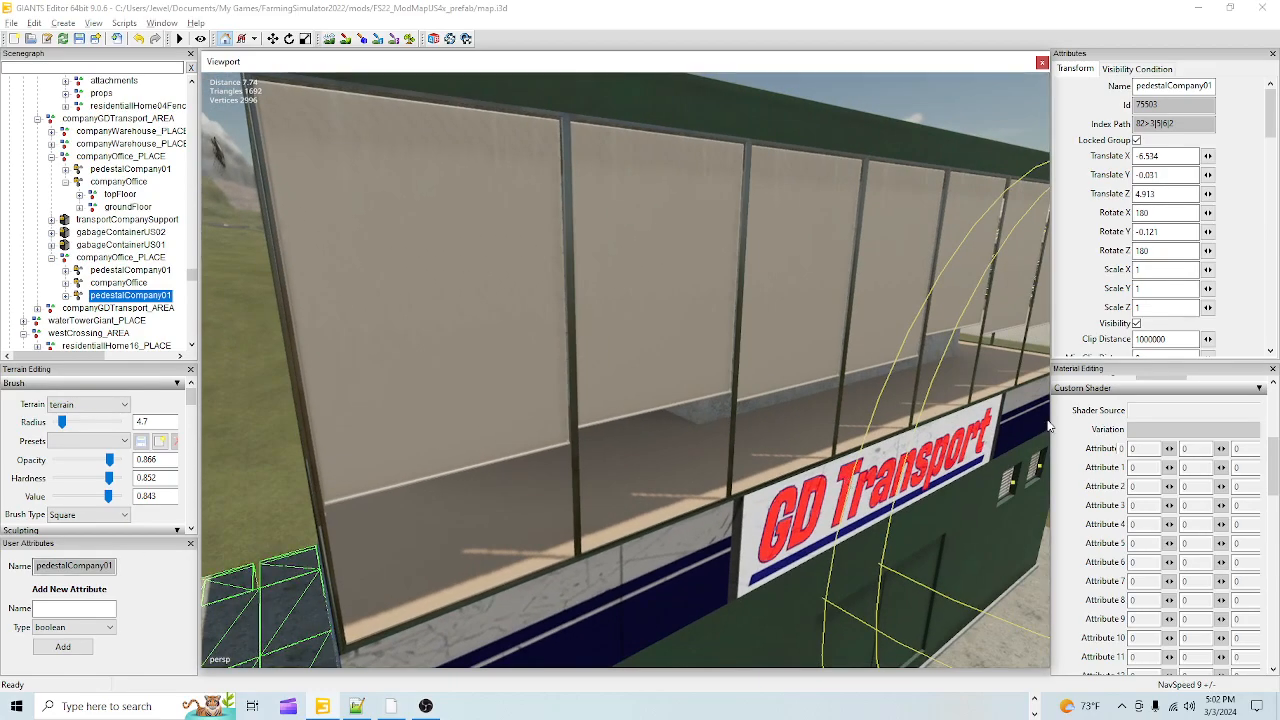
right_click_drag(804, 384, 793, 422, "alt")
left_click_drag(793, 422, 767, 467, "alt")
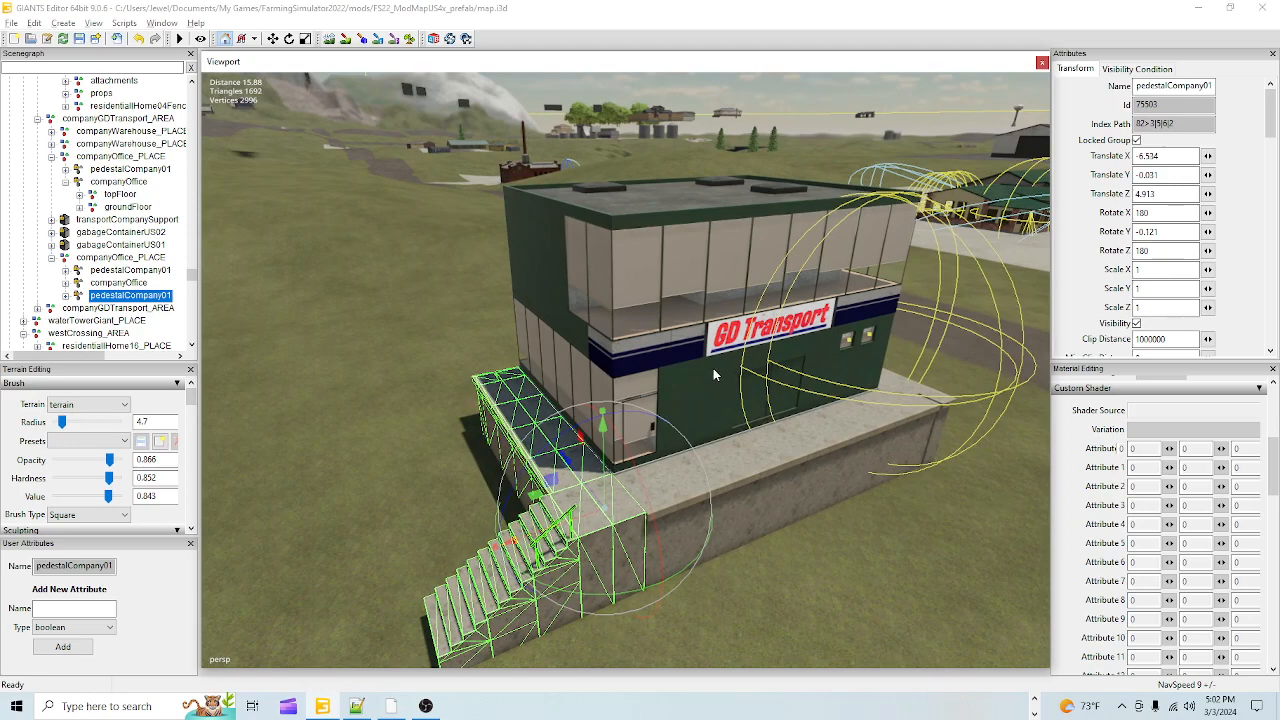
Step: Duplicate the office copy's topFloor and raise the duplicate to about Y 8.041 as a third storey
left_click(665, 230)
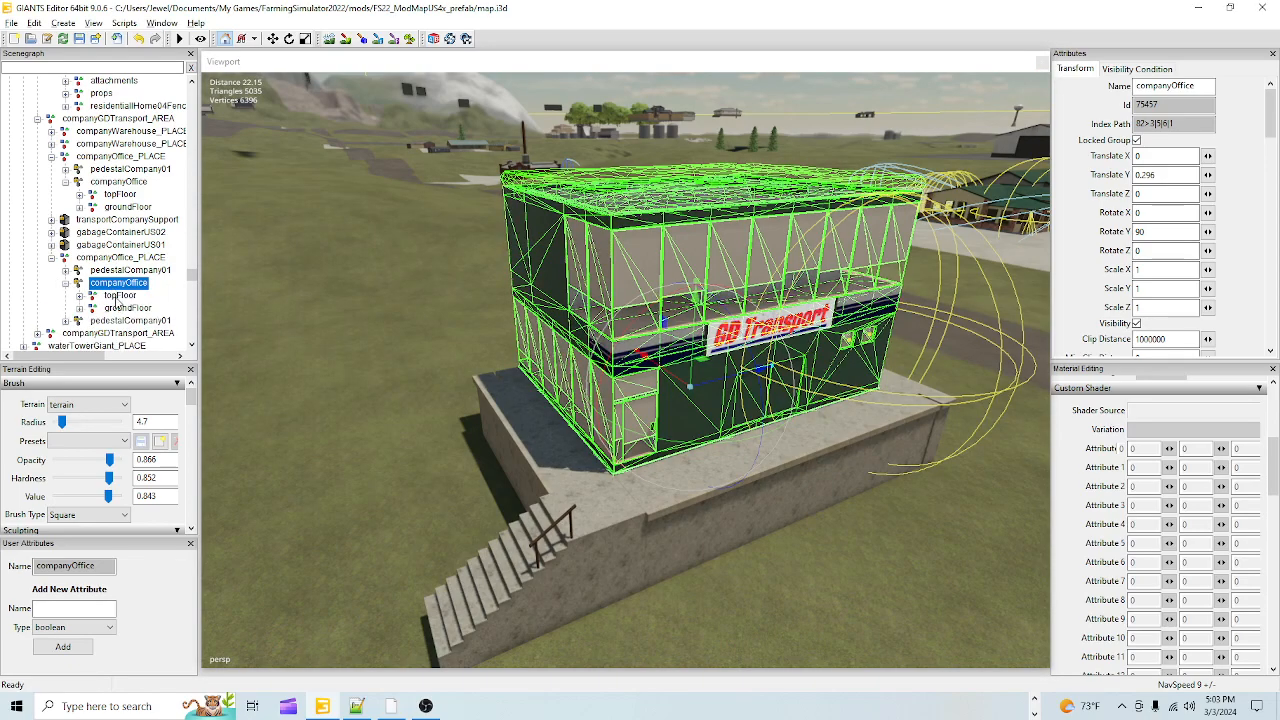
left_click(119, 295)
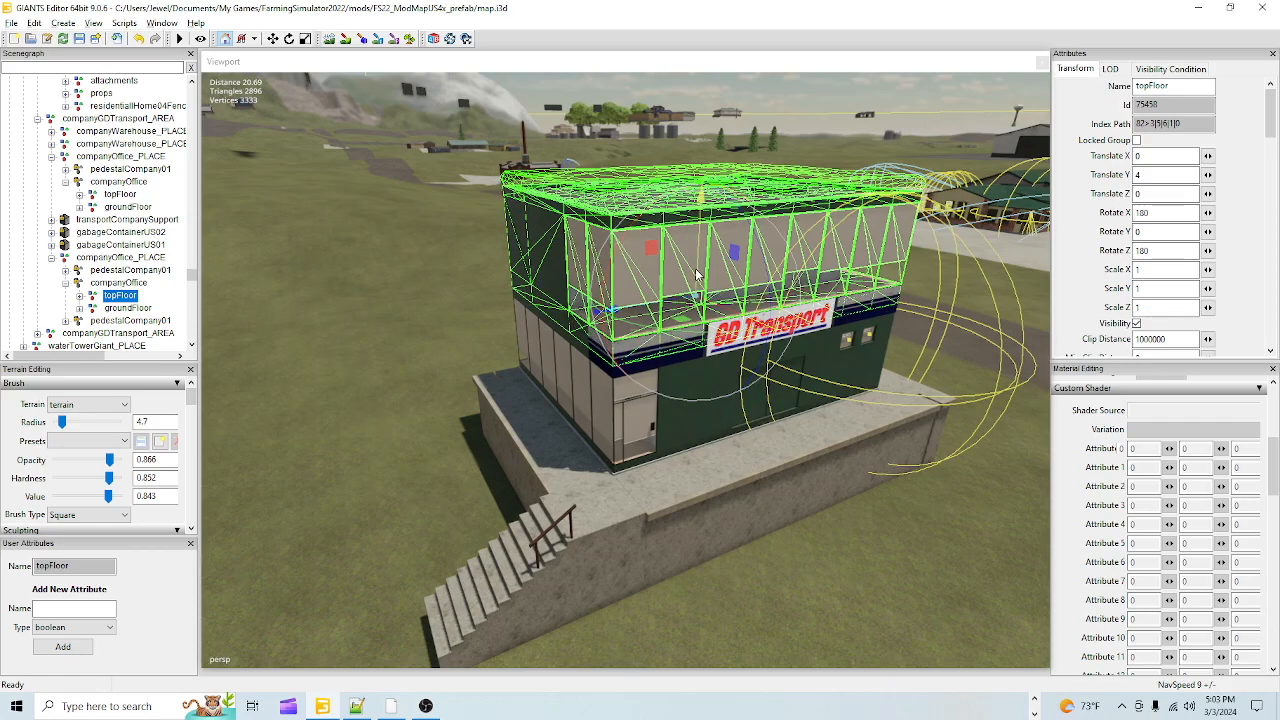
left_click_drag(697, 275, 714, 222)
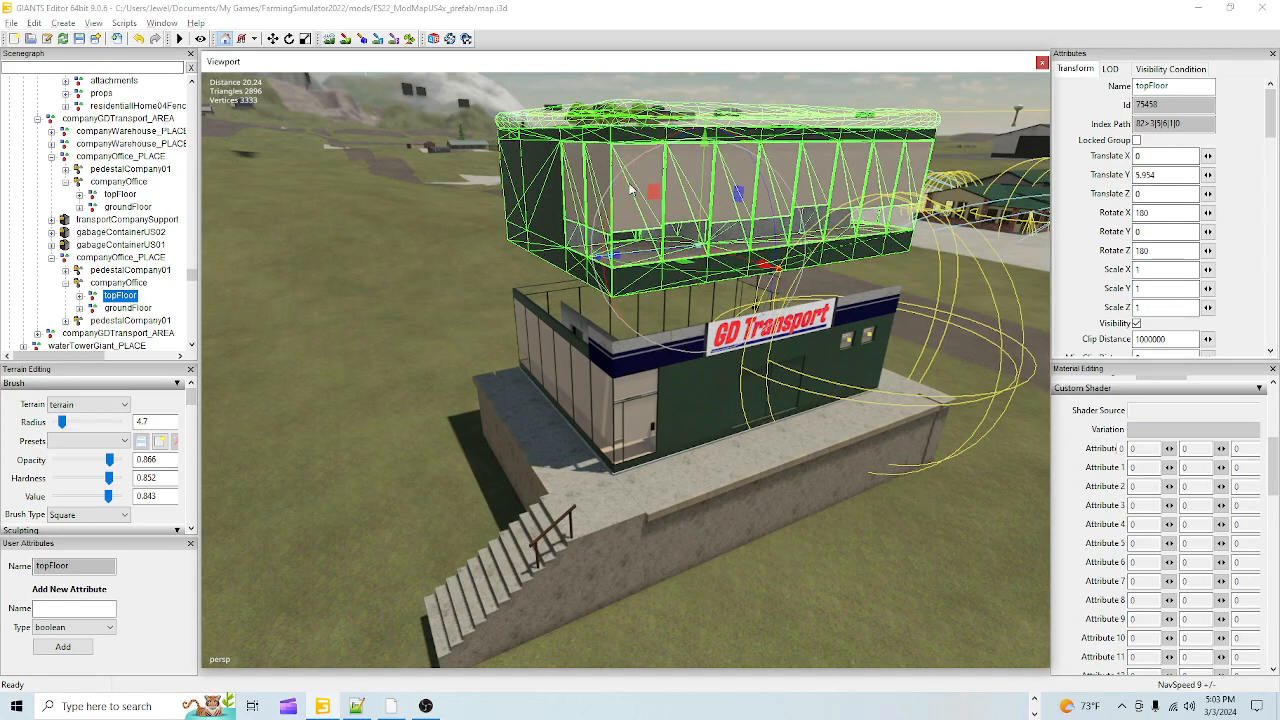
left_click(138, 39)
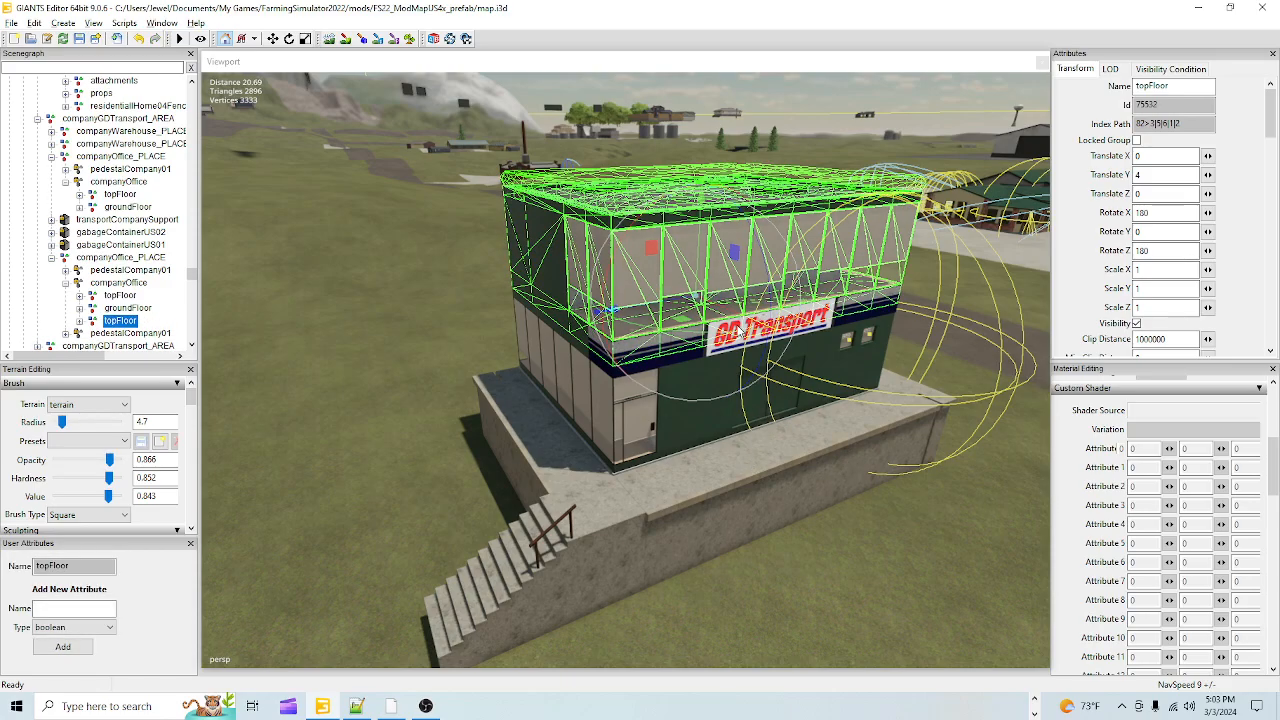
left_click_drag(697, 260, 712, 200)
scroll(640, 294, "up", 5)
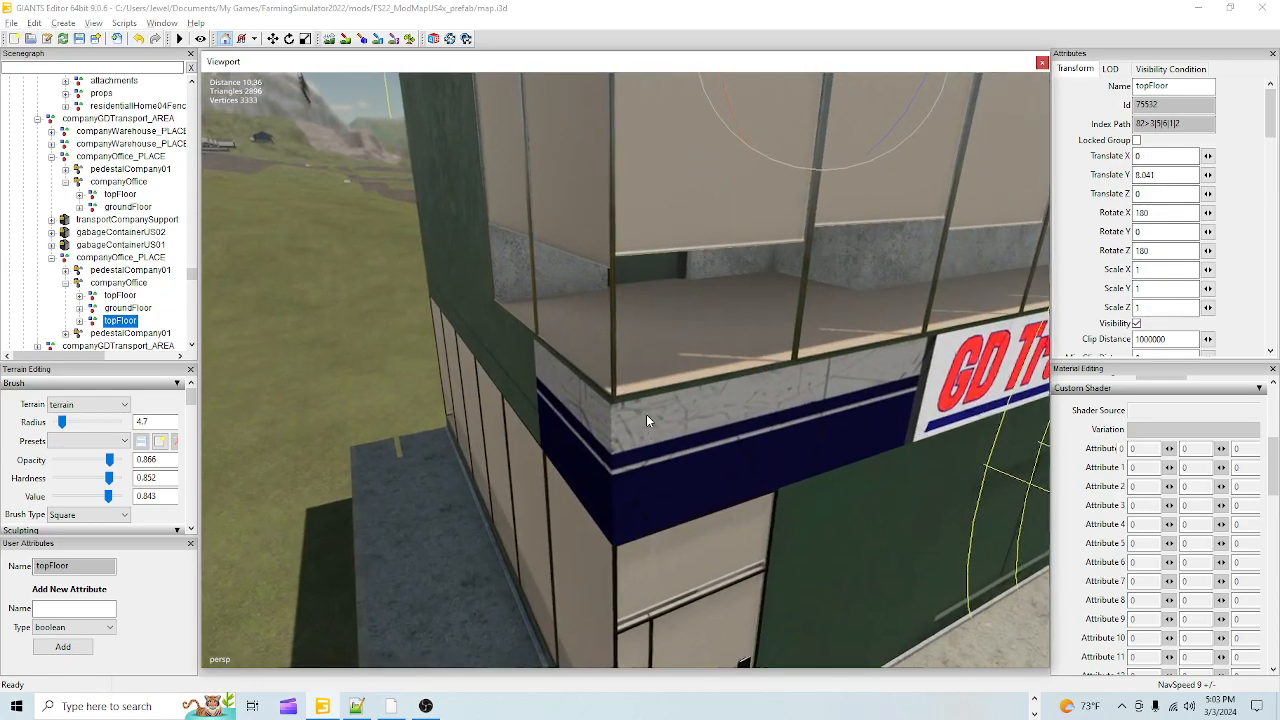
Step: Lower the duplicated top floor to about Y 7.987 to meet the storey beneath it
left_click_drag(645, 422, 671, 240, "alt")
scroll(613, 377, "up", 5)
scroll(582, 507, "down", 5)
left_click_drag(606, 434, 614, 481, "alt")
scroll(606, 471, "up", 4)
scroll(605, 443, "up", 3)
left_click_drag(875, 270, 668, 374)
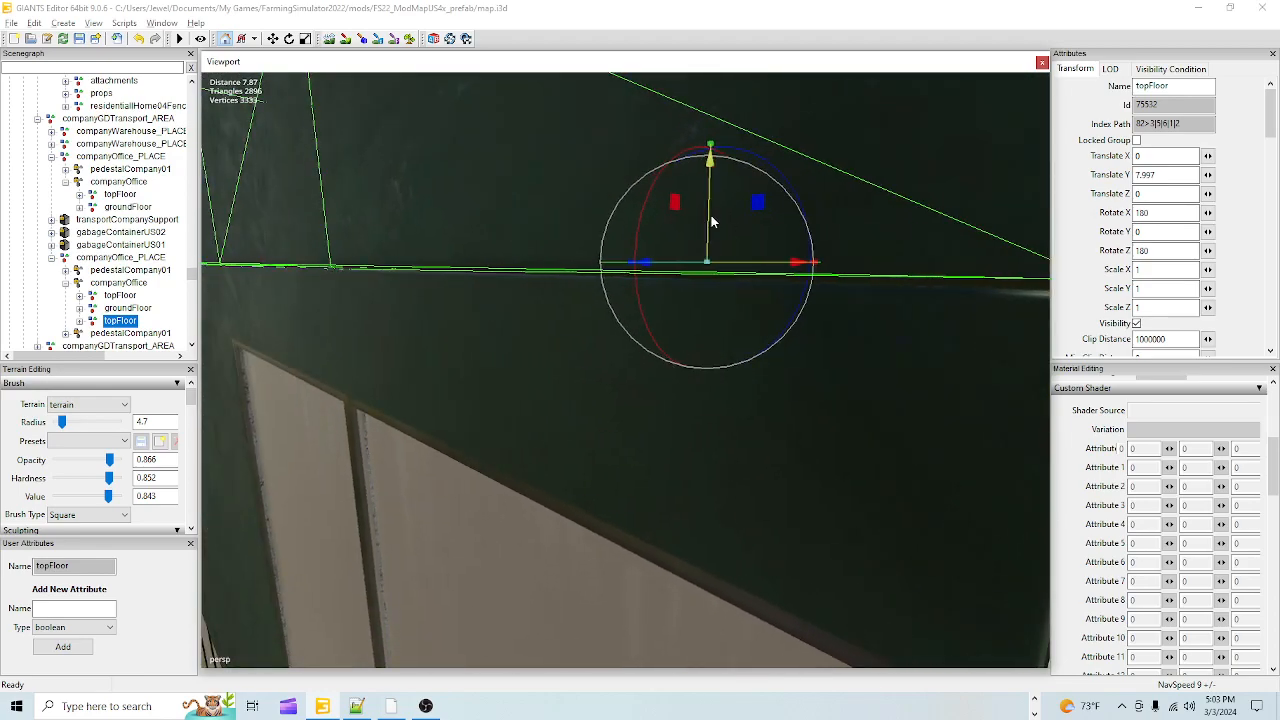
left_click_drag(709, 225, 712, 221)
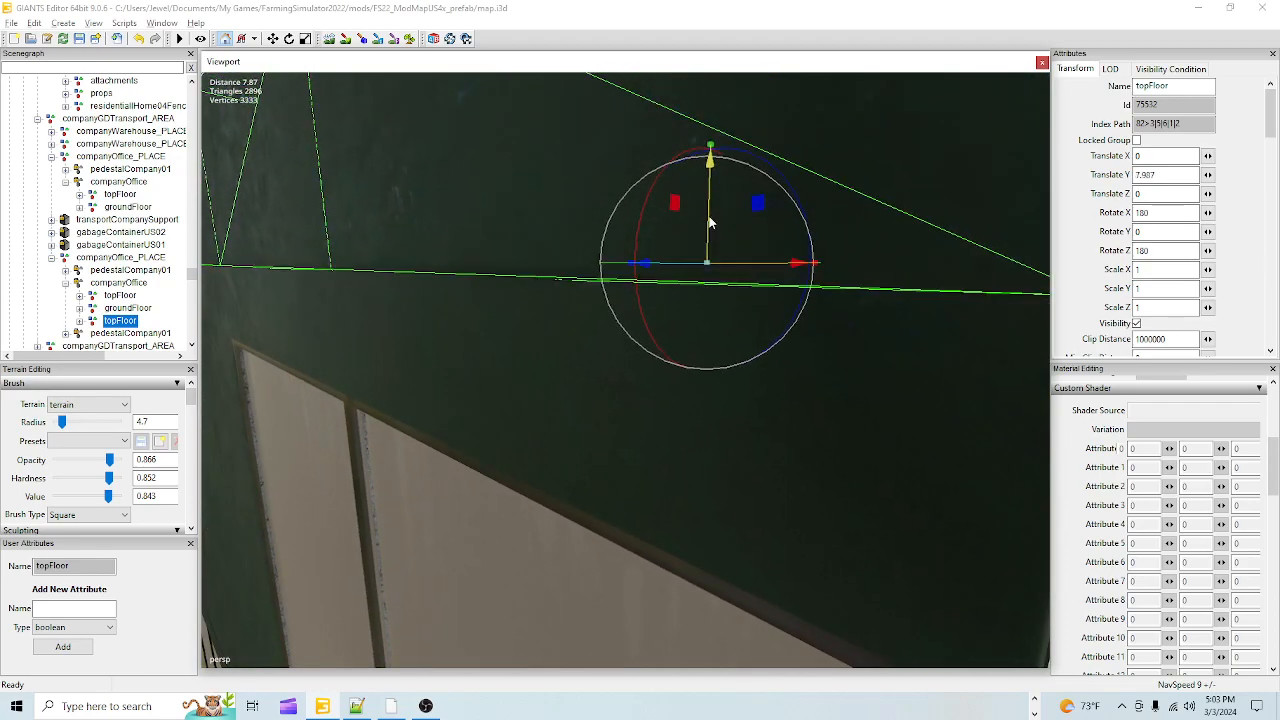
Step: Inspect the joint between the added storey and the floor below it from close range, inside and outside
left_click_drag(709, 352, 846, 368, "alt")
scroll(588, 365, "down", 1)
scroll(700, 374, "up", 1)
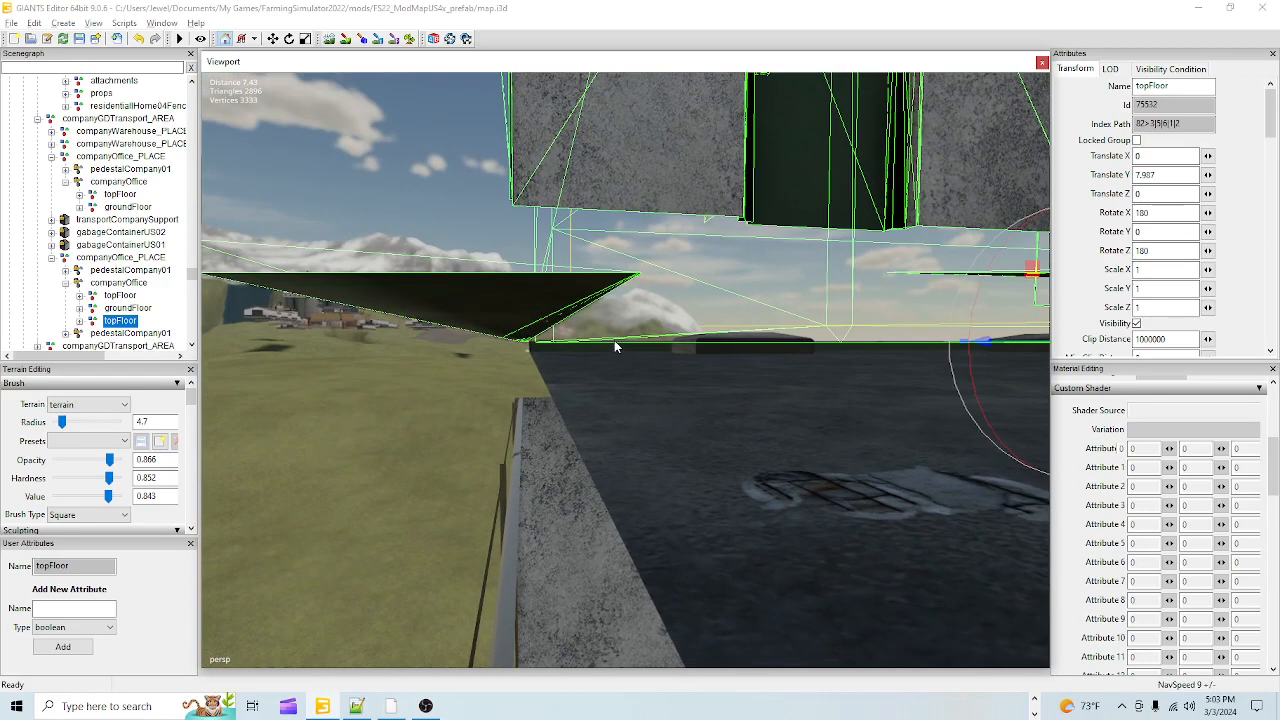
scroll(614, 343, "down", 1)
scroll(809, 370, "up", 3)
left_click_drag(721, 418, 533, 580, "alt")
scroll(705, 416, "up", 1)
scroll(708, 393, "up", 1)
scroll(706, 427, "up", 1)
scroll(736, 432, "down", 1)
scroll(614, 474, "up", 1)
scroll(614, 474, "down", 1)
scroll(614, 474, "up", 1)
scroll(546, 465, "down", 3)
scroll(617, 483, "up", 3)
scroll(566, 438, "up", 2)
scroll(569, 440, "up", 2)
scroll(574, 426, "down", 3)
scroll(589, 480, "down", 3)
scroll(533, 580, "down", 1)
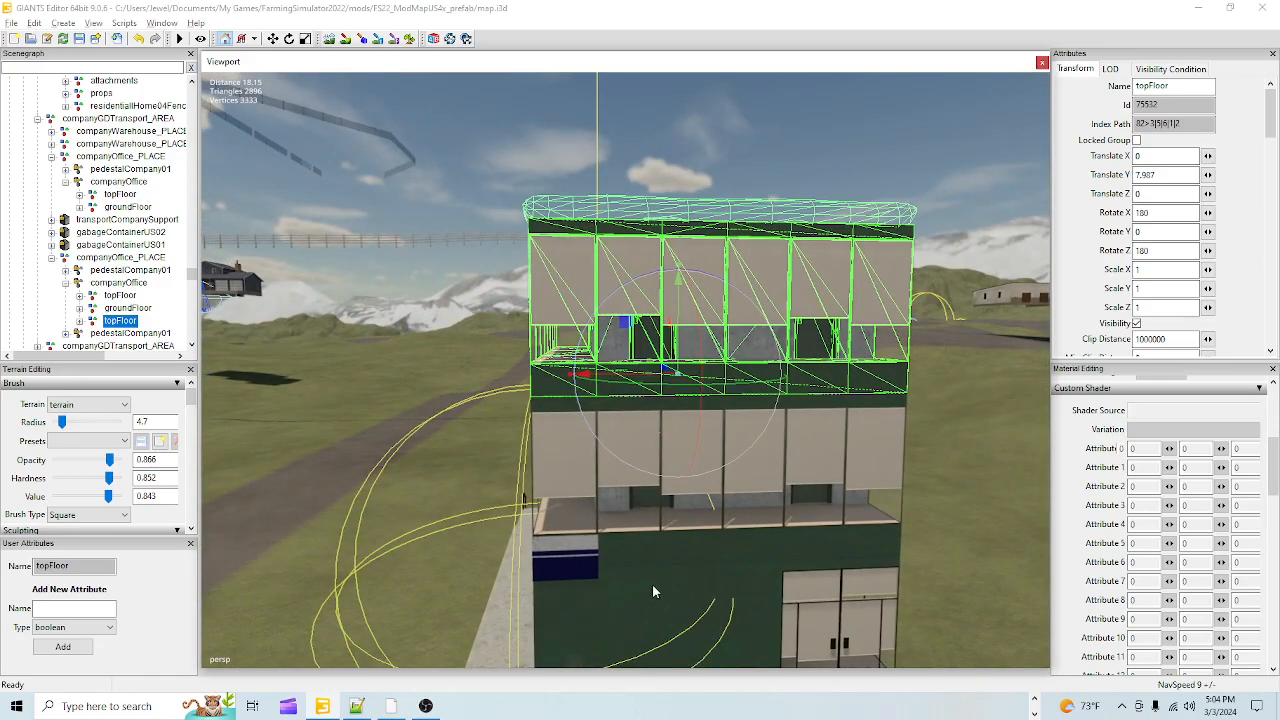
Step: Survey the three-storey office from a distance, including its sign facade, stairways and upper windows
scroll(719, 503, "down", 3)
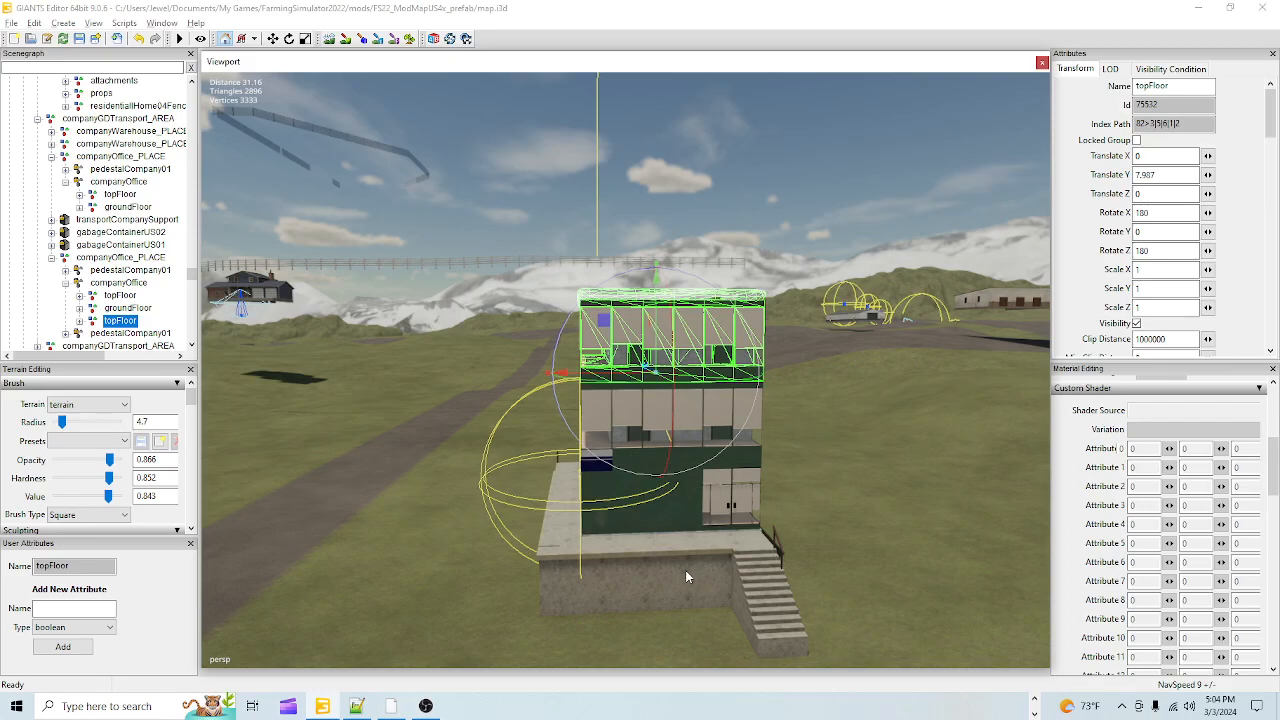
left_click_drag(666, 581, 613, 582, "alt")
scroll(687, 425, "up", 5)
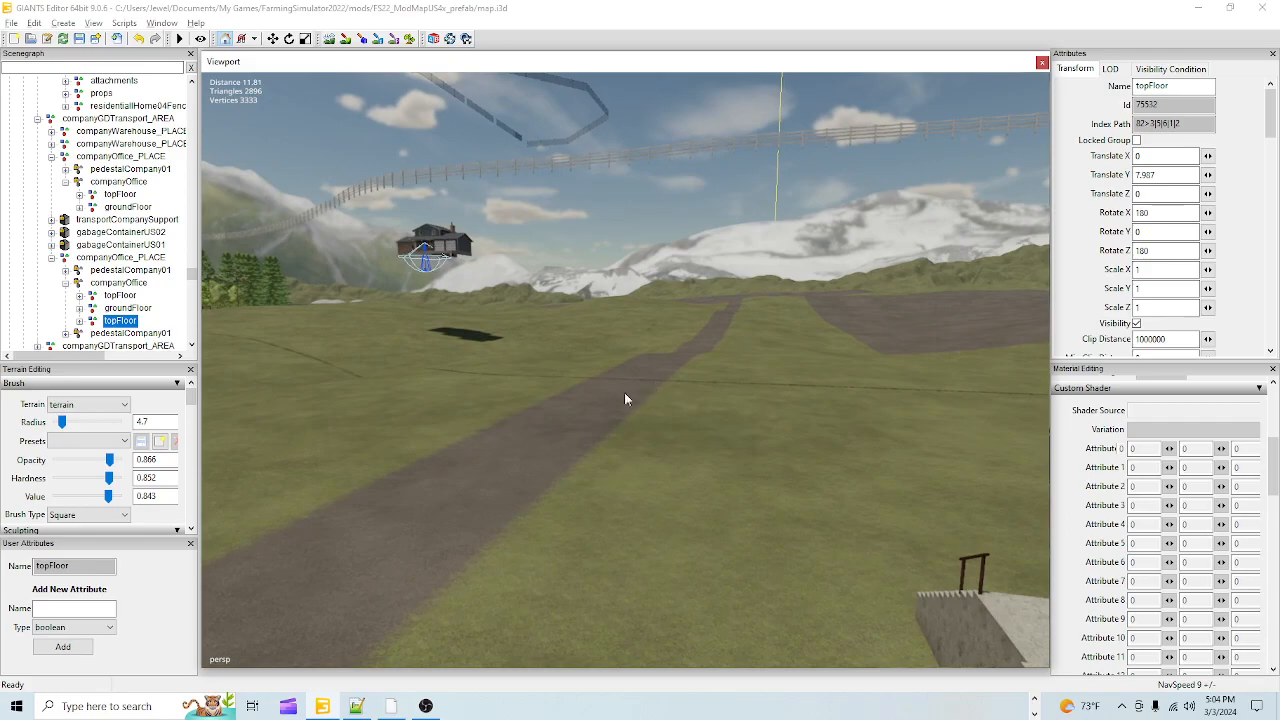
key("f")
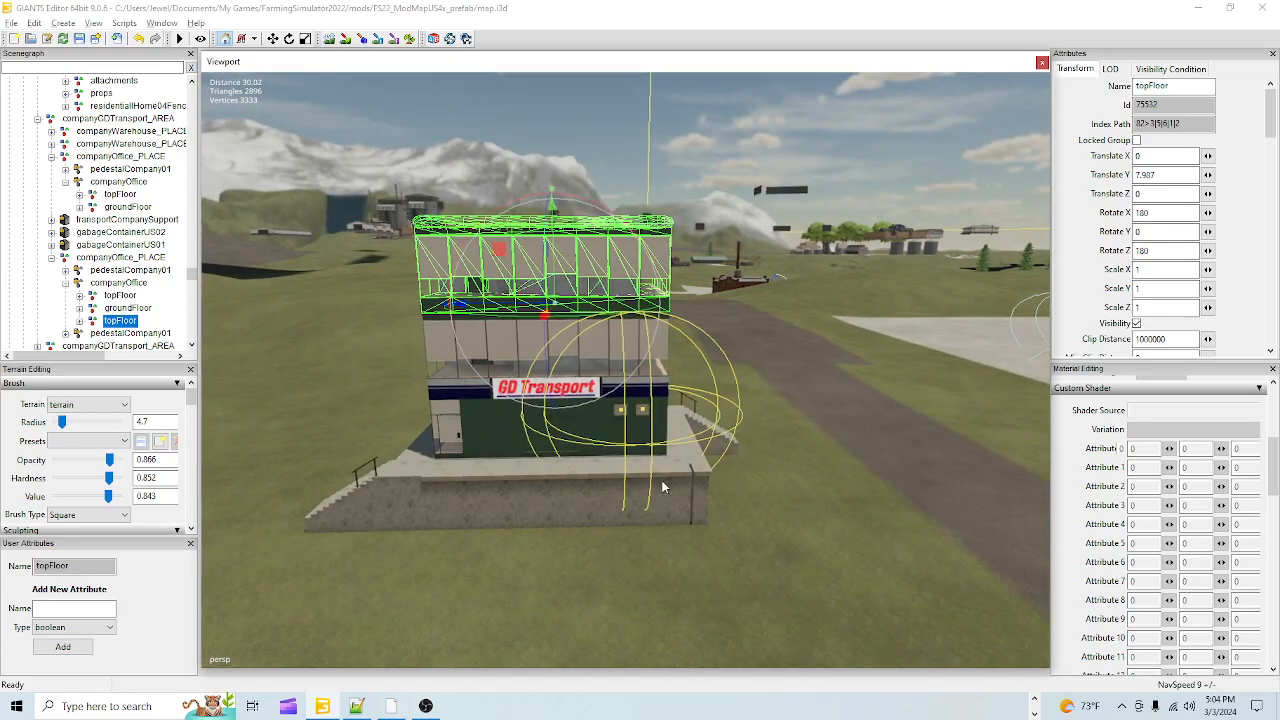
left_click_drag(657, 490, 604, 518, "alt")
scroll(671, 451, "up", 5)
left_click_drag(671, 451, 706, 472, "alt")
scroll(781, 454, "down", 4)
scroll(735, 467, "down", 3)
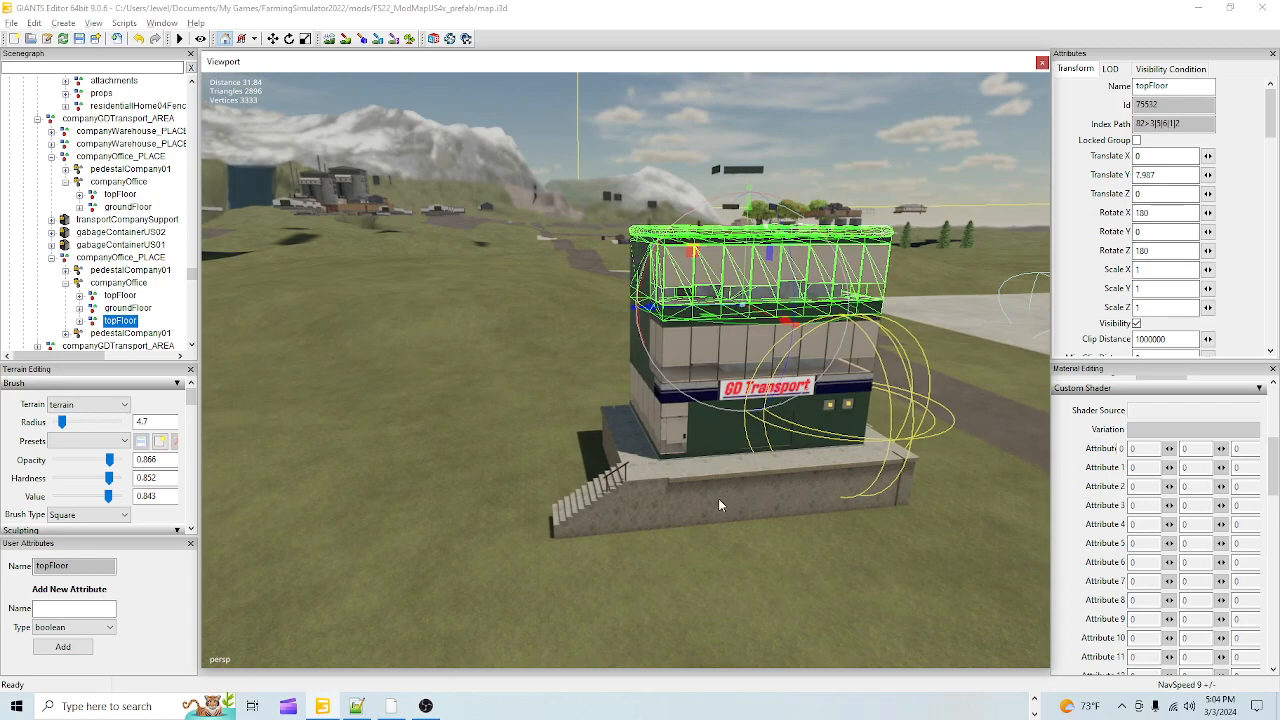
scroll(713, 530, "up", 8)
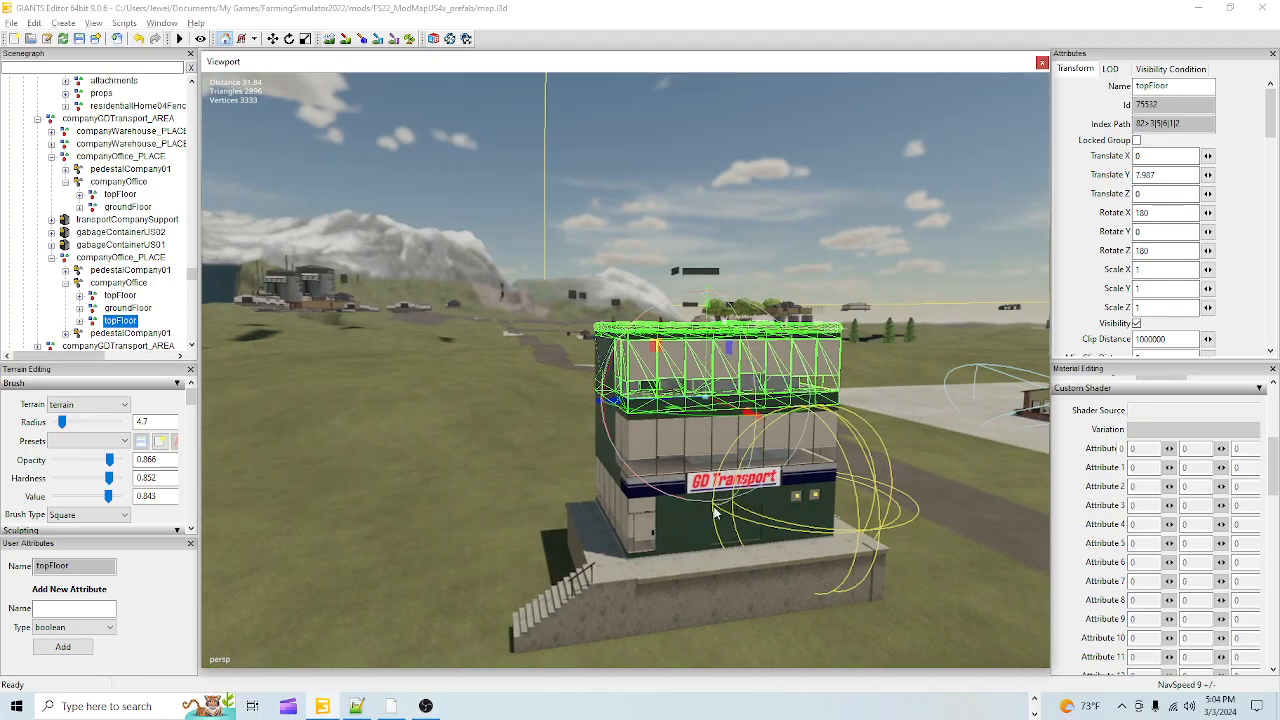
scroll(845, 435, "down", 5)
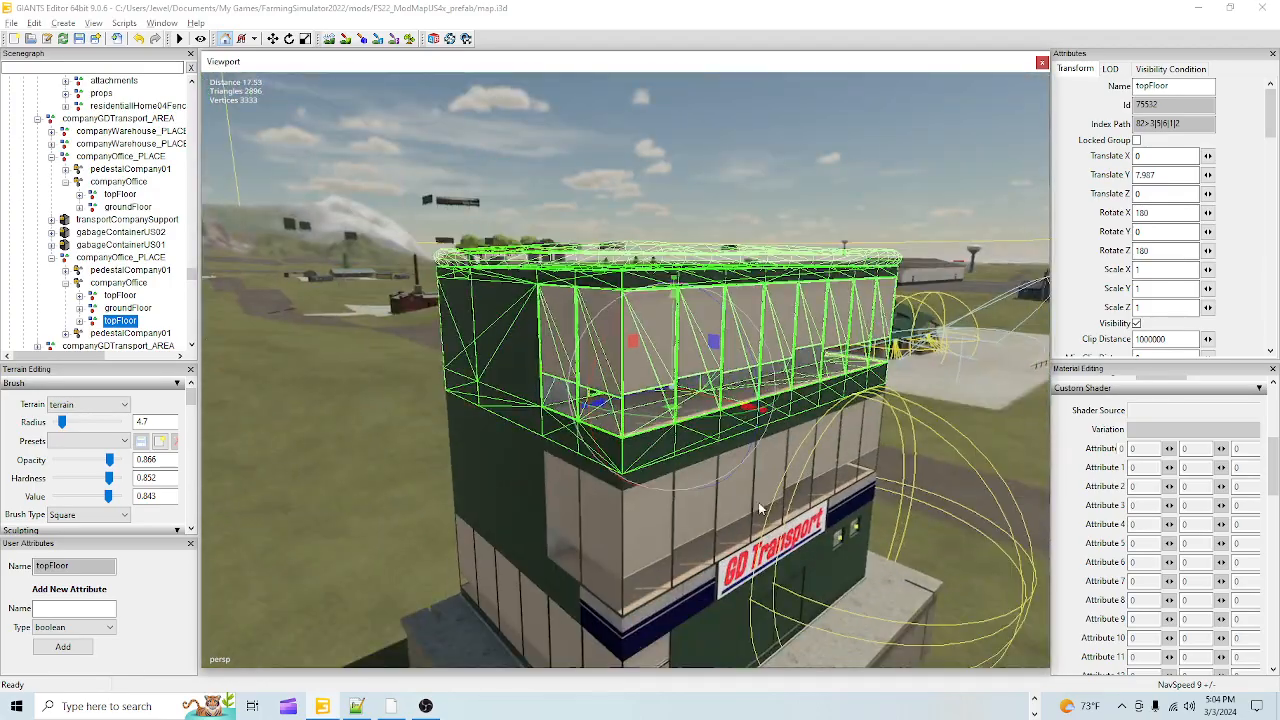
left_click_drag(751, 500, 771, 470, "alt")
scroll(790, 430, "up", 4)
left_click_drag(803, 406, 555, 396, "alt")
scroll(769, 440, "up", 4)
scroll(555, 398, "down", 9)
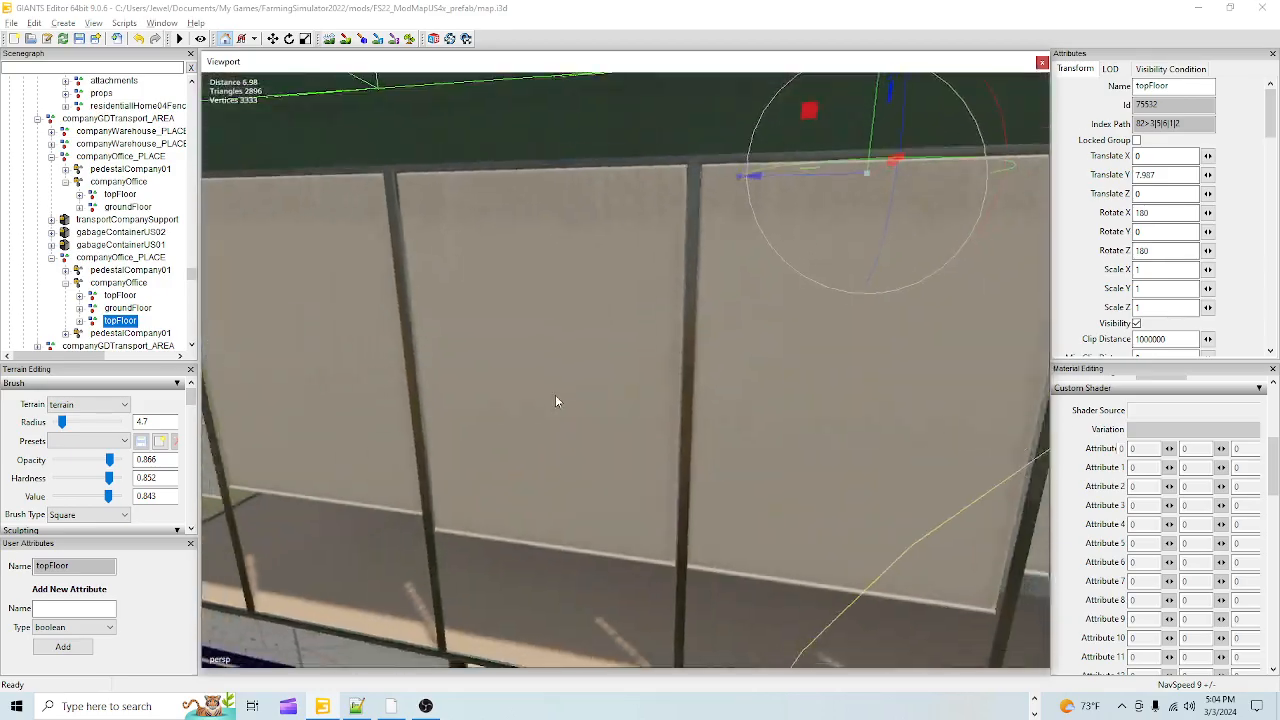
scroll(640, 430, "down", 3)
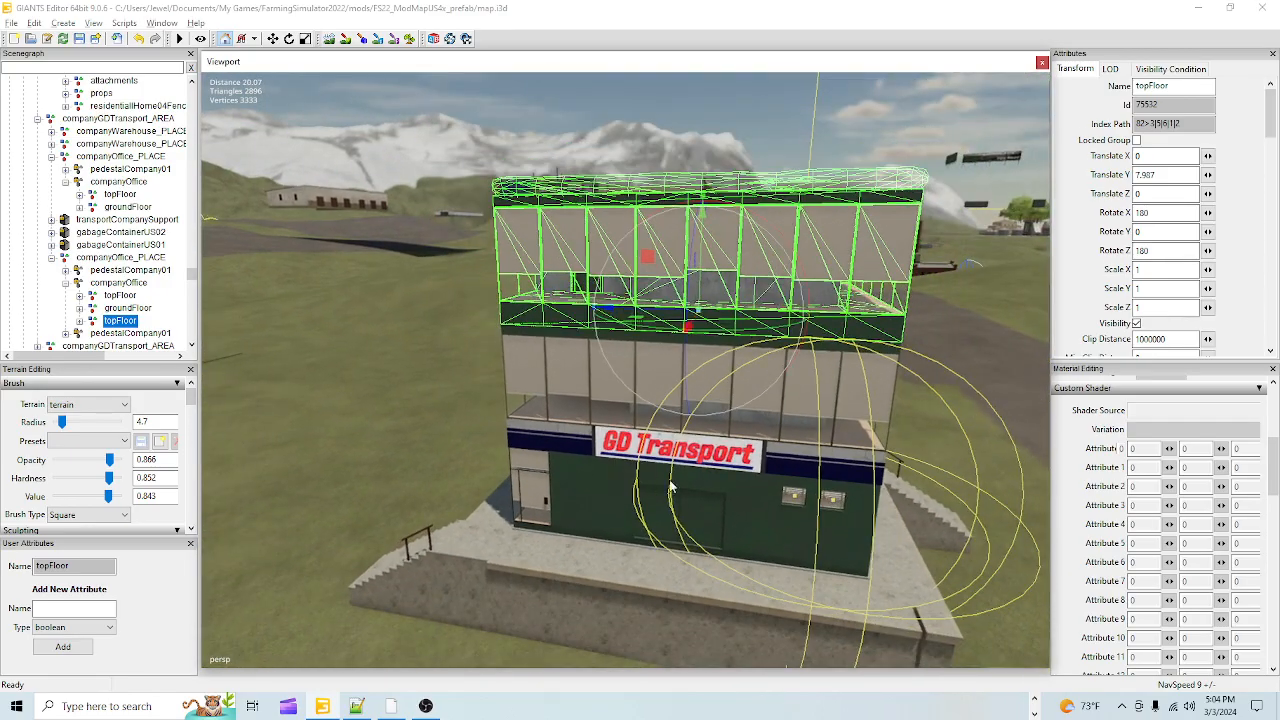
Step: Examine the office's double-door side, pedestal deck and GD Transport facade
left_click_drag(657, 480, 737, 468, "alt")
scroll(785, 340, "up", 7)
left_click_drag(769, 338, 685, 265, "alt")
scroll(685, 265, "up", 3)
left_click_drag(663, 424, 339, 432, "alt")
scroll(589, 373, "down", 6)
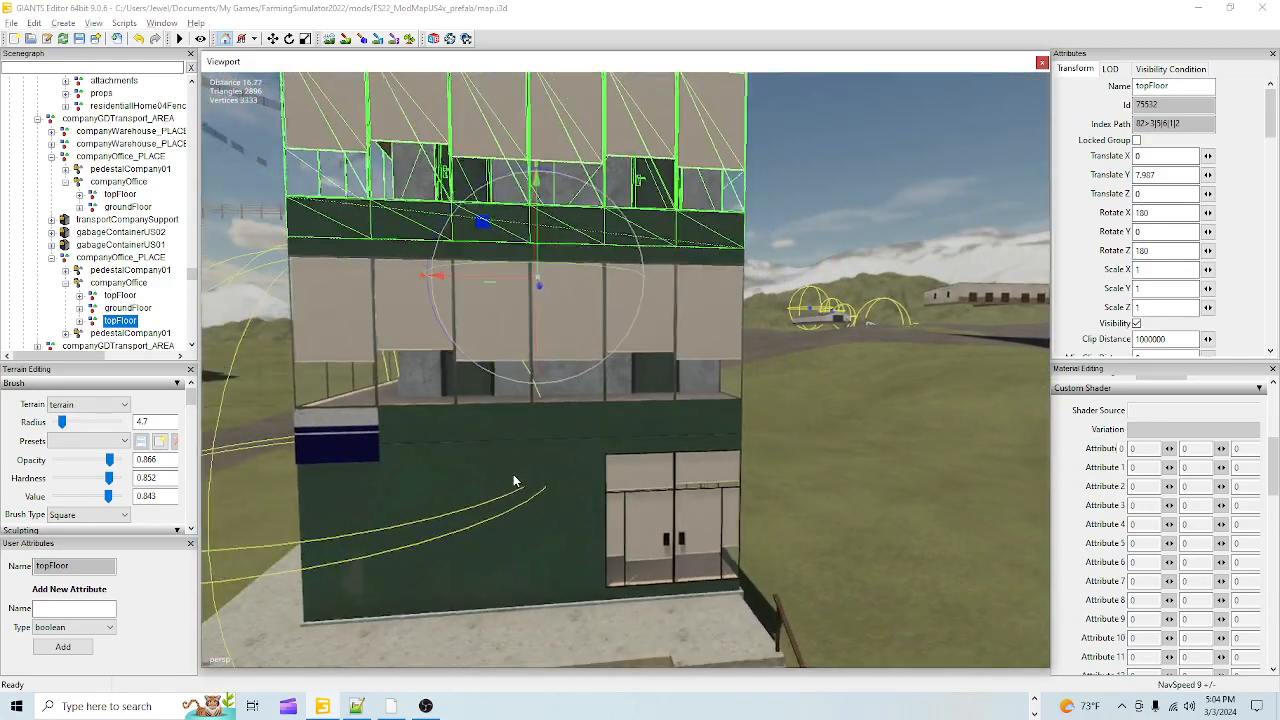
left_click_drag(662, 436, 648, 516, "alt")
scroll(655, 530, "down", 5)
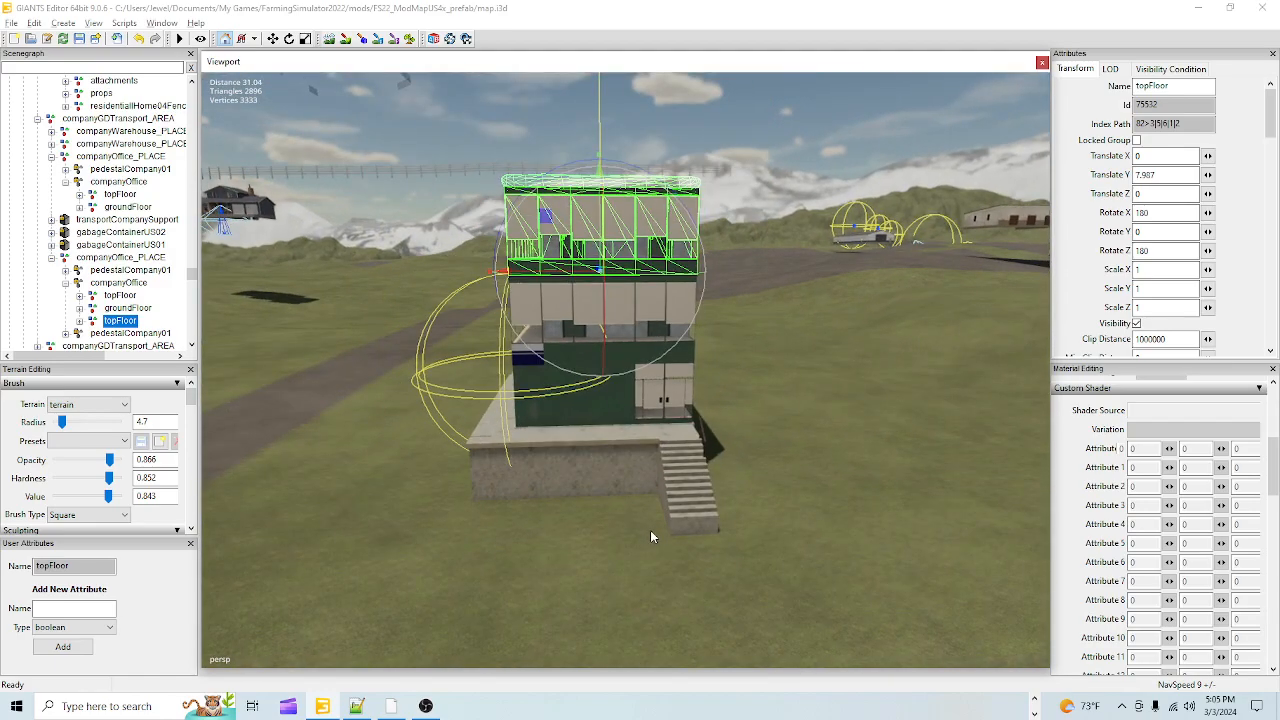
scroll(757, 440, "up", 9)
scroll(591, 531, "down", 6)
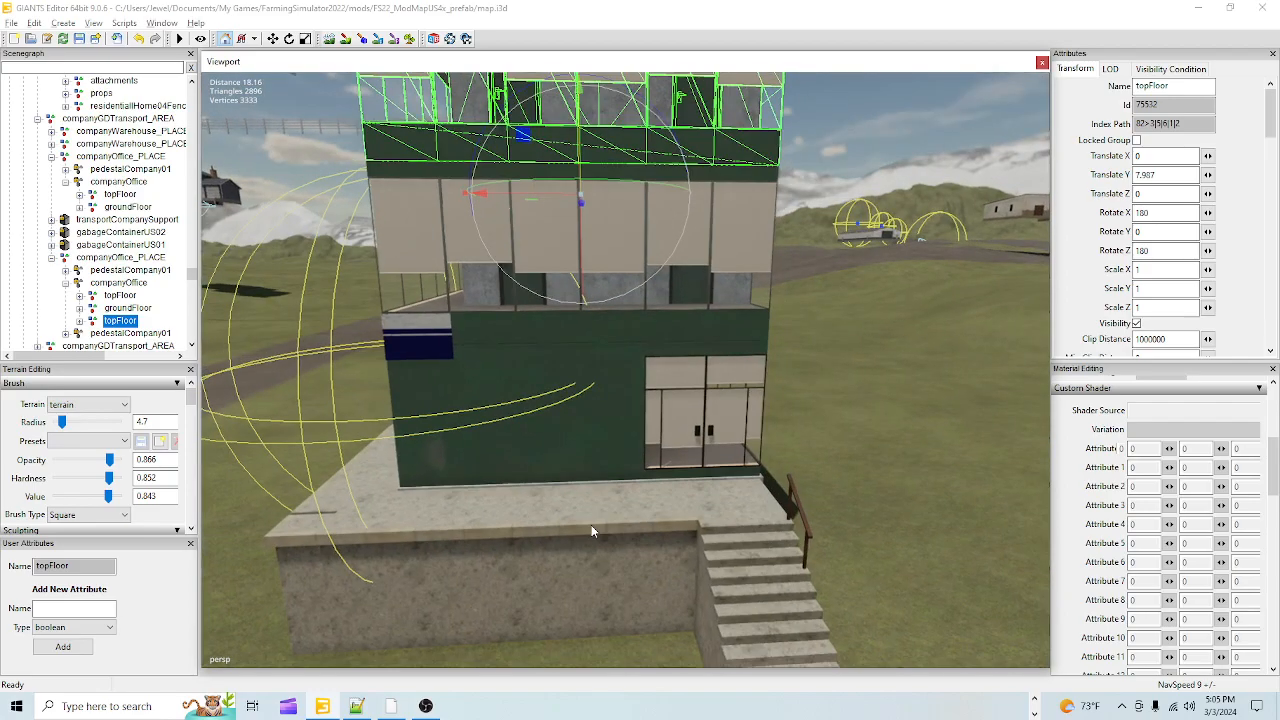
scroll(620, 505, "up", 3)
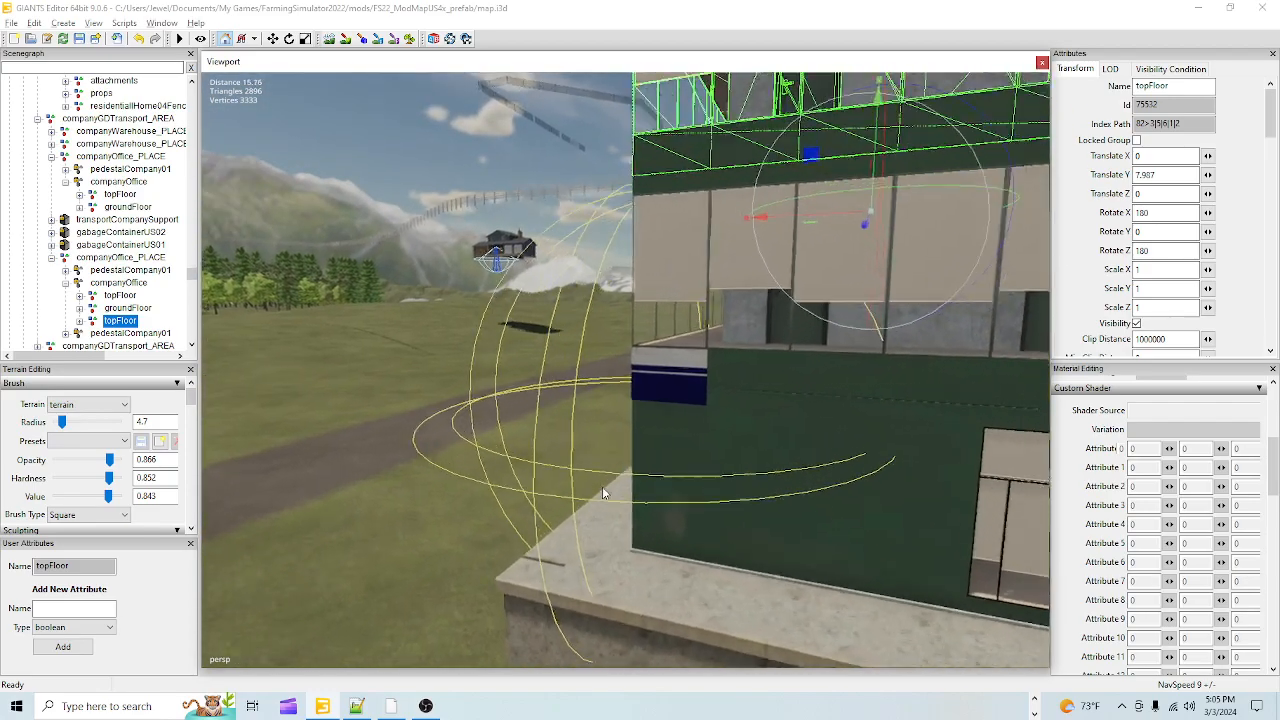
middle_click_drag(600, 494, 743, 434, "alt")
scroll(749, 445, "up", 3)
left_click_drag(751, 449, 840, 511, "alt")
scroll(800, 485, "down", 4)
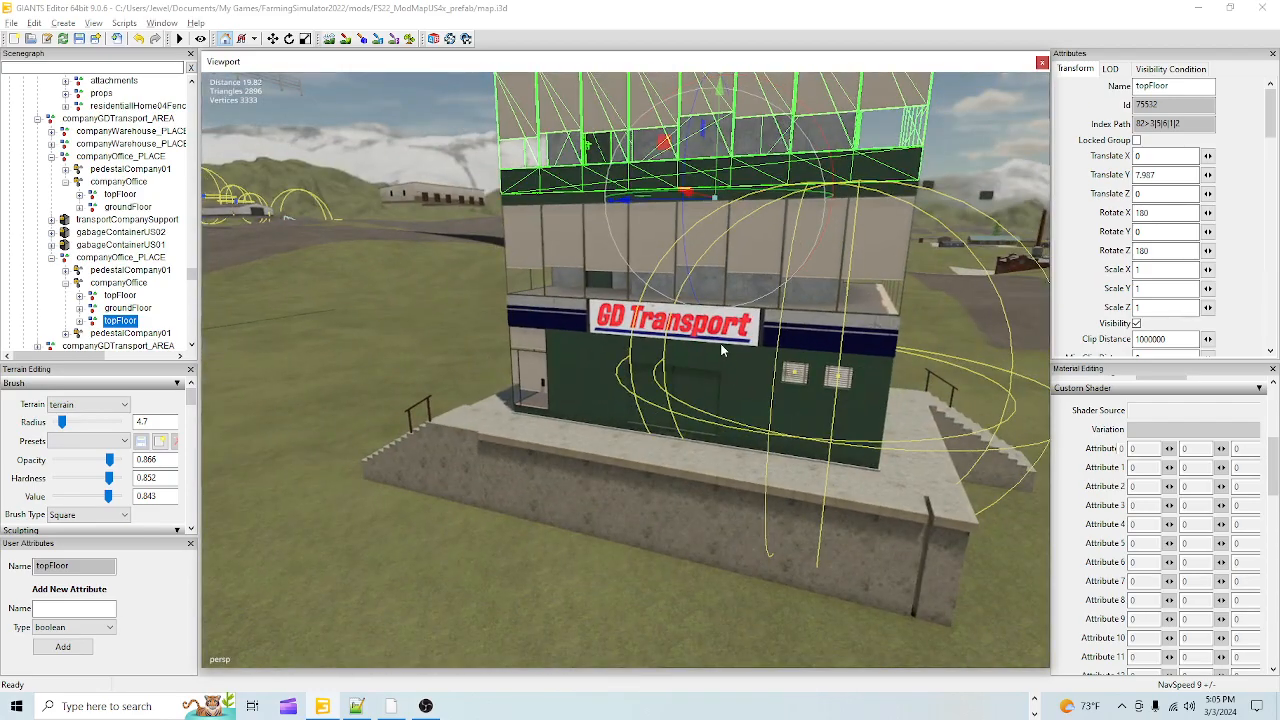
left_click_drag(686, 477, 629, 386, "alt")
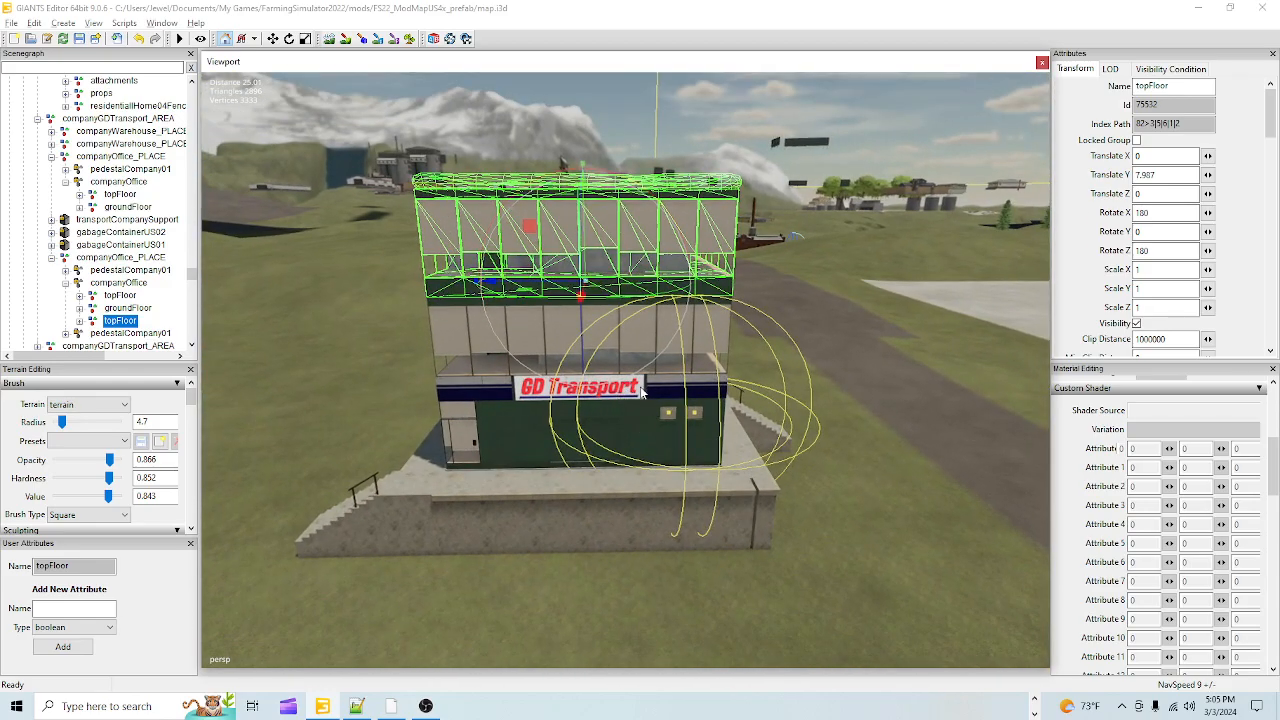
Step: Expand the office copy's groundFloor node down to the contents of its LOD0 interior group
left_click(65, 270)
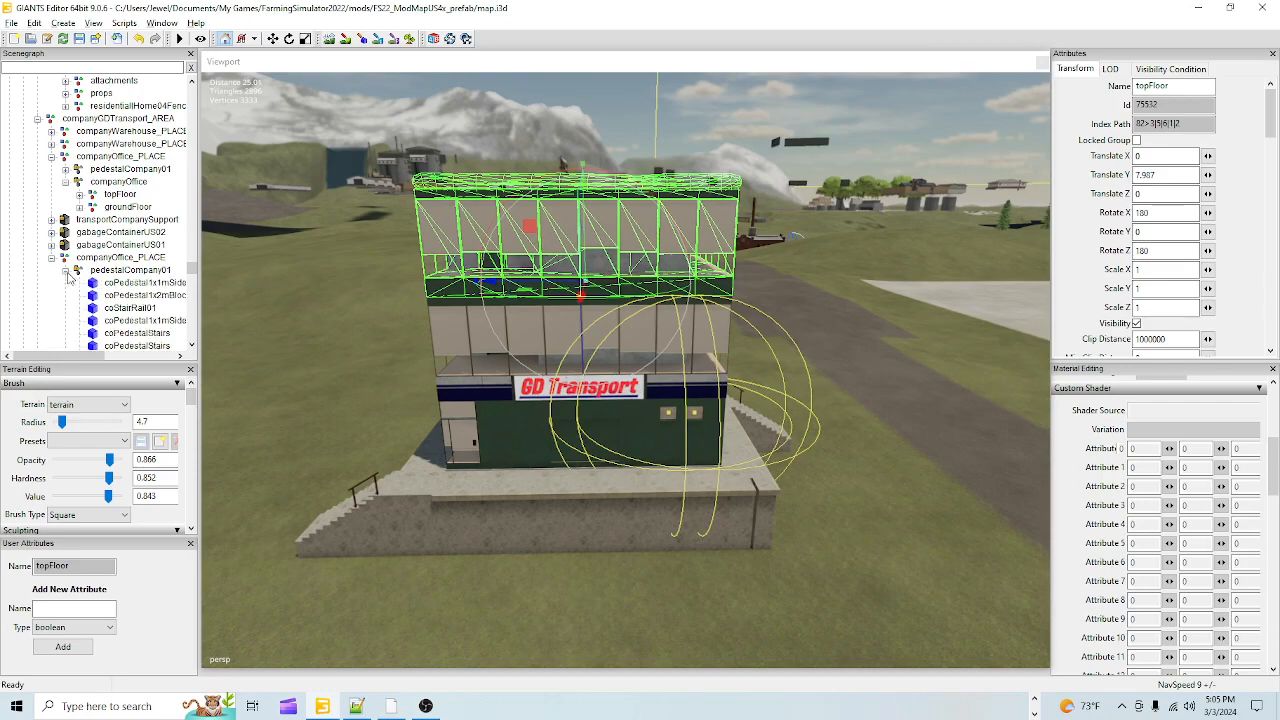
scroll(68, 278, "down", 10)
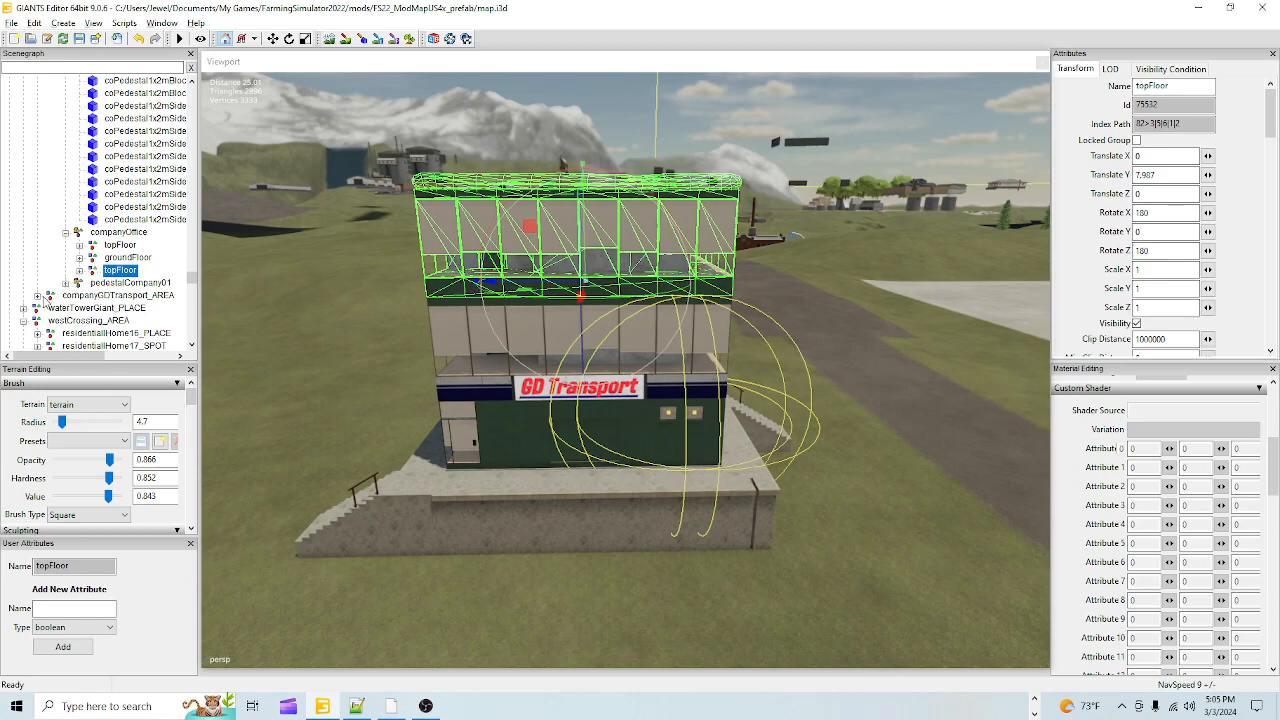
left_click(88, 296)
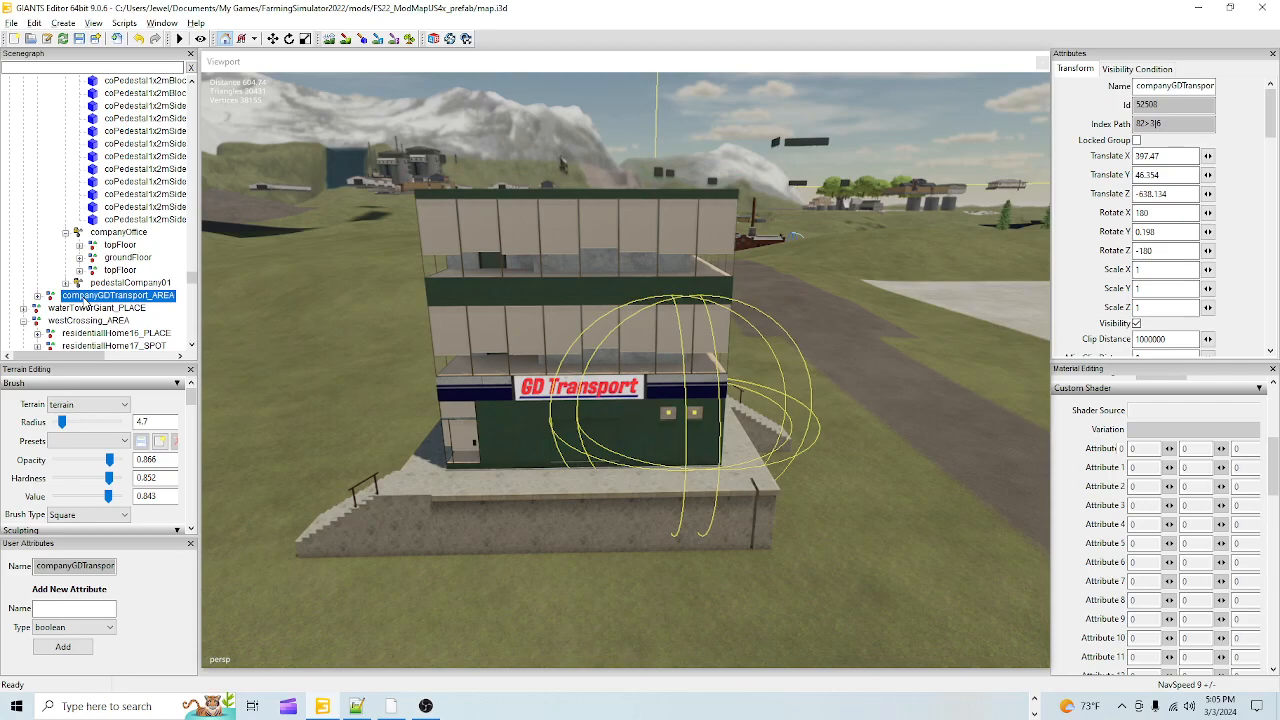
left_click(109, 275)
left_click(107, 262)
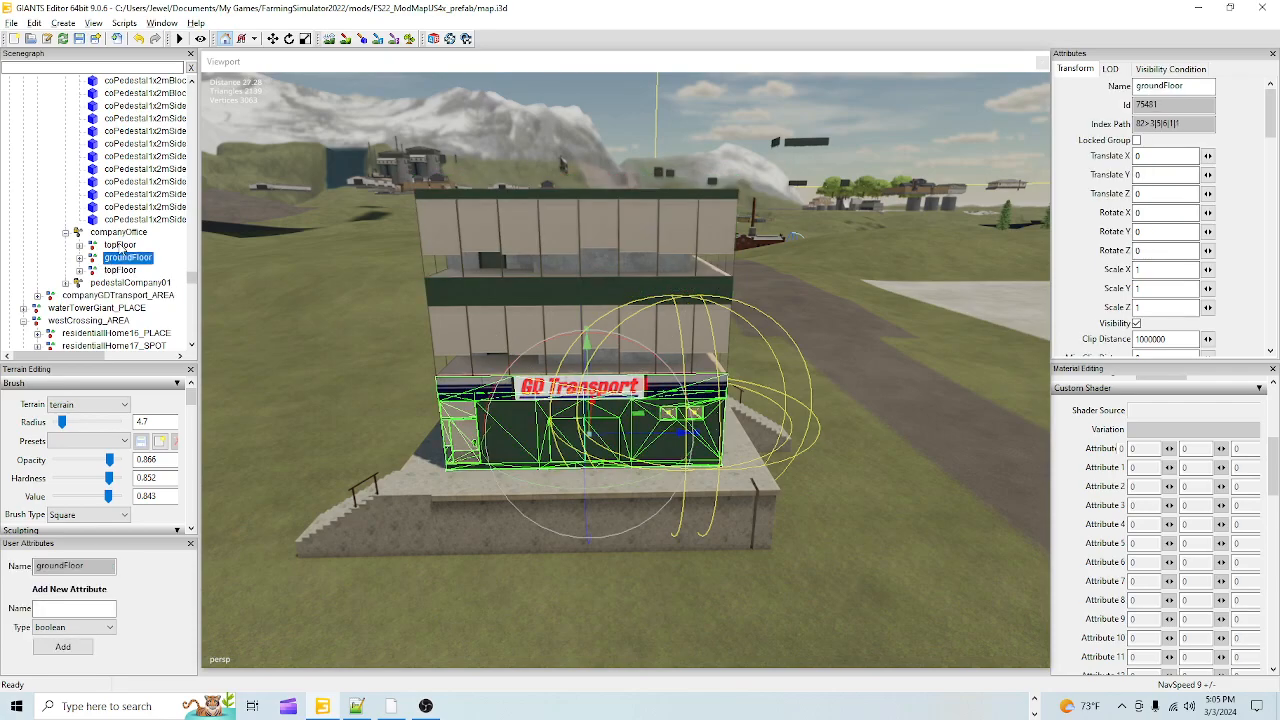
left_click(79, 259)
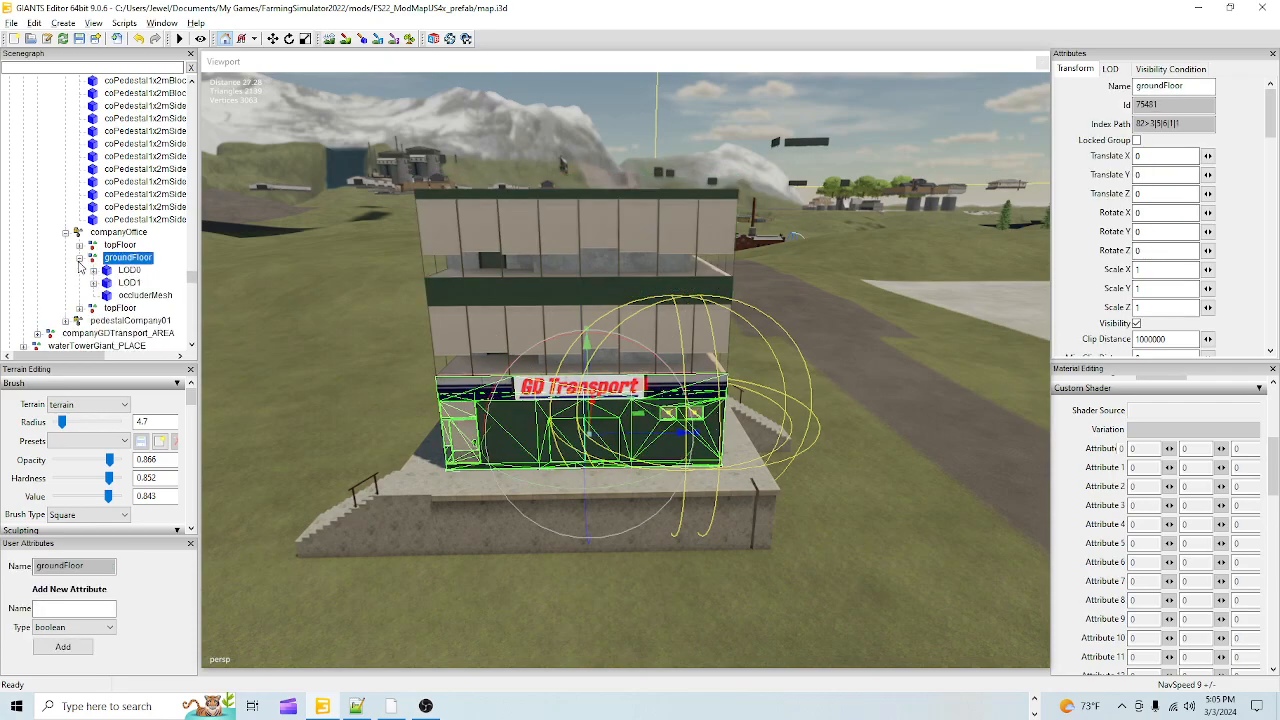
left_click(93, 270)
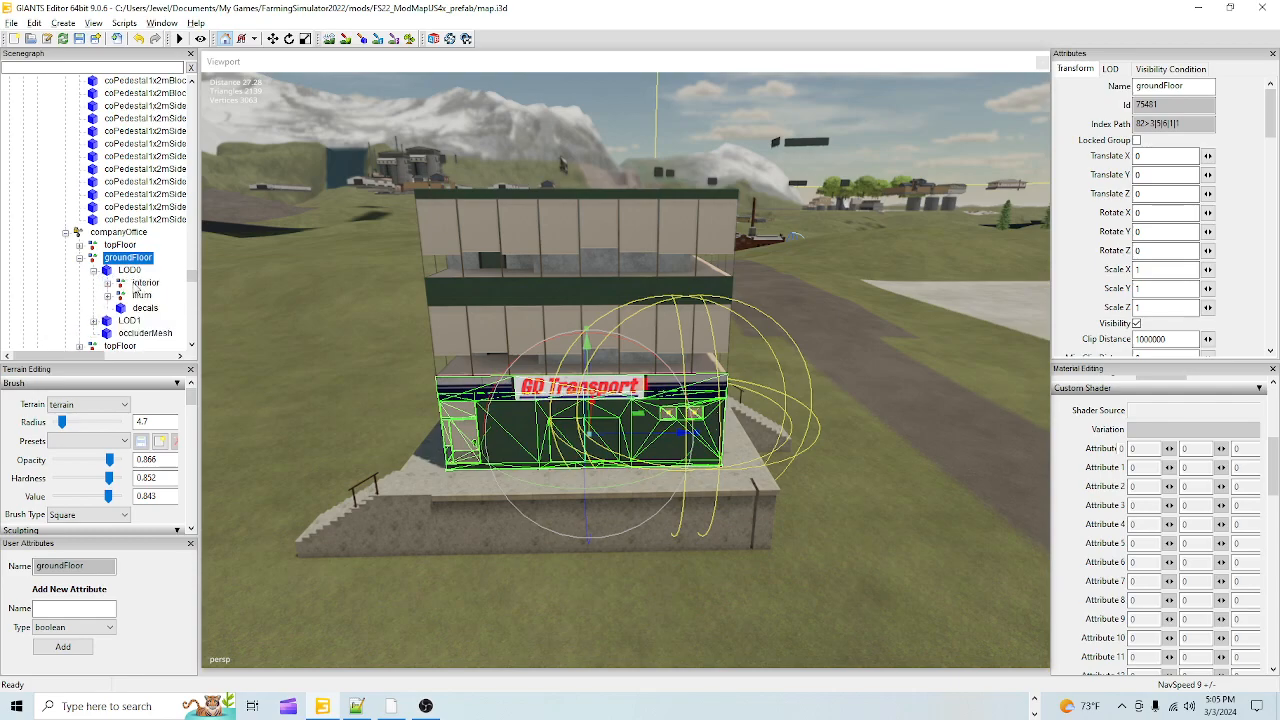
left_click(107, 284)
scroll(144, 305, "down", 1)
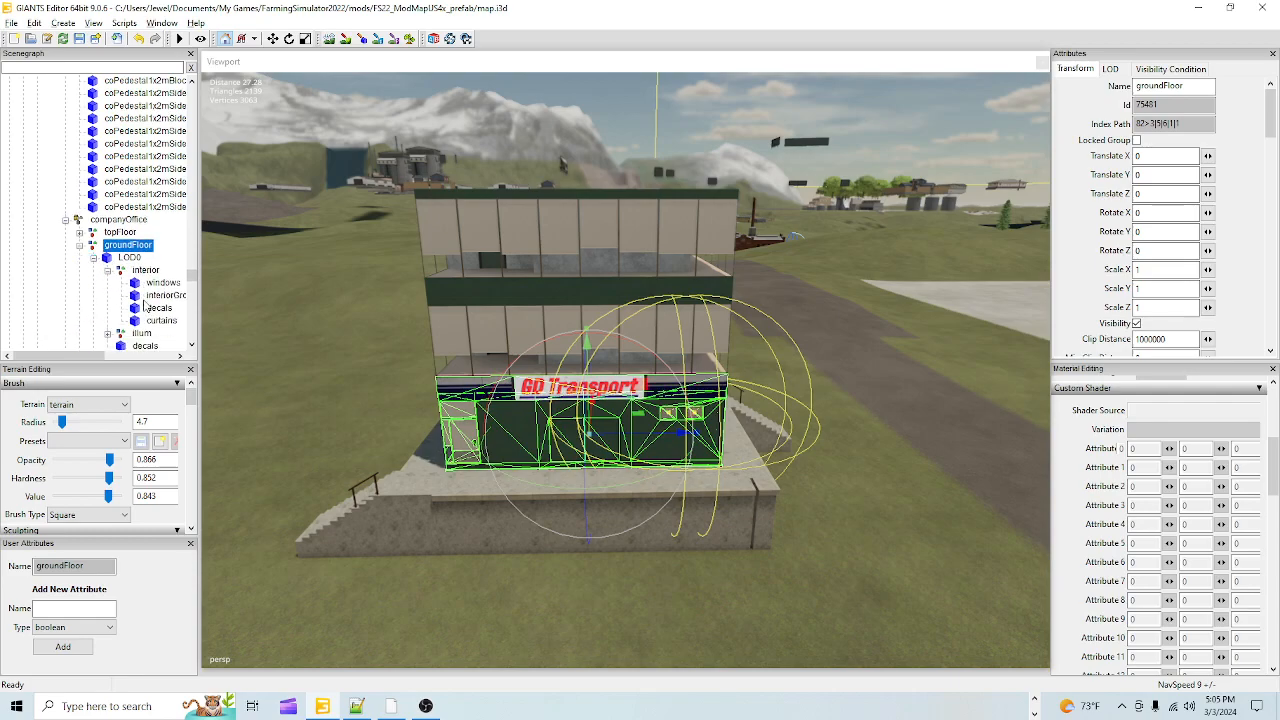
Step: Select the interior group's decals, interior ground mesh and windows in turn to identify each part in the building
left_click(157, 308)
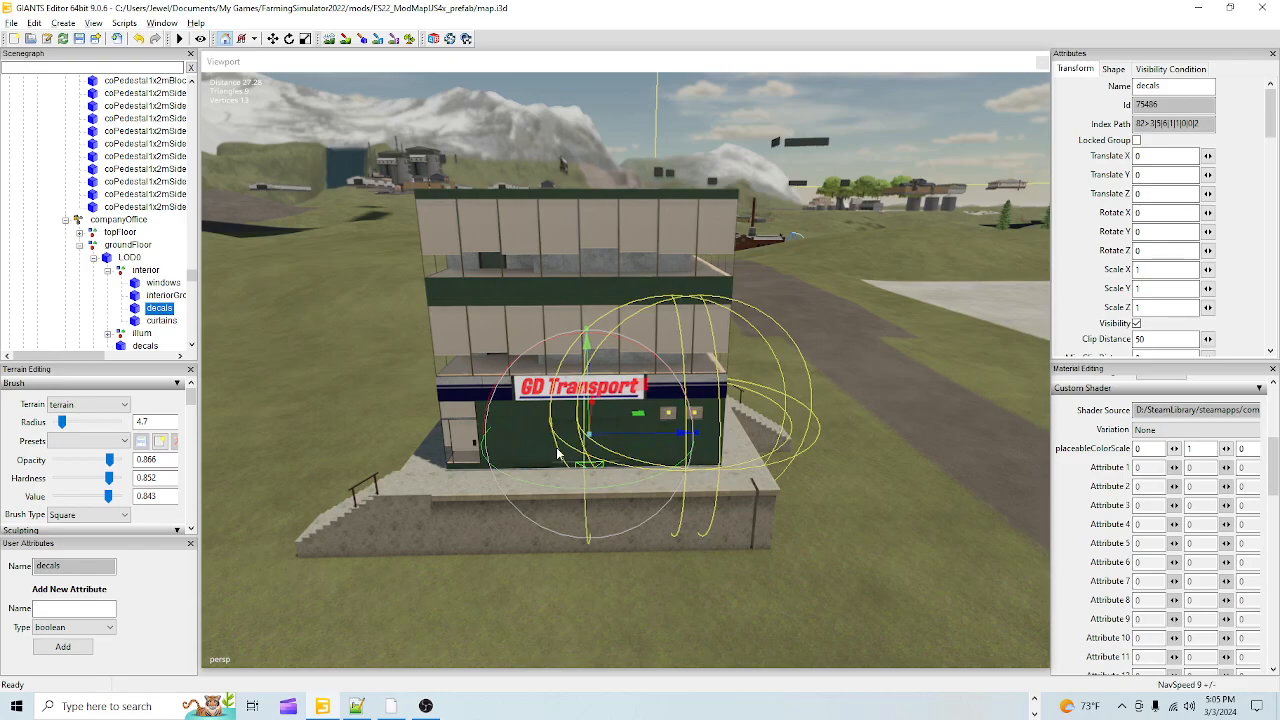
scroll(558, 425, "up", 2)
right_click_drag(557, 425, 517, 408, "alt")
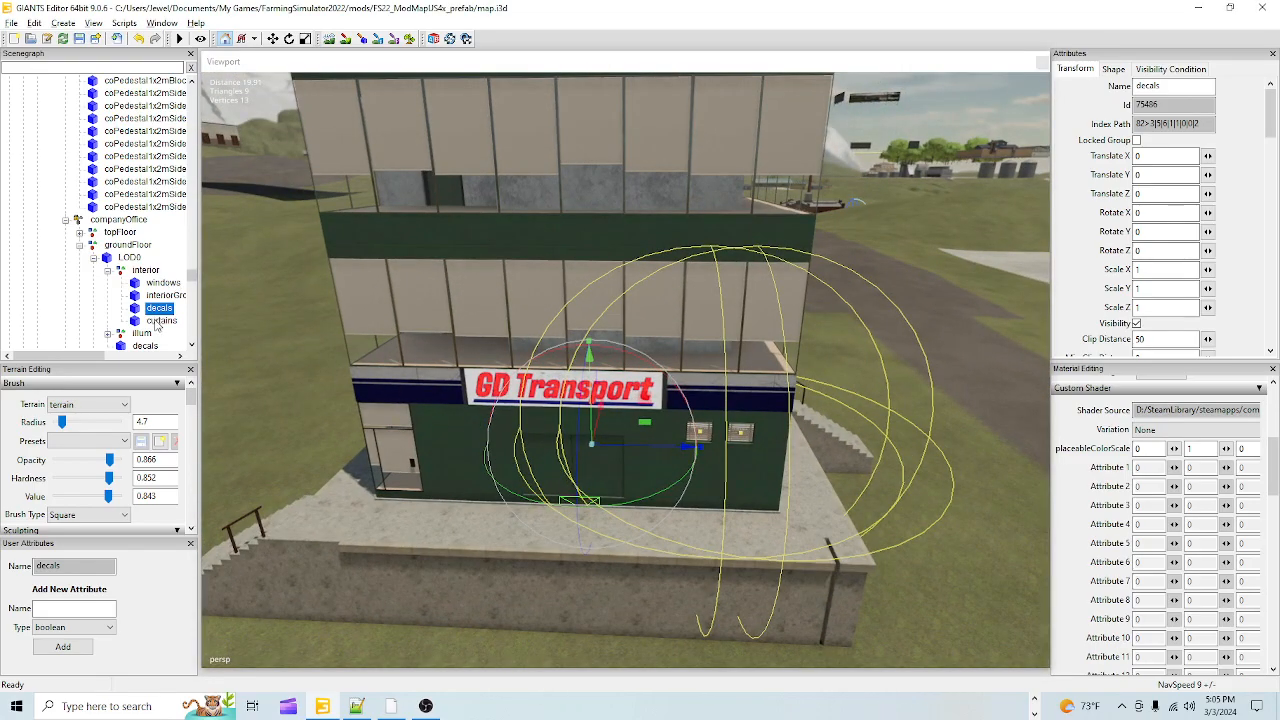
left_click(164, 296)
left_click(163, 283)
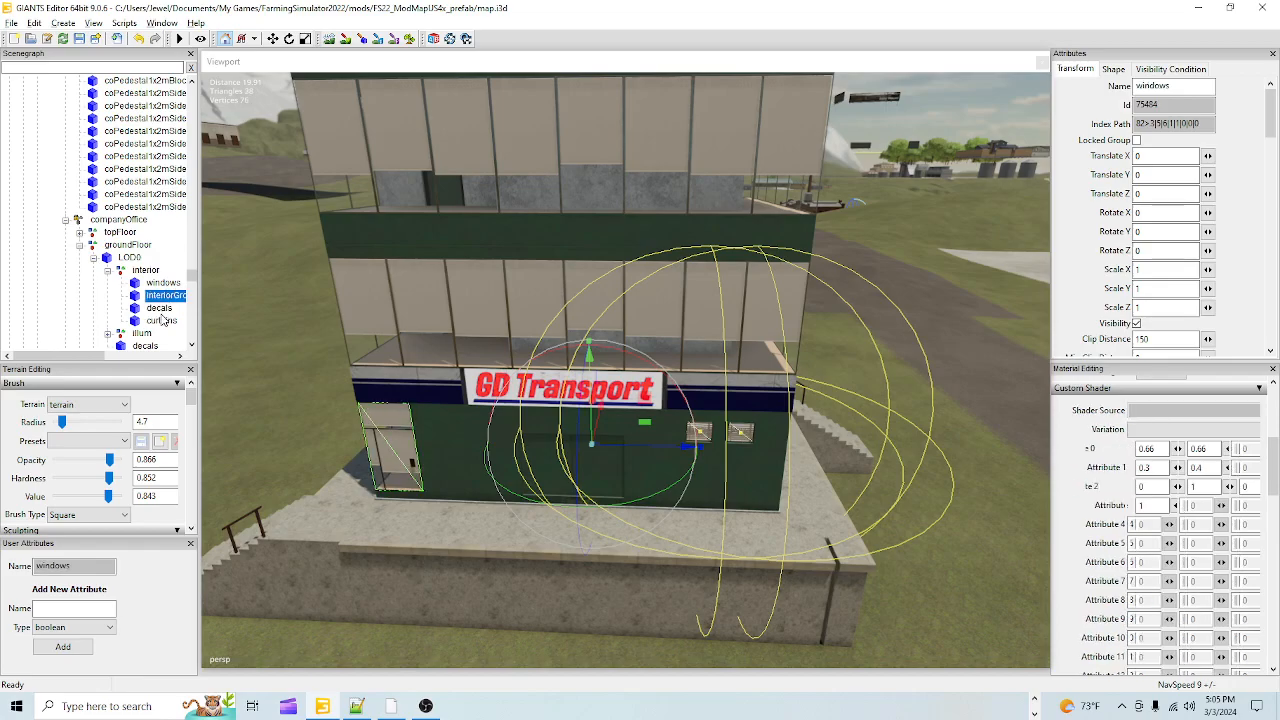
Step: Examine the ground-floor windows up close along the glazed side and at the double-door entrance
left_click_drag(405, 457, 324, 388, "alt")
left_click_drag(800, 335, 594, 403, "alt")
scroll(597, 377, "up", 5)
scroll(583, 390, "down", 4)
scroll(612, 368, "up", 5)
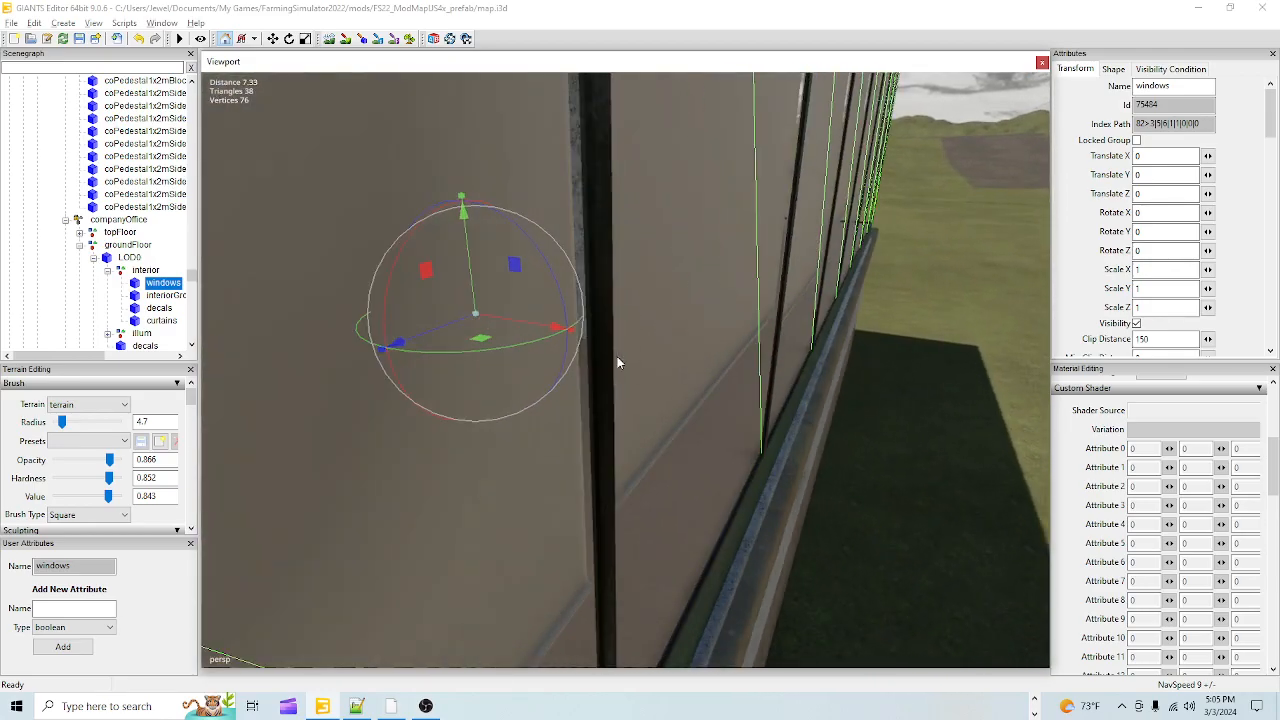
scroll(617, 362, "up", 3)
left_click_drag(637, 346, 680, 311, "alt")
scroll(866, 335, "down", 4)
scroll(787, 348, "up", 3)
scroll(787, 348, "up", 3)
scroll(690, 316, "down", 4)
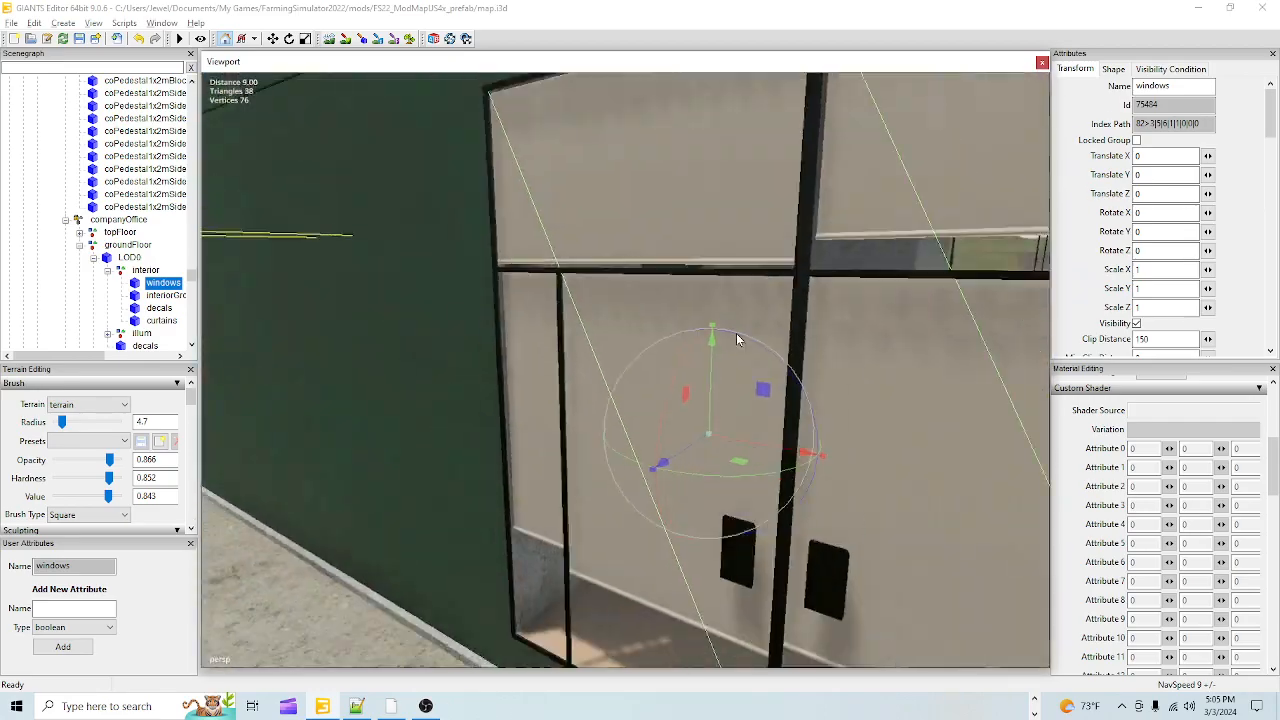
scroll(652, 432, "down", 4)
Step: Try pulling the ground-floor windows out of the building to X 4.648, check the glass, and undo the move
left_click_drag(700, 396, 634, 484)
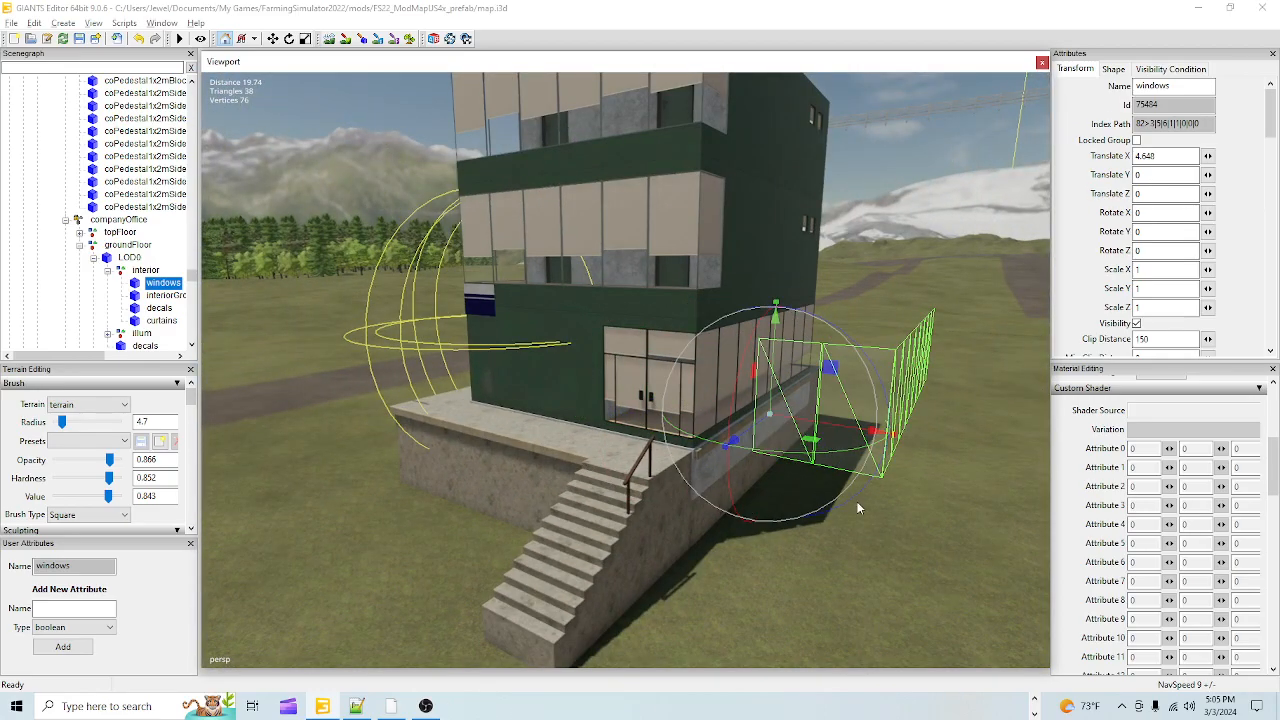
left_click_drag(738, 461, 818, 470, "alt")
scroll(793, 374, "up", 4)
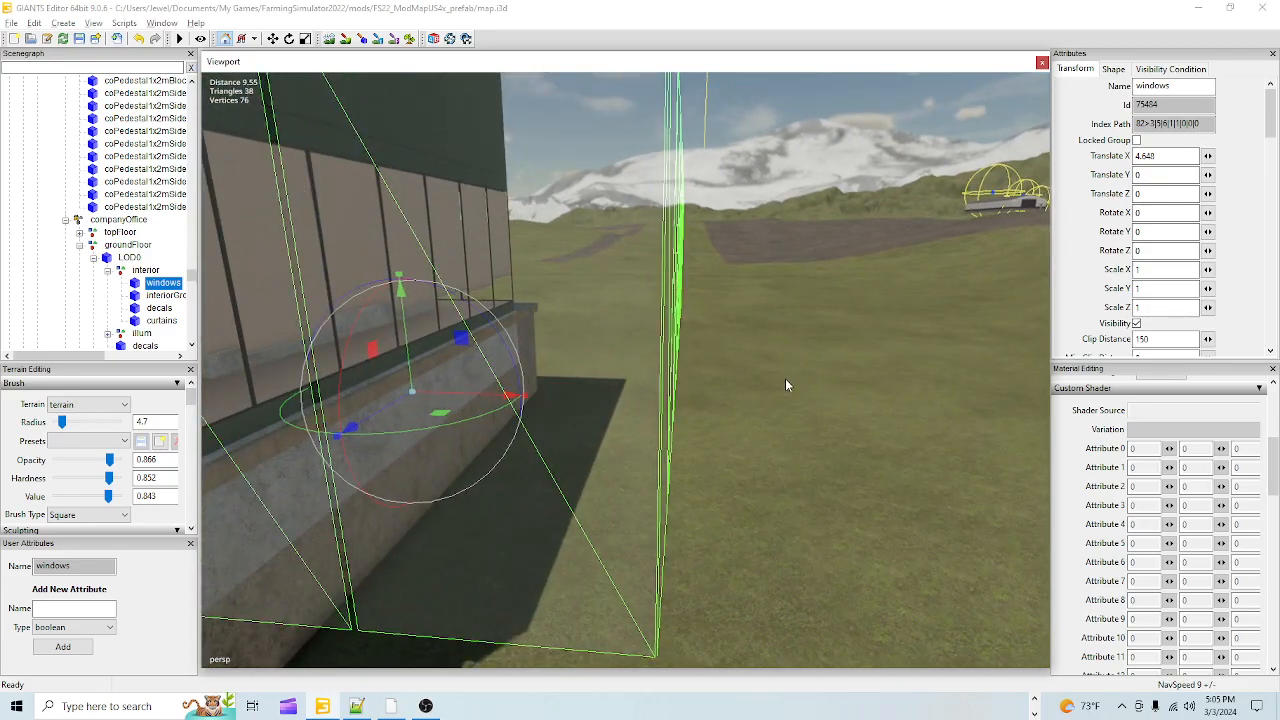
left_click_drag(825, 450, 845, 433, "alt")
scroll(811, 472, "down", 2)
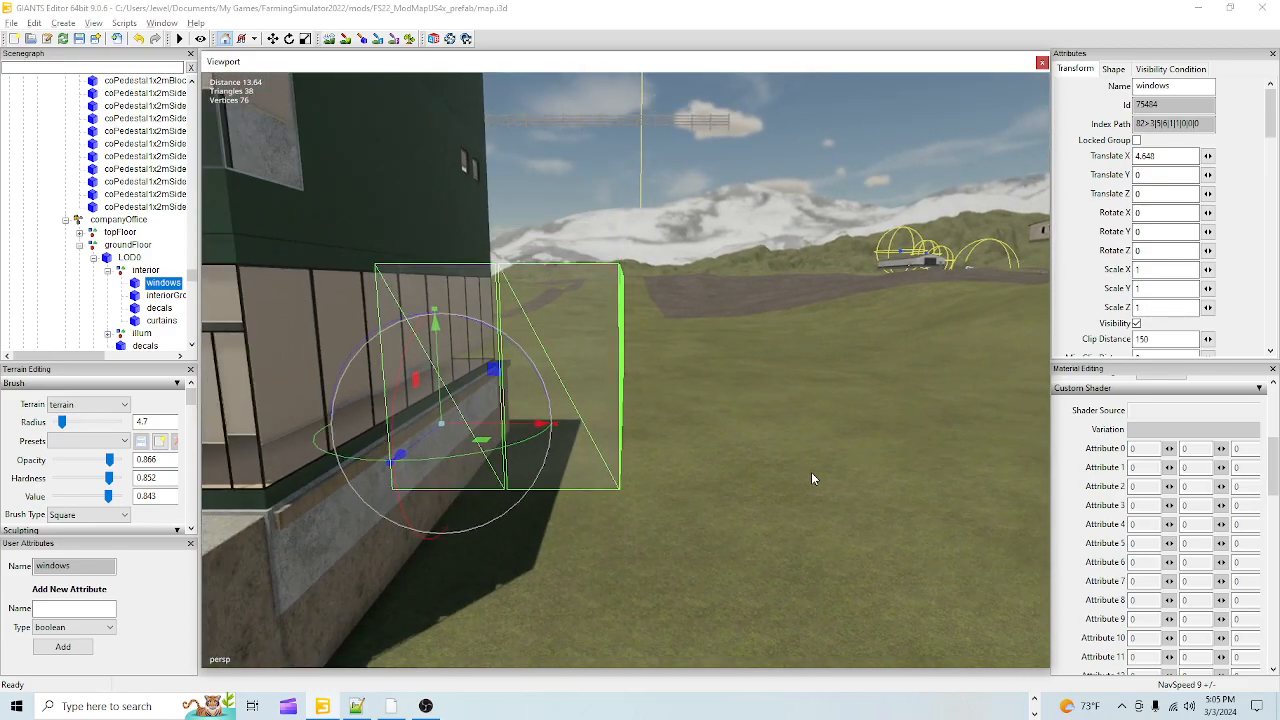
left_click_drag(810, 478, 546, 347, "alt")
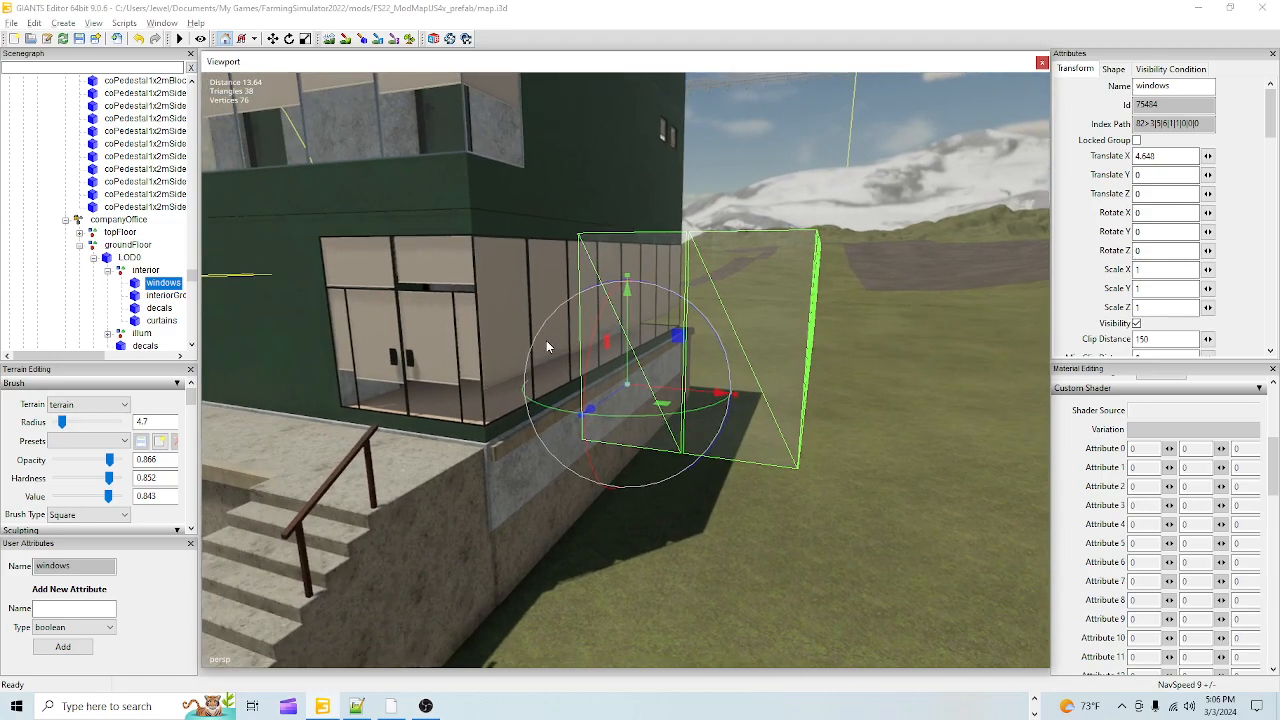
left_click(138, 38)
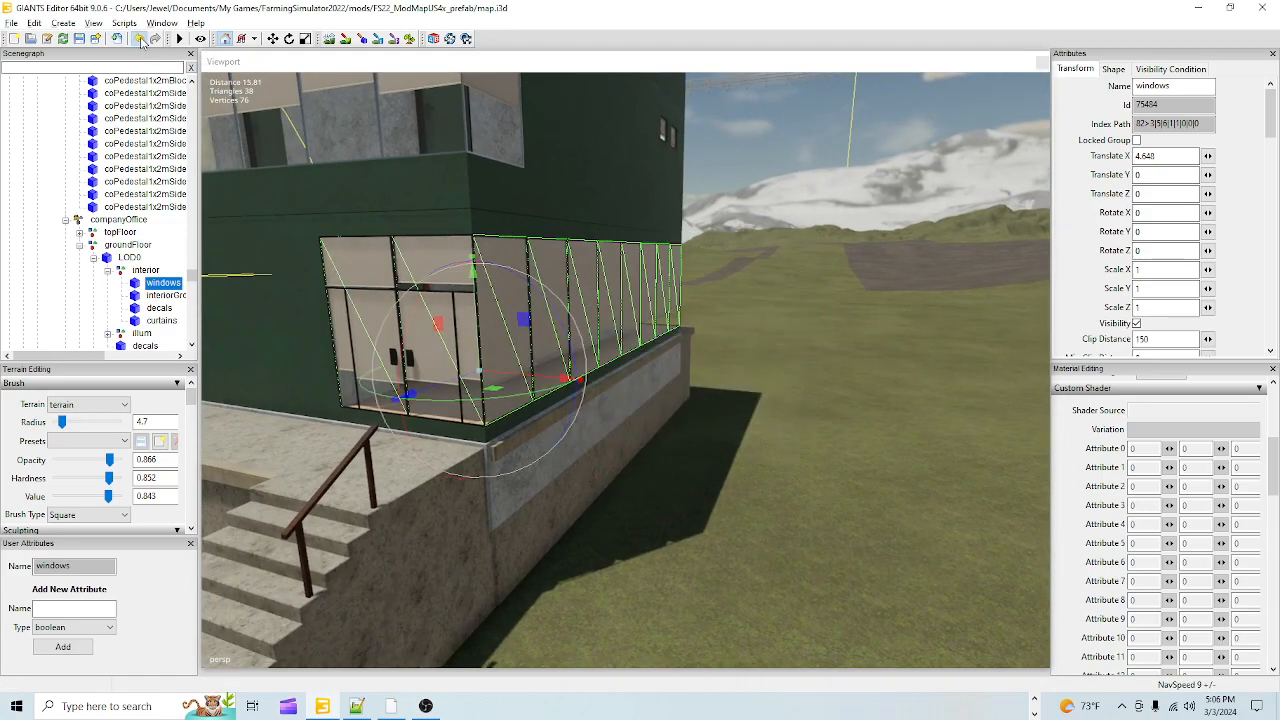
Step: Move the ground-floor curtains out of the building along the X axis to about 7.601
left_click(161, 320)
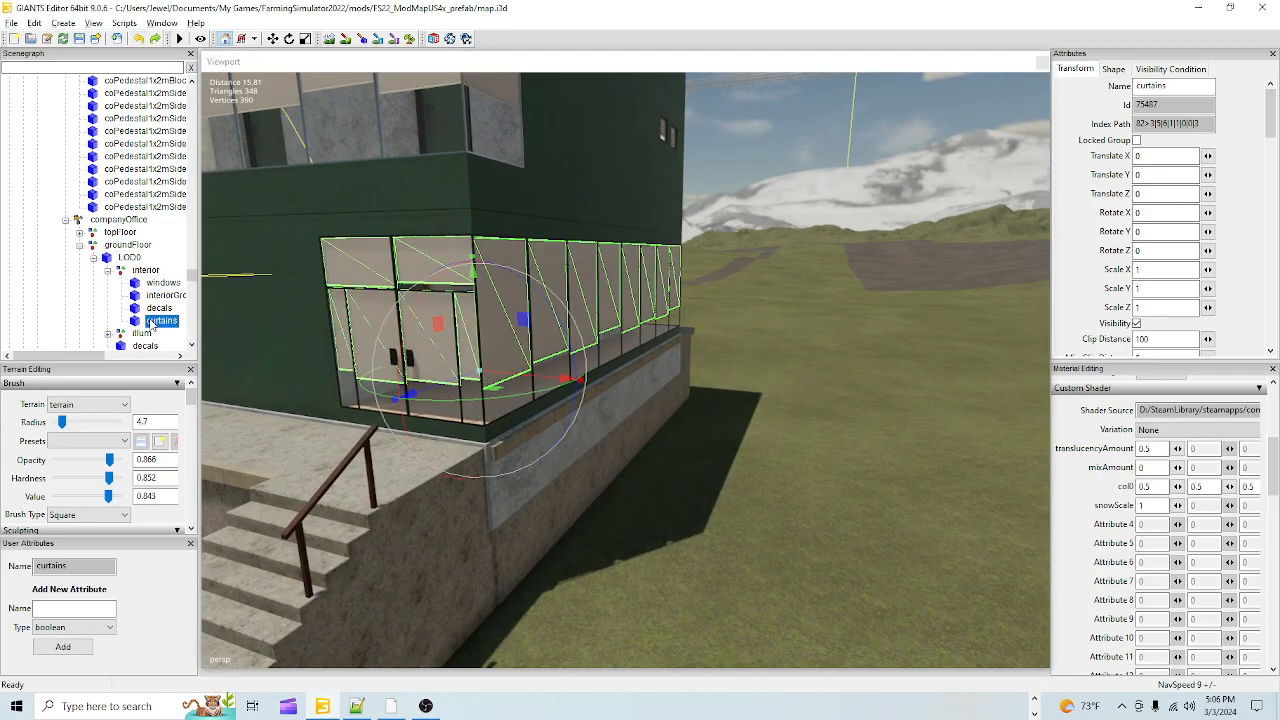
left_click_drag(531, 380, 819, 427)
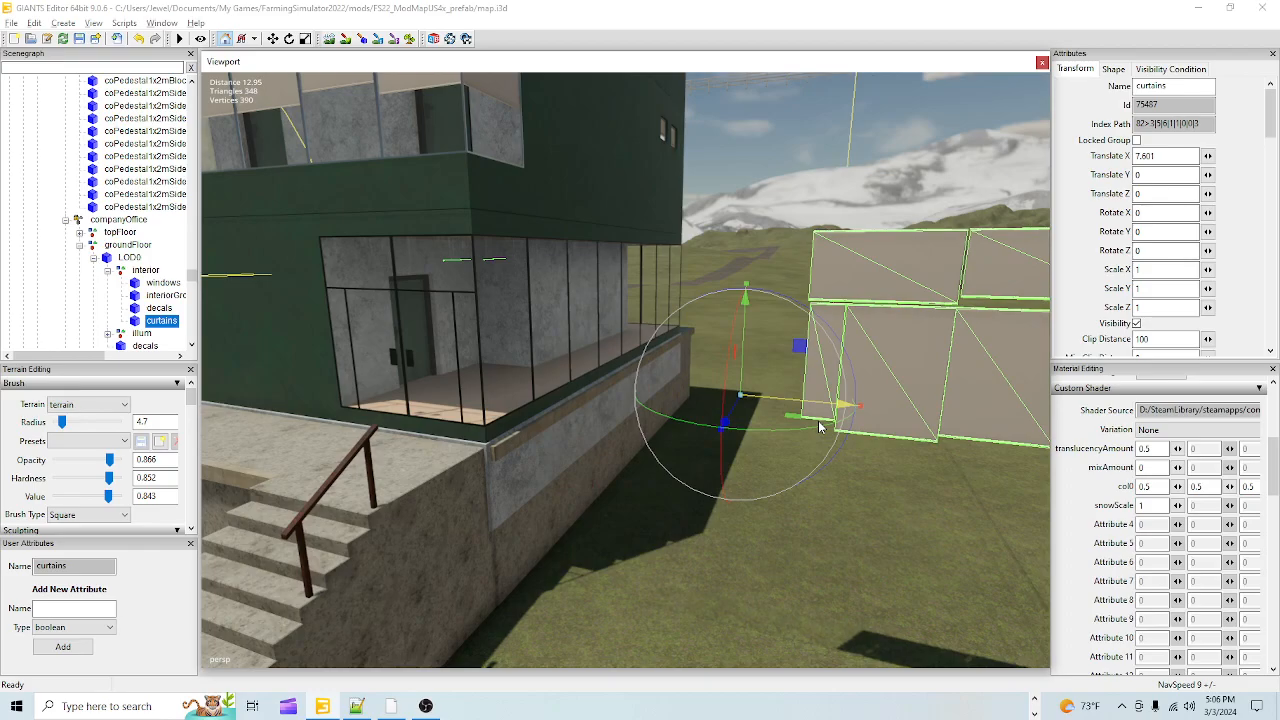
Step: Examine the ground-floor entrance and glazed side of the office while the curtains are pulled out of the building
left_click_drag(820, 427, 650, 401, "alt")
right_click_drag(650, 401, 651, 429, "alt")
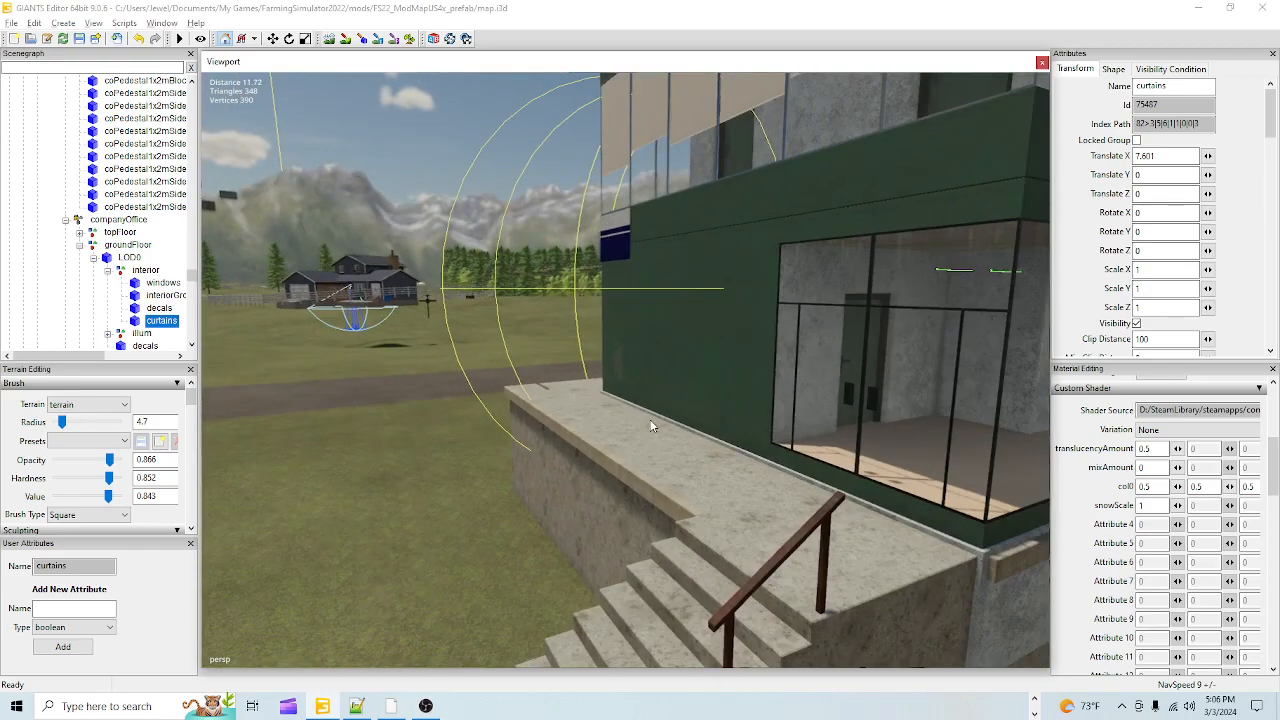
left_click_drag(651, 429, 723, 455, "alt")
right_click_drag(723, 455, 716, 347, "alt")
left_click_drag(716, 347, 762, 361, "alt")
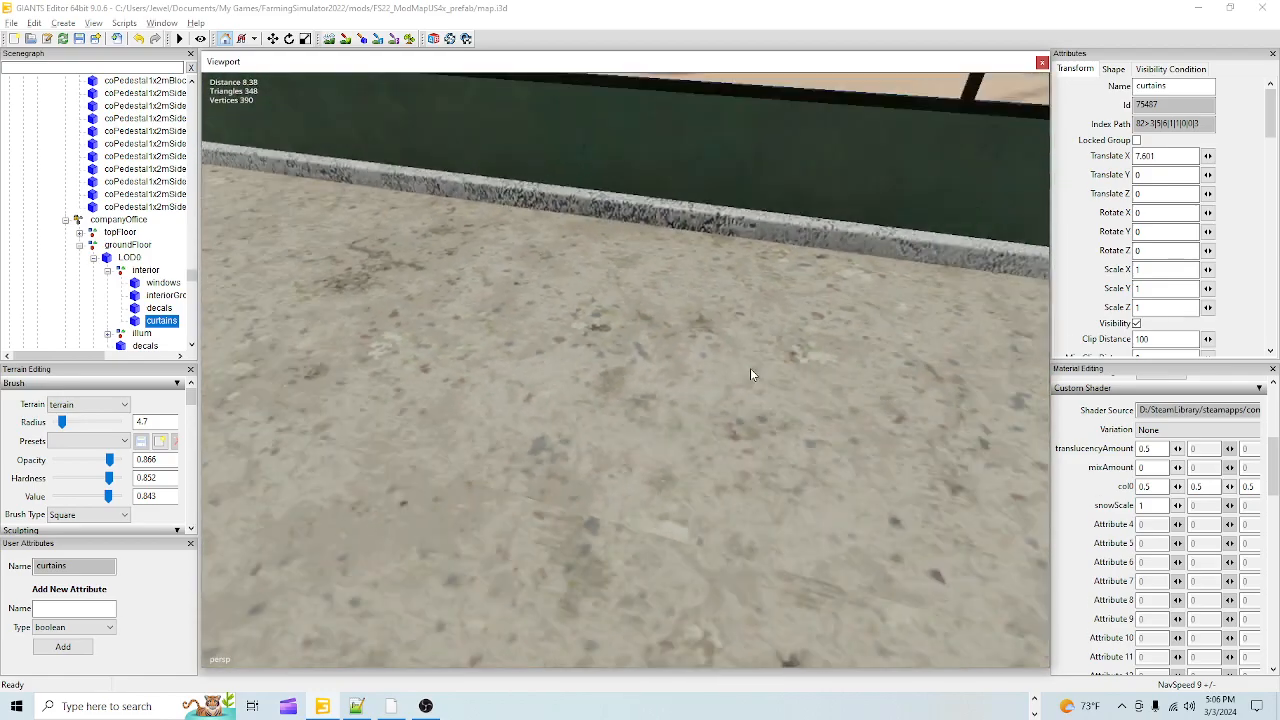
right_click_drag(762, 361, 731, 376, "alt")
left_click_drag(640, 381, 555, 346, "alt")
right_click_drag(555, 346, 614, 369, "alt")
left_click_drag(614, 369, 782, 389, "alt")
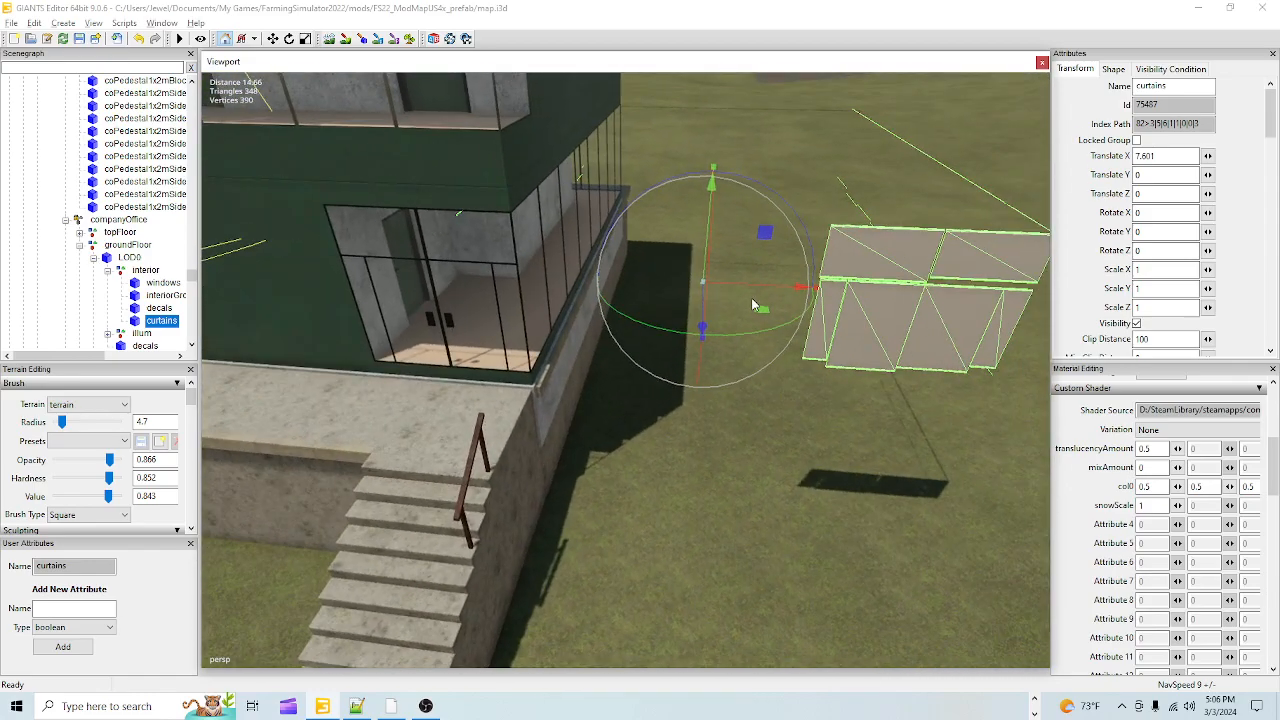
Step: Undo both curtain moves along the X axis and check the ground floor's entrance corner
left_click(139, 38)
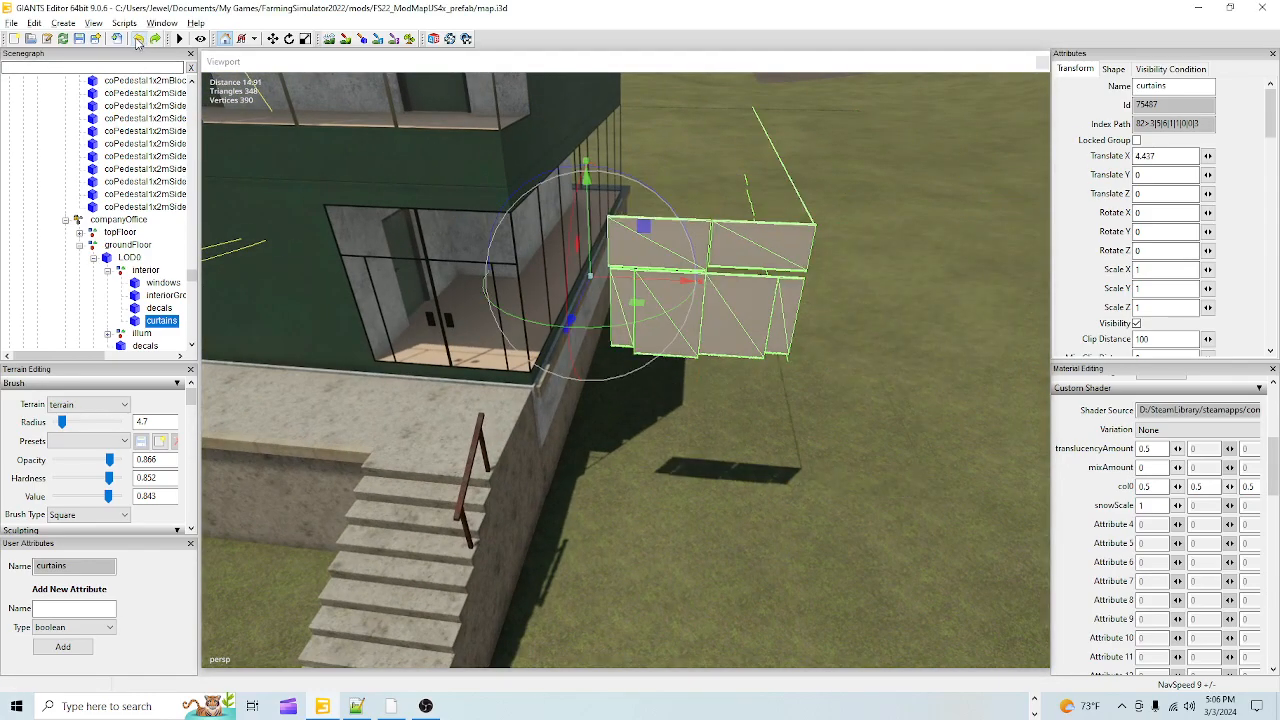
left_click(139, 40)
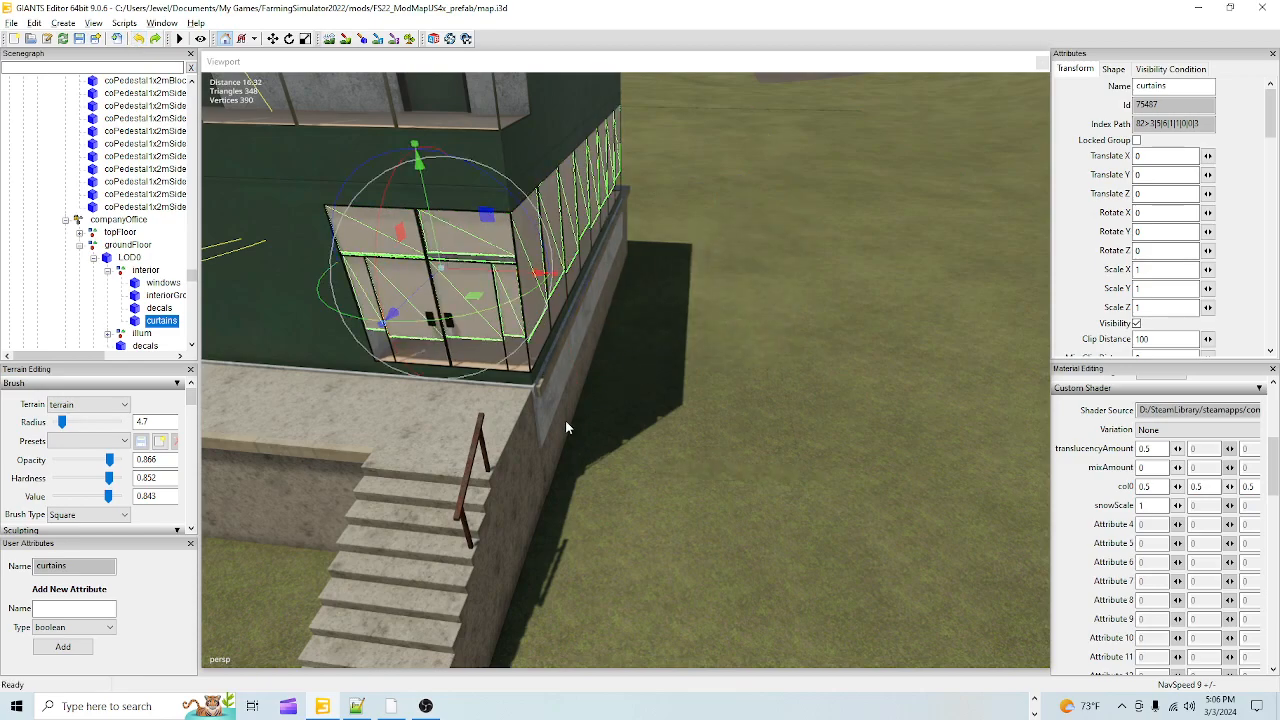
left_click_drag(757, 392, 620, 398, "alt")
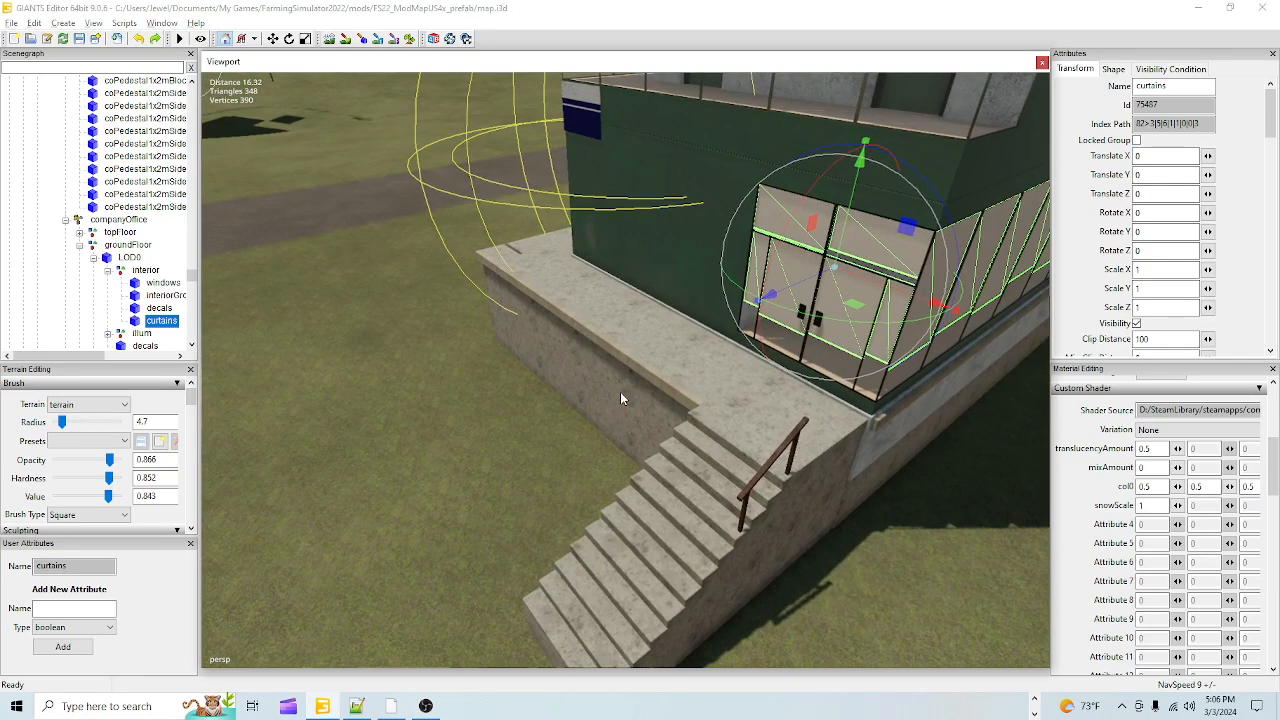
Step: Check which parts the ground floor's decals cover, and delete the GD Transport sign decals from the front wall
left_click(160, 309)
left_click_drag(635, 492, 605, 466, "alt")
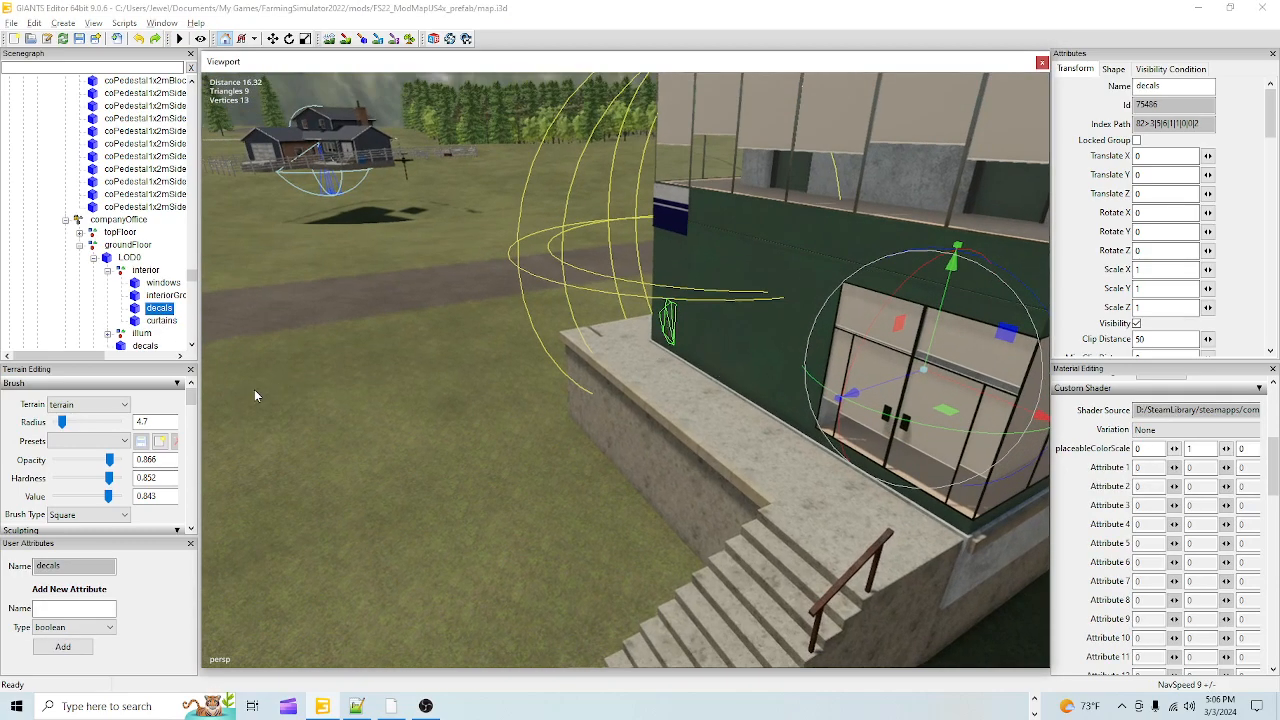
left_click(148, 346)
left_click_drag(886, 607, 705, 455, "alt")
scroll(677, 386, "up", 7)
scroll(695, 459, "down", 6)
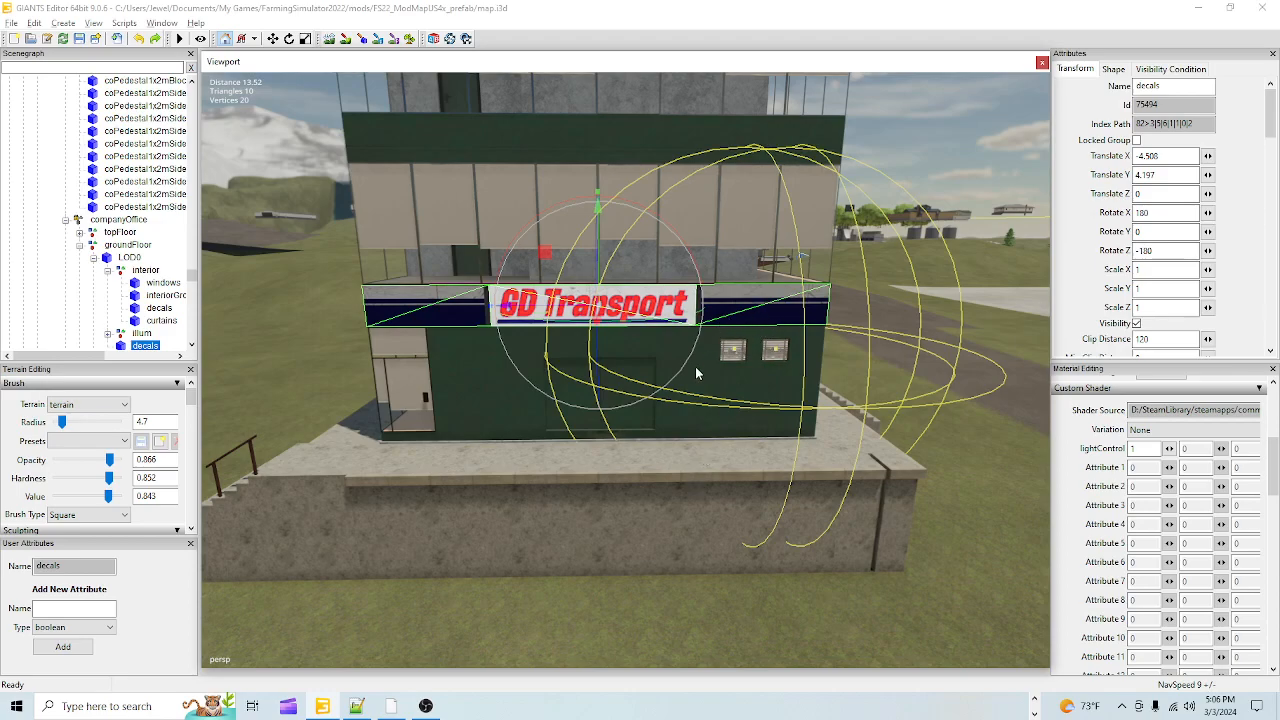
left_click(107, 355)
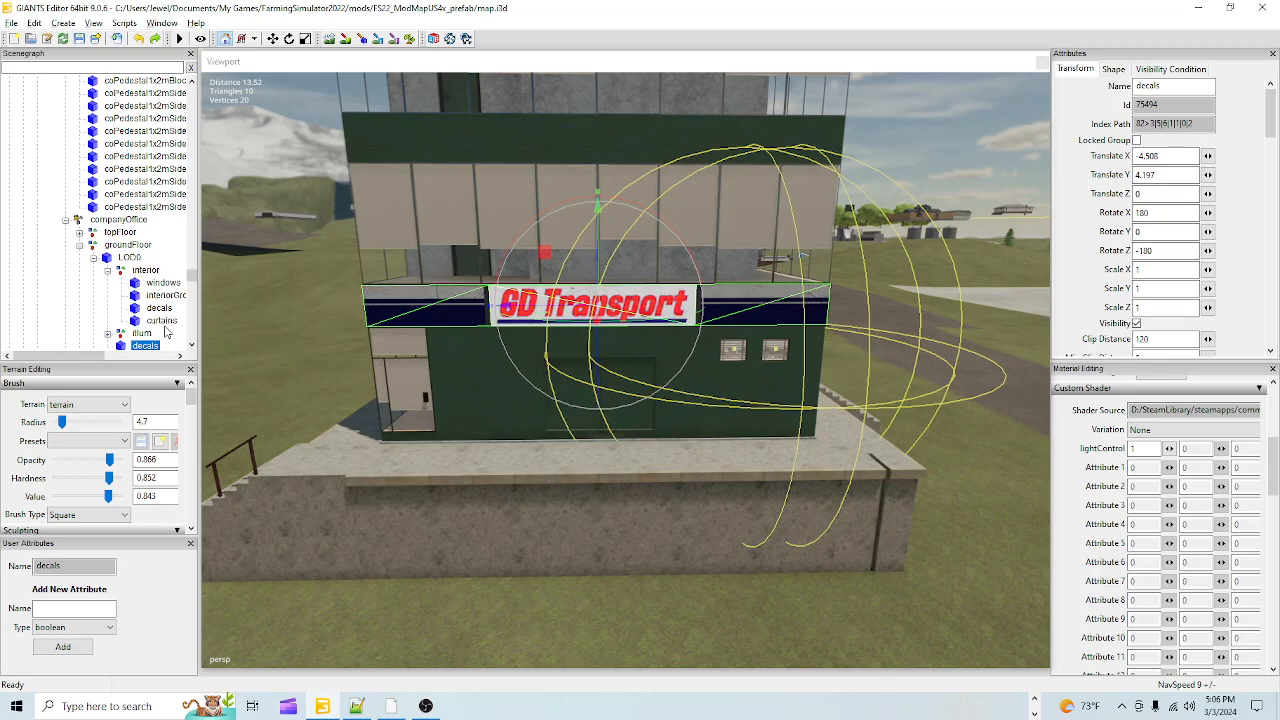
key("Delete")
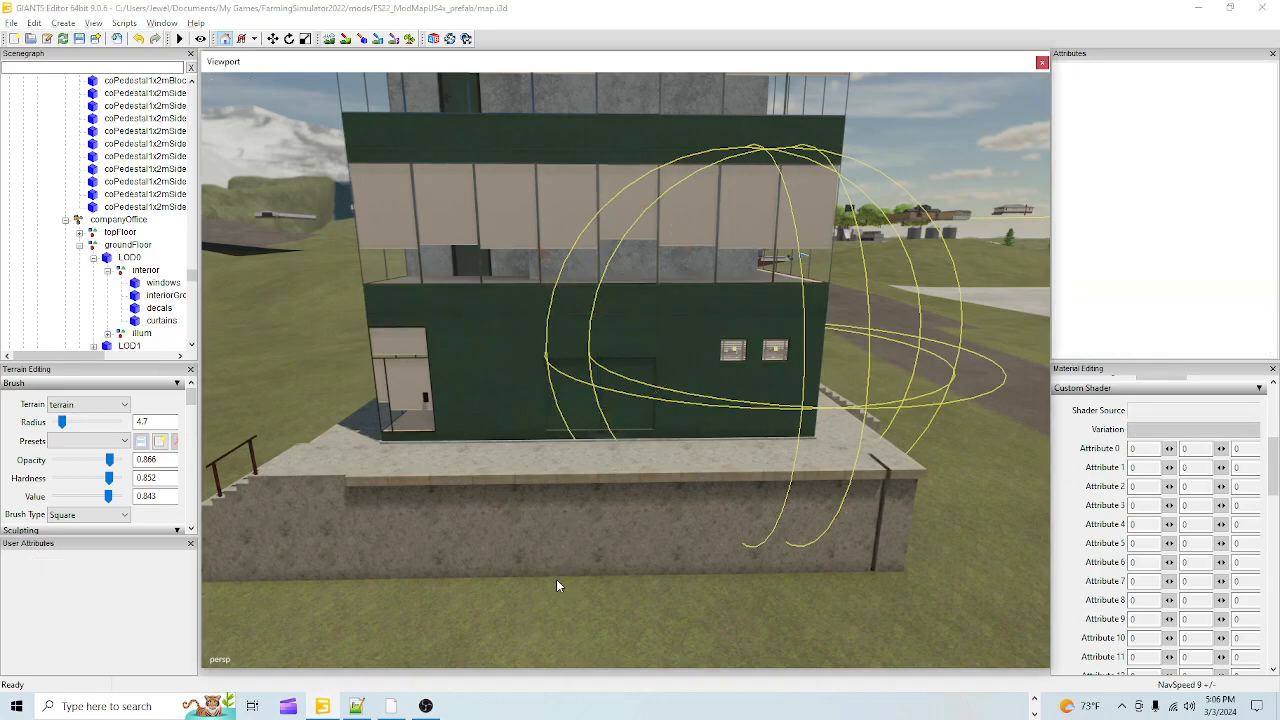
Step: Examine the front wall without its sign, the glazed corner and the upper storeys of the office
scroll(575, 530, "up", 5)
scroll(700, 460, "up", 1)
scroll(546, 323, "down", 6)
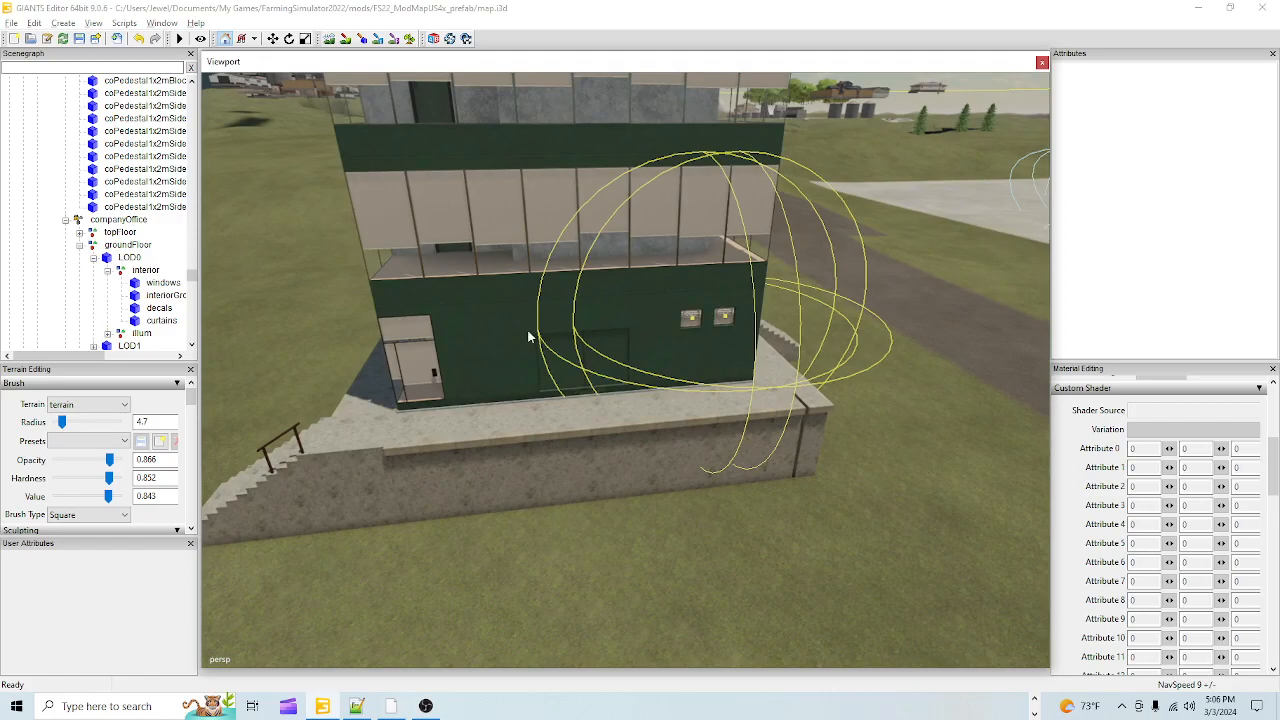
left_click_drag(666, 477, 574, 425, "alt")
scroll(654, 375, "up", 4)
left_click_drag(654, 375, 820, 500, "alt")
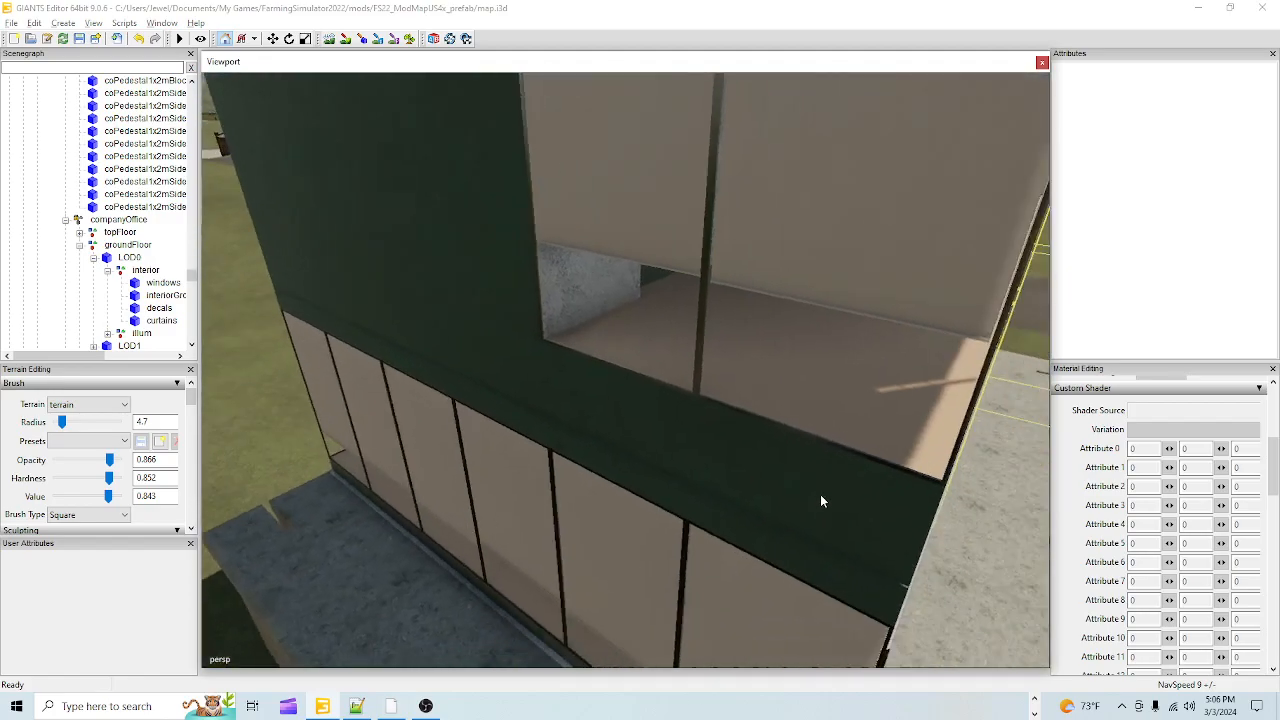
scroll(734, 468, "down", 3)
scroll(734, 468, "down", 5)
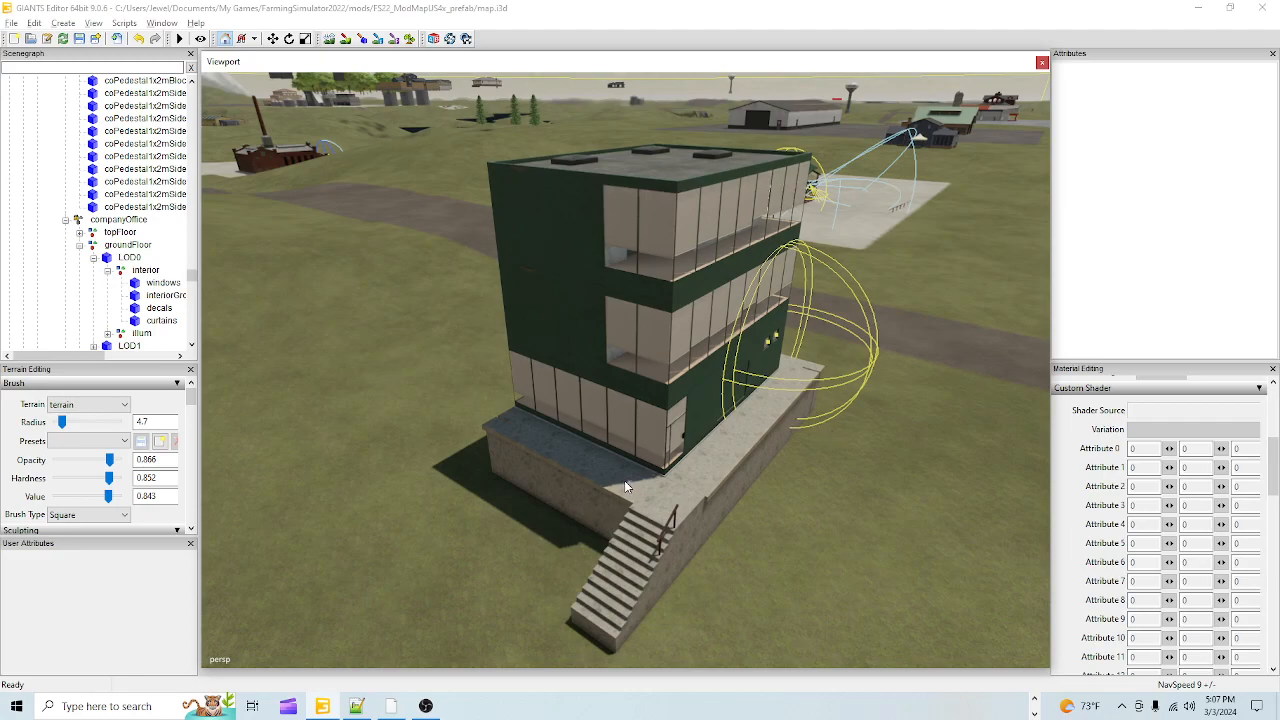
Step: Inspect the three-storey office from all sides, including its roof, pedestal and stairs
left_click_drag(624, 479, 572, 511, "alt")
middle_click_drag(572, 511, 789, 402, "alt")
left_click_drag(789, 402, 849, 468, "alt")
right_click_drag(849, 468, 595, 512, "alt")
left_click_drag(595, 512, 511, 588, "alt")
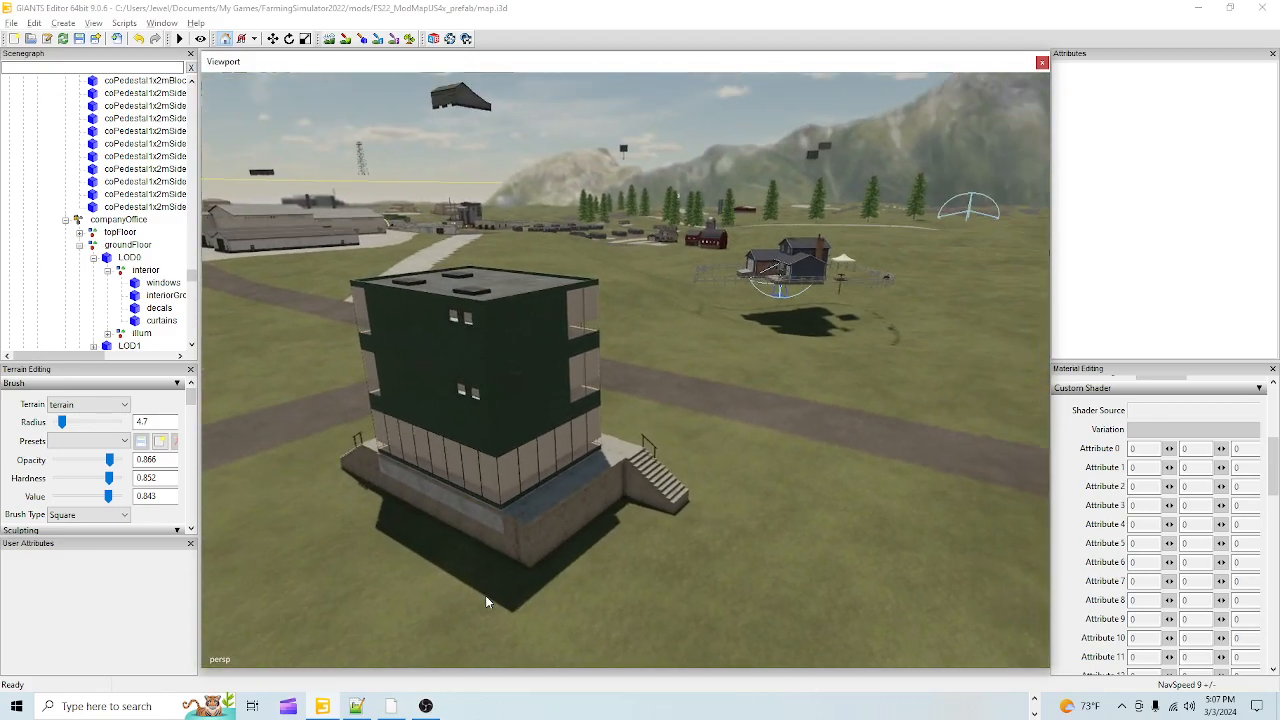
right_click_drag(511, 588, 860, 364, "alt")
left_click_drag(860, 364, 844, 452, "alt")
right_click_drag(690, 500, 662, 490, "alt")
left_click_drag(685, 481, 588, 552, "alt")
right_click_drag(588, 552, 878, 338, "alt")
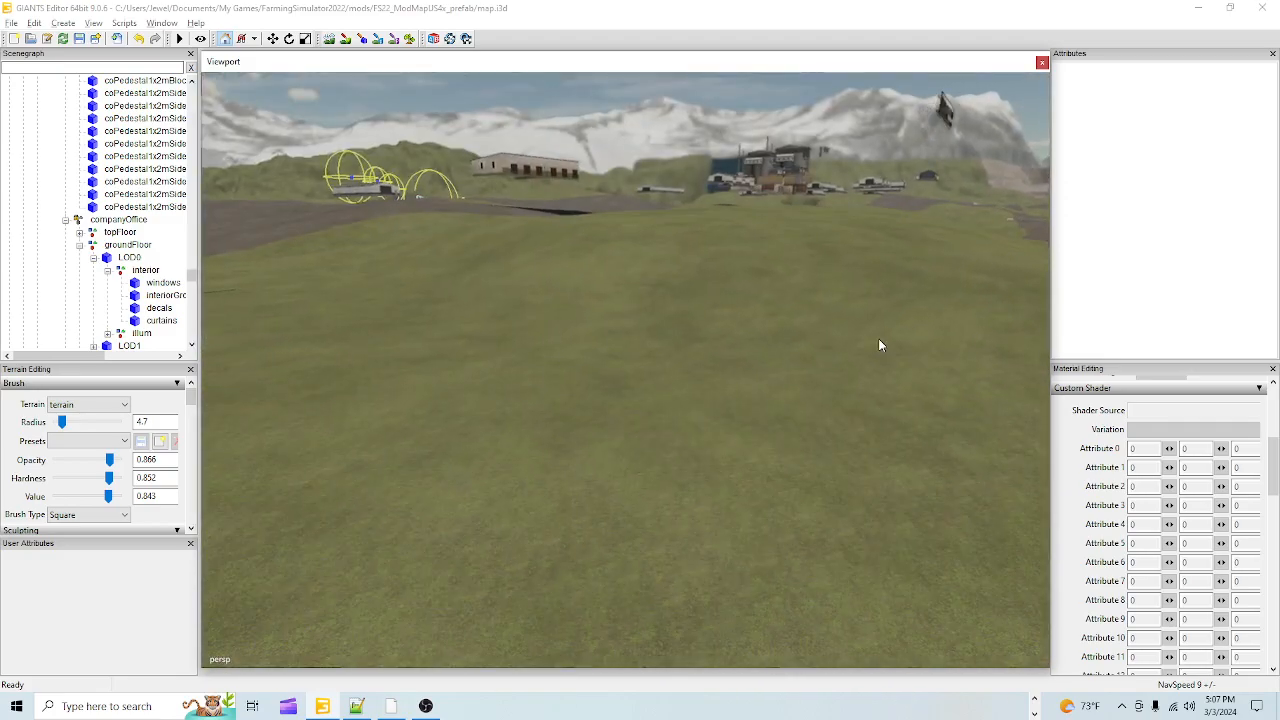
left_click_drag(878, 338, 546, 497, "alt")
right_click_drag(546, 497, 625, 439, "alt")
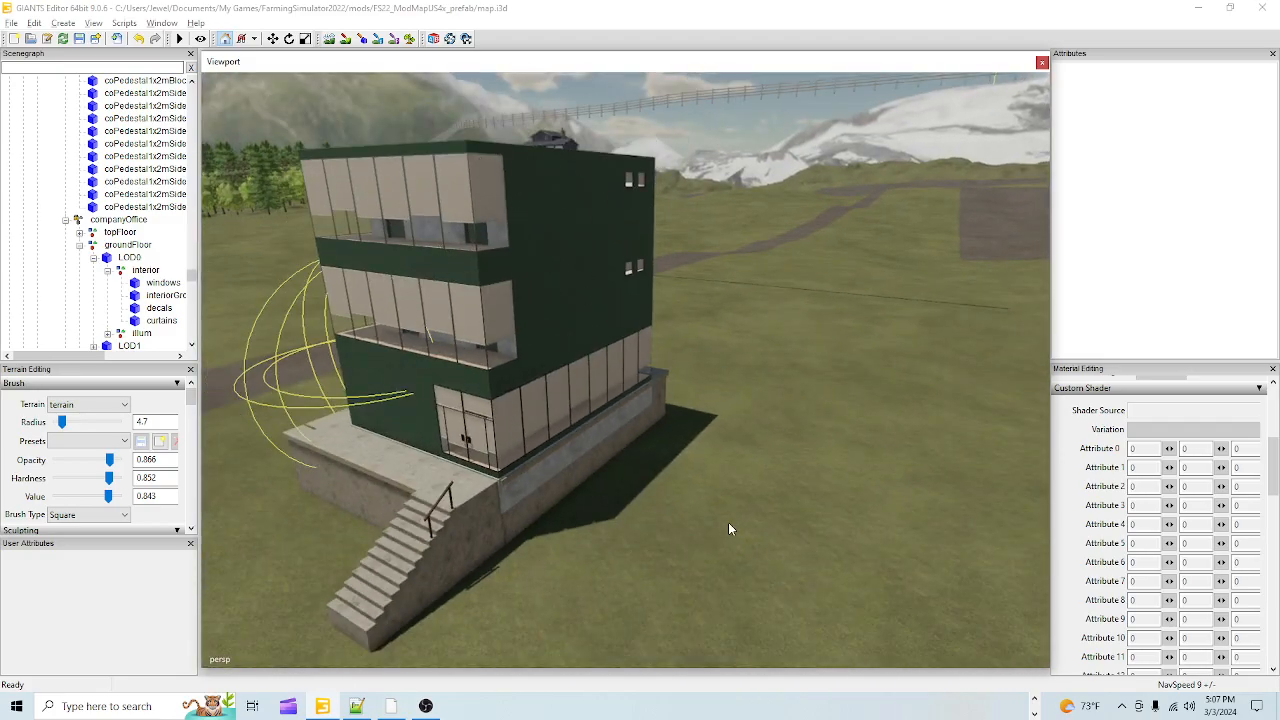
right_click_drag(696, 530, 608, 551, "alt")
left_click_drag(608, 551, 387, 619, "alt")
right_click_drag(387, 619, 487, 552, "alt")
left_click_drag(611, 510, 500, 505, "alt")
right_click_drag(500, 505, 846, 318, "alt")
left_click_drag(385, 519, 705, 515, "alt")
right_click_drag(705, 515, 483, 543, "alt")
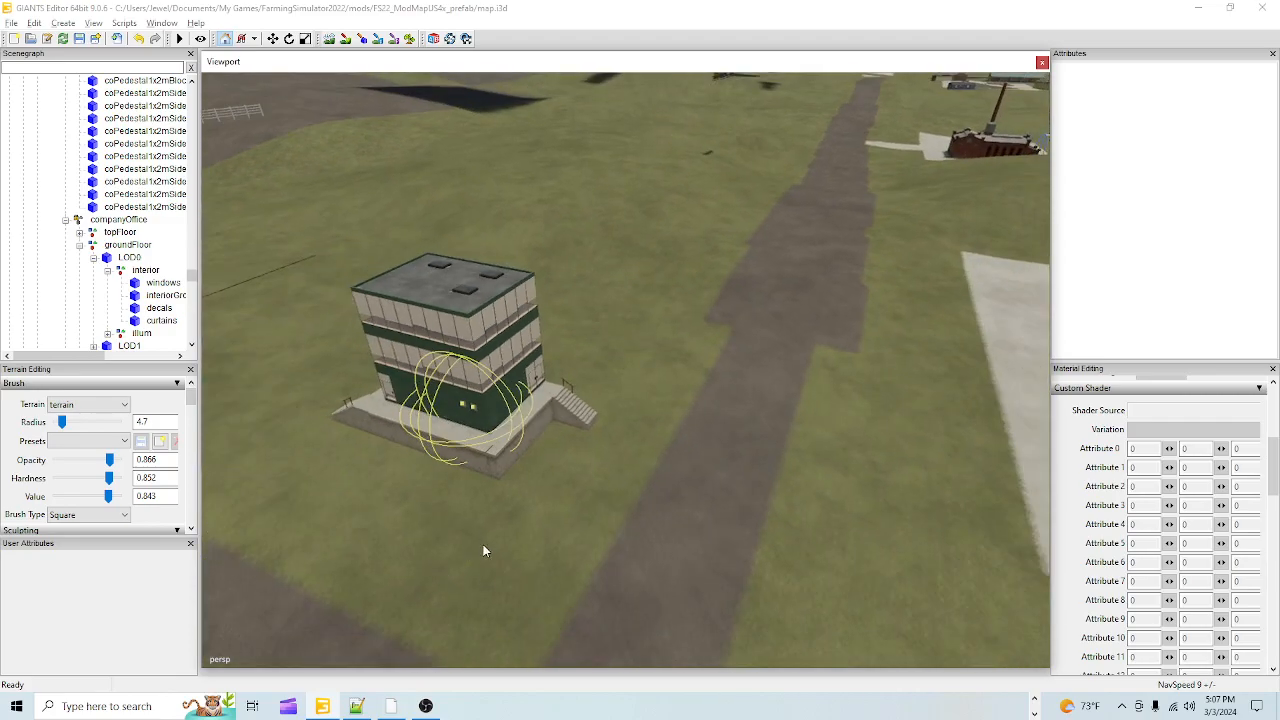
Step: Find the original GD Transport office and select the warehouse's attachments group that holds its rooftop air conditioner
left_click_drag(424, 525, 685, 443, "alt")
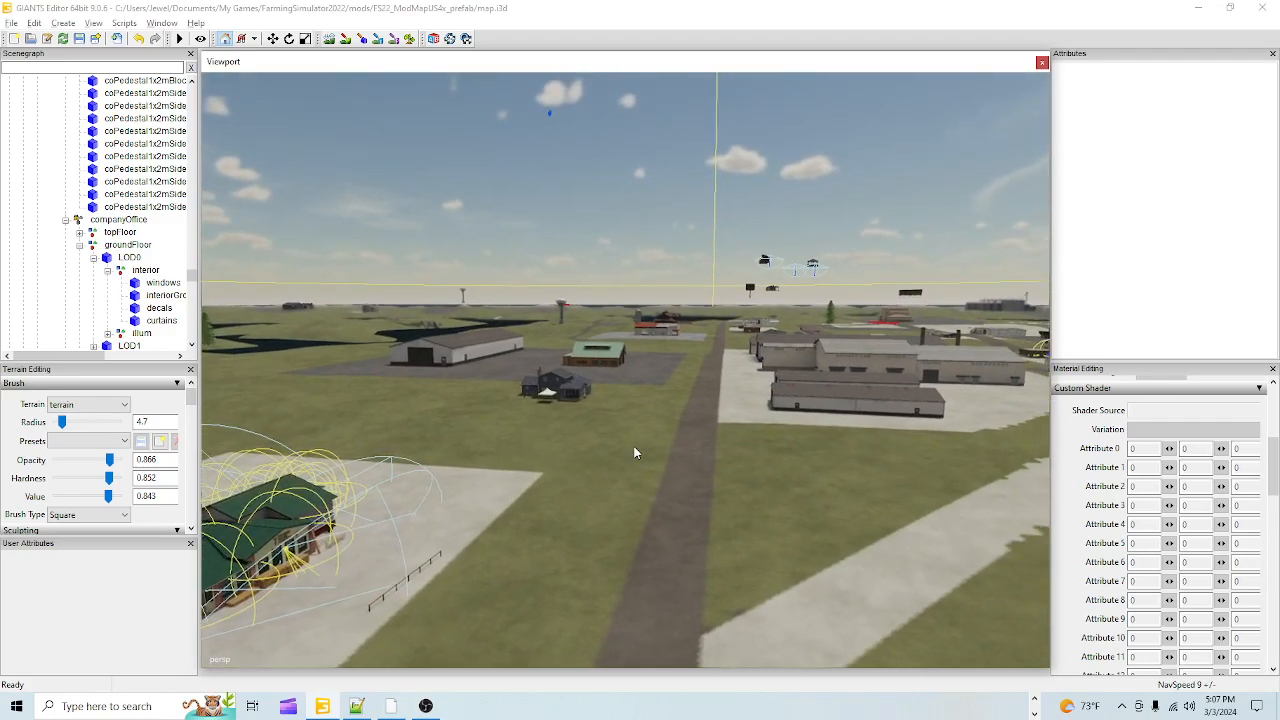
right_click_drag(685, 443, 790, 390, "alt")
right_click_drag(897, 345, 940, 328, "alt")
left_click_drag(687, 431, 551, 527, "alt")
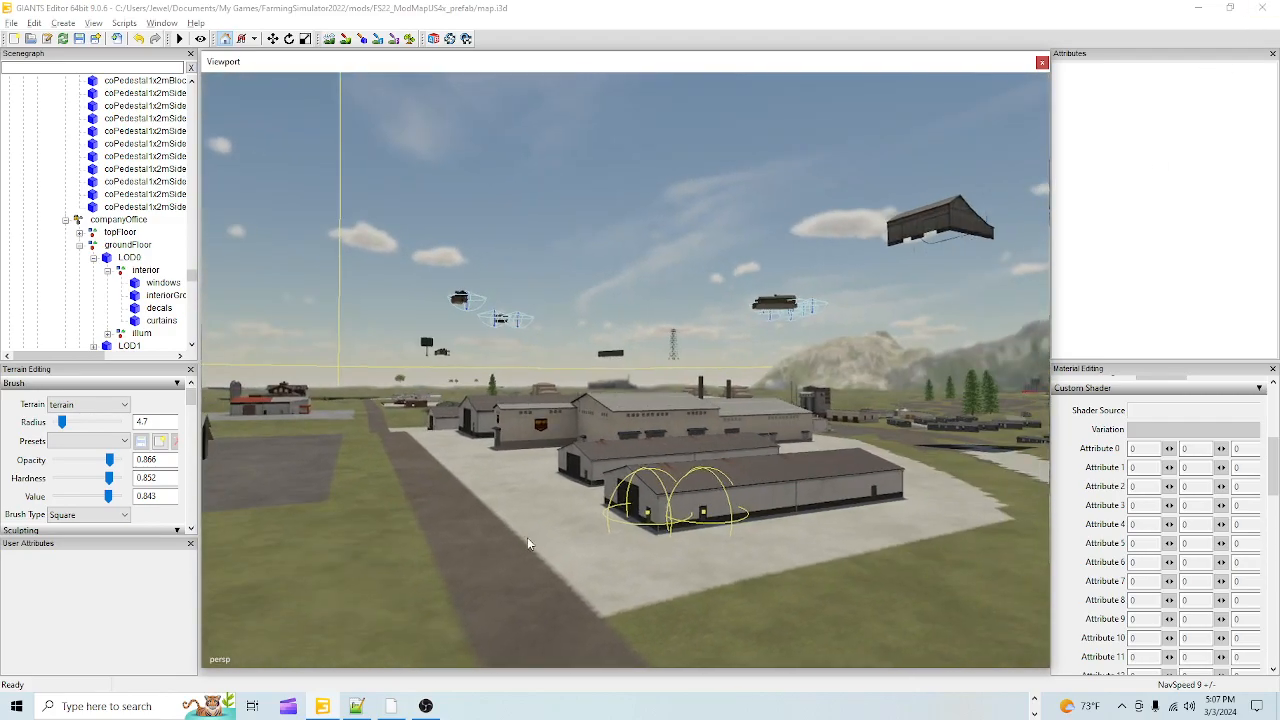
right_click_drag(551, 527, 735, 425, "alt")
right_click_drag(440, 545, 790, 385, "alt")
left_click_drag(600, 470, 1102, 68, "alt")
left_click_drag(718, 266, 630, 558, "alt")
left_click_drag(731, 392, 573, 393, "alt")
right_click_drag(479, 453, 1123, 125, "alt")
right_click_drag(484, 481, 745, 400, "alt")
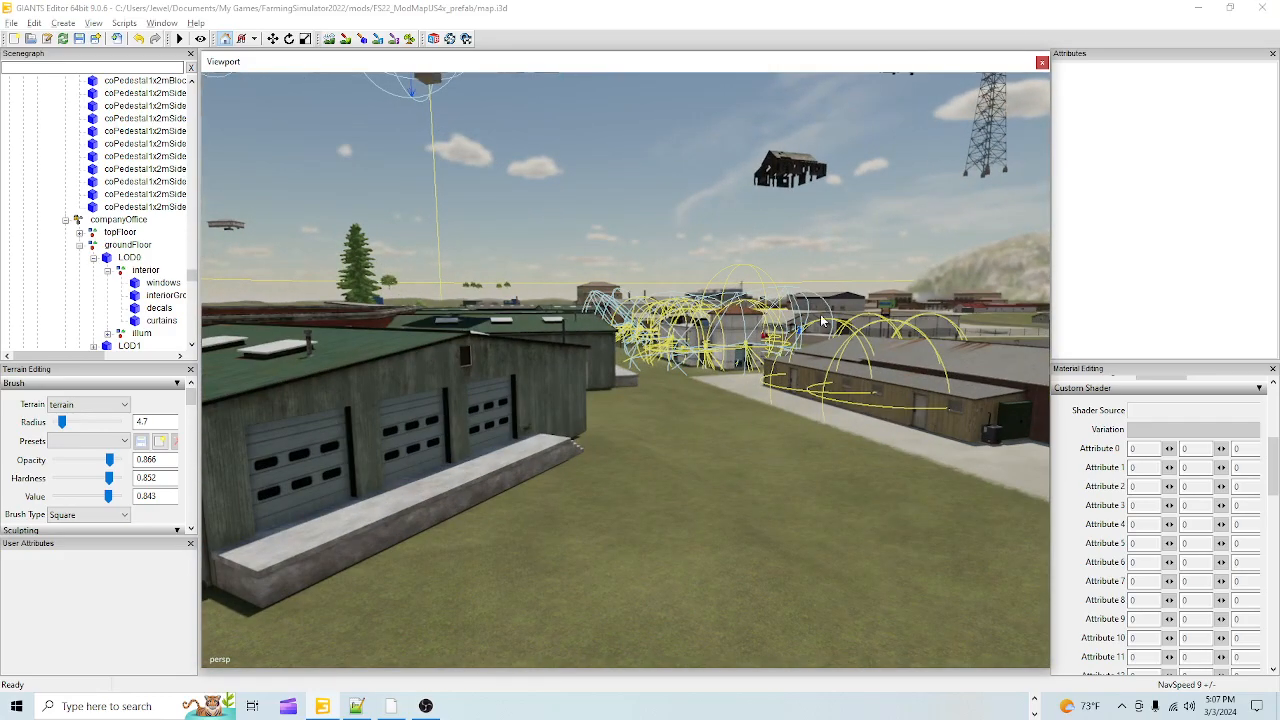
left_click_drag(745, 400, 709, 316, "alt")
right_click_drag(474, 592, 963, 217, "alt")
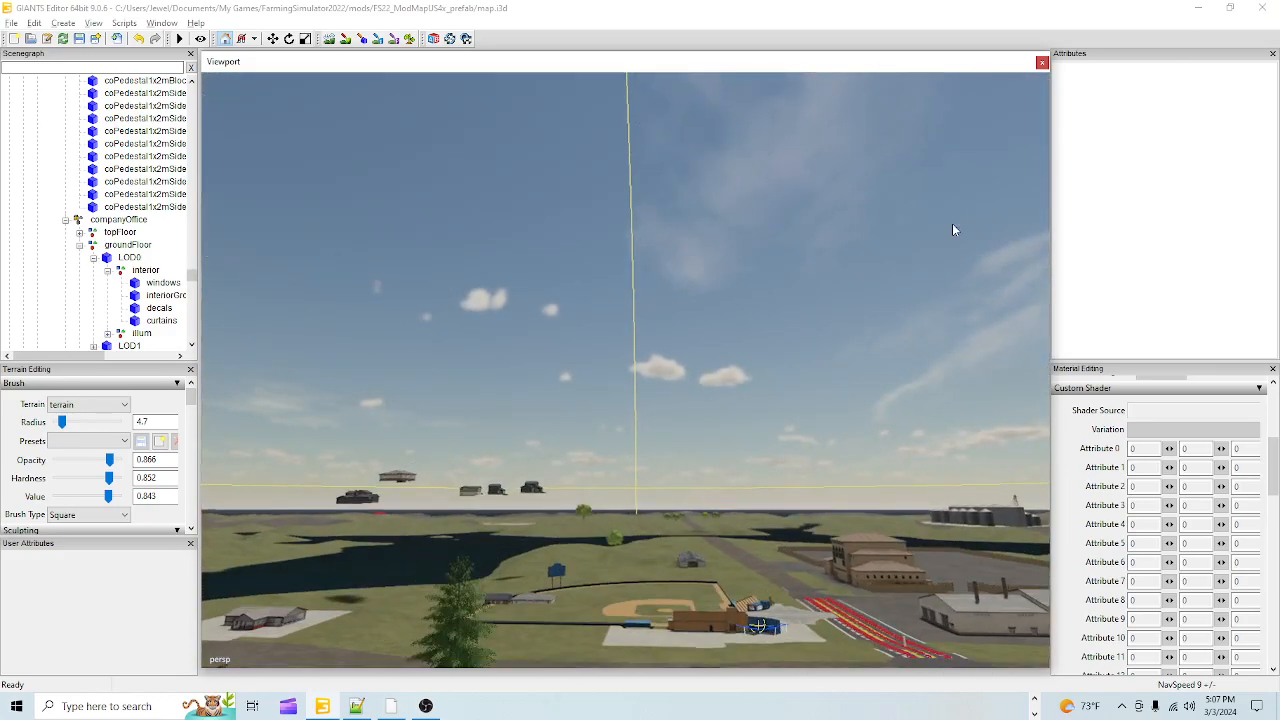
left_click_drag(622, 402, 666, 489, "alt")
right_click_drag(666, 489, 714, 378, "alt")
left_click_drag(714, 378, 657, 428, "alt")
right_click_drag(657, 428, 688, 369, "alt")
left_click_drag(688, 369, 520, 320, "alt")
right_click_drag(520, 320, 577, 477, "alt")
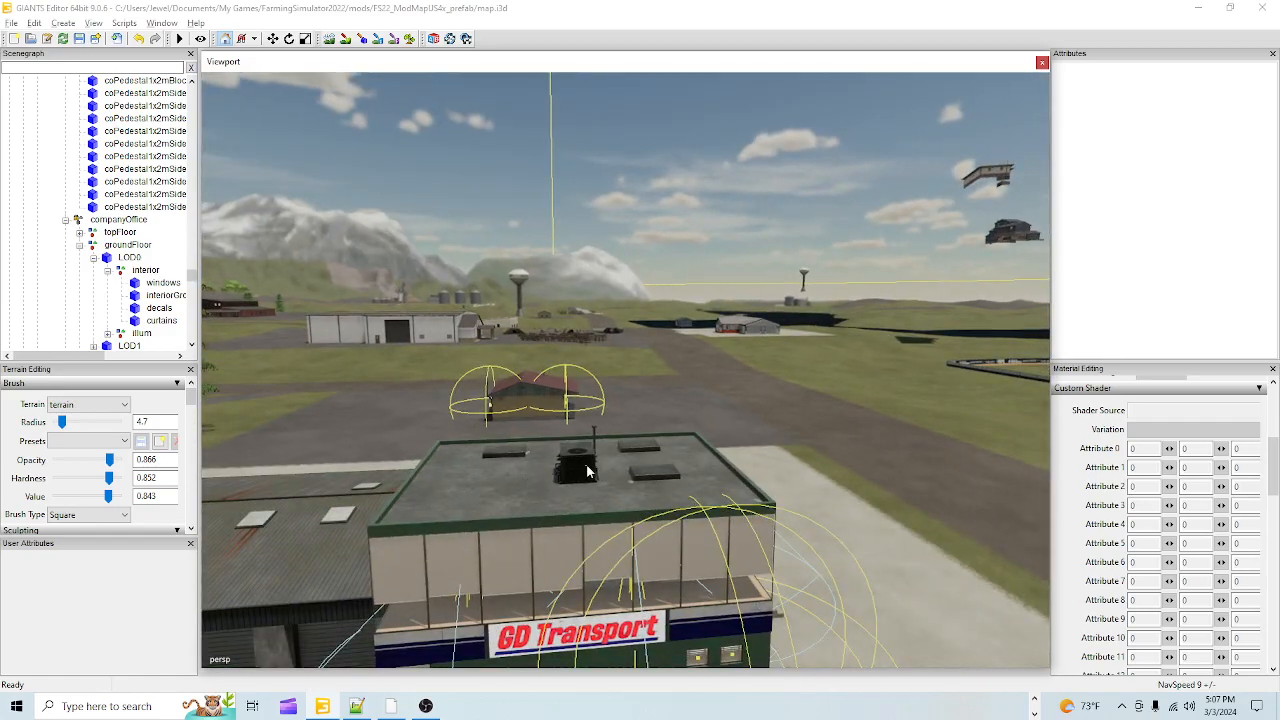
left_click(575, 462)
scroll(145, 225, "up", 5)
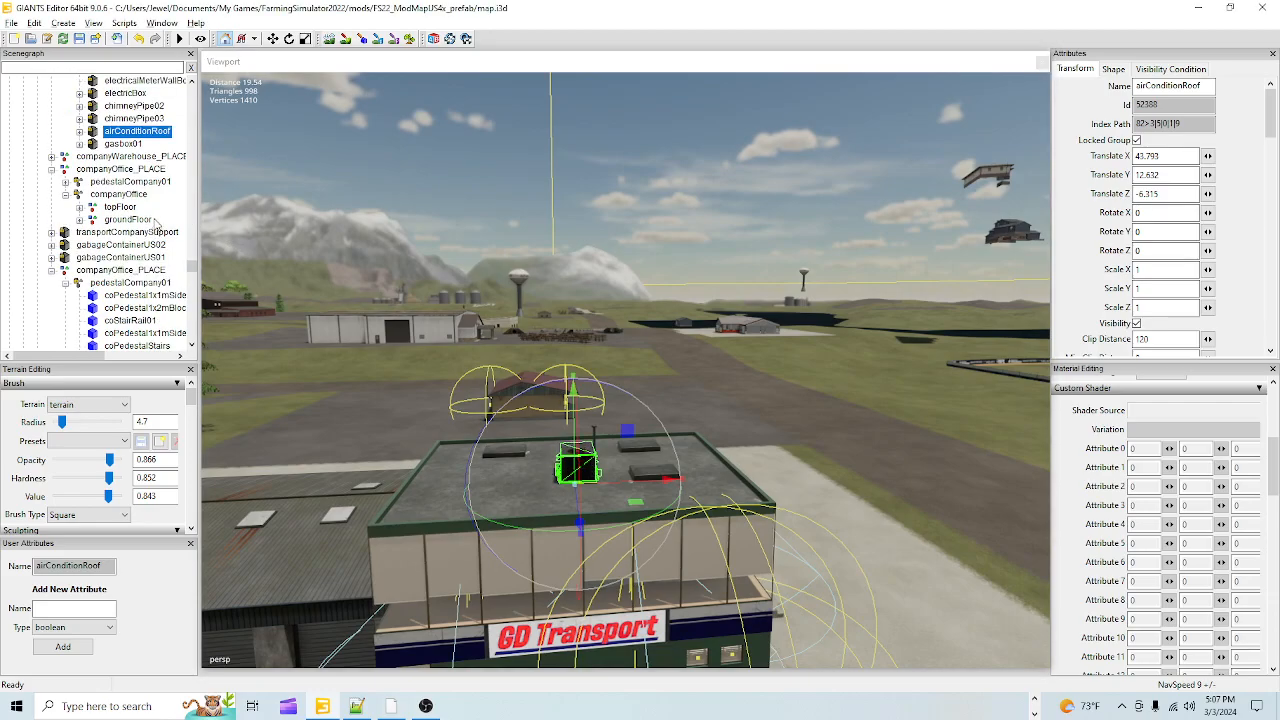
scroll(141, 222, "up", 1)
left_click(134, 142)
Step: Look around the original office's front, stairs and roof to see where the selected attachments sit
right_click_drag(648, 287, 600, 441, "alt")
left_click_drag(600, 441, 676, 346, "alt")
right_click_drag(676, 346, 824, 246, "alt")
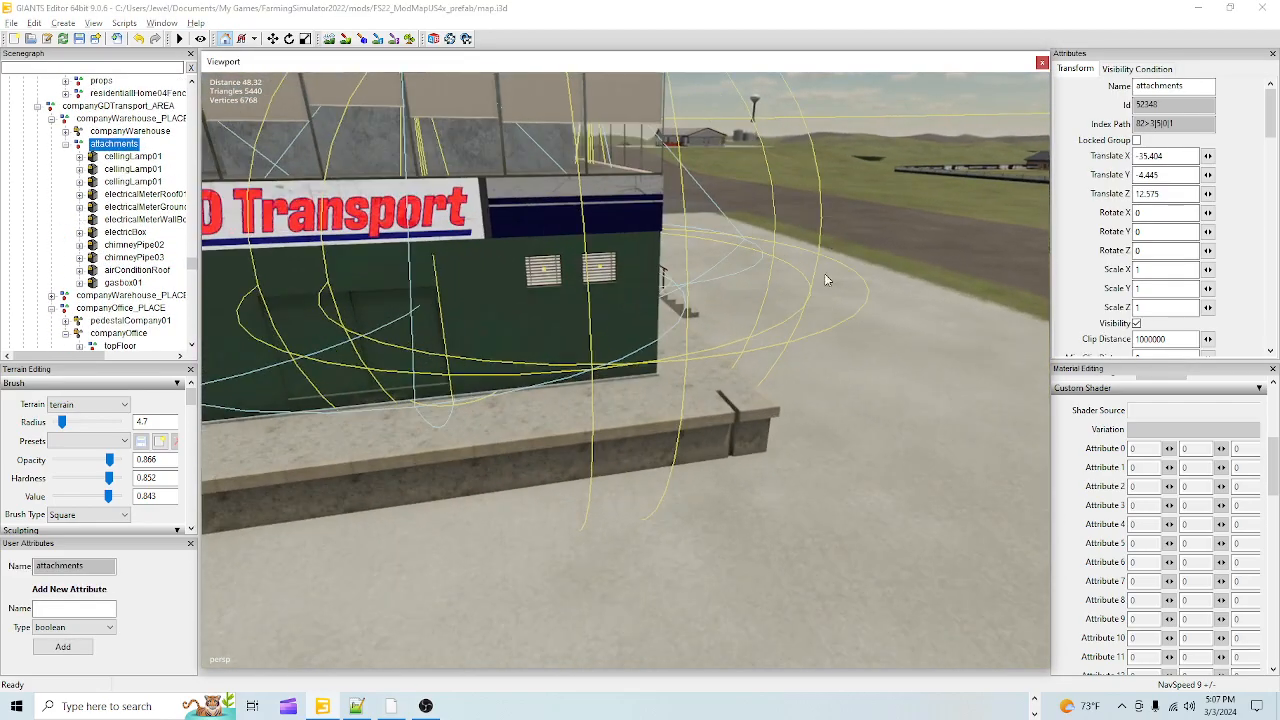
left_click_drag(824, 246, 717, 460, "alt")
right_click_drag(642, 532, 687, 442, "alt")
left_click_drag(691, 448, 518, 424, "alt")
right_click_drag(725, 382, 596, 450, "alt")
left_click_drag(596, 450, 654, 482, "alt")
right_click_drag(654, 482, 790, 400, "alt")
left_click_drag(790, 400, 540, 388, "alt")
right_click_drag(540, 388, 835, 375, "alt")
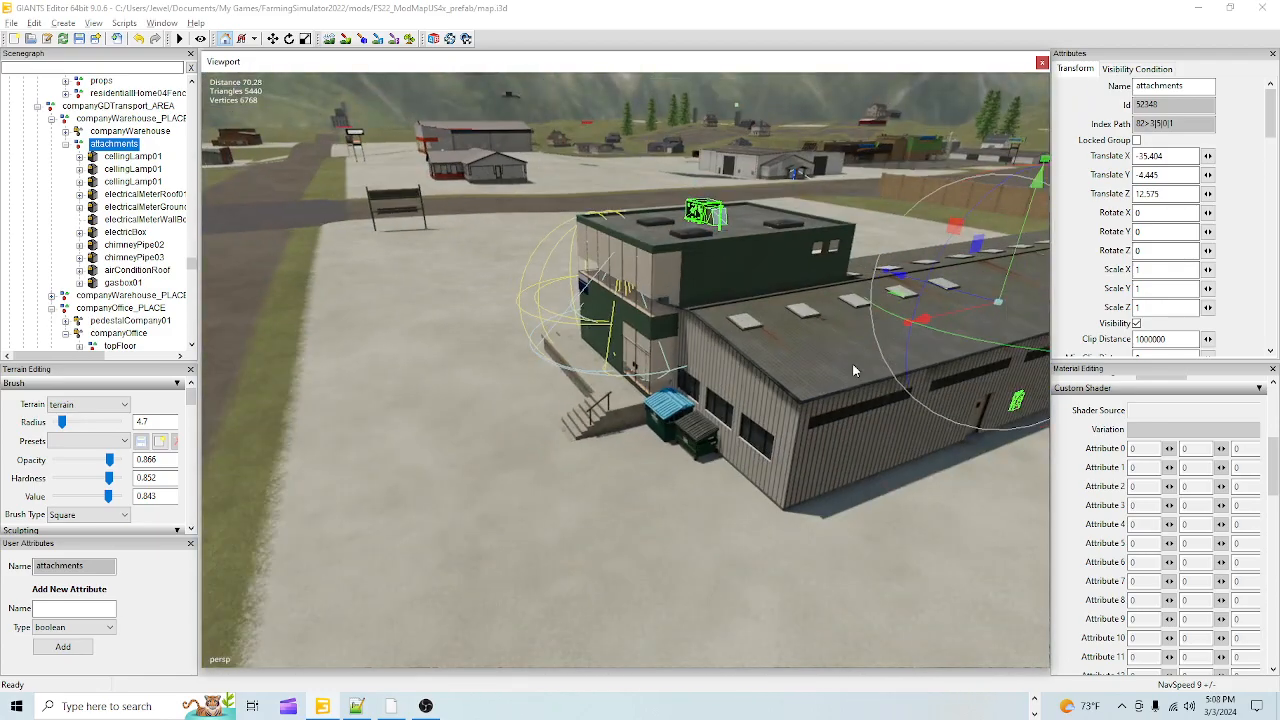
Step: Examine the attachments mounted along the warehouse's long wall, including the electrical boxes beside the doors
left_click_drag(709, 439, 820, 468, "alt")
right_click_drag(553, 472, 827, 290, "alt")
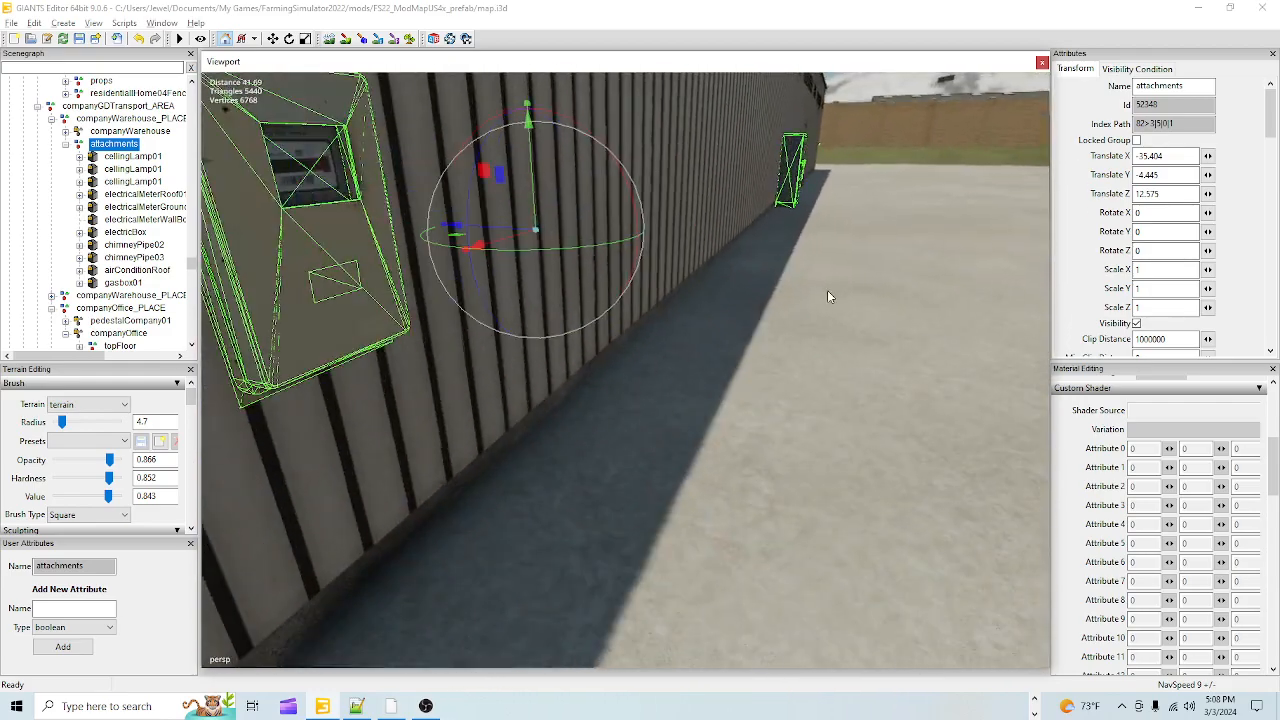
left_click_drag(730, 530, 490, 505, "alt")
right_click_drag(490, 505, 836, 450, "alt")
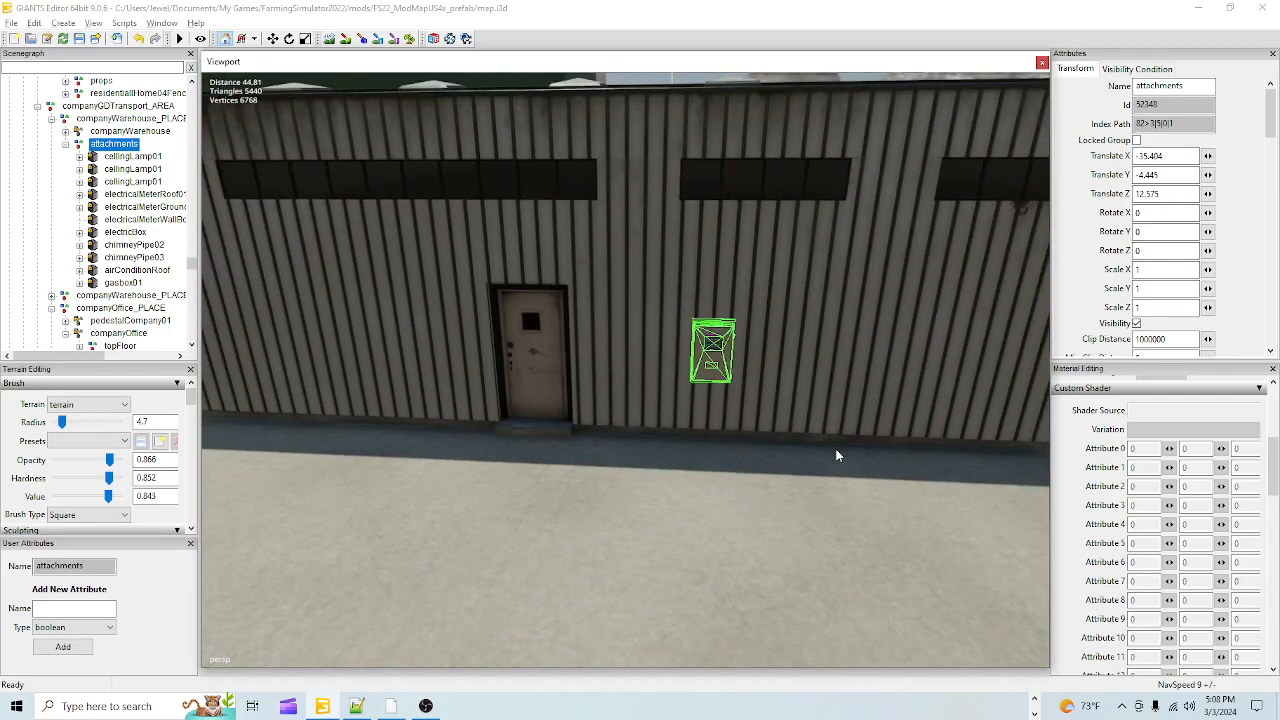
left_click_drag(752, 345, 826, 438, "alt")
right_click_drag(679, 461, 755, 528, "alt")
left_click_drag(755, 528, 553, 489, "alt")
right_click_drag(553, 489, 548, 549, "alt")
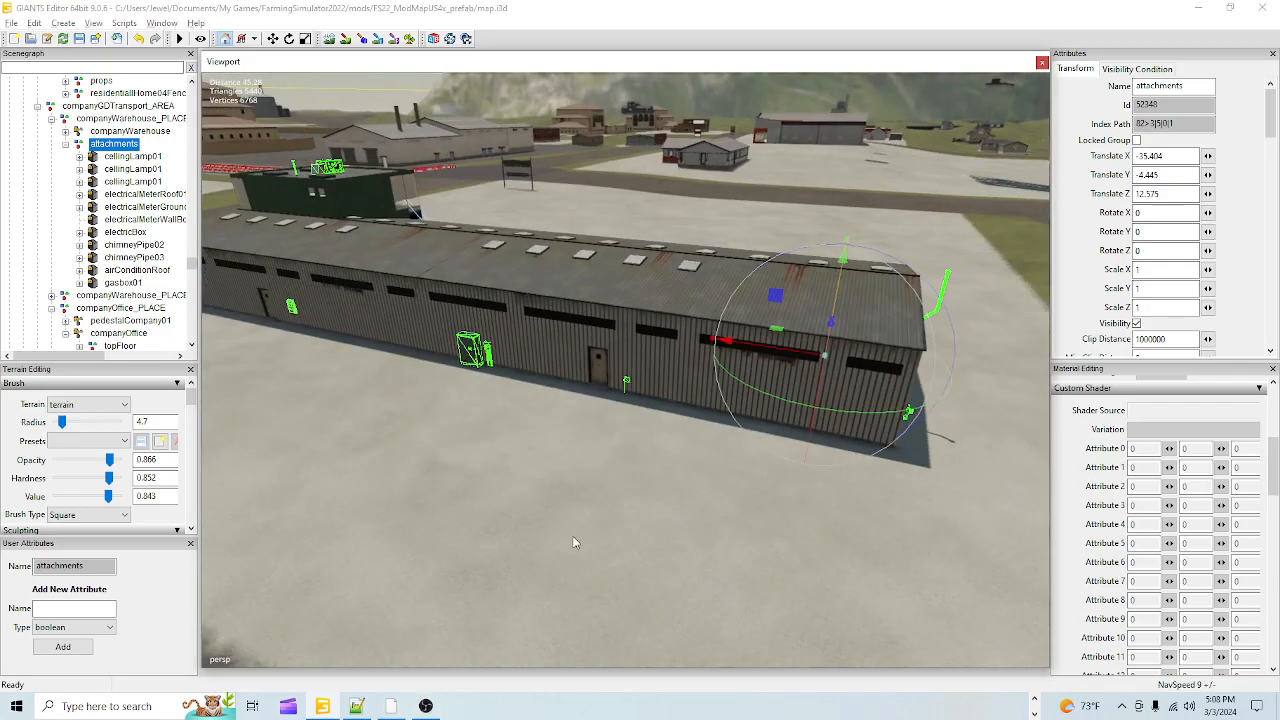
Step: Check the attachments at the warehouse's gable end and duplicate the whole attachments group
left_click_drag(697, 580, 757, 534, "alt")
right_click_drag(757, 534, 842, 448, "alt")
left_click_drag(842, 448, 545, 454, "alt")
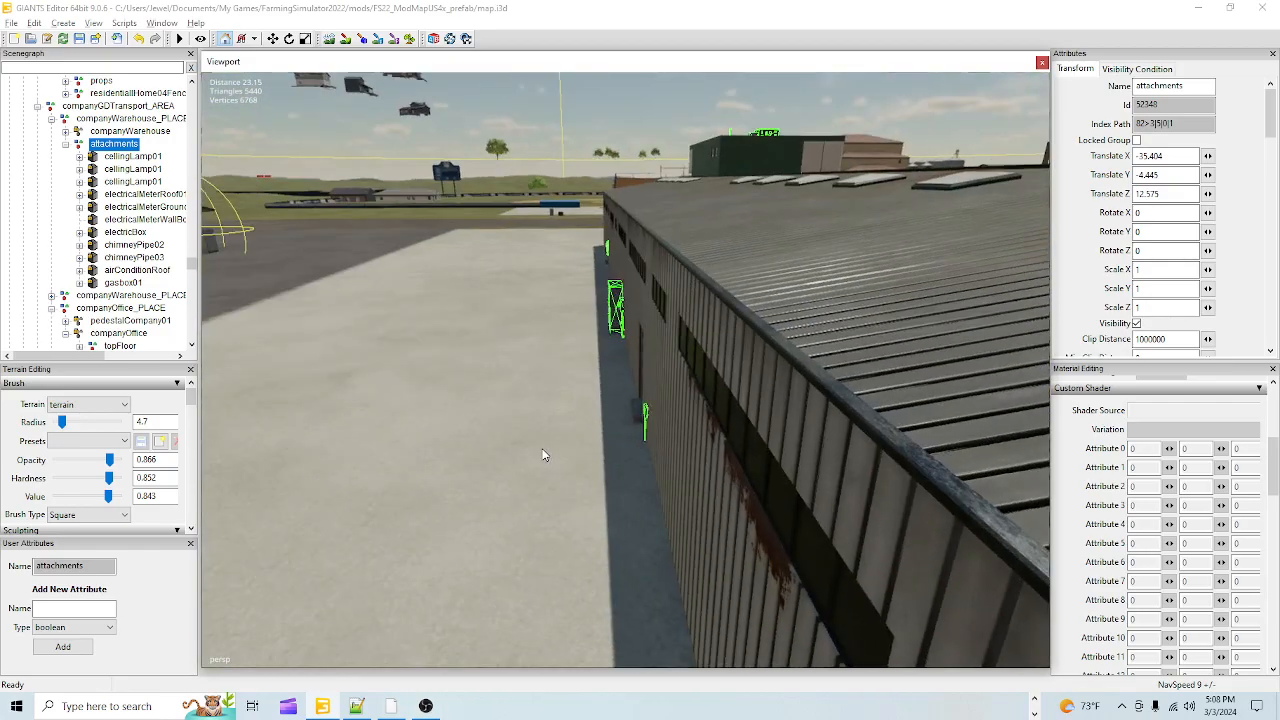
right_click_drag(545, 454, 653, 580, "alt")
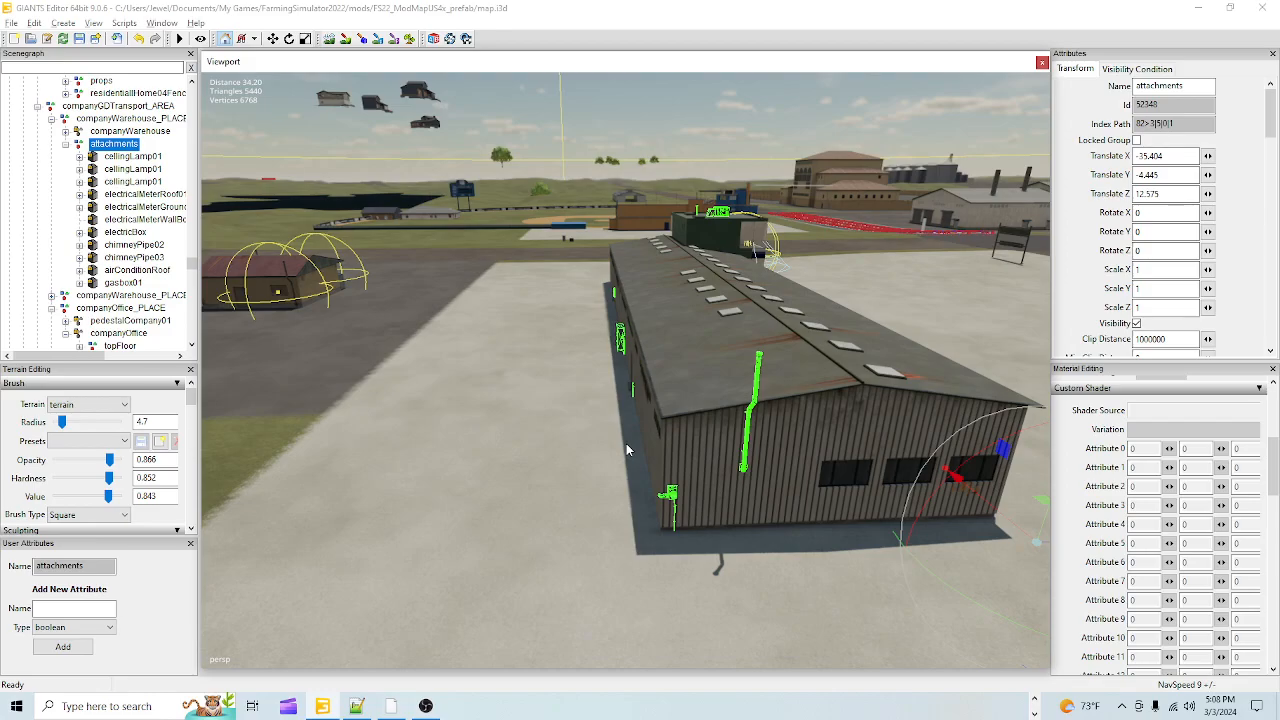
key("ctrl+d")
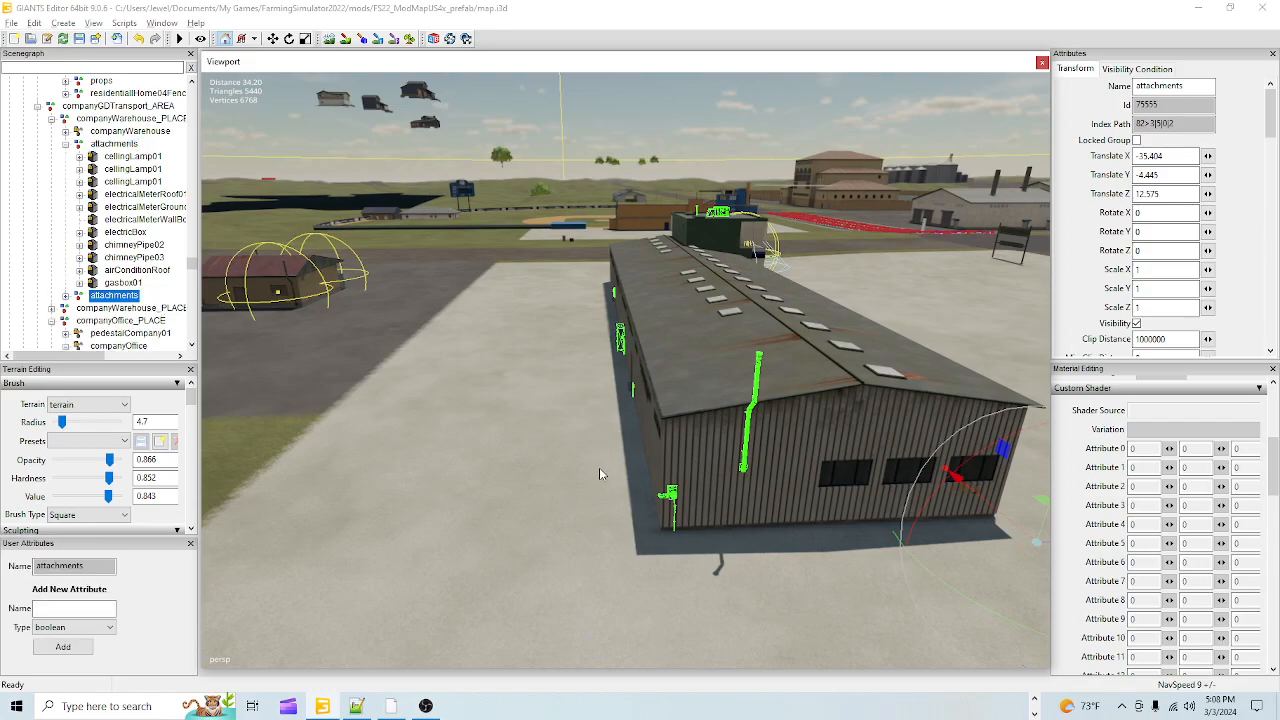
Step: Travel from the original warehouse across the map to the duplicated three-storey office and look at its roof
left_click_drag(620, 390, 799, 384, "alt")
right_click_drag(437, 538, 637, 119, "alt")
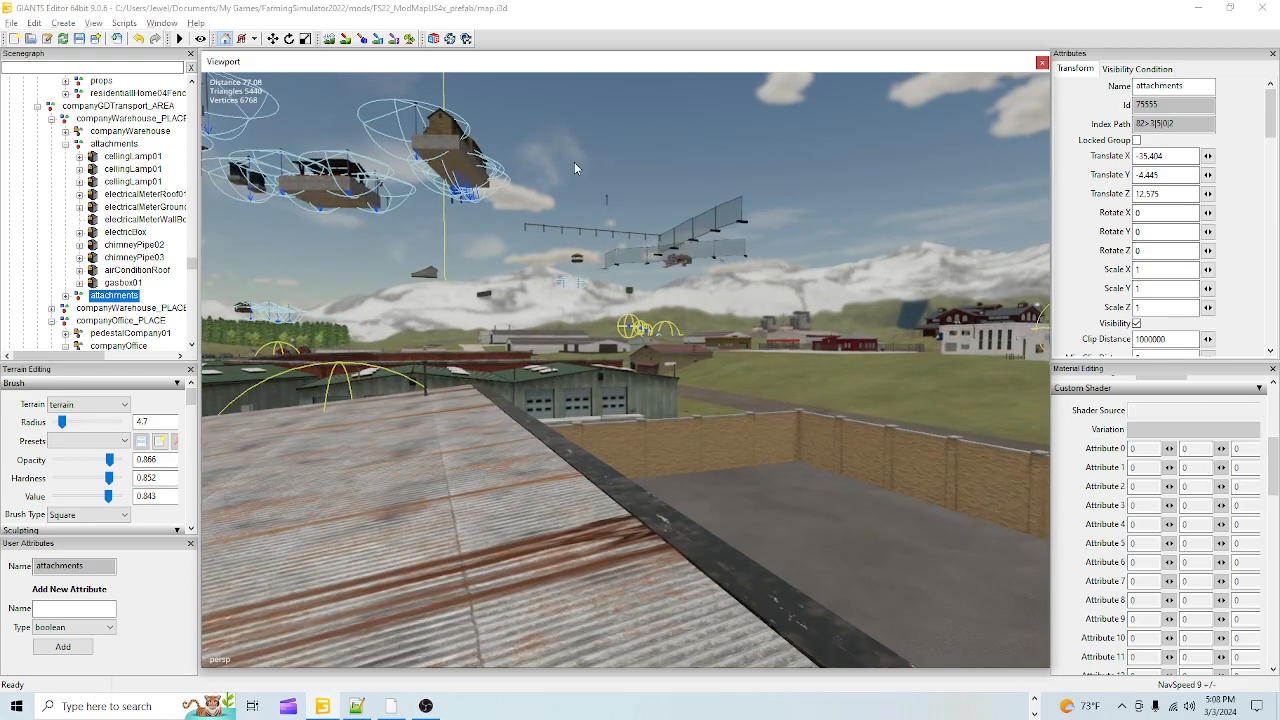
left_click_drag(249, 485, 415, 570, "alt")
right_click_drag(415, 570, 1268, 6, "alt")
left_click_drag(631, 524, 566, 619, "alt")
left_click_drag(733, 398, 684, 354, "alt")
scroll(596, 395, "up", 3)
right_click_drag(684, 354, 863, 169, "alt")
right_click_drag(657, 465, 1140, 70, "alt")
right_click_drag(678, 446, 1000, 180, "alt")
right_click_drag(449, 523, 779, 362, "alt")
left_click_drag(779, 362, 644, 453, "alt")
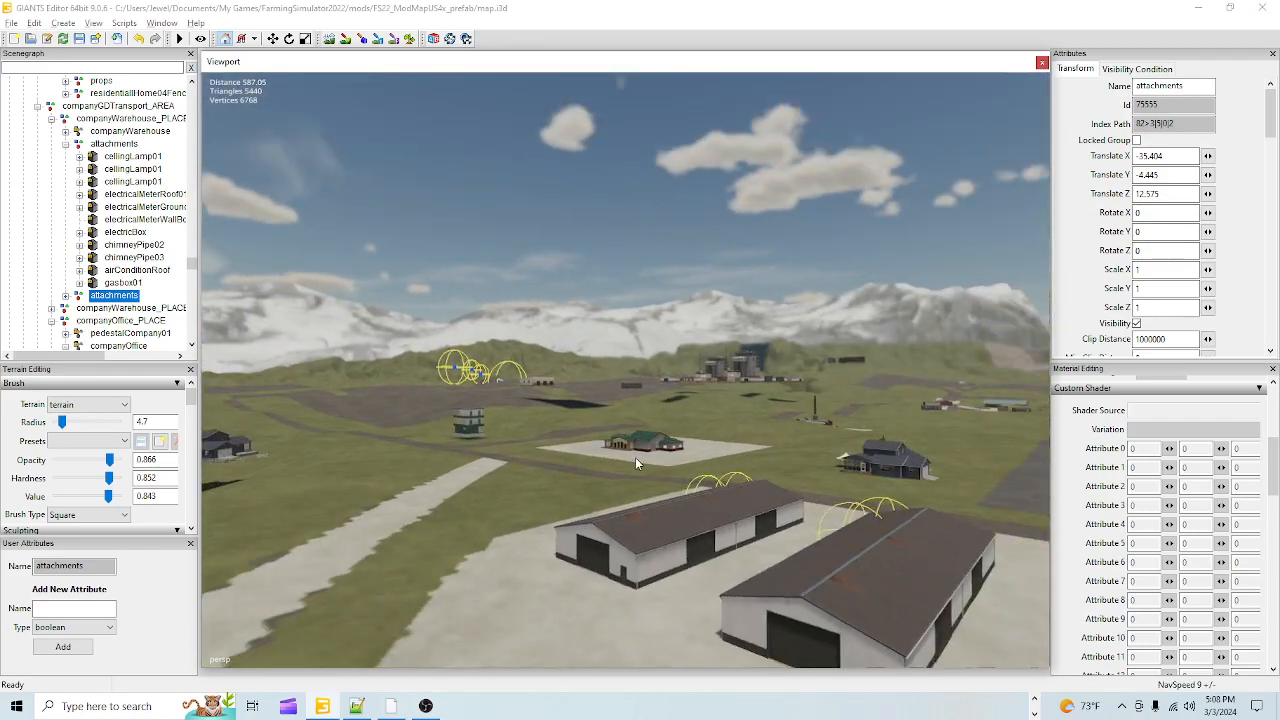
right_click_drag(644, 453, 900, 200, "alt")
left_click_drag(586, 310, 512, 462, "alt")
right_click_drag(512, 462, 981, 3, "alt")
left_click_drag(708, 410, 755, 358, "alt")
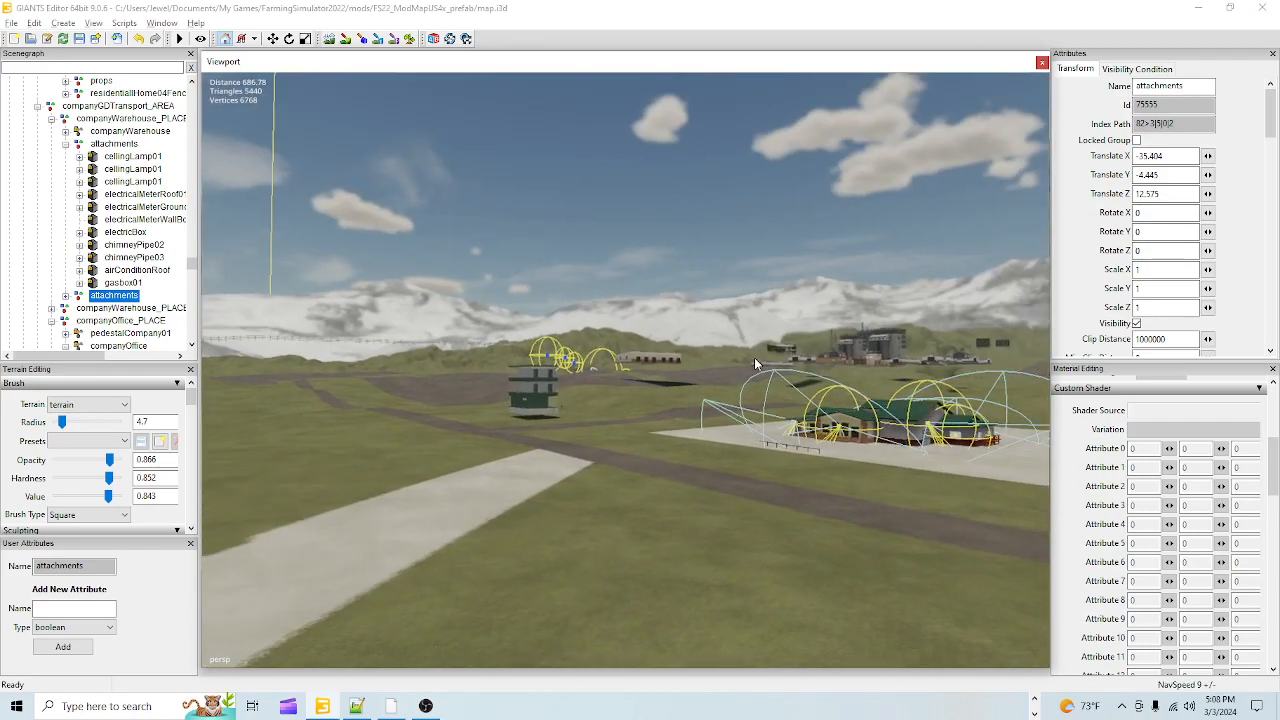
right_click_drag(700, 430, 948, 111, "alt")
right_click_drag(600, 430, 734, 260, "alt")
left_click_drag(734, 260, 617, 391, "alt")
right_click_drag(617, 391, 771, 216, "alt")
left_click_drag(678, 277, 725, 198, "alt")
right_click_drag(725, 198, 899, 133, "alt")
left_click_drag(745, 325, 845, 442, "alt")
right_click_drag(845, 442, 686, 443, "alt")
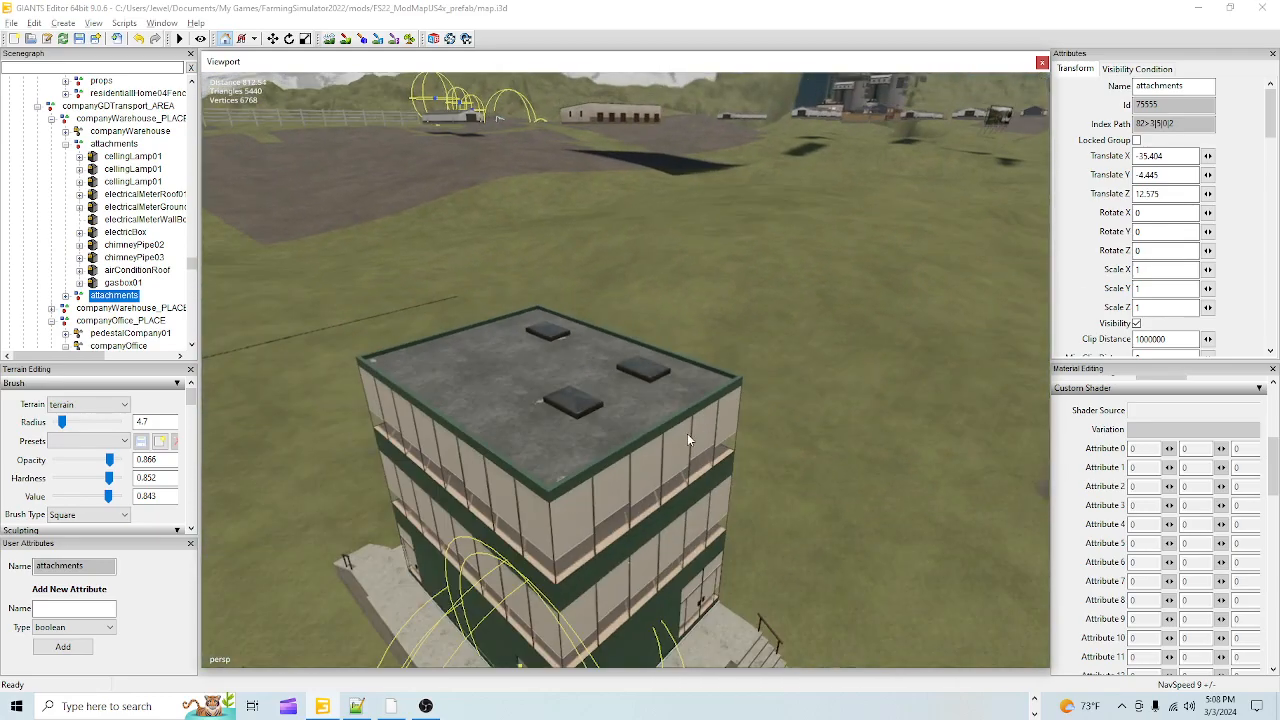
Step: Place the duplicated attachments group on the flat roof of the three-storey office
left_click_drag(686, 443, 615, 413, "alt")
right_click_drag(615, 413, 718, 236, "alt")
left_click_drag(718, 236, 810, 400, "alt")
right_click_drag(810, 400, 600, 463, "alt")
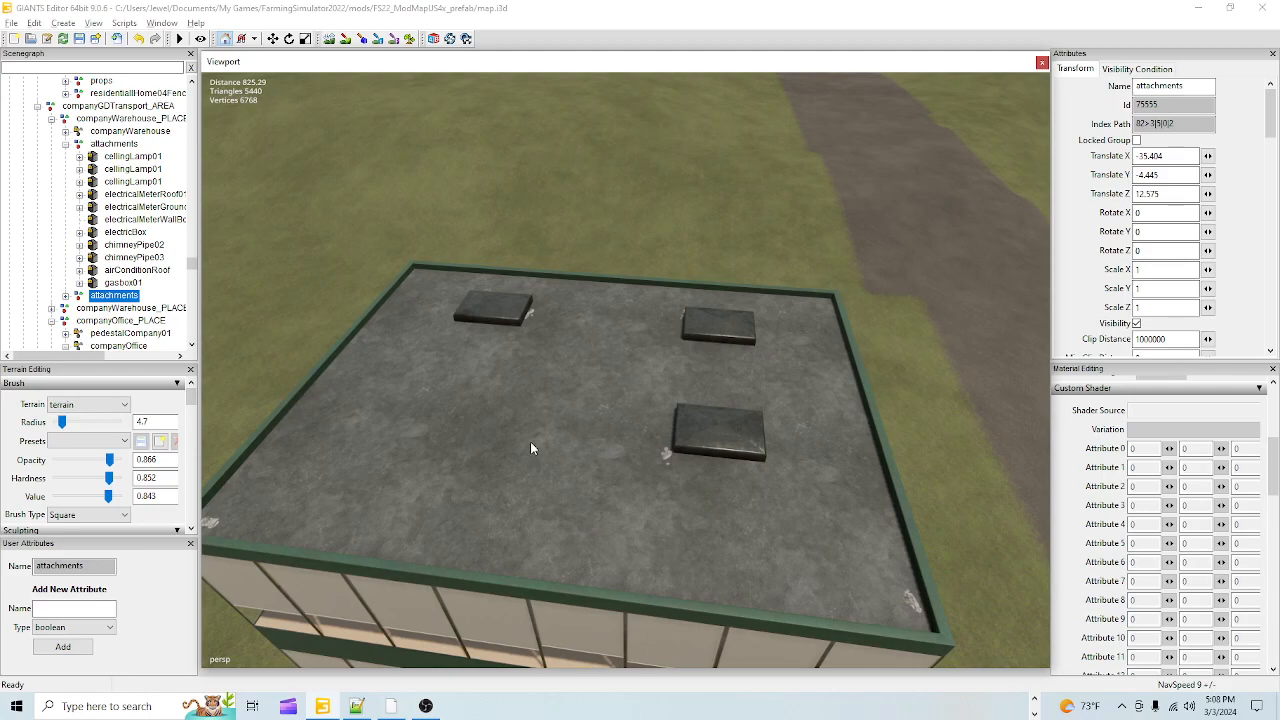
key("ctrl+b")
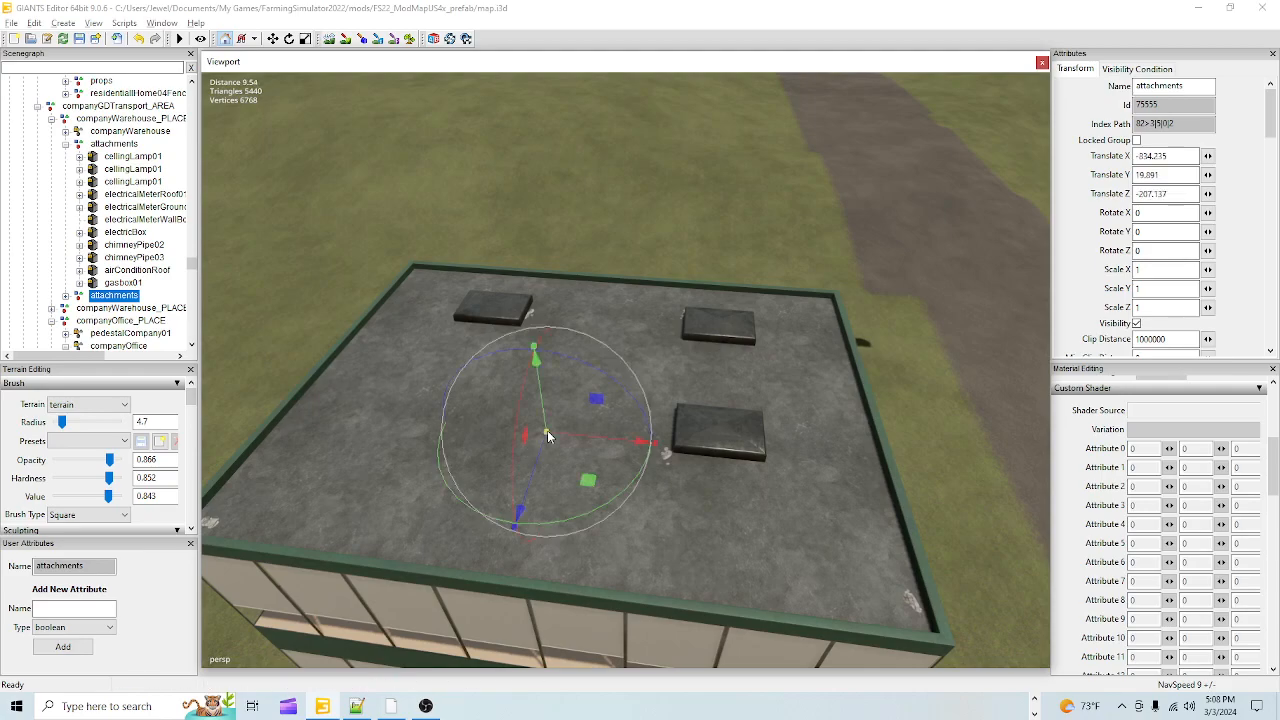
Step: Move the attachments group to about X -878.608, Y 6.788, Z -202.633 so the air conditioner and lamps line up with the office roof
left_click_drag(615, 358, 798, 297, "alt")
left_click_drag(842, 208, 568, 448, "alt")
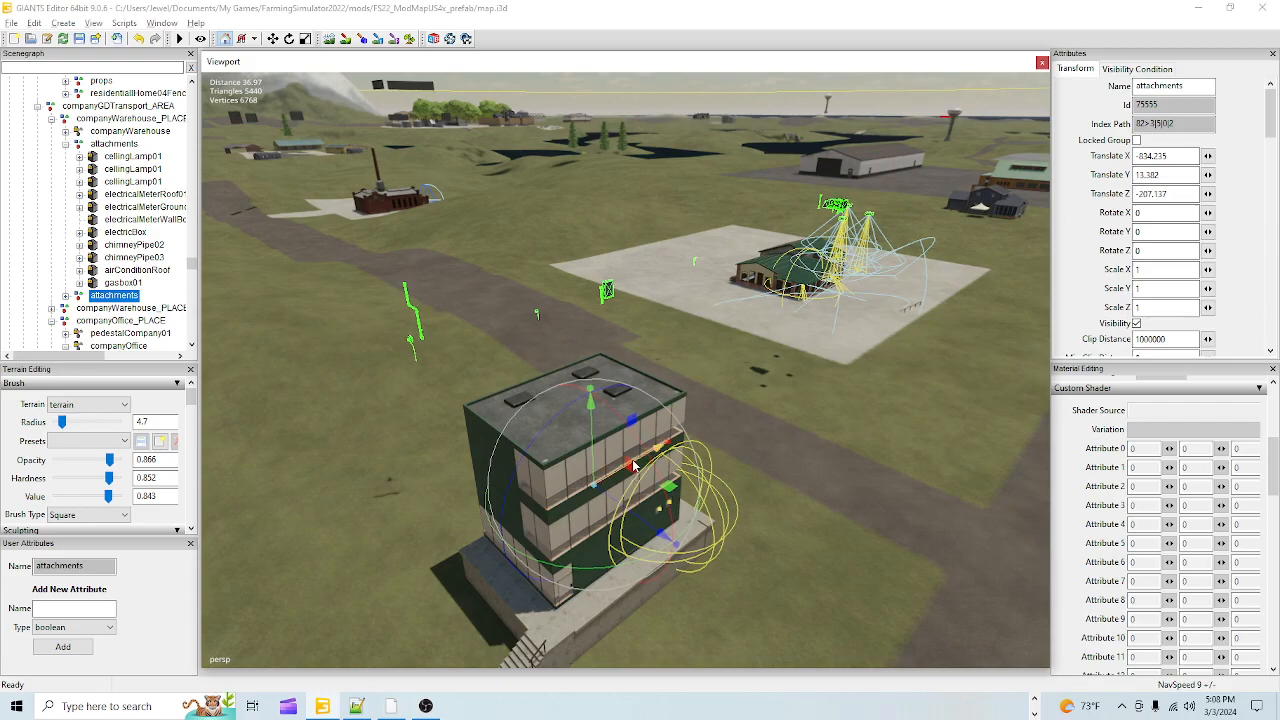
left_click_drag(645, 457, 45, 660)
left_click_drag(652, 447, 447, 579, "alt")
left_click_drag(338, 300, 278, 306)
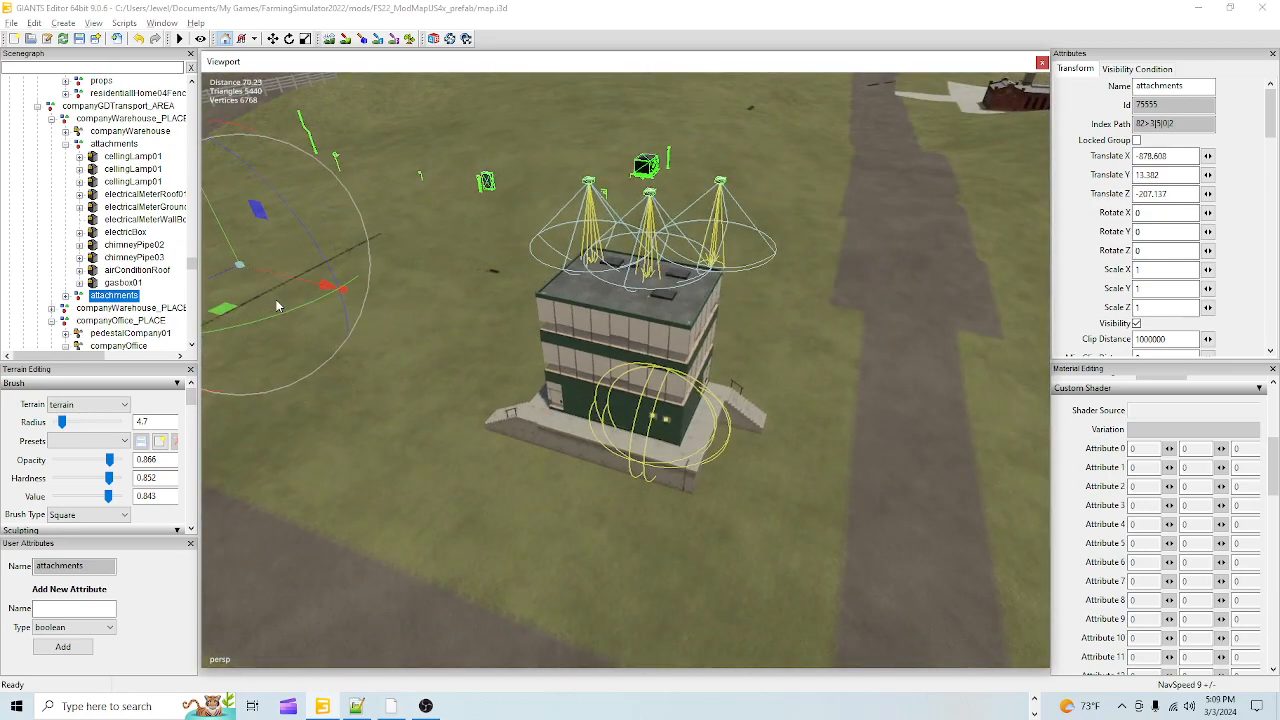
left_click_drag(221, 236, 226, 356)
left_click_drag(425, 442, 460, 430, "alt")
scroll(494, 371, "up", 4)
left_click_drag(494, 371, 510, 310, "alt")
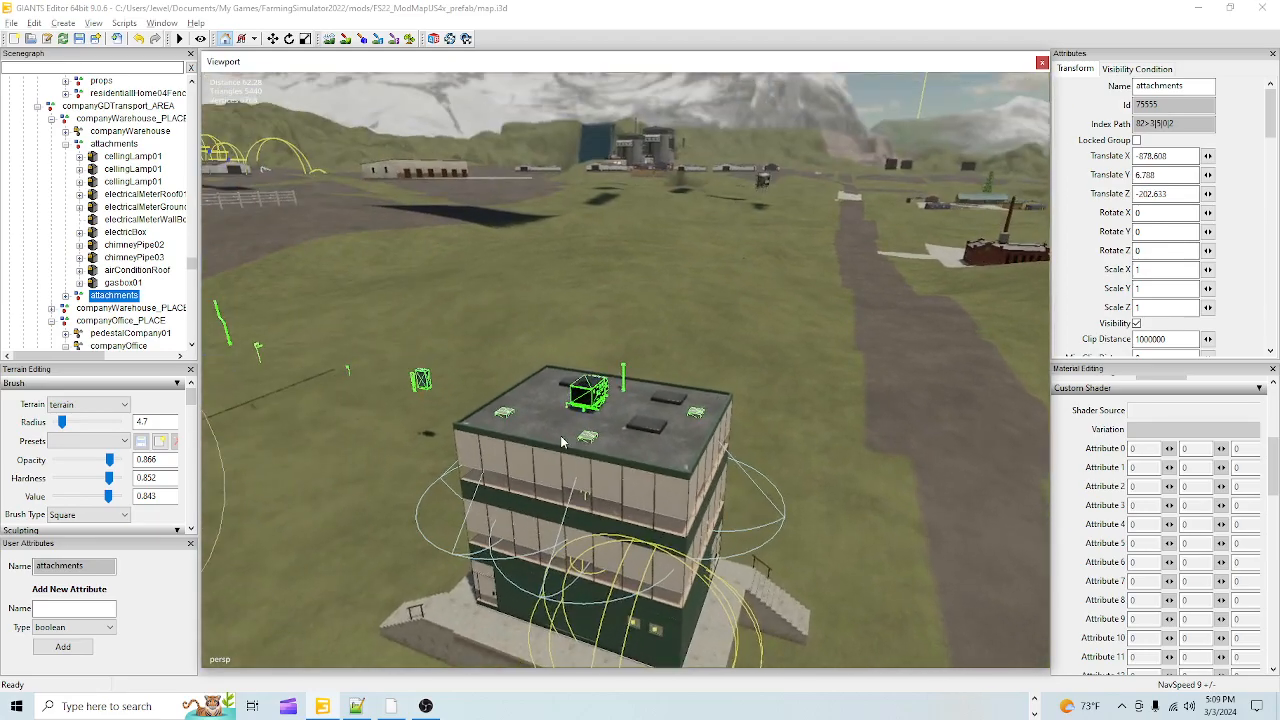
Step: Adjust the attachments group's height to about Y 6.663 against the roof surface beside the skylights
scroll(706, 430, "up", 4)
left_click_drag(570, 406, 390, 372, "alt")
scroll(690, 420, "up", 8)
scroll(620, 346, "up", 3)
left_click_drag(617, 351, 793, 309, "alt")
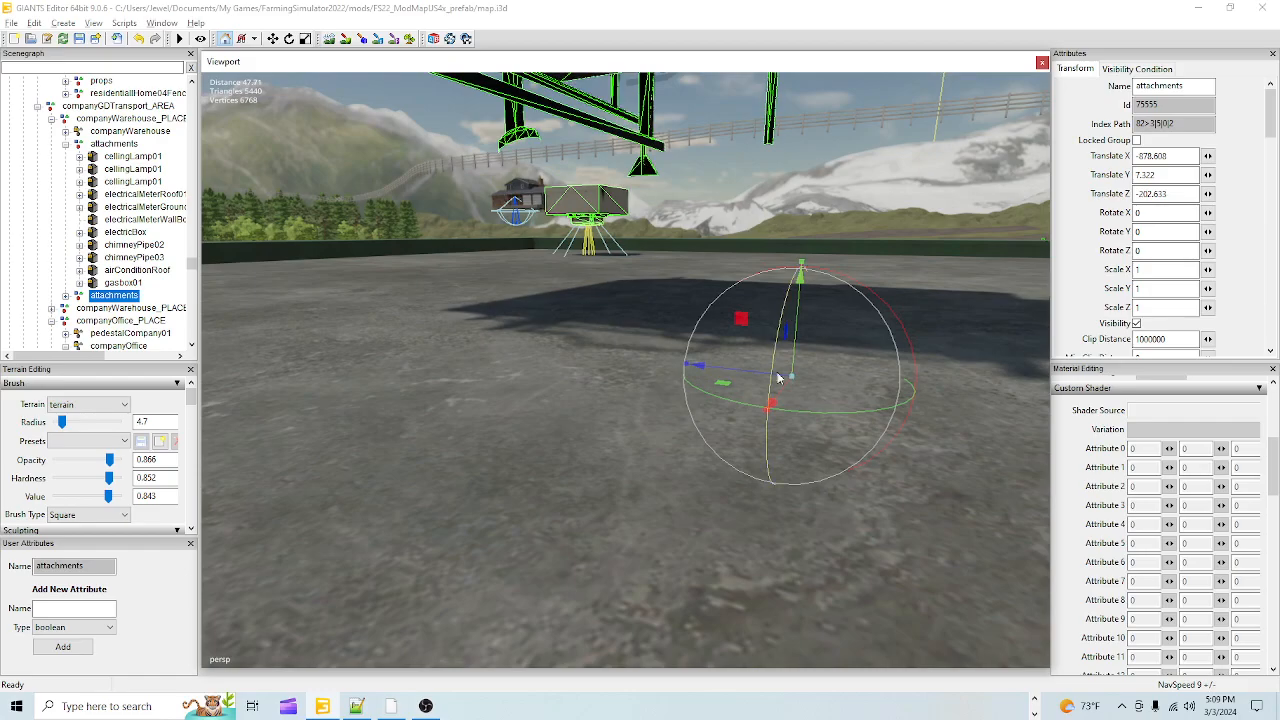
left_click_drag(785, 354, 682, 423, "alt")
scroll(677, 400, "up", 3)
scroll(675, 396, "up", 2)
left_click_drag(682, 378, 643, 449, "alt")
scroll(645, 417, "down", 3)
scroll(643, 449, "down", 2)
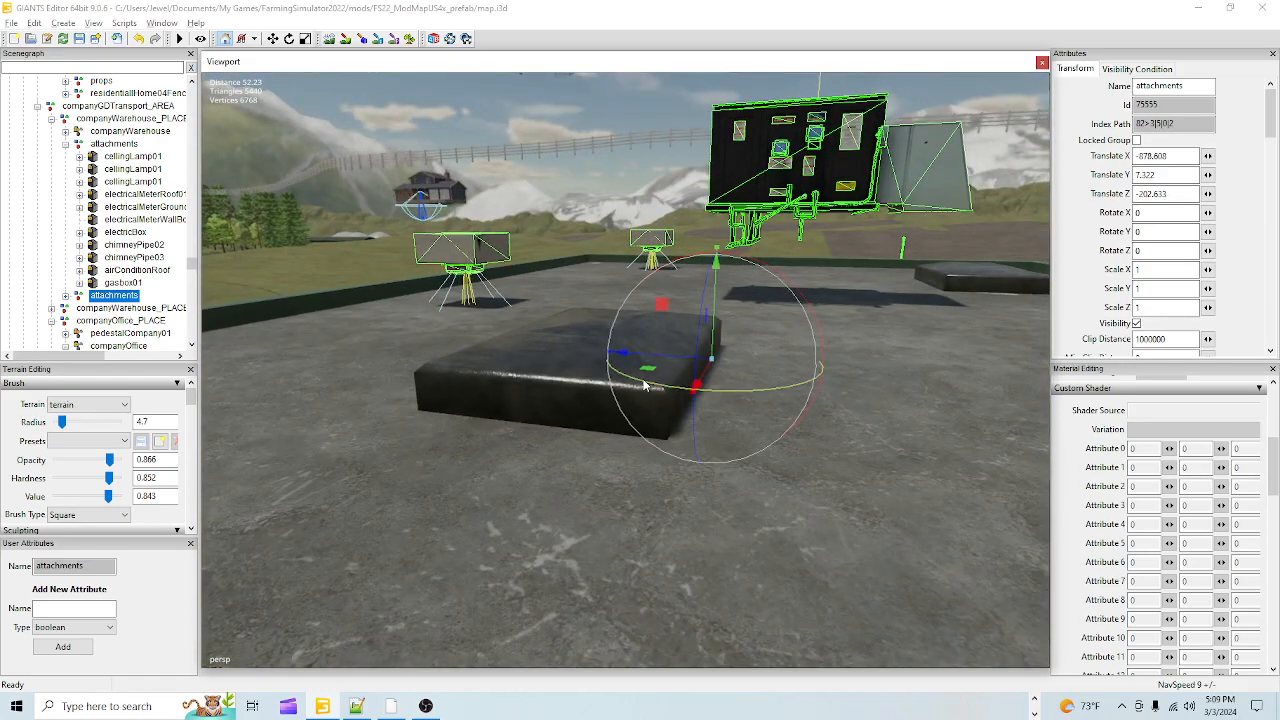
left_click_drag(716, 313, 715, 321)
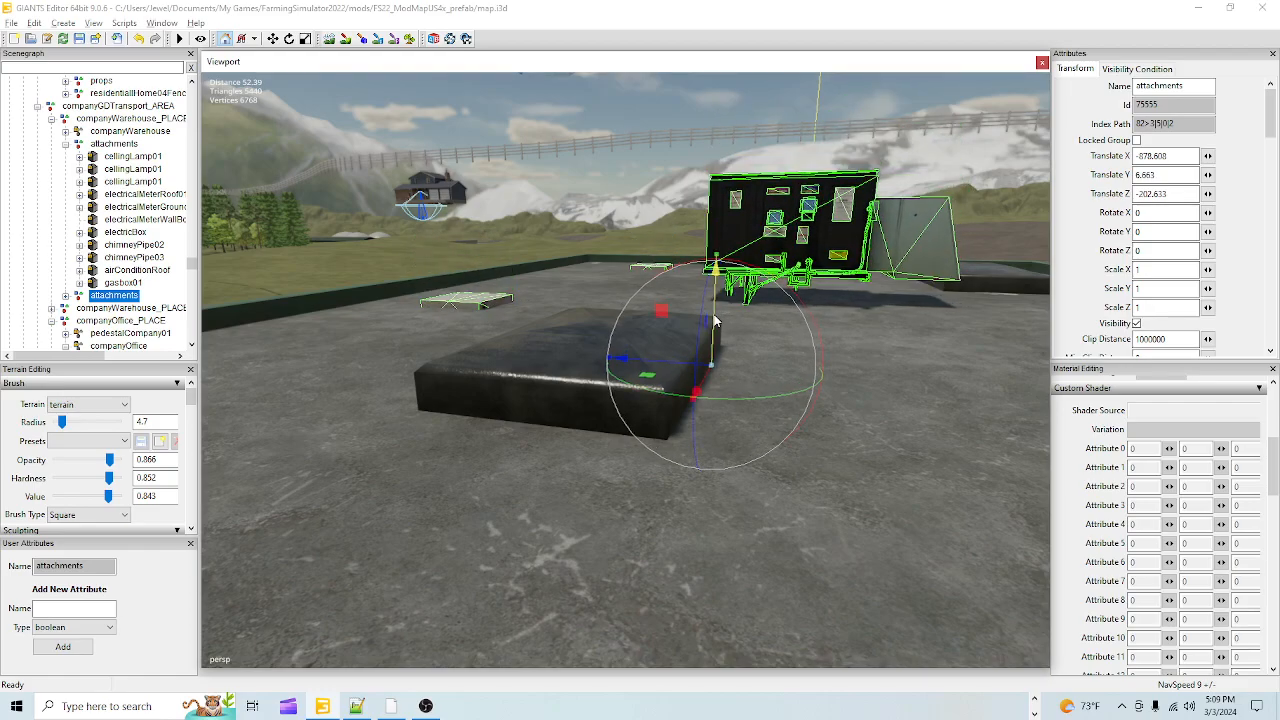
Step: Raise the attachments group to about Y 6.722 so the lamps meet the ceiling inside the top storey
left_click_drag(706, 412, 574, 414, "alt")
middle_click_drag(574, 414, 611, 396, "alt")
left_click_drag(611, 396, 722, 414, "alt")
left_click_drag(617, 481, 742, 384, "alt")
left_click_drag(291, 540, 292, 533)
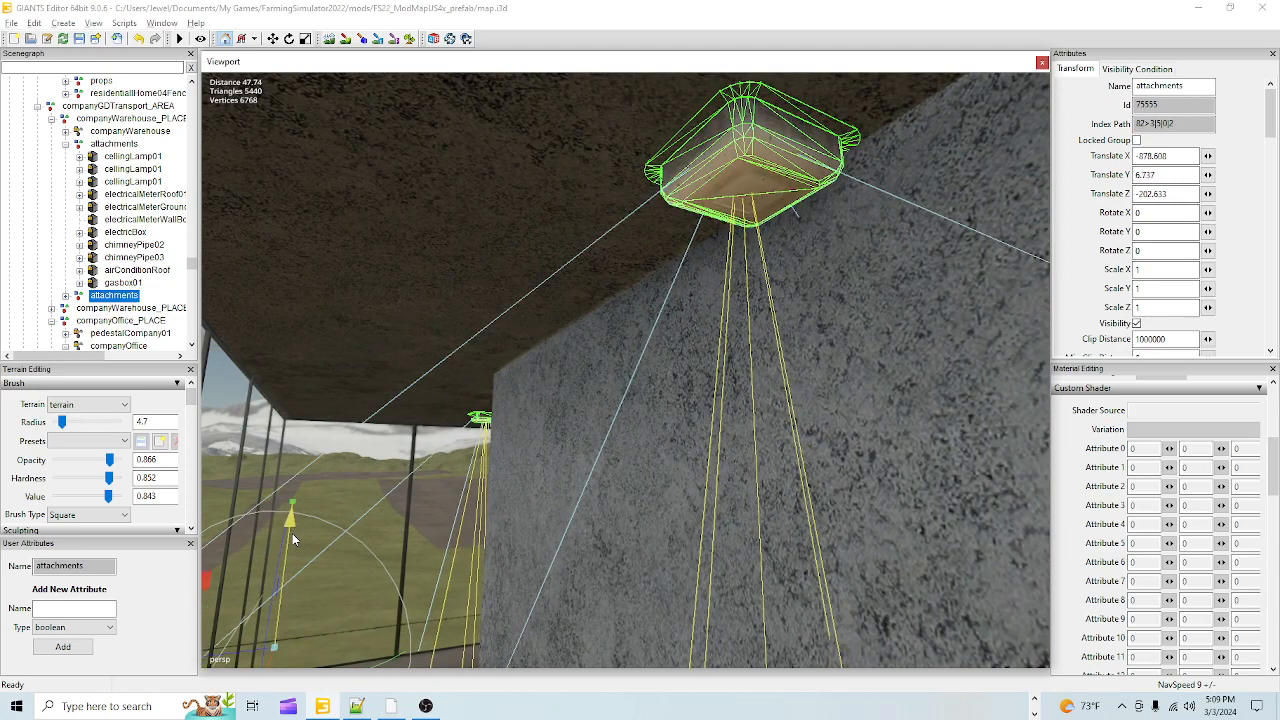
left_click_drag(292, 533, 285, 532)
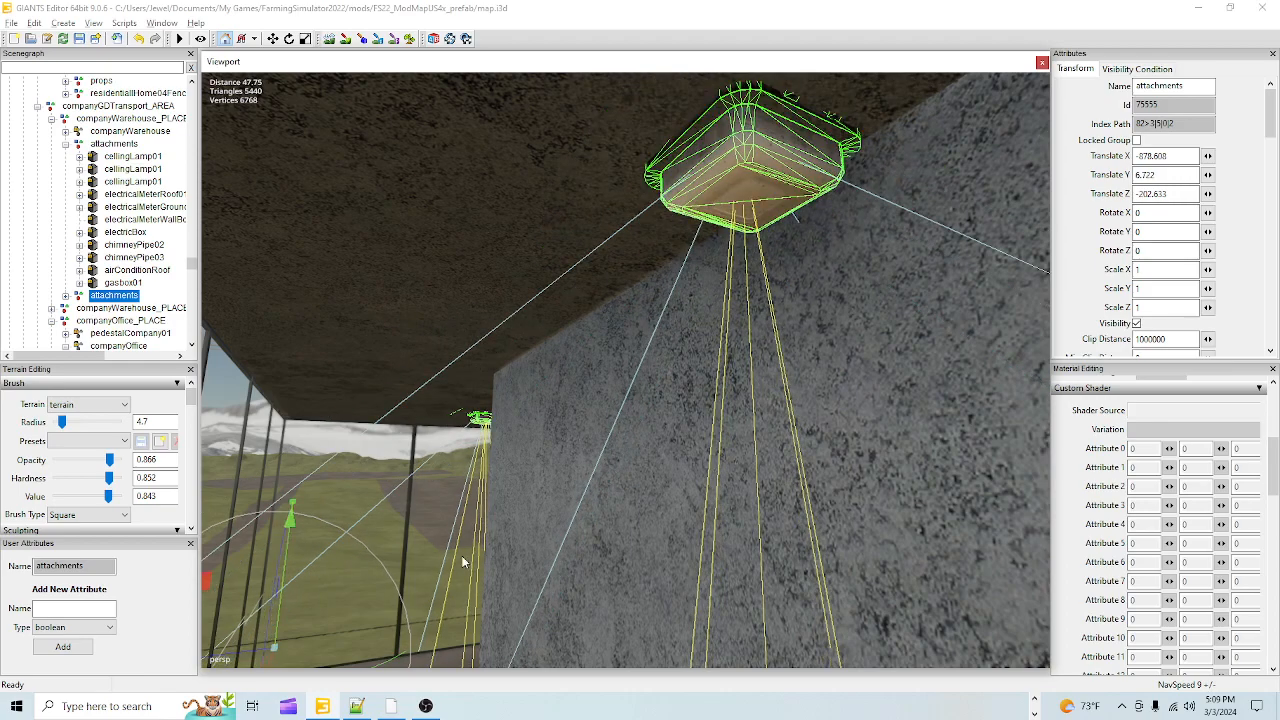
Step: Shift the attachments group to about Z -201.958 so the ceiling lamps sit farther from the interior wall
left_click_drag(530, 541, 415, 585, "alt")
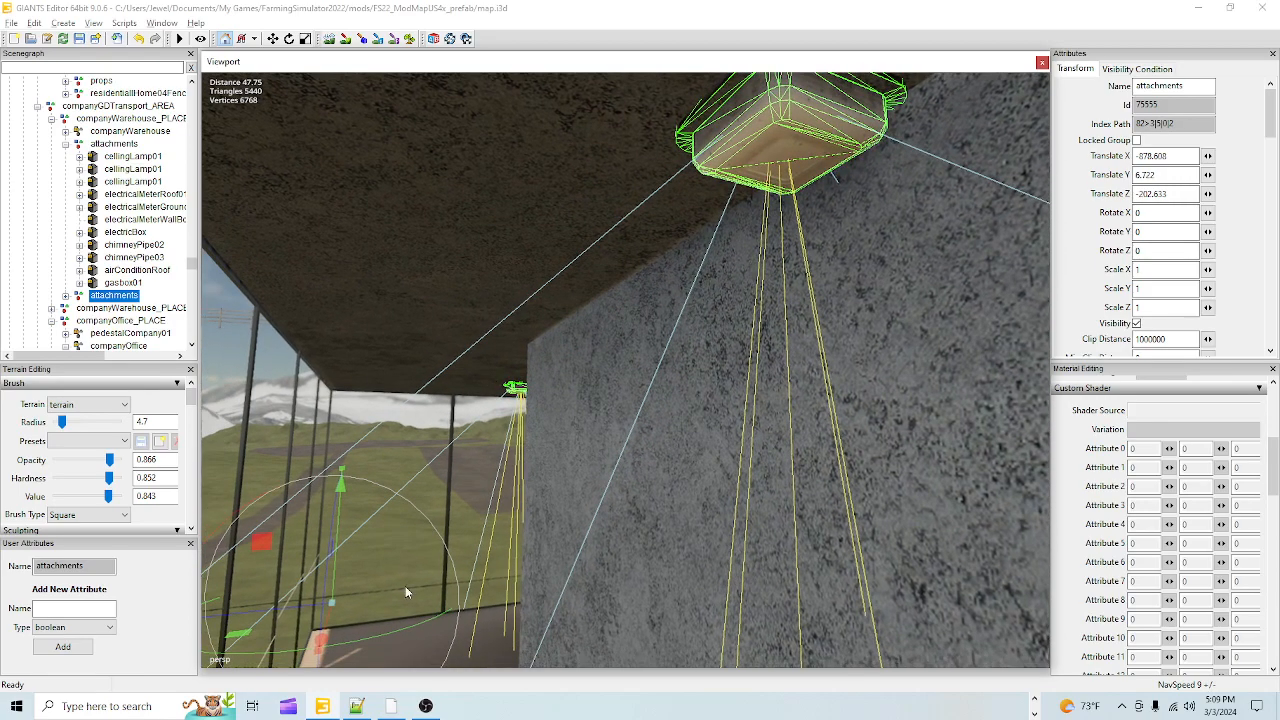
left_click_drag(262, 613, 256, 613)
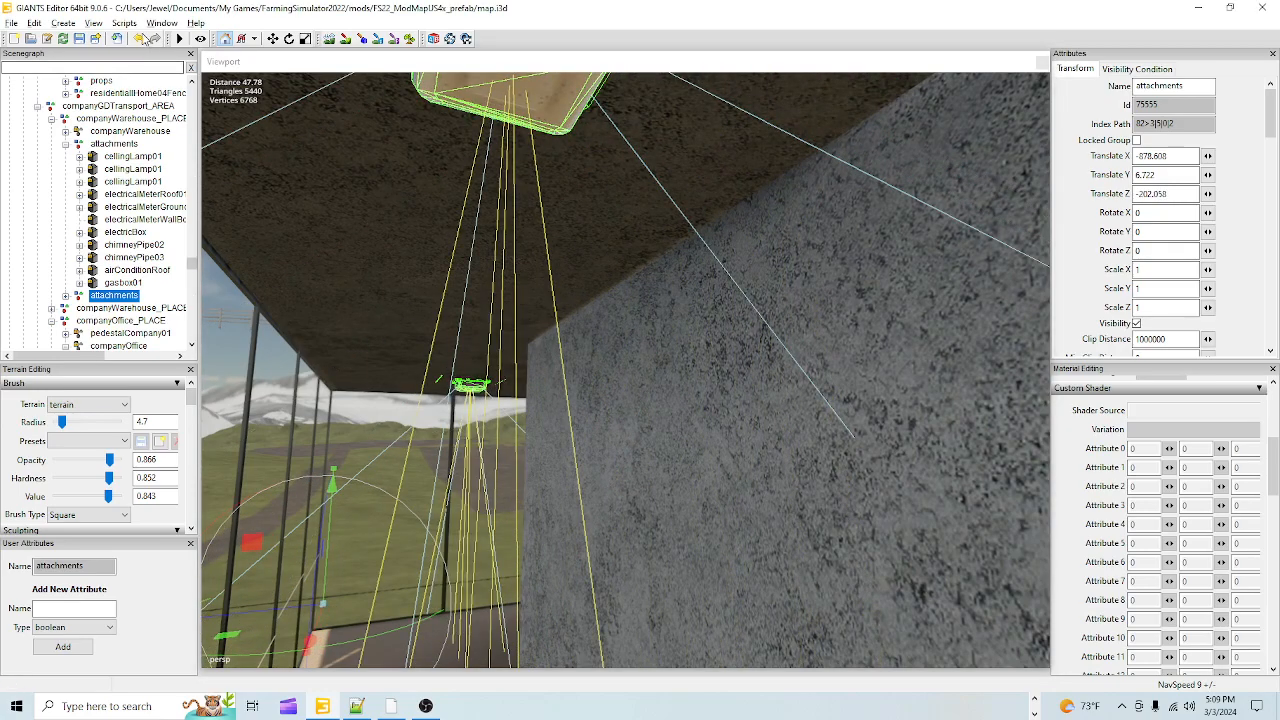
left_click(141, 37)
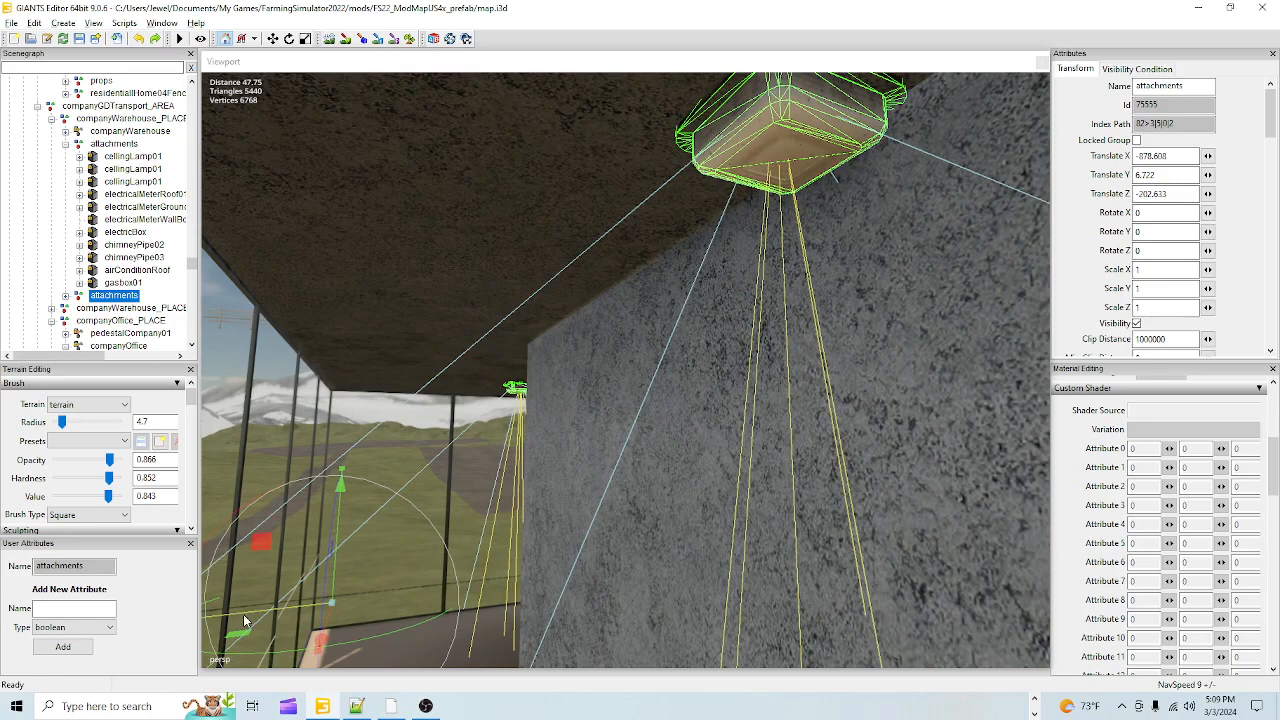
left_click_drag(243, 614, 236, 622)
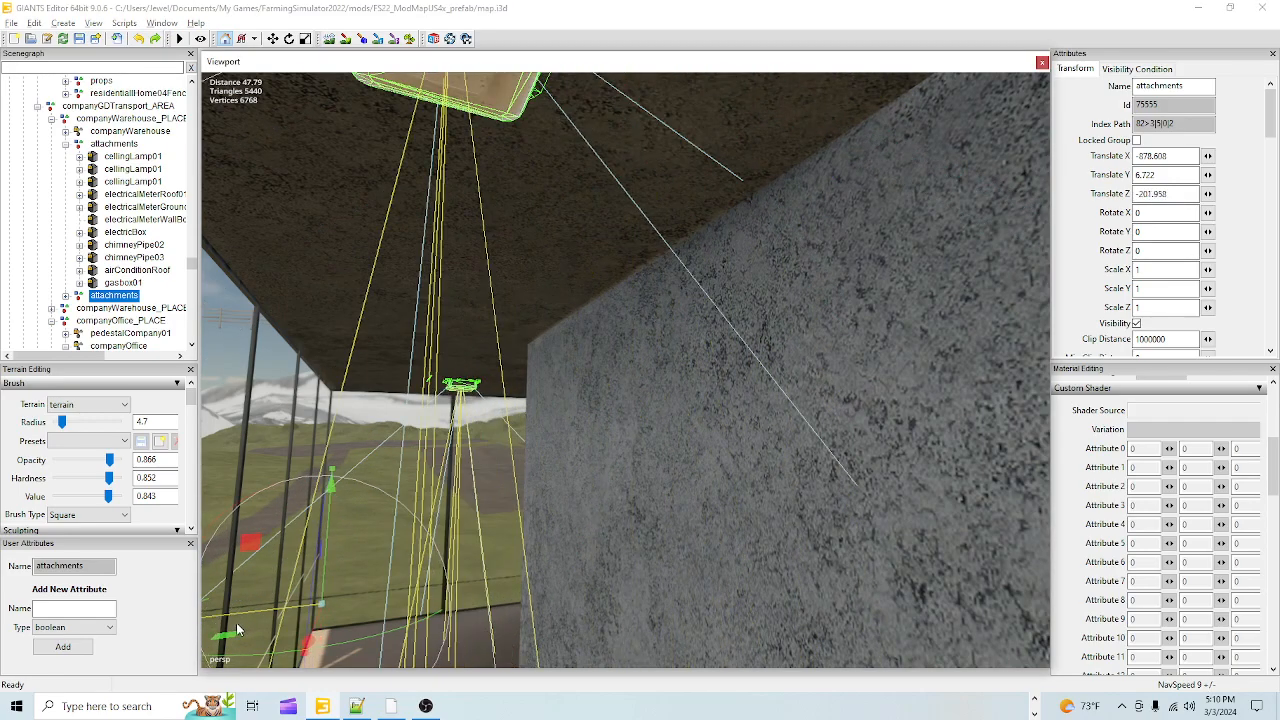
Step: Check how the ceiling lamp sits against the ceiling and inner wall of the top storey
scroll(582, 504, "down", 3)
left_click_drag(582, 504, 646, 490, "alt")
scroll(566, 548, "down", 5)
scroll(586, 519, "up", 3)
left_click_drag(590, 521, 672, 594, "alt")
scroll(603, 506, "up", 1)
scroll(603, 504, "up", 2)
left_click_drag(614, 480, 260, 406, "alt")
scroll(479, 452, "up", 4)
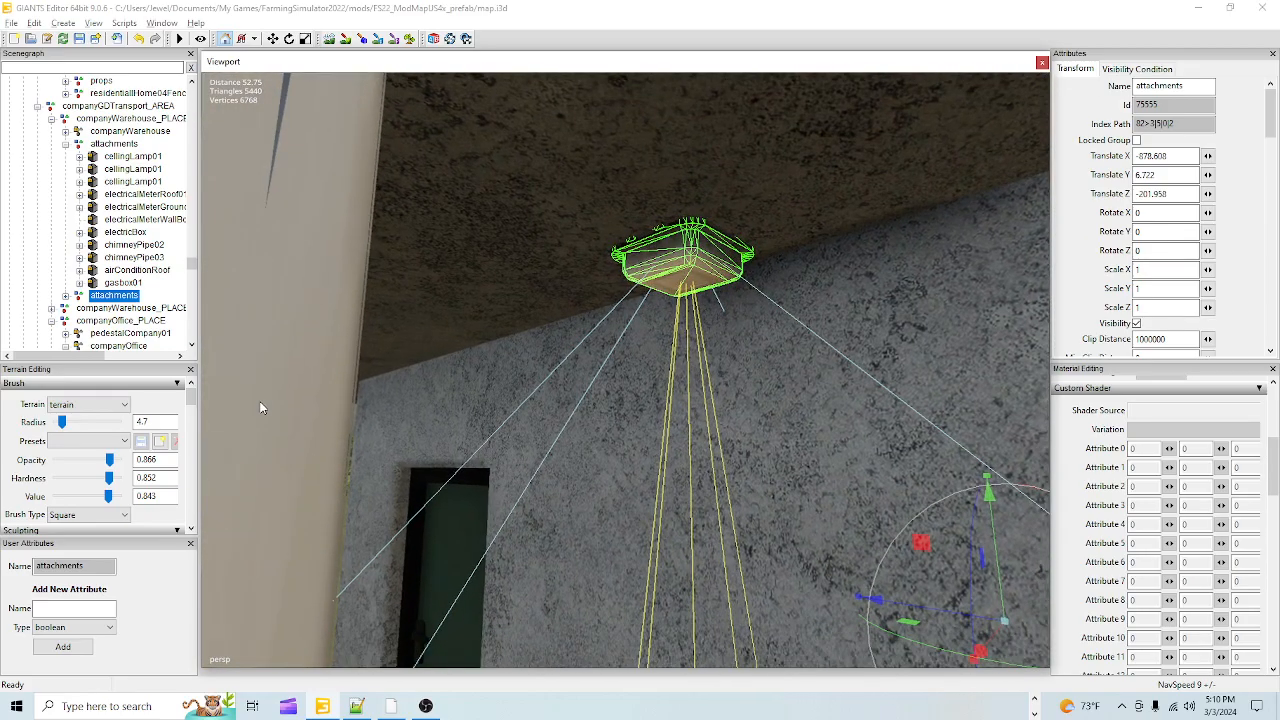
scroll(702, 499, "down", 4)
left_click_drag(703, 500, 766, 645, "alt")
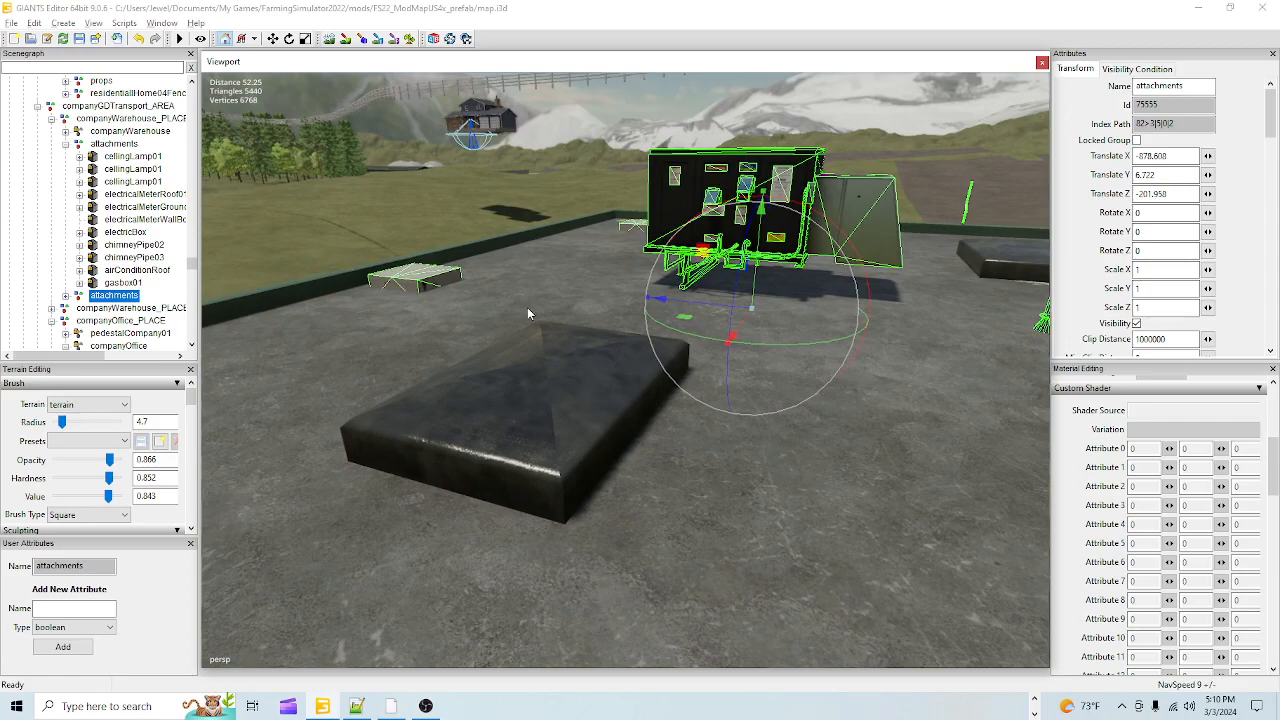
Step: Examine the lamp housings and the air conditioner's supports on the roof, comparing them with the room below
left_click_drag(591, 475, 680, 510, "alt")
scroll(554, 437, "up", 3)
scroll(639, 427, "down", 4)
scroll(640, 433, "down", 2)
left_click_drag(636, 412, 804, 408, "alt")
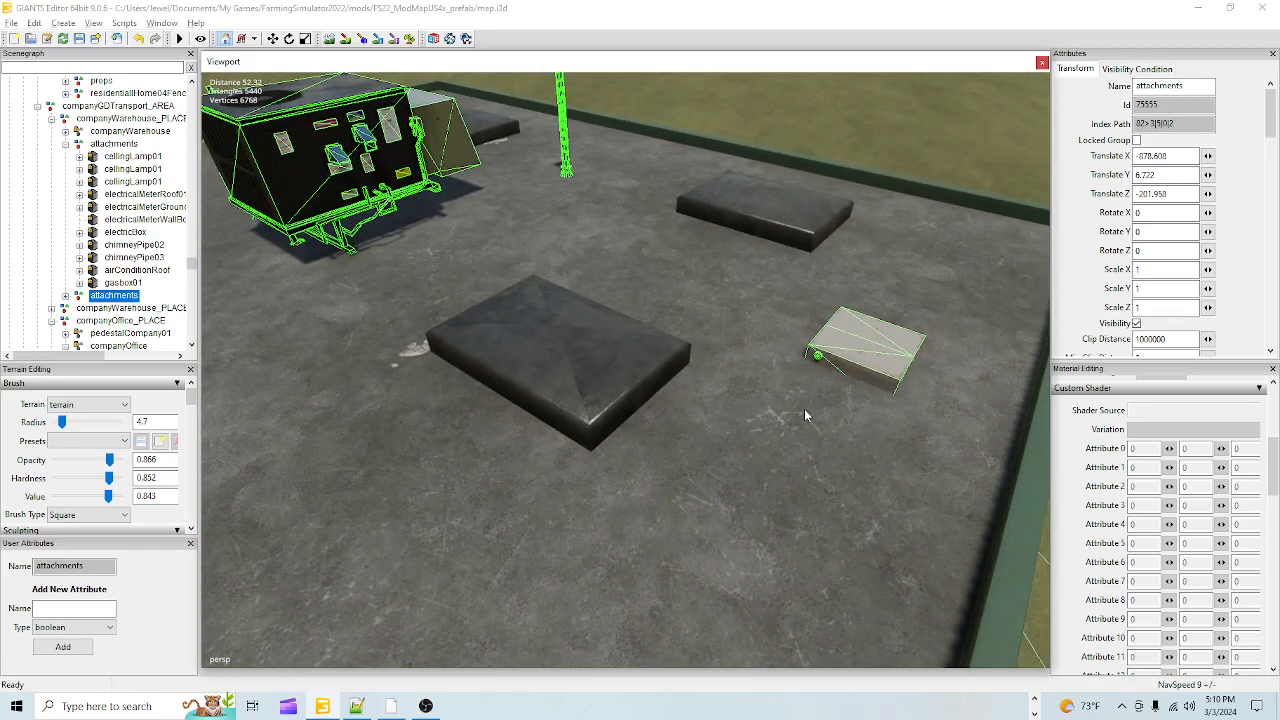
left_click_drag(772, 457, 466, 385, "alt")
scroll(668, 403, "up", 4)
scroll(488, 425, "down", 4)
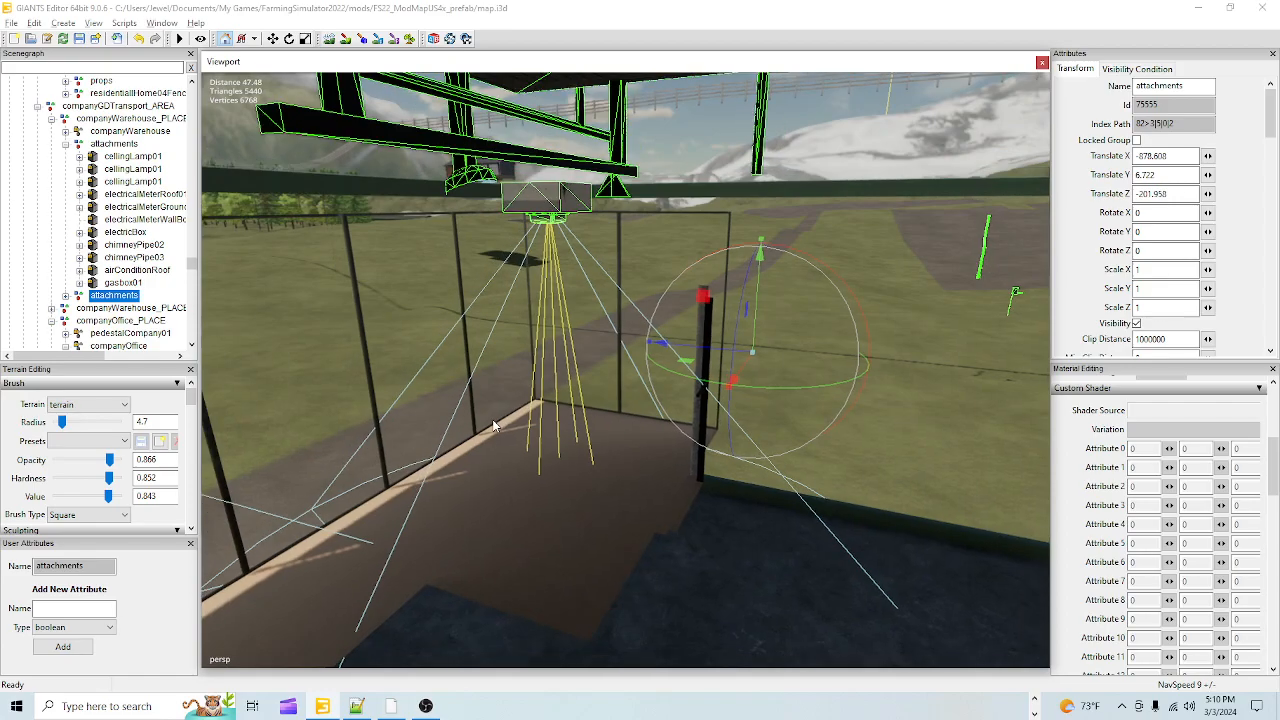
scroll(487, 425, "up", 4)
scroll(487, 423, "up", 2)
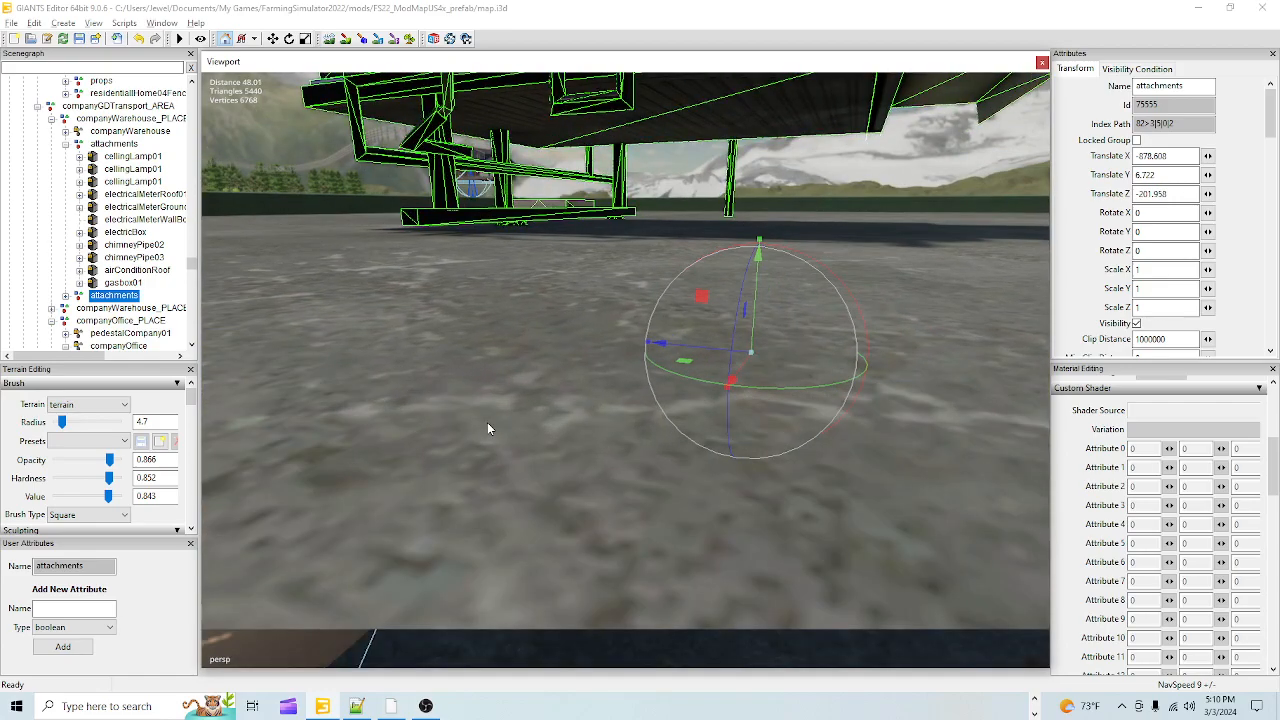
scroll(488, 429, "down", 3)
left_click_drag(691, 387, 592, 533, "alt")
scroll(592, 533, "up", 3)
left_click_drag(794, 376, 230, 476, "alt")
Step: Move the gas box onto the office's green rear wall above the ground-floor windows, at about X 40.366, Z -11.487
right_click_drag(561, 371, 547, 477, "alt")
left_click(641, 491)
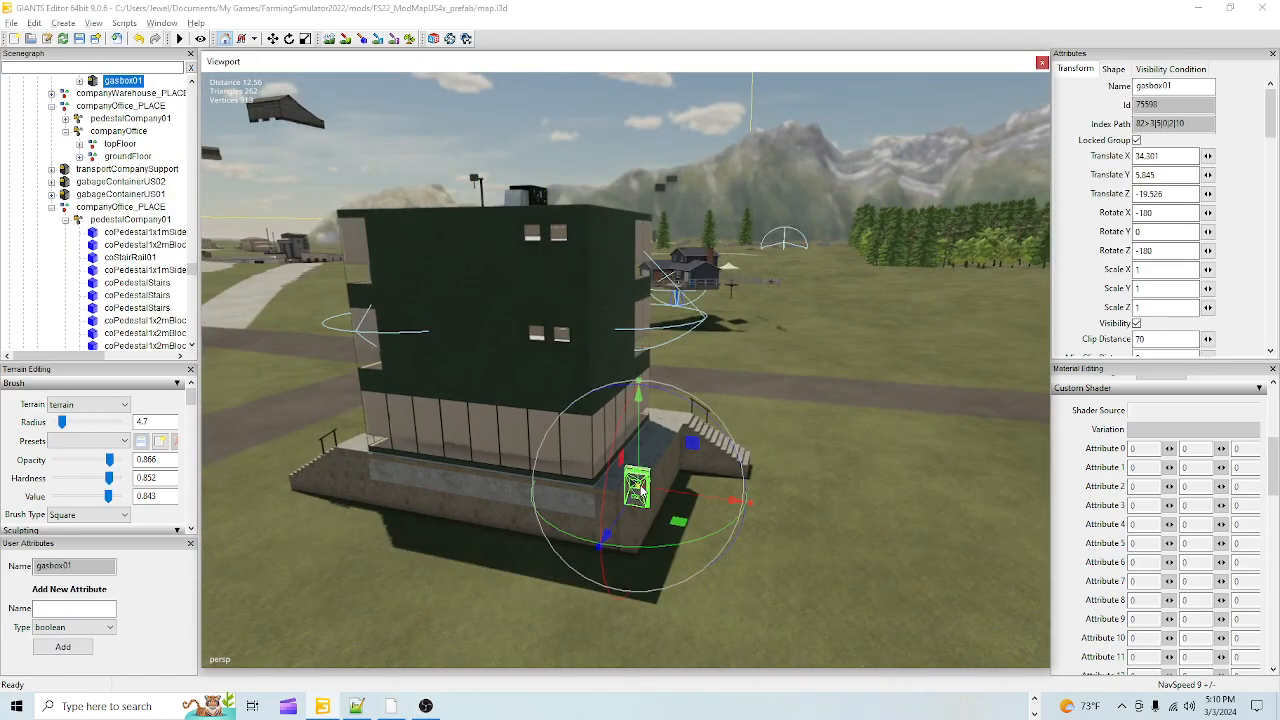
left_click_drag(675, 500, 672, 333)
left_click_drag(658, 386, 602, 412)
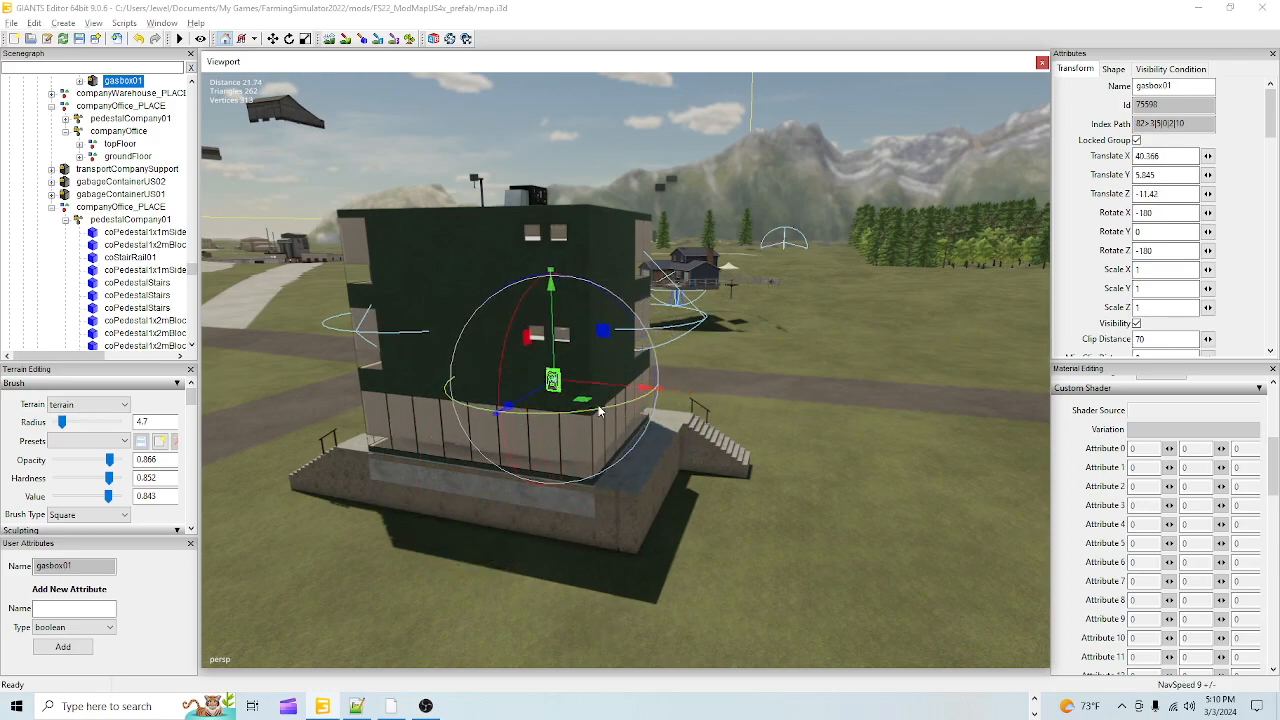
mouse_move(529, 396)
left_mouse_down()
mouse_move(555, 386)
mouse_move(534, 402)
left_mouse_up()
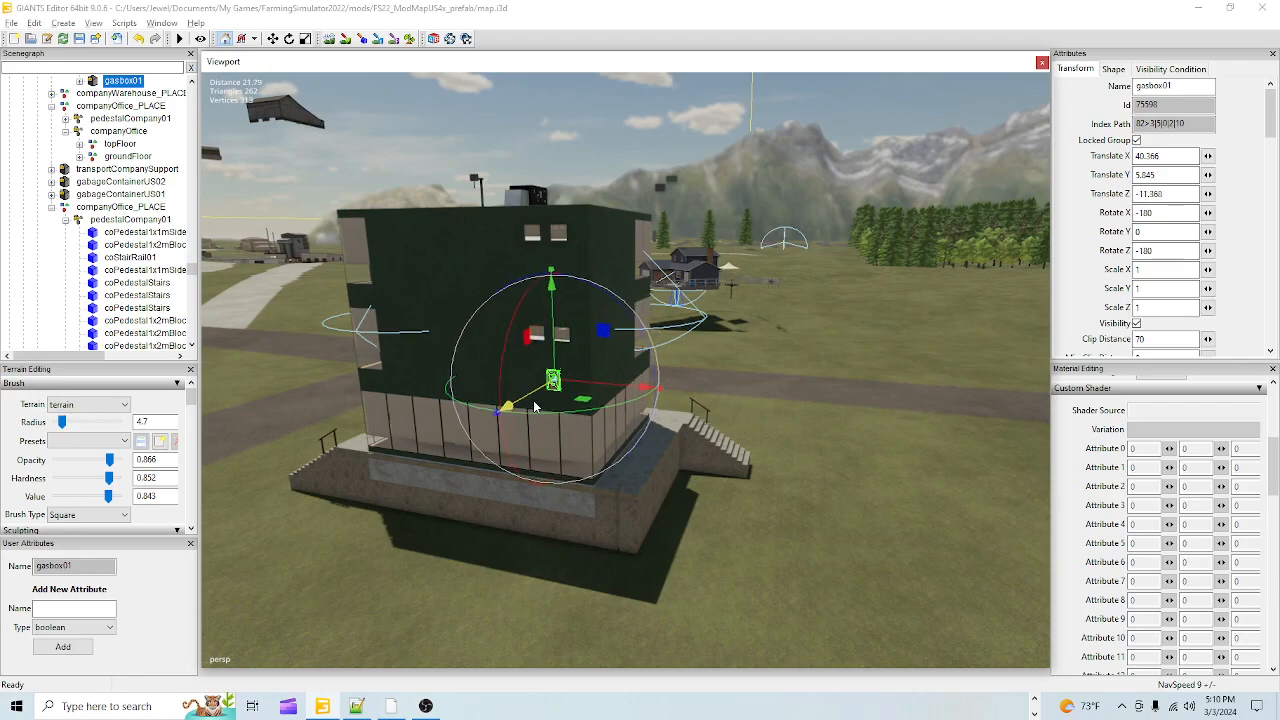
right_click_drag(583, 489, 717, 334, "alt")
left_click_drag(717, 334, 530, 390, "alt")
mouse_move(617, 385)
left_mouse_down()
mouse_move(550, 398)
mouse_move(604, 384)
left_mouse_up()
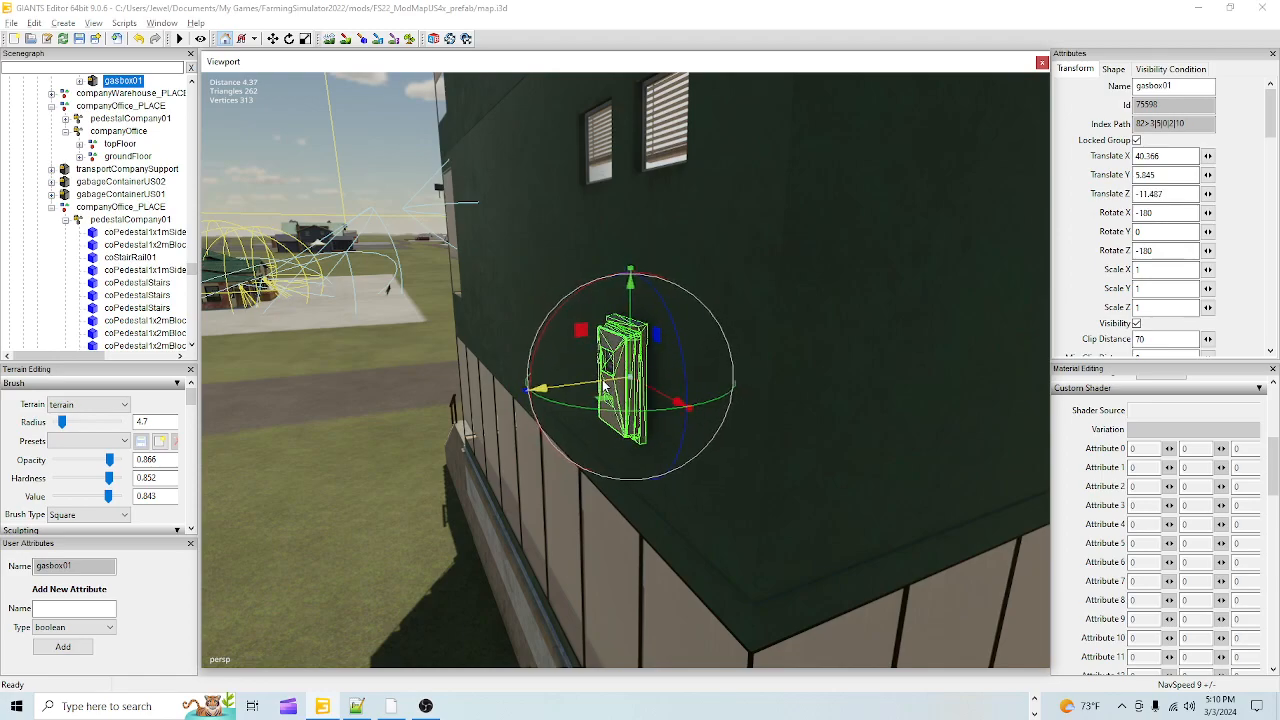
Step: Select the electric box standing out in the grass next to the ground electrical meter
right_click_drag(778, 376, 620, 431, "alt")
left_click_drag(620, 431, 866, 463, "alt")
right_click_drag(866, 463, 415, 644, "alt")
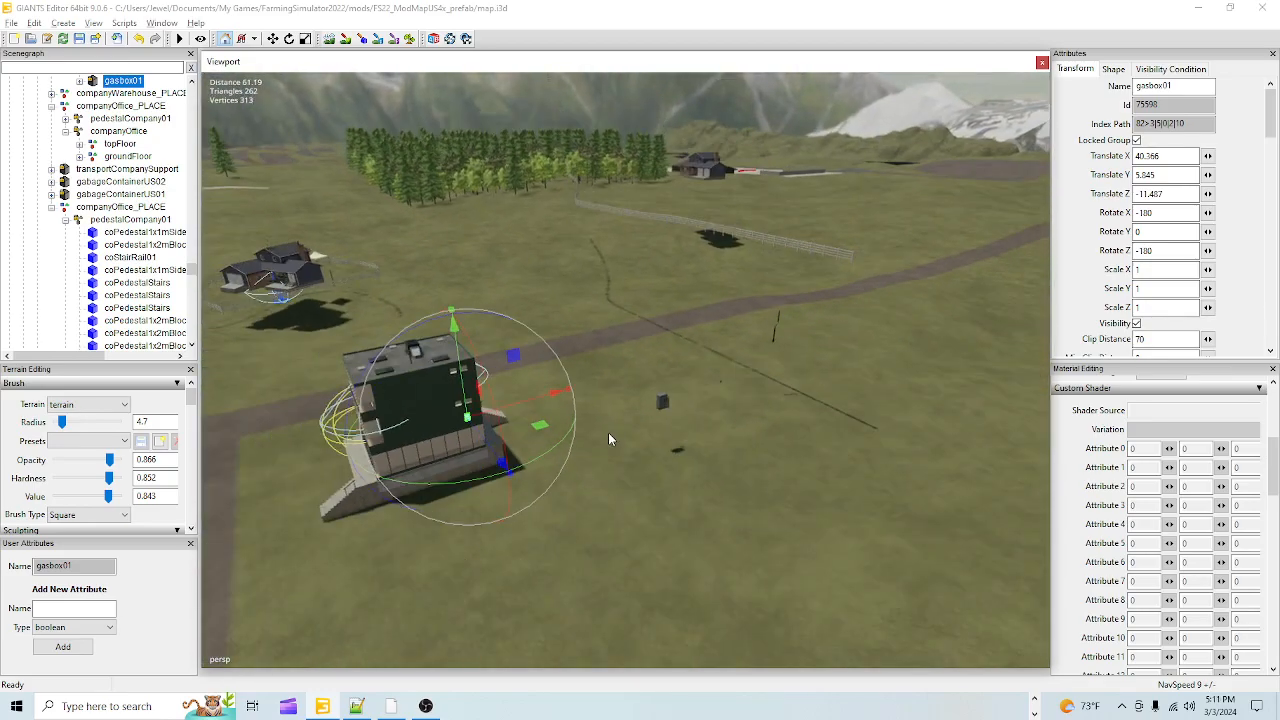
left_click(662, 407)
right_click_drag(662, 407, 857, 378, "alt")
left_click_drag(857, 378, 980, 412, "alt")
right_click_drag(453, 509, 468, 454, "alt")
left_click_drag(468, 454, 584, 482, "alt")
right_click_drag(584, 482, 587, 431, "alt")
left_click_drag(587, 431, 460, 369, "alt")
right_click_drag(460, 369, 489, 380, "alt")
left_click_drag(489, 380, 587, 432, "alt")
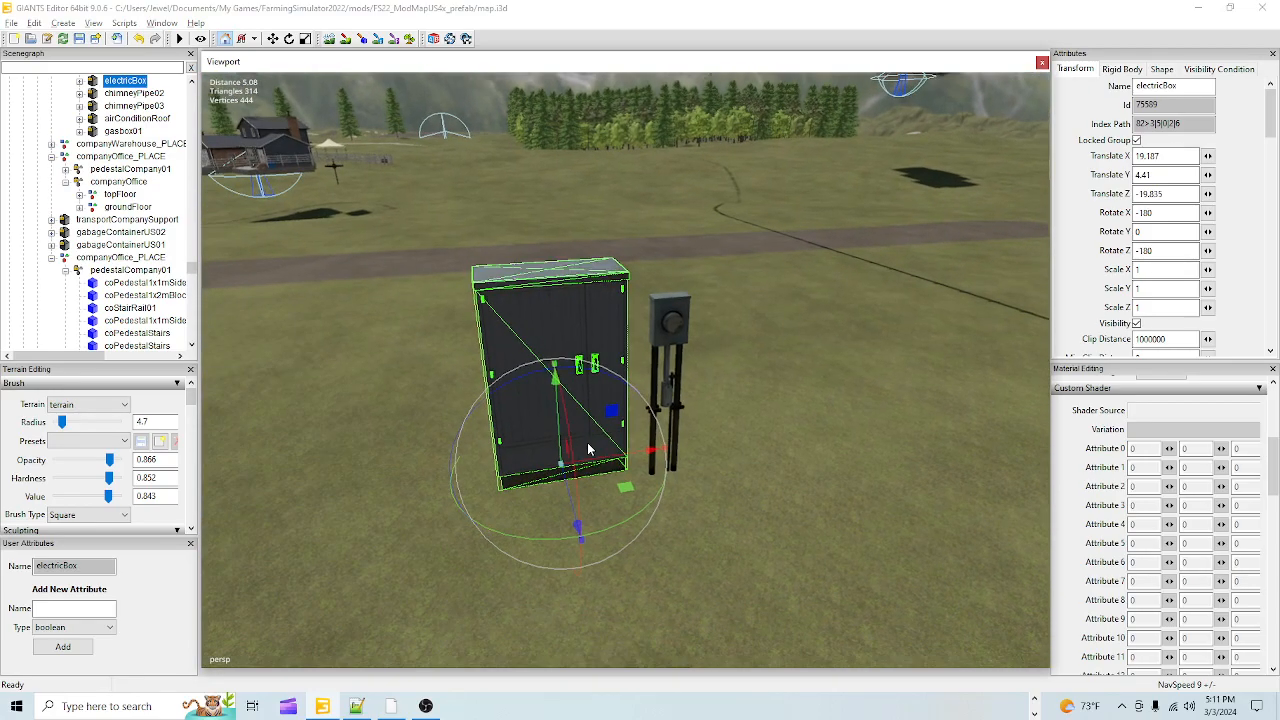
scroll(60, 187, "up", 1)
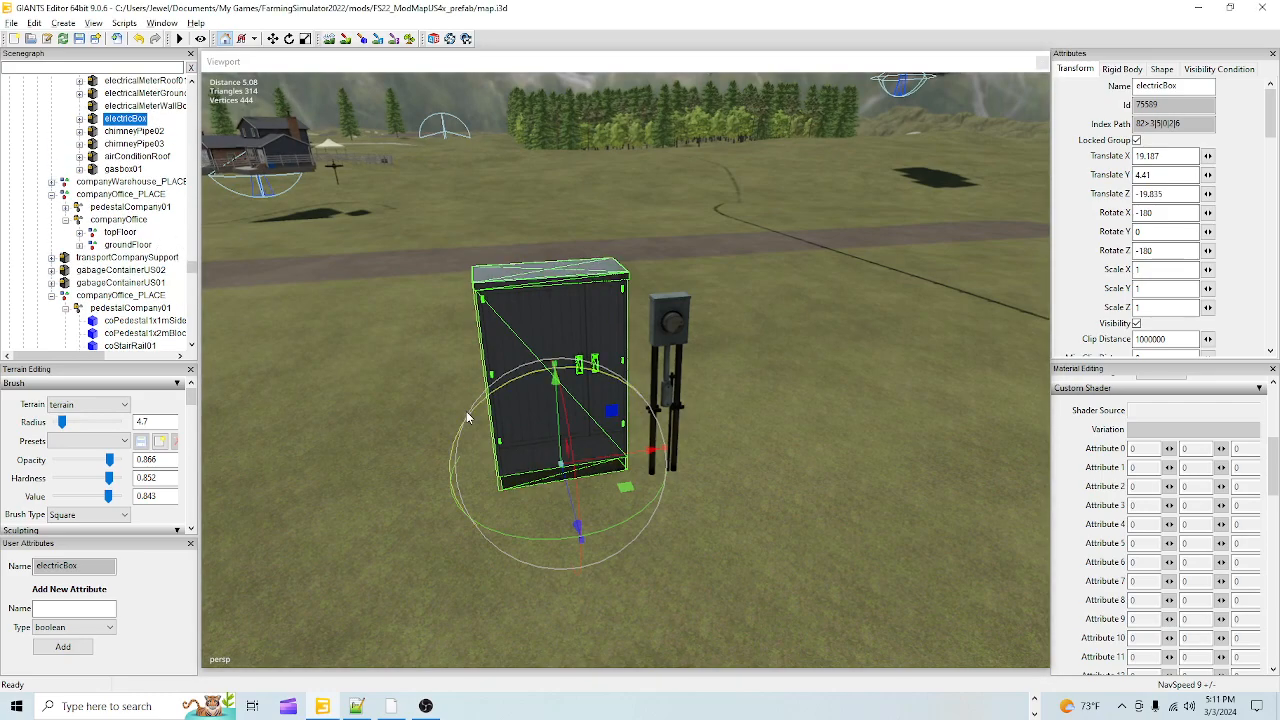
Step: Move the electric box to the corner of the office's concrete pedestal, at about X 34.618, Y 1.035, Z -11.86
left_click_drag(615, 460, 262, 488)
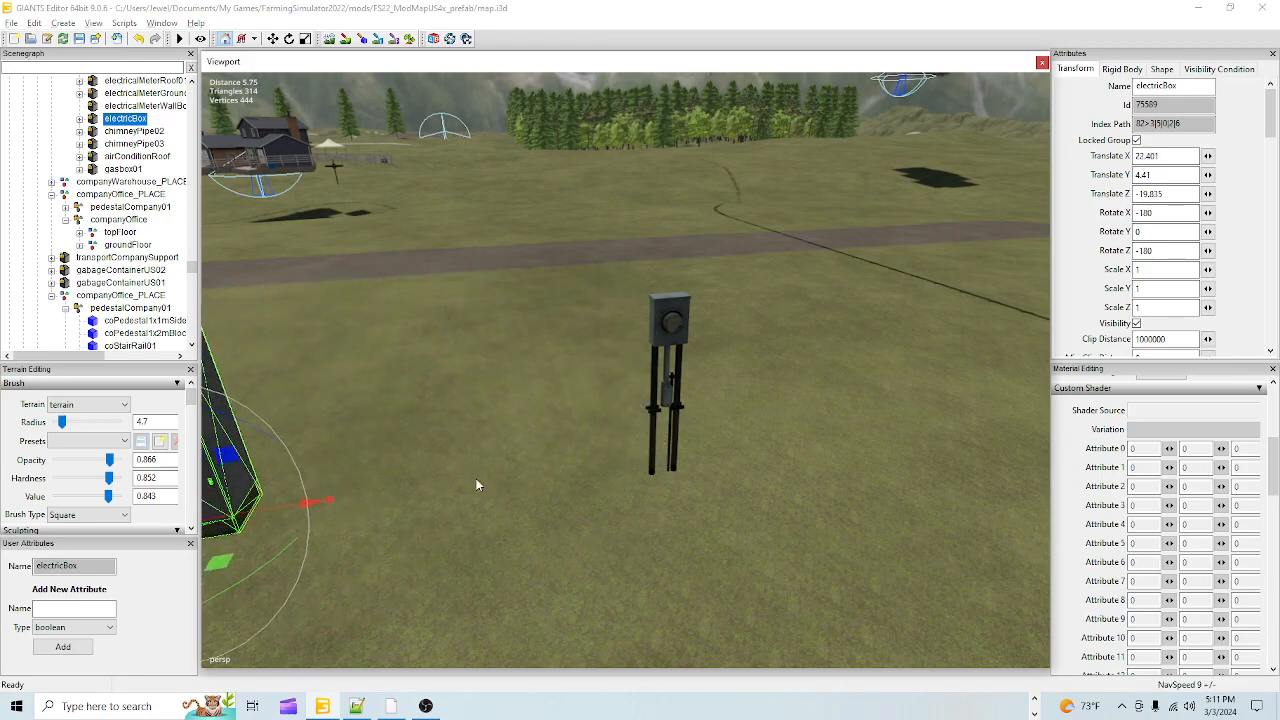
left_click_drag(483, 483, 341, 484, "alt")
left_click_drag(607, 430, 187, 378)
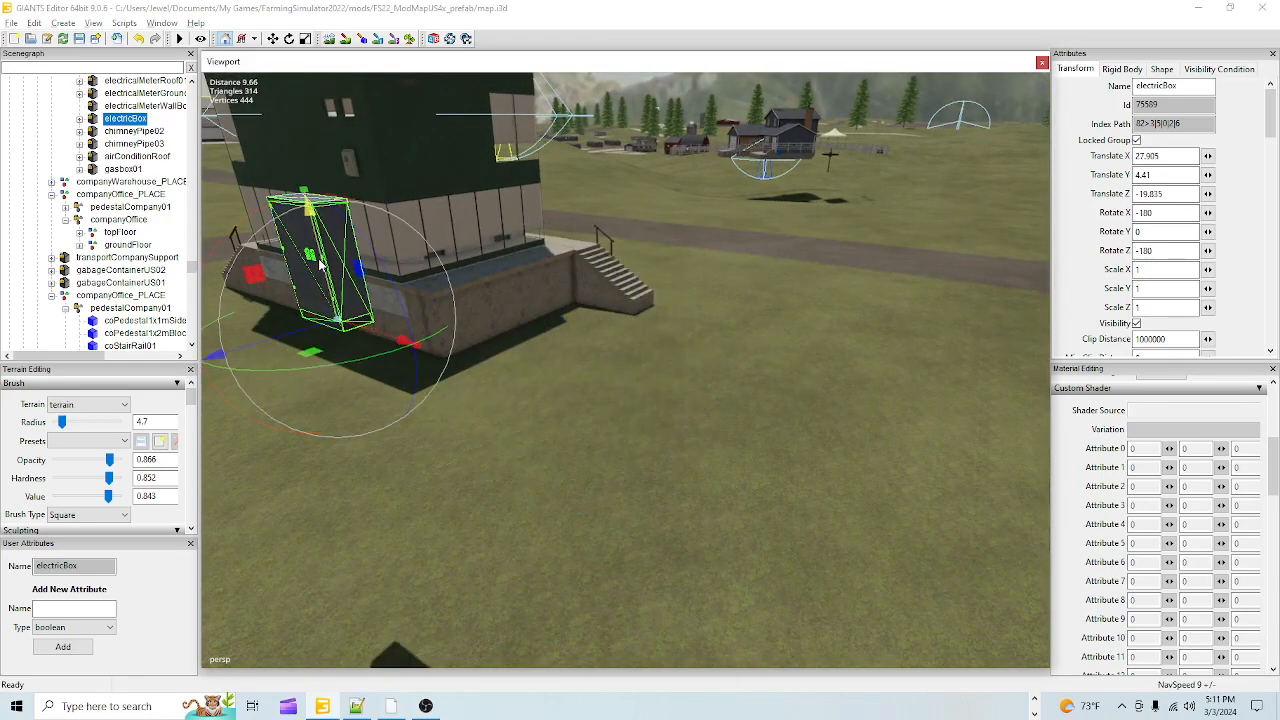
left_click_drag(323, 258, 386, 432)
left_click_drag(345, 517, 455, 338)
Step: Rotate the electric box to about -89.416 around Y and lower it beside the pedestal at about X 36.24, Y -1.644, Z -10.002
scroll(546, 397, "up", 5)
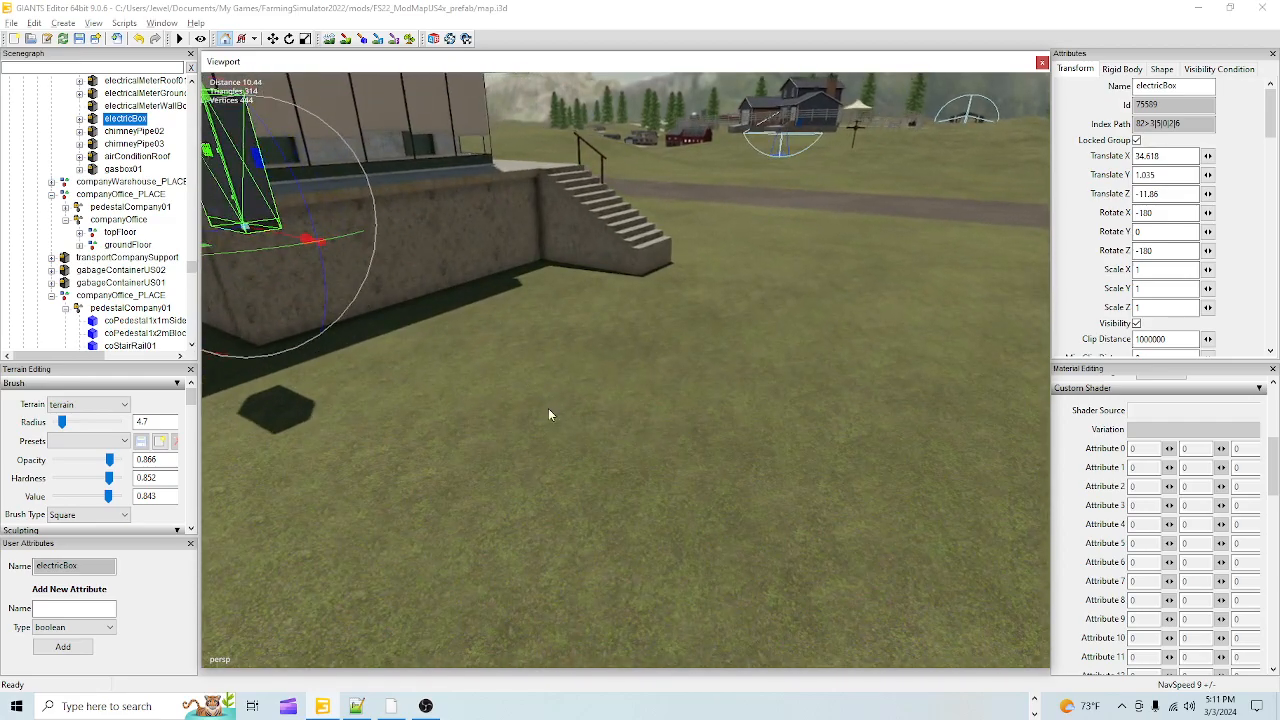
left_click_drag(546, 397, 440, 280, "alt")
scroll(523, 403, "up", 4)
left_click_drag(523, 403, 693, 441, "alt")
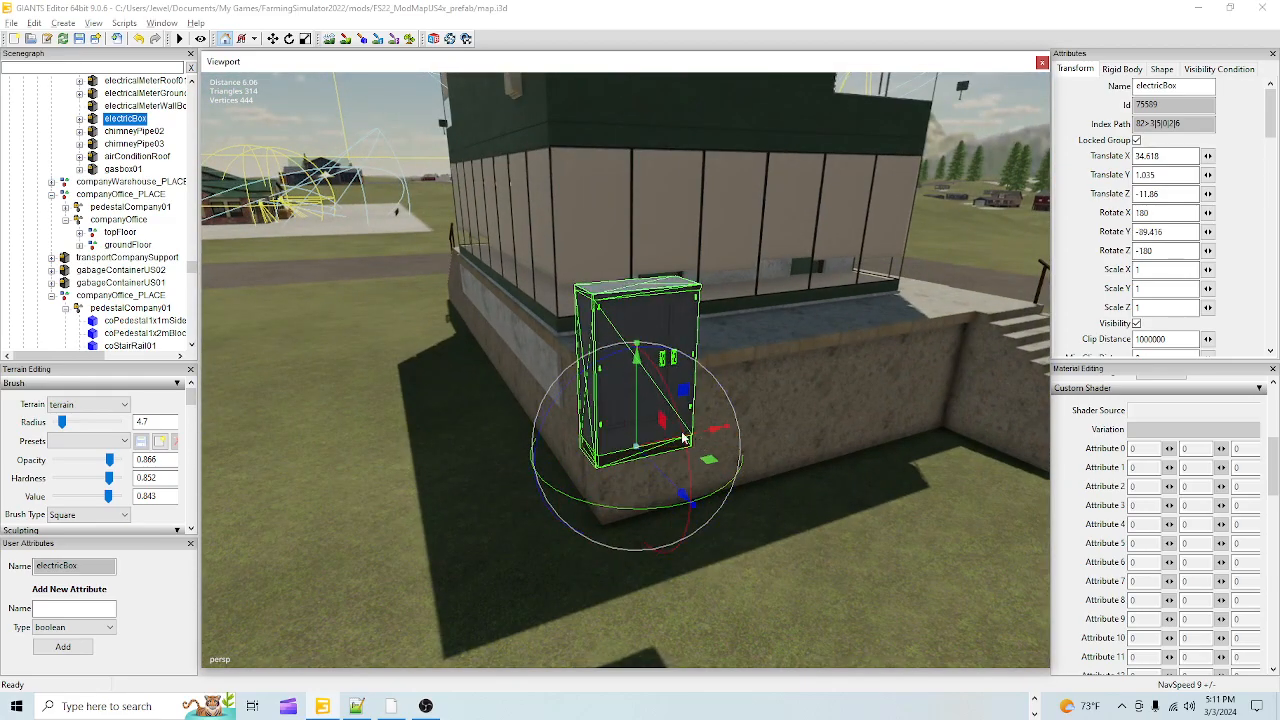
left_click_drag(636, 392, 724, 500)
left_click_drag(694, 458, 681, 489)
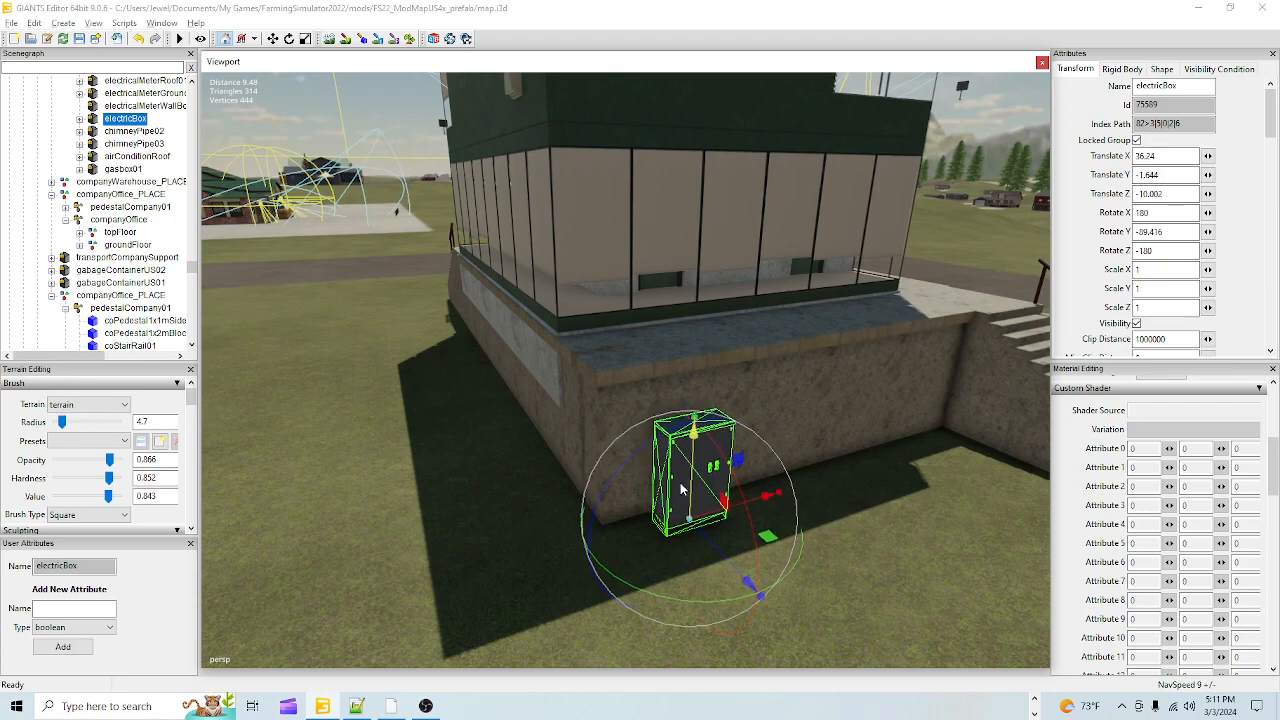
Step: Set the electric box flush against the pedestal wall at about X 36.464, Z -10, rotated to -90 around Y
scroll(652, 575, "up", 5)
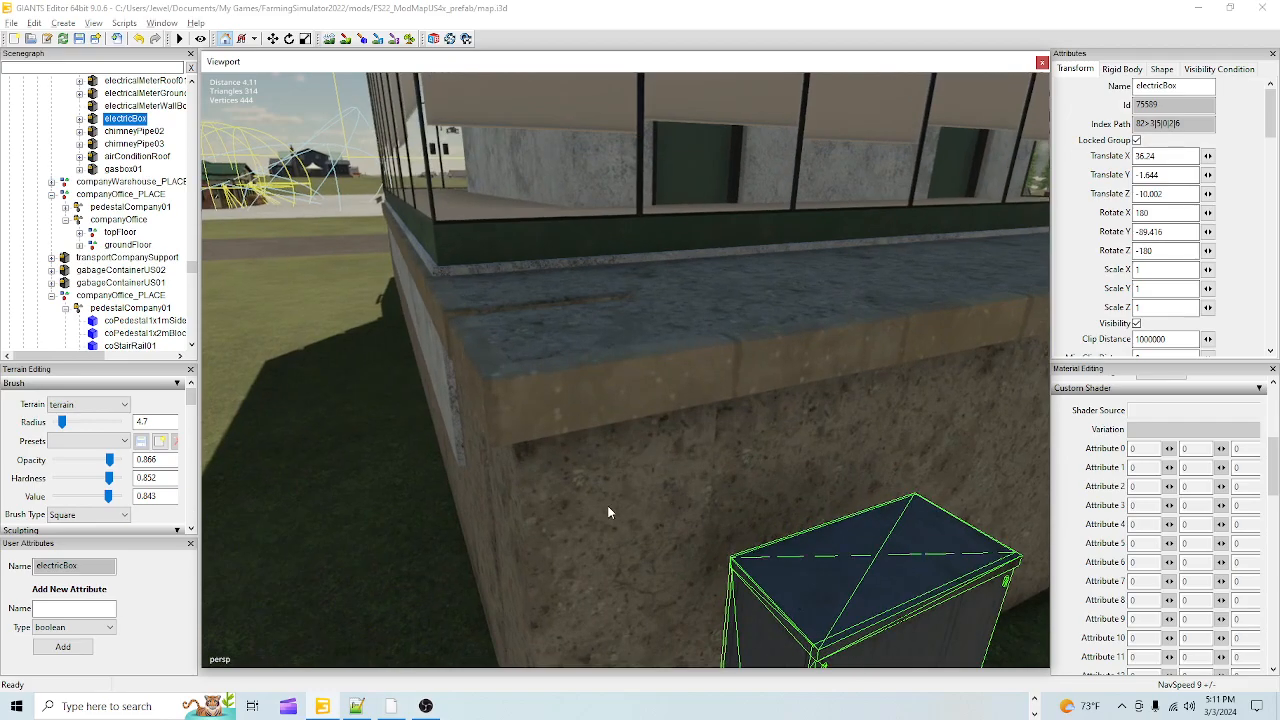
scroll(686, 541, "up", 2)
scroll(713, 537, "down", 1)
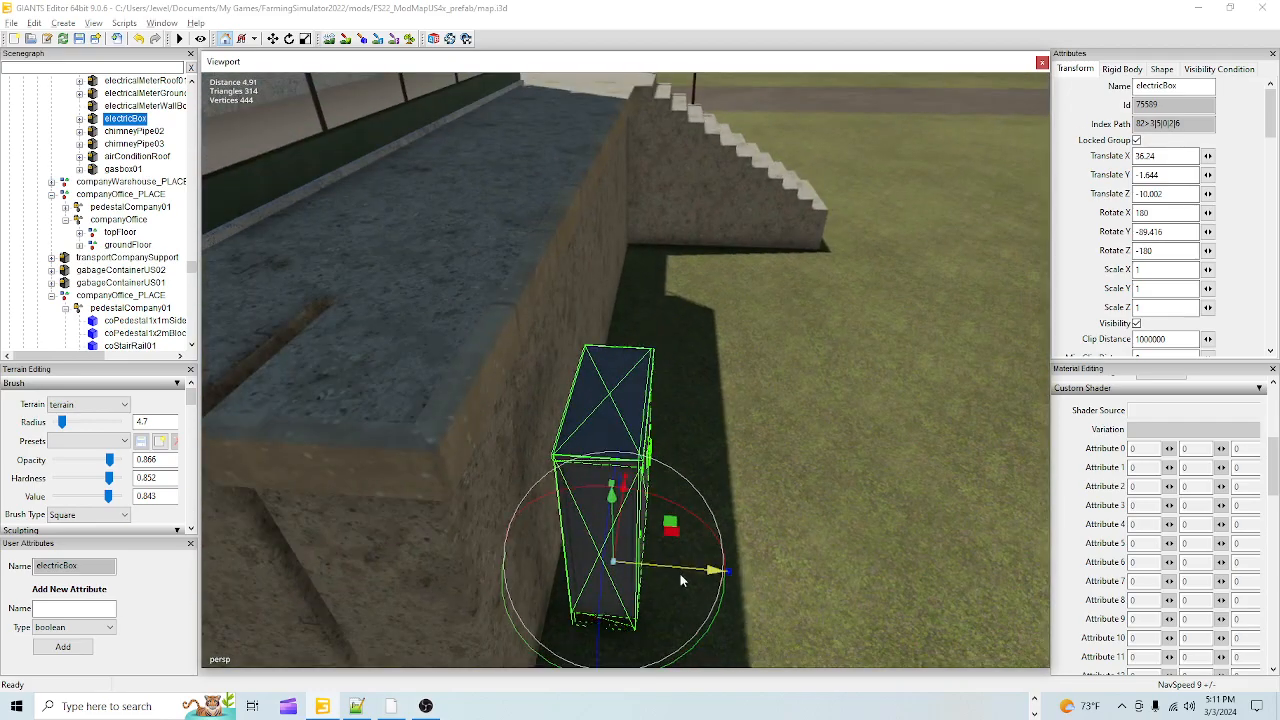
left_click_drag(683, 568, 657, 570)
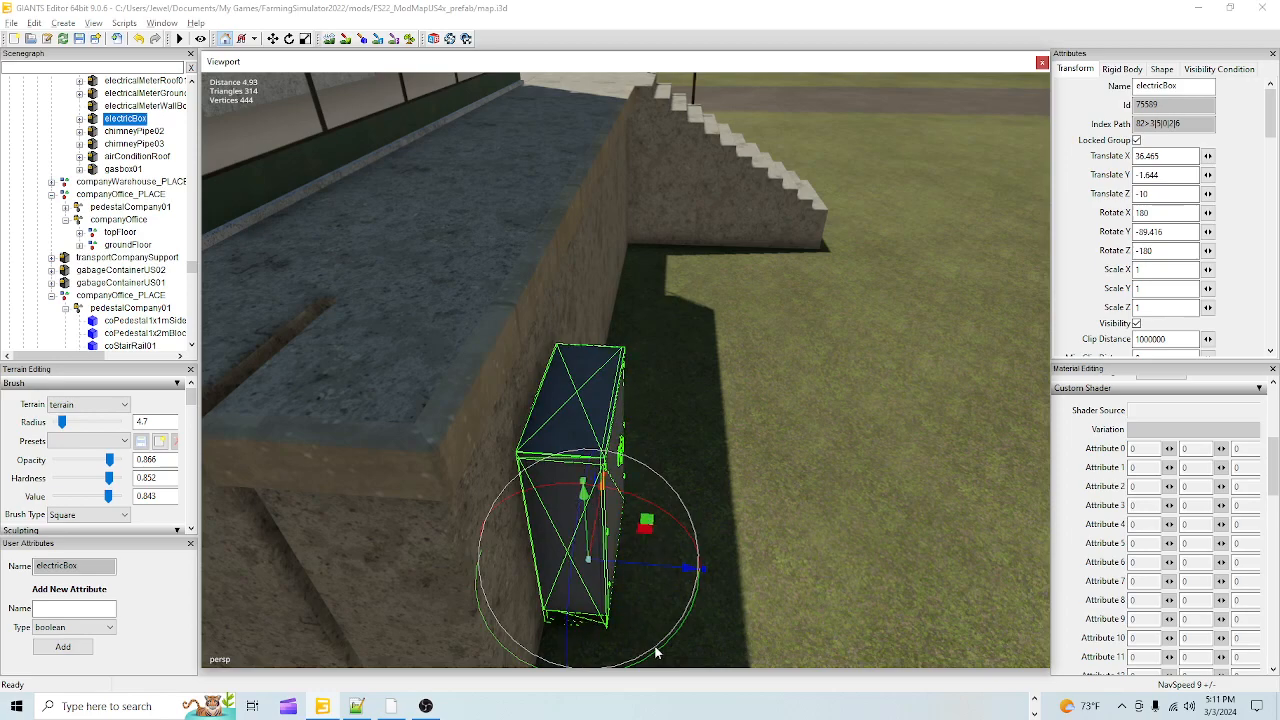
left_click_drag(659, 656, 659, 652)
left_click_drag(638, 566, 638, 566)
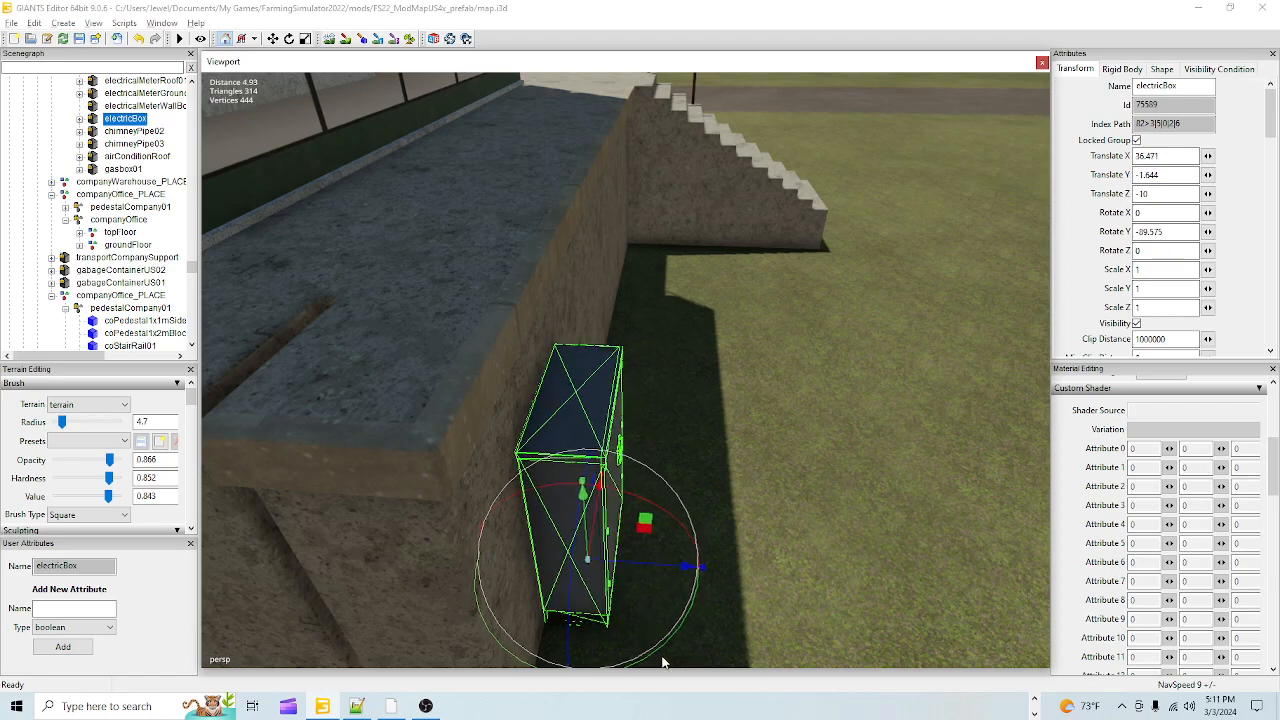
left_click_drag(672, 639, 672, 641)
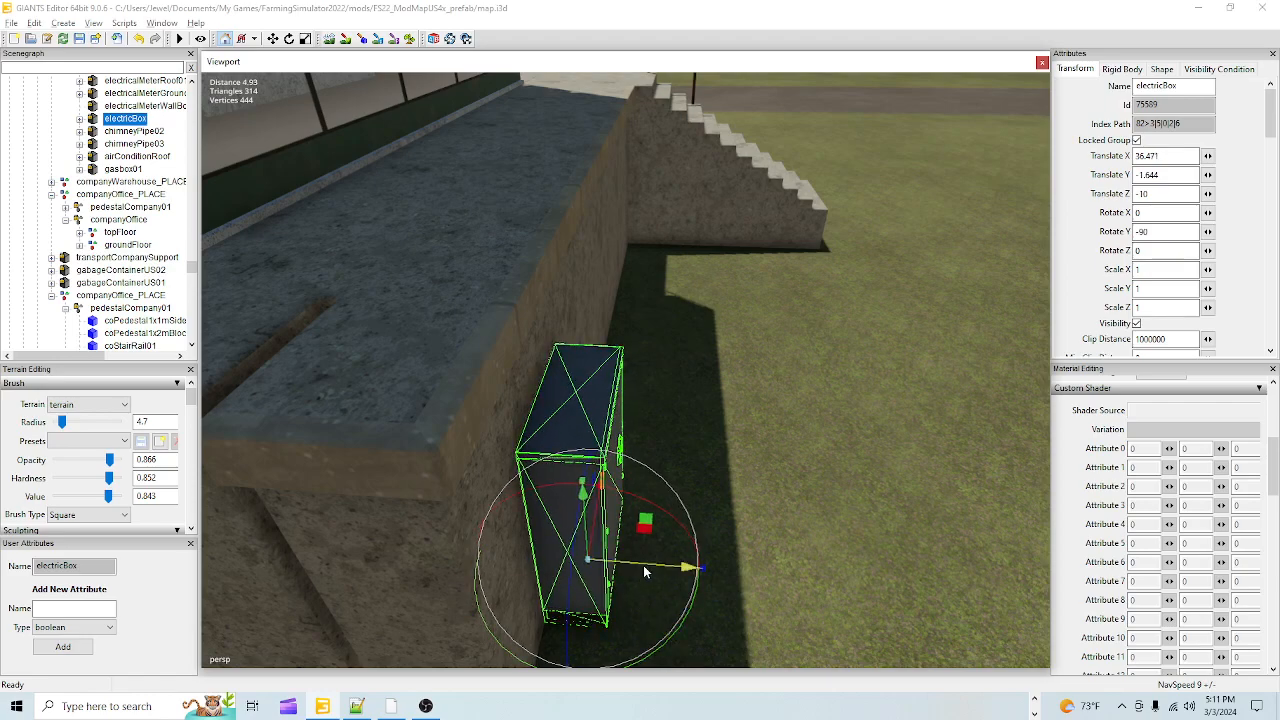
mouse_move(643, 565)
left_mouse_down()
mouse_move(689, 618)
mouse_move(665, 513)
mouse_move(391, 506)
mouse_move(643, 553)
left_mouse_up()
Step: Move the ground electrical meter from the grass to the office pedestal near the stairs, at about X 35.636, Z -6.54, rotated to about -81.012 around Y
right_click_drag(643, 553, 432, 712, "alt")
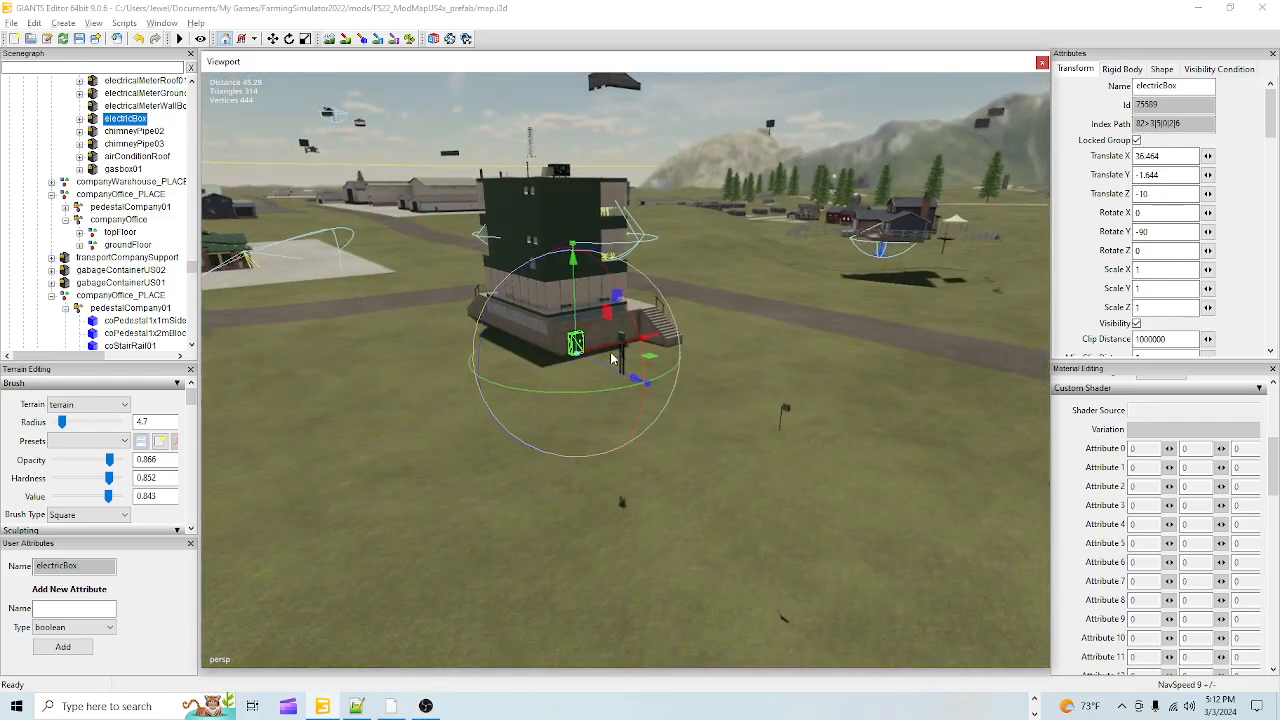
right_click_drag(608, 366, 640, 207, "alt")
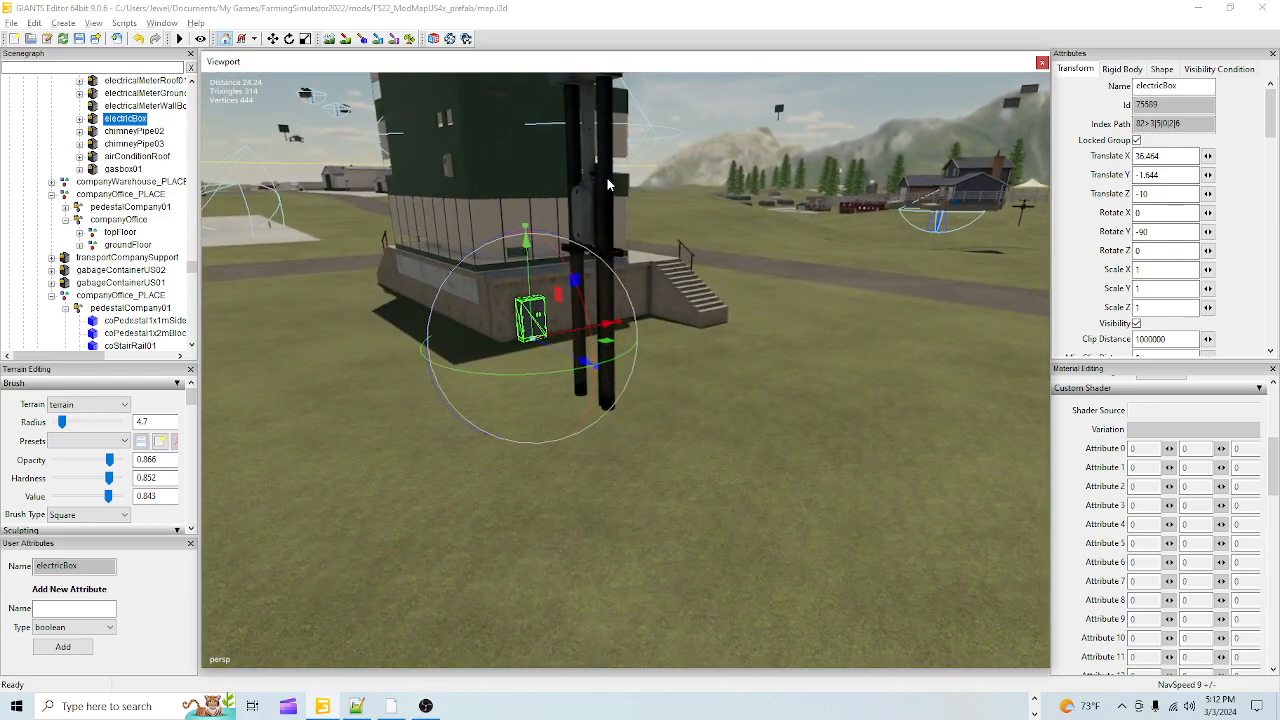
left_click(608, 180)
left_click_drag(711, 446, 265, 468, "alt")
right_click_drag(265, 468, 437, 518, "alt")
left_click_drag(437, 518, 647, 515, "alt")
right_click_drag(647, 515, 412, 566, "alt")
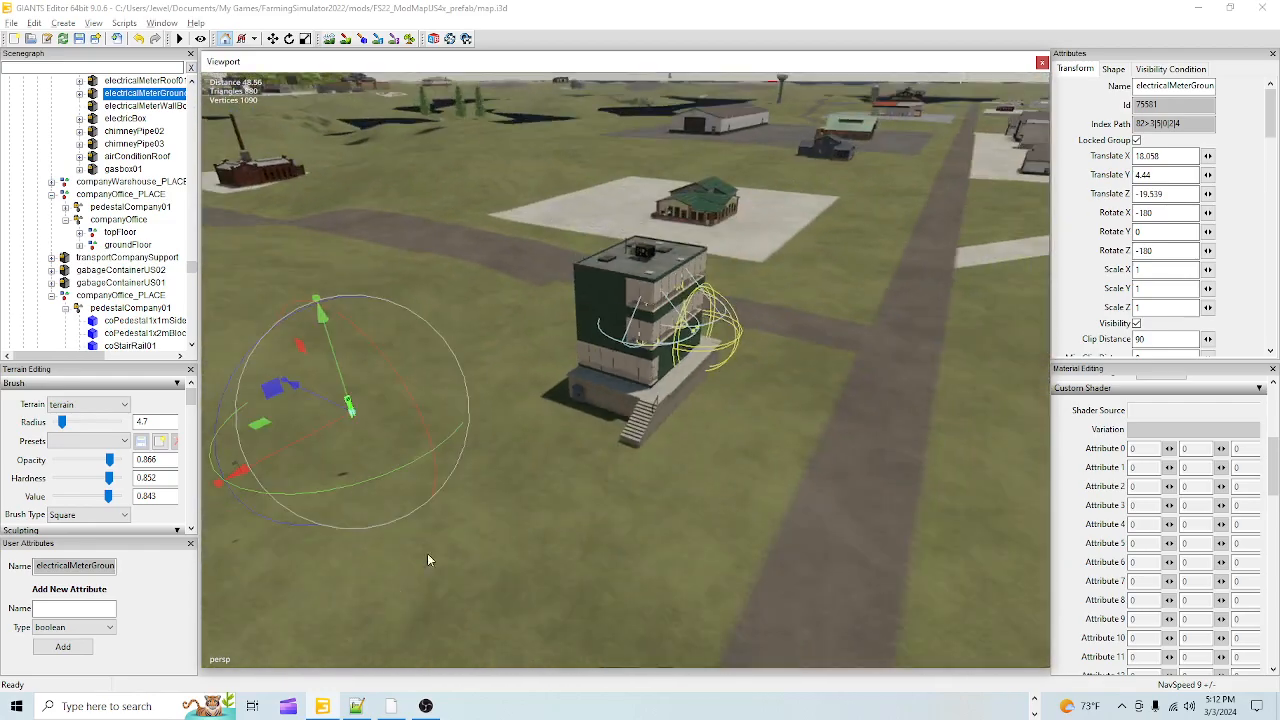
left_click_drag(412, 566, 437, 500, "alt")
left_click_drag(419, 368, 595, 487)
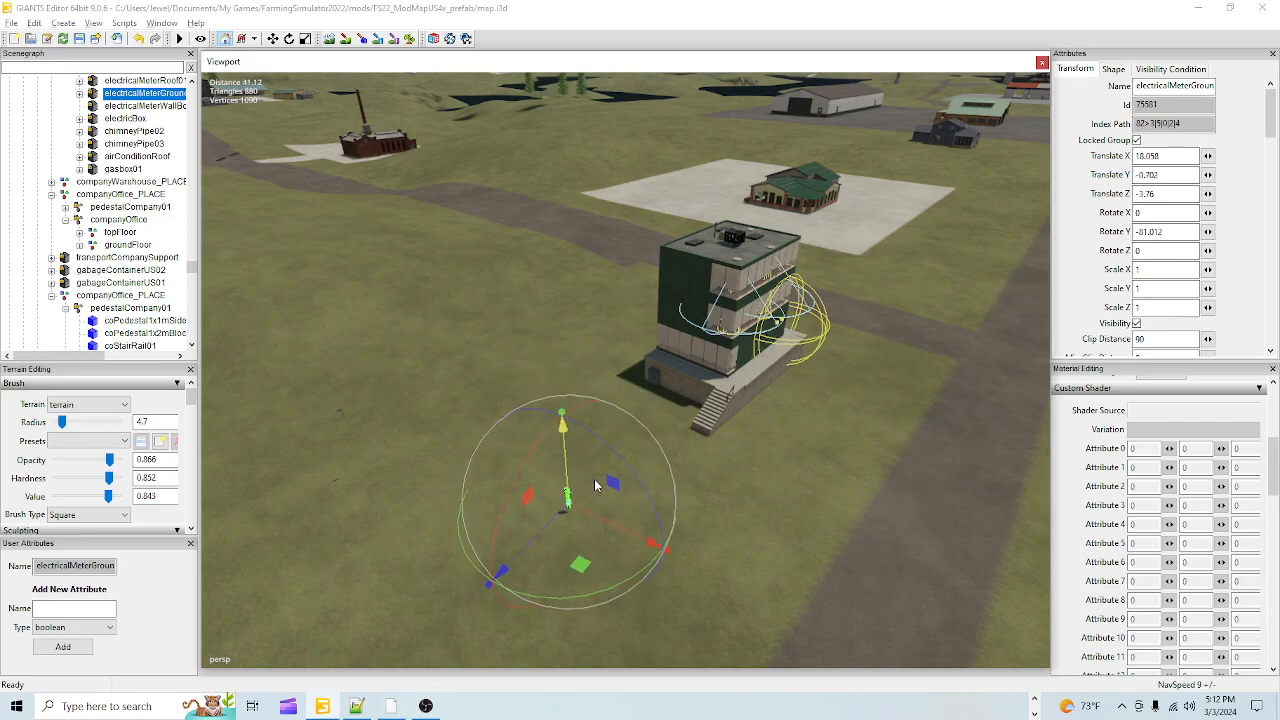
left_click_drag(507, 557, 715, 441)
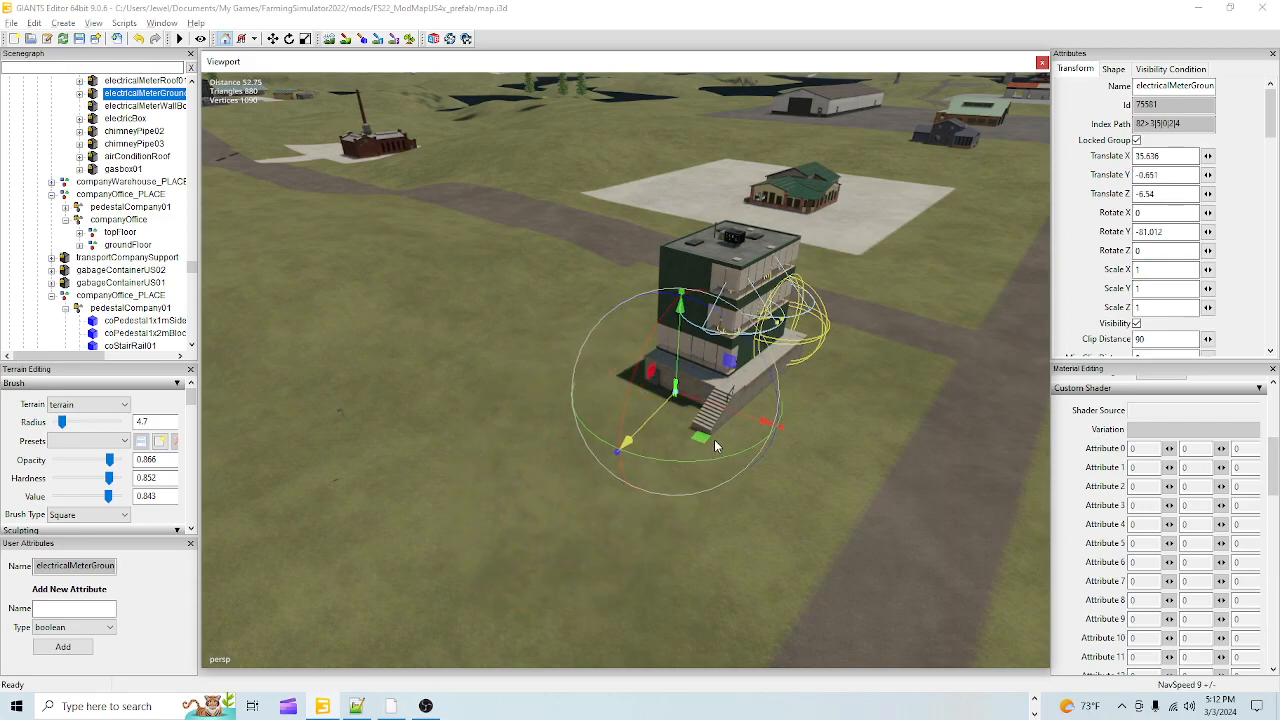
Step: Lower the ground electrical meter beside the electric box at about X 36.739, Y -1.442, Z -6.665, and turn it to about -84.897 around Y
scroll(858, 250, "up", 8)
left_click_drag(812, 260, 645, 405, "alt")
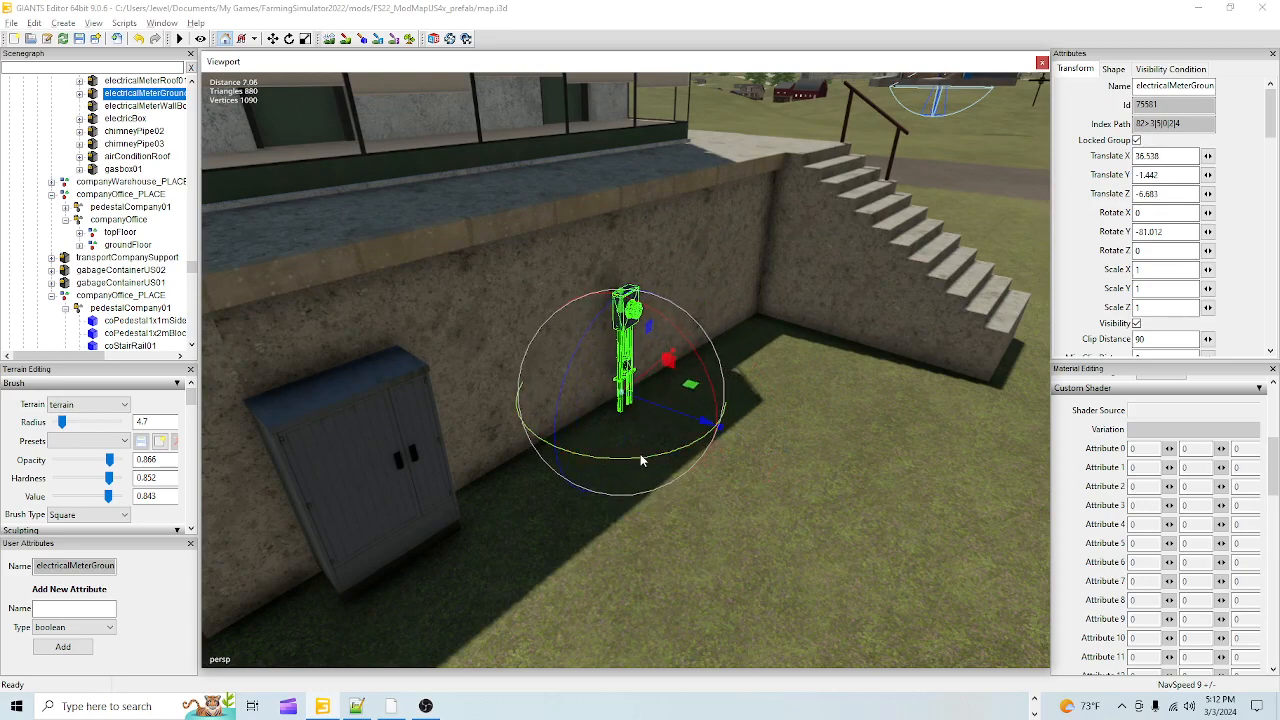
left_click_drag(640, 458, 665, 419)
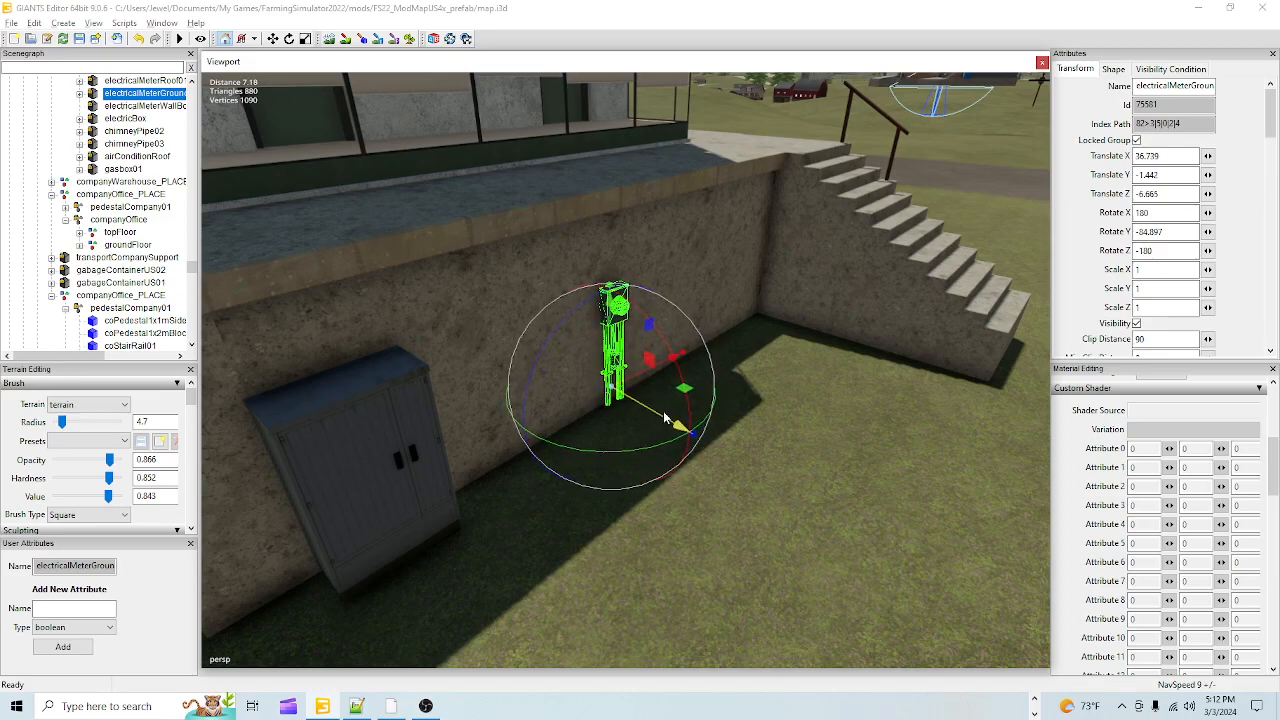
Step: Straighten the ground electrical meter to about -89.601 around Y and nudge it against the pedestal wall at about X 36.743
left_click_drag(575, 473, 227, 442, "alt")
scroll(560, 472, "up", 5)
scroll(477, 425, "down", 3)
left_click_drag(477, 425, 578, 490, "alt")
scroll(586, 419, "up", 4)
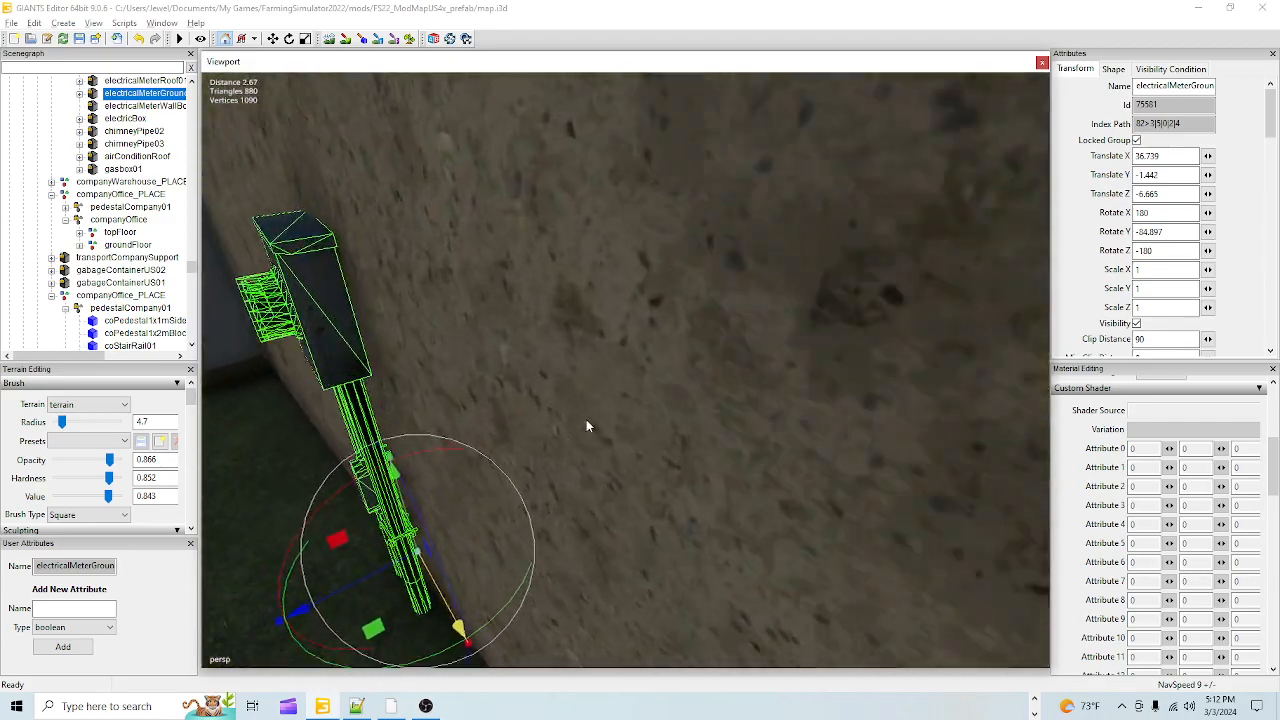
left_click_drag(586, 419, 463, 396, "alt")
scroll(465, 392, "down", 2)
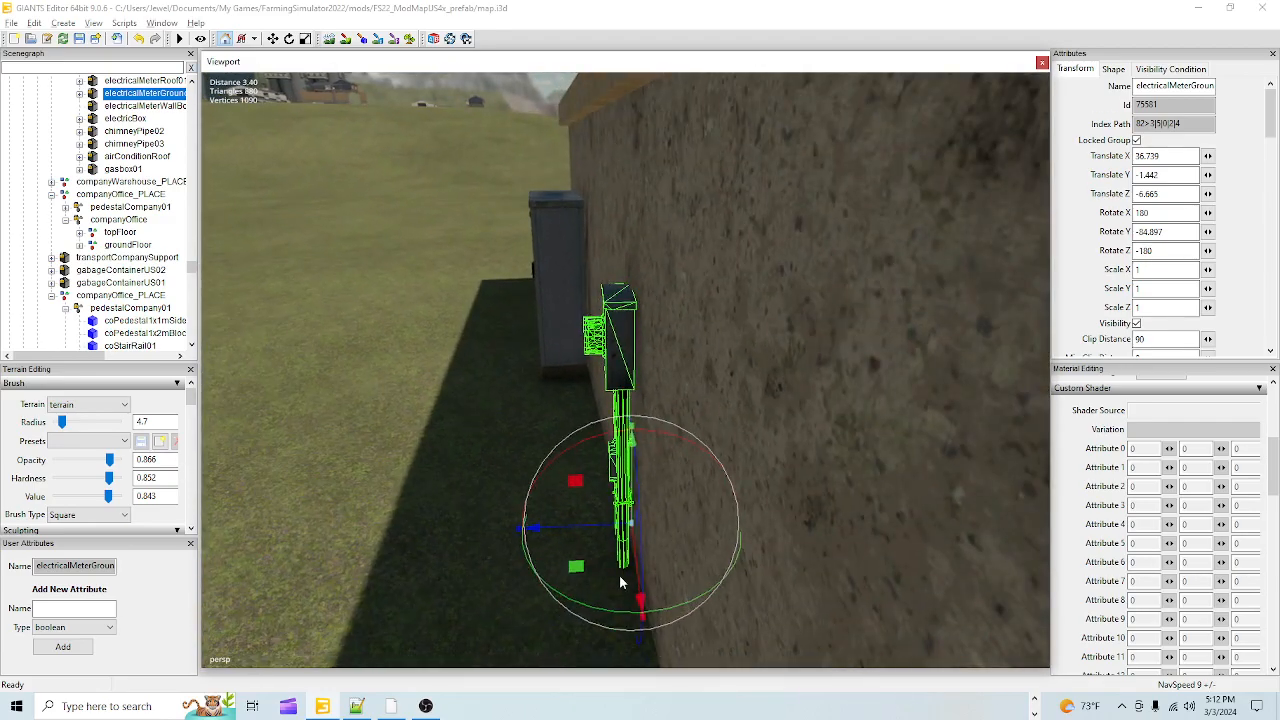
left_click_drag(617, 614, 622, 628)
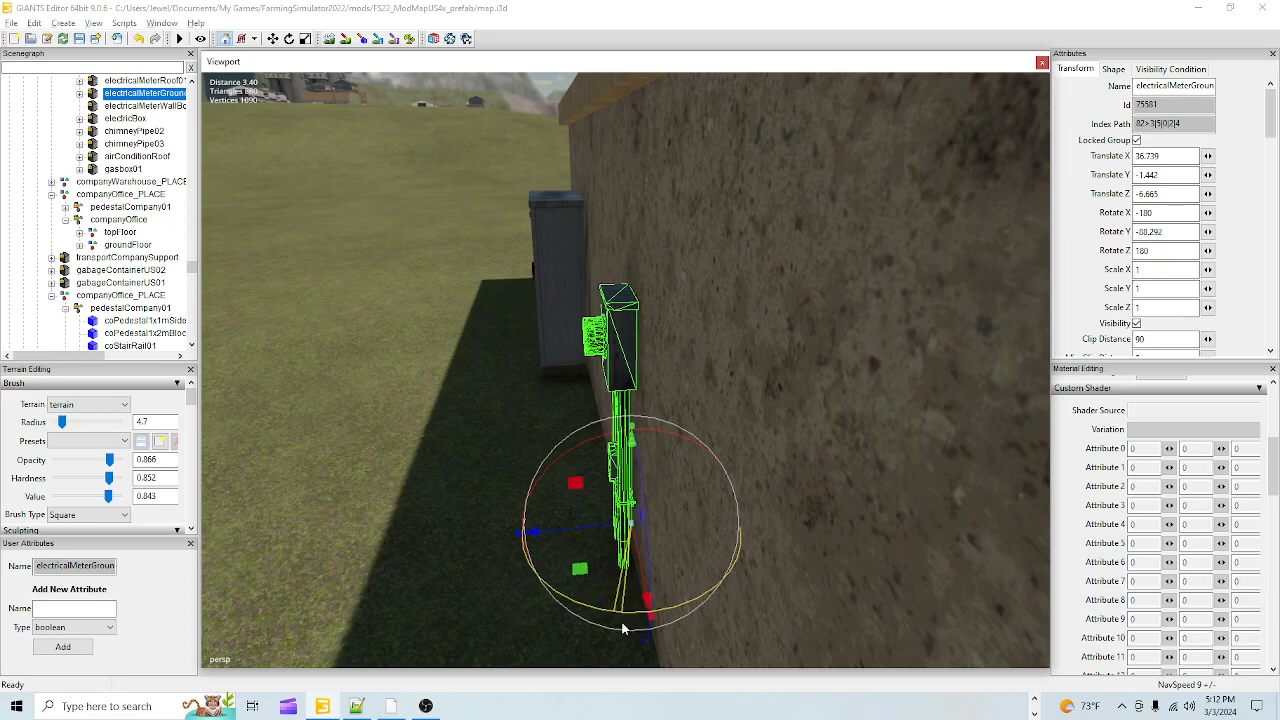
left_click_drag(572, 533, 572, 532)
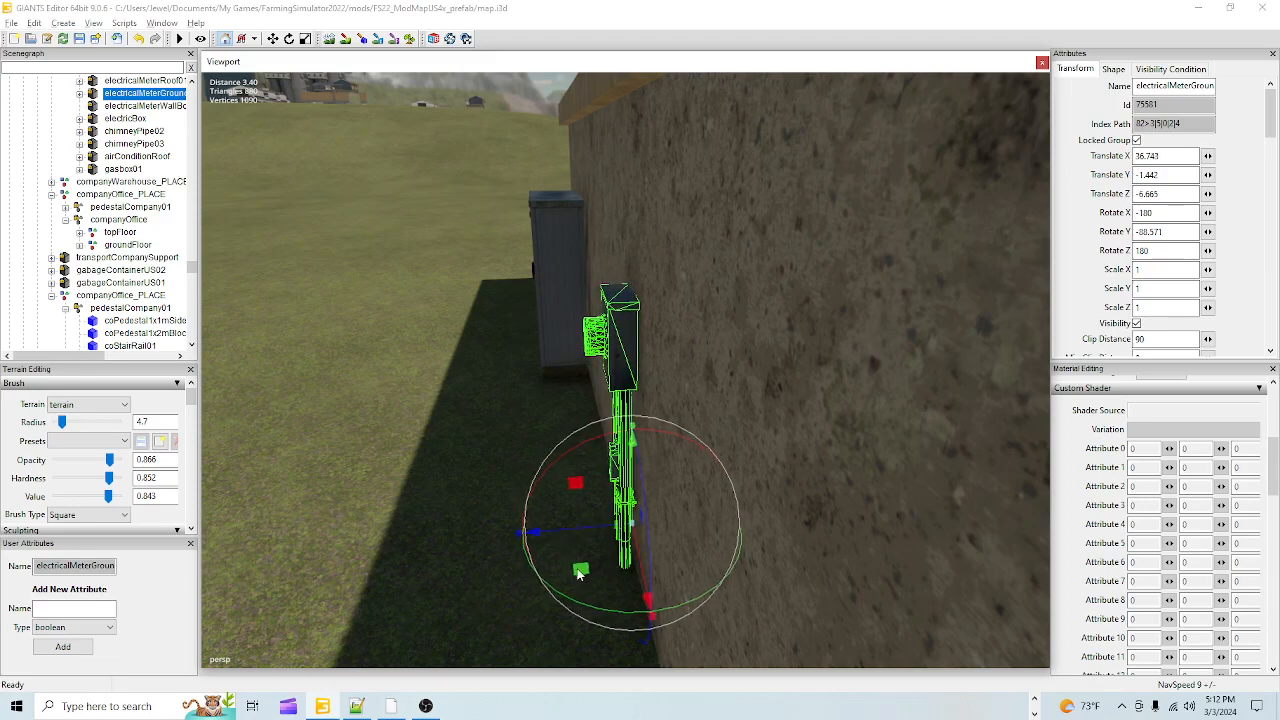
left_click_drag(599, 611, 603, 613)
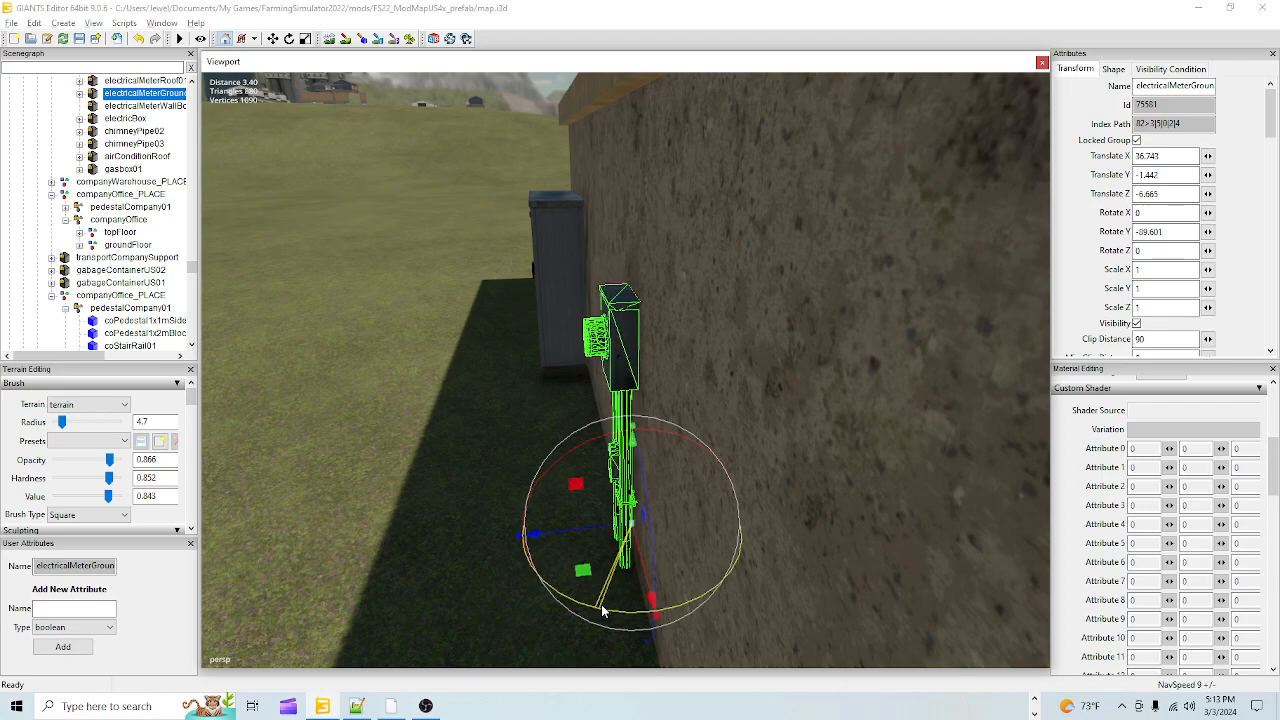
left_click_drag(580, 533, 702, 557)
Step: Select the electrical meter wall box floating over the grass away from the office
scroll(577, 563, "up", 3)
scroll(702, 572, "down", 5)
right_click_drag(701, 551, 589, 606, "alt")
right_click_drag(640, 541, 493, 401)
left_click(499, 381)
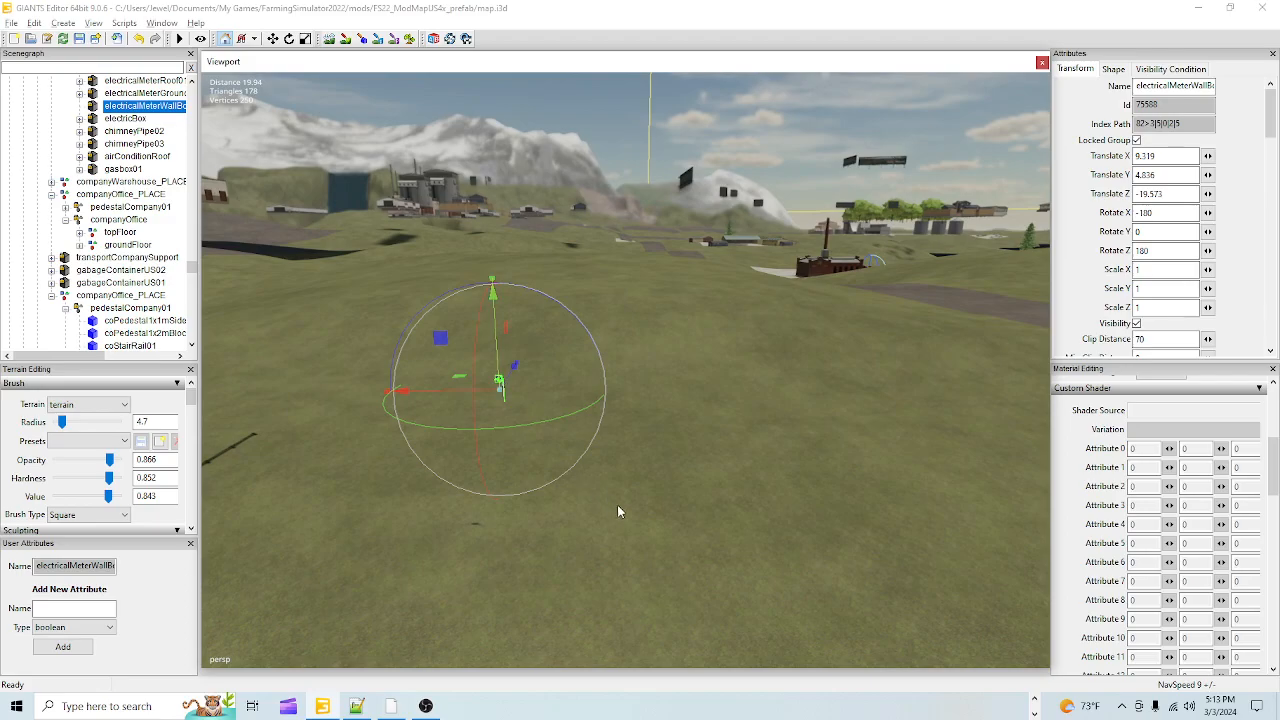
Step: Move the electrical meter wall box along X toward the office, to about X 24.191
scroll(551, 484, "up", 3)
right_click_drag(562, 414, 444, 423)
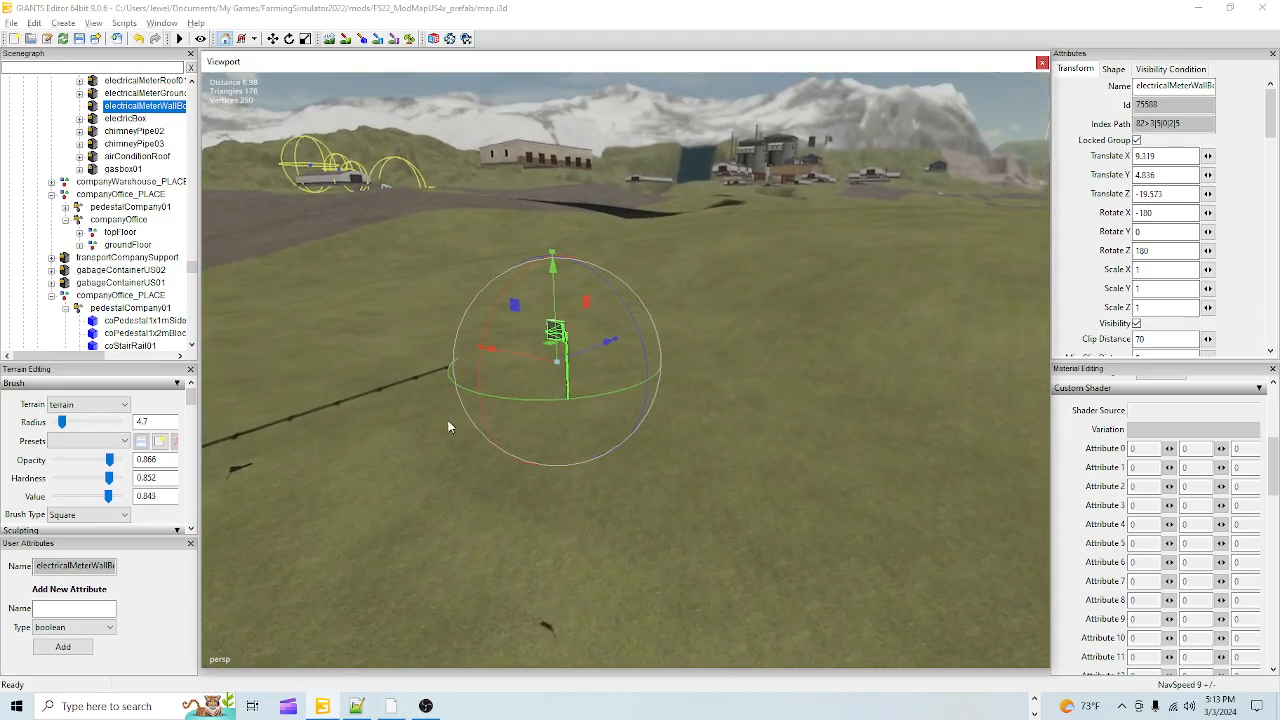
scroll(615, 468, "up", 2)
right_click_drag(615, 468, 445, 448)
scroll(568, 431, "up", 1)
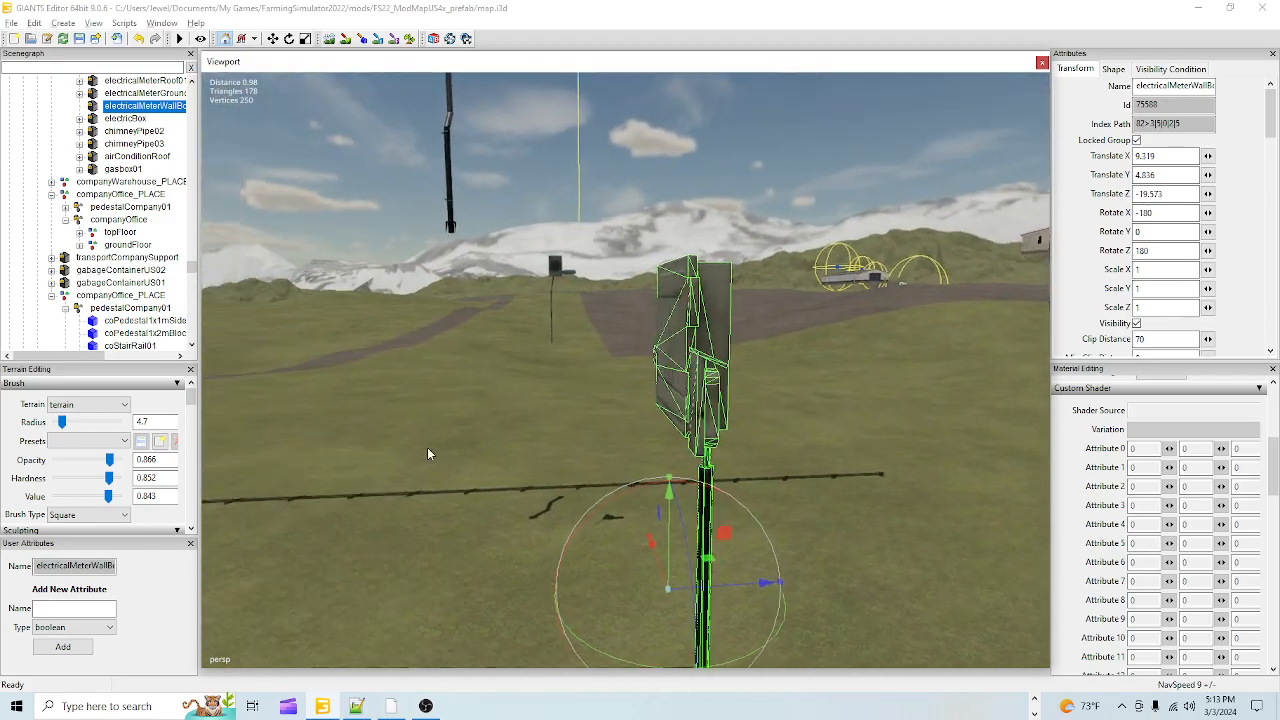
right_click_drag(548, 445, 451, 436)
scroll(451, 437, "down", 3)
left_click_drag(451, 448, 243, 512, "alt")
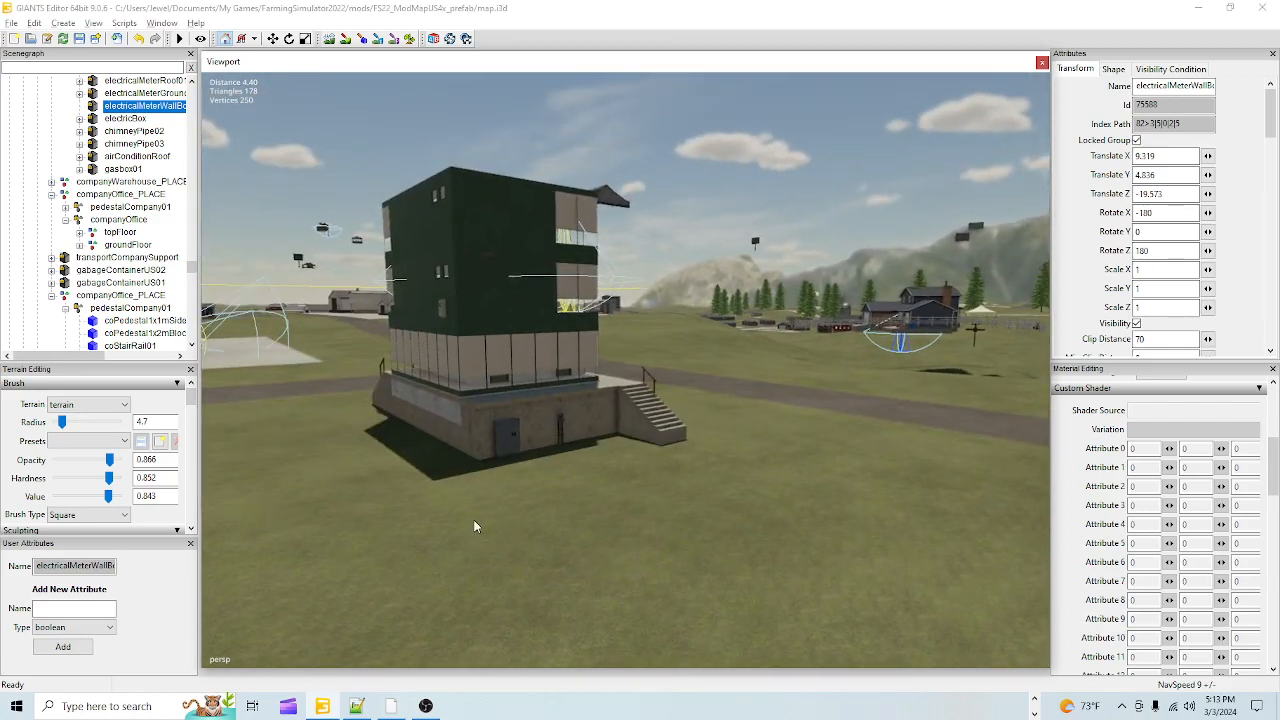
scroll(523, 535, "down", 3)
left_click_drag(523, 535, 627, 413, "alt")
left_click_drag(656, 289, 162, 440)
Step: Bring the electrical meter wall box to the rear corner of the pedestal at about X 37.08, Y -0.986, Z -11.615
left_click_drag(580, 360, 413, 431, "alt")
scroll(793, 338, "up", 4)
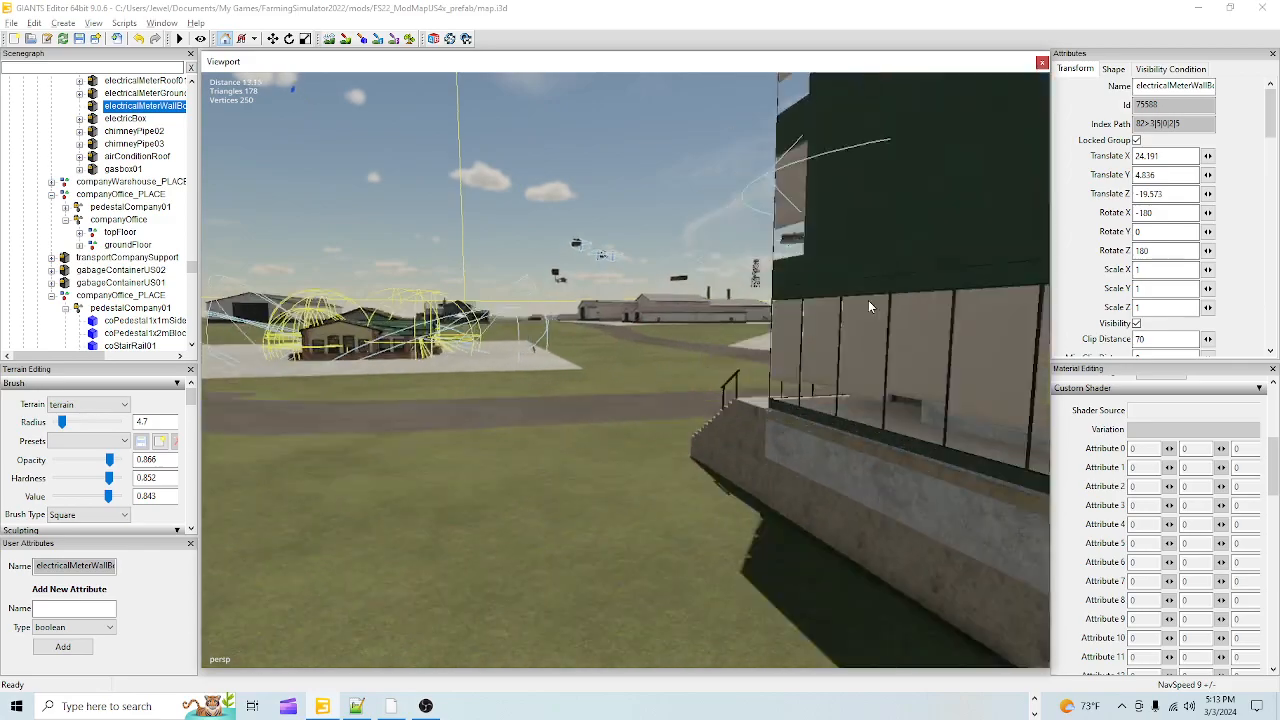
left_click_drag(793, 344, 944, 420, "alt")
scroll(677, 566, "down", 5)
left_click_drag(677, 566, 785, 550, "alt")
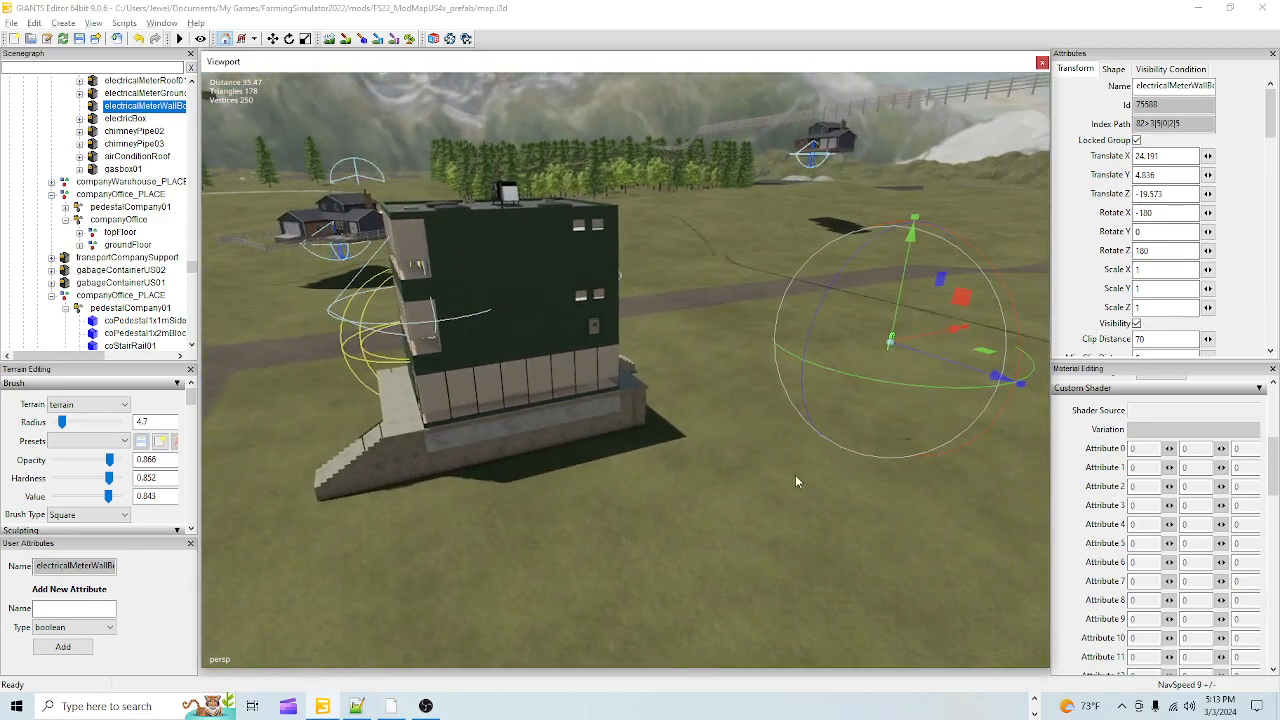
left_click_drag(921, 341, 617, 484)
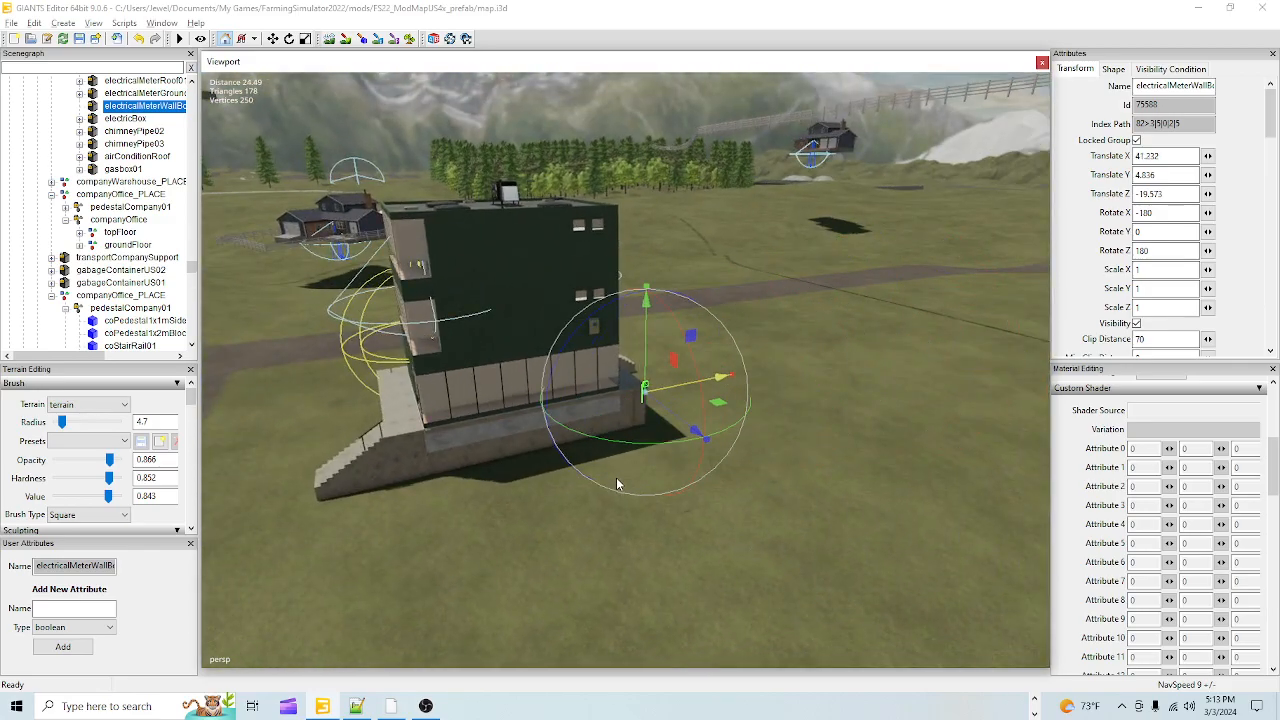
left_click_drag(646, 323, 687, 408)
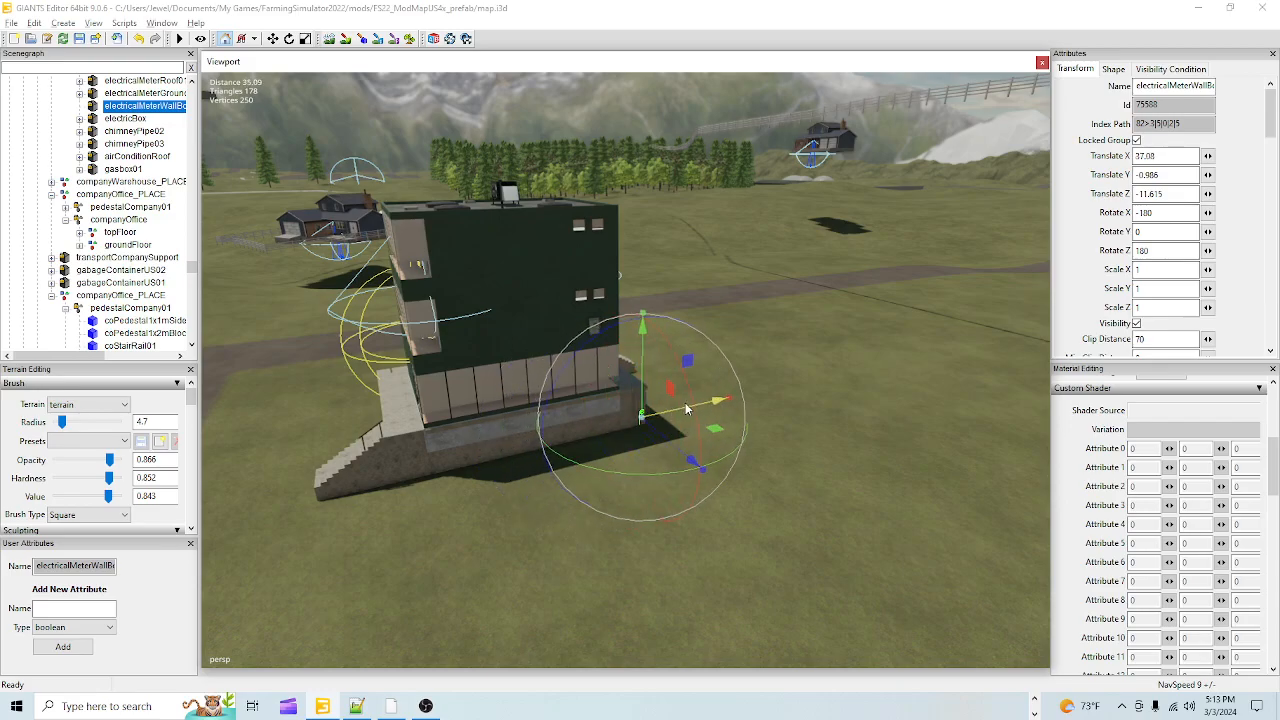
Step: Lower the electrical meter wall box at the pedestal corner to about Y -1.23
scroll(624, 542, "up", 5)
left_click_drag(624, 542, 788, 384, "alt")
scroll(635, 331, "up", 6)
left_click_drag(678, 345, 506, 317, "alt")
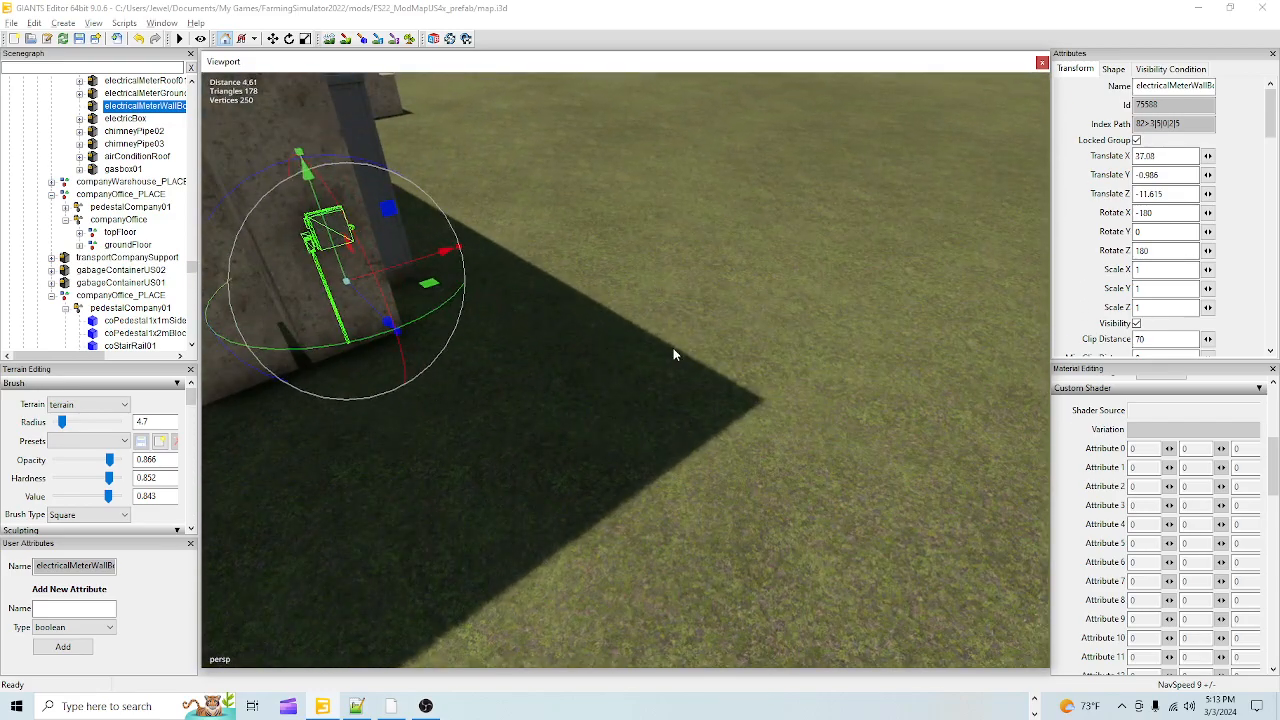
scroll(600, 318, "up", 5)
scroll(502, 338, "down", 3)
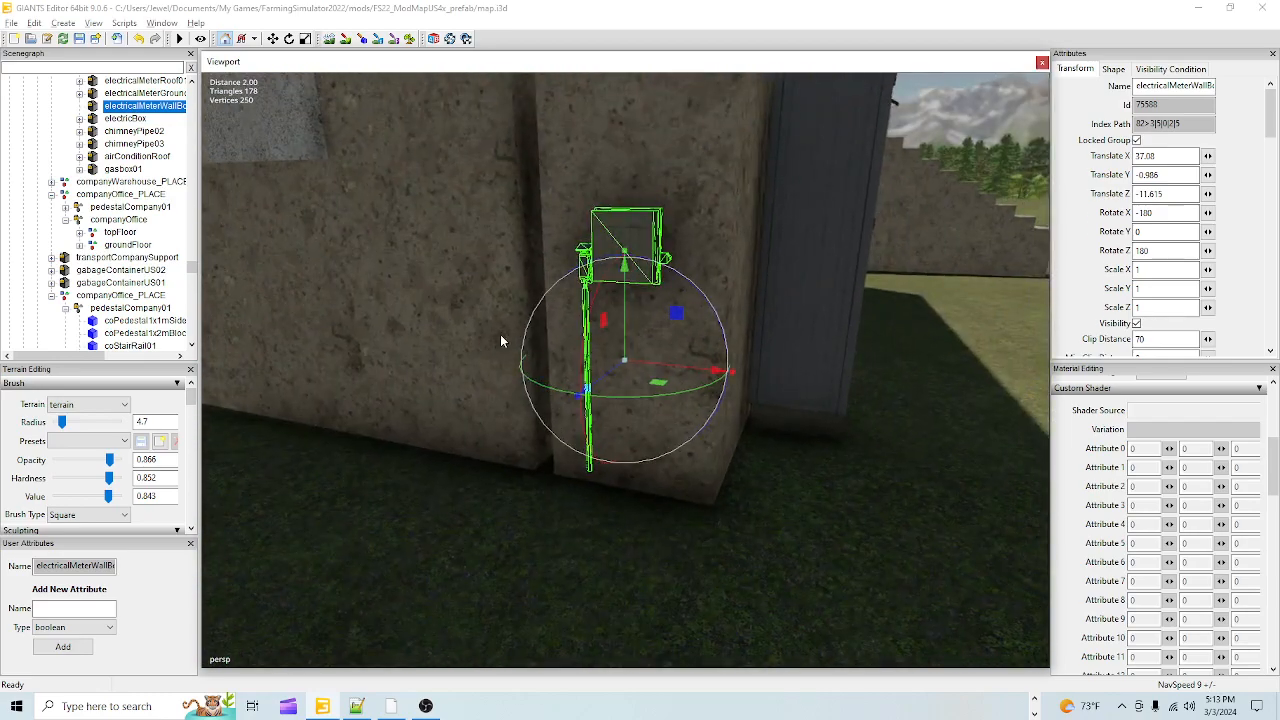
left_click_drag(630, 321, 630, 541)
Step: Push the electrical meter wall box against the pedestal's rear face at about Z -11.457
scroll(622, 423, "up", 3)
scroll(622, 423, "up", 2)
scroll(509, 464, "down", 5)
scroll(624, 477, "up", 2)
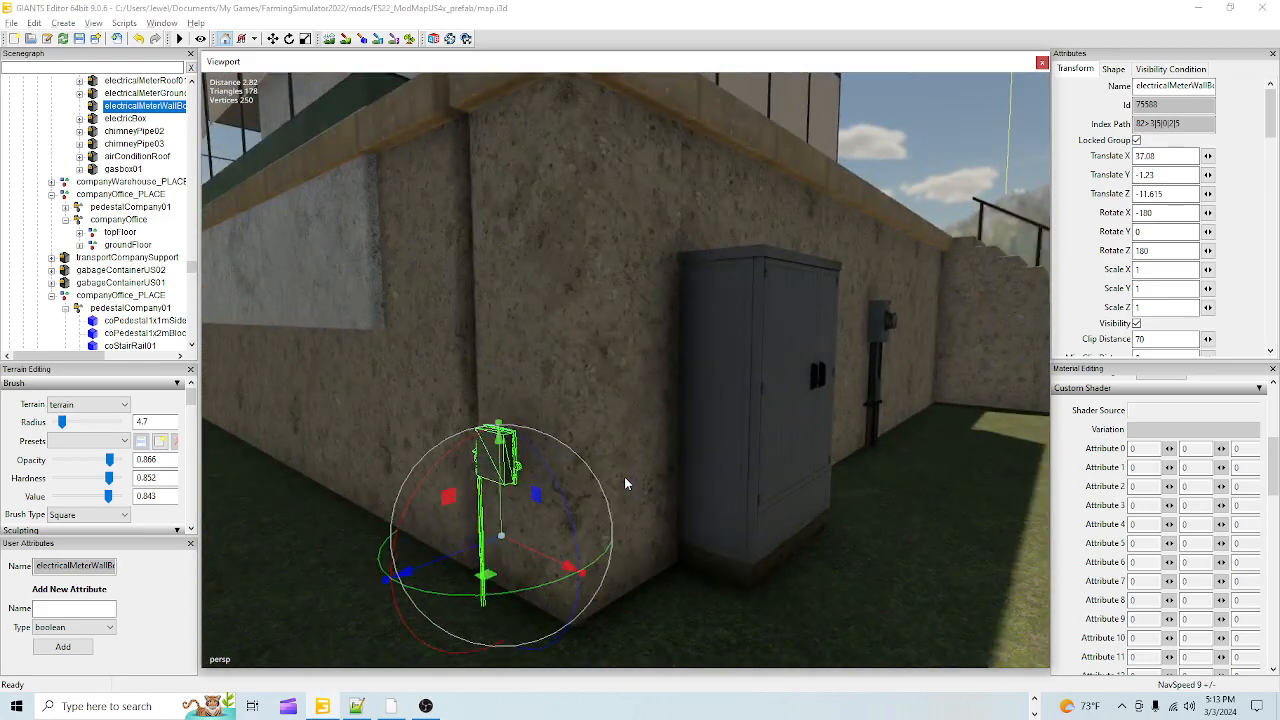
scroll(624, 477, "up", 2)
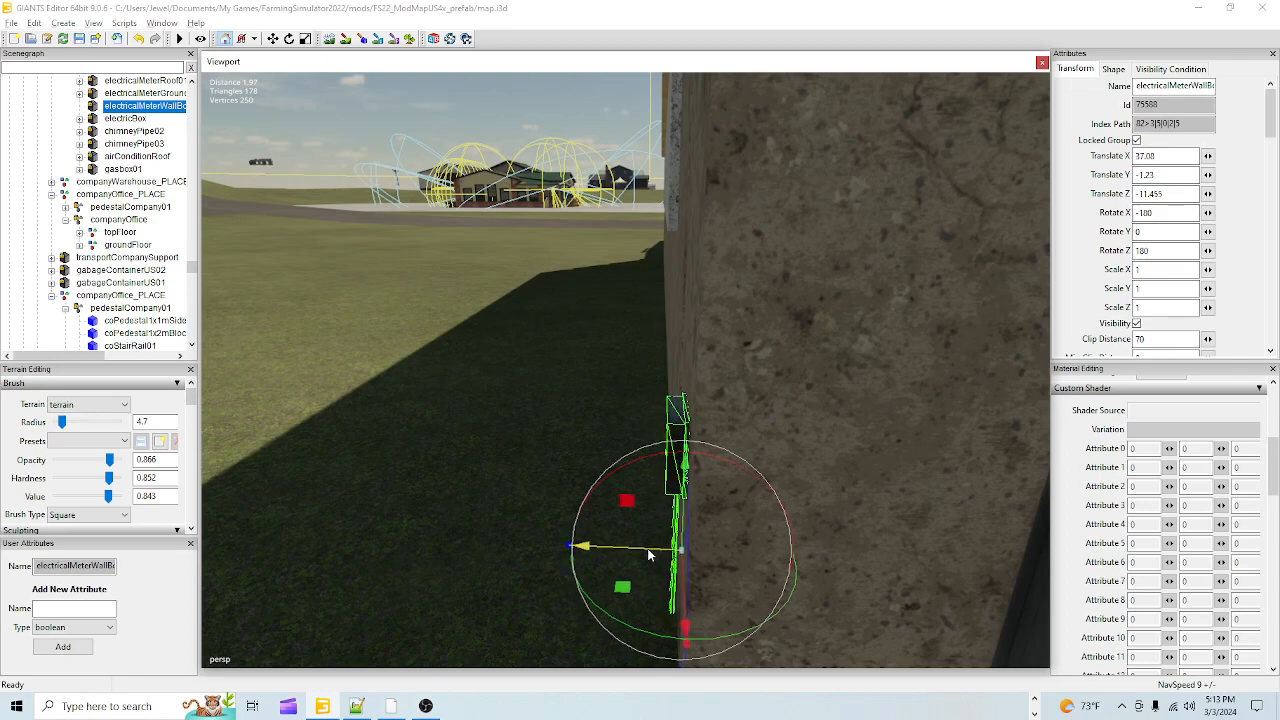
scroll(608, 538, "up", 3)
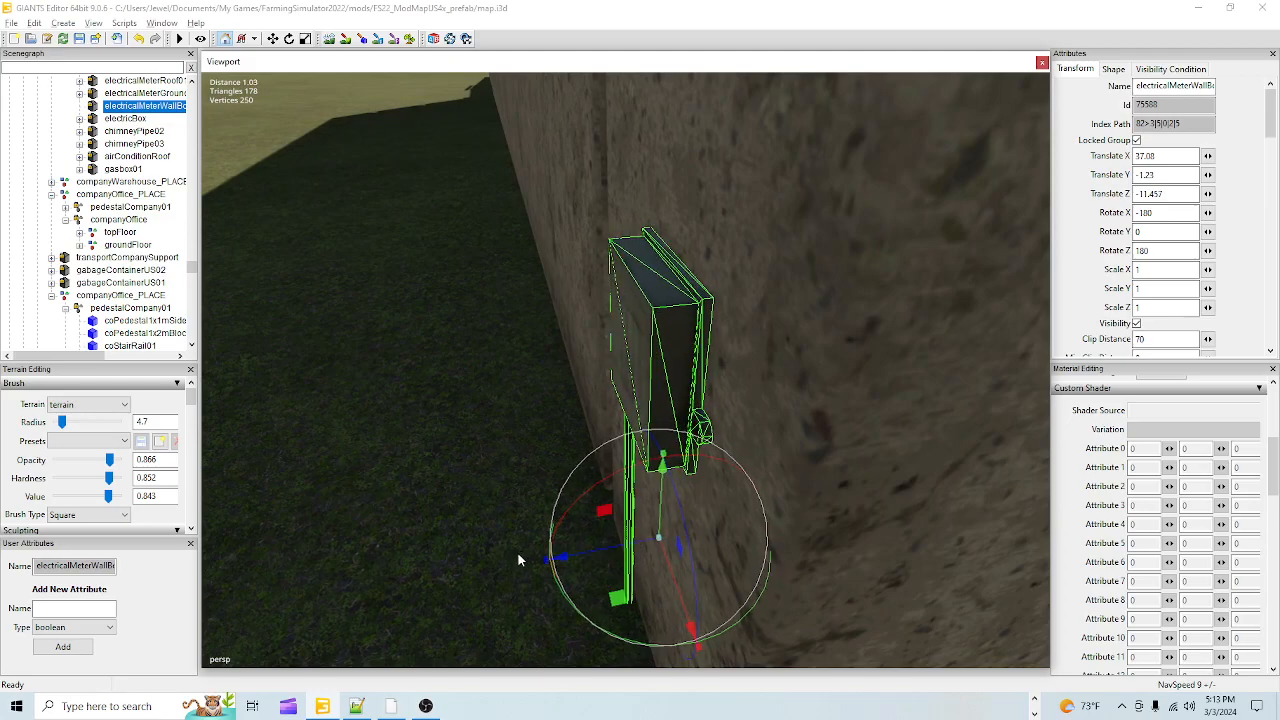
Step: Select the roof electrical meter floating over the grass near the fence line
left_click_drag(520, 550, 743, 491, "alt")
scroll(743, 491, "down", 8)
left_click_drag(525, 578, 714, 496, "alt")
right_click_drag(714, 496, 819, 287, "alt")
left_click_drag(819, 287, 436, 472, "alt")
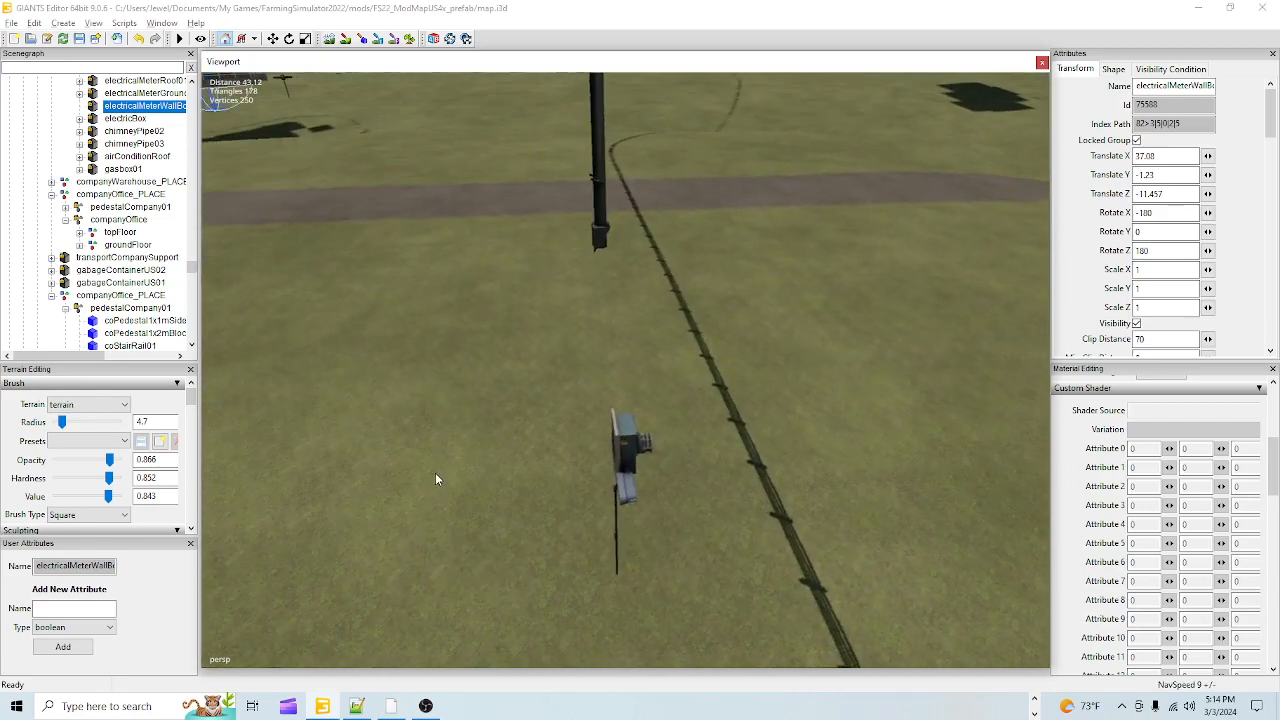
left_click(636, 458)
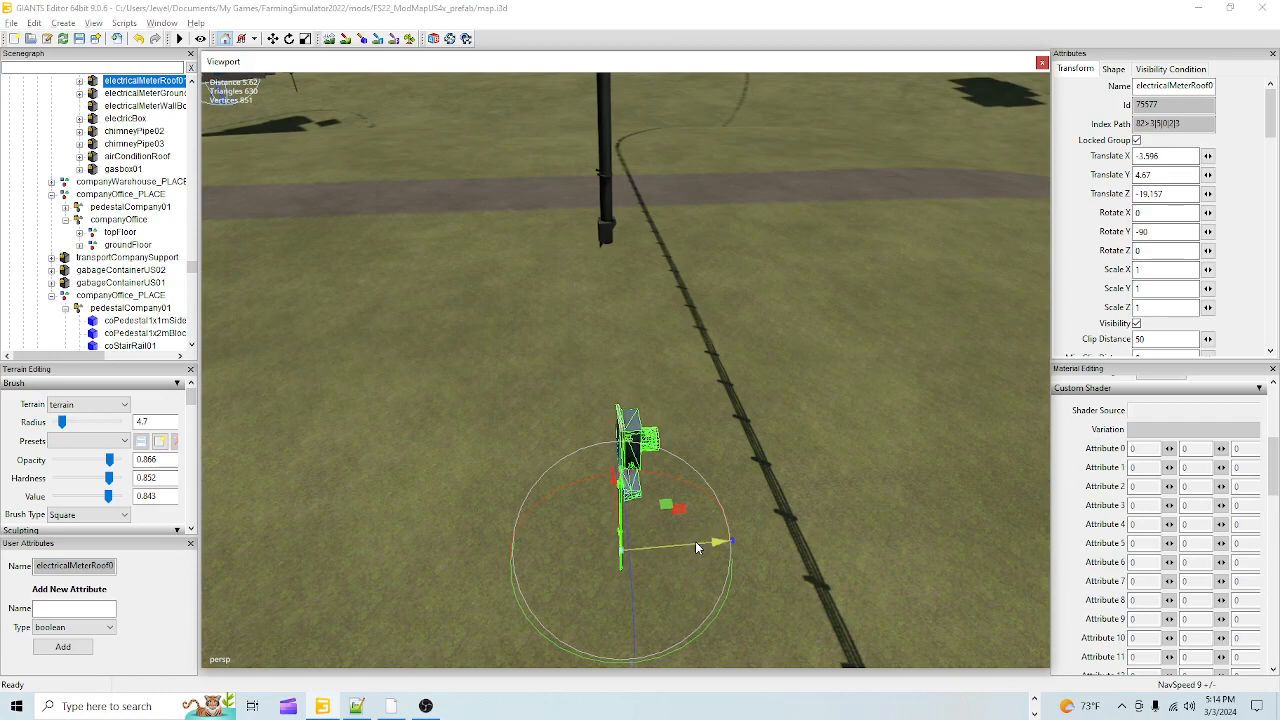
Step: Move the roof electrical meter along X toward the office, to about X 19.445
left_click_drag(697, 547, 1, 562)
left_click_drag(430, 548, 230, 450, "alt")
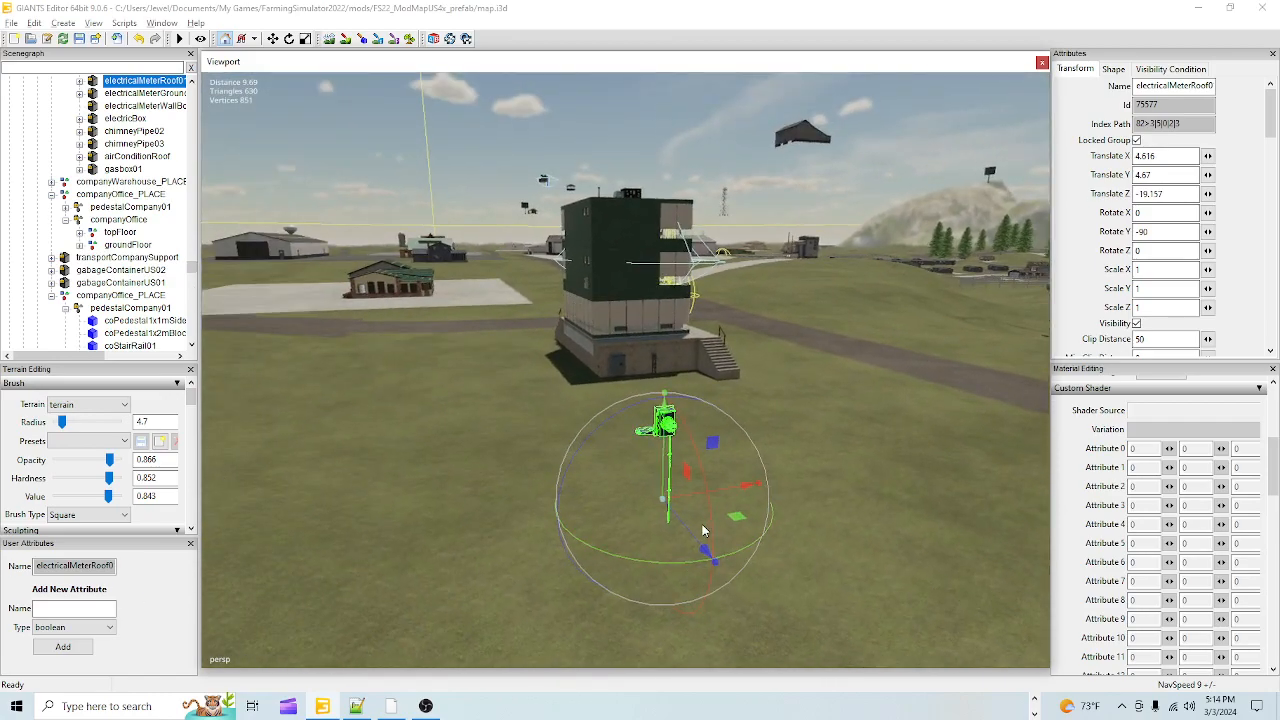
left_click_drag(693, 530, 21, 397)
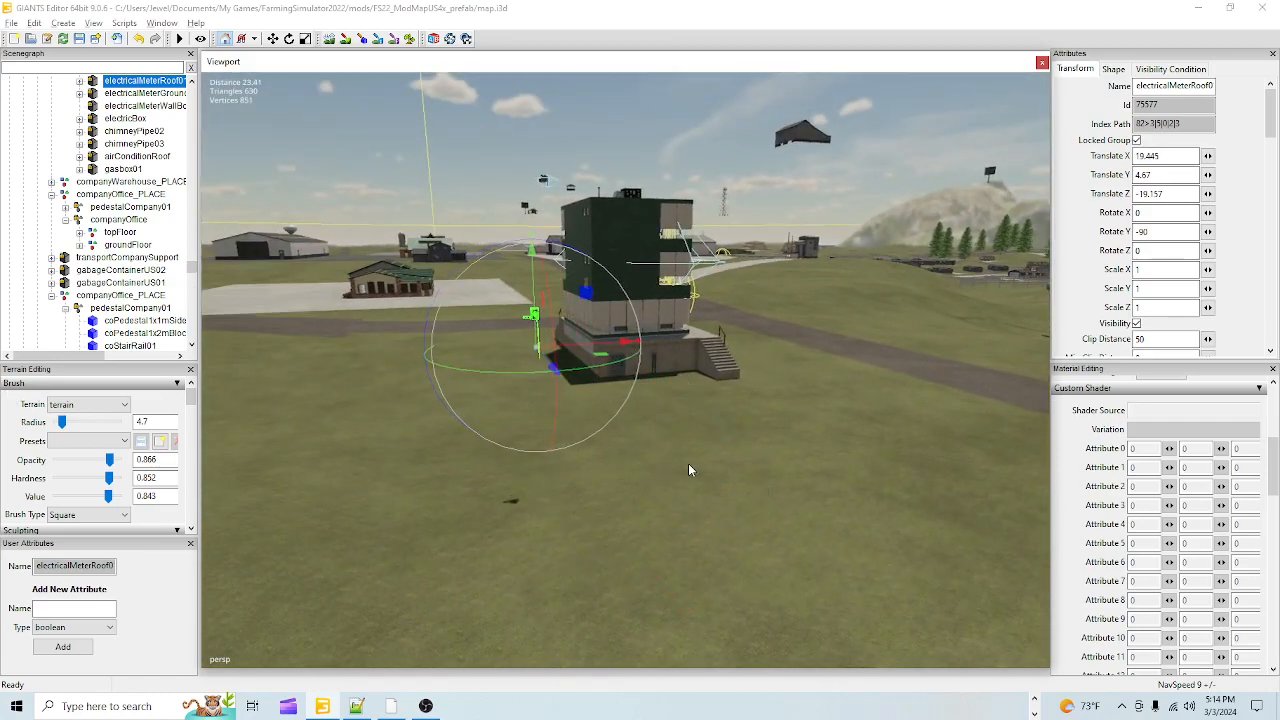
left_click_drag(713, 476, 706, 453, "alt")
scroll(708, 455, "up", 3)
left_click_drag(797, 340, 679, 462, "alt")
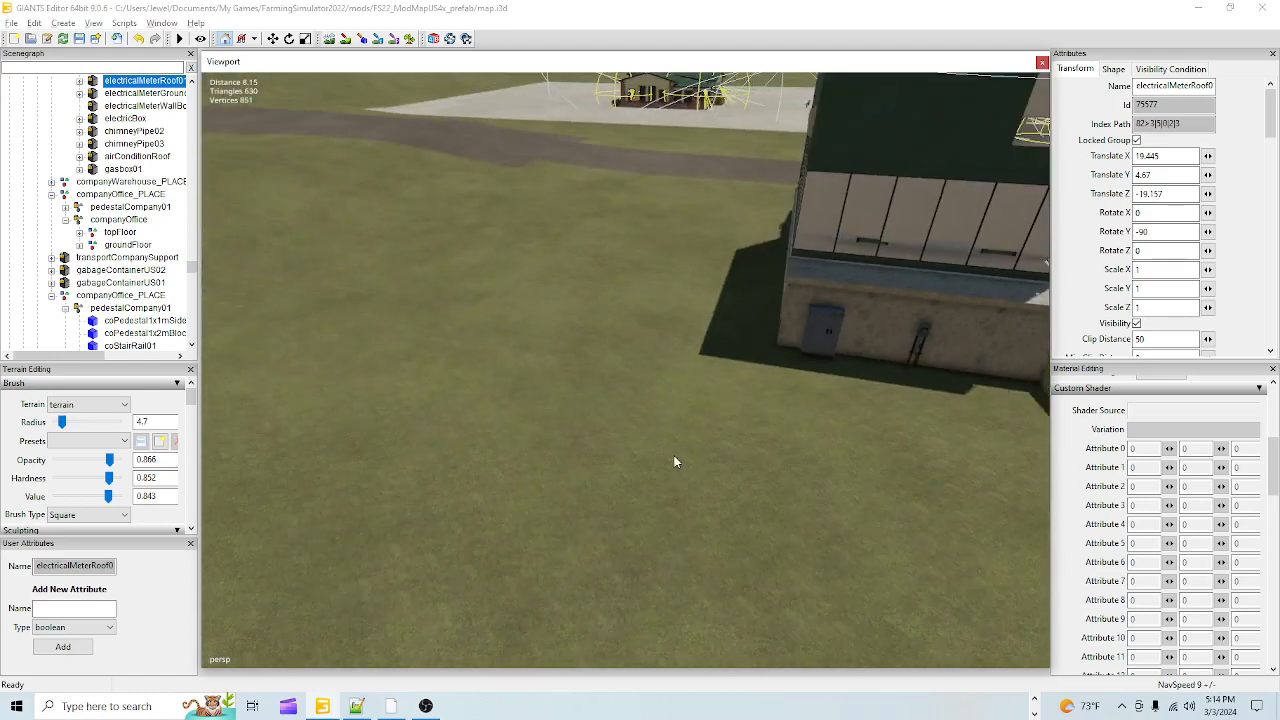
Step: Bring the roof electrical meter down beside the pedestal wall, to about X 36.356, Y -1.551, Z -8.207
scroll(600, 445, "down", 2)
left_click_drag(508, 425, 747, 650, "alt")
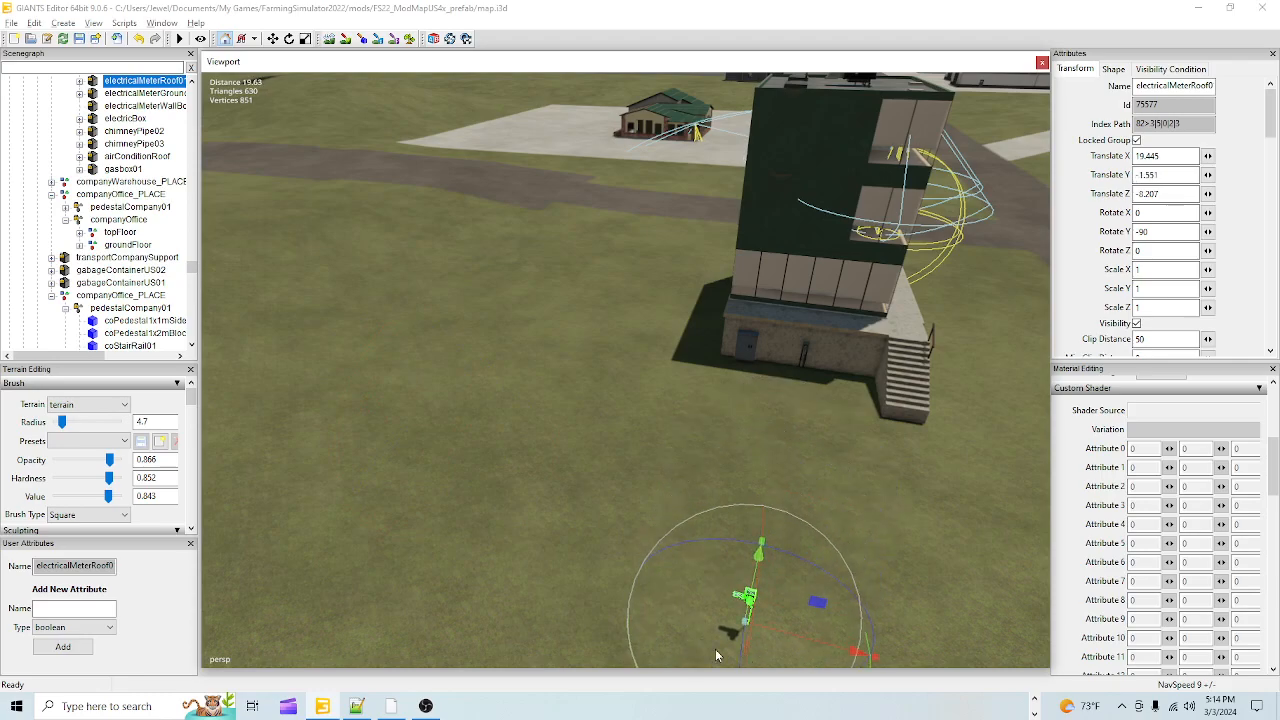
left_click_drag(818, 525, 876, 177, "alt")
scroll(765, 264, "up", 3)
left_click_drag(765, 264, 756, 351, "alt")
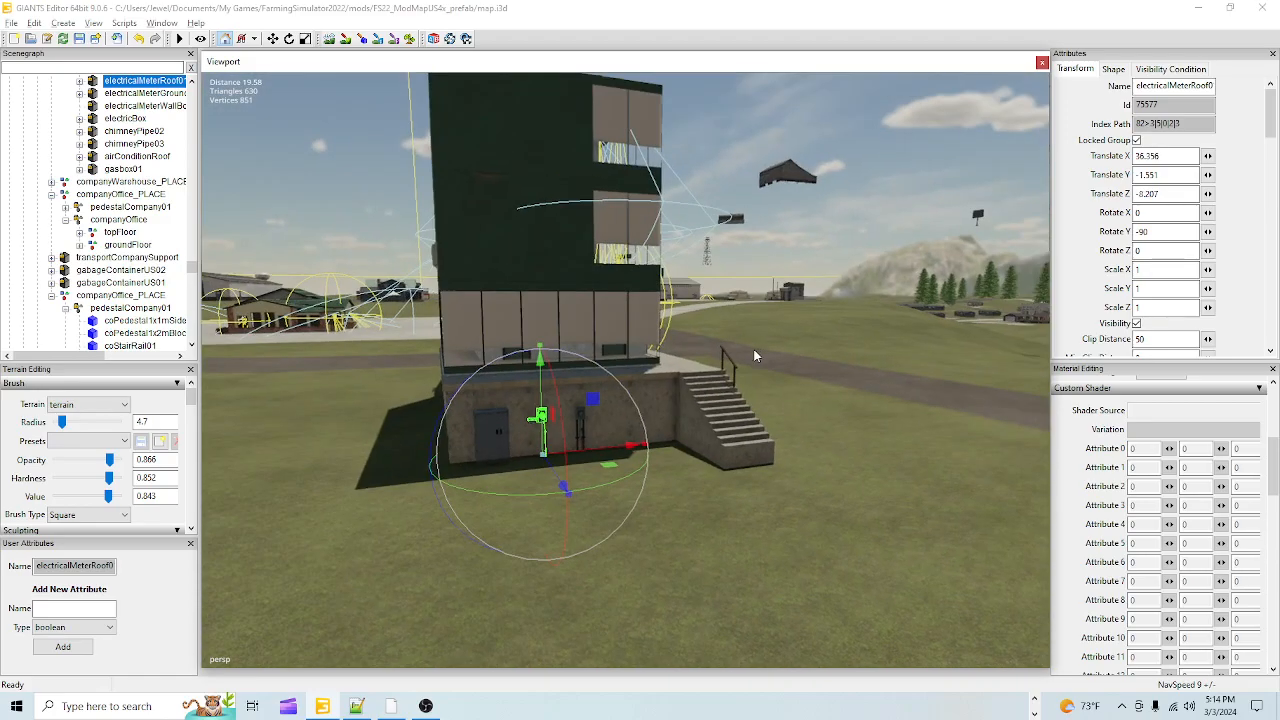
scroll(715, 372, "up", 4)
left_click_drag(689, 387, 546, 495, "alt")
scroll(476, 486, "down", 1)
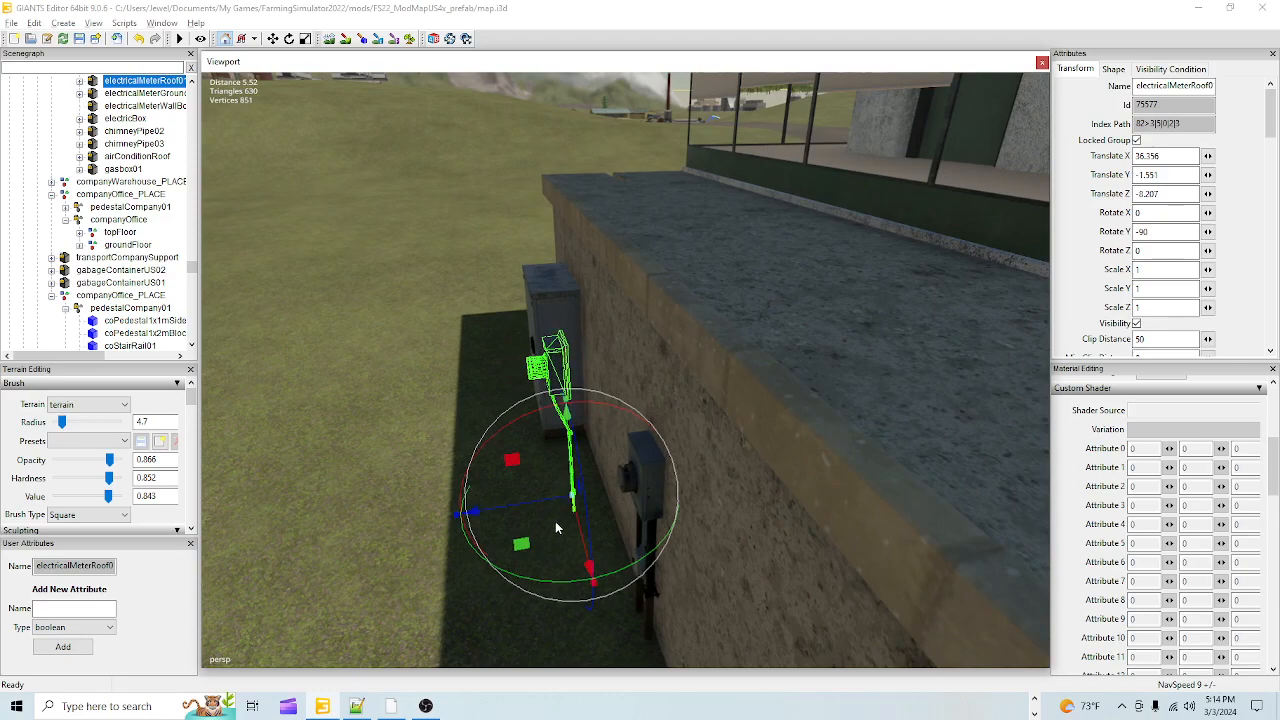
Step: Push the roof electrical meter flush against the pedestal wall at about X 36.707
scroll(573, 487, "up", 4)
scroll(580, 421, "down", 1)
scroll(580, 421, "down", 1)
left_click_drag(586, 440, 699, 406, "alt")
scroll(569, 389, "up", 3)
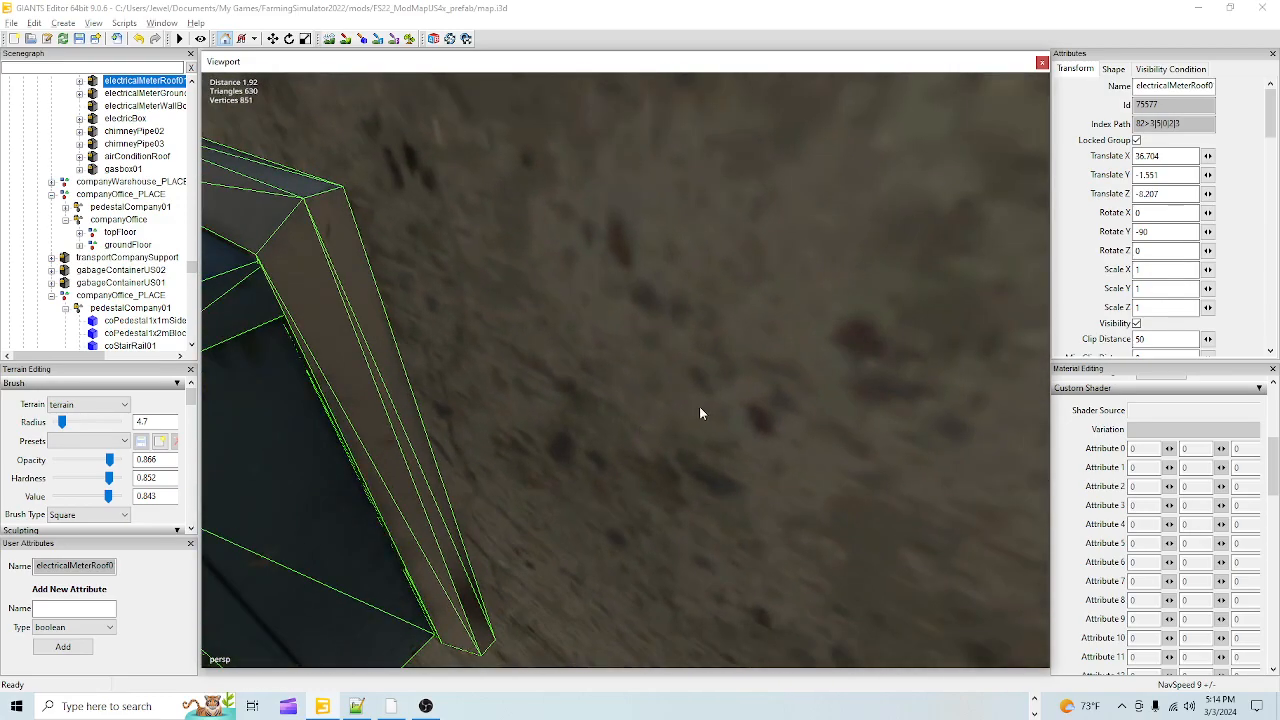
scroll(686, 421, "down", 3)
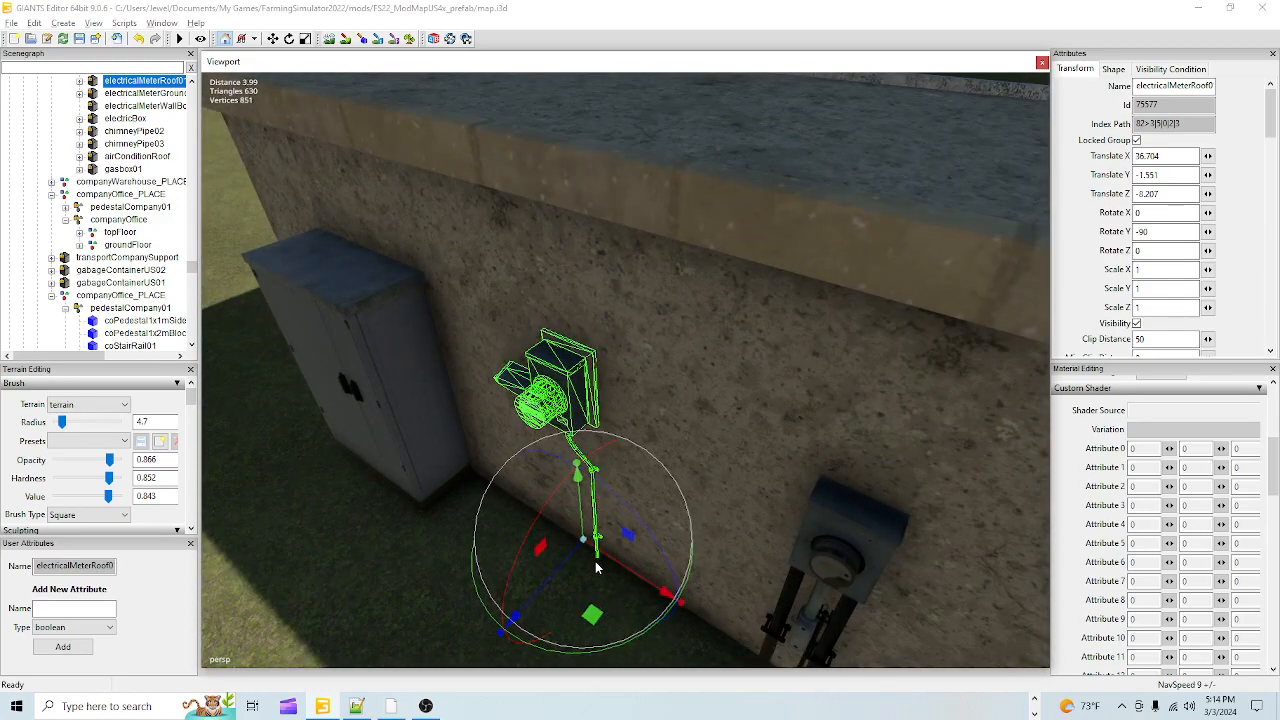
left_click_drag(559, 575, 602, 570)
Step: Move chimneyPipe03 from the grass onto the office roof, to about X 40.741, Y 10.638, Z -10.24
scroll(603, 571, "down", 5)
scroll(602, 570, "down", 5)
scroll(596, 542, "down", 5)
left_click_drag(638, 505, 735, 400, "alt")
scroll(836, 243, "up", 5)
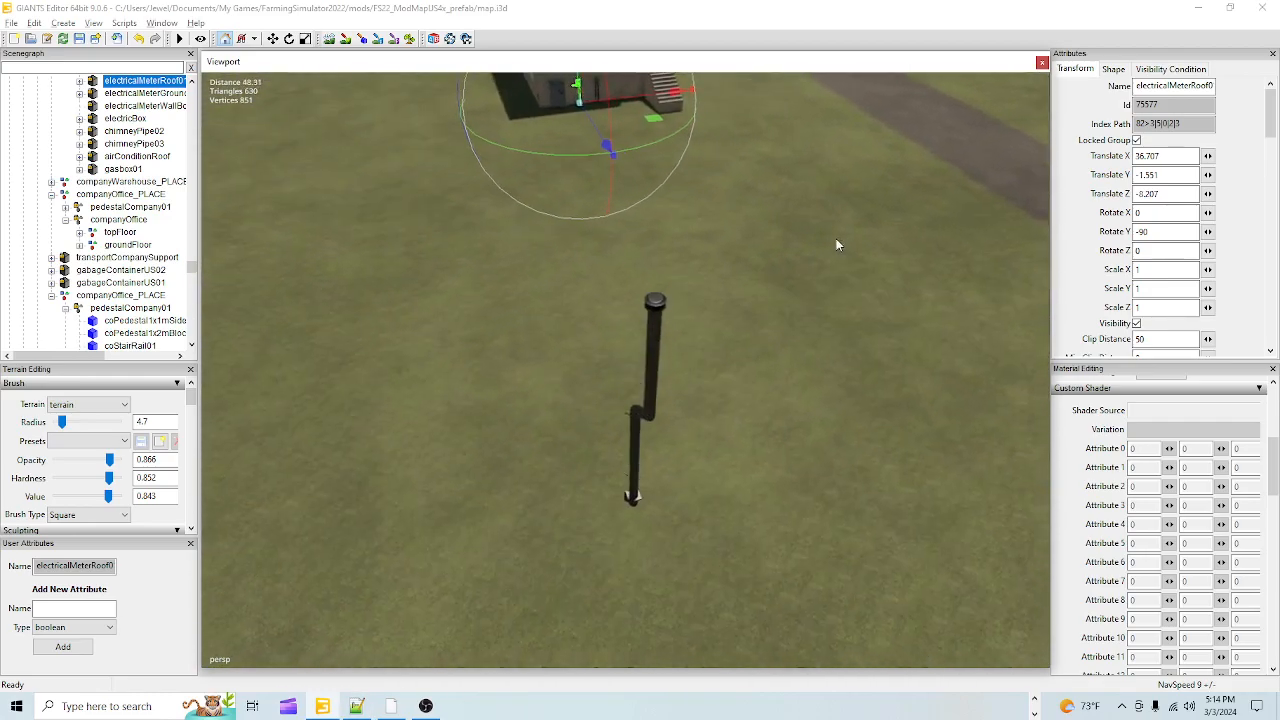
left_click(649, 387)
left_click_drag(621, 484, 222, 3)
left_click_drag(384, 327, 470, 380, "alt")
scroll(566, 494, "up", 4)
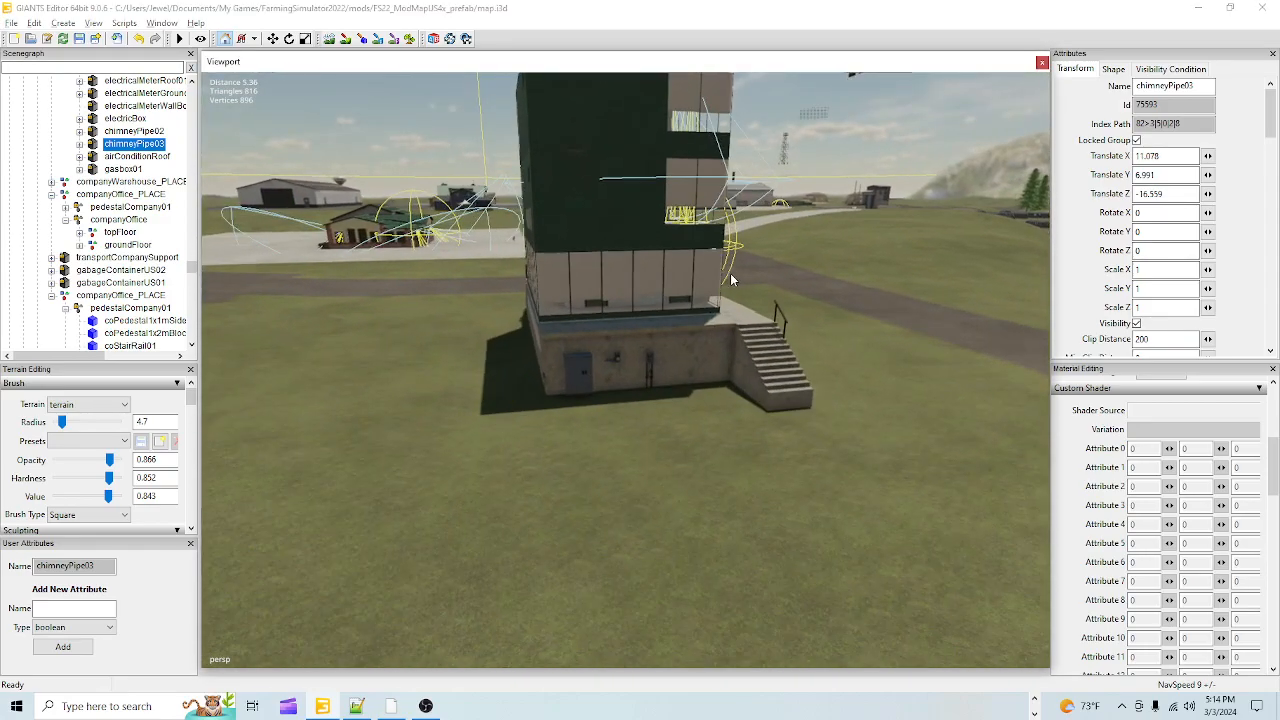
left_click_drag(731, 280, 340, 292, "alt")
middle_click_drag(340, 292, 527, 461, "alt")
left_click_drag(655, 347, 1095, 406)
left_click_drag(677, 476, 968, 428, "alt")
scroll(645, 437, "up", 5)
left_click_drag(734, 284, 660, 325, "alt")
left_click_drag(746, 234, 844, 404)
left_click_drag(827, 271, 823, 243)
Step: Raise chimneyPipe03 to about Y 12.554 so its base bracket stands on the roof surface
left_click_drag(748, 362, 658, 420, "alt")
right_click_drag(658, 415, 734, 280, "alt")
left_click_drag(734, 280, 985, 329, "alt")
right_click_drag(985, 329, 733, 411, "alt")
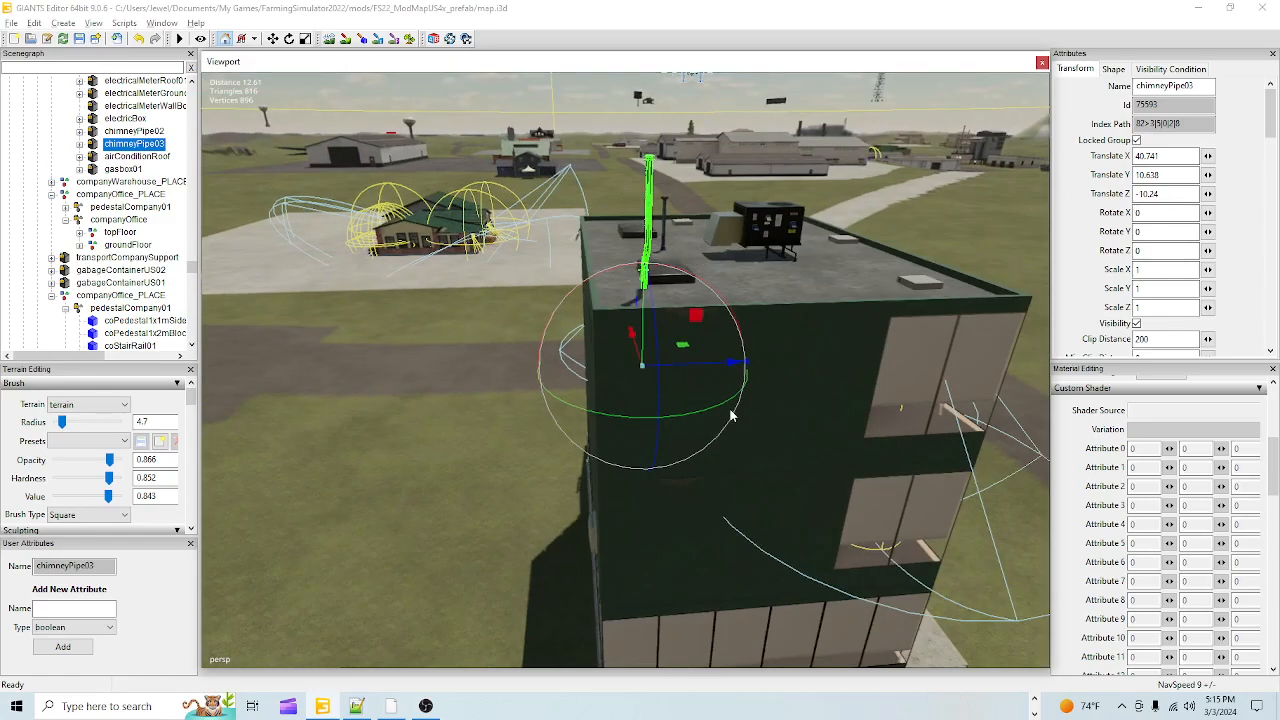
left_click_drag(733, 411, 678, 416, "alt")
right_click_drag(677, 414, 737, 358, "alt")
left_click_drag(737, 358, 920, 378, "alt")
right_click_drag(920, 378, 822, 404, "alt")
left_click_drag(822, 408, 836, 442, "alt")
right_click_drag(836, 442, 861, 392, "alt")
left_click_drag(861, 392, 641, 447, "alt")
right_click_drag(641, 447, 634, 474, "alt")
left_click_drag(634, 474, 620, 407, "alt")
right_click_drag(620, 407, 667, 397, "alt")
left_click_drag(667, 397, 536, 464, "alt")
right_click_drag(536, 464, 577, 474, "alt")
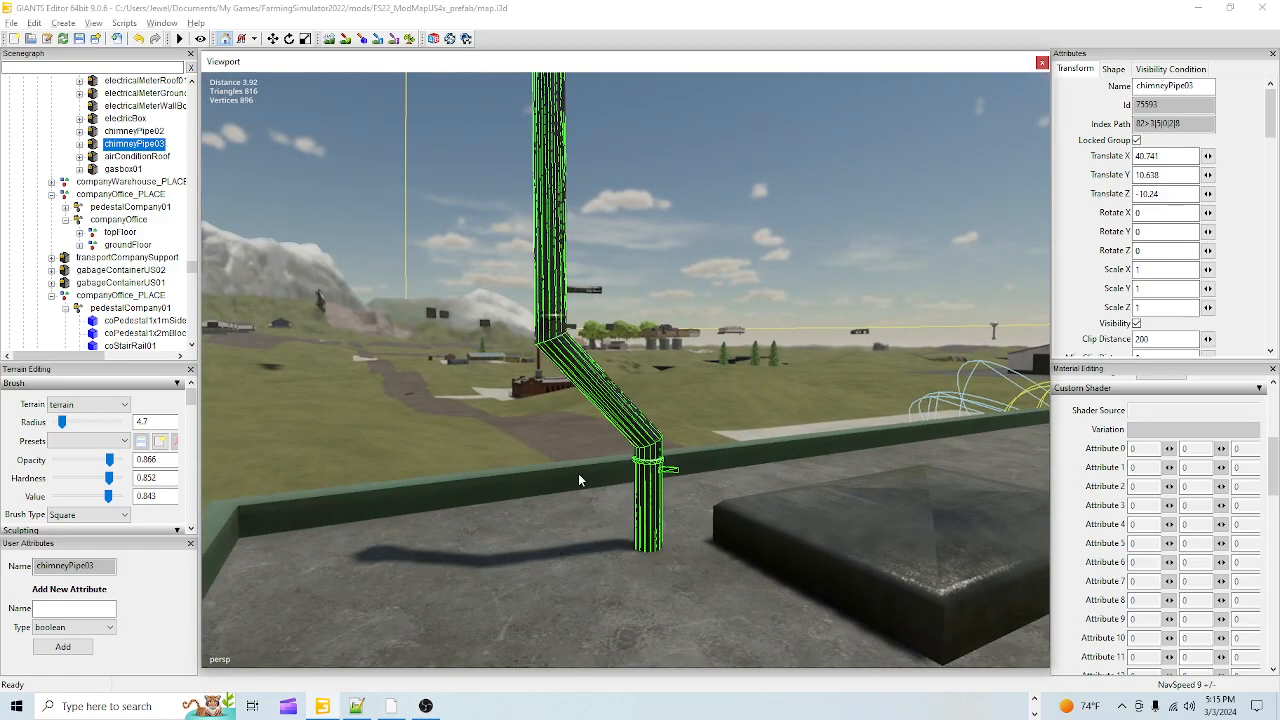
right_click_drag(700, 375, 686, 465, "alt")
left_click_drag(643, 530, 606, 371)
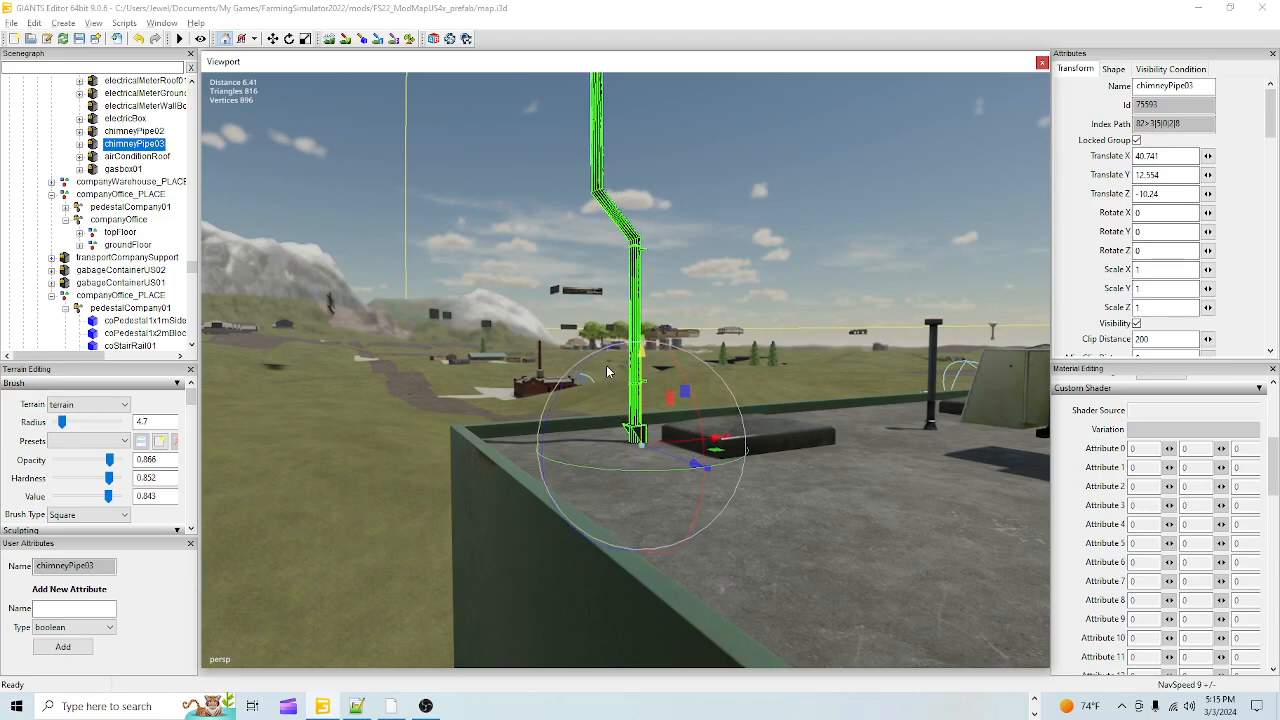
Step: Try fitting chimneyPipe03's bracket against the side of the roof hatch, at about X 40.927
left_click_drag(674, 449, 1094, 513)
scroll(712, 530, "up", 4)
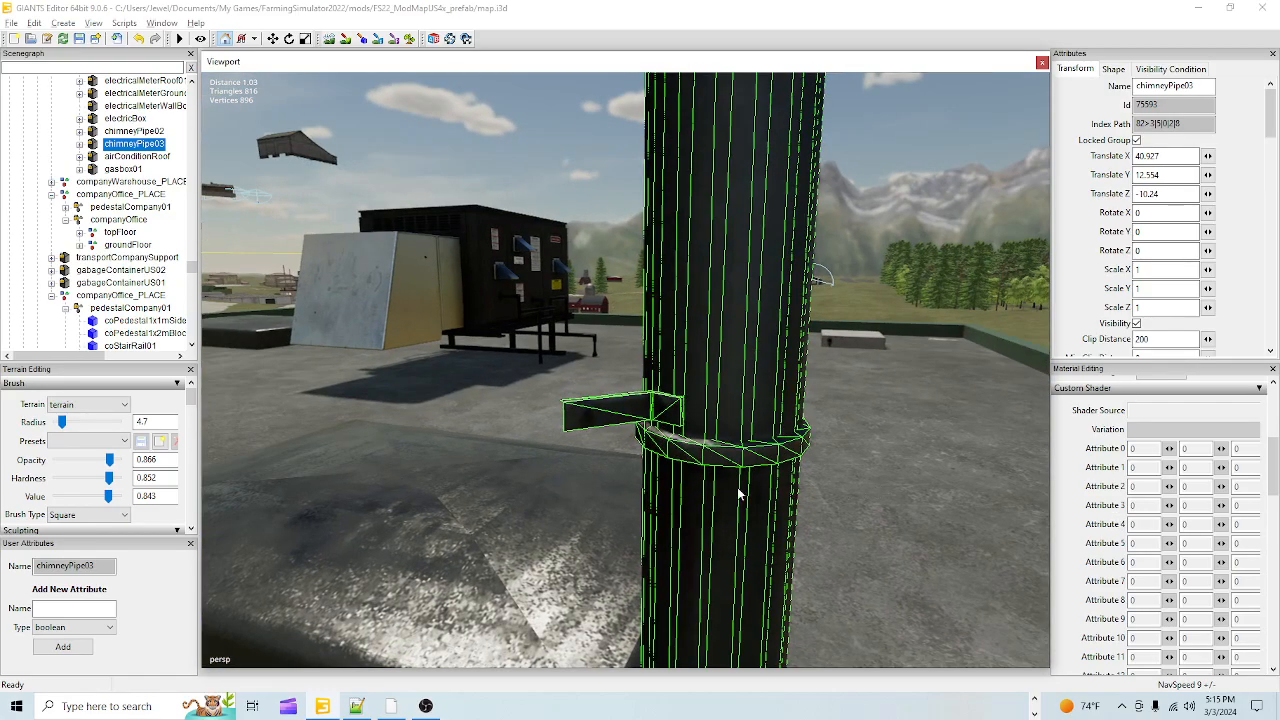
scroll(734, 509, "down", 5)
left_click_drag(734, 509, 790, 550, "alt")
scroll(674, 494, "up", 3)
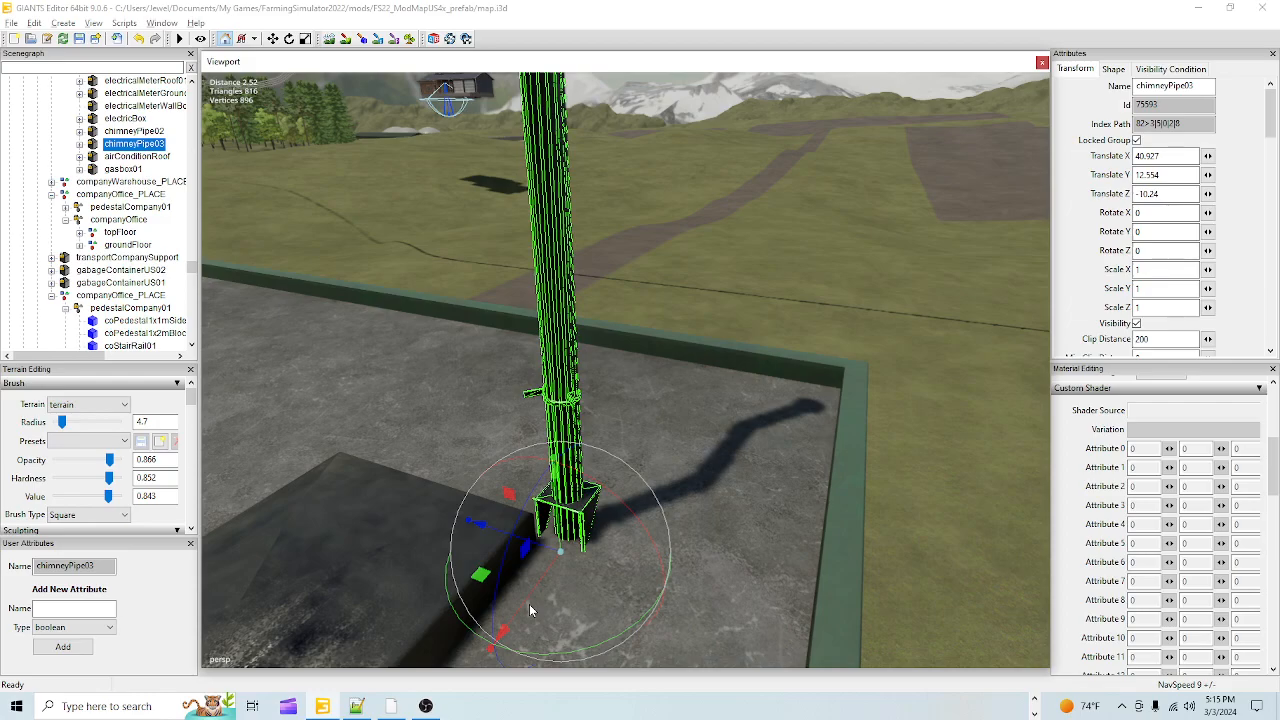
Step: Move chimneyPipe03 to the outer wall at about X 38.659 and lower it below the roof edge to about Y 11.438
left_click_drag(529, 604, 866, 357)
left_click_drag(715, 475, 519, 404, "alt")
scroll(706, 430, "up", 3)
scroll(547, 474, "down", 3)
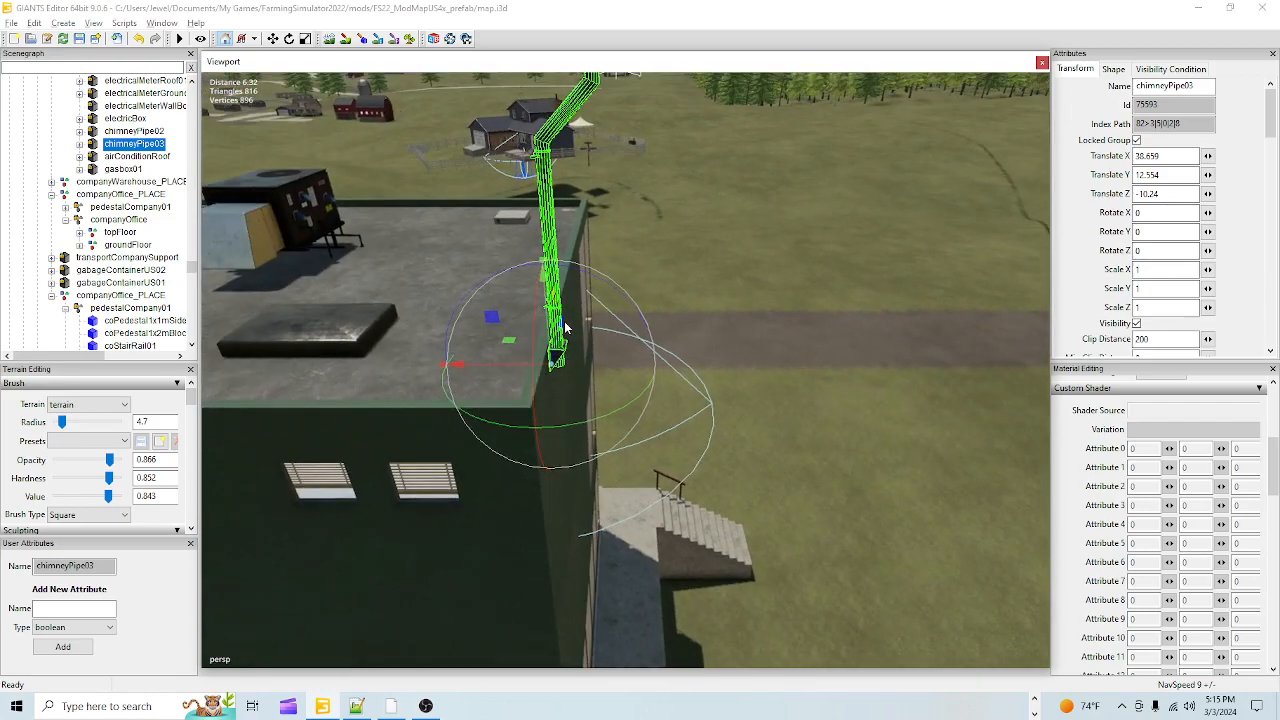
left_click_drag(549, 304, 582, 467)
scroll(605, 435, "up", 4)
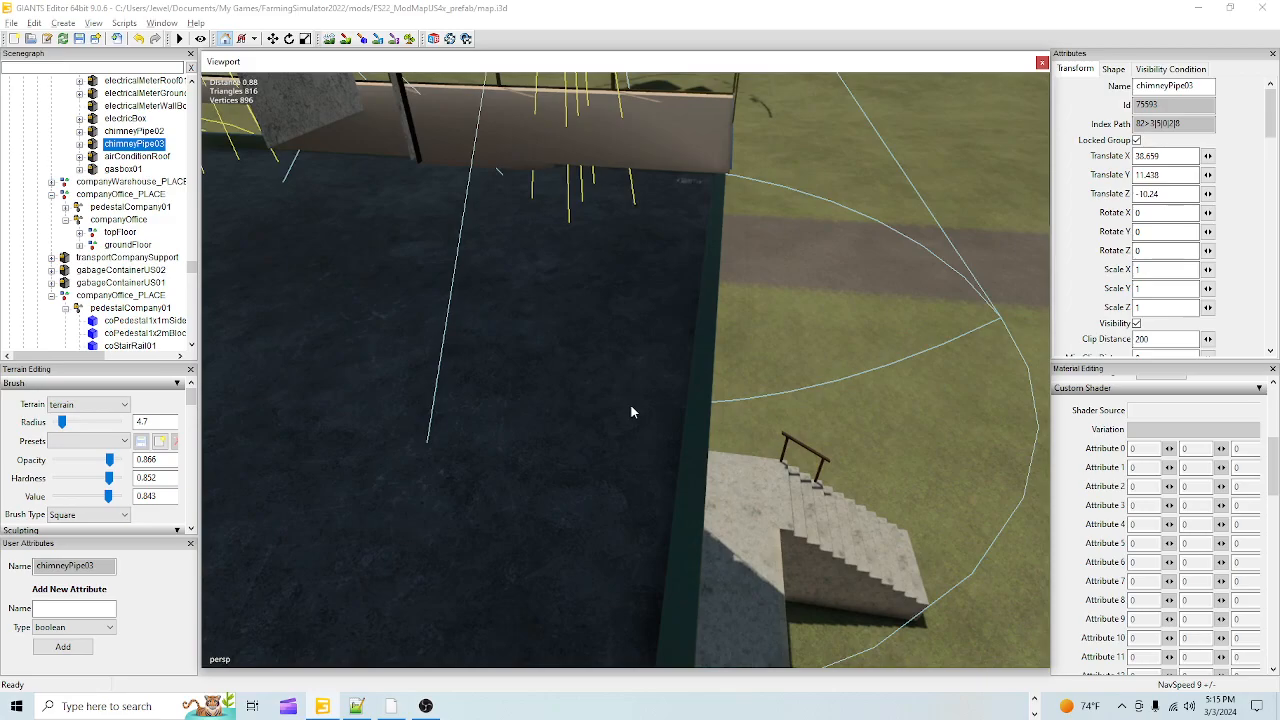
Step: Fit chimneyPipe03's bracket against the office's outer wall at about X 38.681
left_click_drag(628, 403, 589, 337, "alt")
scroll(555, 350, "down", 2)
mouse_move(551, 386)
left_mouse_down("alt")
mouse_move(509, 303)
mouse_move(636, 402)
mouse_move(557, 369)
mouse_move(543, 395)
left_mouse_up("alt")
scroll(509, 303, "up", 1)
scroll(636, 402, "down", 1)
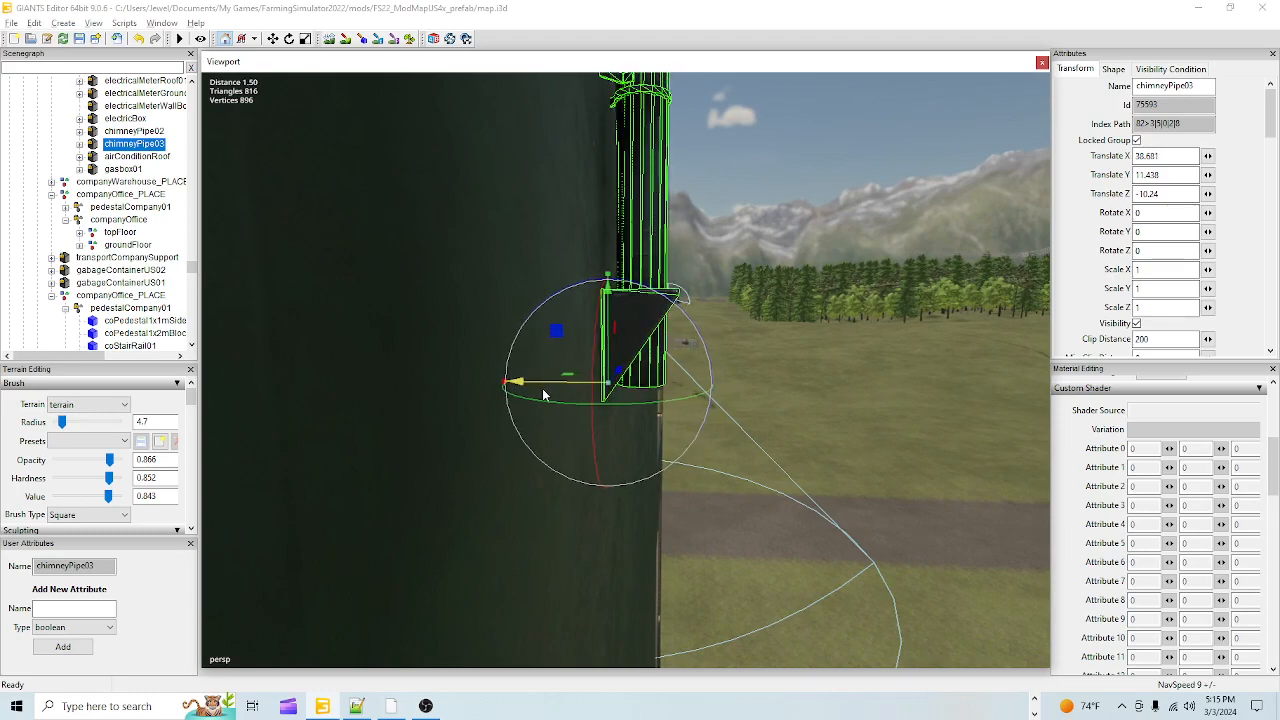
Step: Examine the office from several sides to check the placement of the chimney pipe and other attachments
left_click_drag(611, 509, 430, 697, "alt")
scroll(586, 400, "up", 3)
scroll(659, 562, "down", 3)
scroll(583, 538, "up", 4)
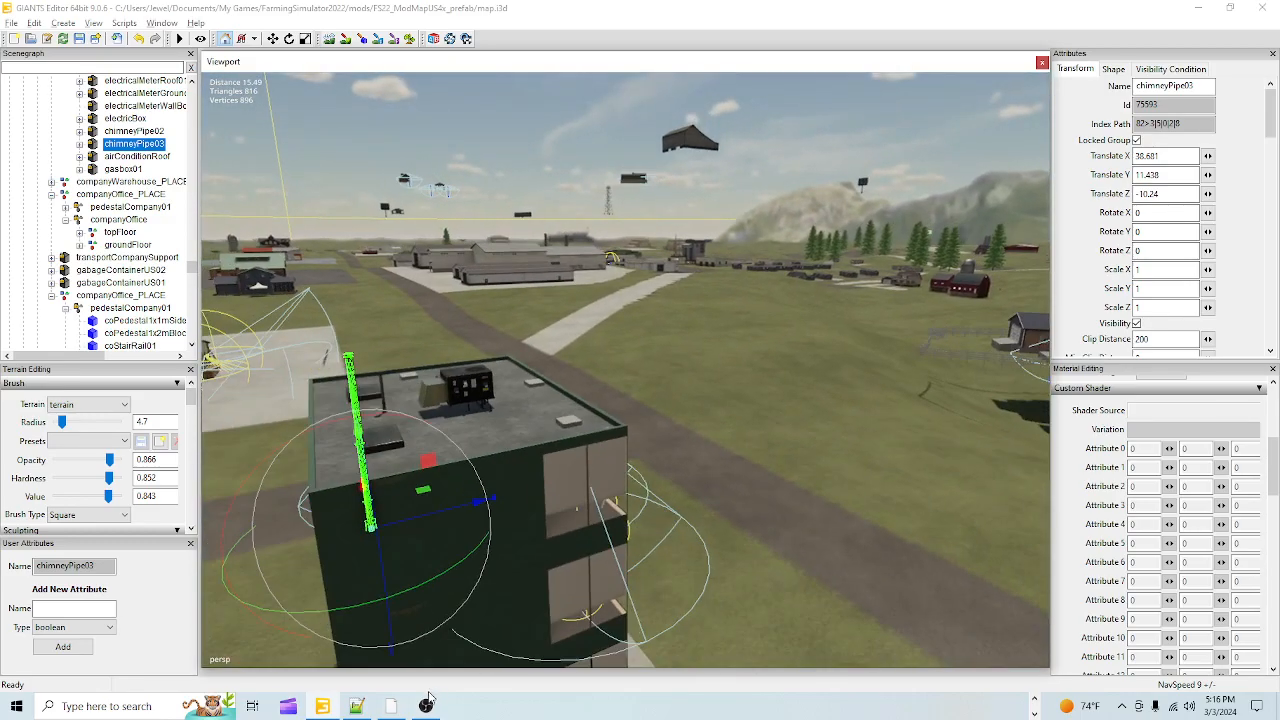
scroll(588, 578, "down", 5)
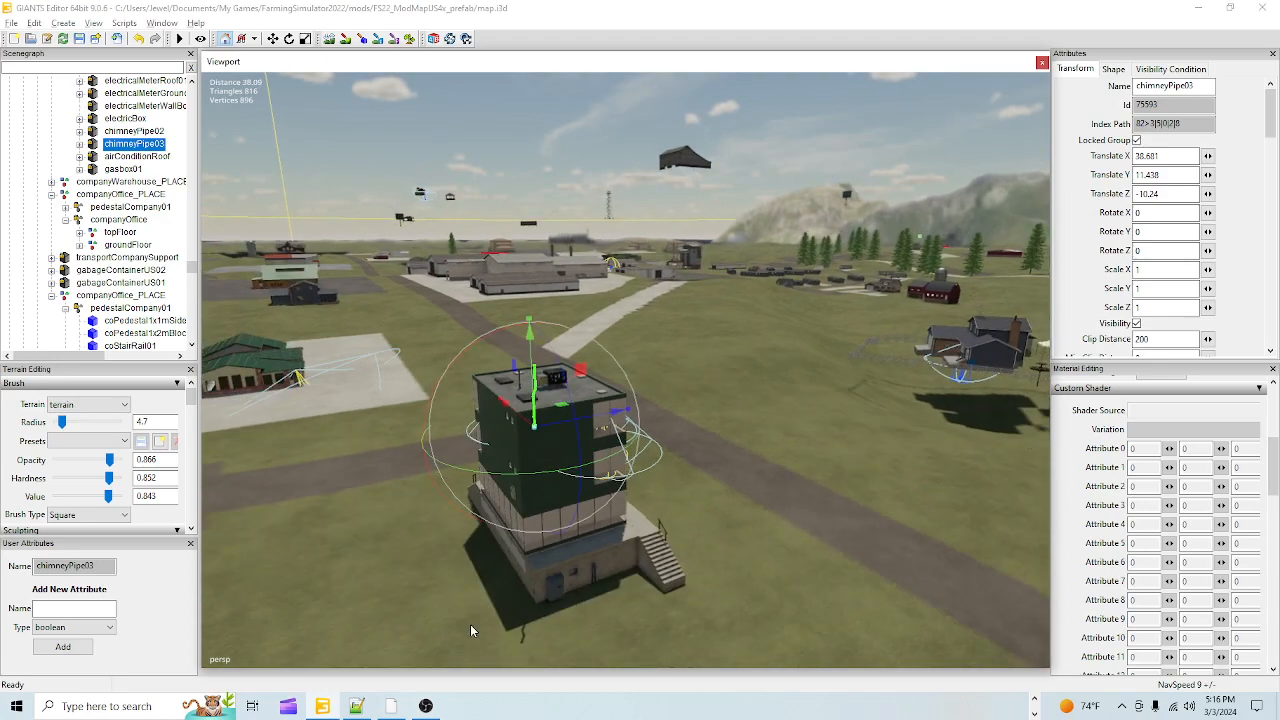
left_click_drag(694, 512, 691, 479, "alt")
scroll(804, 372, "up", 4)
left_click_drag(753, 438, 530, 560, "alt")
scroll(695, 368, "down", 3)
scroll(636, 465, "down", 3)
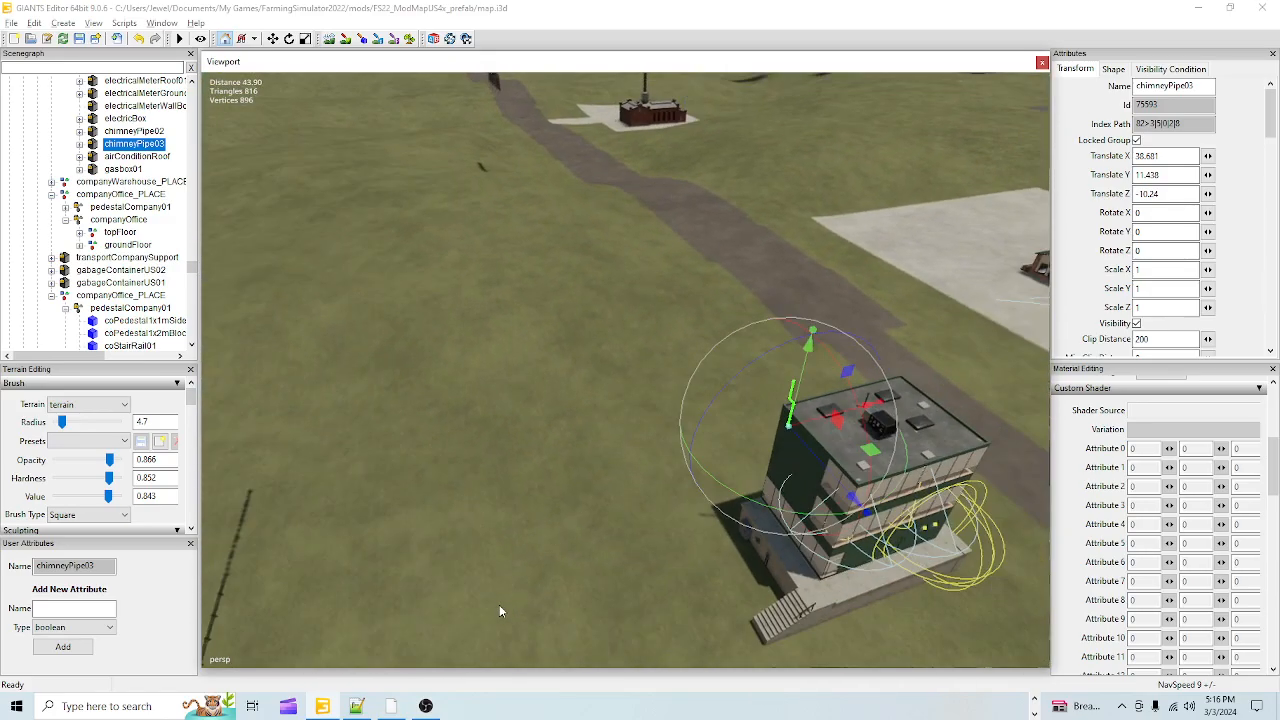
left_click_drag(643, 510, 730, 512, "alt")
scroll(709, 446, "down", 3)
scroll(176, 204, "up", 2)
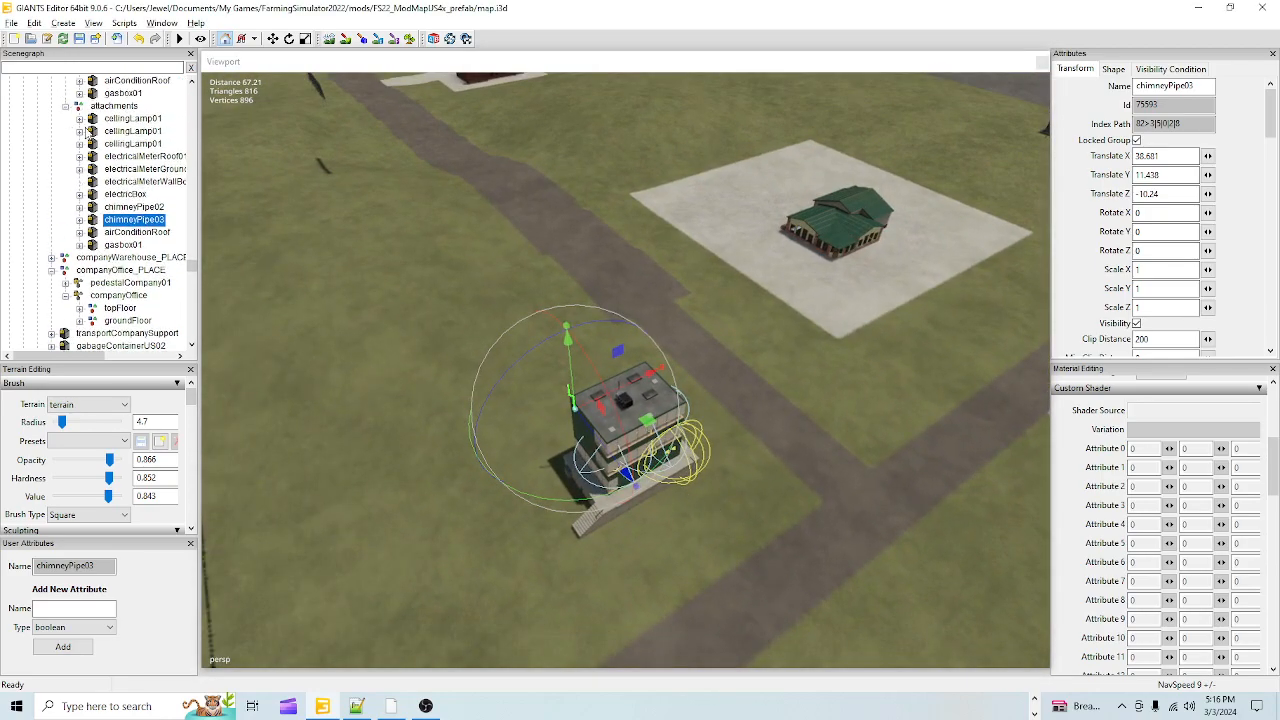
Step: Go through each item of the attachments group, from the ceiling lamps to gasbox01, to check where it sits
left_click(130, 119)
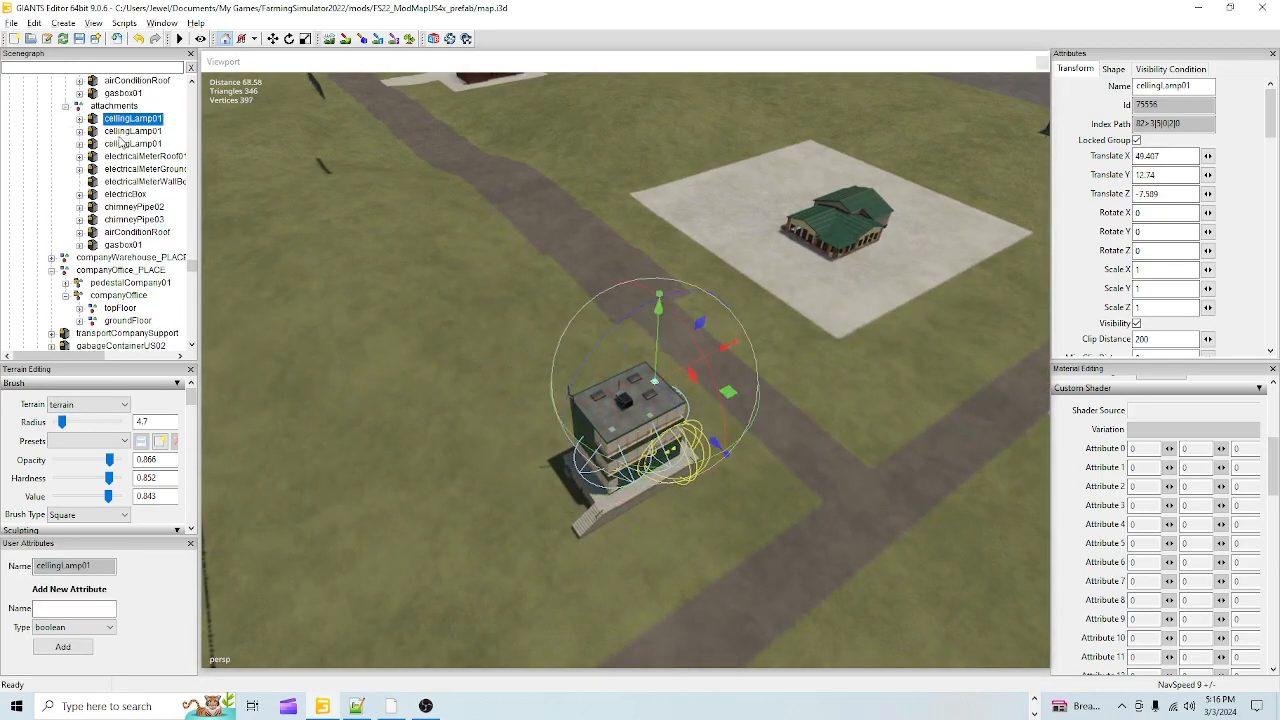
left_click(120, 132)
left_click(118, 144)
left_click(115, 157)
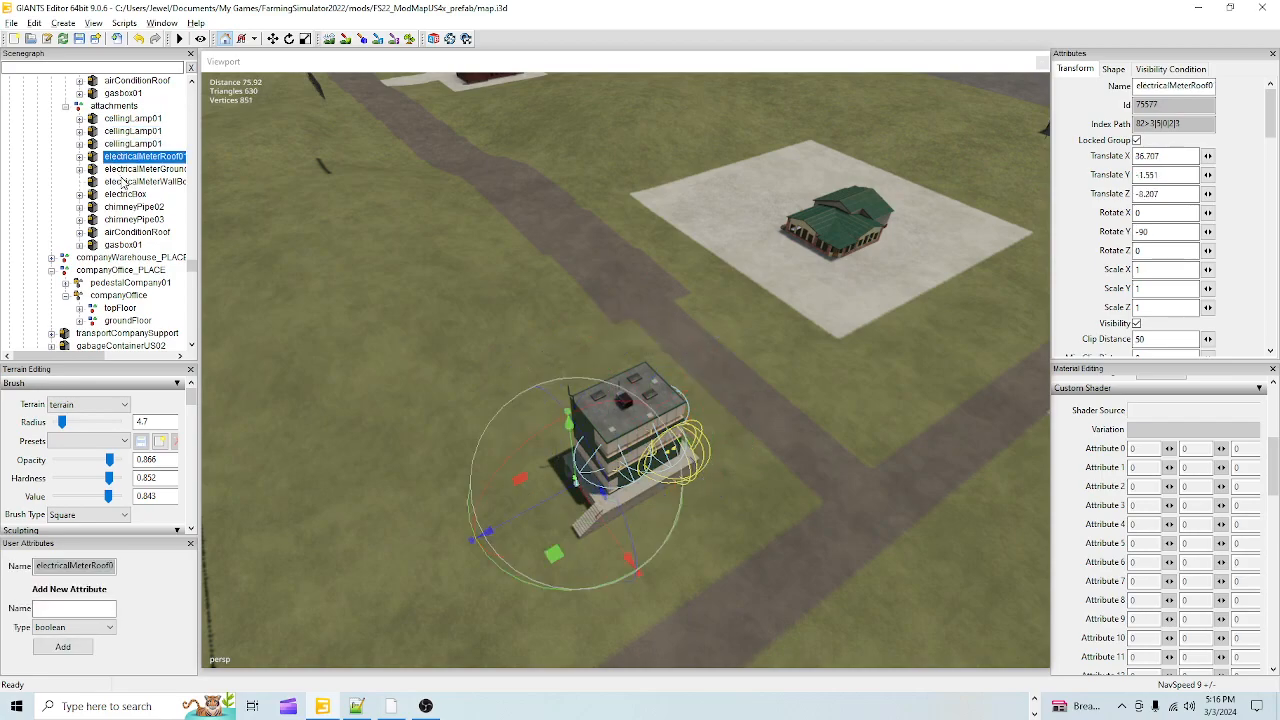
left_click(130, 171)
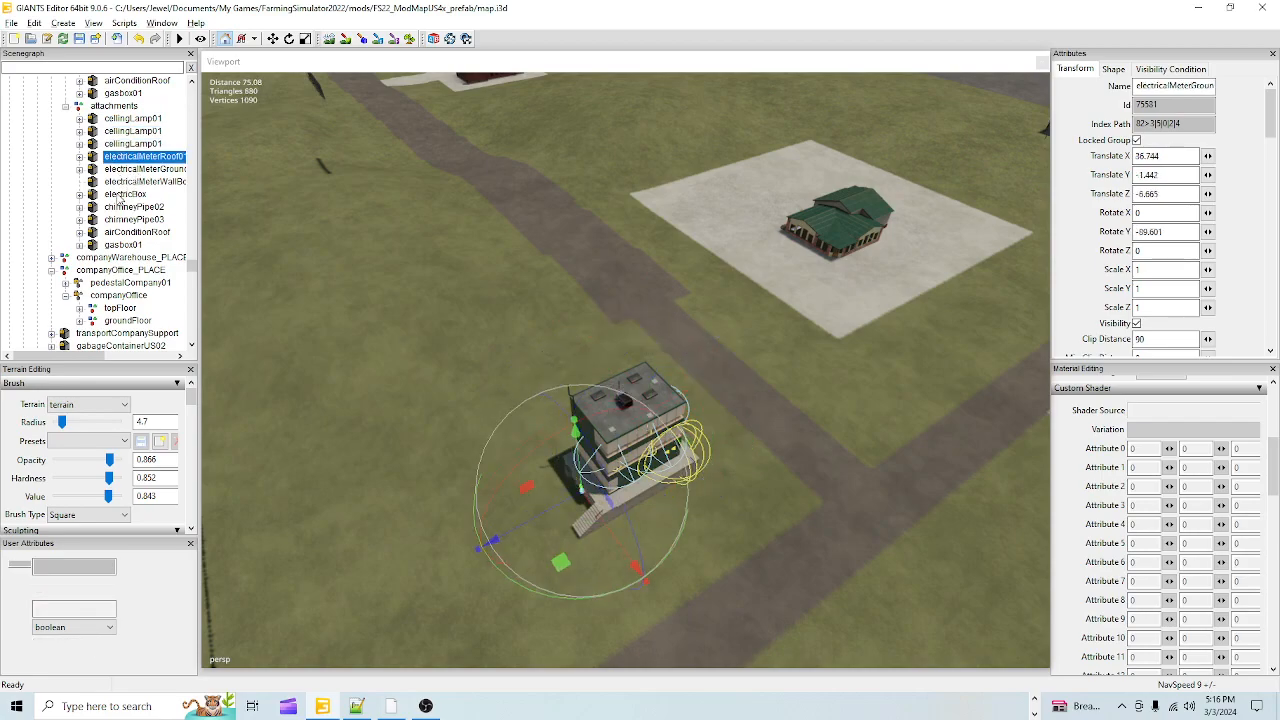
left_click(131, 183)
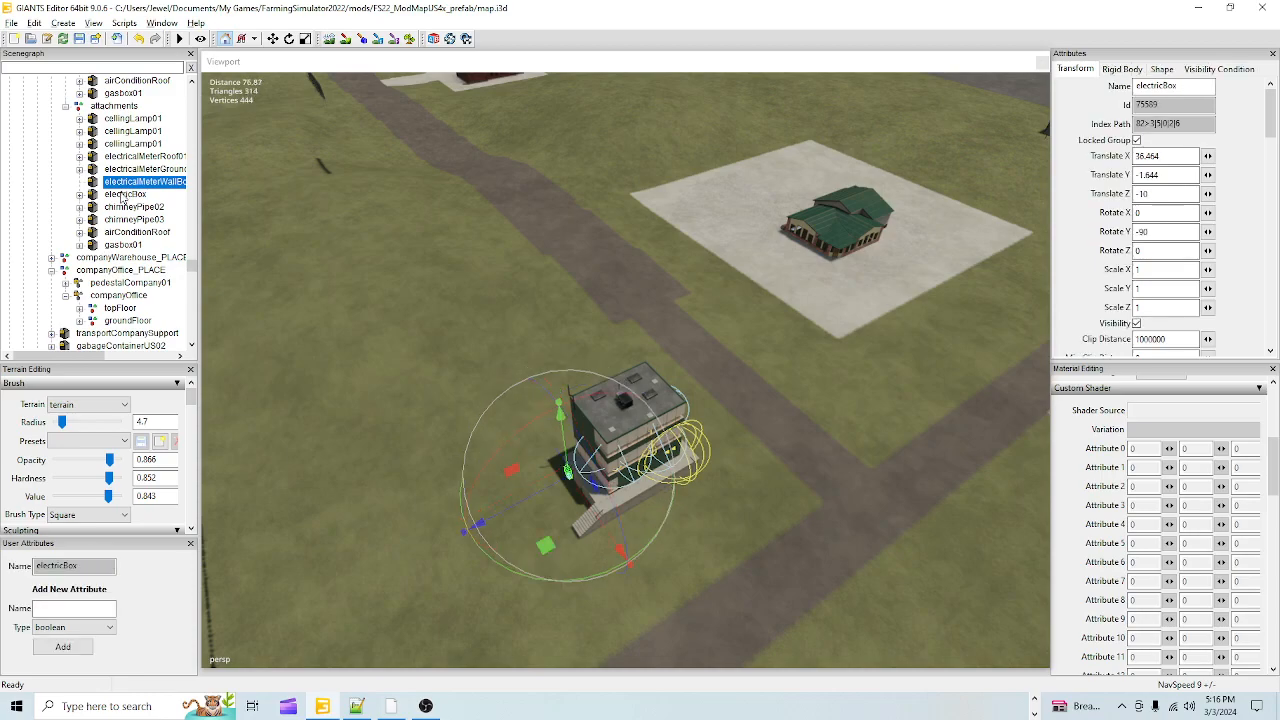
left_click(122, 195)
left_click(115, 208)
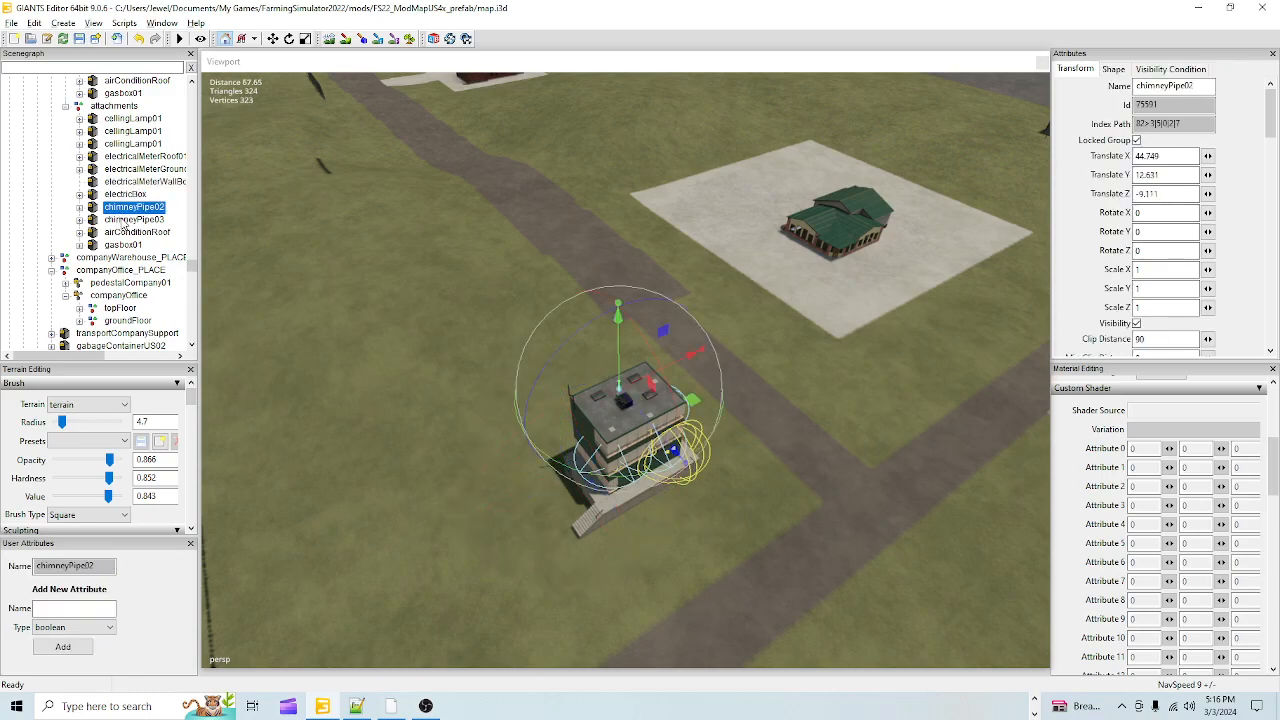
left_click(123, 220)
left_click(121, 232)
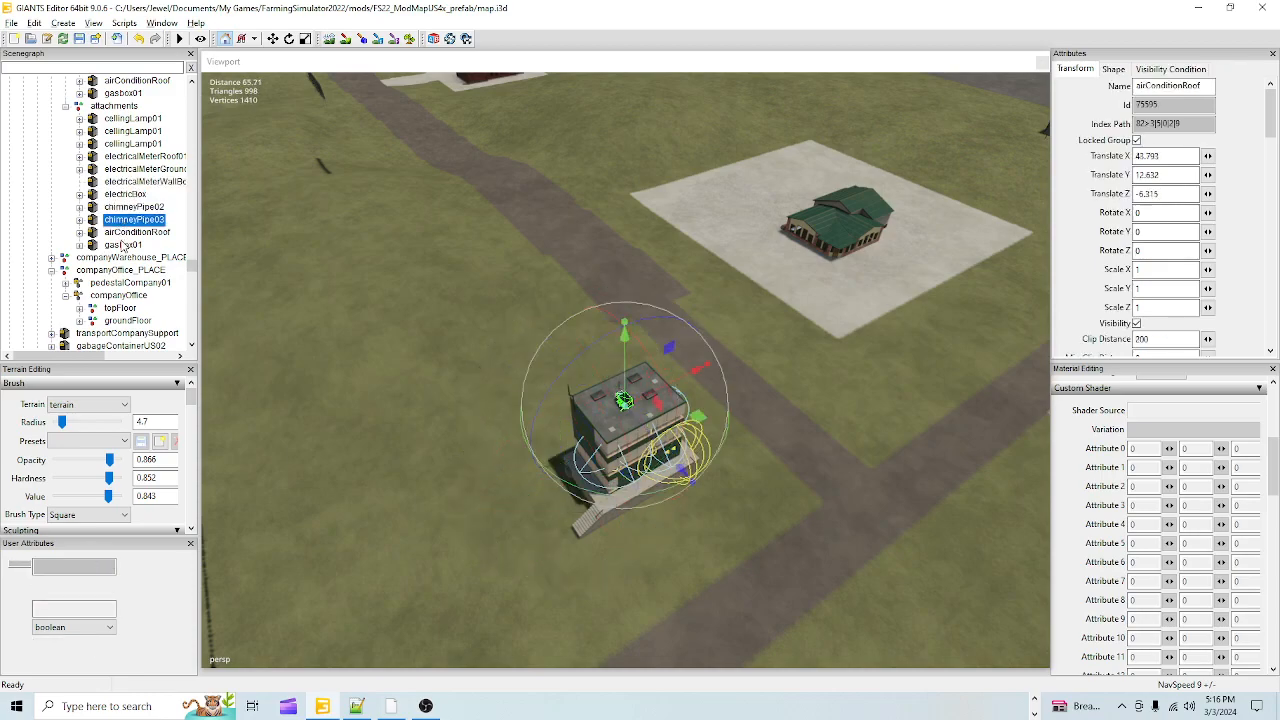
left_click(120, 250)
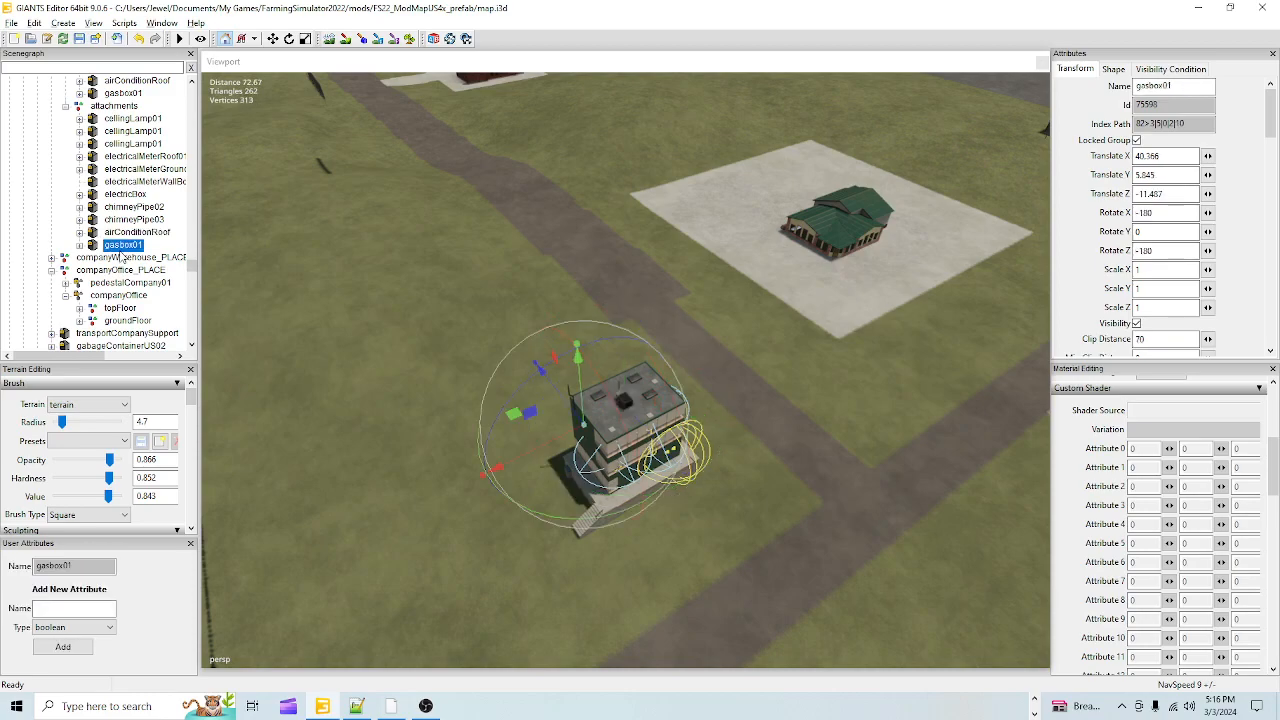
Step: Examine the pedestal walls around the office for a suitable place for the gas box
left_click_drag(740, 451, 674, 491, "alt")
right_click_drag(674, 491, 925, 145, "alt")
right_click_drag(660, 400, 756, 204, "alt")
middle_click_drag(756, 208, 677, 329, "alt")
right_click_drag(677, 329, 713, 289, "alt")
left_click_drag(713, 289, 1065, 284, "alt")
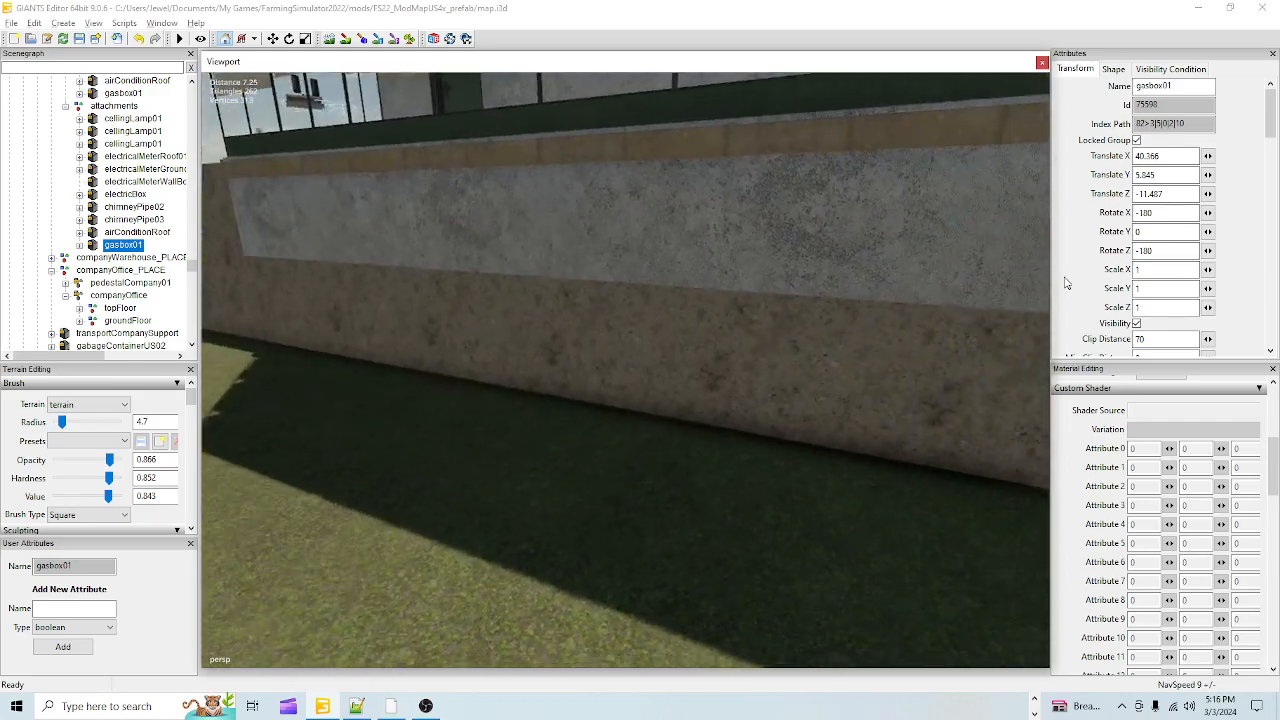
right_click_drag(1065, 284, 766, 401, "alt")
left_click_drag(766, 401, 590, 381, "alt")
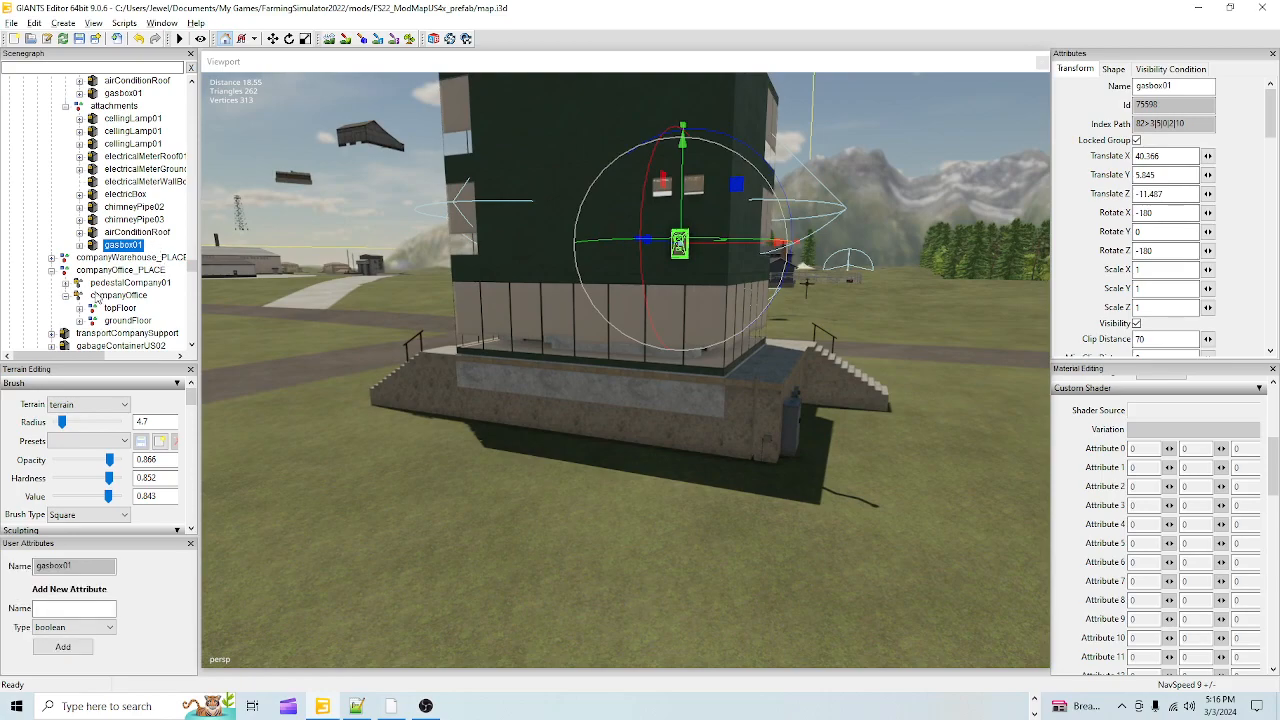
Step: Lower the gas box from the office's upper wall to pedestal height, at about Y -0.679
left_click_drag(671, 295, 512, 392, "alt")
scroll(678, 344, "up", 6)
key("f")
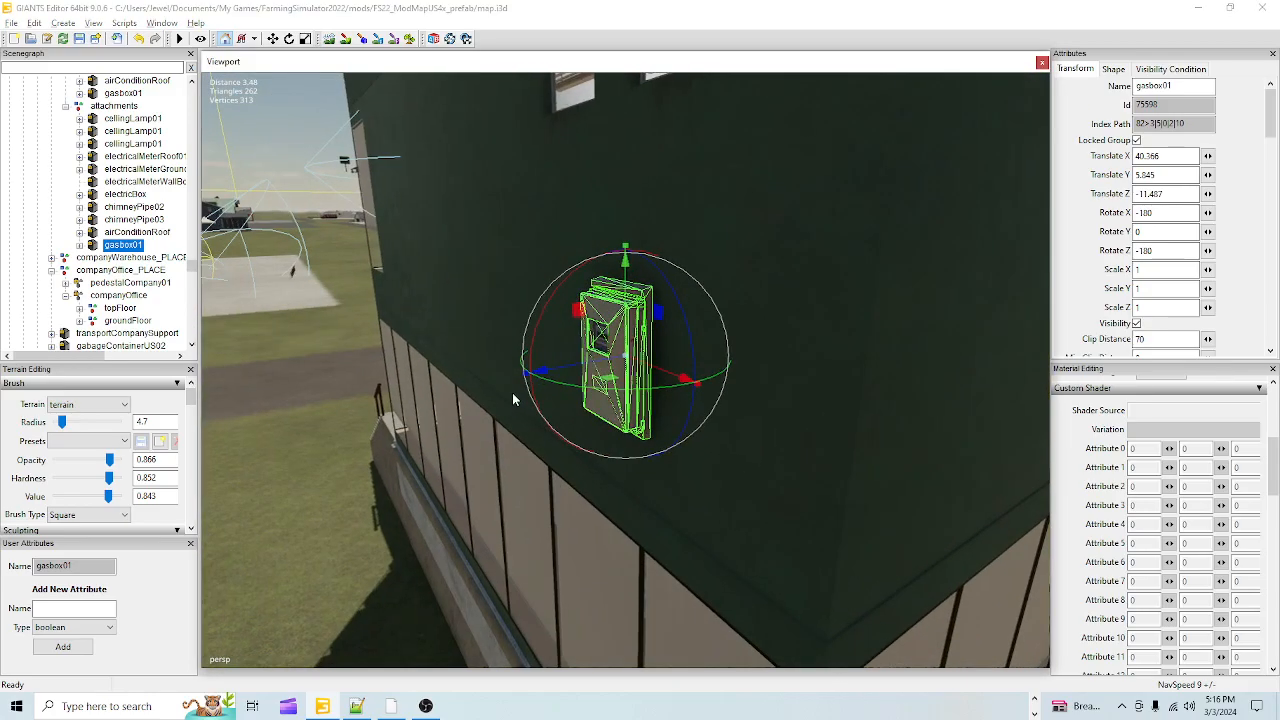
scroll(512, 392, "up", 4)
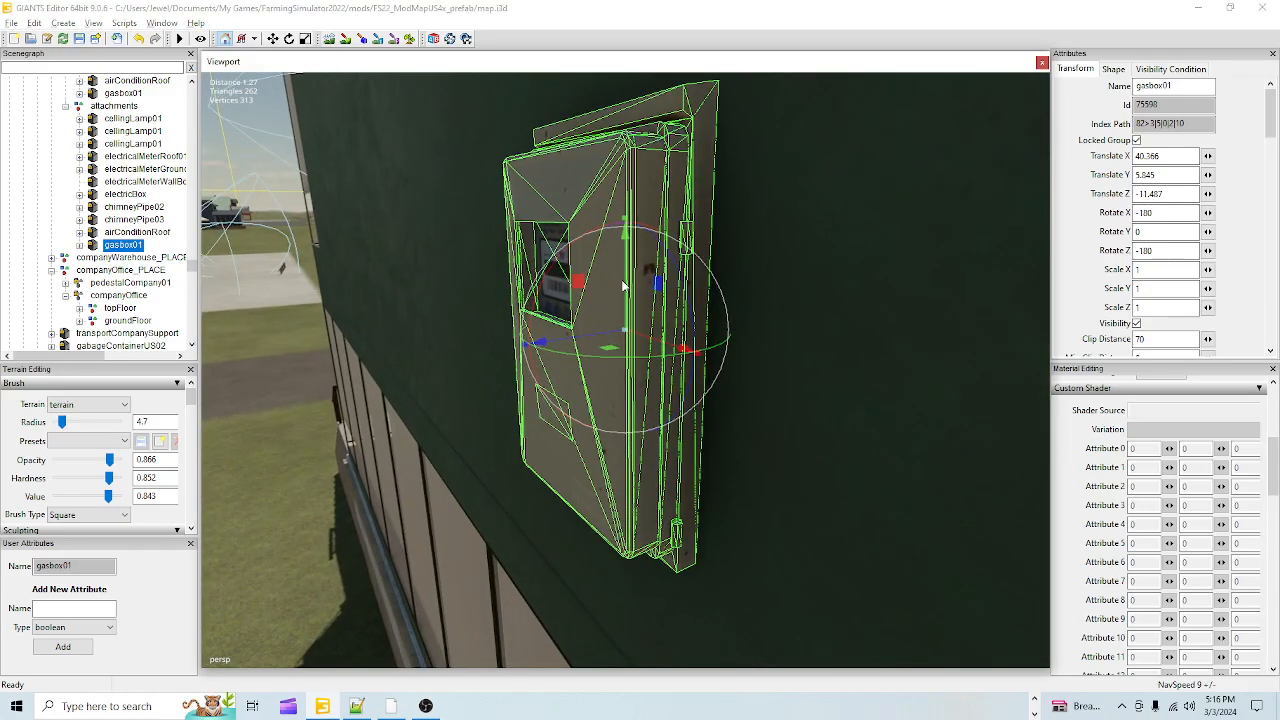
left_click_drag(622, 287, 620, 590)
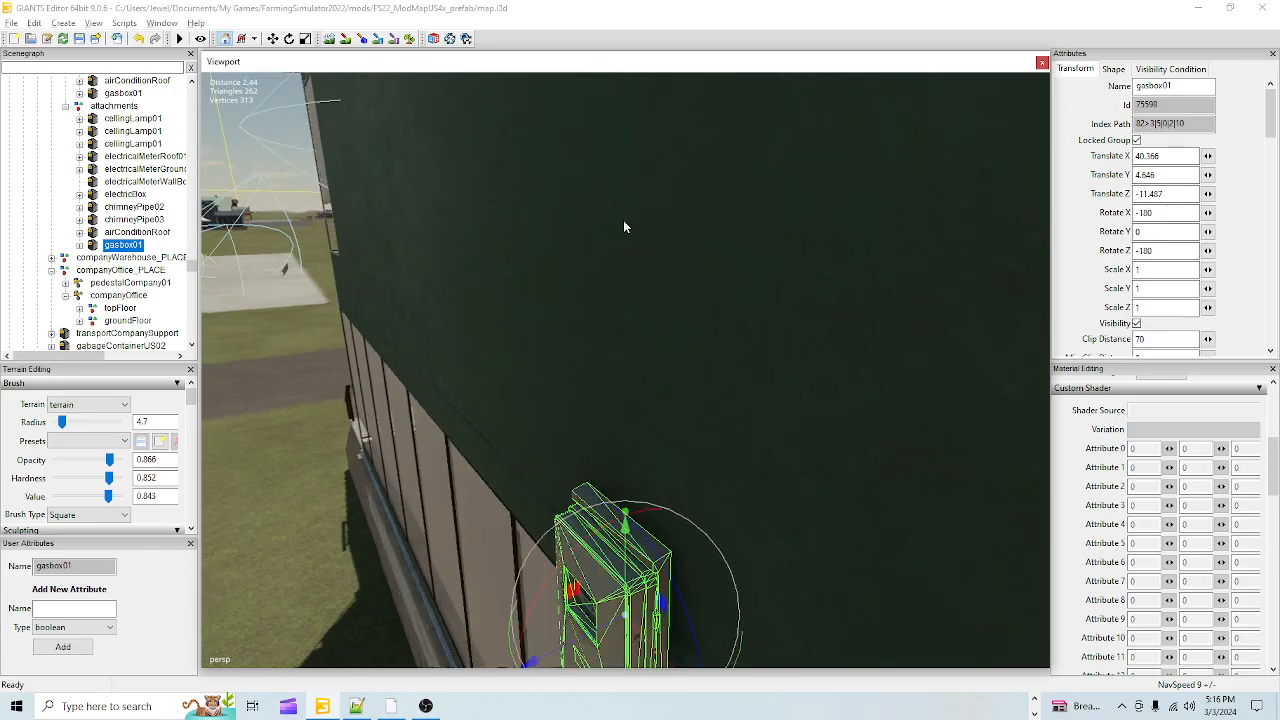
scroll(595, 397, "down", 10)
left_click_drag(625, 354, 633, 463)
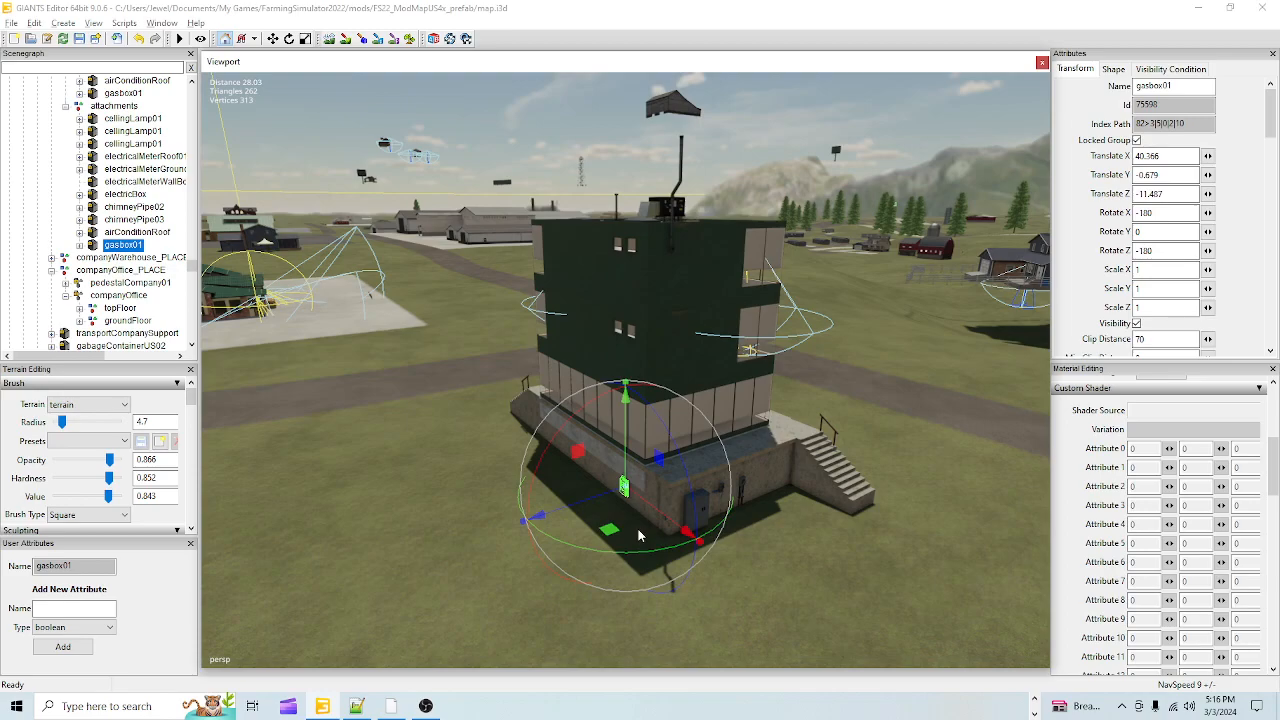
Step: Turn the gas box to about -87.859 on Y and move it near the stairs beside the meters, to about X 35.642, Z -4.425
left_click_drag(635, 557, 758, 562)
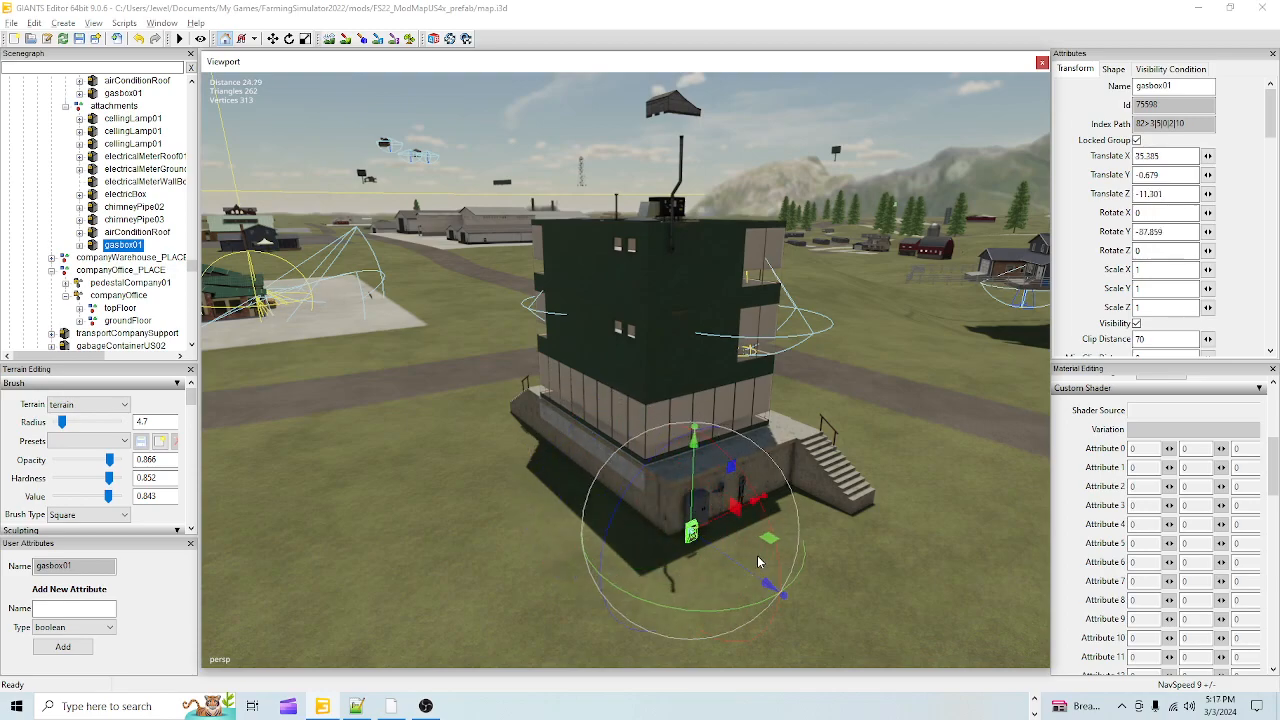
left_click_drag(714, 519, 809, 474)
left_click_drag(716, 557, 773, 550, "alt")
scroll(812, 300, "up", 5)
left_click_drag(812, 300, 588, 398, "alt")
scroll(819, 357, "up", 3)
scroll(668, 306, "down", 5)
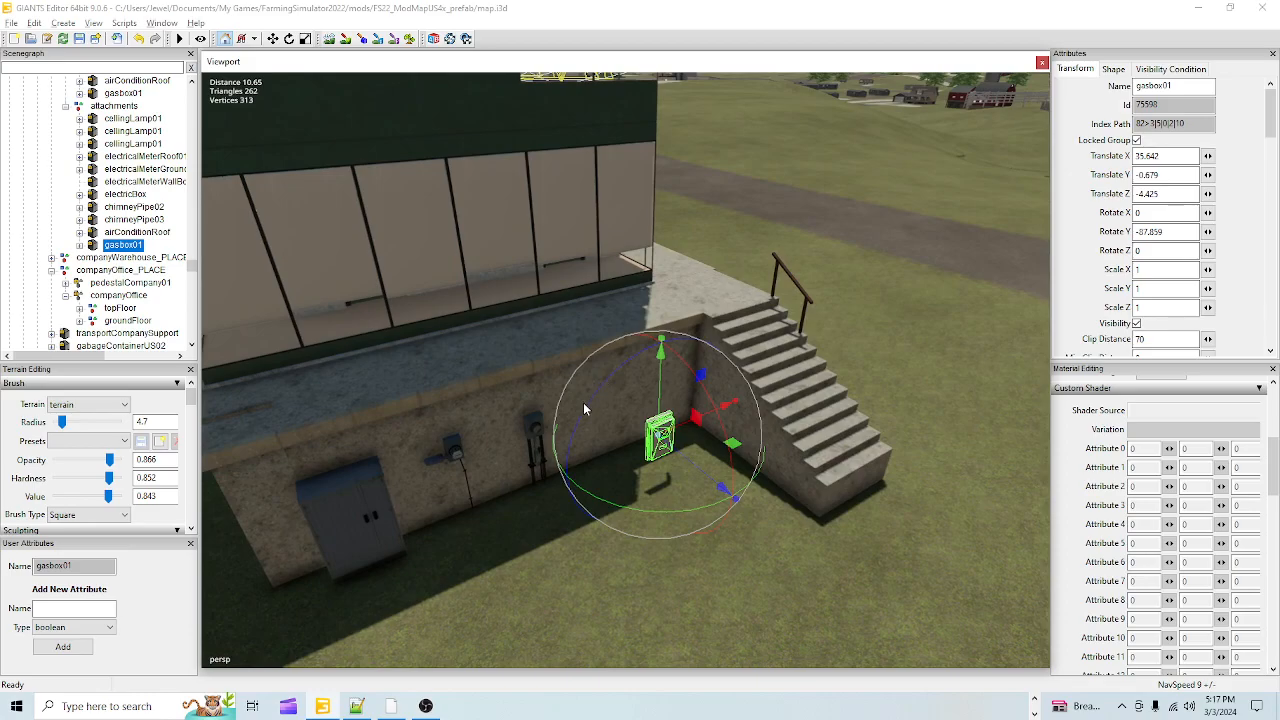
scroll(551, 456, "up", 4)
left_click_drag(551, 456, 456, 409, "alt")
scroll(514, 480, "up", 4)
scroll(484, 446, "up", 3)
scroll(460, 400, "down", 4)
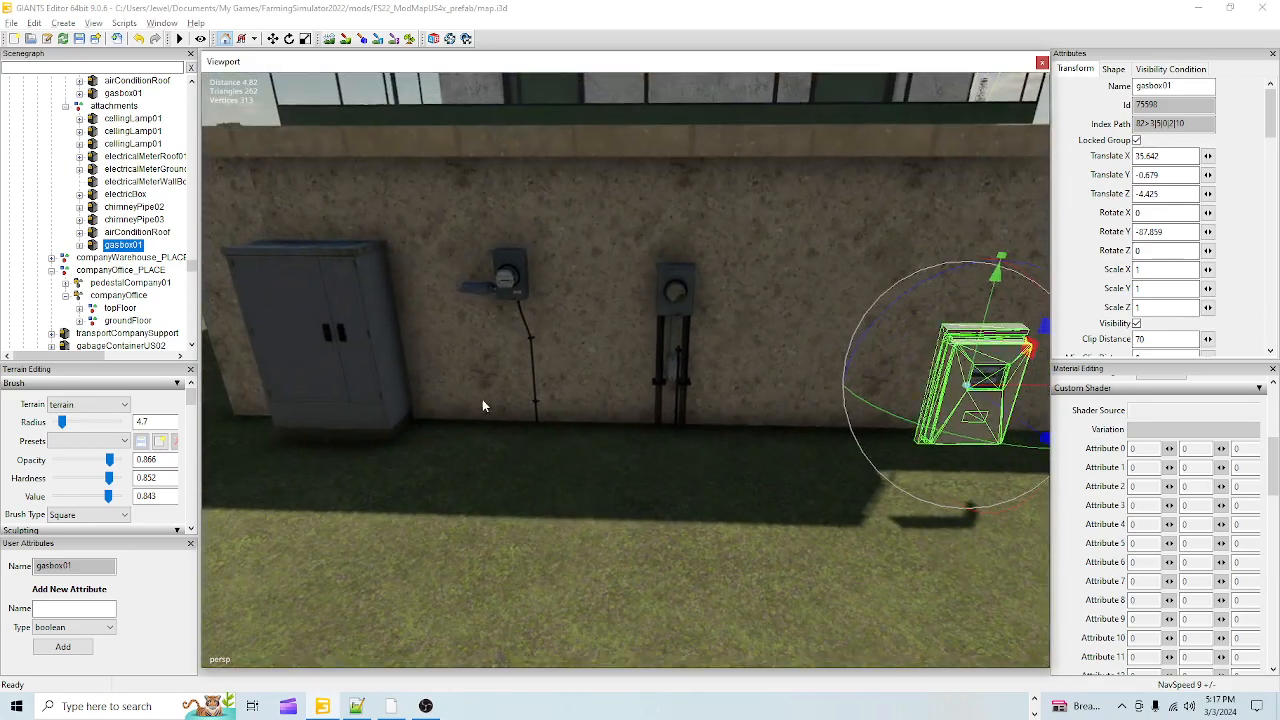
Step: Move the ground meter along the pedestal wall to the stairs and mount the gas box at about X 36.752, Y 0.006, Z -7.118
left_click(664, 322)
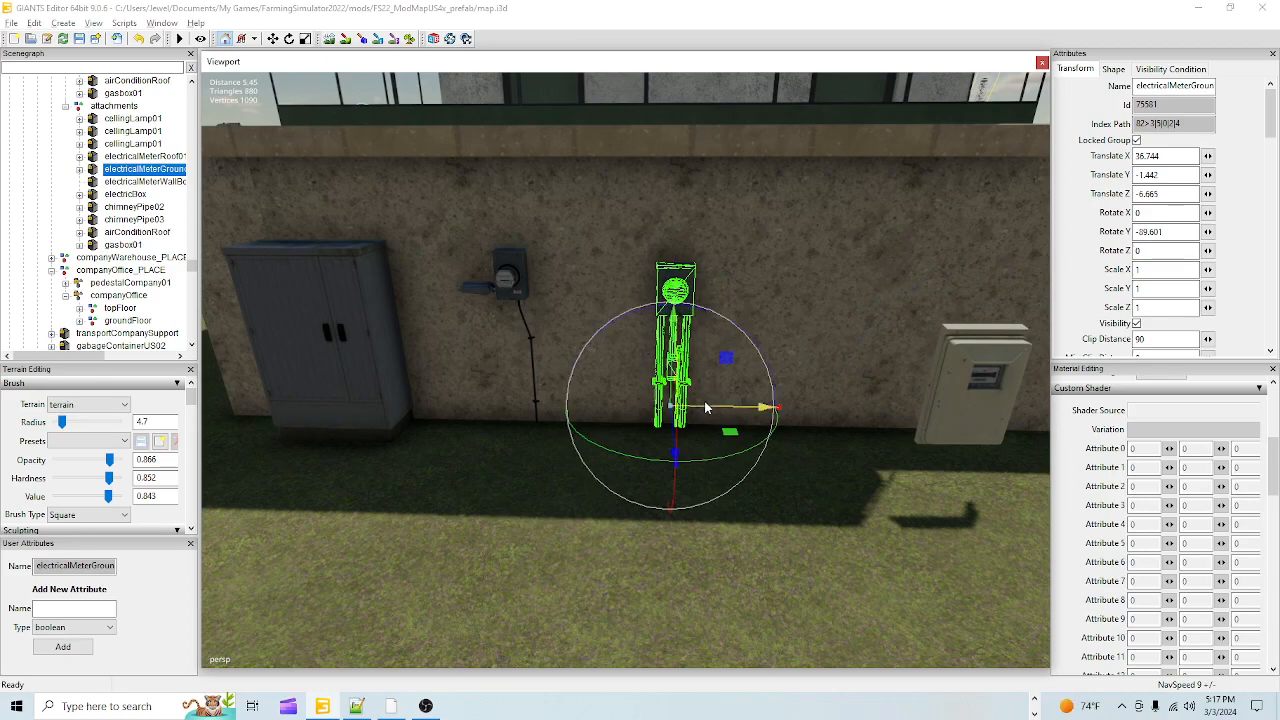
left_click_drag(704, 404, 675, 383)
left_click(1005, 424)
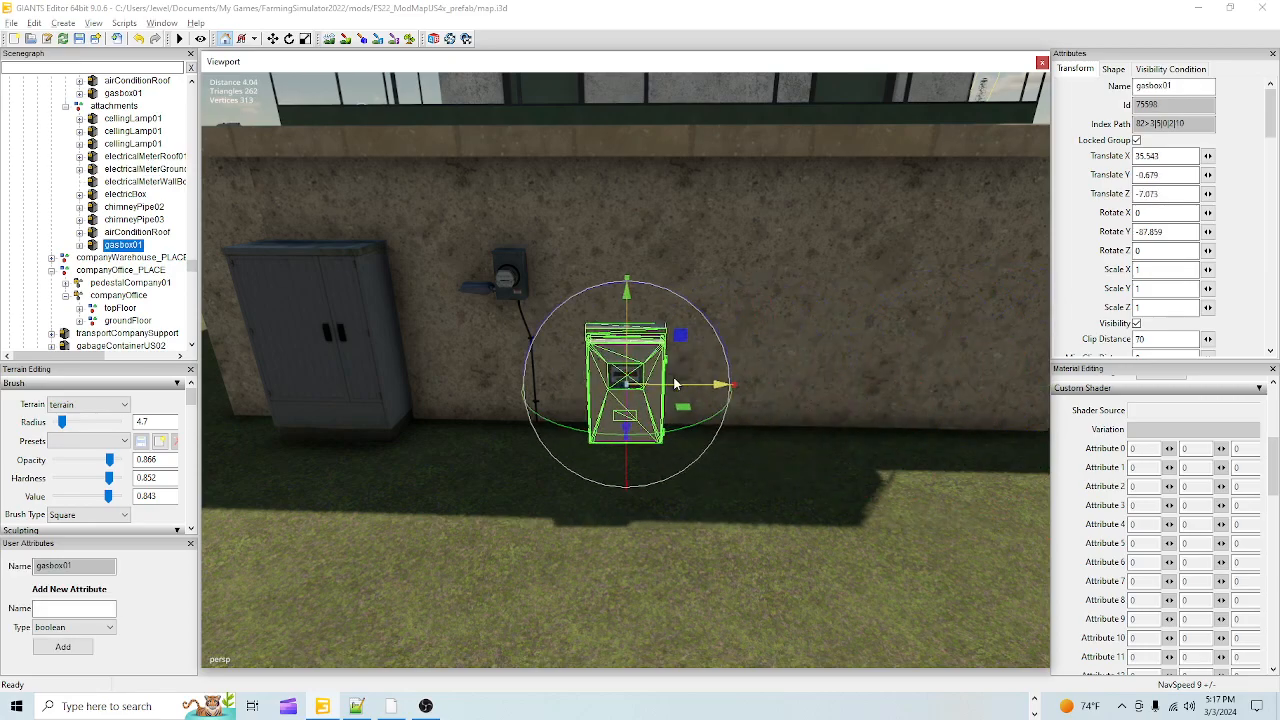
left_click_drag(644, 454, 623, 237, "alt")
scroll(663, 421, "up", 3)
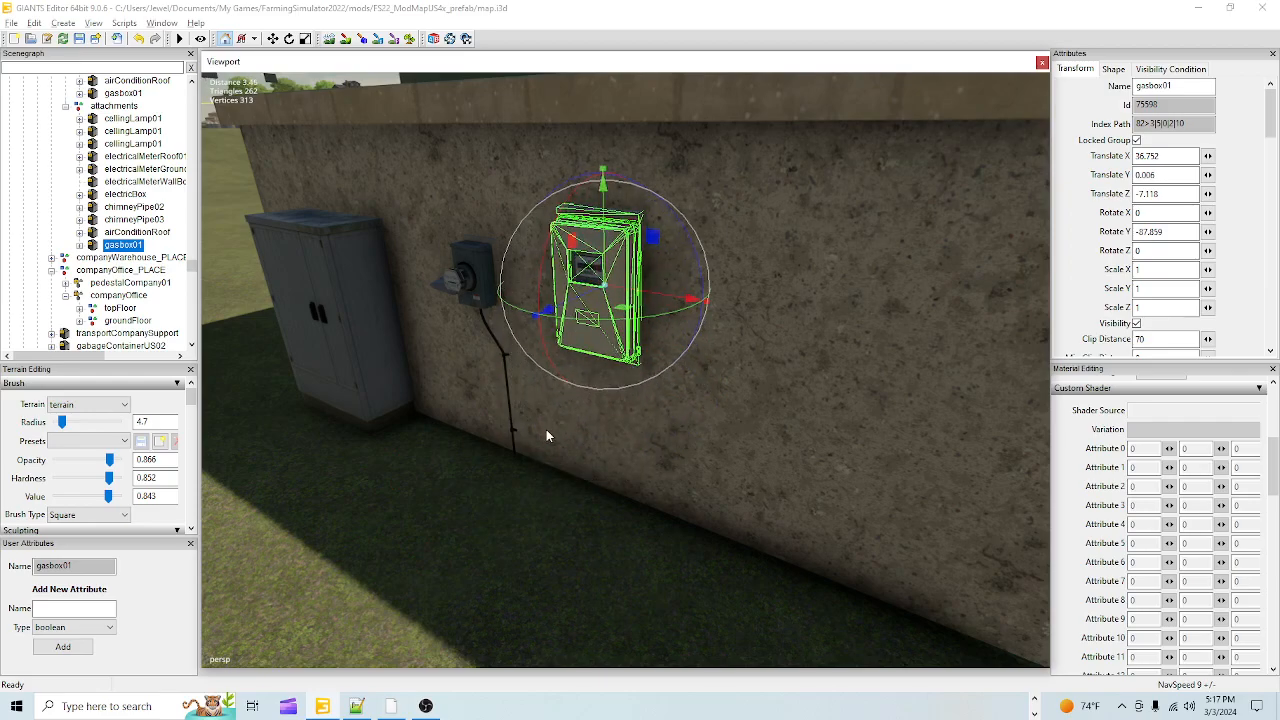
scroll(525, 464, "up", 3)
left_click_drag(523, 466, 591, 447, "alt")
scroll(603, 449, "down", 3)
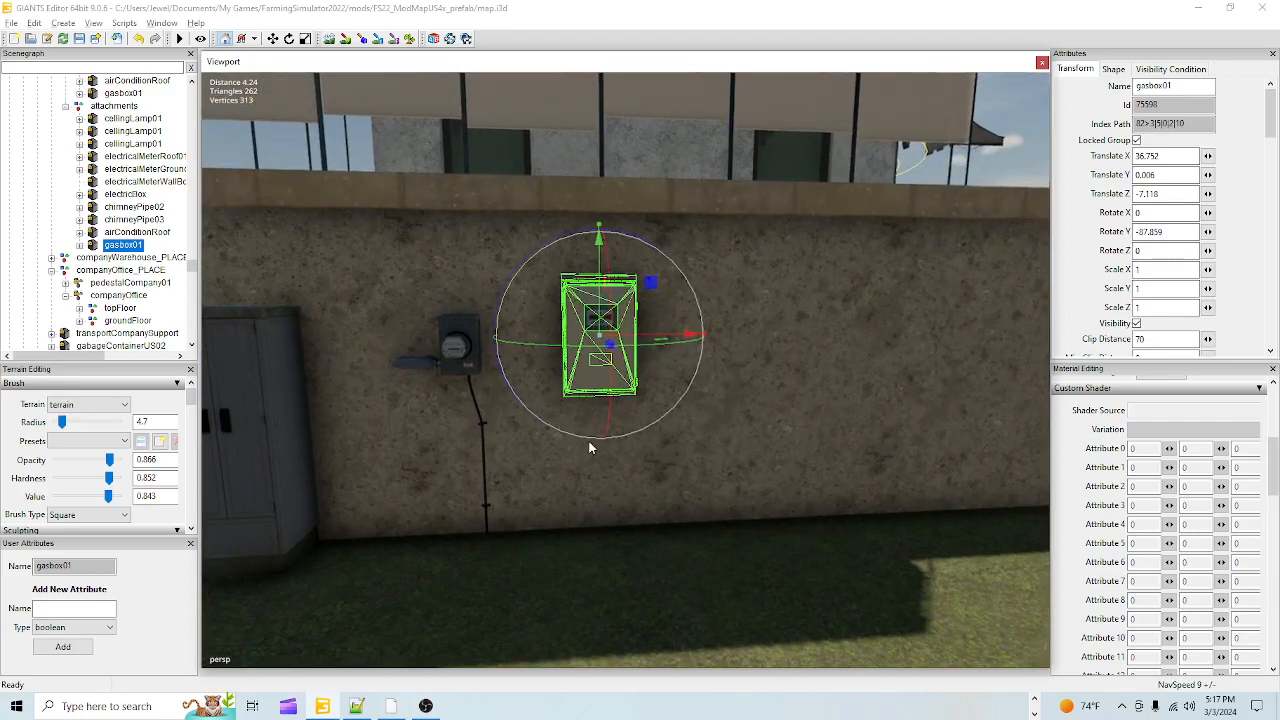
Step: Place the roof meter near the stair corner at about Z -3.696 and the ground meter beside it at about Z -2.976
left_click(460, 368)
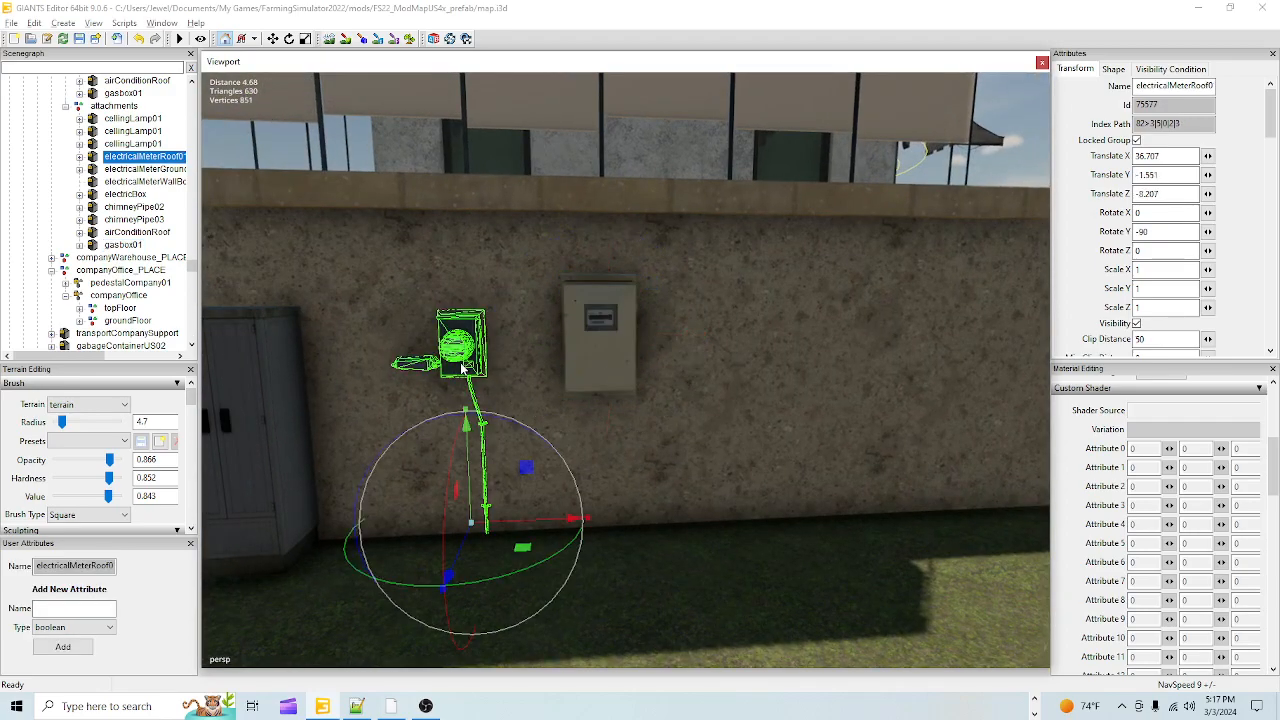
left_click_drag(478, 524, 989, 524)
key("f")
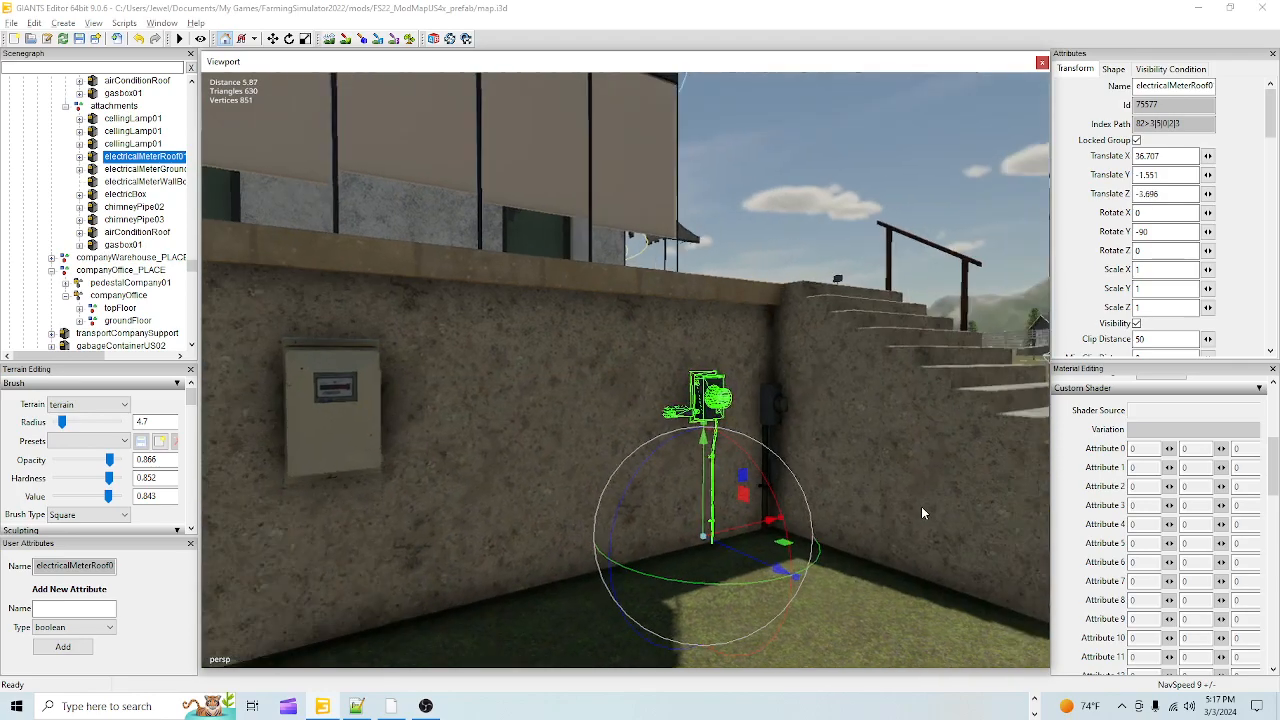
left_click(737, 430)
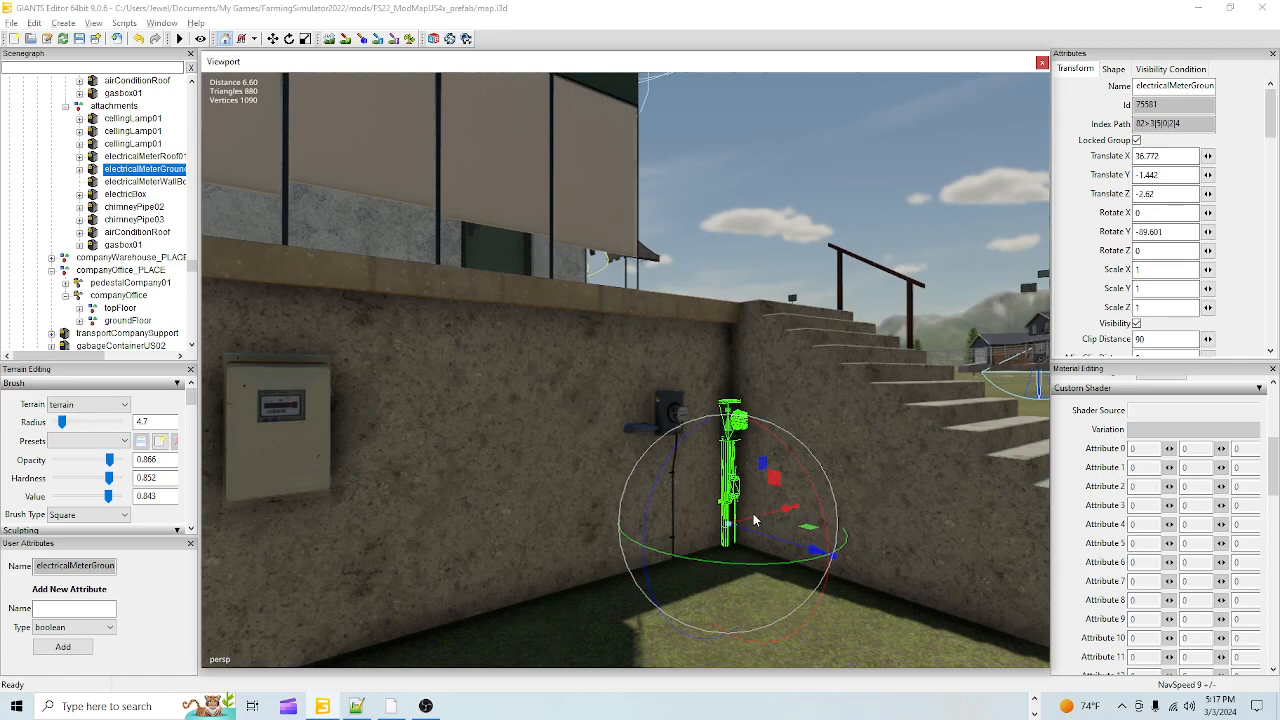
left_click_drag(755, 525, 727, 538)
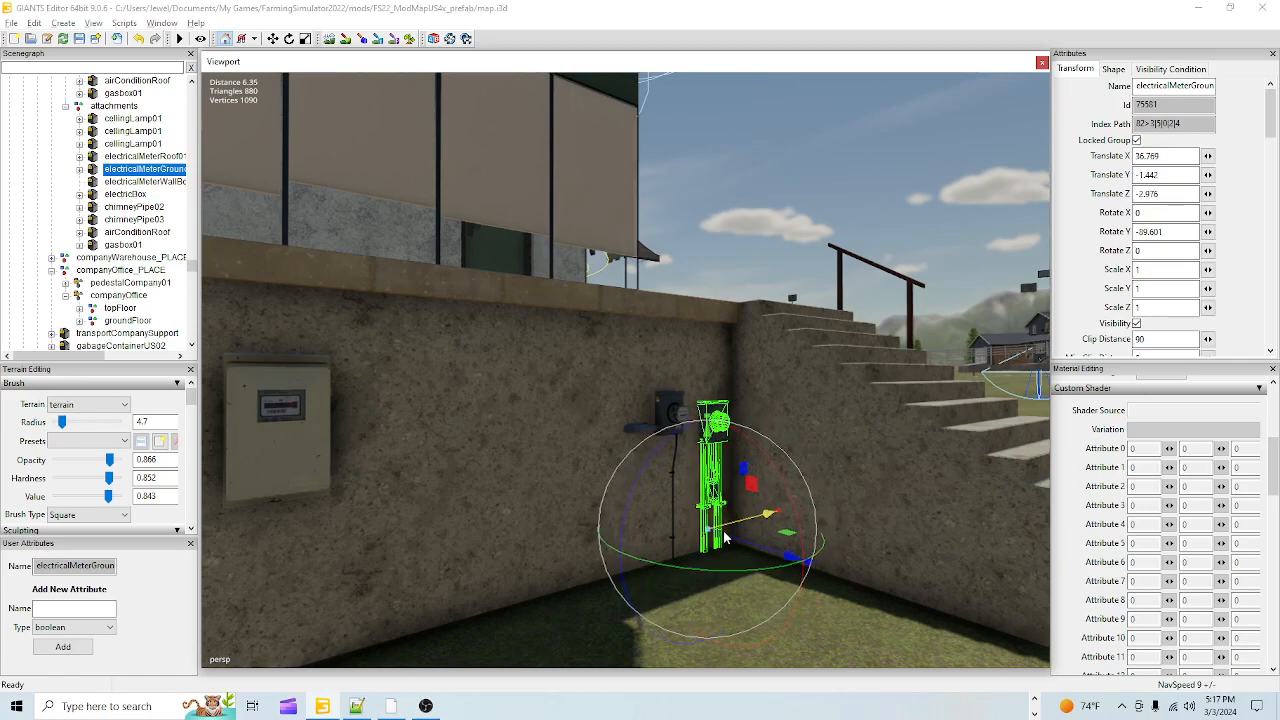
Step: Check the electrical meter entries in the attachments groups against the meters placed by the stairs
left_click(158, 184)
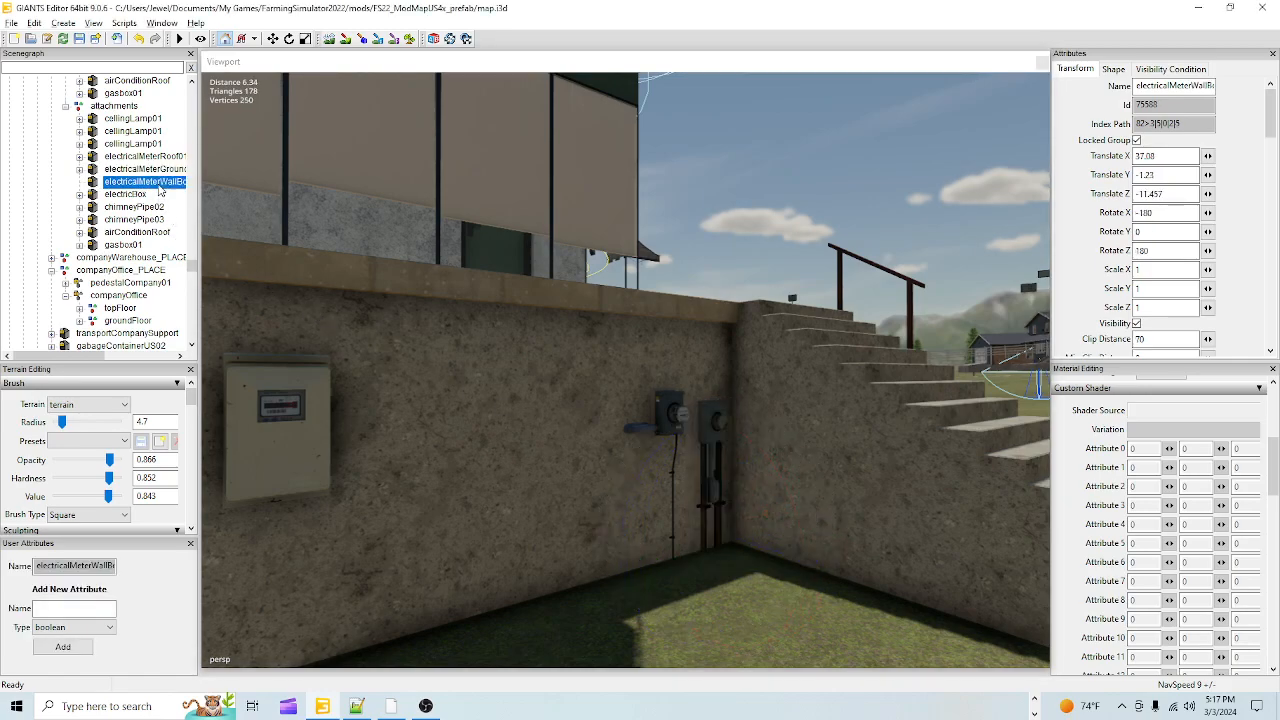
left_click(157, 170)
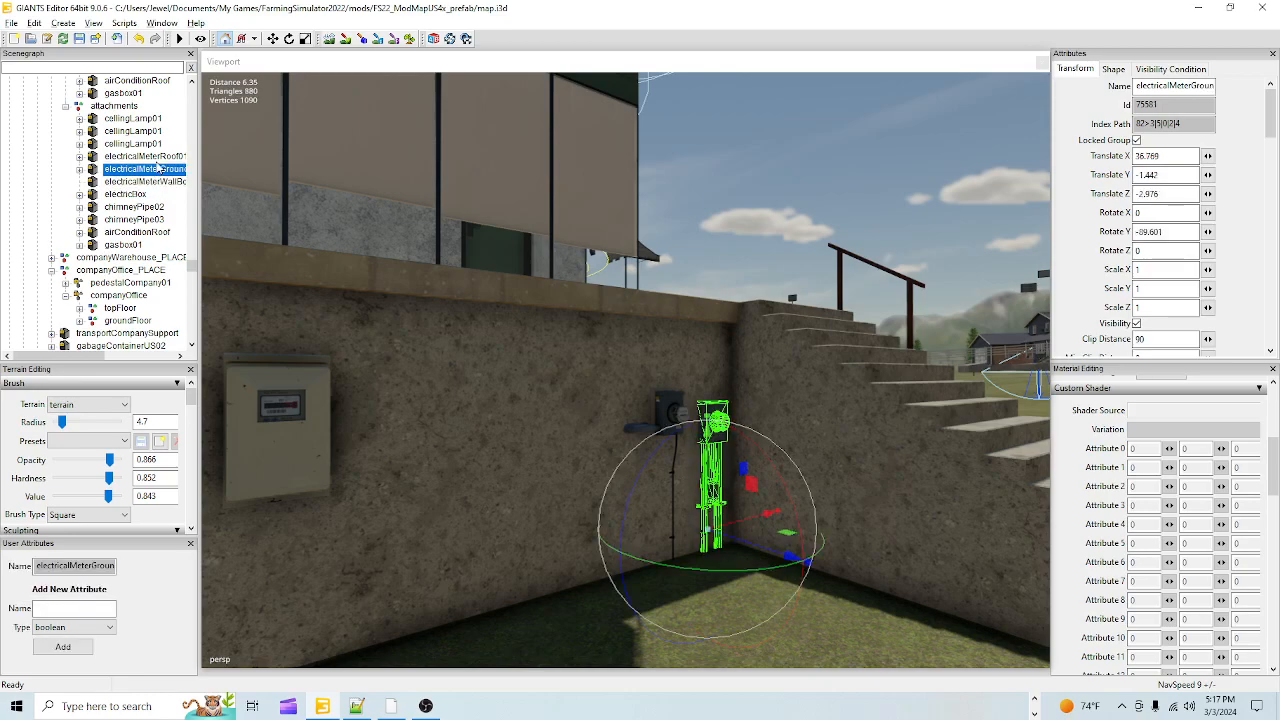
key("Up")
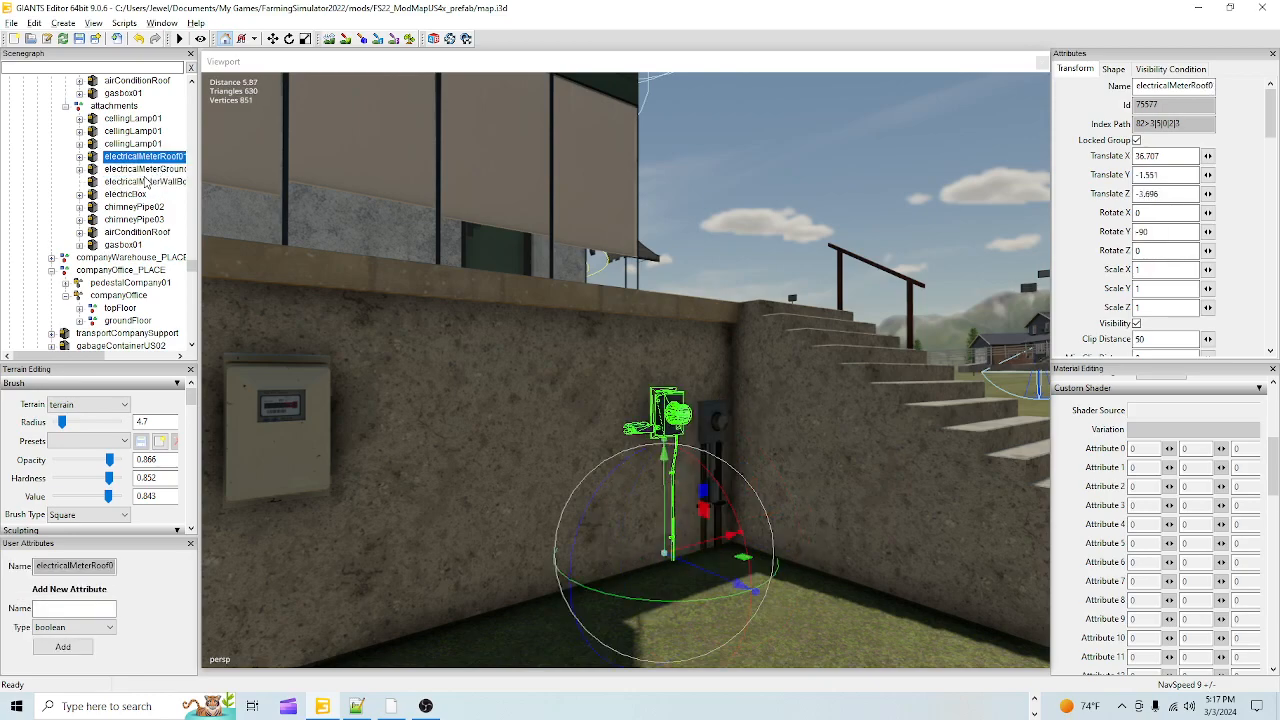
left_click(201, 156)
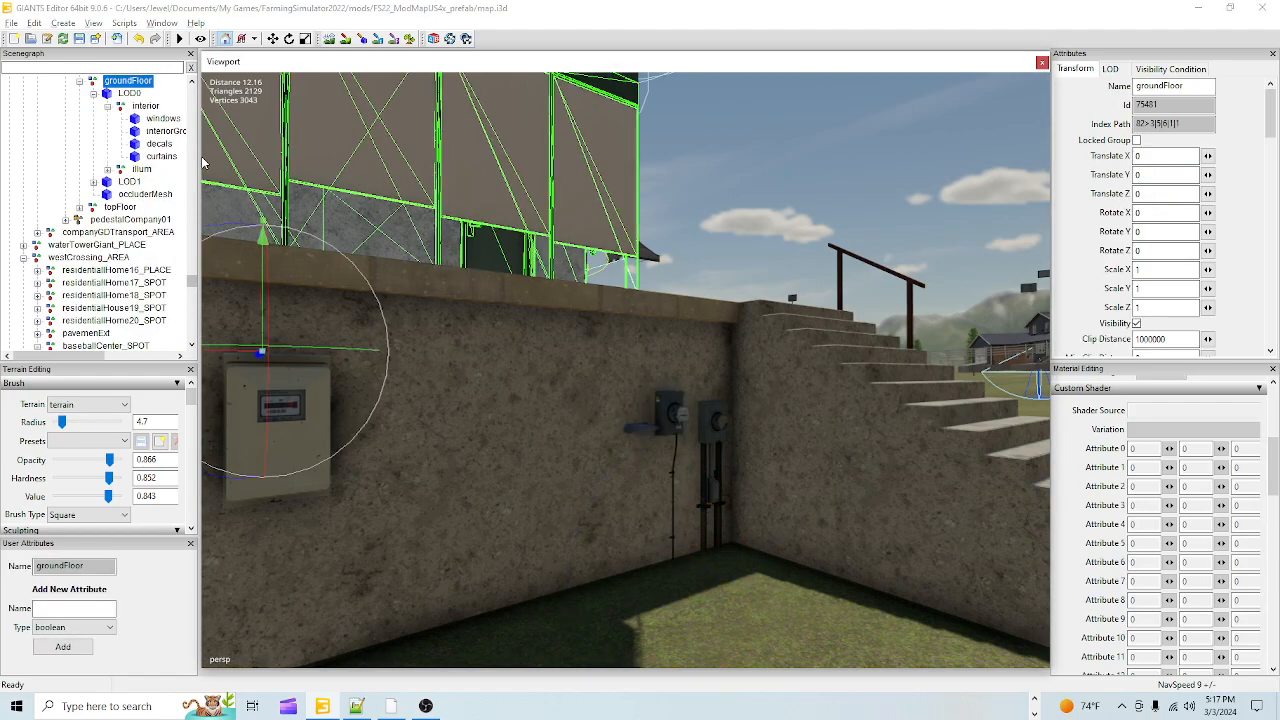
left_click(664, 399)
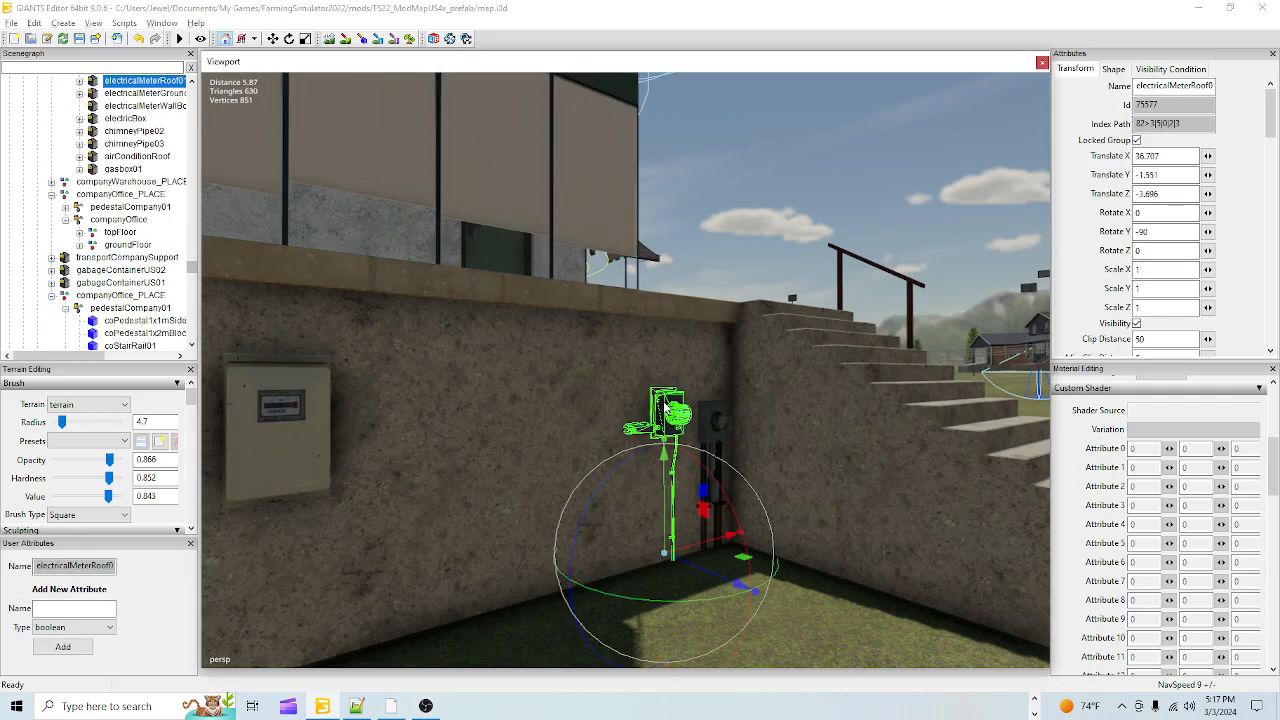
mouse_move(200, 137)
left_mouse_down()
mouse_move(215, 132)
mouse_move(202, 138)
left_mouse_up()
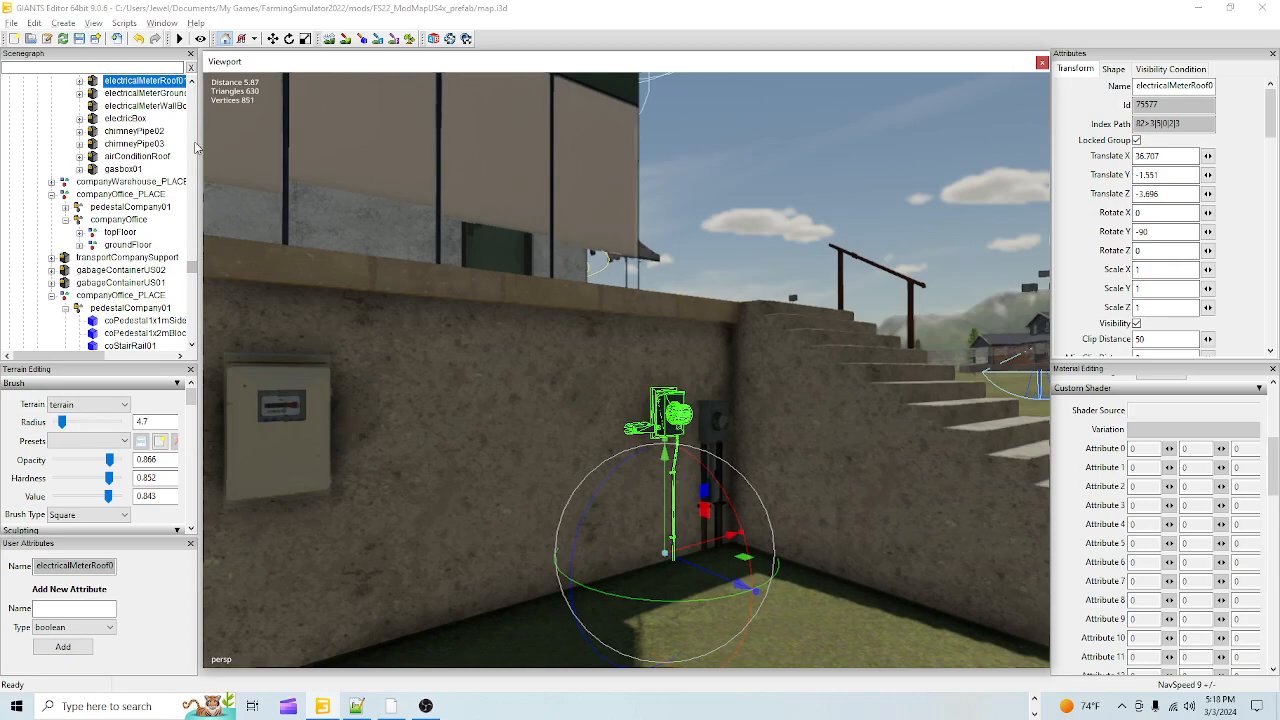
left_click(197, 148)
scroll(138, 252, "down", 1)
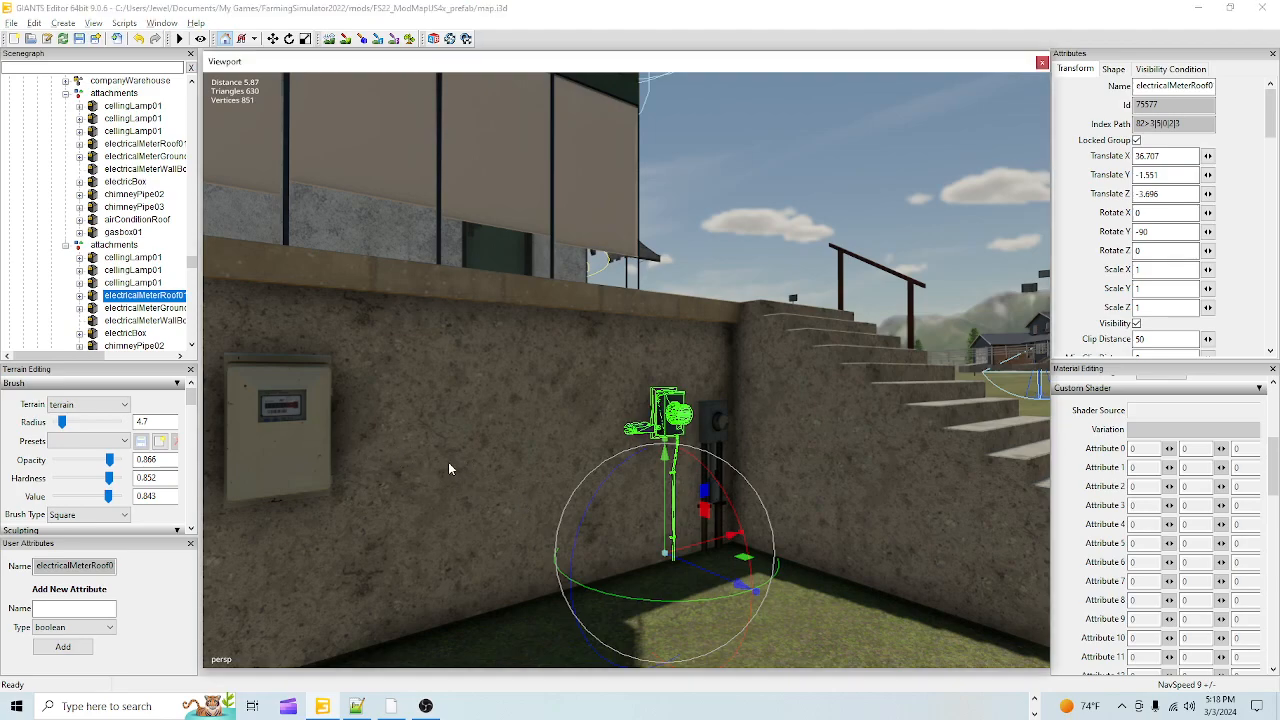
Step: Seat the gas box closer to the pedestal wall, at about X 36.731, Z -7.117
left_click(321, 462)
left_click_drag(457, 480, 239, 488, "alt")
scroll(400, 472, "up", 3)
scroll(481, 448, "up", 3)
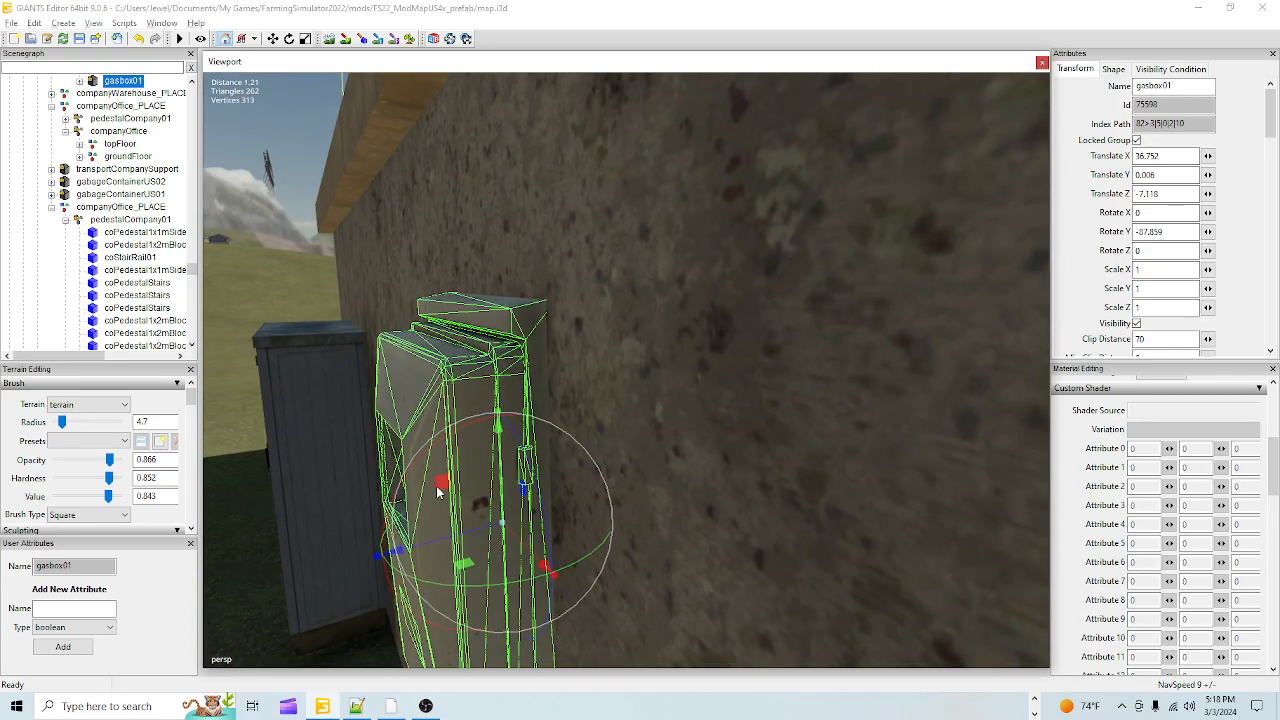
left_click_drag(457, 539, 559, 503)
right_click_drag(559, 503, 539, 581, "alt")
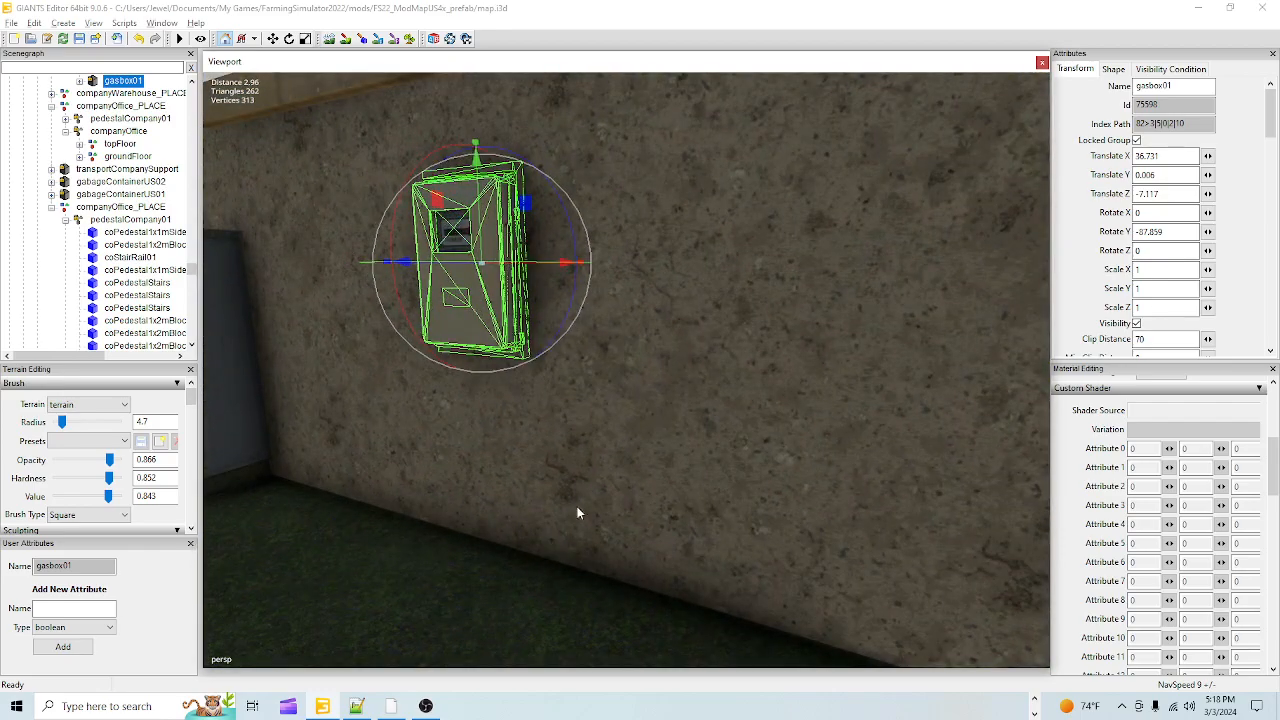
Step: Look over the office from farther away, examining the pedestal walls and the surrounding ground
scroll(574, 517, "down", 10)
right_click_drag(609, 520, 615, 483)
scroll(531, 407, "up", 5)
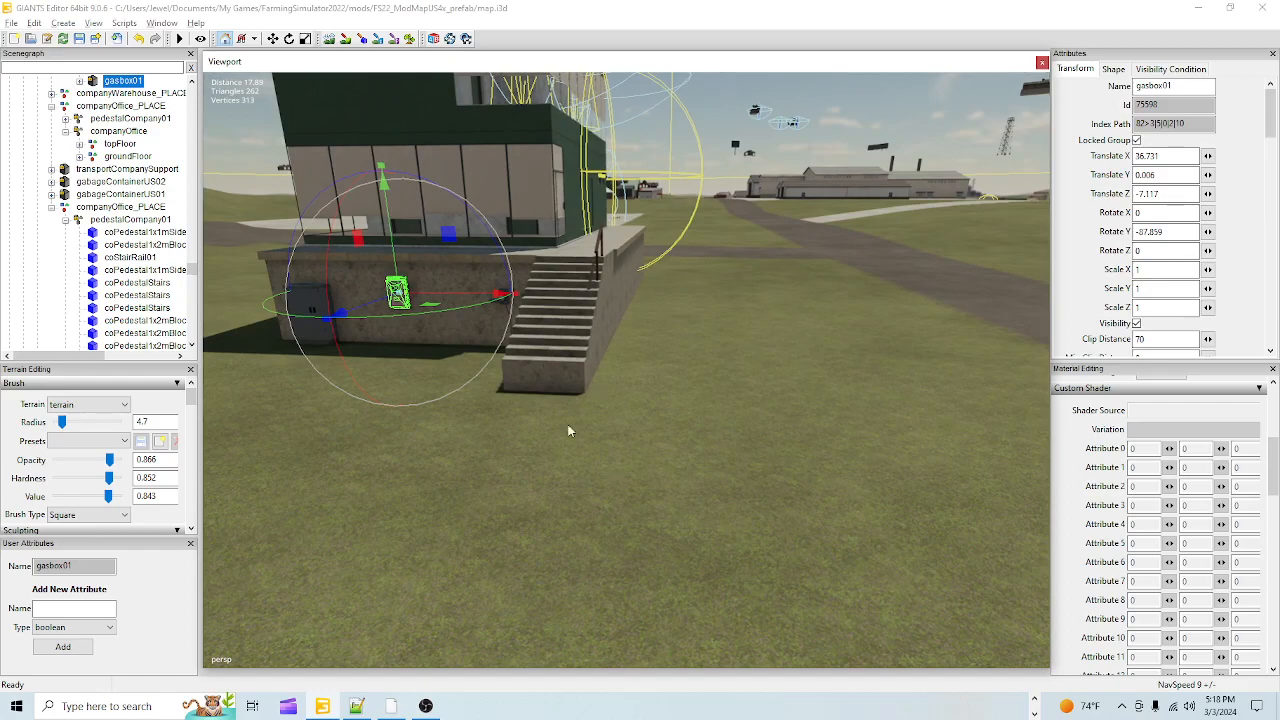
scroll(622, 376, "down", 8)
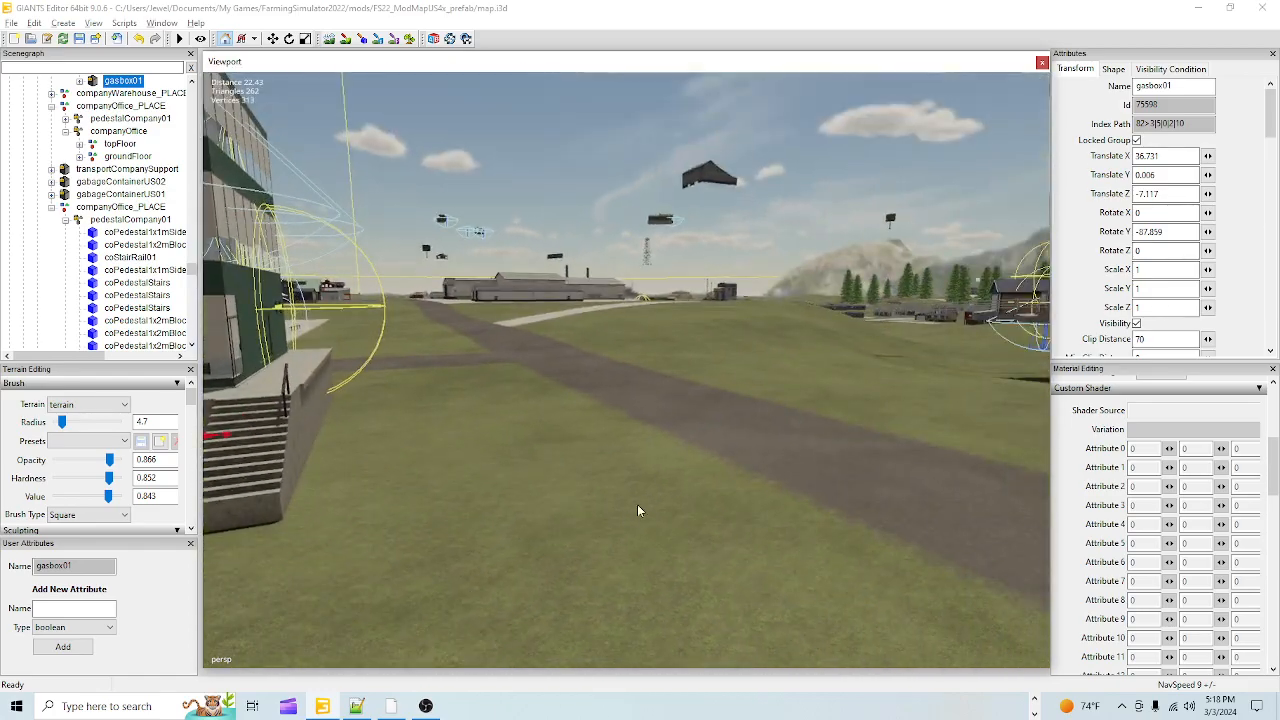
right_click_drag(637, 510, 233, 345)
scroll(450, 354, "down", 7)
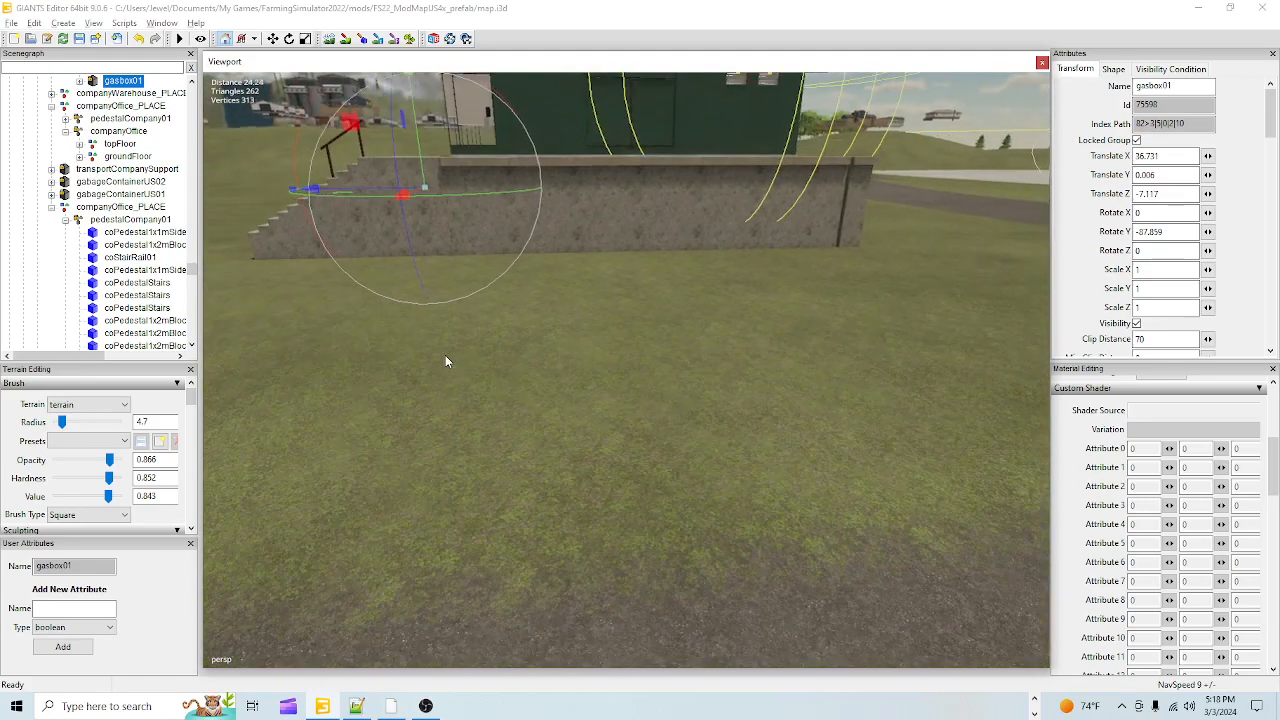
Step: Try raising the terrain on the road in front of the office with the square sculpting brush, and undo it
left_click(330, 38)
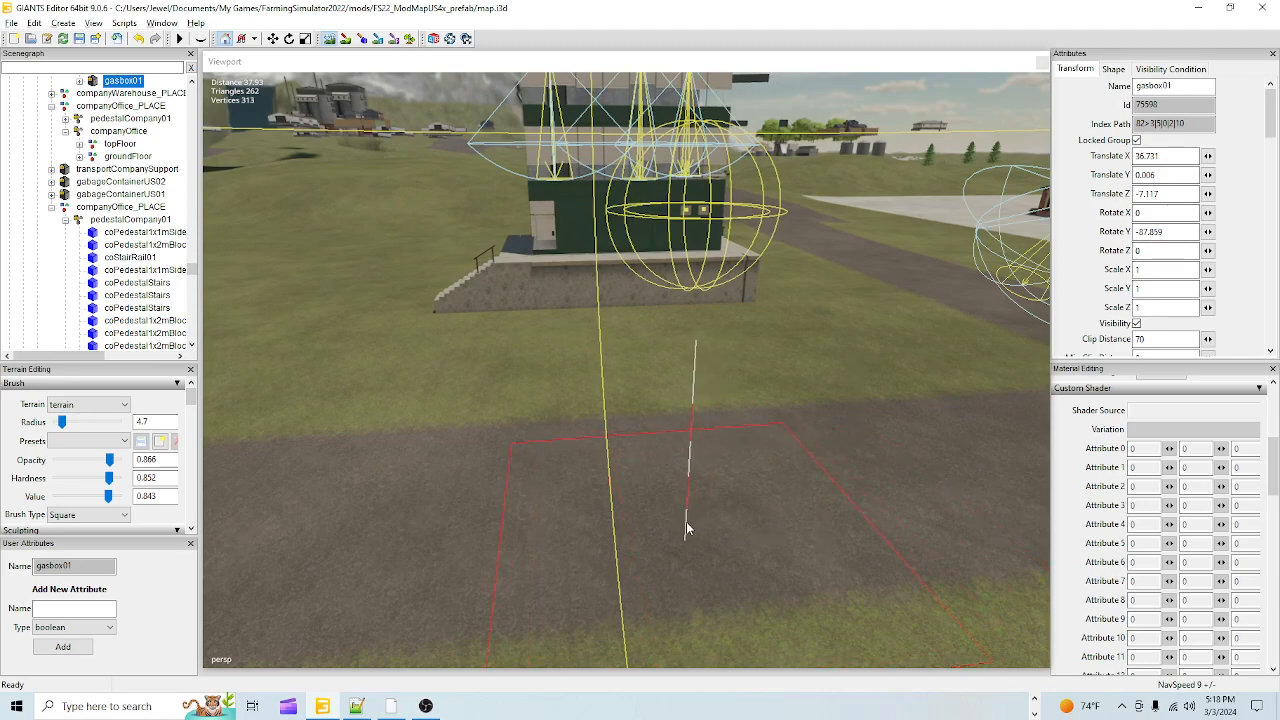
left_click_drag(730, 531, 777, 423)
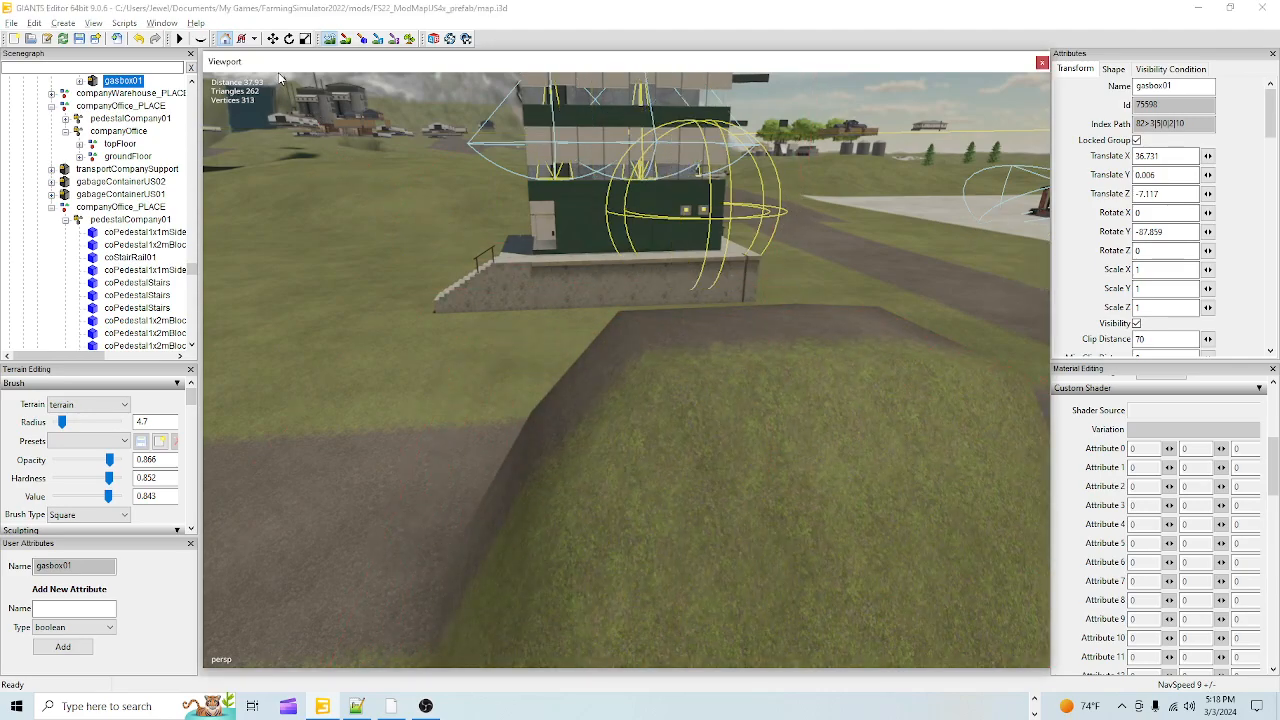
left_click(140, 40)
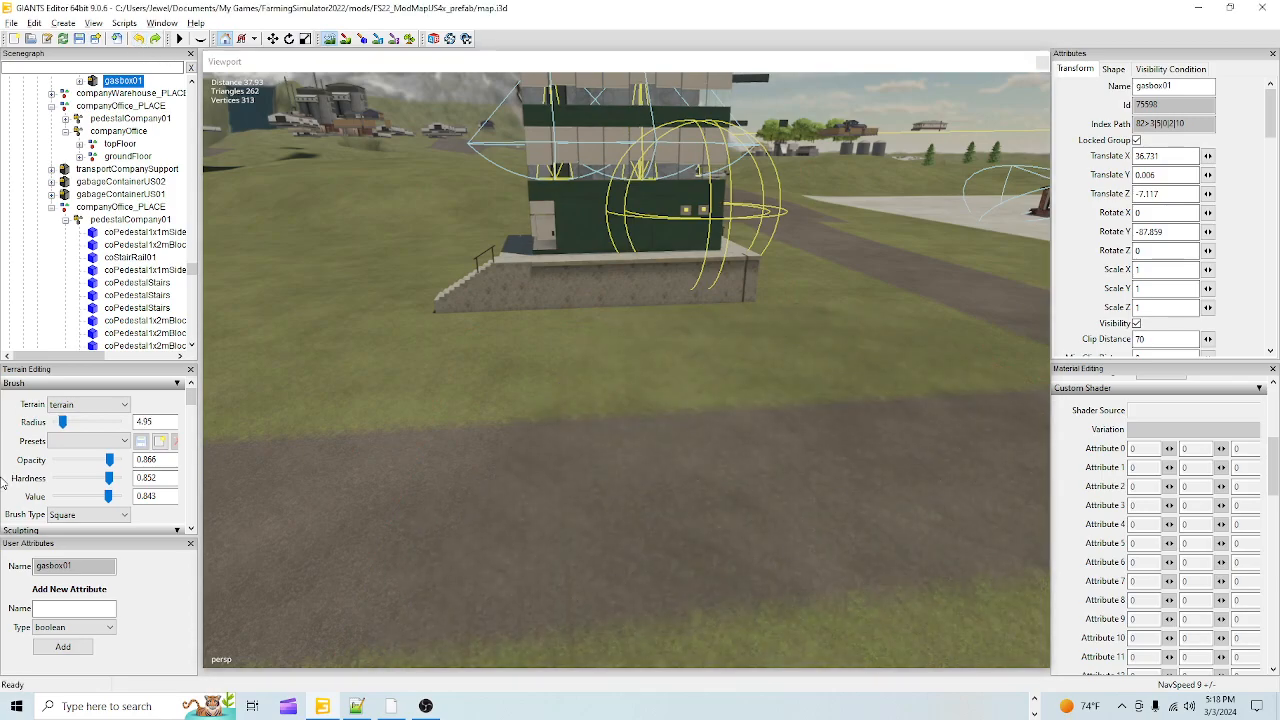
Step: Set the LMB sculpting action to Replace with a sampled ground height of 60.546, and leave terrain sculpting
scroll(3, 480, "down", 3)
left_click(97, 472)
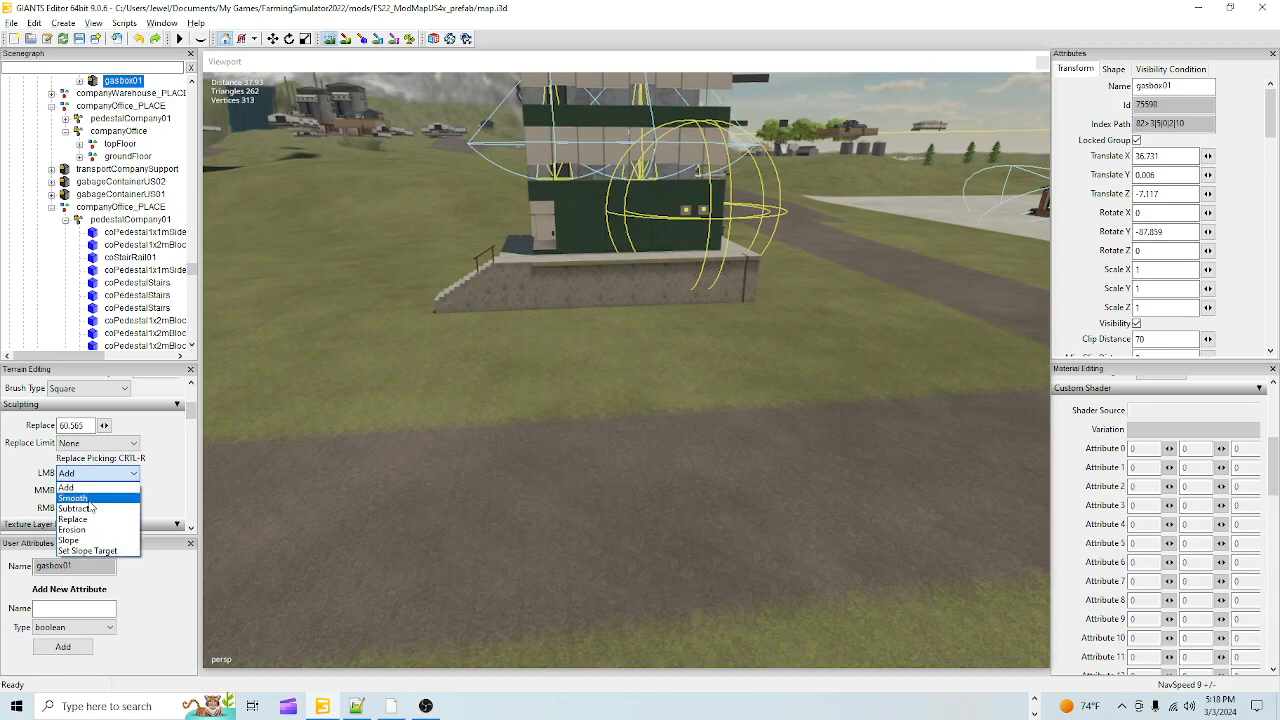
left_click(74, 519)
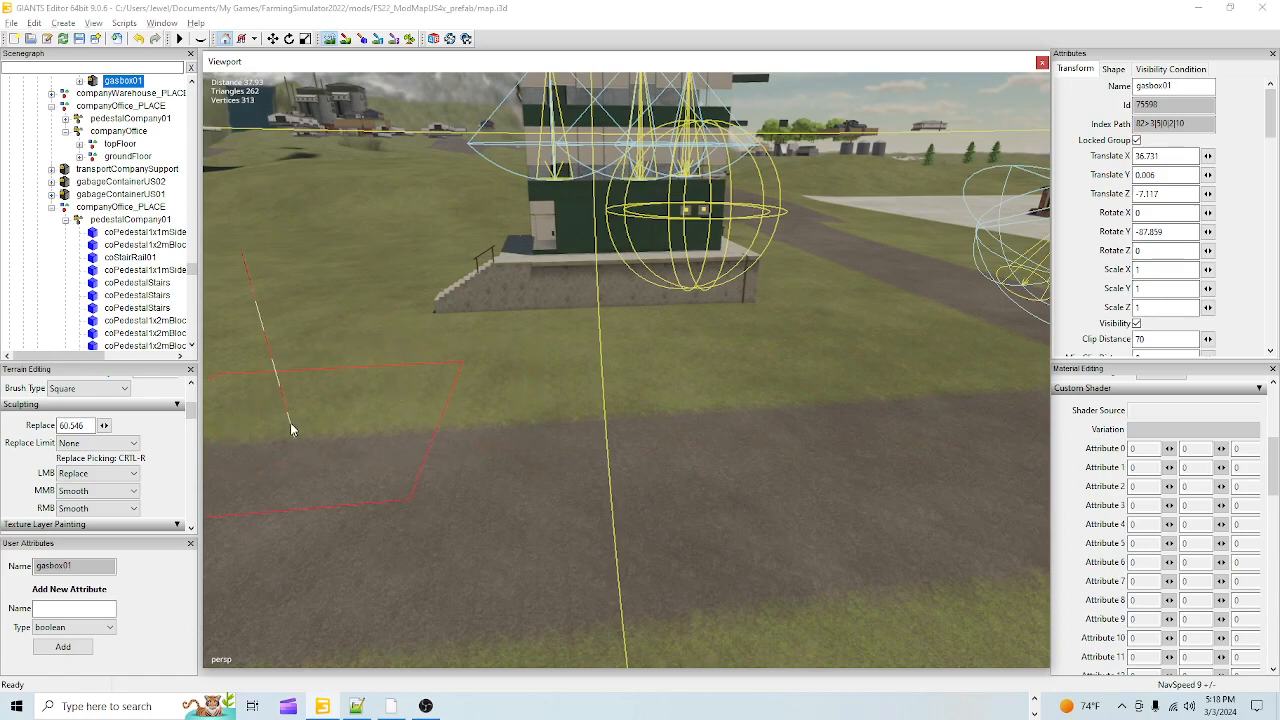
scroll(4, 488, "up", 2)
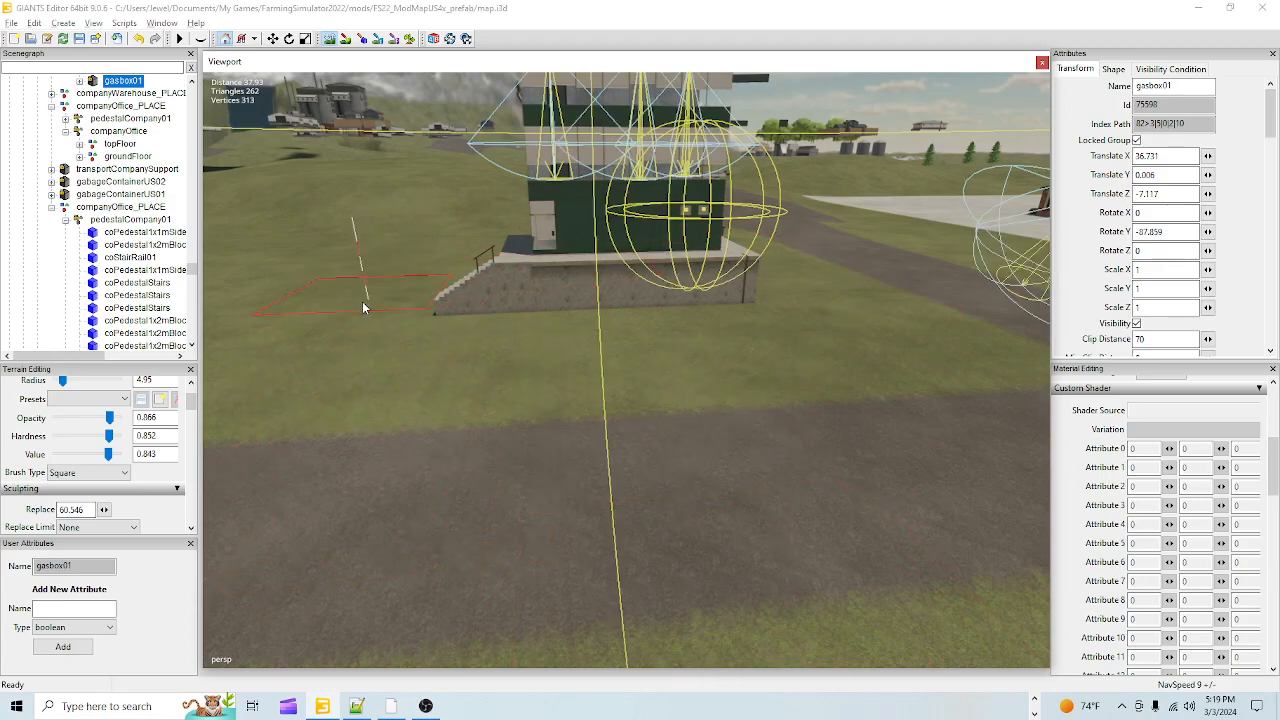
left_click(328, 40)
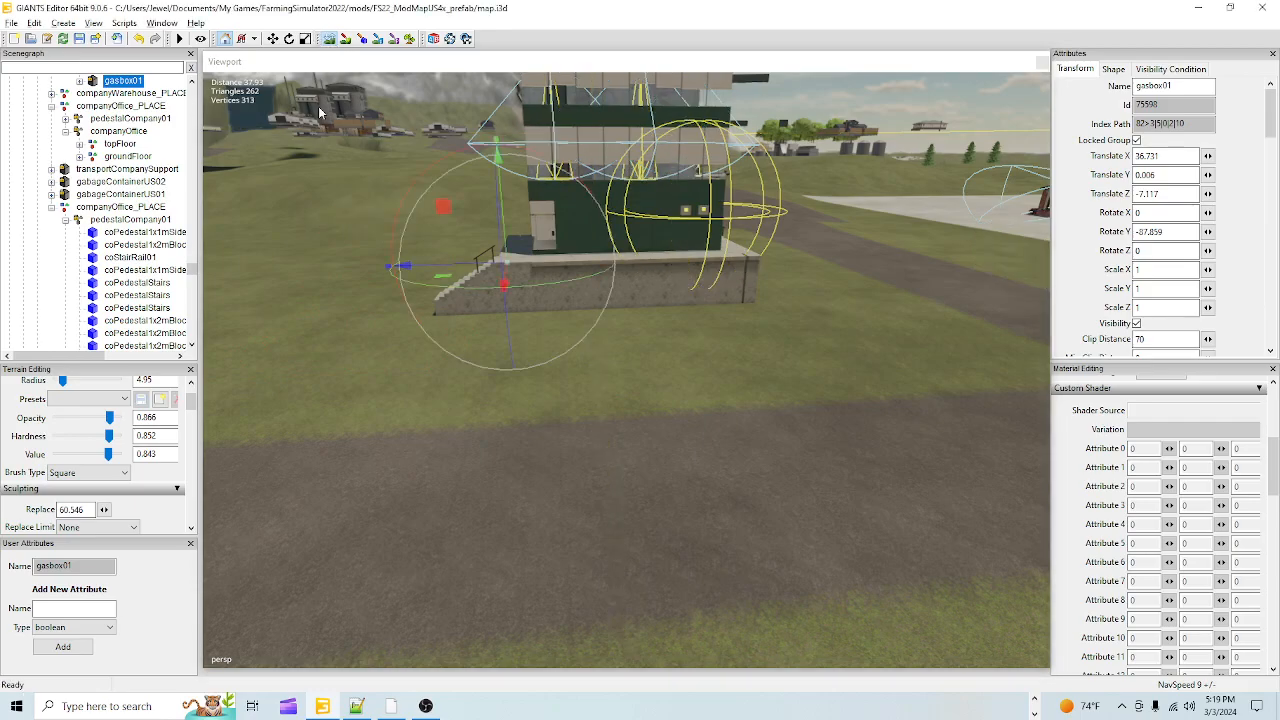
Step: Level the ground around the green company office with the terrain sculpting brush
scroll(601, 299, "up", 3)
left_click_drag(601, 299, 610, 556, "alt")
scroll(610, 556, "down", 5)
left_click_drag(585, 512, 407, 447, "alt")
scroll(407, 447, "down", 4)
scroll(508, 401, "down", 2)
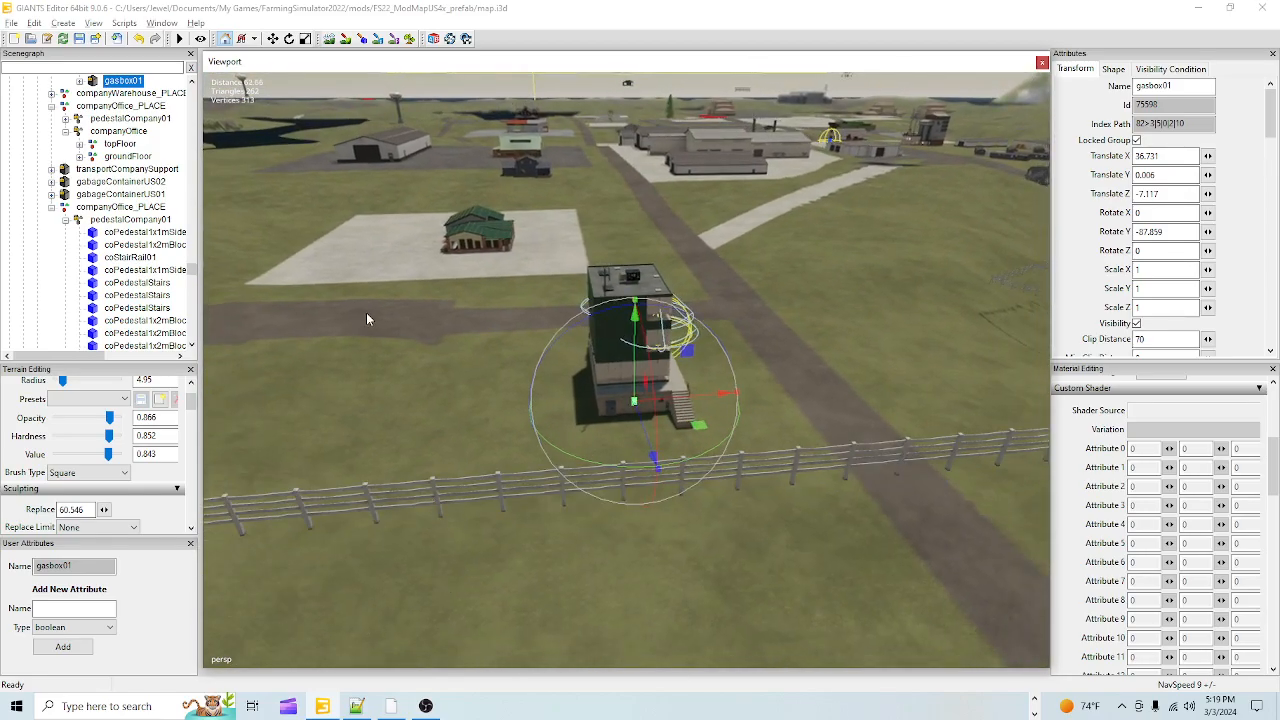
left_click_drag(350, 372, 515, 559, "alt")
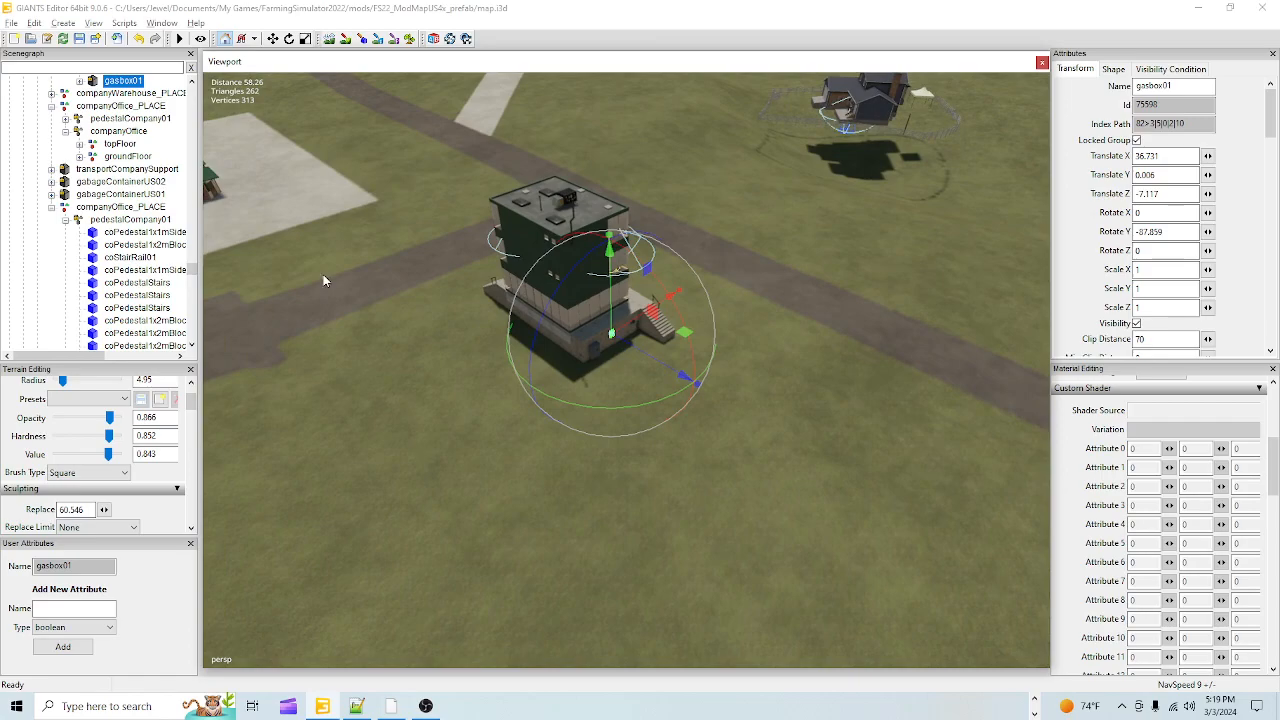
left_click(327, 40)
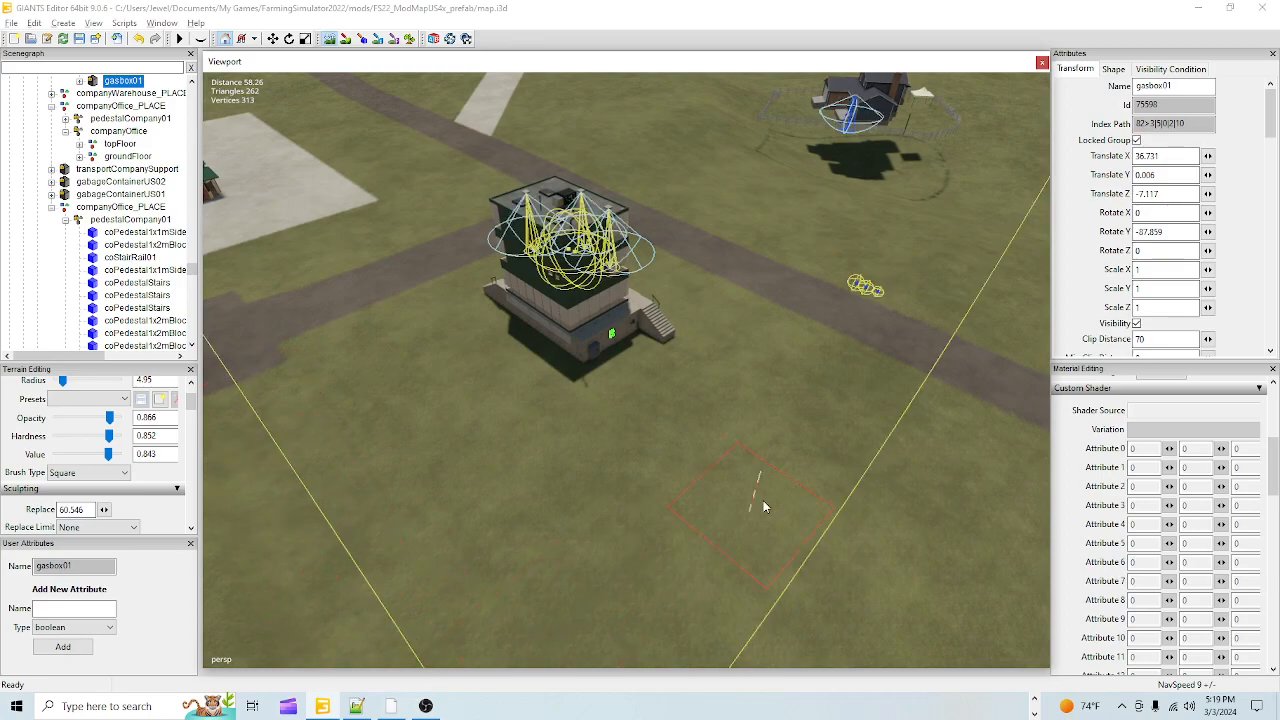
scroll(560, 541, "up", 3)
left_click(328, 38)
Step: Sculpt the grass between the company office and the road level, enlarging the square brush to a radius of 19.45
left_click_drag(612, 432, 437, 433, "alt")
middle_click_drag(525, 403, 576, 403, "alt")
right_click_drag(576, 402, 758, 193, "alt")
left_click_drag(758, 193, 694, 274, "alt")
scroll(799, 305, "up", 5)
left_click(343, 40)
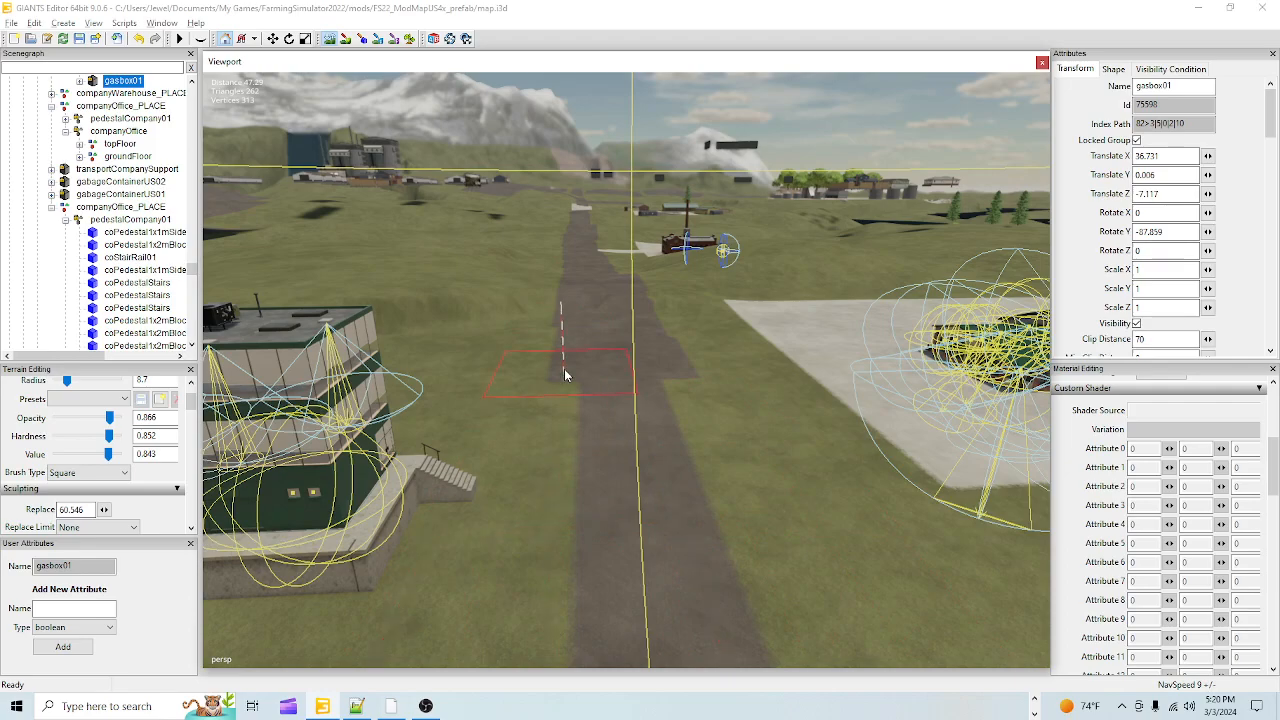
left_click_drag(430, 336, 348, 340)
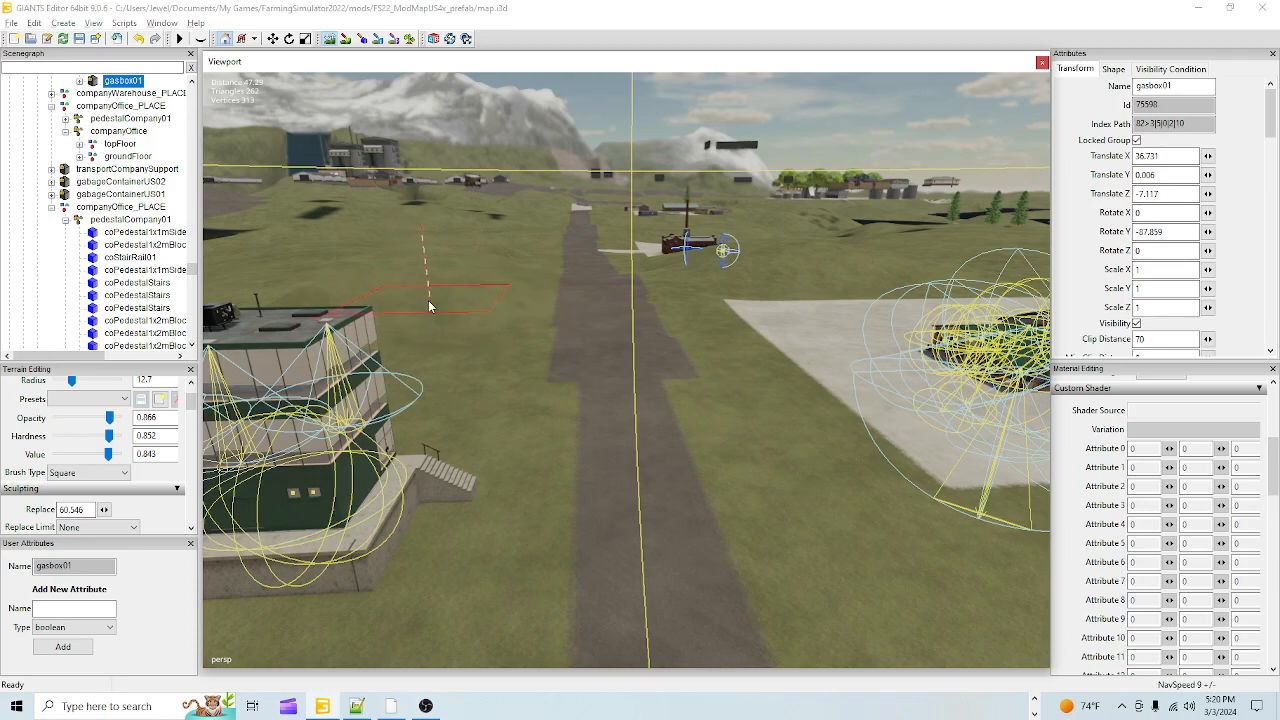
scroll(486, 314, "up", 3, "ctrl")
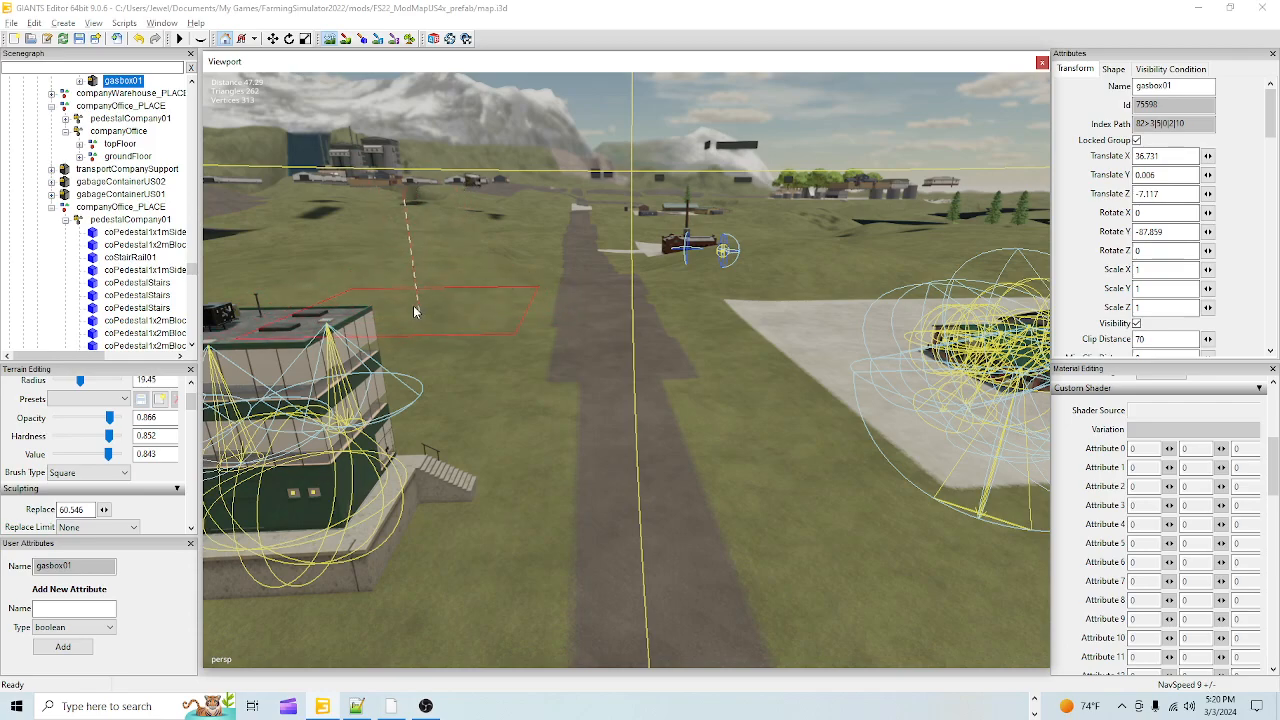
left_click(331, 41)
Step: Survey the map from the company office to the industrial area for a building to place beside the office
right_click_drag(447, 384, 710, 133, "alt")
left_click_drag(460, 350, 392, 409, "alt")
right_click_drag(694, 399, 730, 503, "alt")
left_click_drag(730, 503, 1003, 437, "alt")
right_click_drag(704, 496, 775, 396, "alt")
left_click_drag(692, 478, 420, 560, "alt")
right_click_drag(638, 460, 660, 525, "alt")
left_click_drag(660, 525, 592, 391, "alt")
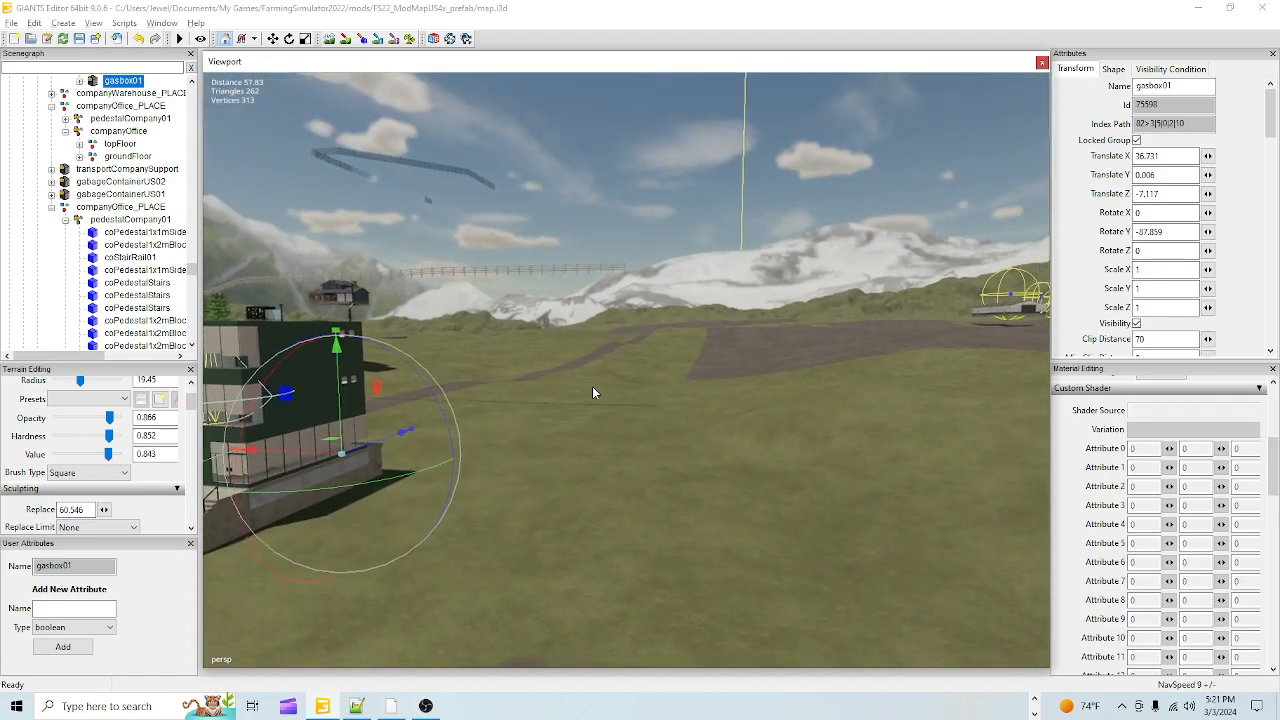
left_click_drag(552, 451, 623, 606, "alt")
right_click_drag(556, 436, 571, 513, "alt")
left_click_drag(571, 513, 544, 488, "alt")
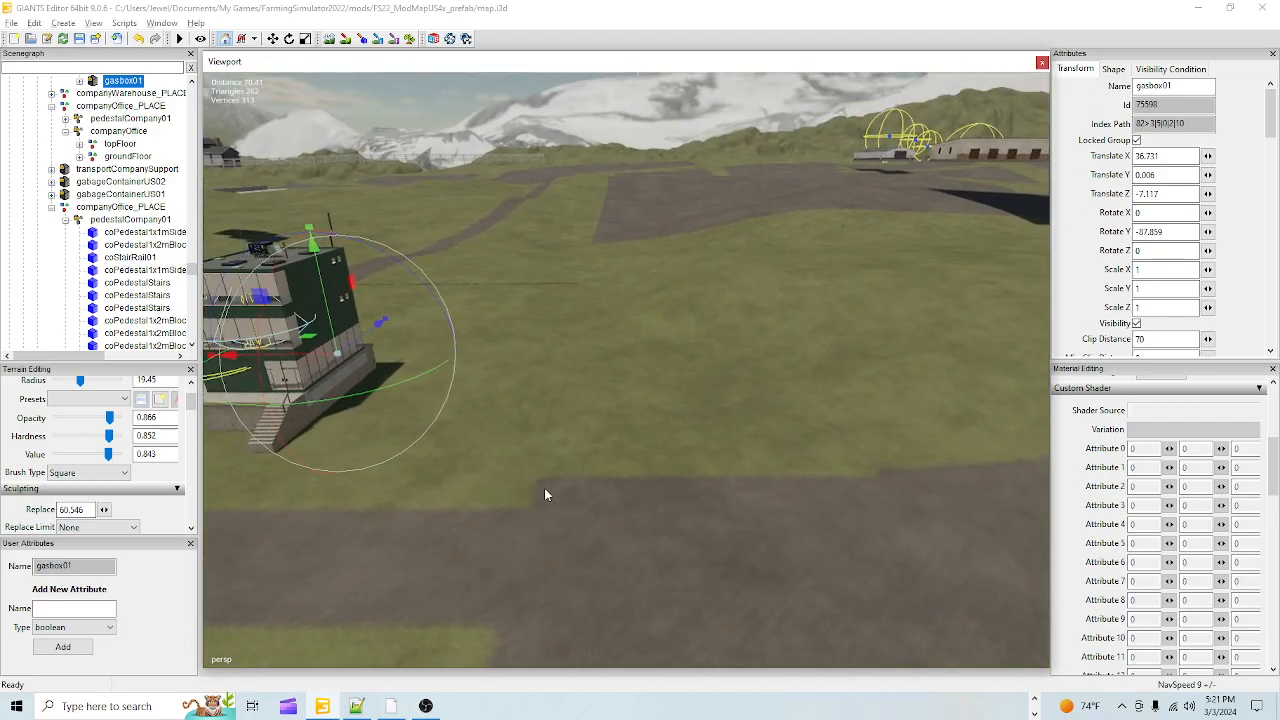
right_click_drag(600, 420, 658, 263, "alt")
left_click_drag(668, 345, 714, 441, "alt")
right_click_drag(525, 462, 537, 537, "alt")
left_click_drag(612, 500, 744, 396, "alt")
right_click_drag(538, 468, 963, 106, "alt")
right_click_drag(609, 522, 1075, 6, "alt")
left_click_drag(793, 527, 608, 580, "alt")
right_click_drag(608, 580, 732, 479, "alt")
right_click_drag(622, 529, 1191, 165, "alt")
left_click_drag(628, 462, 554, 542, "alt")
right_click_drag(554, 542, 905, 337, "alt")
left_click_drag(610, 445, 479, 613, "alt")
right_click_drag(479, 613, 609, 425, "alt")
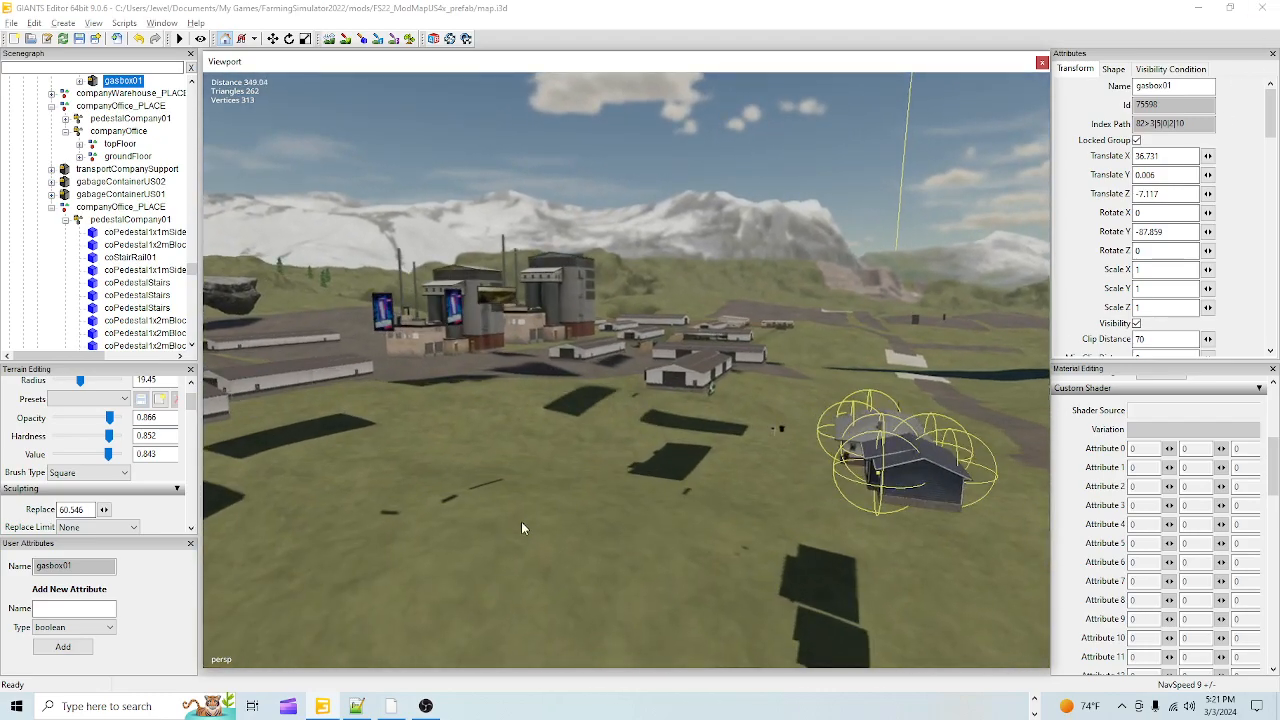
right_click_drag(521, 521, 1013, 122, "alt")
right_click_drag(620, 416, 797, 273, "alt")
left_click_drag(632, 443, 744, 423, "alt")
right_click_drag(744, 423, 740, 261, "alt")
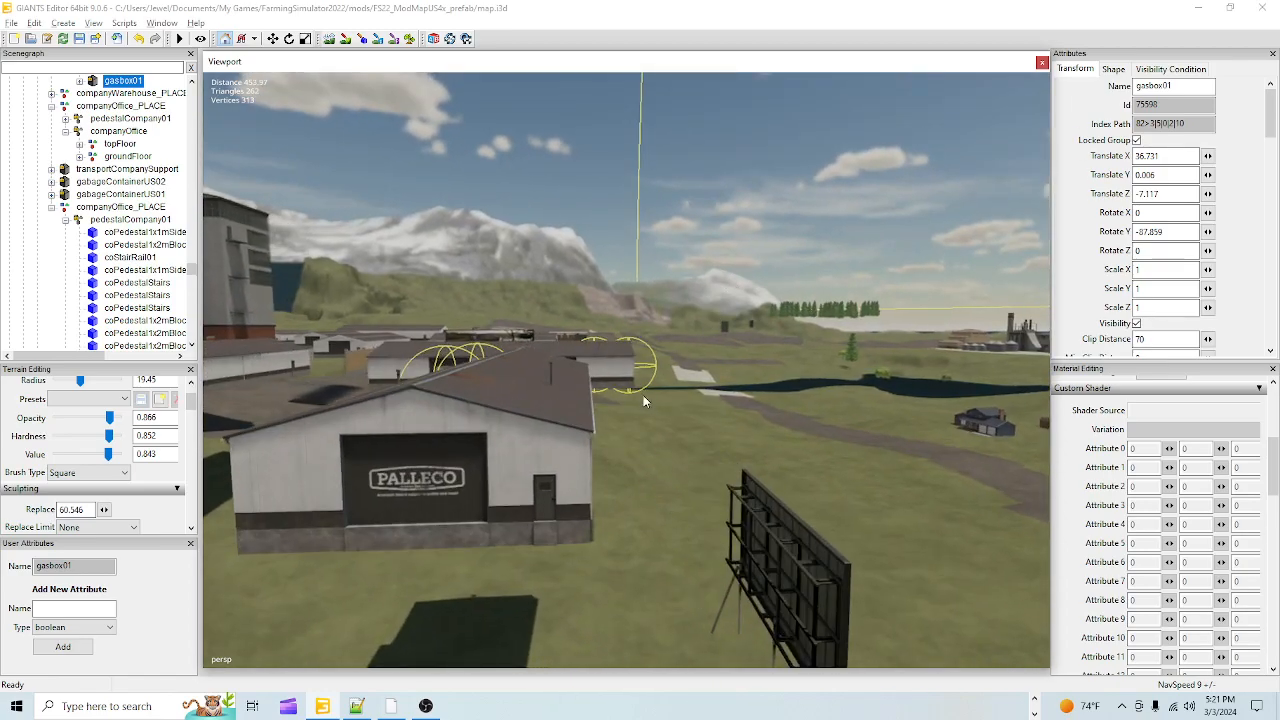
Step: Select the Palleco storage building together with its attachments and props as the companyPalleco_PLACE group
left_click(560, 429)
left_click_drag(560, 429, 422, 480, "alt")
right_click_drag(422, 480, 696, 468, "alt")
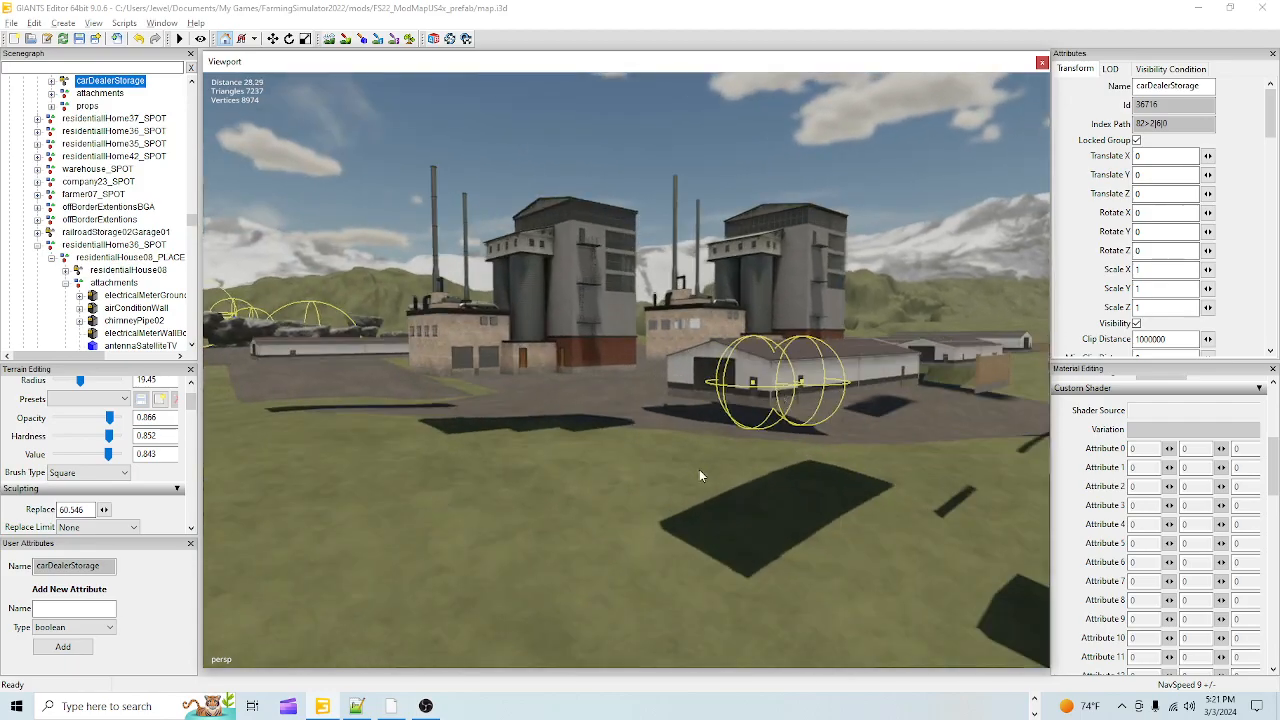
left_click_drag(696, 468, 863, 489, "alt")
scroll(78, 115, "up", 1)
left_click(80, 95)
Step: Relocate the companyPalleco_PLACE group to the grass beside the company office, at about X -143.9, Z -392.1
left_click_drag(566, 462, 706, 517, "alt")
right_click_drag(706, 517, 877, 397, "alt")
right_click_drag(592, 539, 1262, 8, "alt")
right_click_drag(402, 572, 1089, 7, "alt")
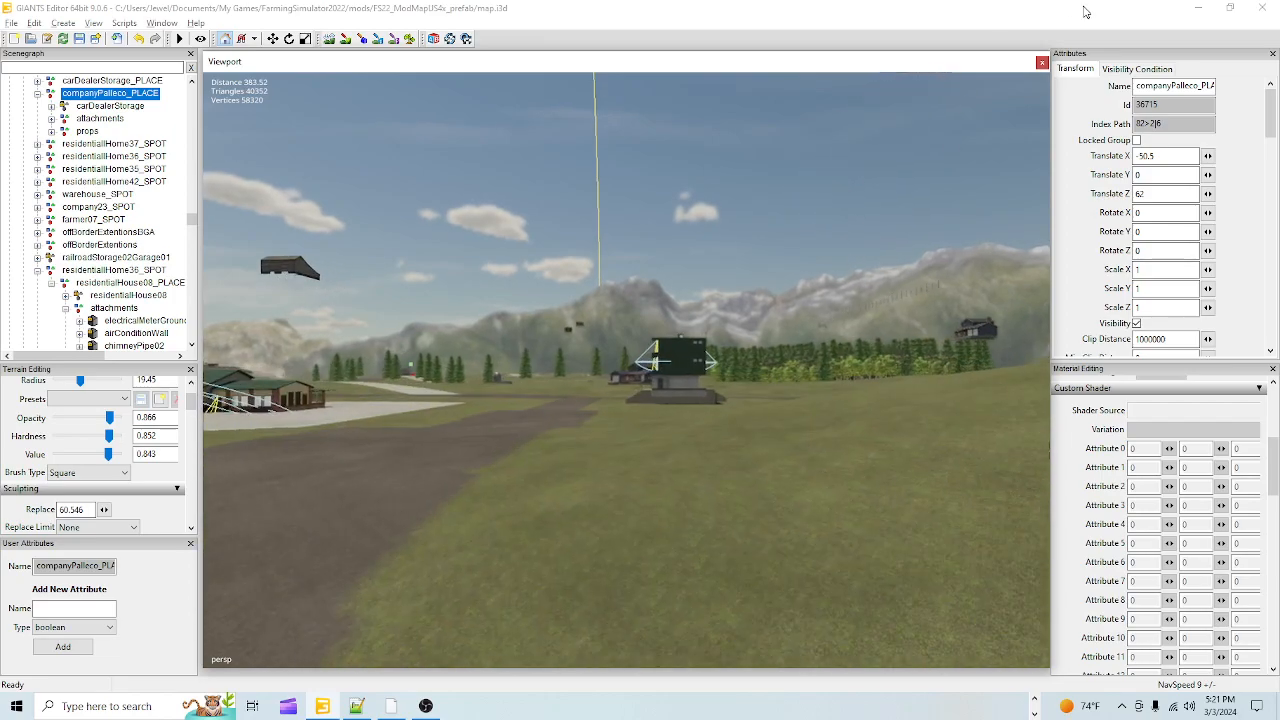
right_click_drag(625, 495, 874, 255, "alt")
right_click_drag(680, 400, 881, 189, "alt")
left_click_drag(881, 189, 940, 190, "alt")
right_click_drag(940, 190, 892, 232, "alt")
left_click_drag(891, 230, 970, 330, "alt")
right_click_drag(970, 330, 746, 467, "alt")
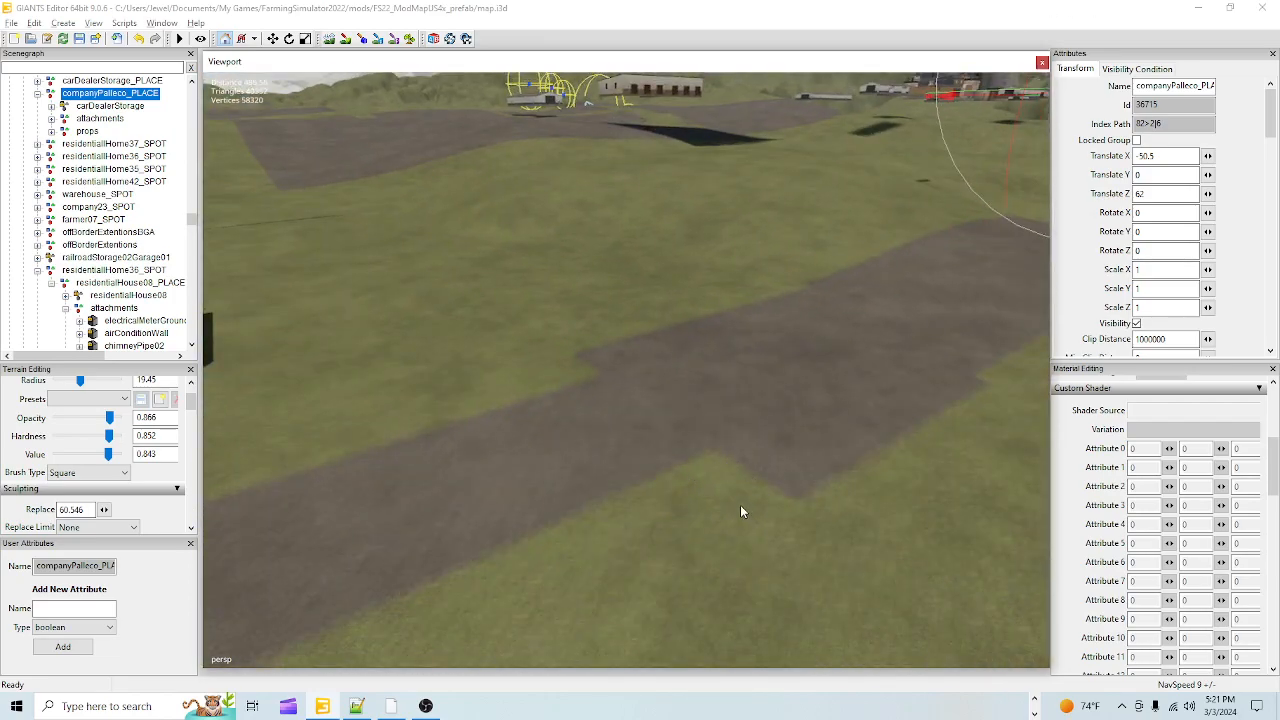
left_click_drag(740, 506, 682, 380, "alt")
right_click_drag(679, 512, 800, 330, "alt")
left_click_drag(800, 330, 736, 446, "alt")
mouse_move(628, 424)
left_mouse_down("alt")
mouse_move(648, 429)
mouse_move(633, 446)
left_mouse_up("alt")
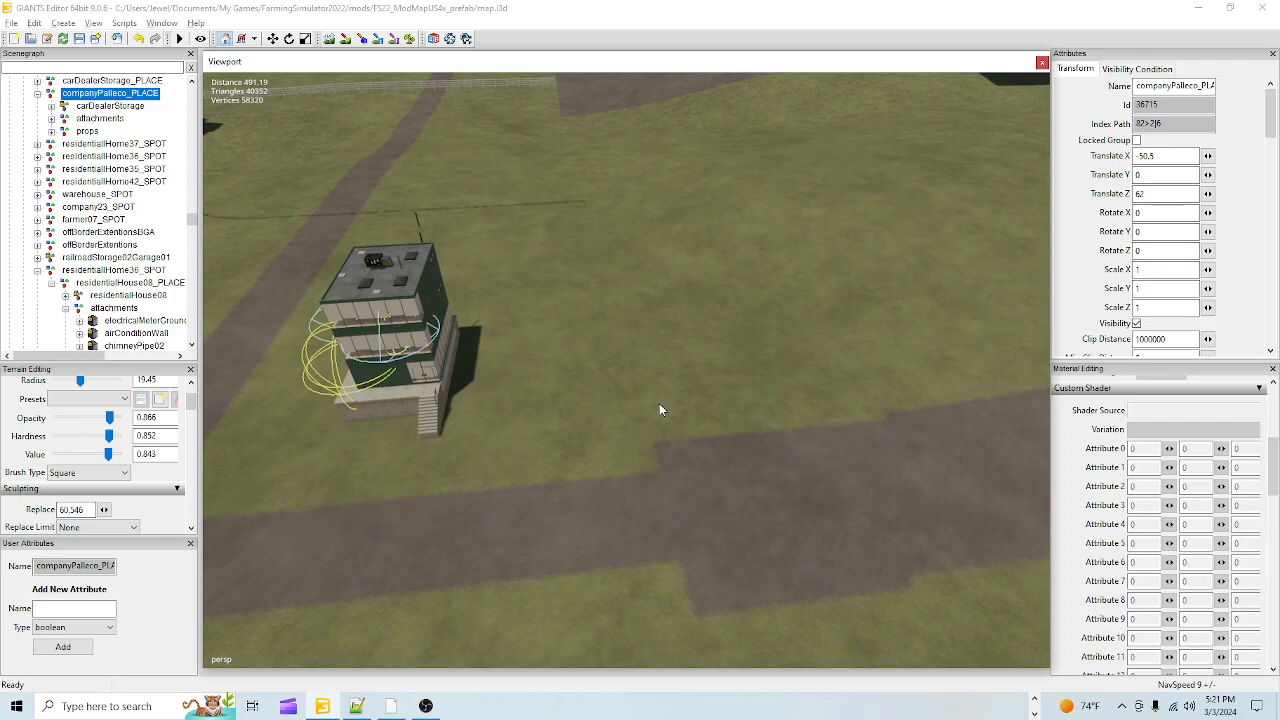
key("ctrl+b")
left_click(685, 351)
left_click_drag(681, 425, 843, 385)
left_click_drag(852, 372, 855, 369)
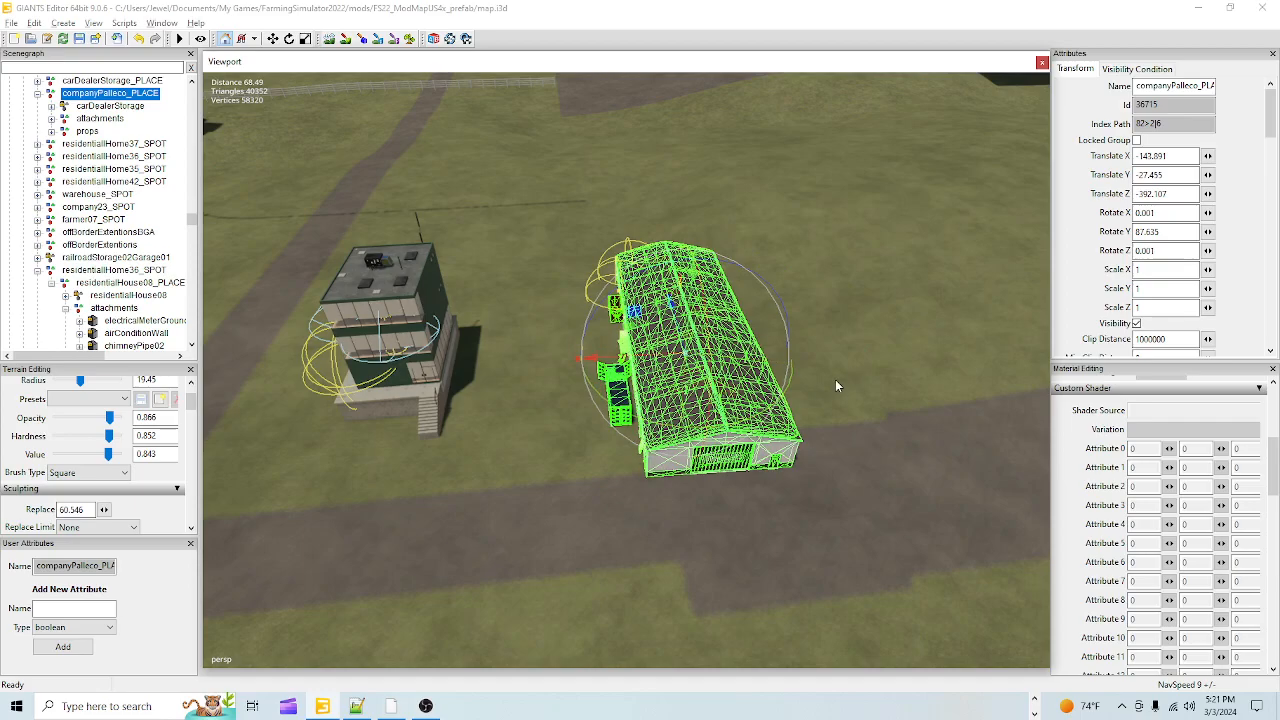
Step: Turn the Palleco warehouse to Rotate Y -89.125 and shift it along X to about -130.4
left_click_drag(736, 427, 647, 339)
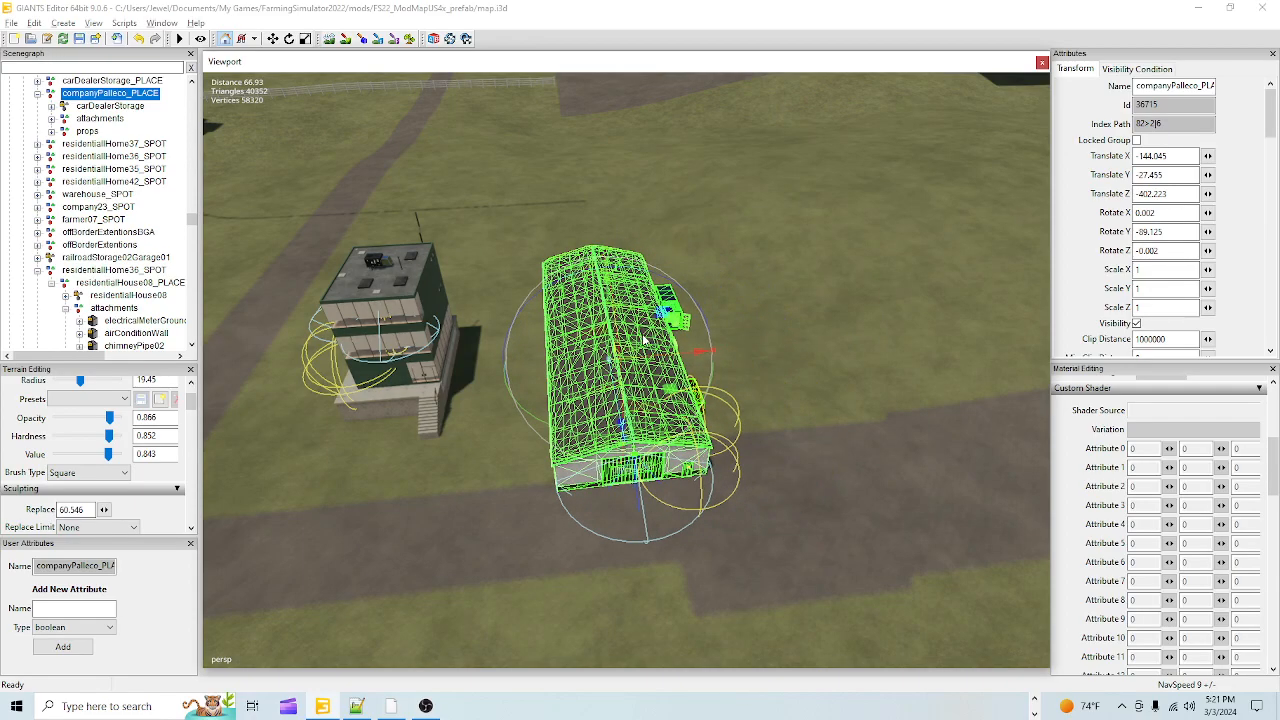
left_click_drag(620, 421, 555, 322)
left_click_drag(620, 425, 573, 501, "alt")
right_click_drag(573, 501, 798, 82, "alt")
left_click_drag(560, 380, 527, 240, "alt")
right_click_drag(527, 240, 591, 197, "alt")
left_click_drag(573, 392, 426, 328, "alt")
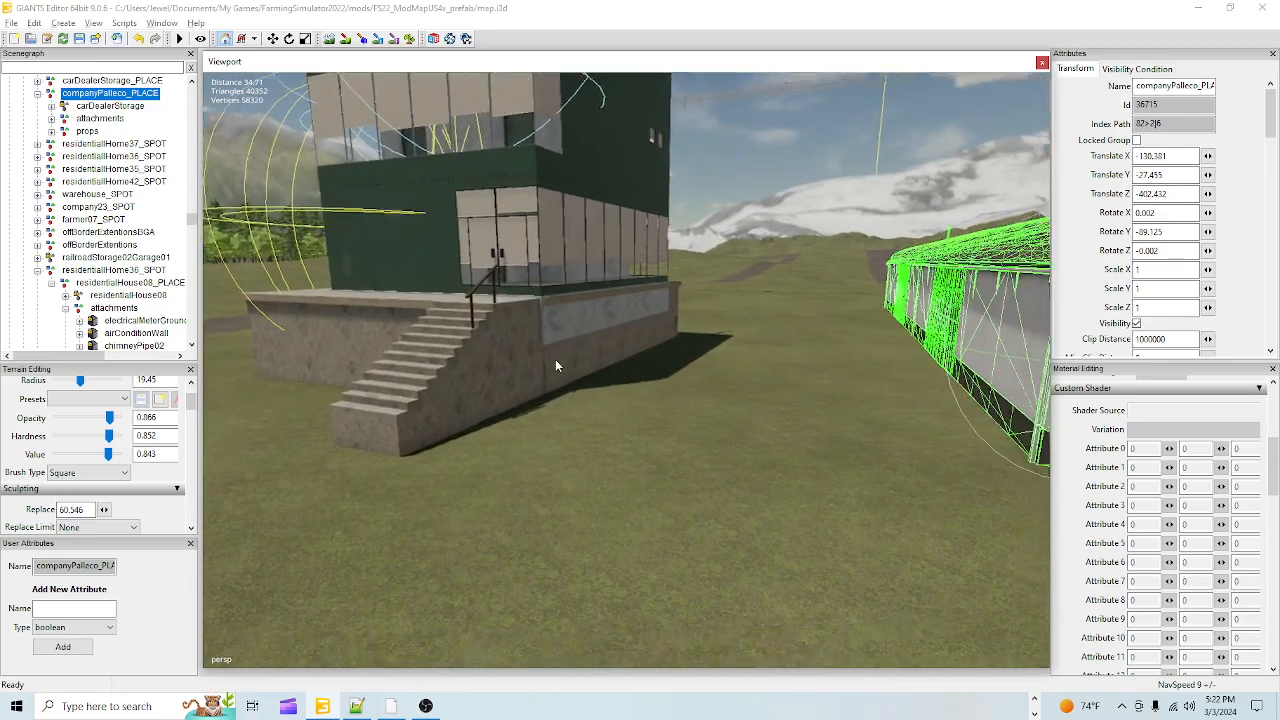
left_click_drag(740, 362, 667, 373, "alt")
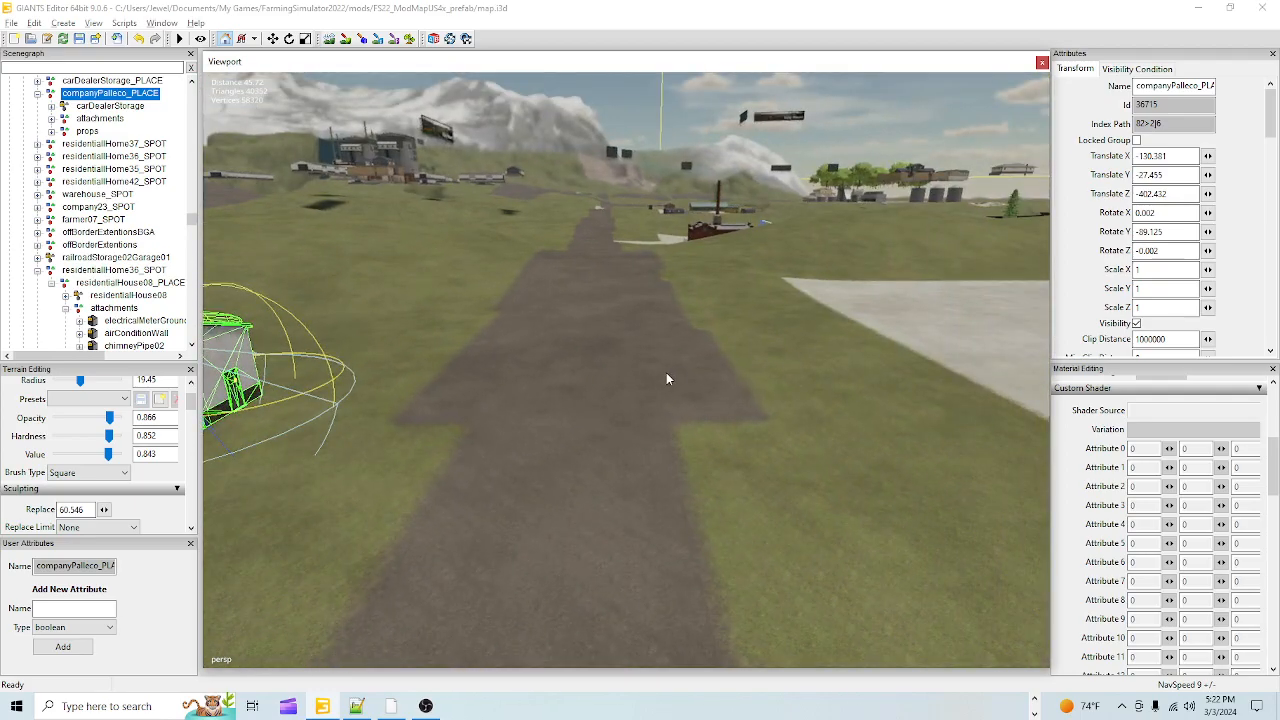
Step: Move the Palleco warehouse back from the road, to about X -125.0, Z -402.5
right_click_drag(667, 373, 600, 429, "alt")
left_click_drag(600, 429, 589, 411, "alt")
right_click_drag(589, 411, 627, 193, "alt")
left_click_drag(603, 238, 630, 235, "alt")
right_click_drag(630, 235, 560, 339, "alt")
left_click_drag(560, 344, 560, 291, "alt")
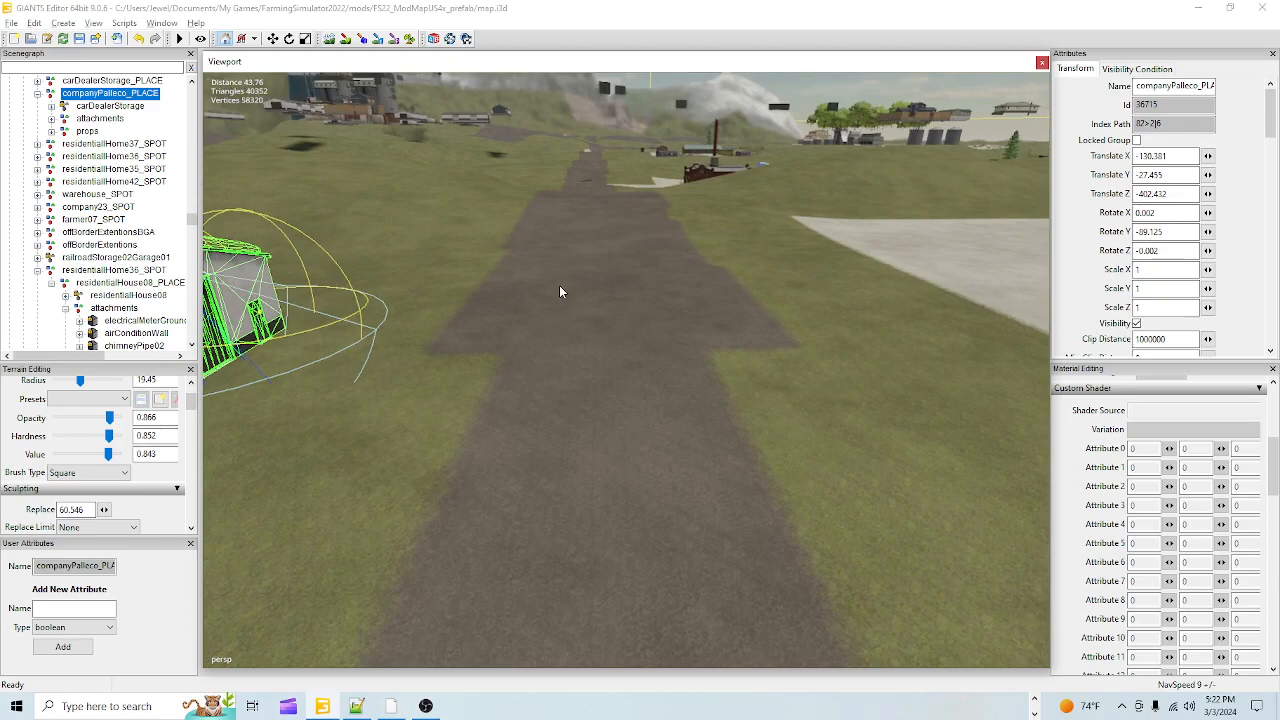
left_click_drag(476, 308, 251, 277, "alt")
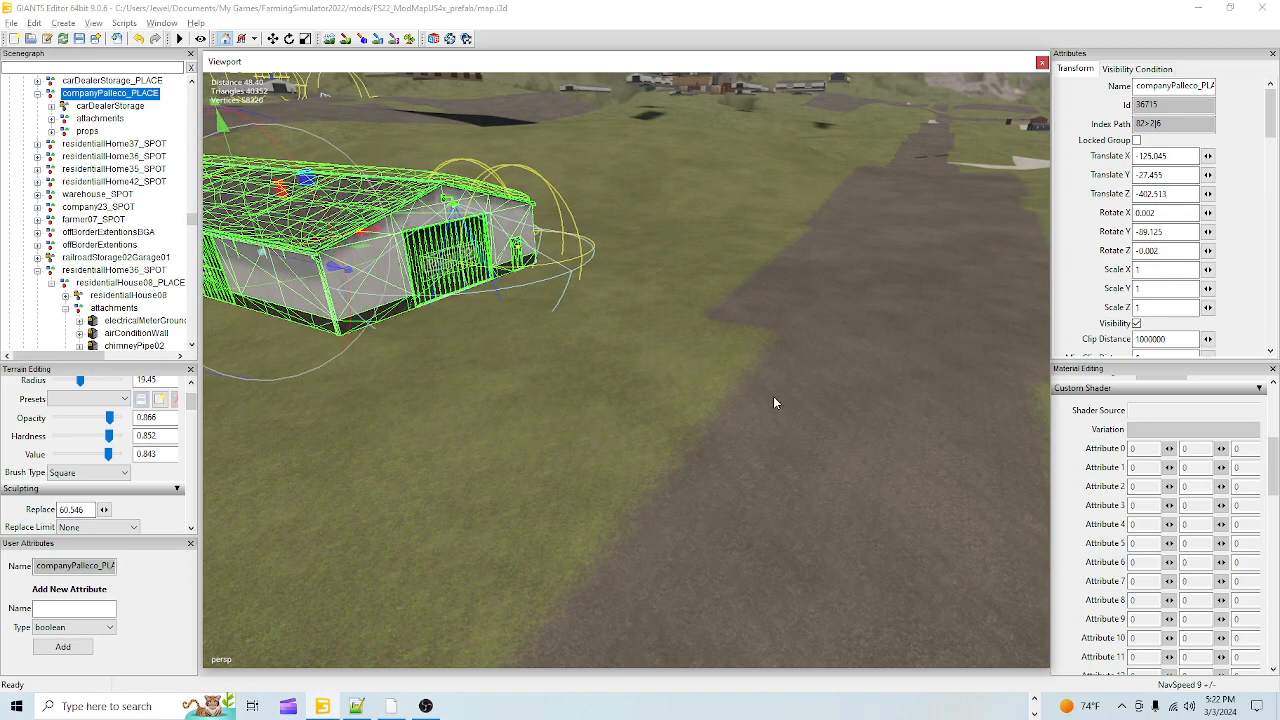
Step: Examine the Palleco warehouse's spacing from the office stairs and the road
left_click_drag(646, 444, 571, 437, "alt")
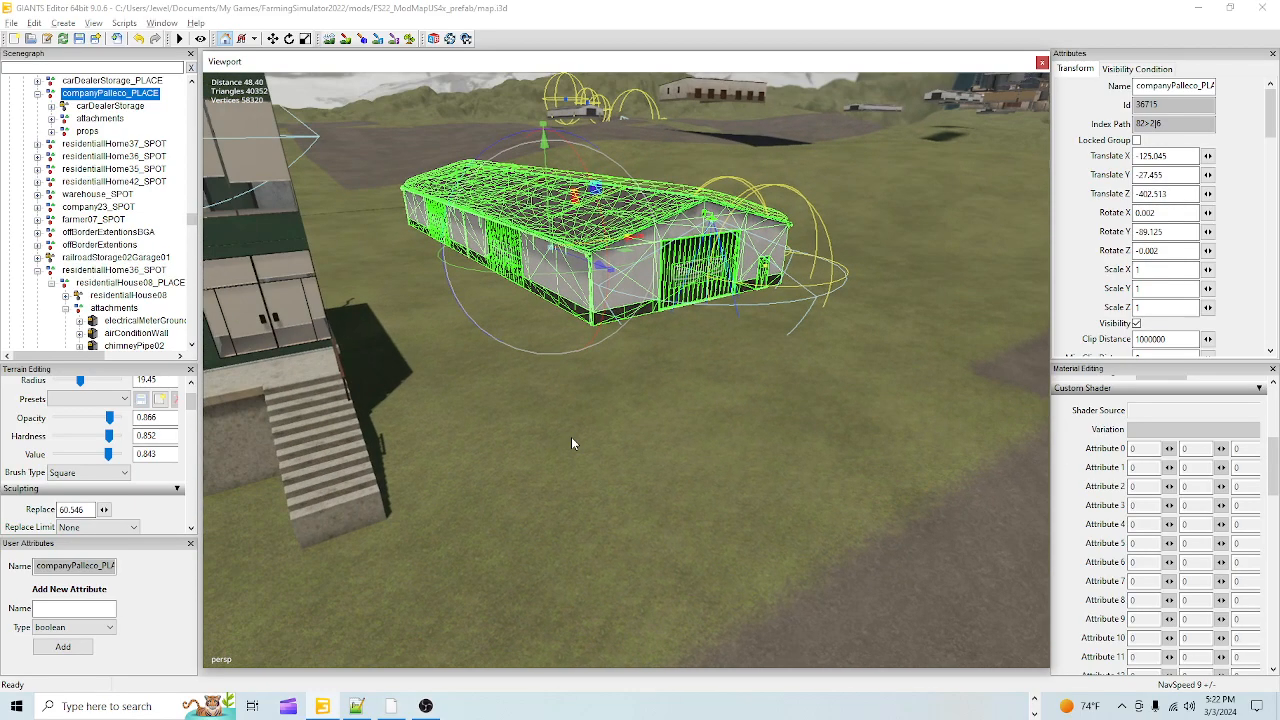
left_click_drag(680, 562, 485, 420, "alt")
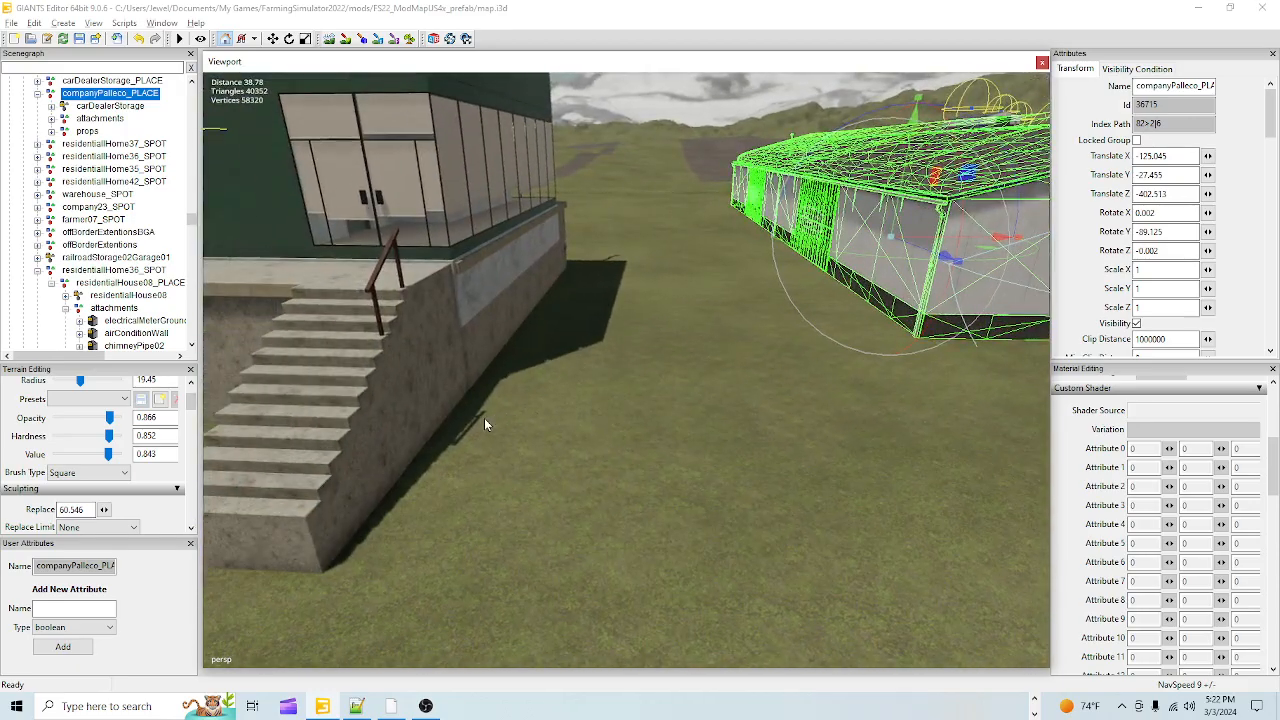
right_click_drag(576, 430, 563, 556, "alt")
left_click_drag(602, 487, 818, 471, "alt")
right_click_drag(700, 440, 680, 300, "alt")
left_click_drag(620, 320, 400, 358, "alt")
right_click_drag(604, 285, 636, 445, "alt")
left_click_drag(636, 445, 580, 507, "alt")
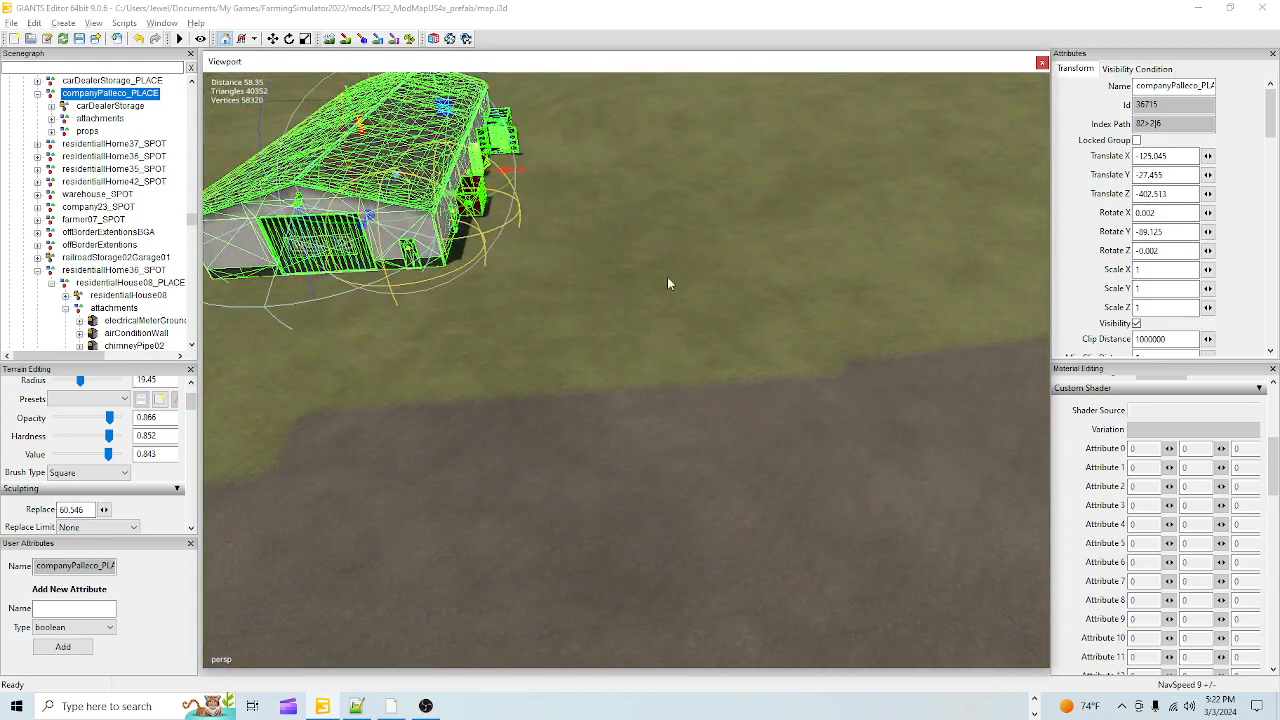
Step: Level the terrain between the Palleco warehouse and the road with the sculpting brush at radius 20.7
right_click_drag(660, 308, 690, 480, "alt")
right_click_drag(768, 231, 660, 450, "alt")
left_click_drag(588, 483, 653, 484, "alt")
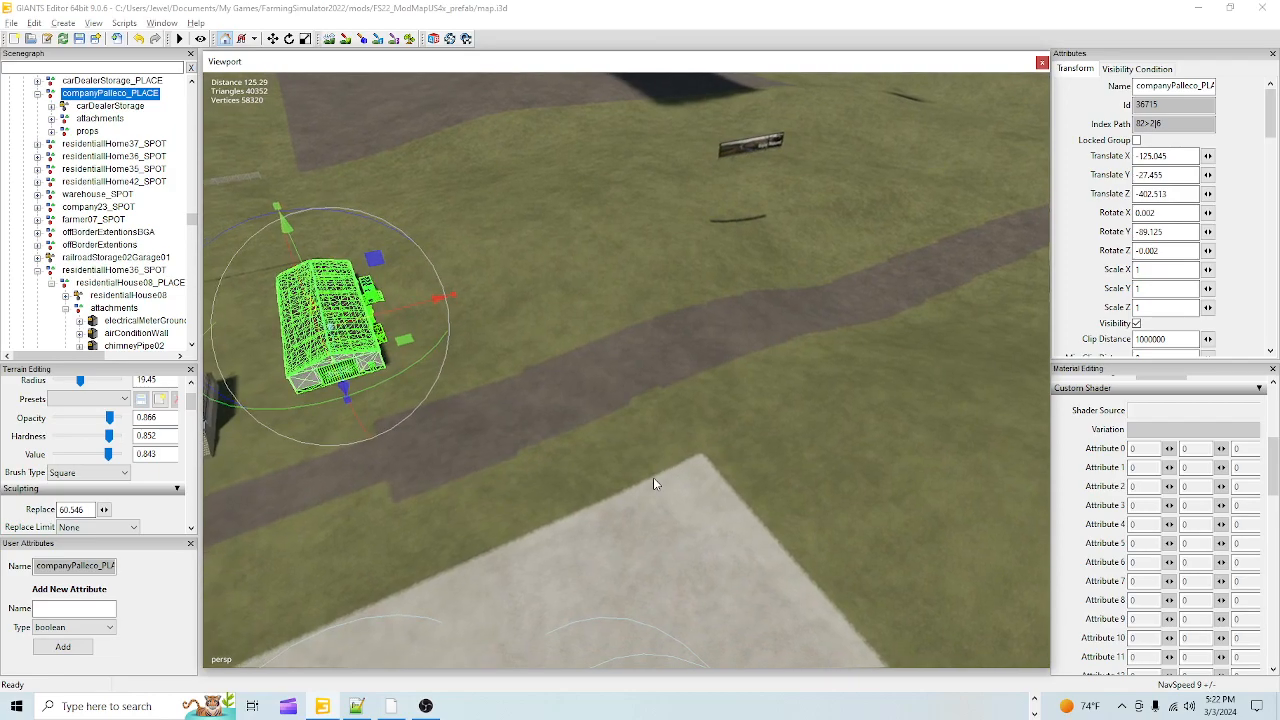
left_click(330, 40)
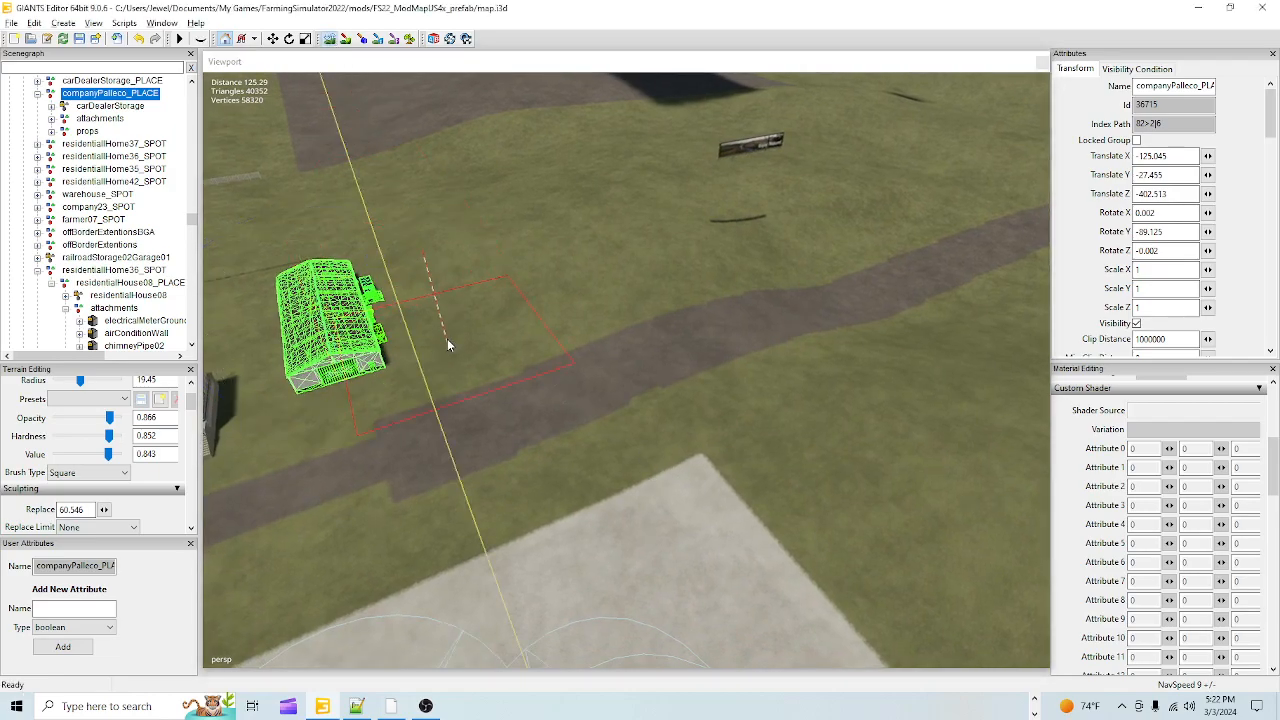
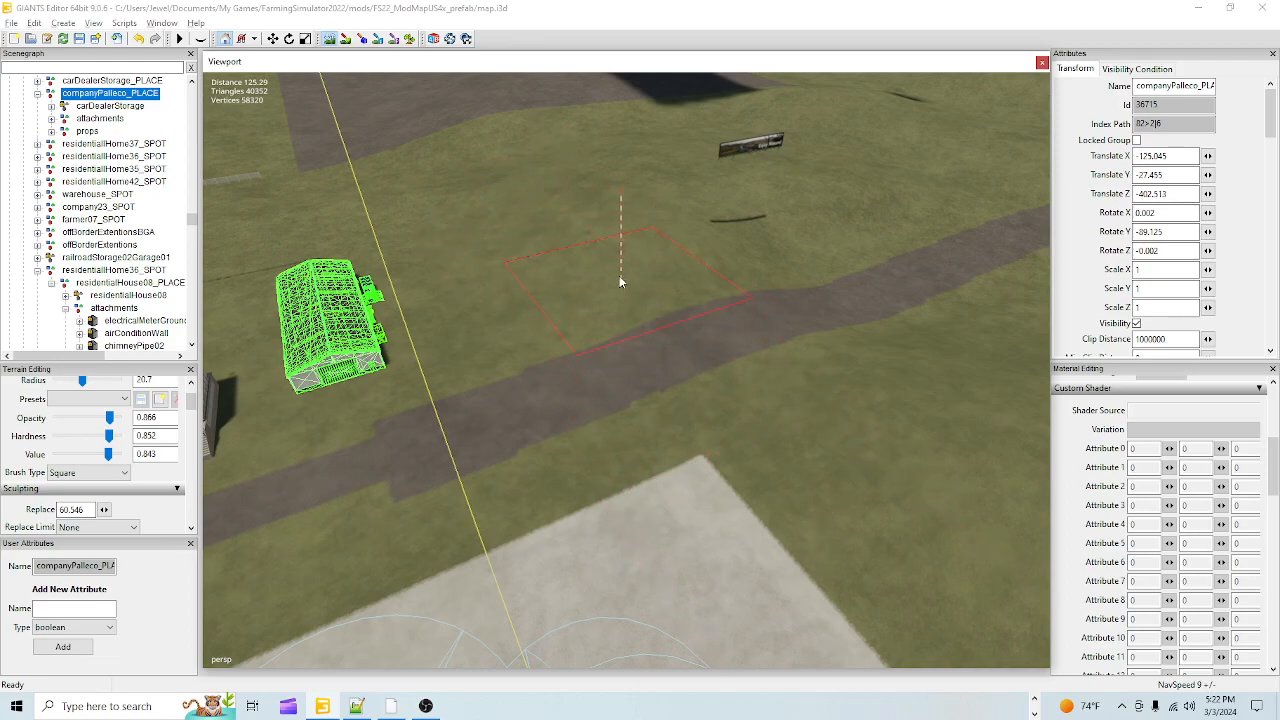
left_click(329, 39)
Step: Duplicate the Palleco warehouse and place the copy behind the office, at about X -99.2, Z -426.3
scroll(773, 166, "up", 3)
mouse_move(773, 166)
left_mouse_down("alt")
mouse_move(565, 485)
mouse_move(732, 373)
mouse_move(880, 14)
left_mouse_up("alt")
scroll(732, 373, "up", 3)
left_click_drag(598, 370, 678, 64, "alt")
scroll(678, 64, "up", 5)
left_click_drag(530, 468, 521, 571, "alt")
scroll(656, 361, "down", 5)
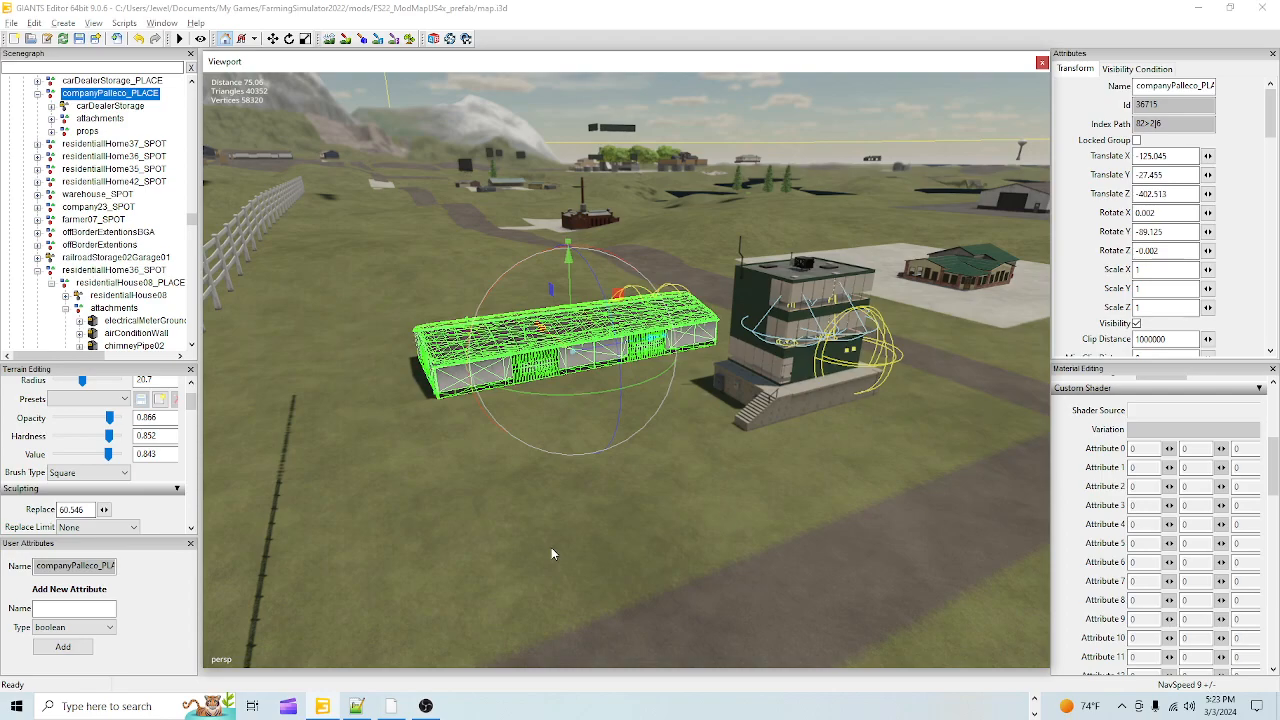
left_click(594, 320)
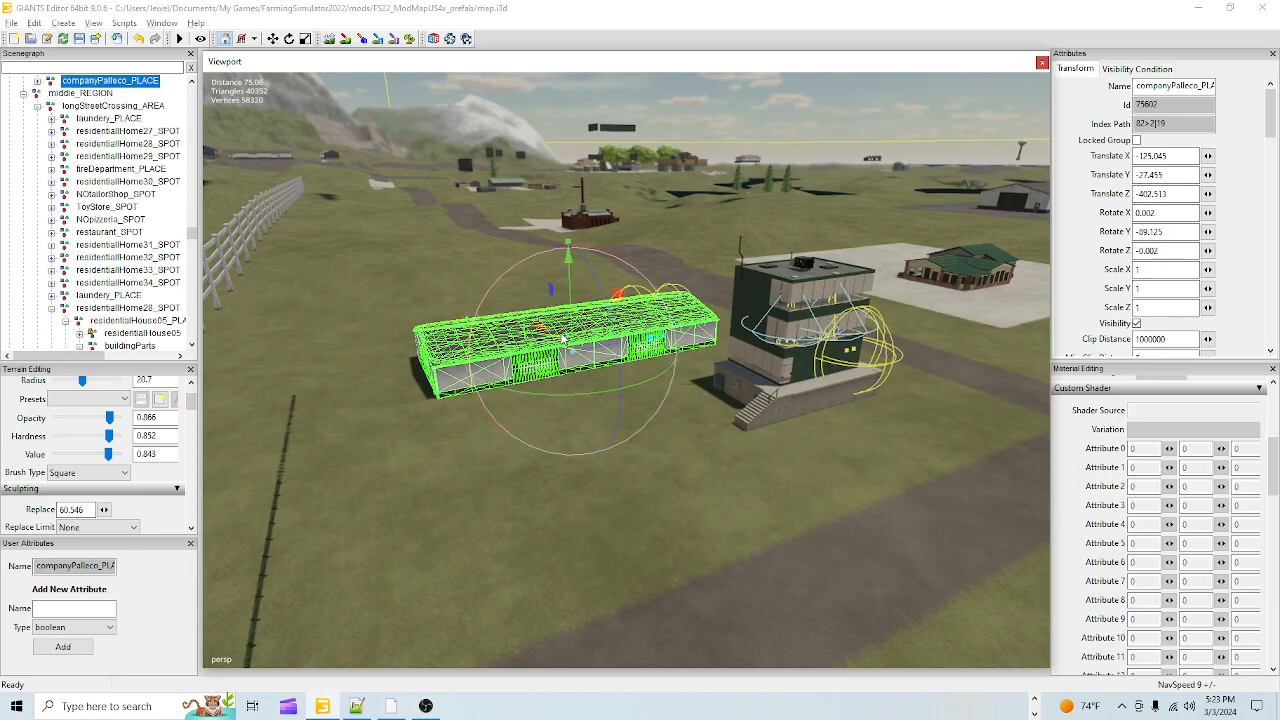
left_click_drag(553, 342, 421, 427)
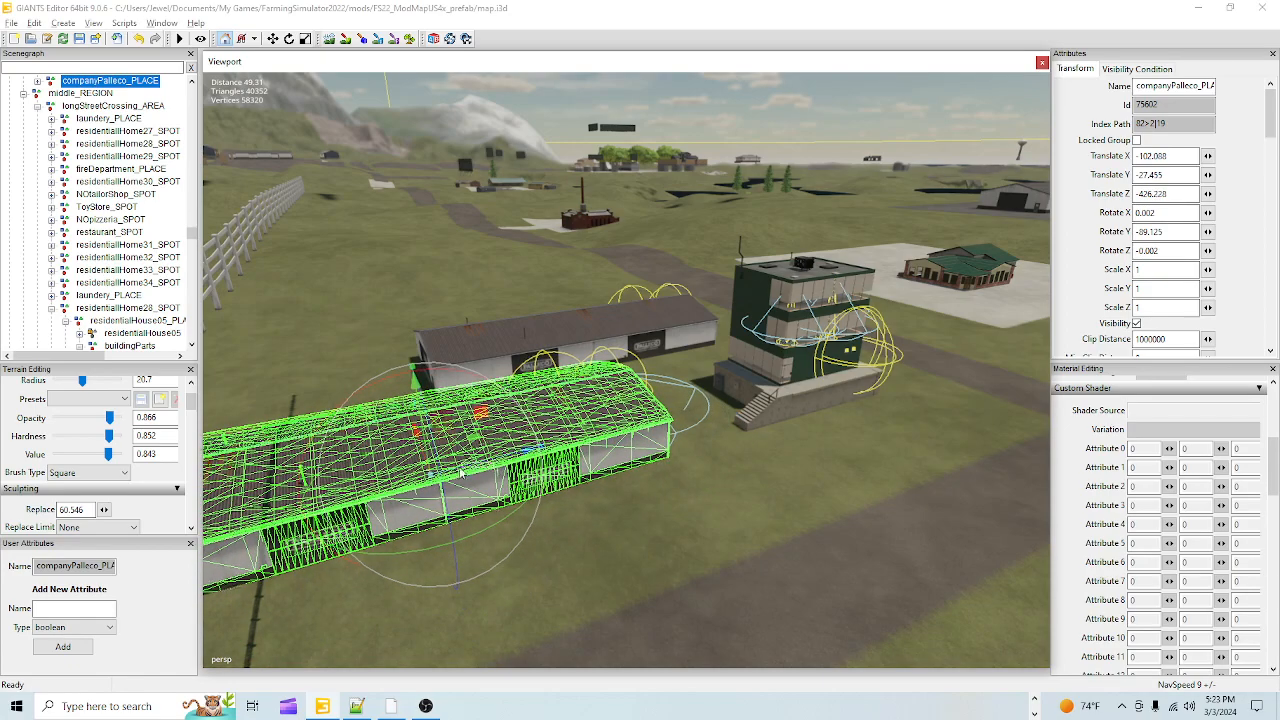
left_click_drag(502, 465, 599, 500)
Step: Inspect how the duplicated warehouse sits on the ground relative to the office, the road and the first warehouse
right_click_drag(577, 537, 800, 120, "alt")
left_click_drag(620, 200, 565, 166, "alt")
right_click_drag(565, 166, 530, 314, "alt")
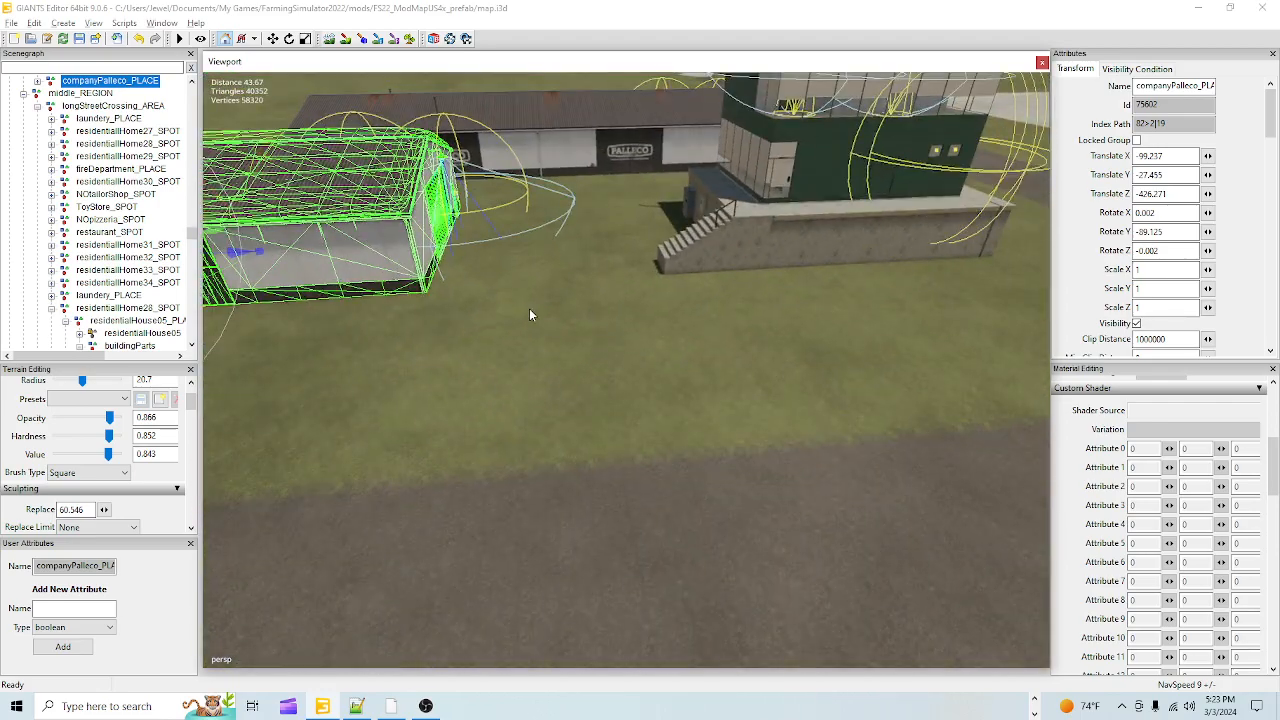
left_click_drag(530, 309, 315, 226, "alt")
right_click_drag(520, 270, 947, 73, "alt")
left_click_drag(947, 73, 1005, 352, "alt")
key("f")
right_click_drag(1005, 352, 591, 521, "alt")
left_click_drag(591, 521, 590, 409, "alt")
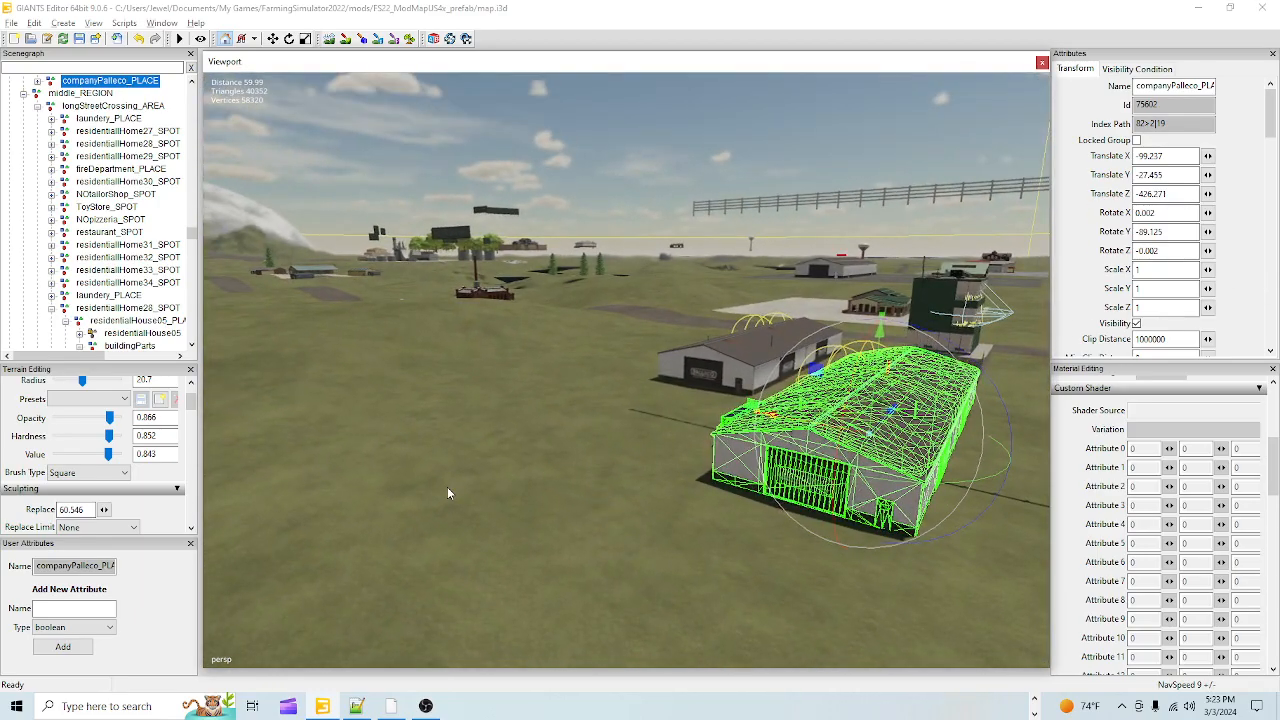
right_click_drag(447, 486, 886, 182, "alt")
key("f")
right_click_drag(843, 391, 341, 514, "alt")
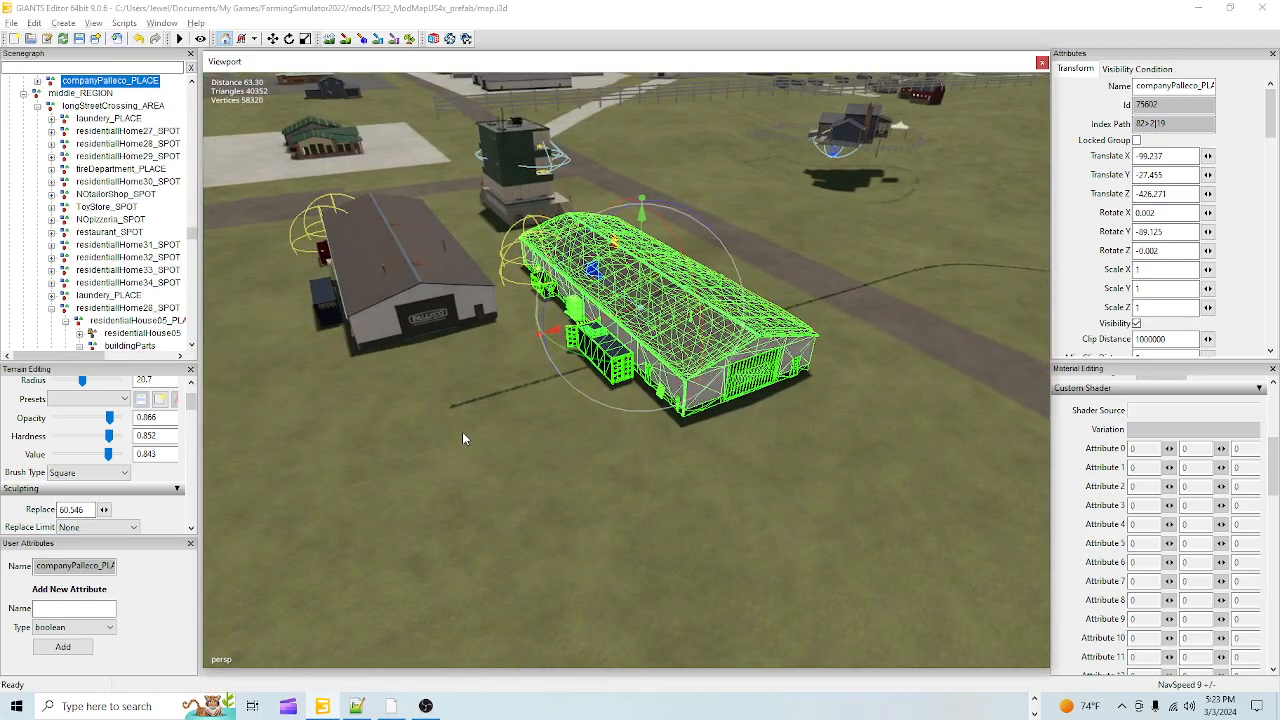
Step: Move the first Palleco warehouse away from the duplicated one, to about X -124.9, Z -395.2
left_click_drag(463, 438, 417, 444, "alt")
right_click_drag(554, 477, 719, 315, "alt")
left_click_drag(719, 315, 829, 336, "alt")
right_click_drag(829, 336, 618, 422, "alt")
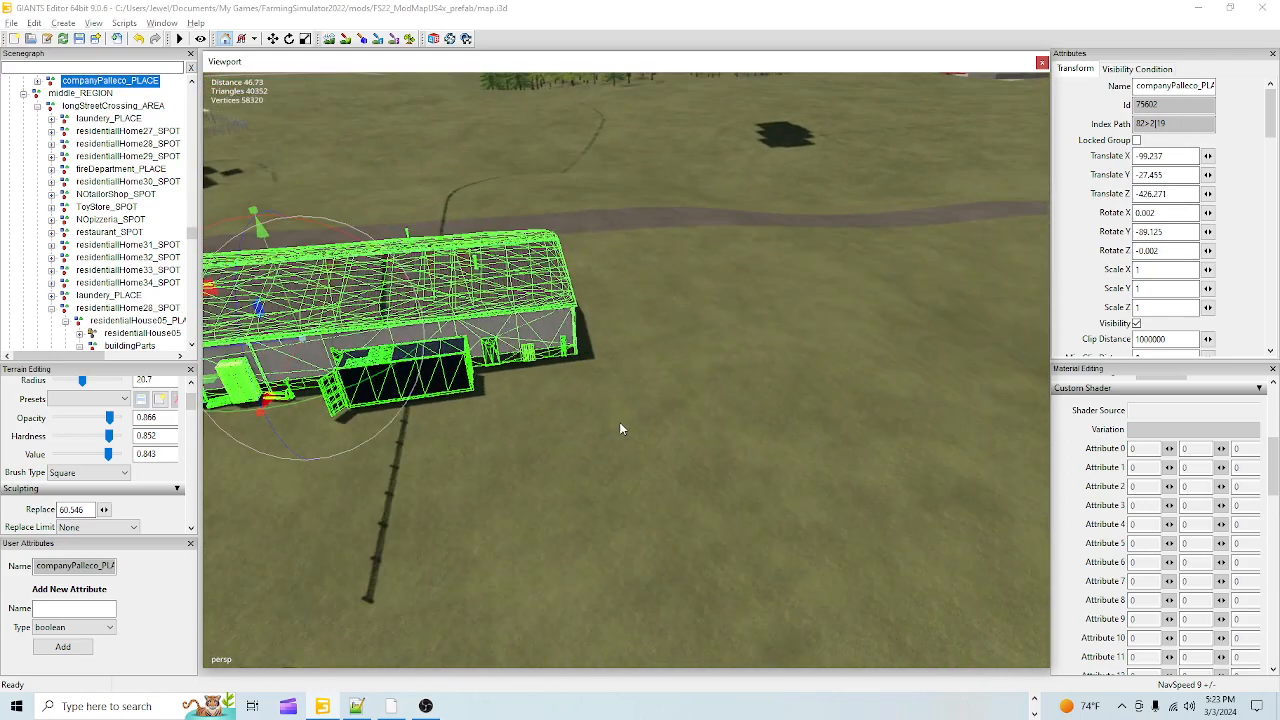
left_click_drag(618, 422, 510, 421, "alt")
right_click_drag(510, 421, 454, 509, "alt")
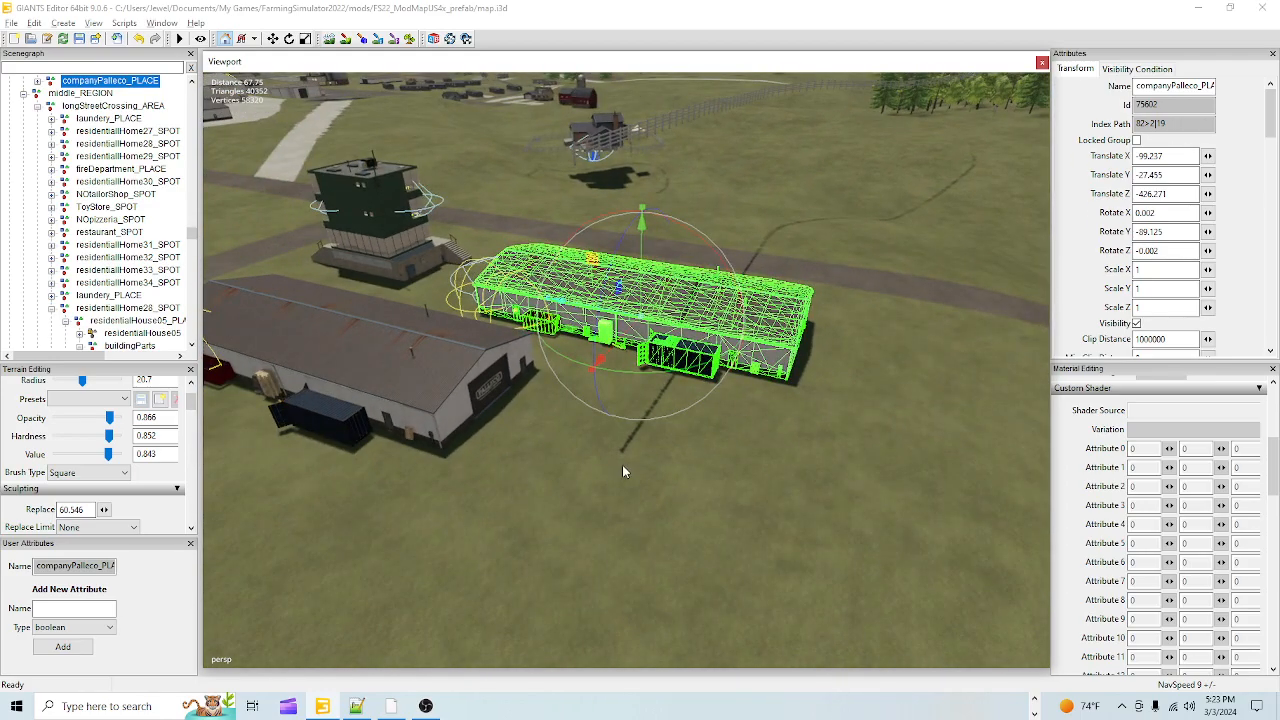
left_click_drag(454, 515, 579, 420, "alt")
left_click(565, 385)
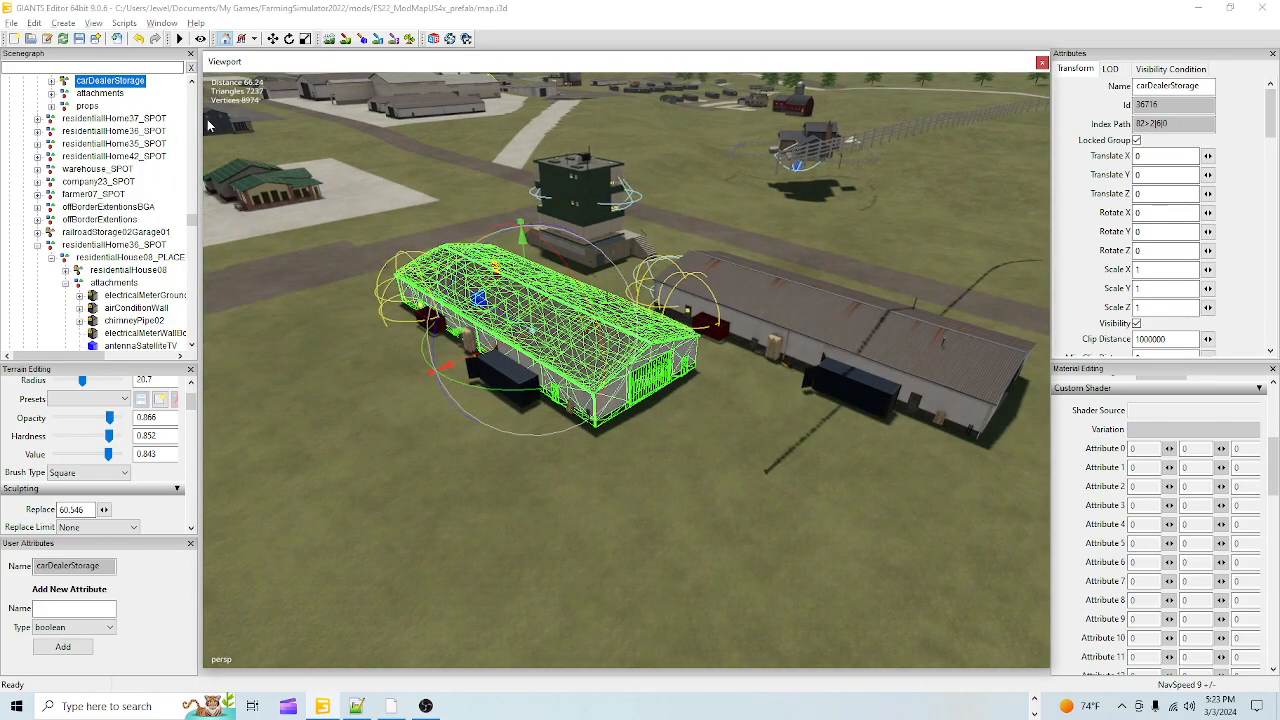
scroll(101, 144, "up", 2)
left_click(101, 144)
left_click(102, 131)
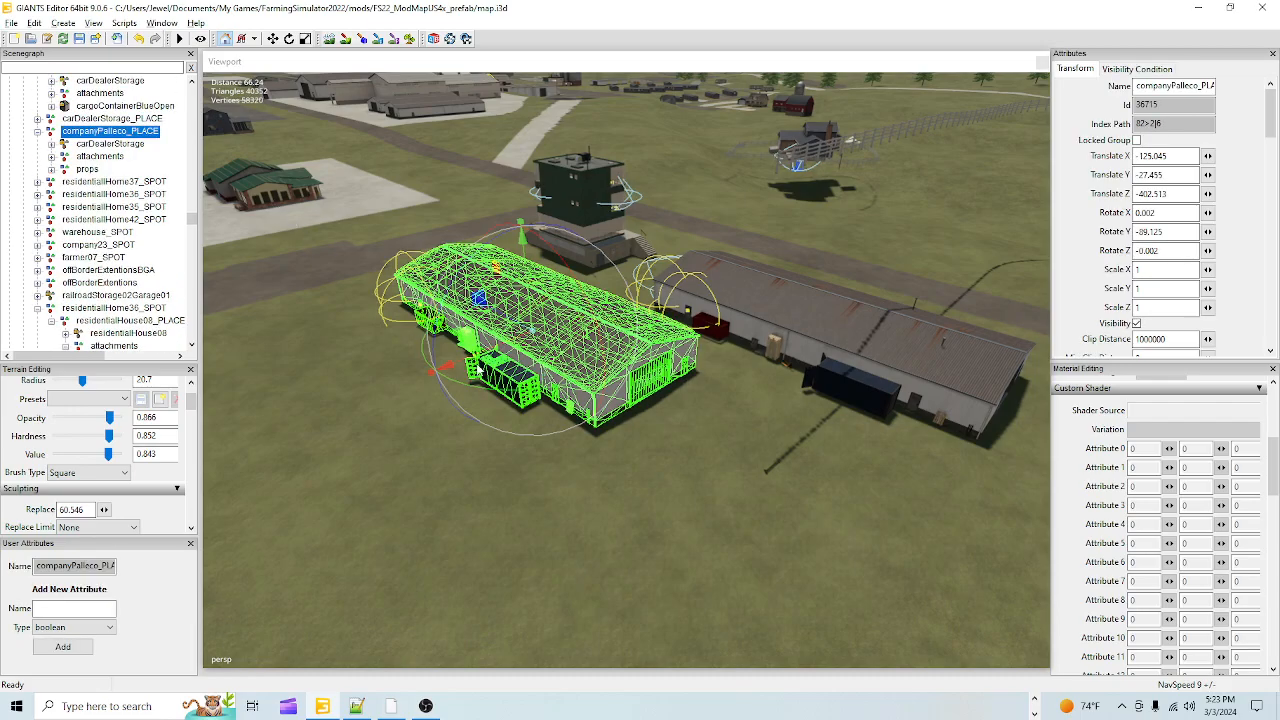
left_click_drag(466, 368, 623, 424)
Step: Examine the gap between the two Palleco warehouses and their distance from the office and the road
scroll(698, 241, "up", 3)
left_click_drag(698, 241, 367, 235, "alt")
scroll(538, 401, "down", 3)
left_click_drag(538, 401, 568, 418, "alt")
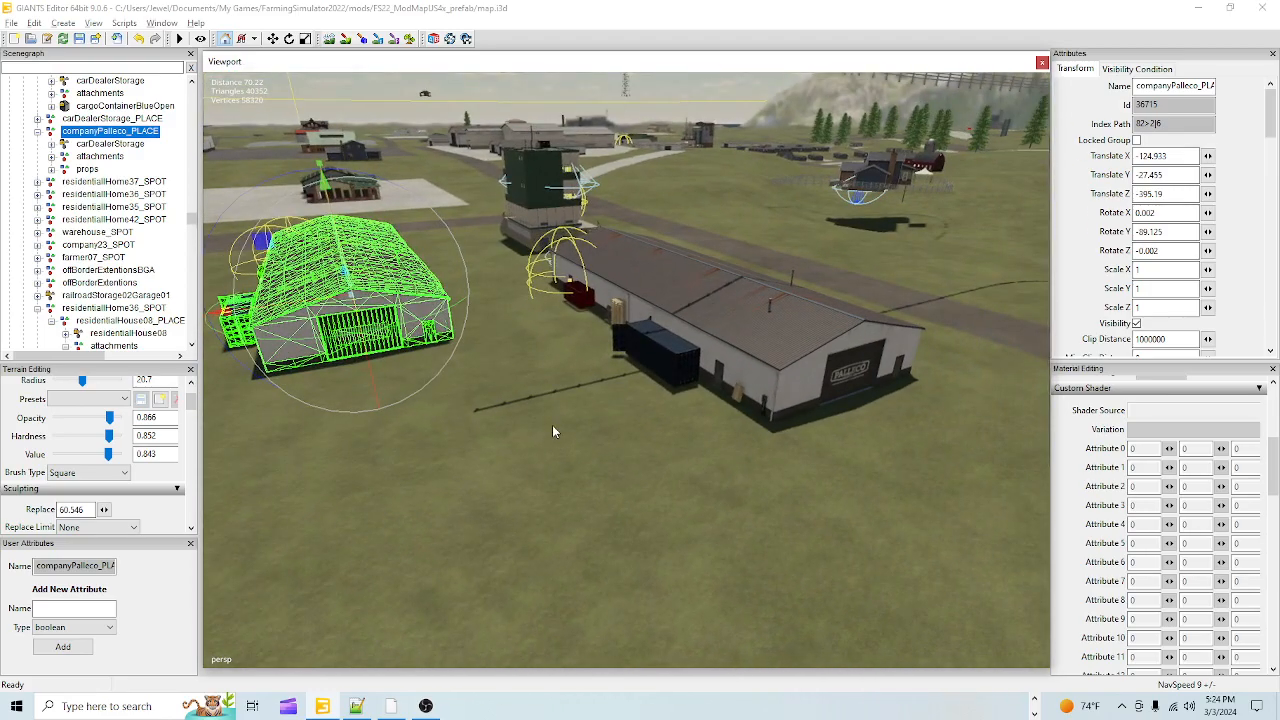
scroll(775, 220, "up", 3)
left_click_drag(775, 220, 655, 262, "alt")
scroll(607, 365, "down", 3)
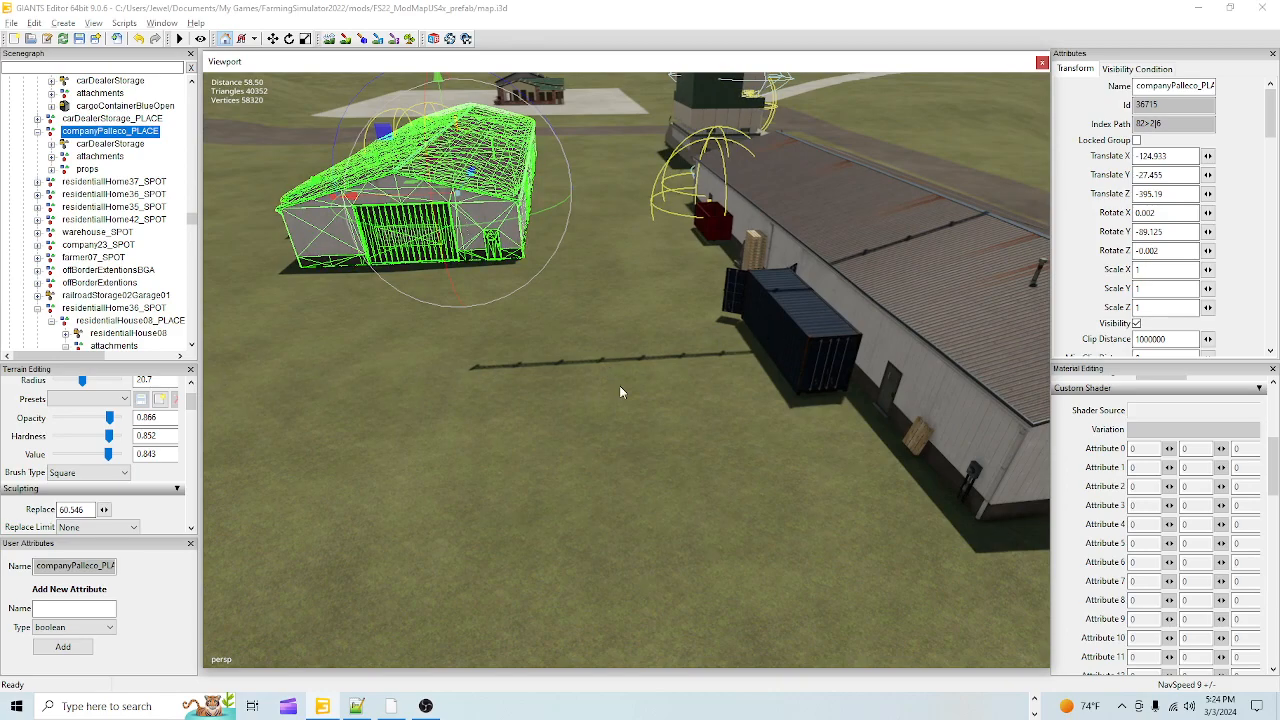
left_click_drag(494, 346, 519, 358, "alt")
scroll(520, 455, "down", 3)
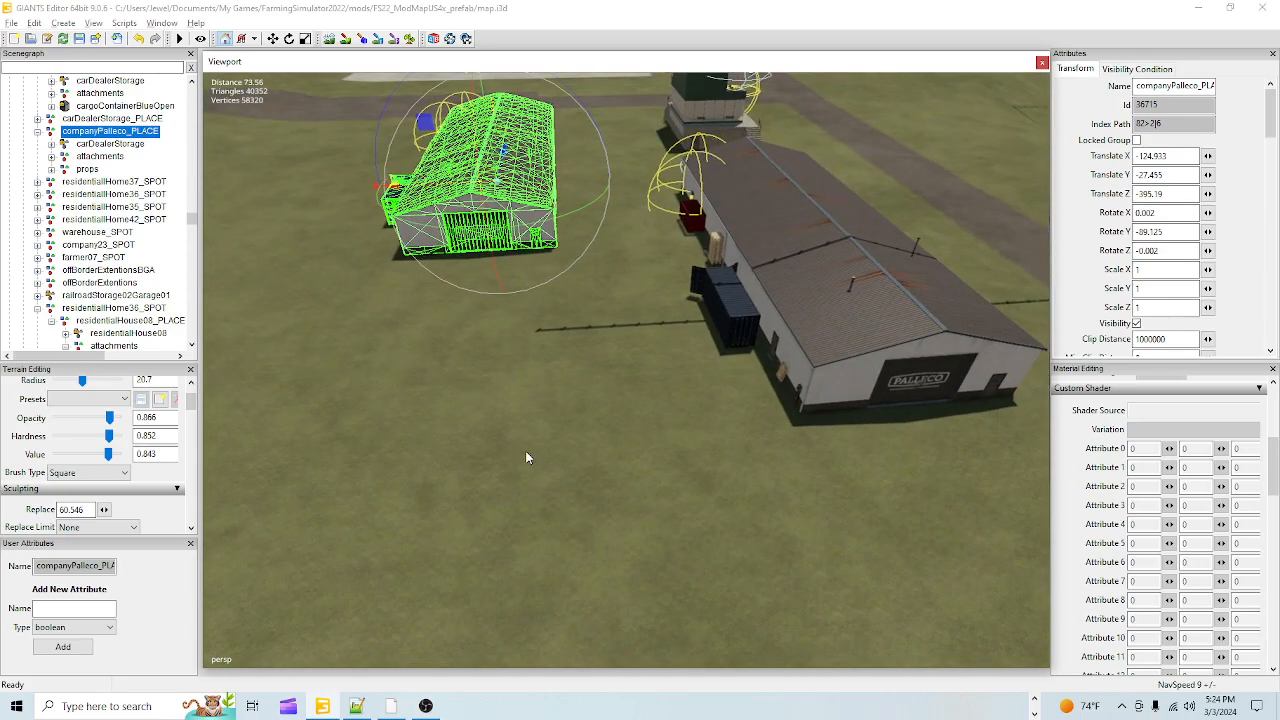
left_click_drag(520, 455, 727, 410, "alt")
scroll(928, 195, "up", 3)
left_click_drag(928, 195, 586, 298, "alt")
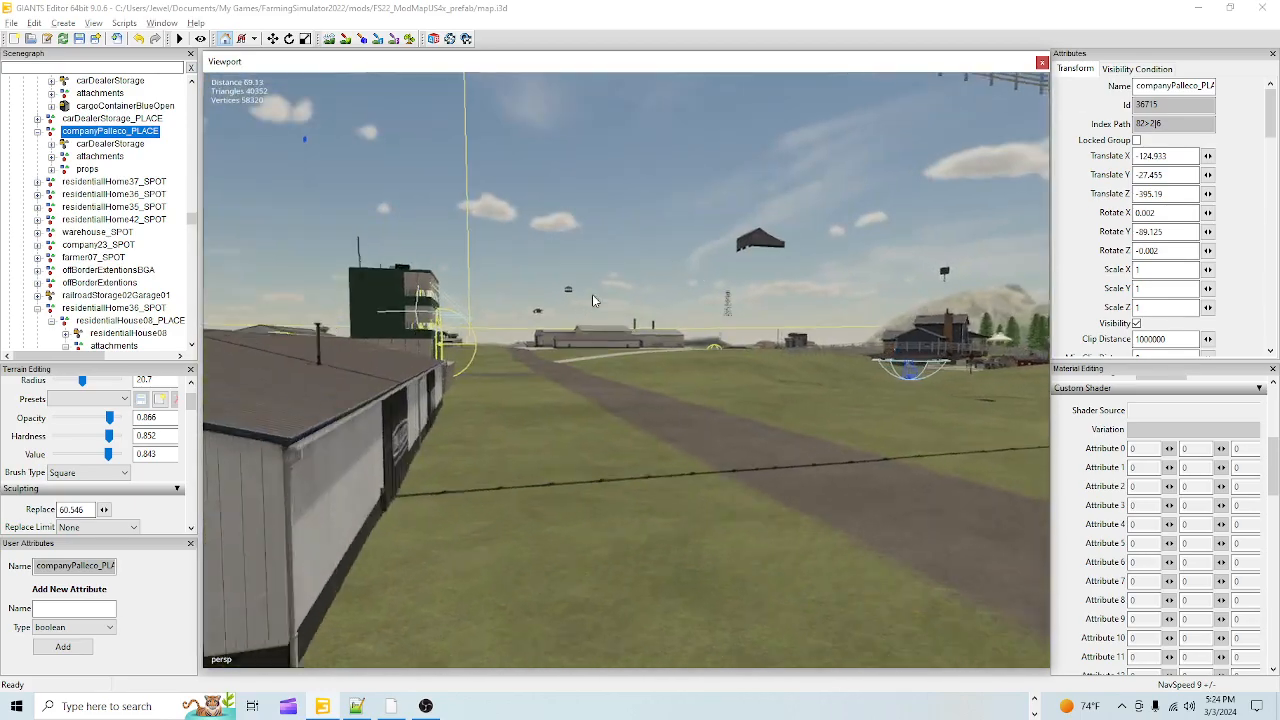
scroll(727, 340, "up", 2)
left_click_drag(727, 340, 532, 450, "alt")
scroll(532, 455, "down", 3)
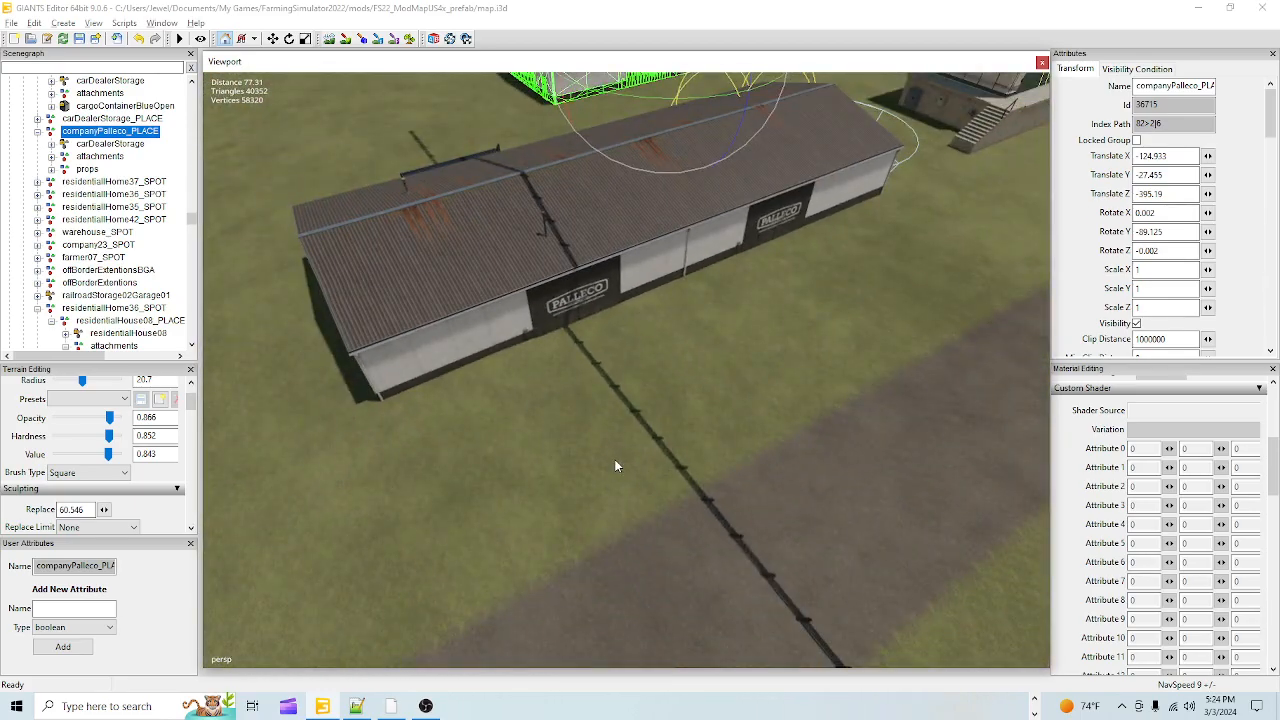
left_click_drag(614, 459, 495, 429, "alt")
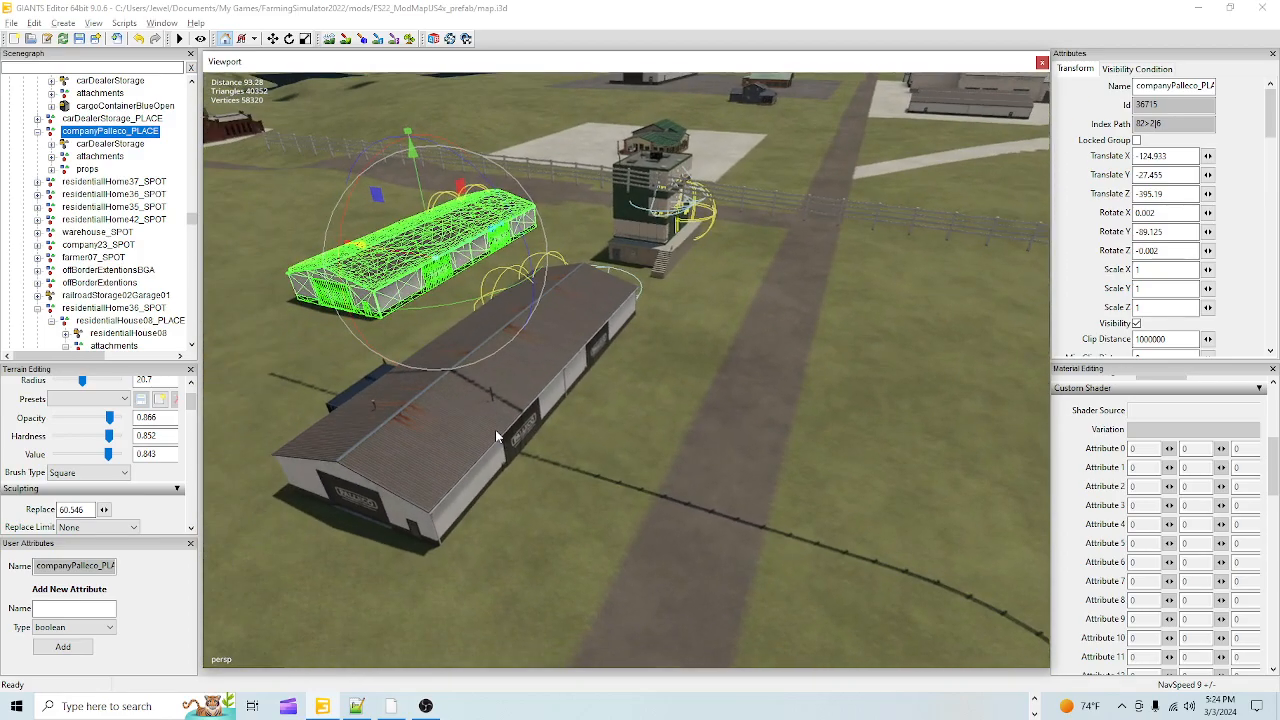
Step: Shift the duplicated Palleco warehouse away from the road, to about X -99.2, Z -423.3
left_click(495, 429)
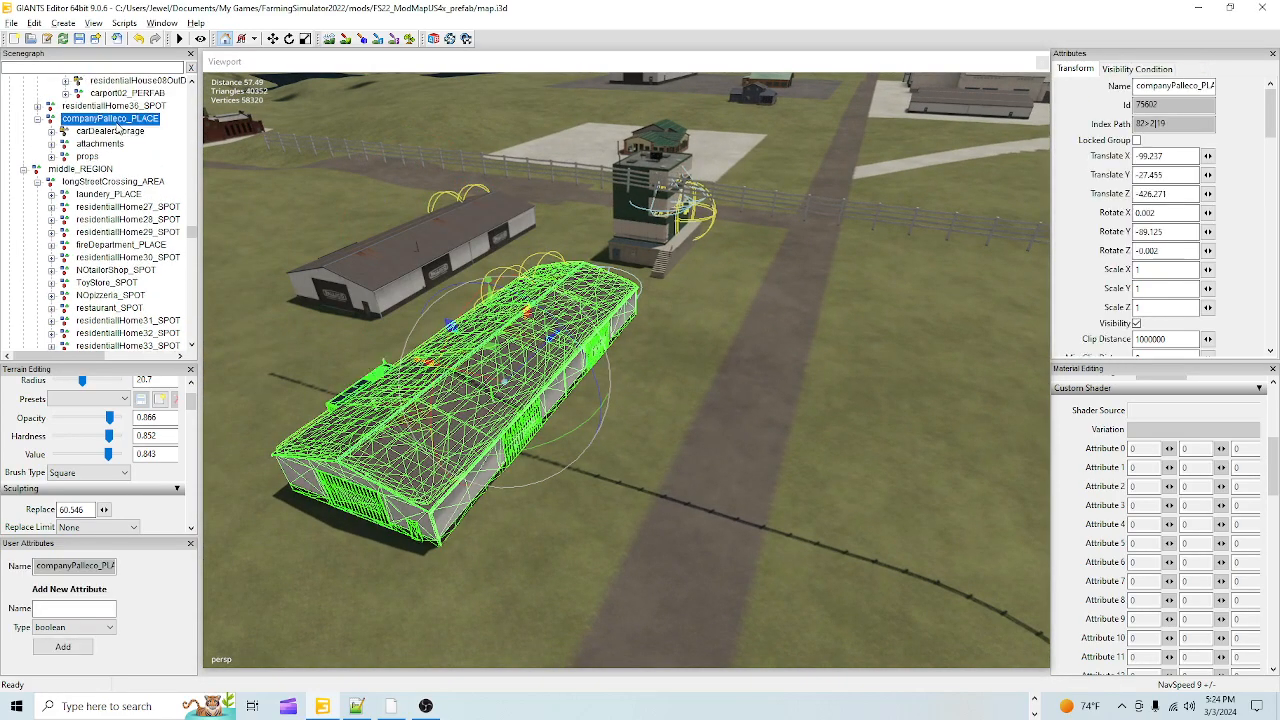
left_click_drag(448, 374, 384, 359)
right_click_drag(384, 359, 828, 3, "alt")
left_click_drag(830, 150, 983, 238, "alt")
right_click_drag(983, 238, 480, 430, "alt")
middle_click_drag(480, 430, 575, 432, "alt")
left_click_drag(575, 432, 563, 428, "alt")
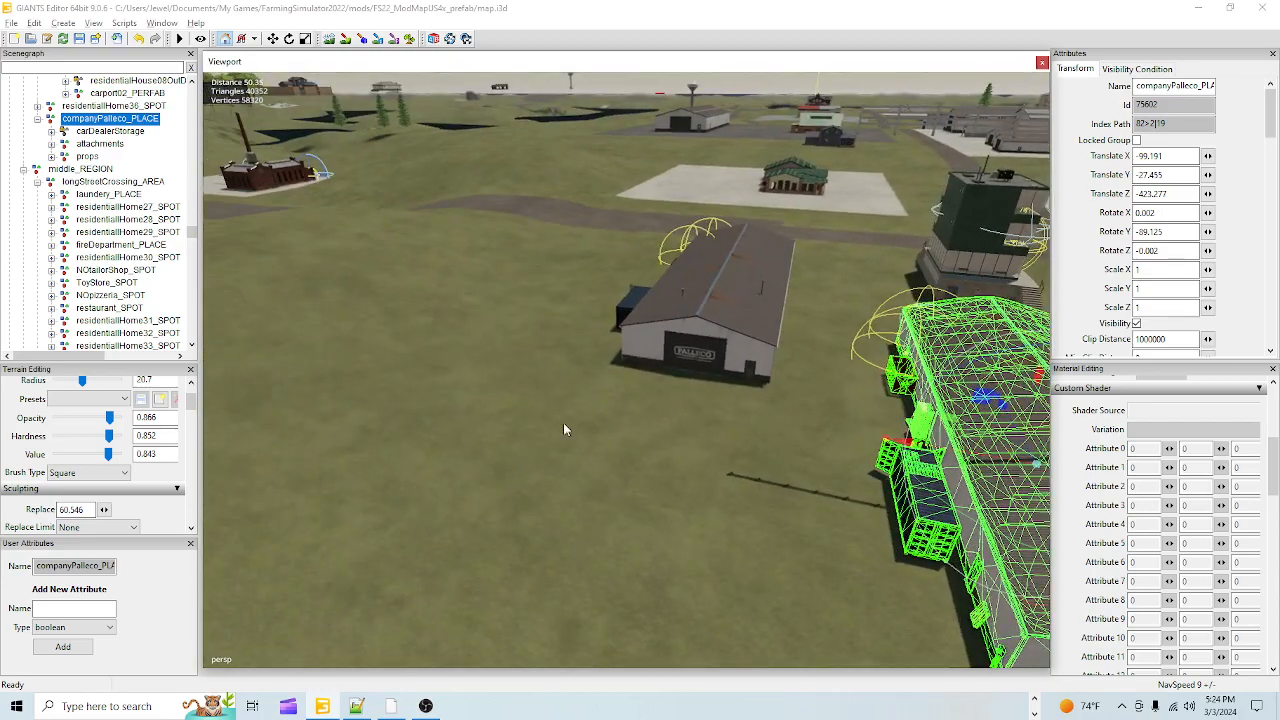
Step: Move the first Palleco warehouse farther from the duplicate, to about X -124.8, Z -389.6
right_click_drag(563, 427, 769, 173, "alt")
left_click_drag(769, 173, 851, 264, "alt")
right_click_drag(851, 264, 661, 280, "alt")
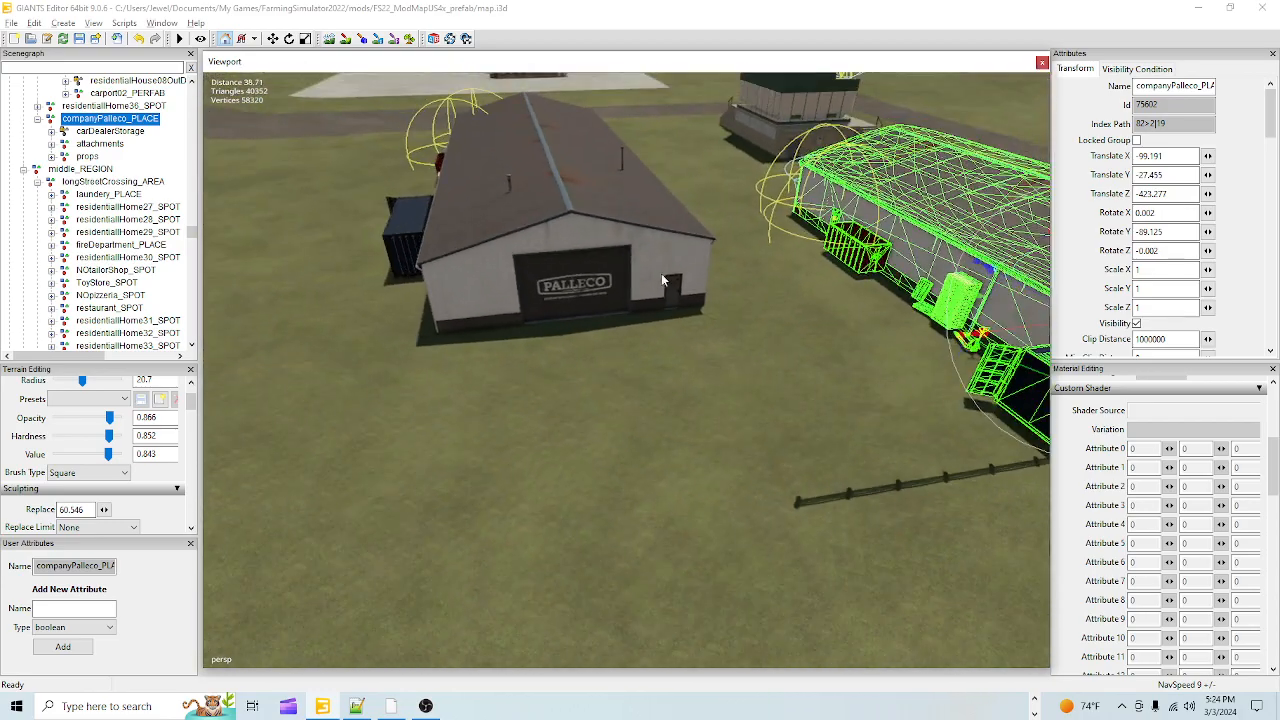
left_click(573, 192)
scroll(72, 113, "up", 1)
left_click(110, 119)
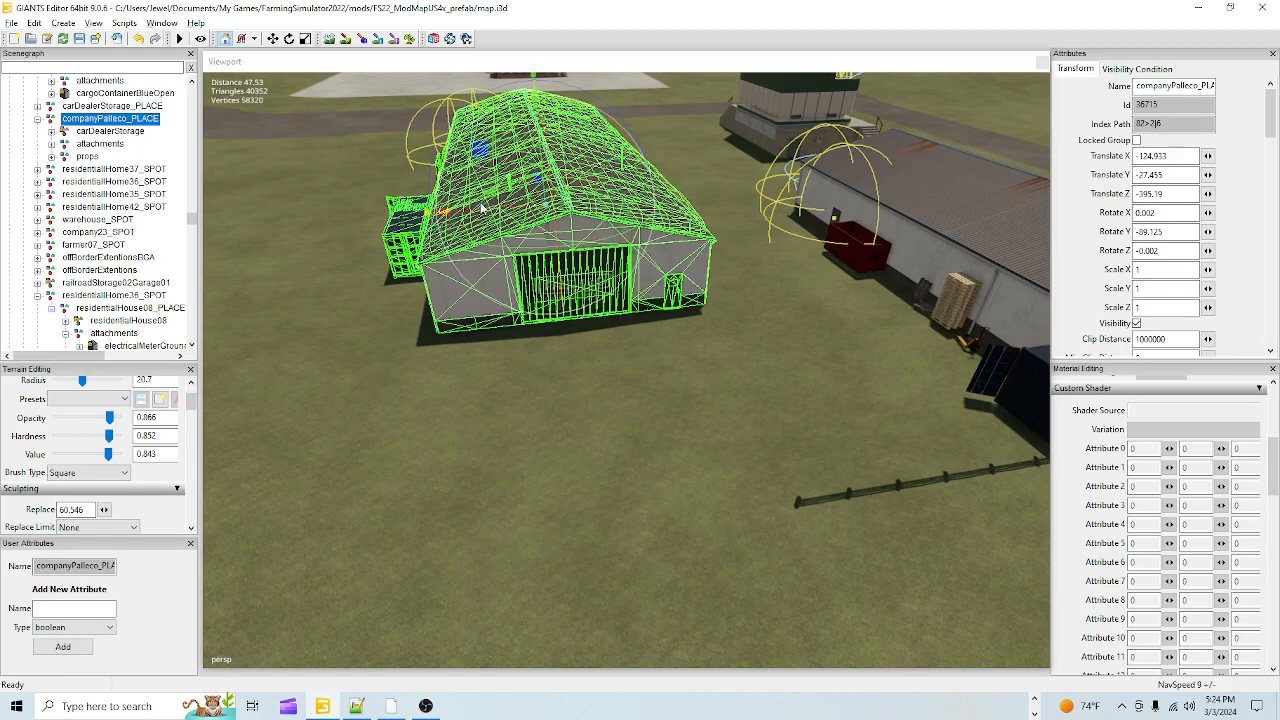
left_click_drag(553, 291, 705, 336)
Step: Inspect the company site layout and ground around both warehouses, the office, the road and the fence lines
scroll(720, 330, "up", 4)
left_click_drag(778, 313, 430, 168, "alt")
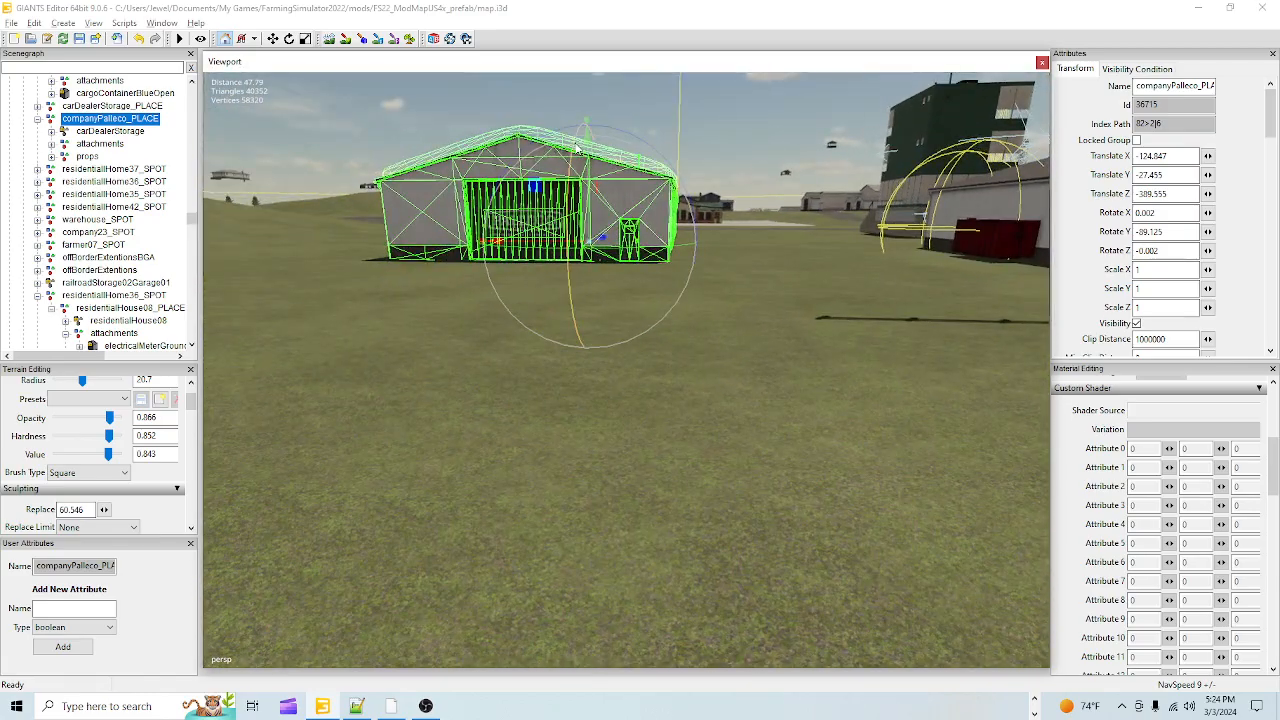
scroll(600, 200, "down", 4)
left_click_drag(620, 260, 615, 420, "alt")
scroll(600, 430, "down", 5)
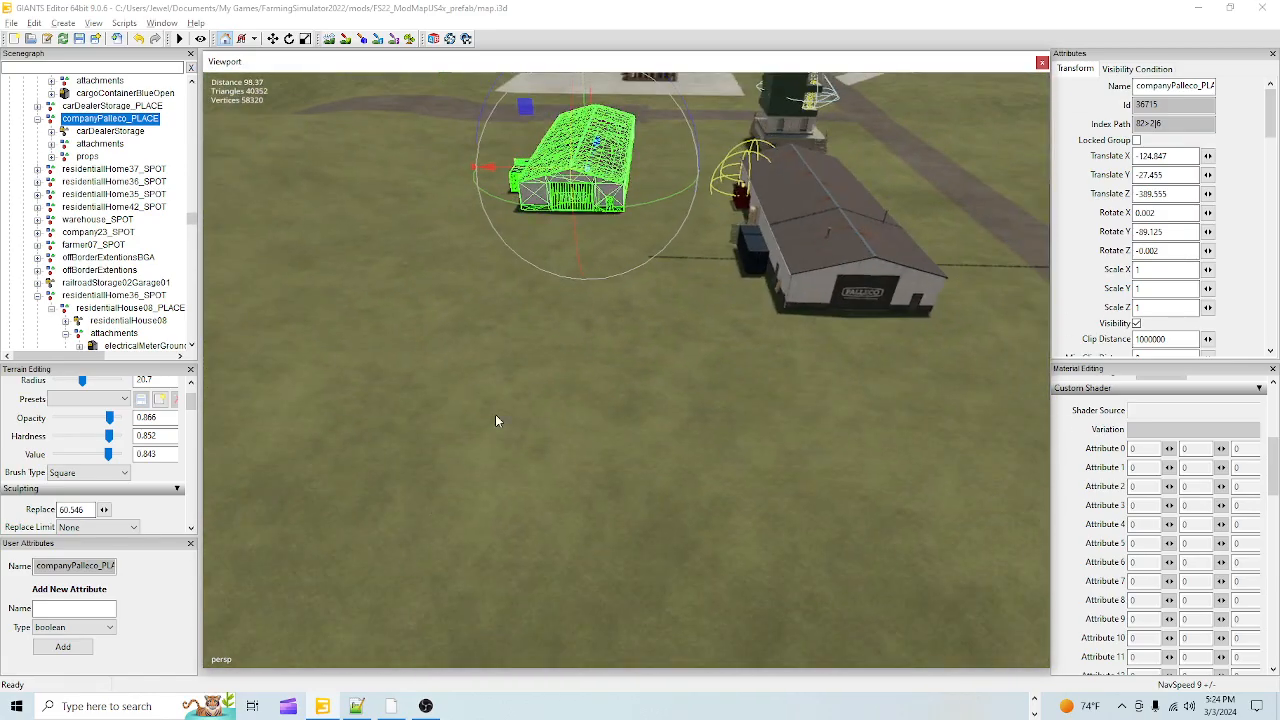
left_click_drag(694, 234, 617, 532, "alt")
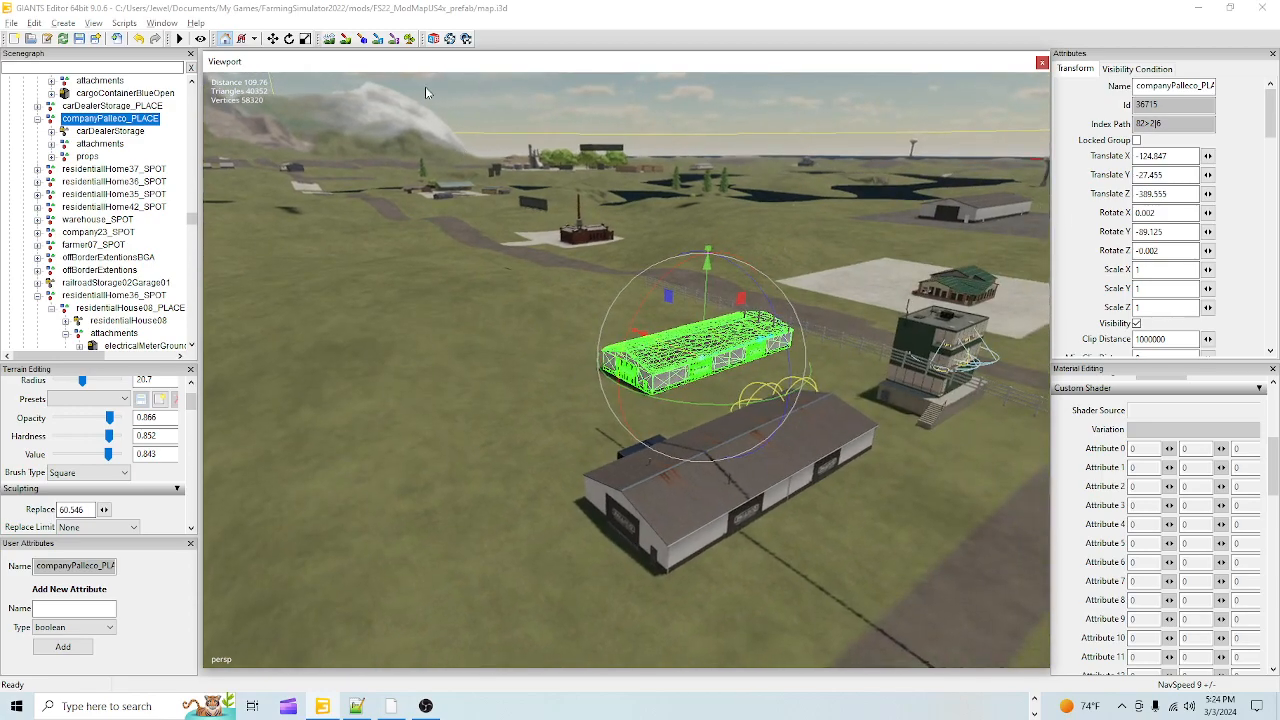
left_click(331, 40)
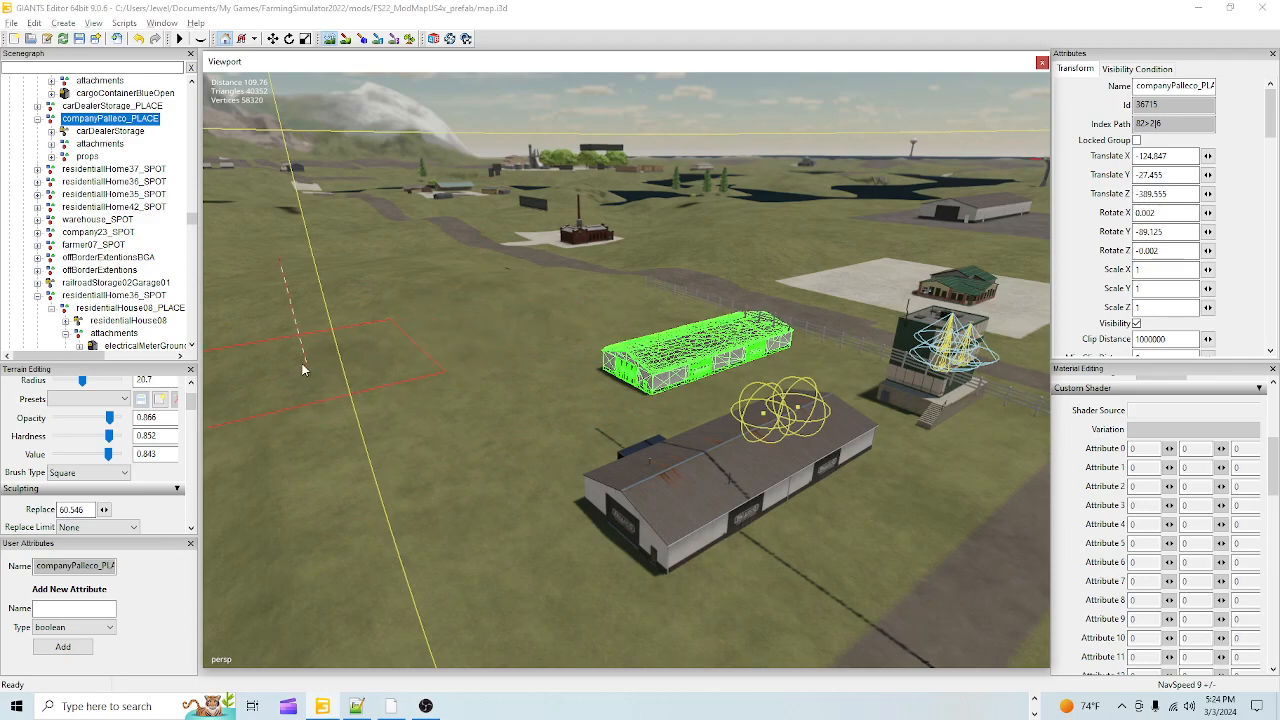
left_click(335, 42)
left_click_drag(752, 251, 714, 310, "alt")
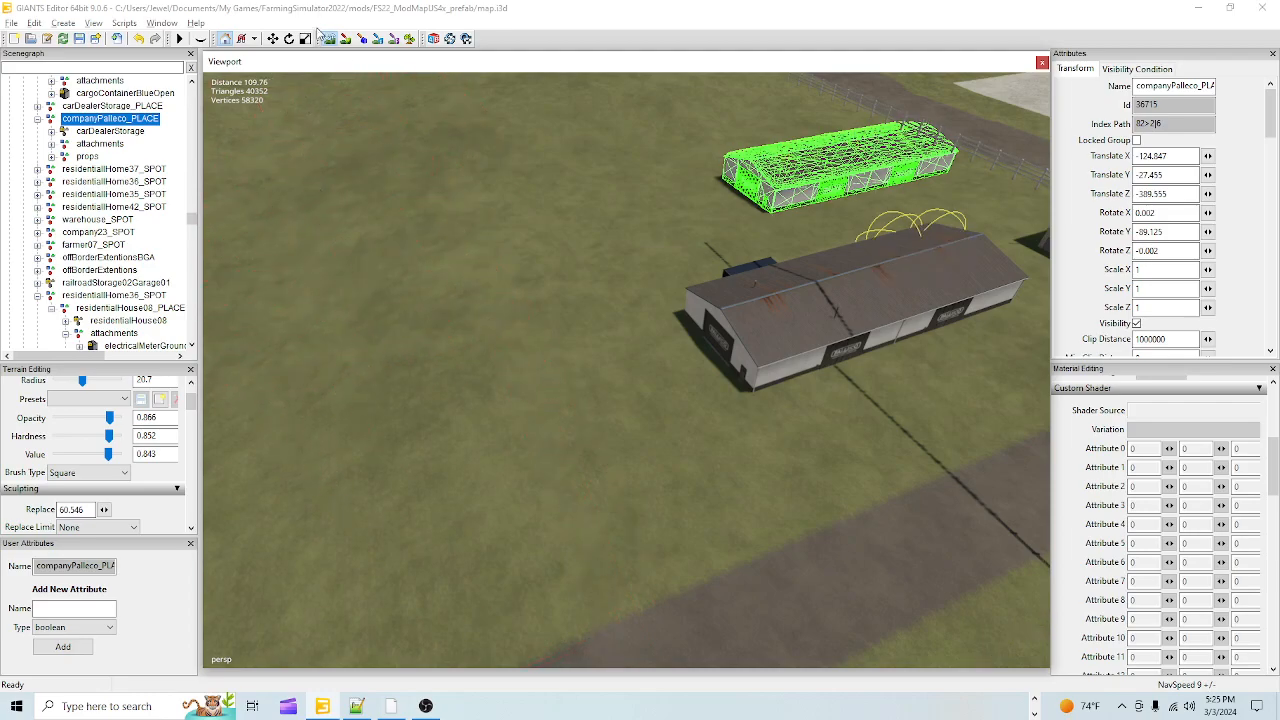
left_click(323, 38)
mouse_move(690, 430)
left_mouse_down("alt")
mouse_move(574, 354)
mouse_move(561, 519)
left_mouse_up("alt")
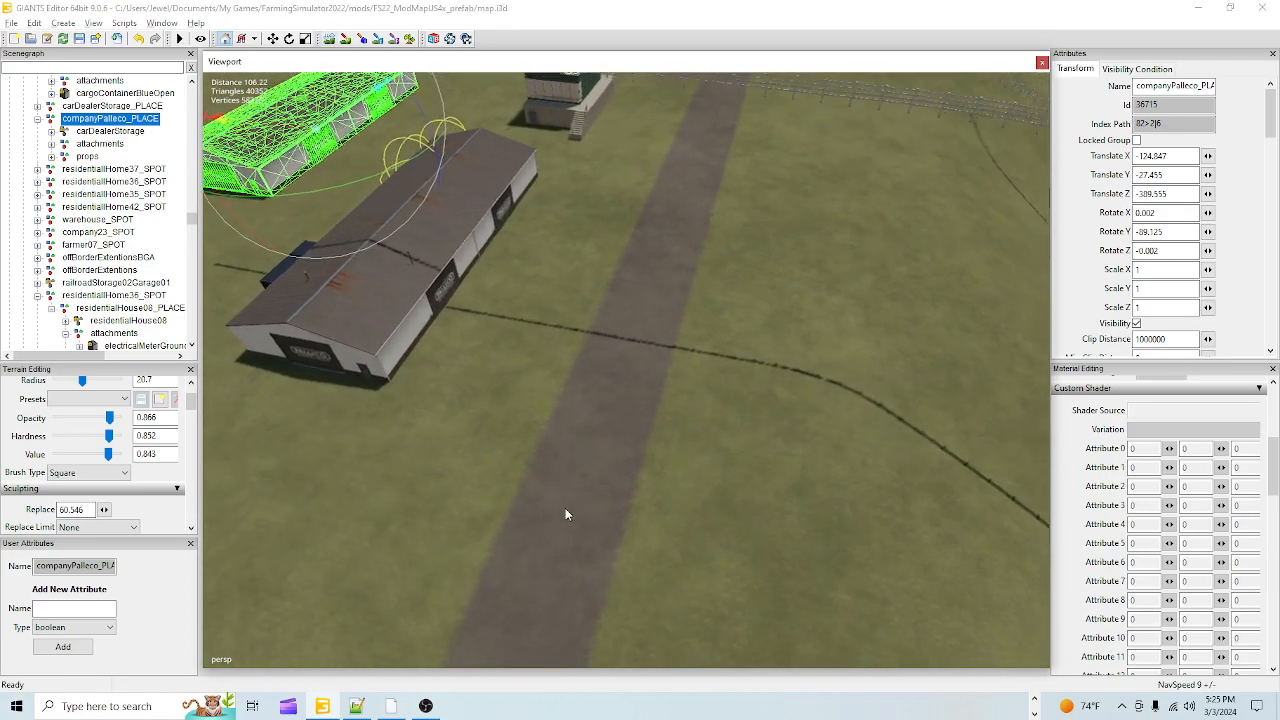
right_click_drag(561, 519, 704, 173, "alt")
left_click_drag(704, 173, 618, 188, "alt")
right_click_drag(618, 188, 468, 424, "alt")
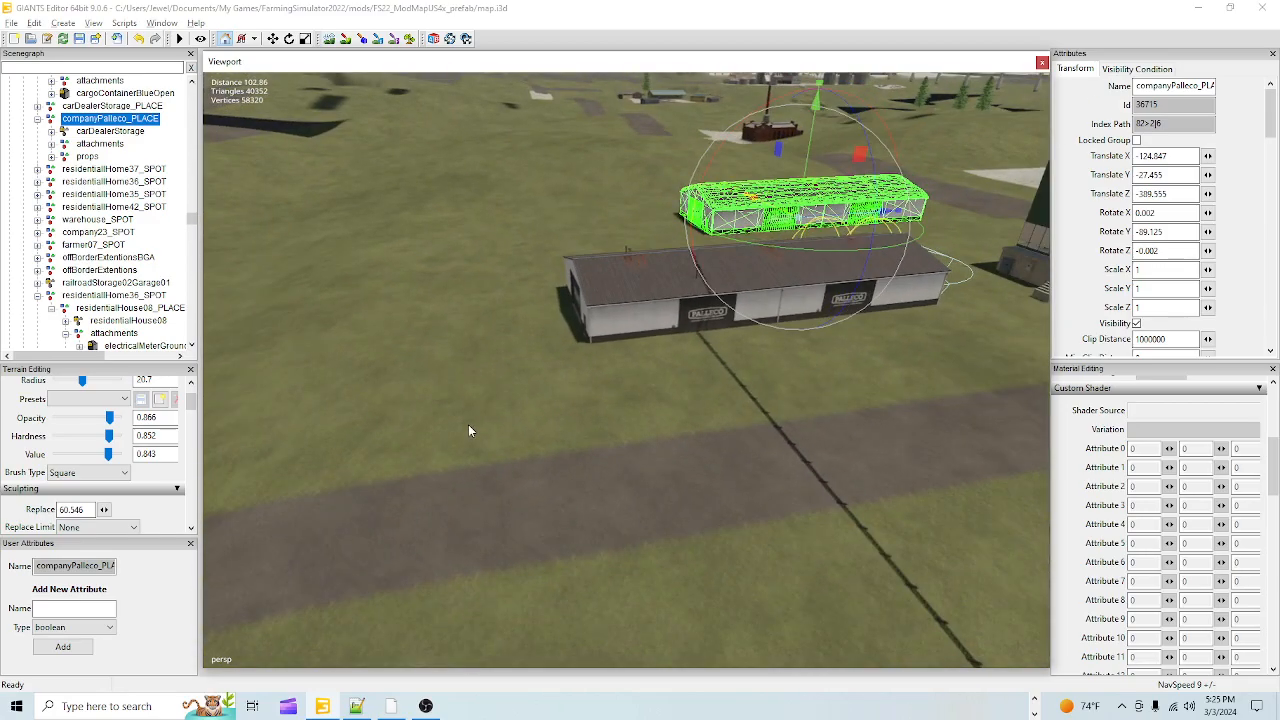
left_click_drag(487, 418, 576, 389, "alt")
right_click_drag(576, 389, 504, 522, "alt")
left_click_drag(504, 522, 563, 483, "alt")
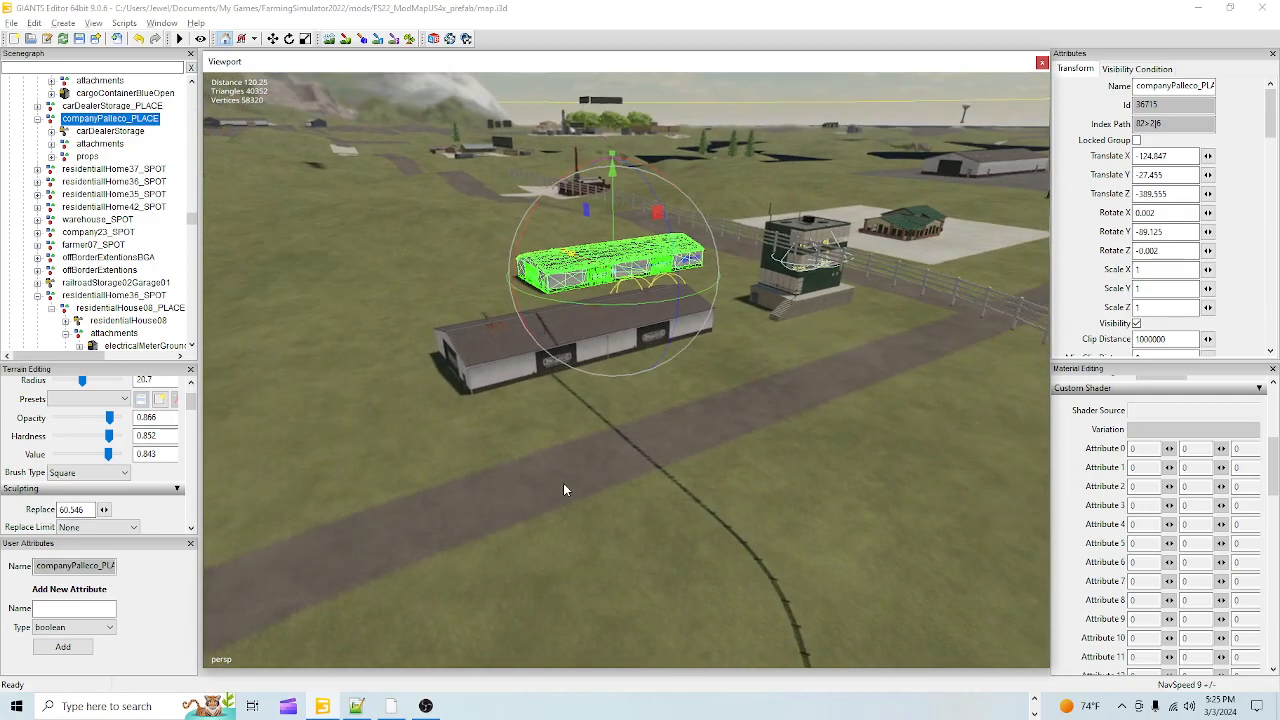
Step: Move the whole farmer07_SPOT group with its plank fences off the company site, to about X 147.7, Y -5.3, Z -526.6
left_click(841, 256)
scroll(153, 160, "up", 3)
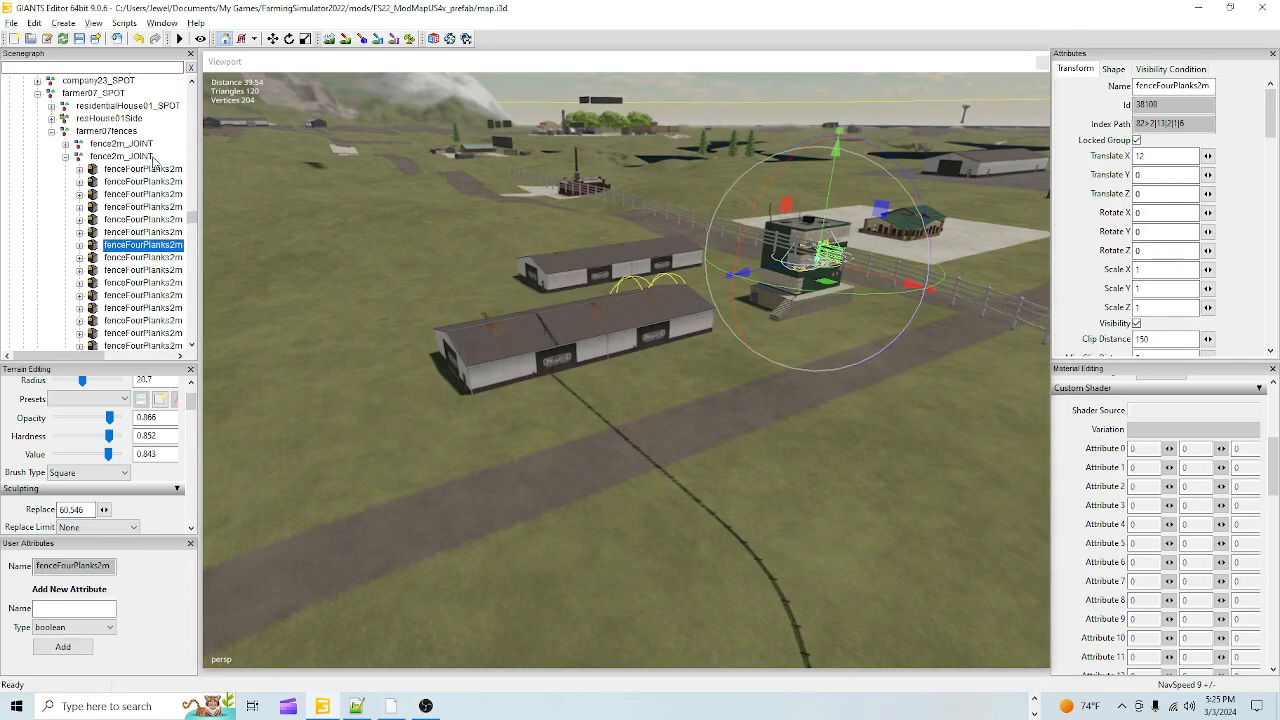
left_click(125, 157)
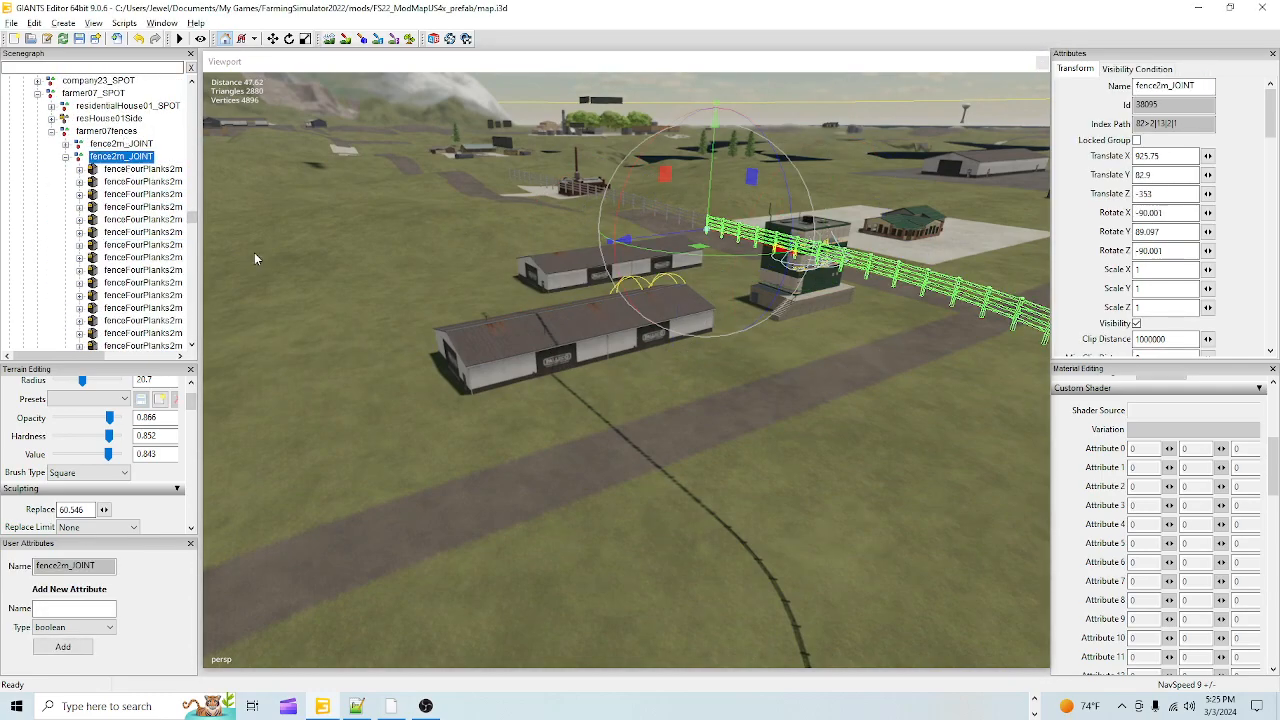
scroll(101, 122, "up", 1)
left_click(91, 131)
left_click_drag(476, 318, 1267, 183, "alt")
middle_click_drag(792, 402, 390, 373, "alt")
middle_click_drag(695, 502, 618, 358, "alt")
right_click_drag(650, 432, 1220, 30, "alt")
right_click_drag(694, 482, 876, 373, "alt")
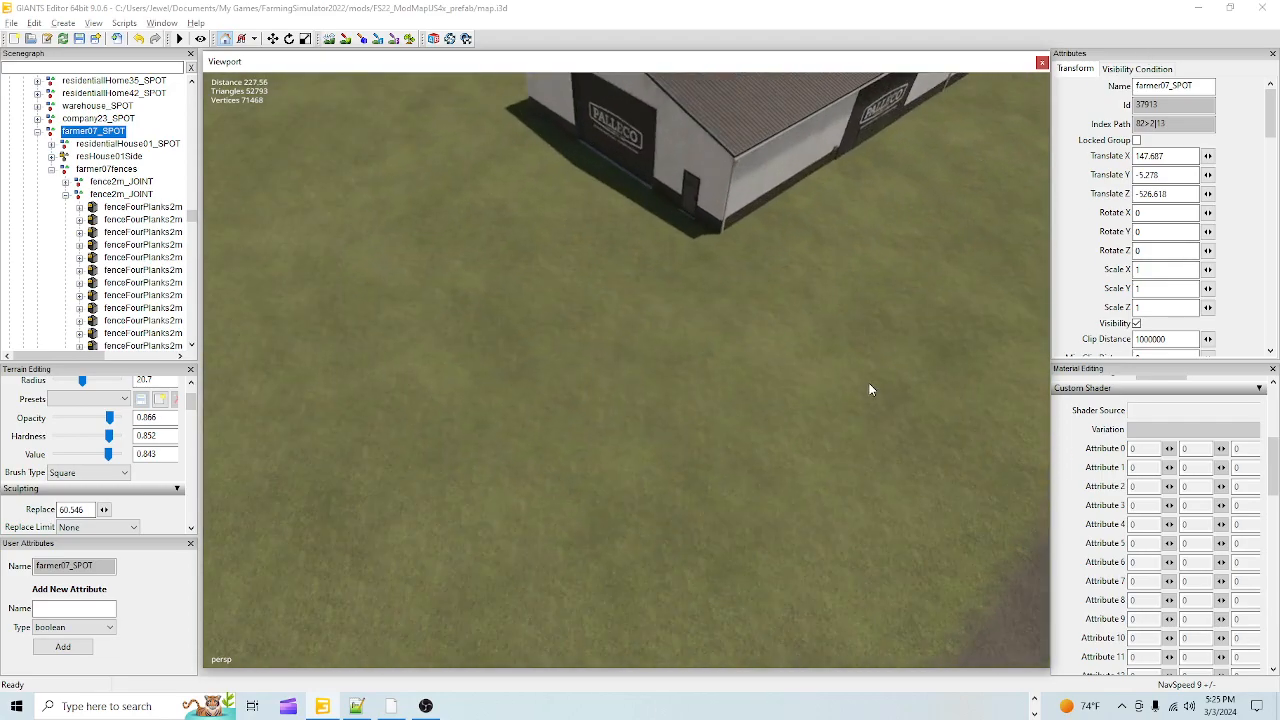
Step: Switch to terrain texture painting with the ASPHALTALPINE texture layer
left_click_drag(876, 373, 815, 295, "alt")
right_click_drag(815, 295, 687, 387, "alt")
left_click_drag(687, 387, 806, 393, "alt")
right_click_drag(614, 425, 683, 410, "alt")
left_click_drag(683, 410, 581, 455, "alt")
right_click_drag(581, 455, 412, 556, "alt")
left_click_drag(648, 430, 581, 435, "alt")
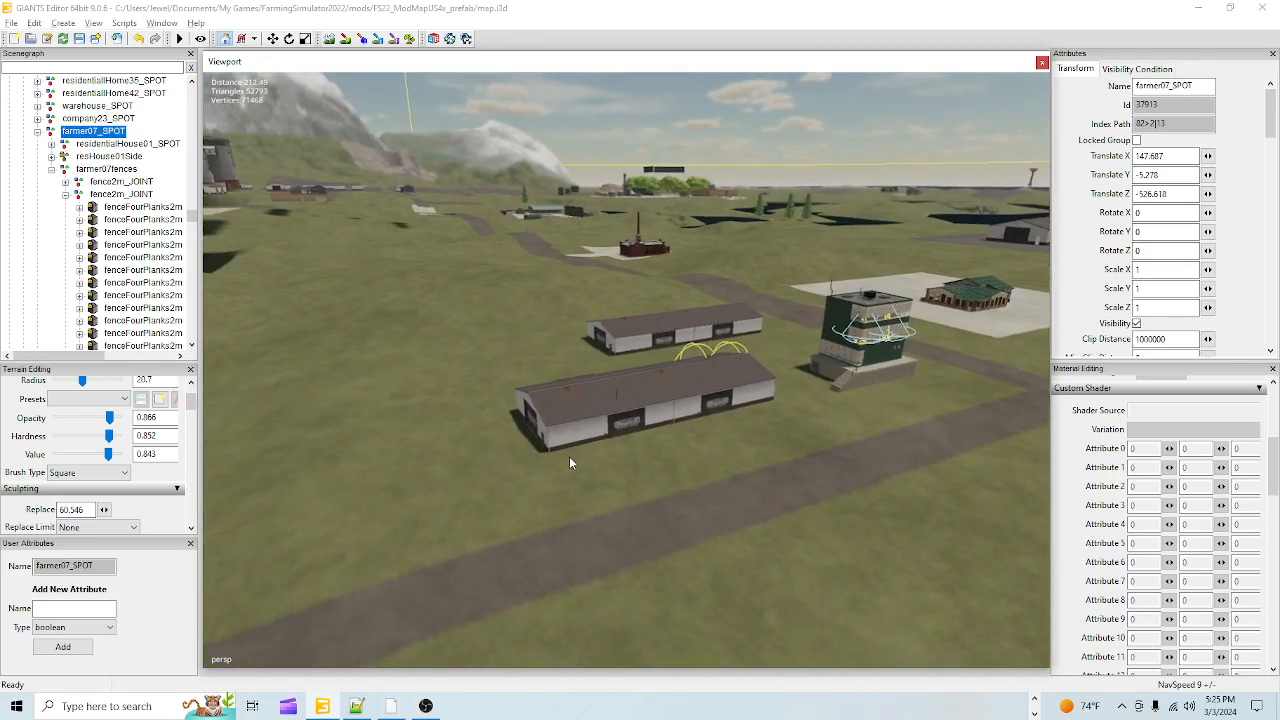
left_click(346, 40)
scroll(8, 512, "down", 5)
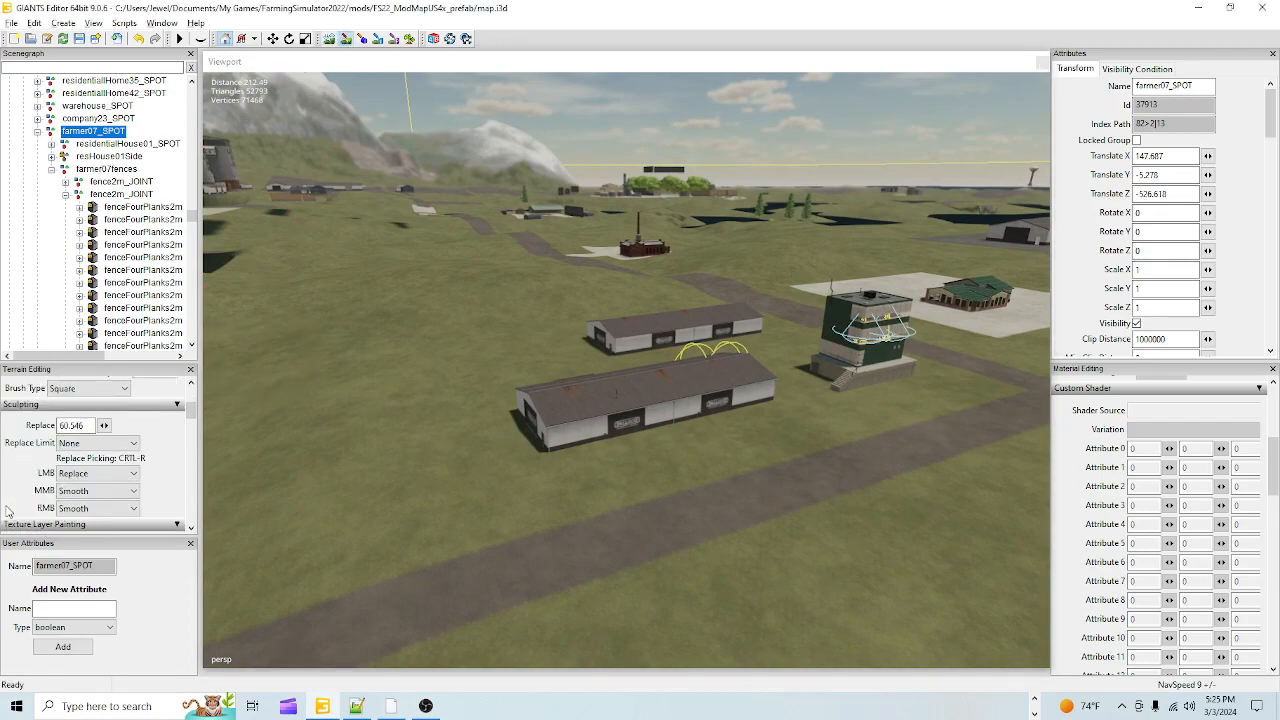
scroll(8, 512, "down", 1)
left_click(98, 456)
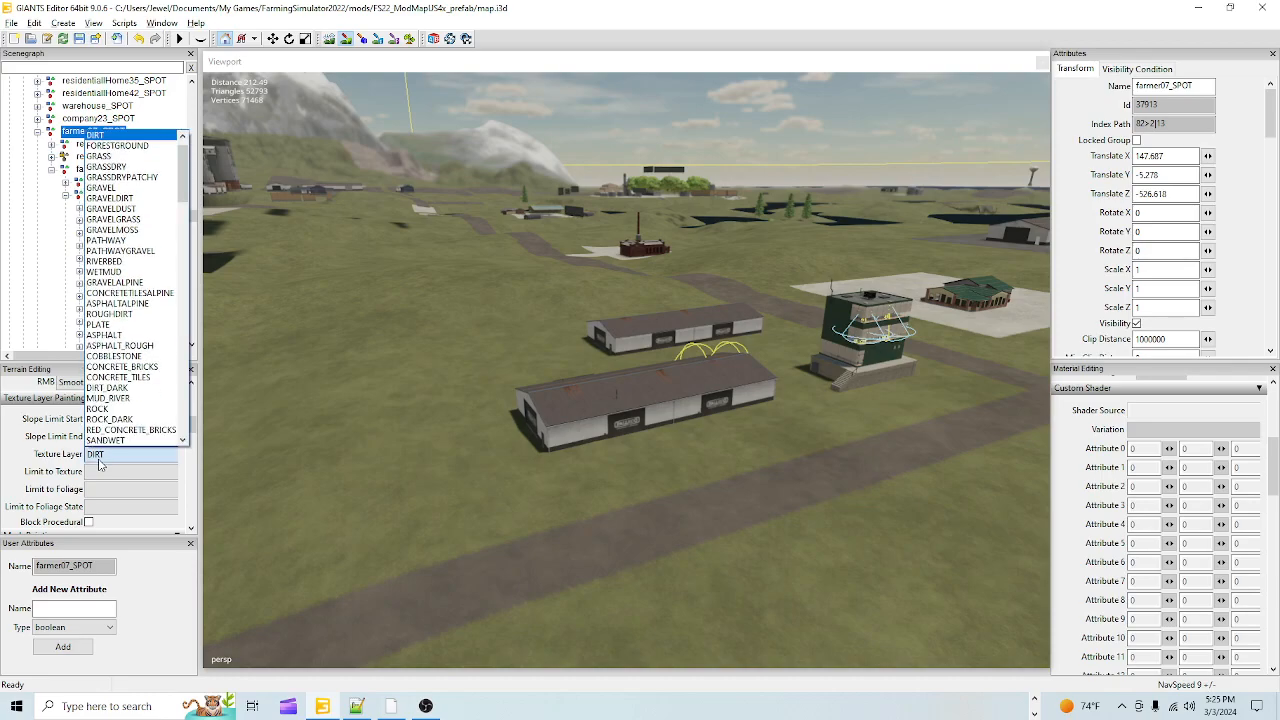
left_click(118, 303)
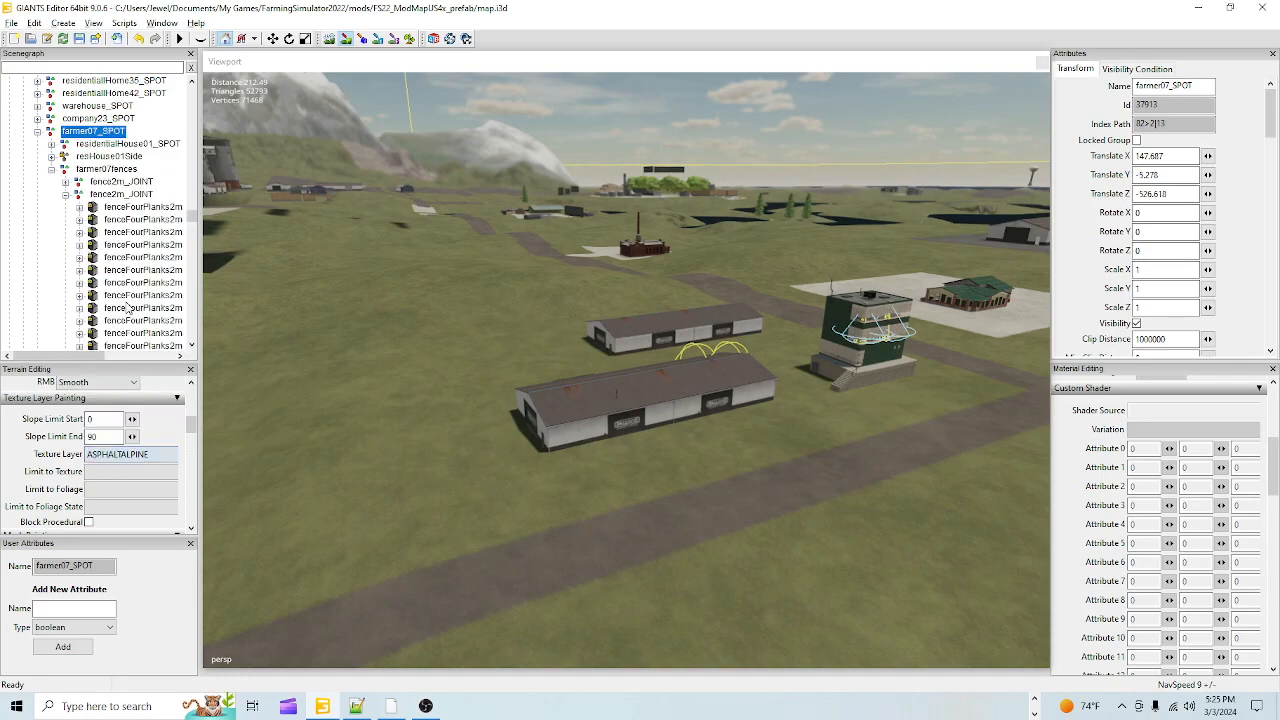
Step: Paint ASPHALTALPINE on the ground beside and in front of the roadside warehouse, up to the road's edge
left_click(508, 446)
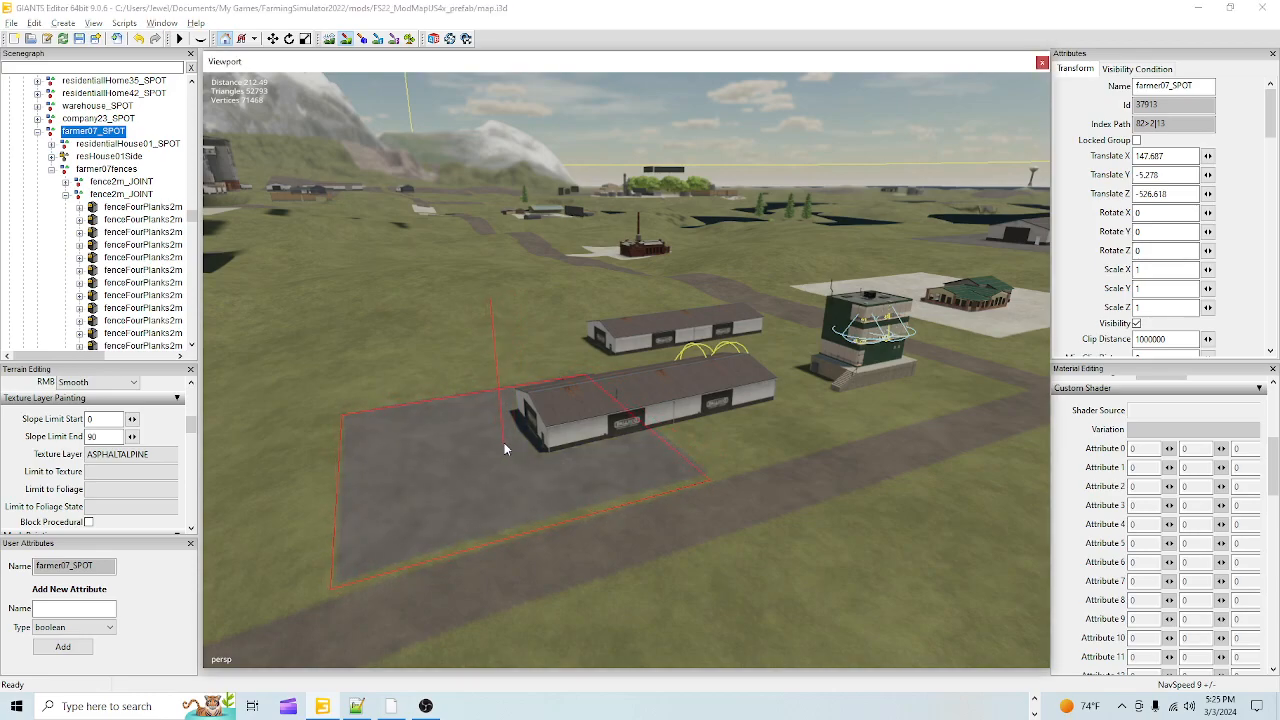
left_click(513, 442)
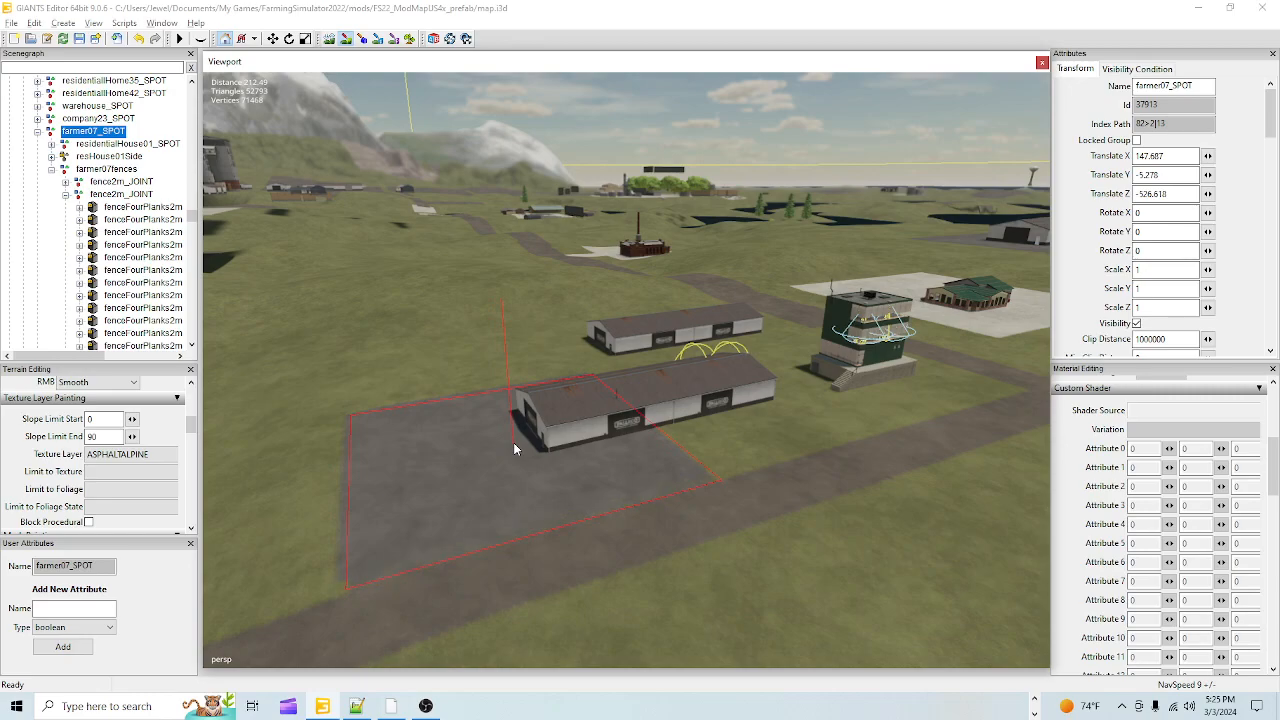
left_click(663, 416)
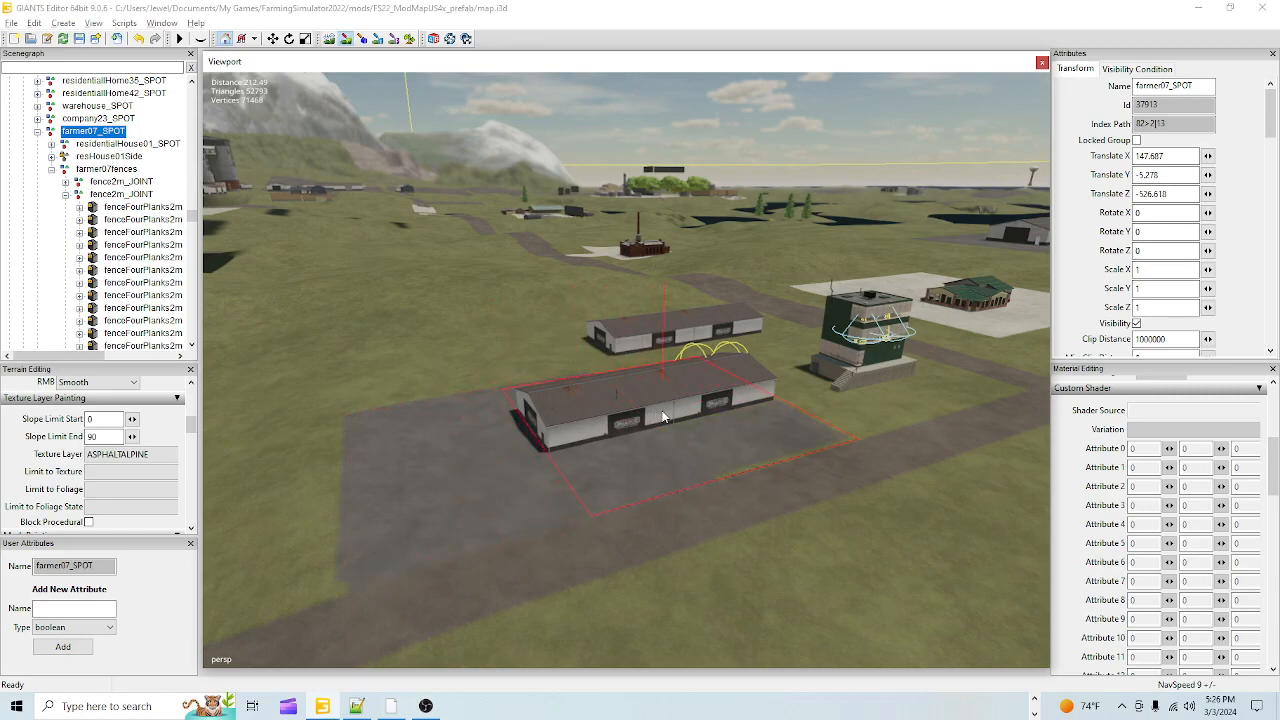
left_click(672, 408)
left_click(717, 395)
left_click(752, 390)
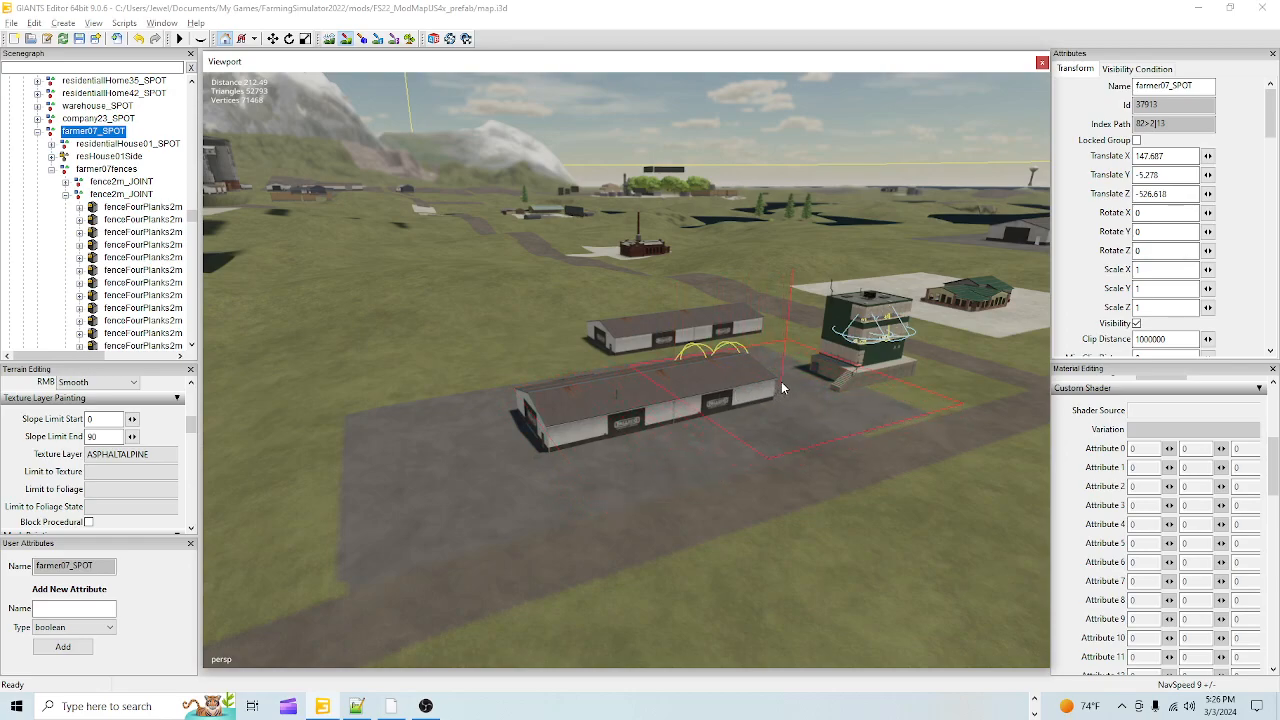
Step: Extend the ASPHALTALPINE painting around the office and across the ground surrounding the rear warehouse
left_click(785, 383)
left_click(791, 387)
left_click(852, 370)
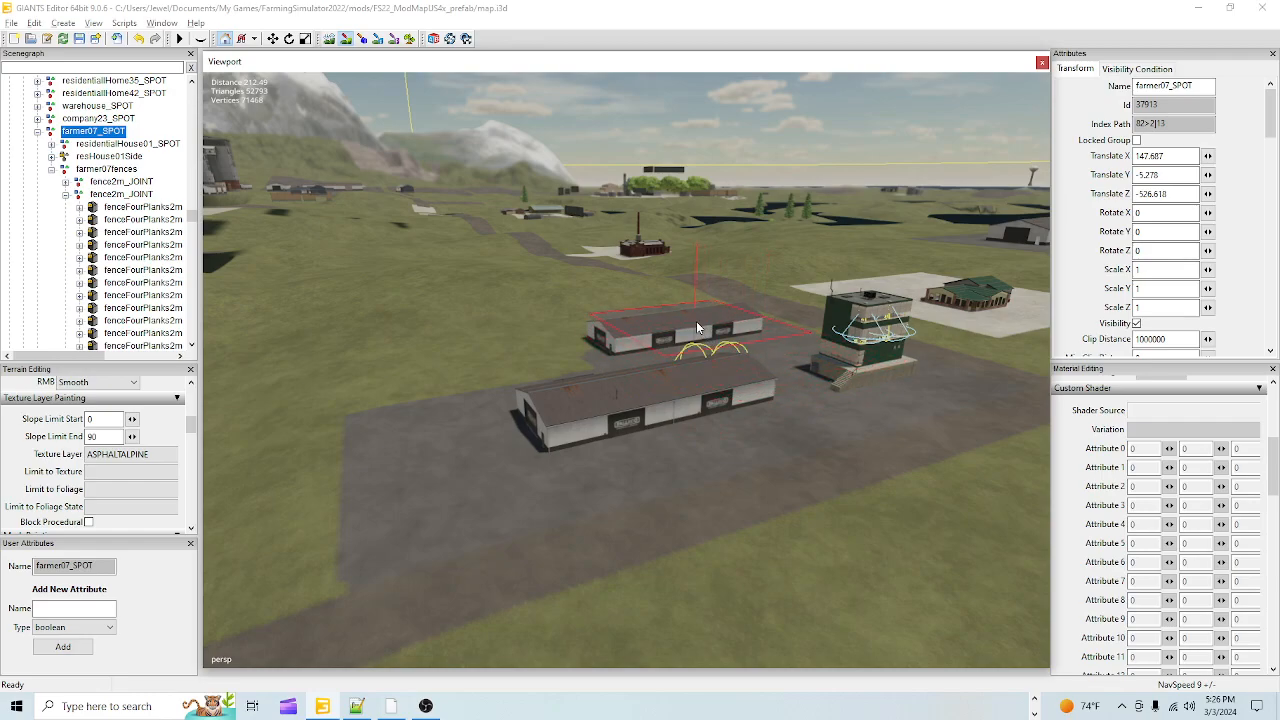
mouse_move(696, 325)
left_mouse_down()
mouse_move(520, 356)
mouse_move(490, 342)
mouse_move(461, 352)
mouse_move(466, 368)
mouse_move(460, 350)
left_mouse_up()
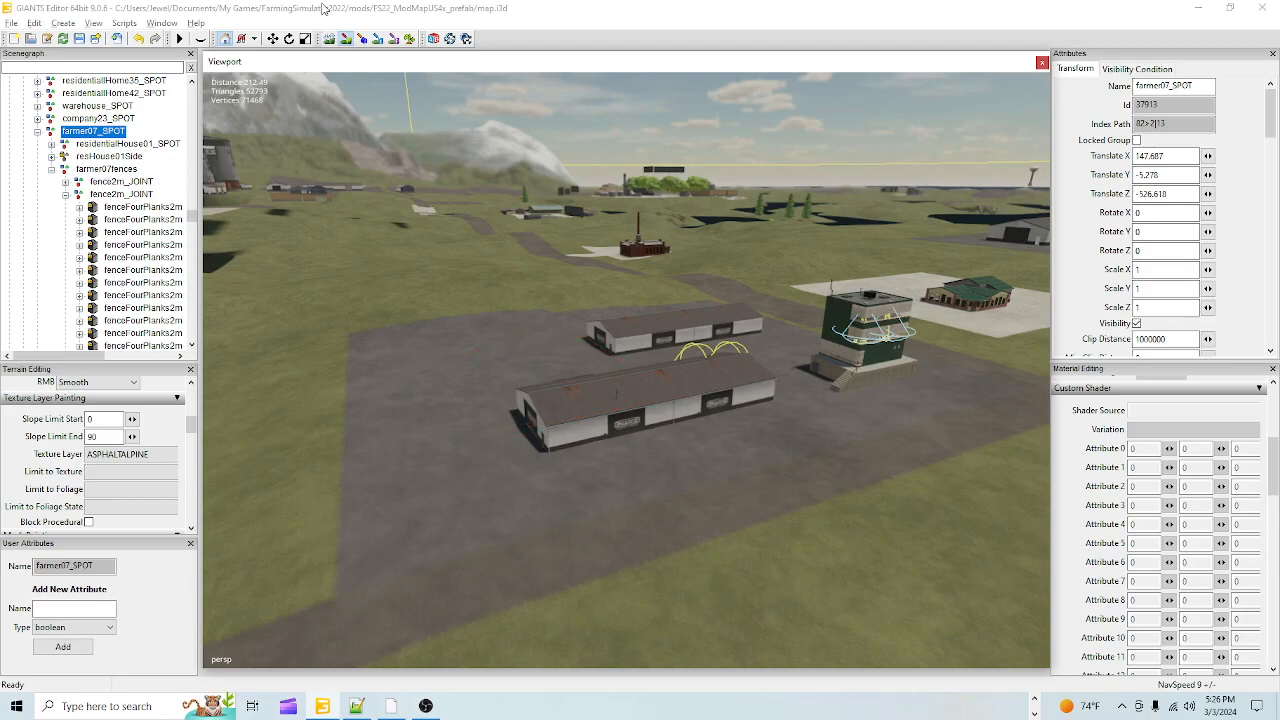
Step: Paint GRASS over the ragged outer side of the asphalt yard to straighten its edge from the far corner up to the road
left_click(346, 39)
left_click_drag(552, 338, 577, 404, "alt")
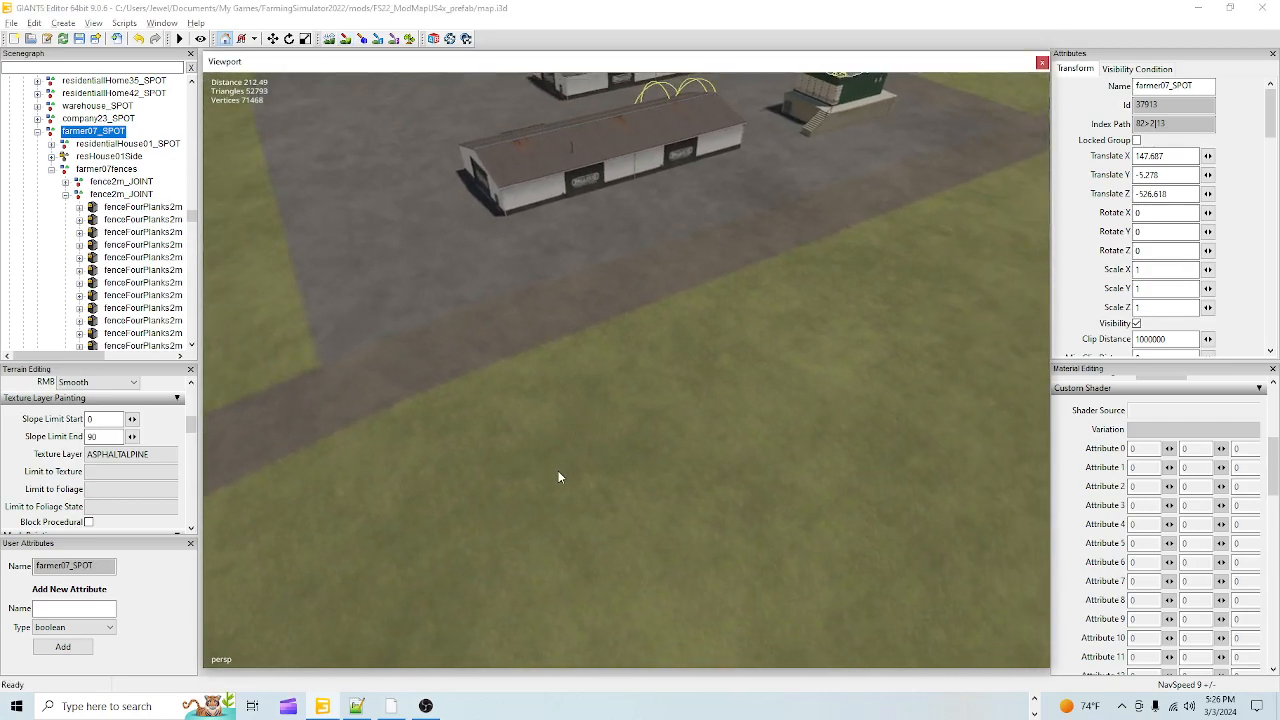
scroll(673, 178, "up", 5)
left_click_drag(786, 355, 809, 239, "alt")
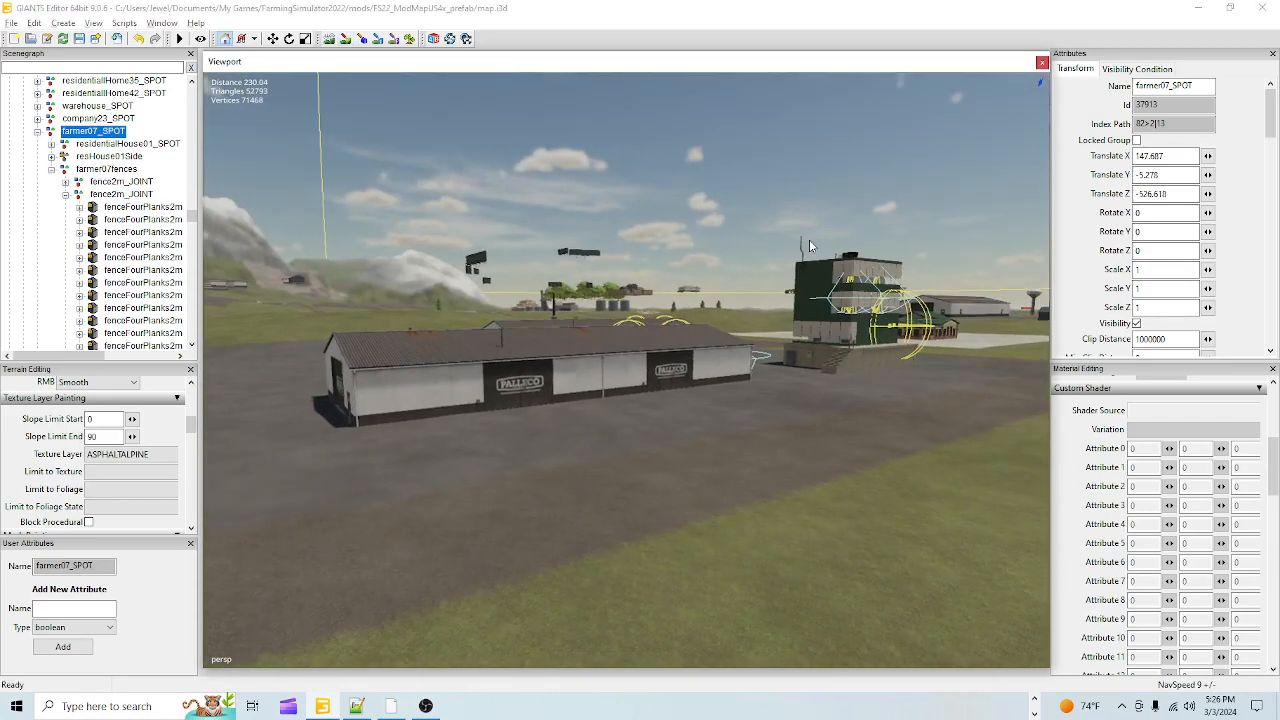
right_click_drag(715, 445, 966, 137, "alt")
left_click_drag(750, 440, 940, 460, "alt")
left_click_drag(768, 522, 713, 477, "alt")
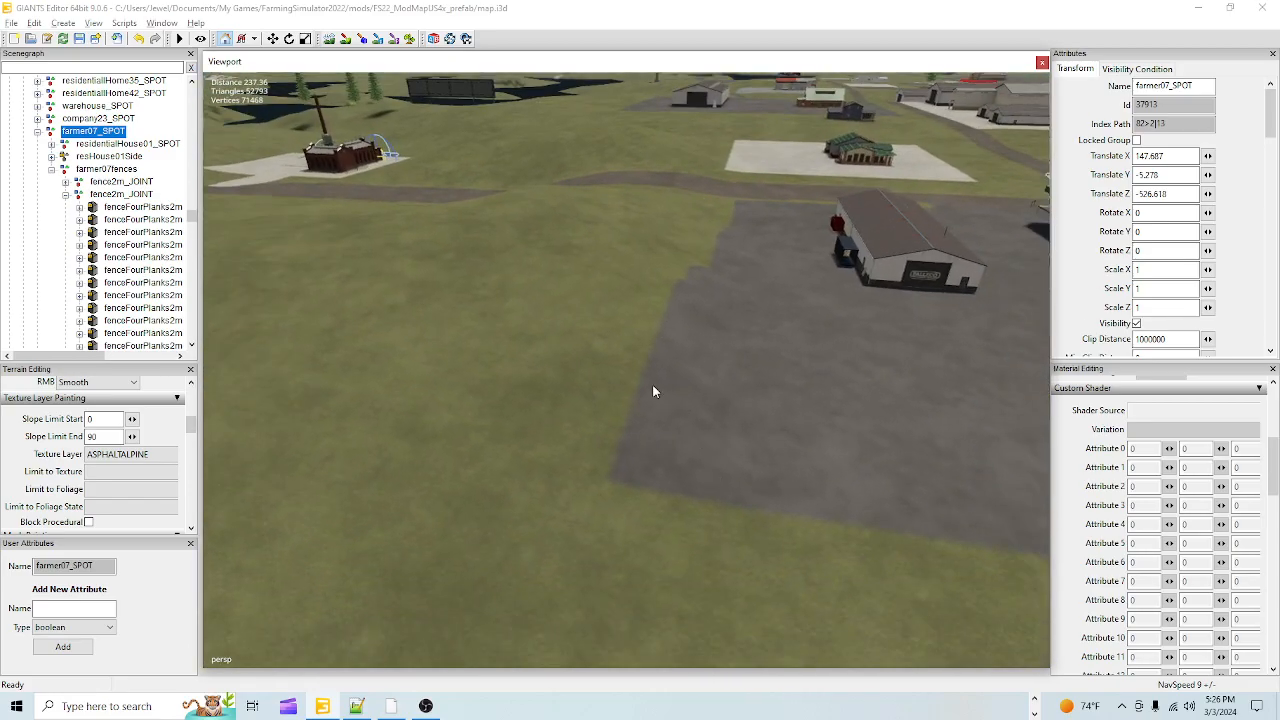
left_click(345, 40)
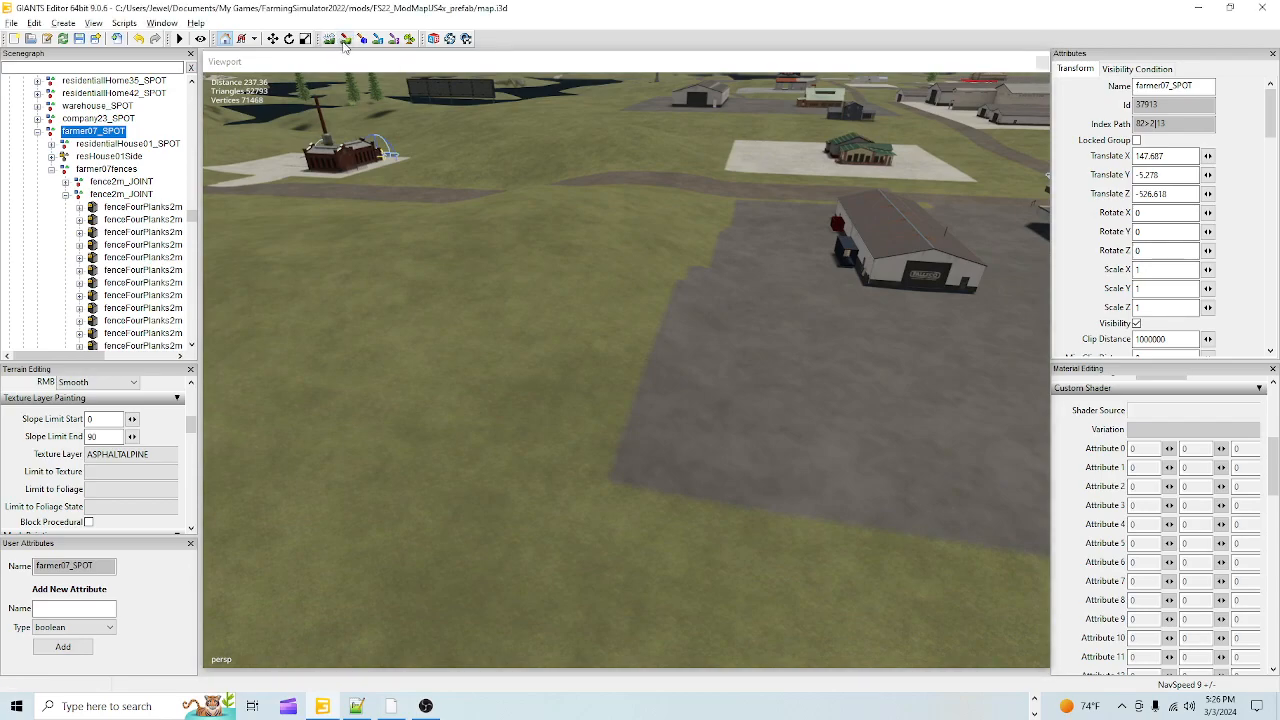
middle_click(461, 401)
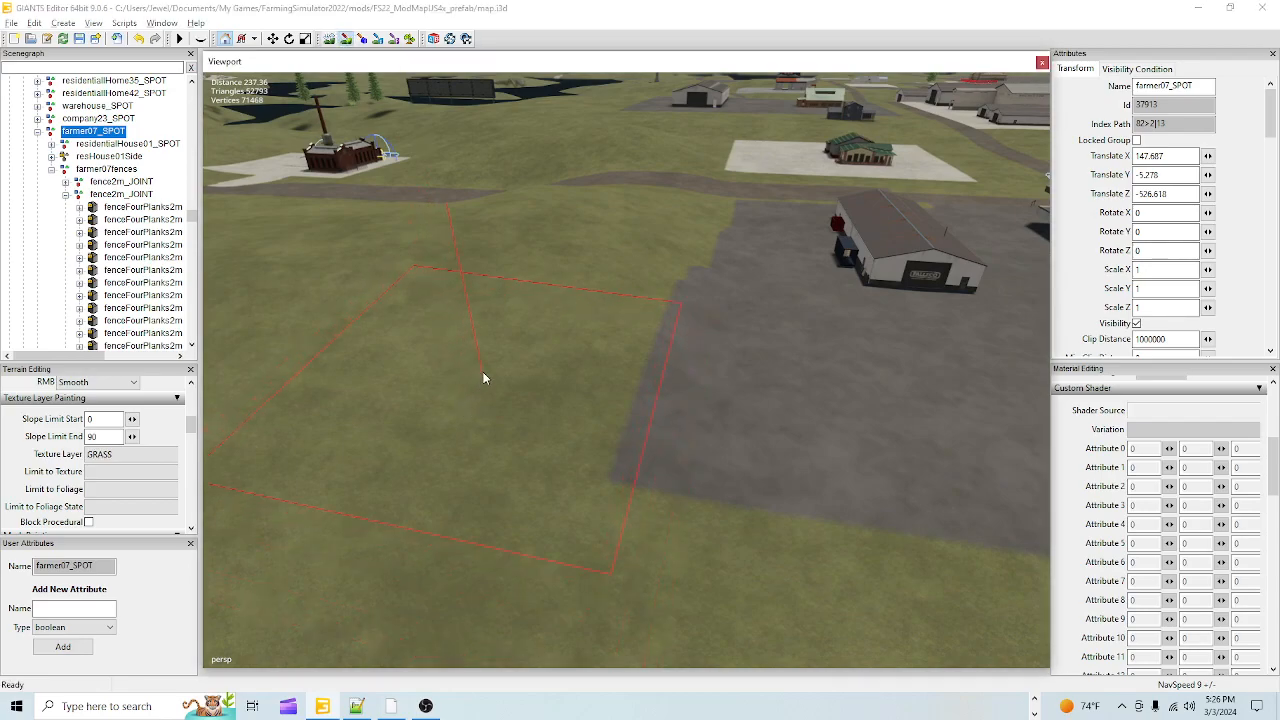
left_click(534, 361)
mouse_move(539, 362)
left_mouse_down()
mouse_move(578, 351)
mouse_move(594, 300)
mouse_move(651, 249)
mouse_move(660, 220)
left_mouse_up()
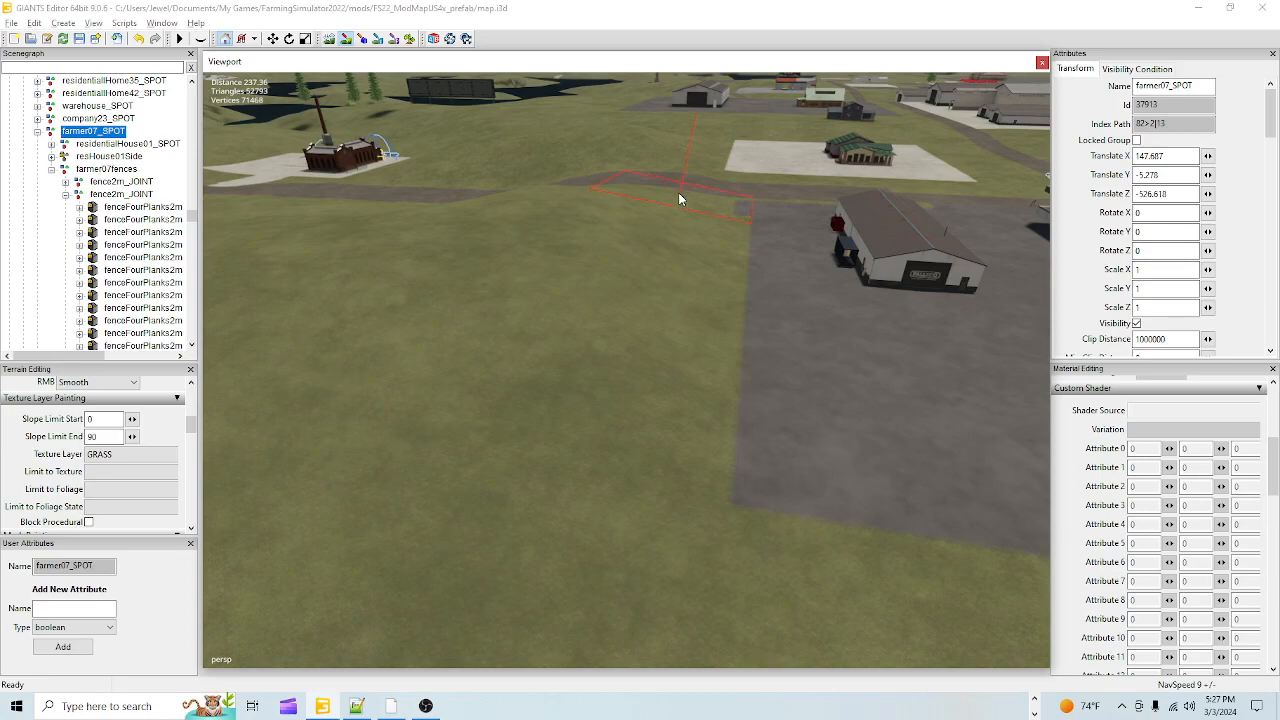
left_click_drag(676, 196, 677, 194)
Step: Paint ASPHALTALPINE over the grass strip left between the track and the yard at the gable end of the roadside warehouse
left_click(347, 39)
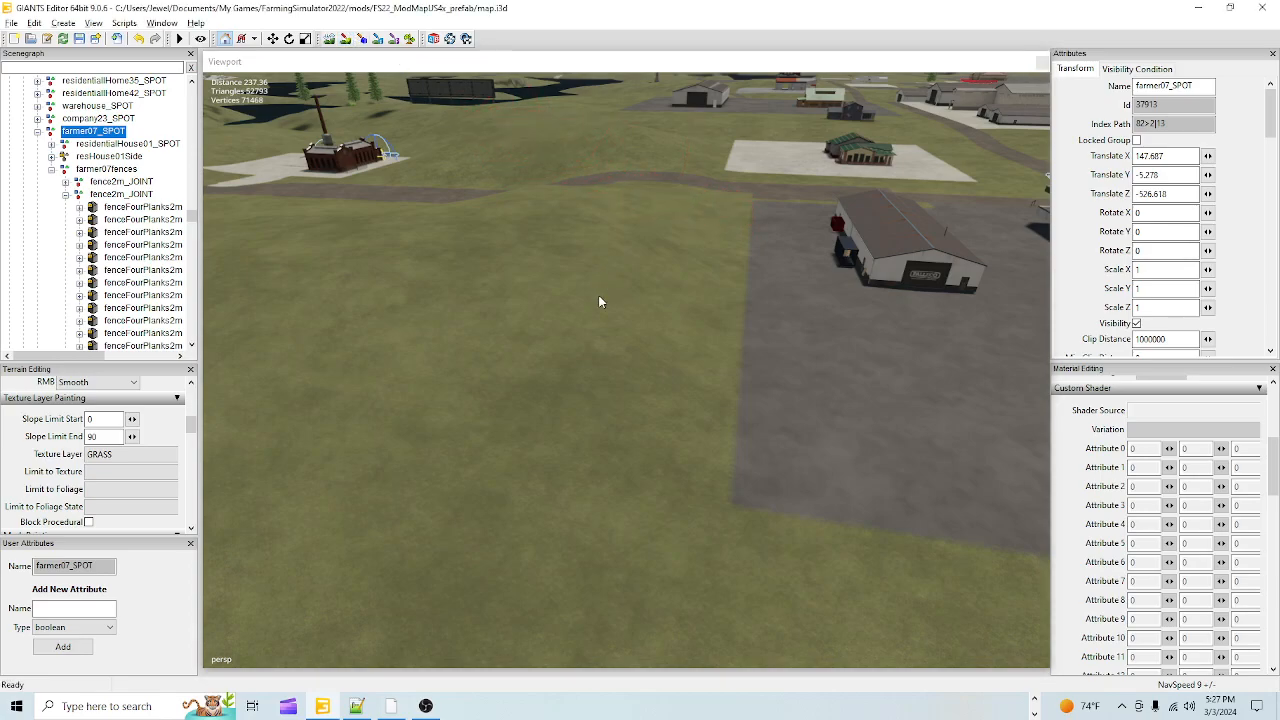
left_click_drag(601, 298, 711, 400, "alt")
scroll(700, 402, "down", 5)
scroll(690, 153, "up", 6)
left_click_drag(690, 153, 611, 409, "alt")
right_click_drag(611, 409, 943, 76, "alt")
left_click_drag(744, 294, 560, 180, "alt")
right_click_drag(570, 230, 535, 548, "alt")
right_click_drag(787, 302, 660, 470, "alt")
left_click_drag(725, 300, 644, 293, "alt")
right_click_drag(644, 293, 448, 565, "alt")
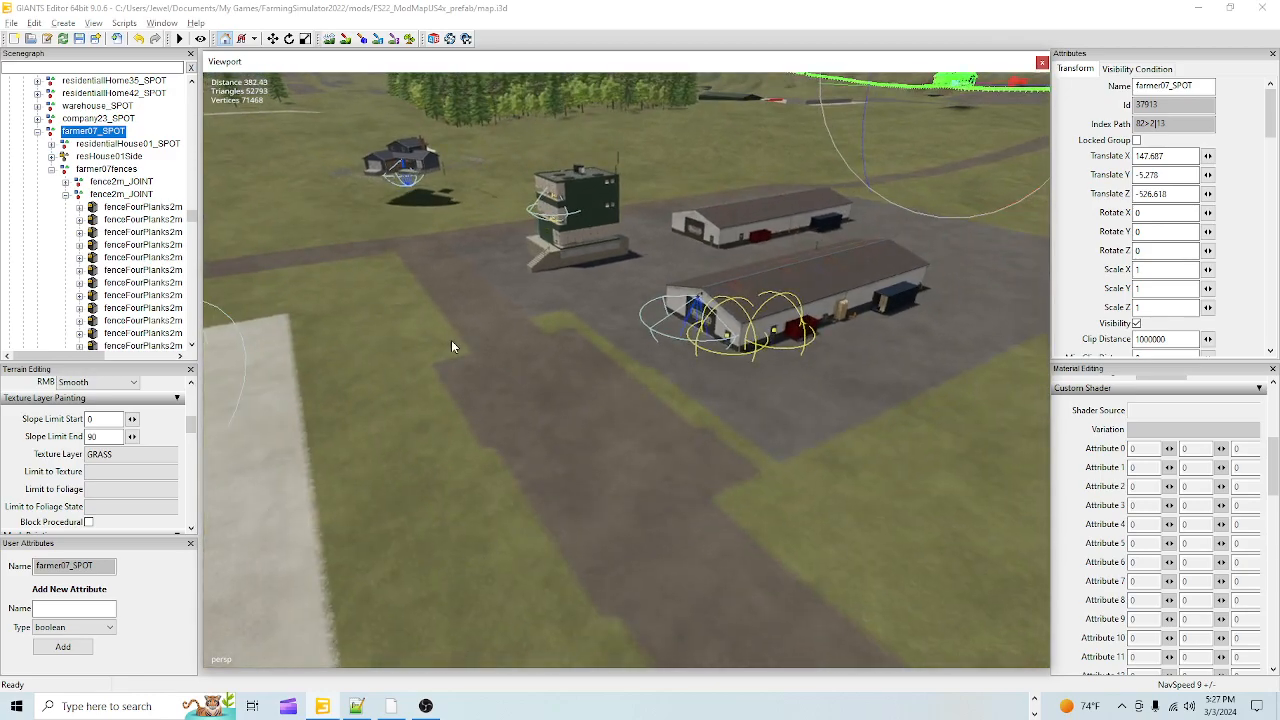
left_click(346, 39)
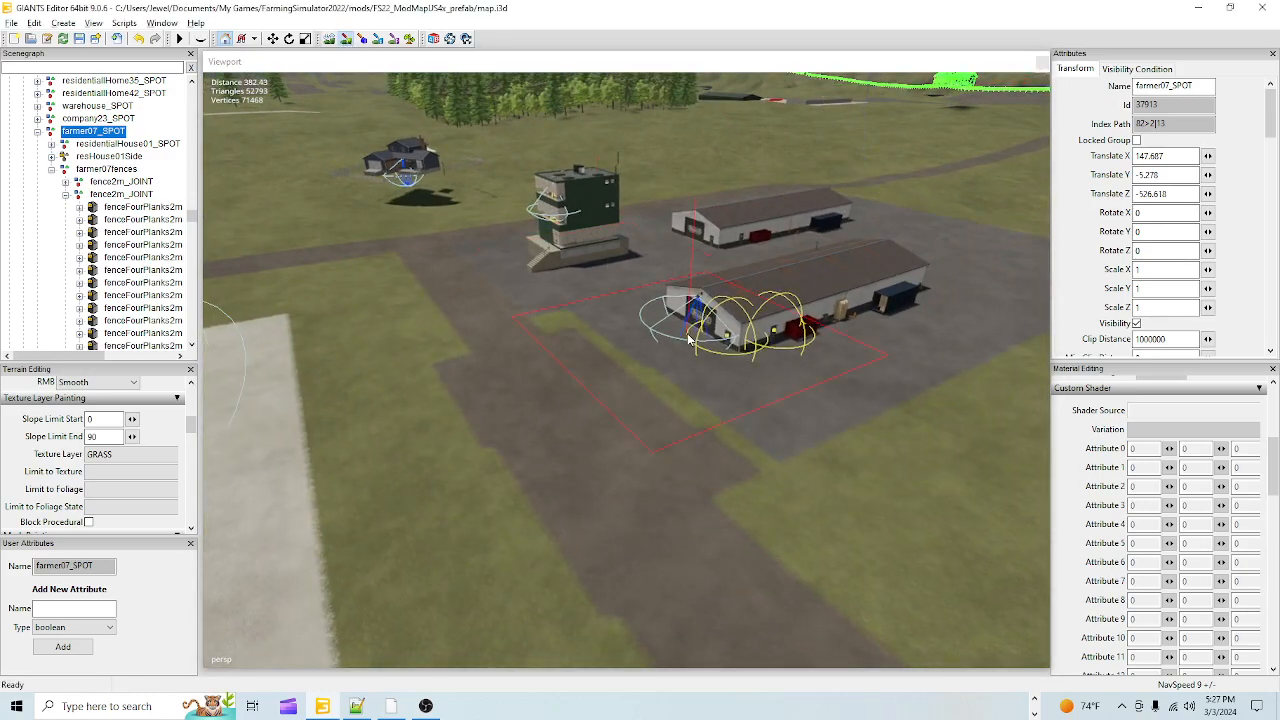
right_click(763, 323)
left_click(753, 343)
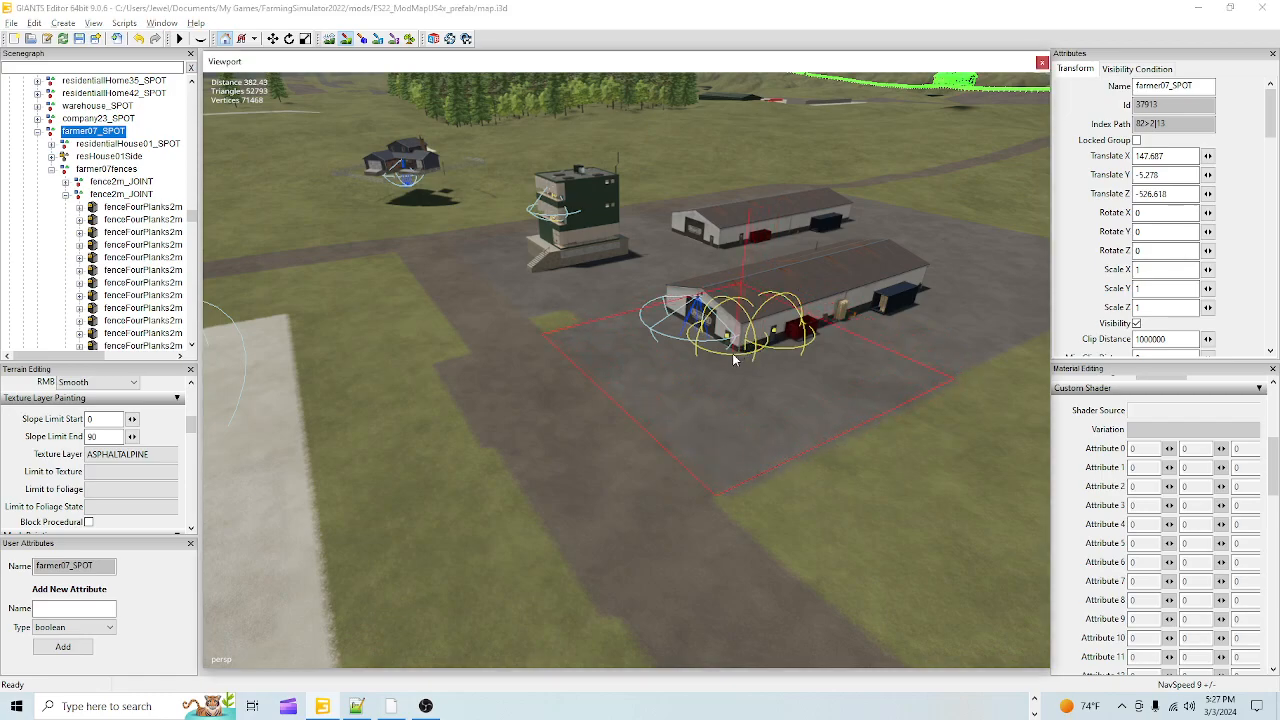
left_click(676, 321)
Step: Trim the yard's corner with GRASS and, with a smaller brush, straighten the track's grass edge on the side facing the concrete lot
middle_click(1012, 495)
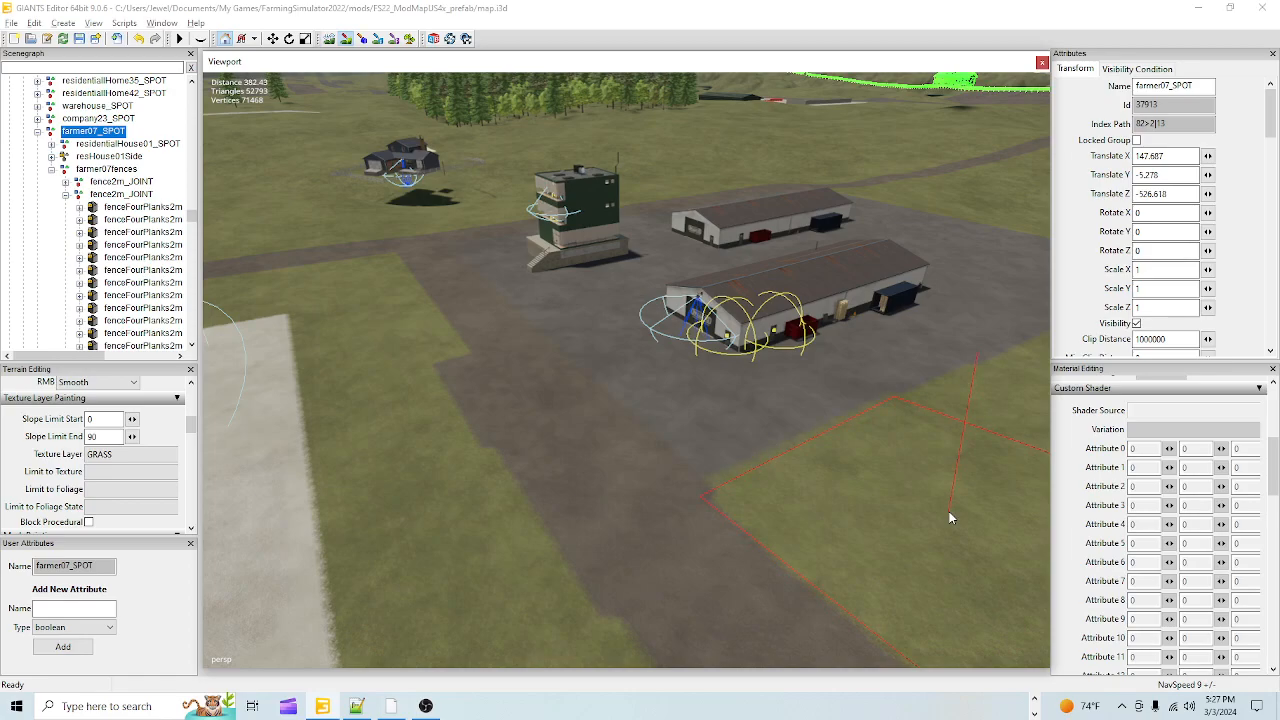
left_click(868, 324, "ctrl")
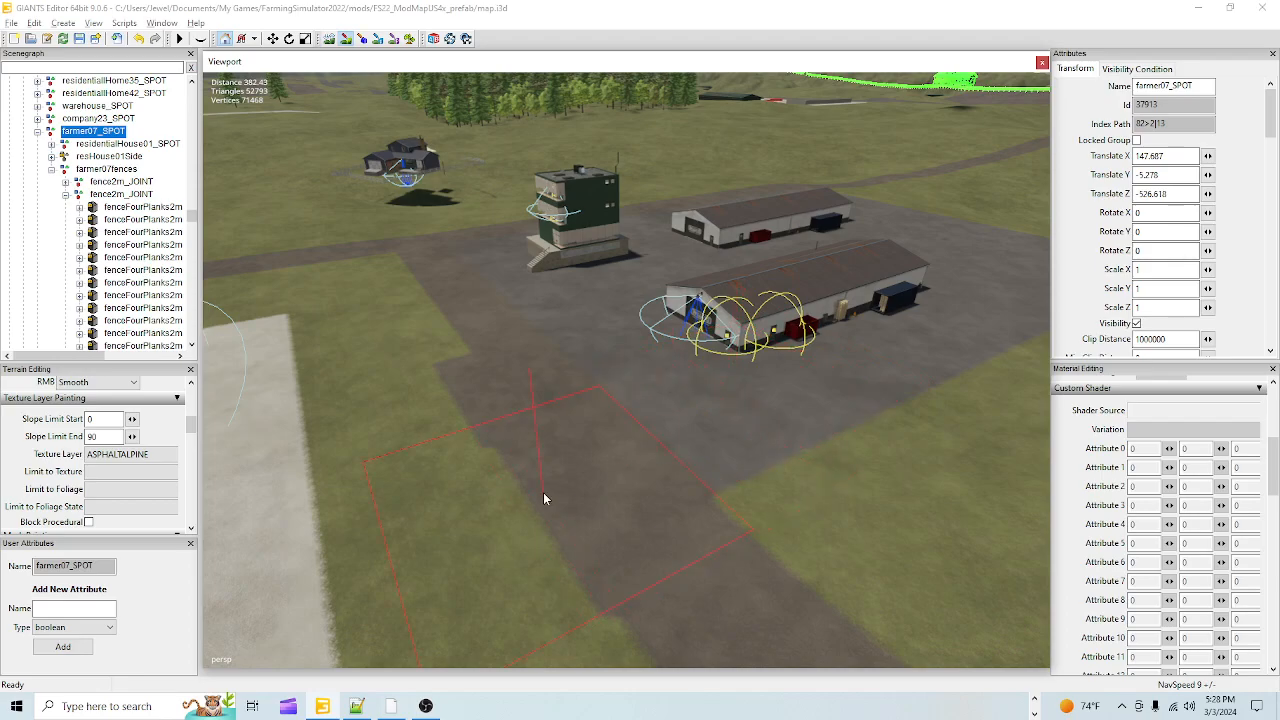
scroll(379, 483, "down", 4)
middle_click(400, 467)
left_click(407, 390)
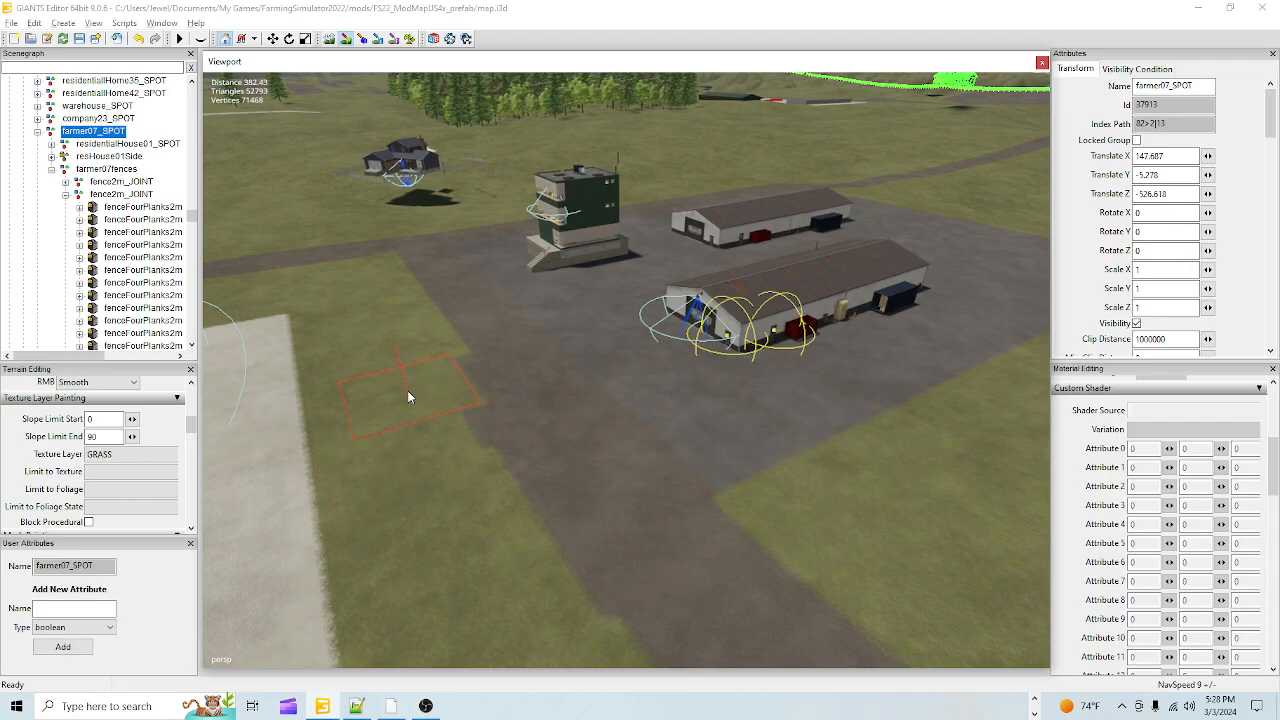
left_click(430, 387)
left_click(440, 423)
mouse_move(461, 445)
left_mouse_down()
mouse_move(517, 577)
mouse_move(572, 627)
mouse_move(576, 660)
left_mouse_up()
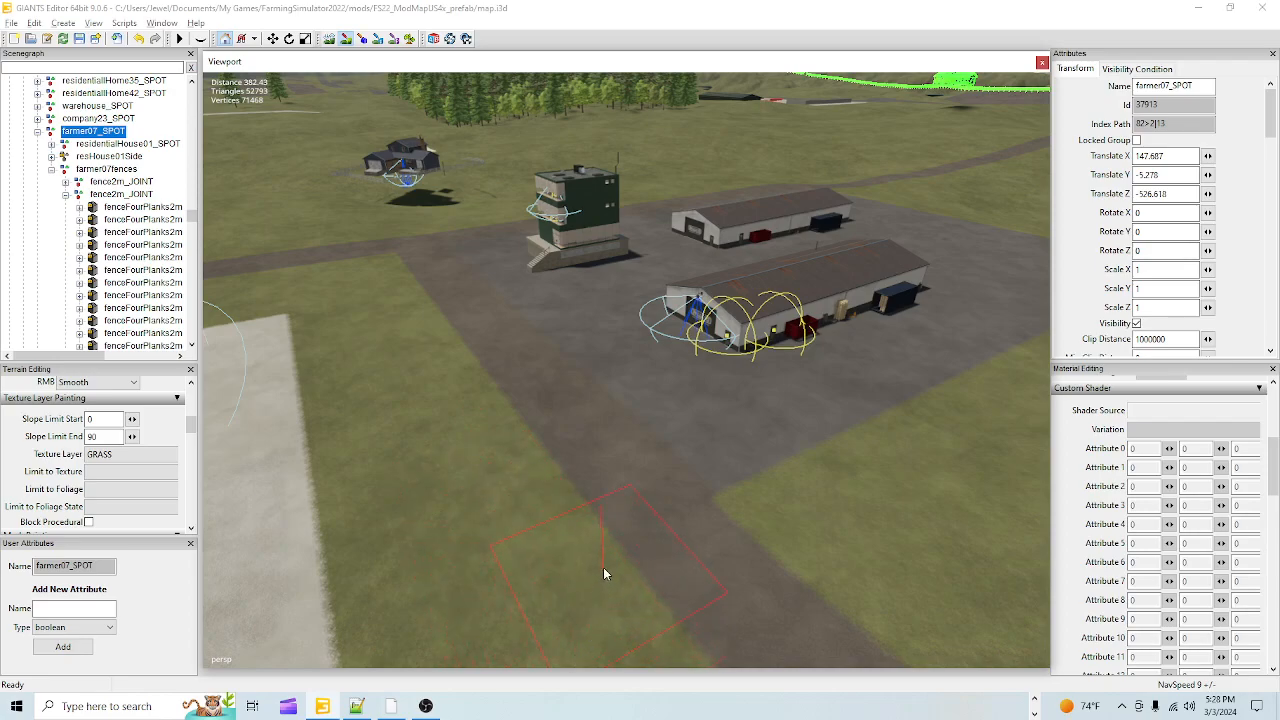
Step: Paint GRASS over the wide bulge further down the track so its edge continues in a straight line
left_click(341, 38)
mouse_move(490, 275)
left_mouse_down("alt")
mouse_move(616, 428)
mouse_move(582, 413)
left_mouse_up("alt")
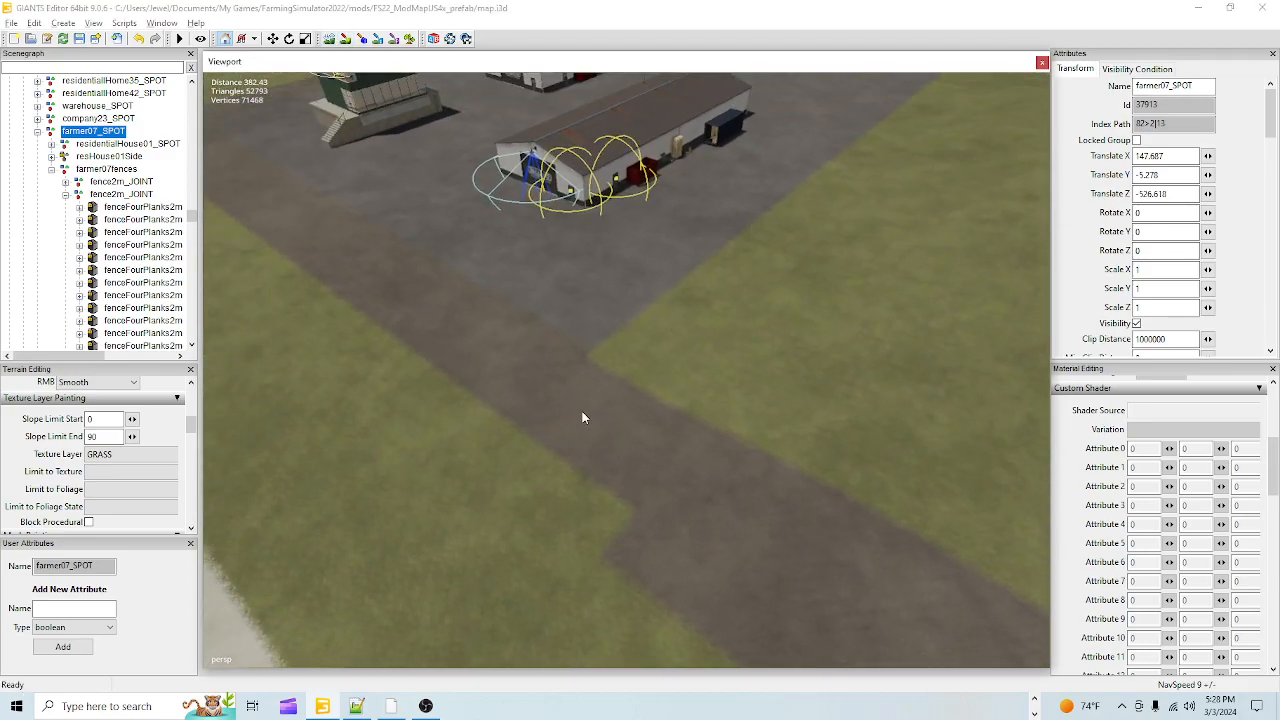
right_click_drag(555, 452, 763, 54, "alt")
left_click_drag(603, 312, 630, 265, "alt")
scroll(485, 640, "down", 4)
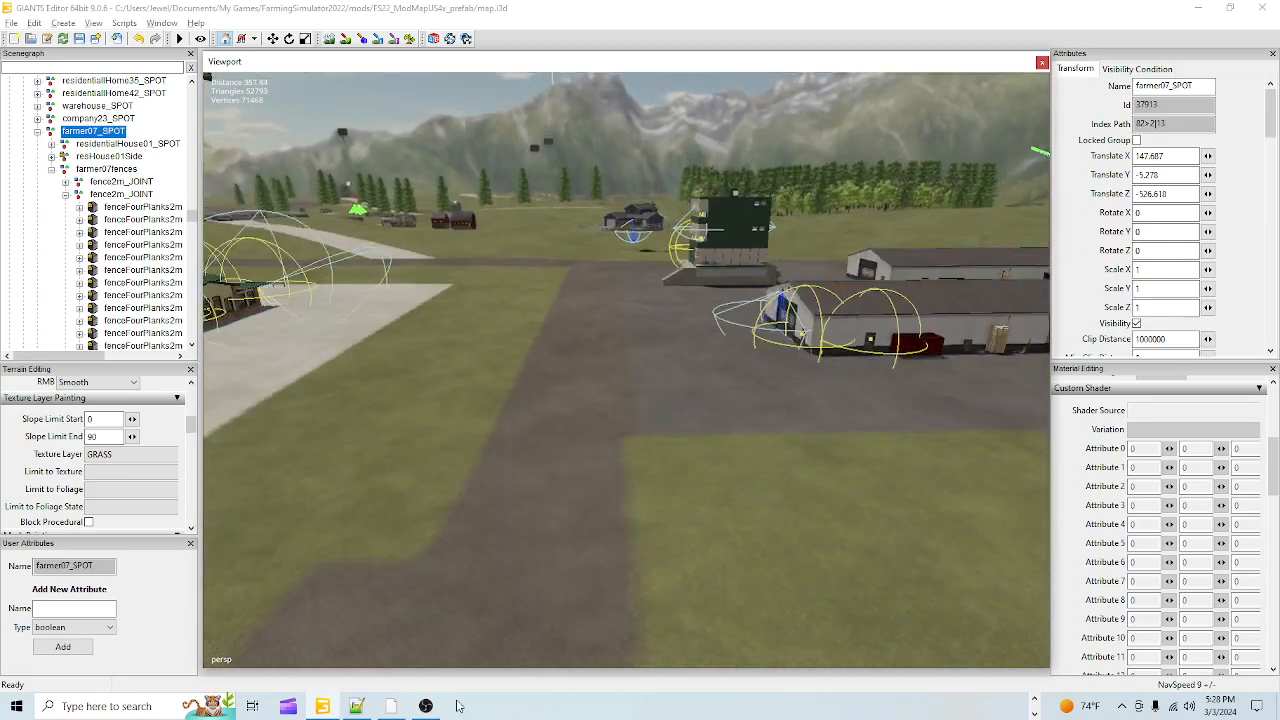
left_click(349, 43)
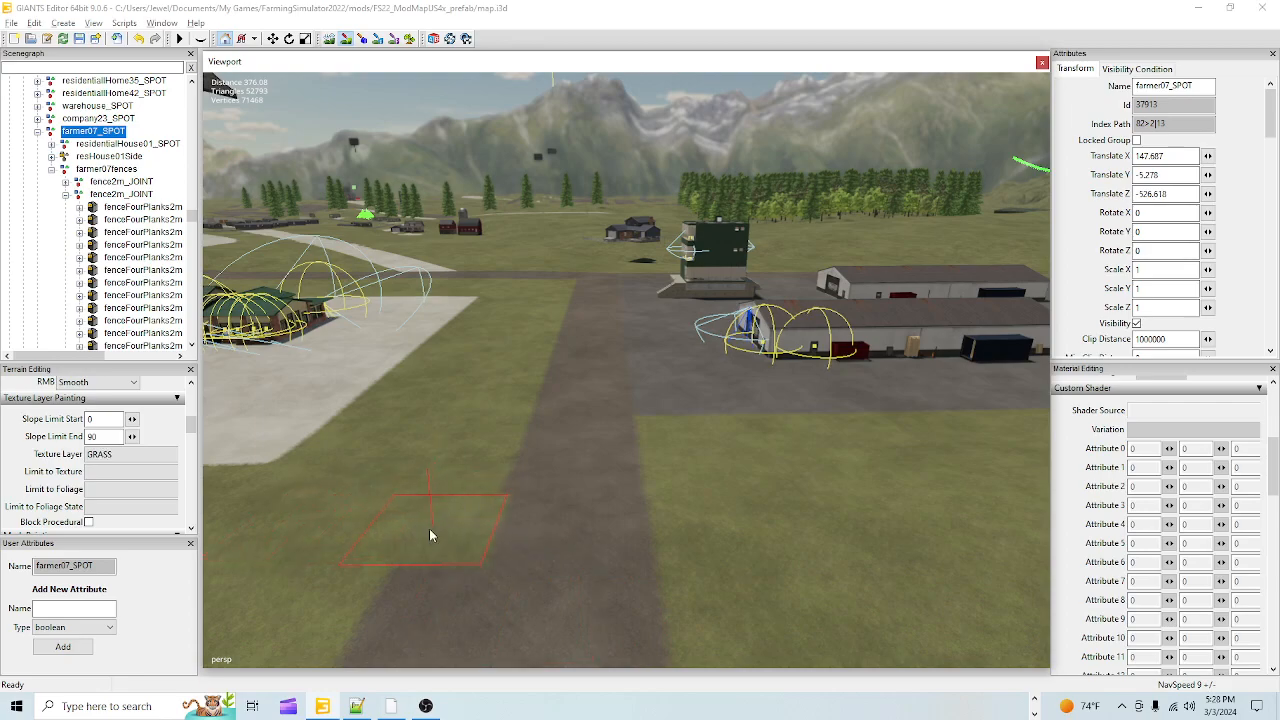
left_click_drag(399, 606, 383, 611)
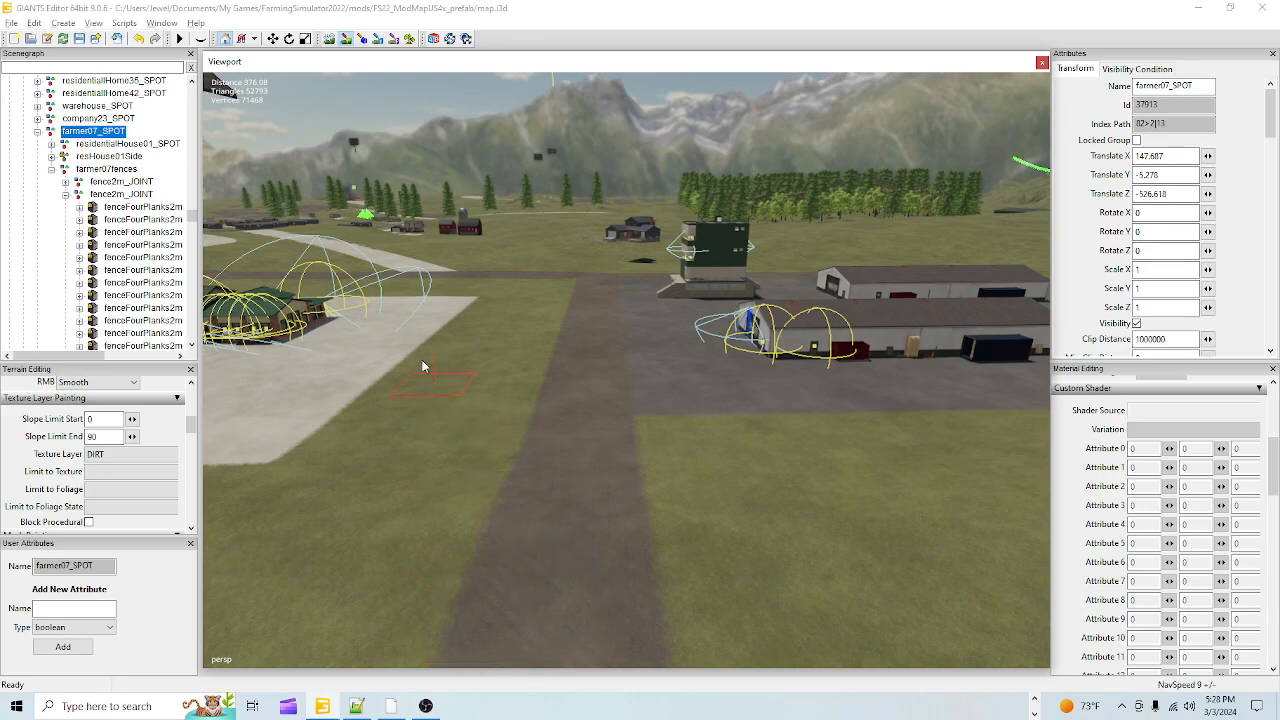
left_click(345, 41)
Step: Select the whole companyOffice_PLACE group and lower it onto the asphalt, to Translate Y 6.626
mouse_move(561, 555)
left_mouse_down("alt")
mouse_move(794, 566)
mouse_move(635, 540)
mouse_move(558, 511)
left_mouse_up("alt")
right_click_drag(488, 556, 1272, 80, "alt")
left_click_drag(728, 444, 777, 557, "alt")
left_click(721, 526)
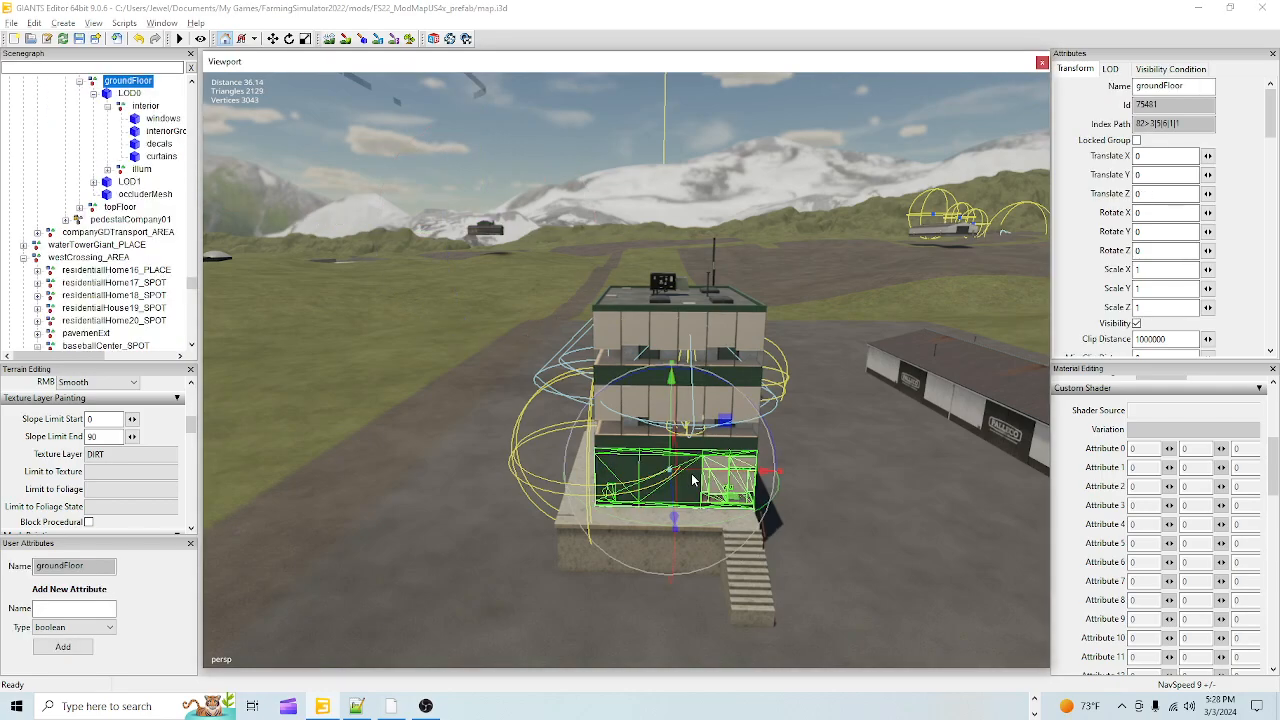
scroll(100, 178, "up", 5)
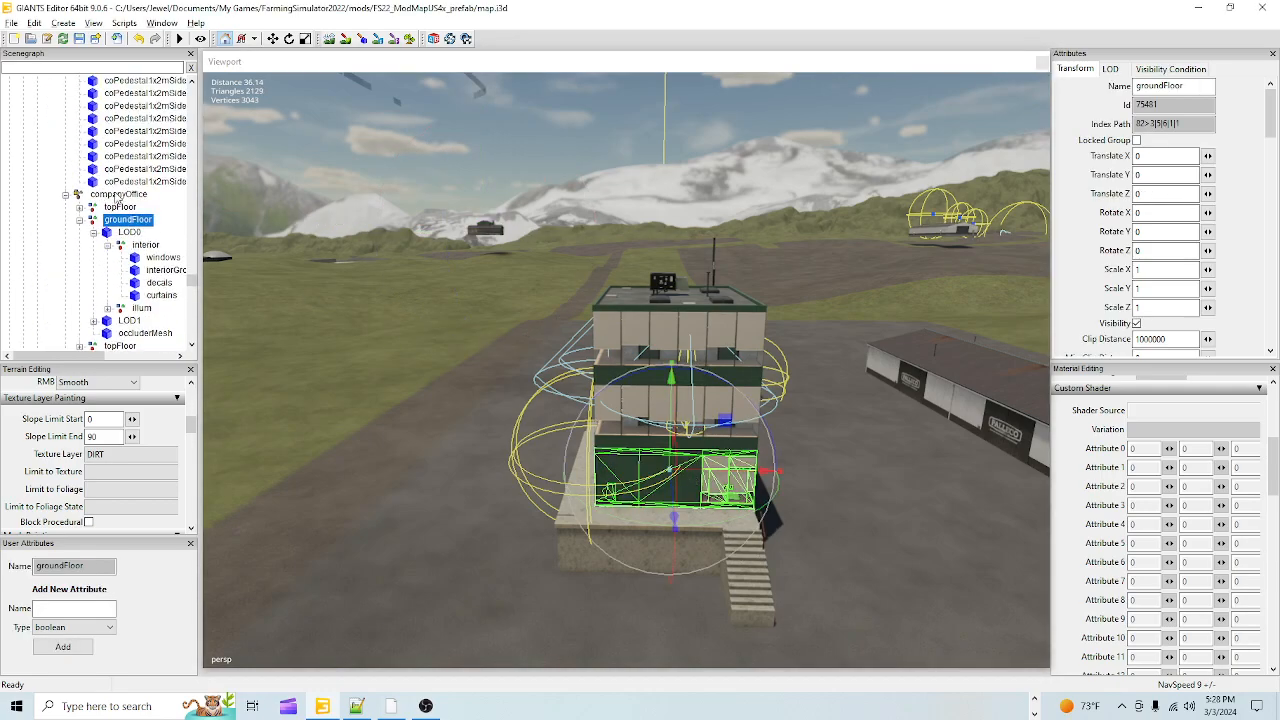
left_click(120, 194)
scroll(120, 188, "up", 10)
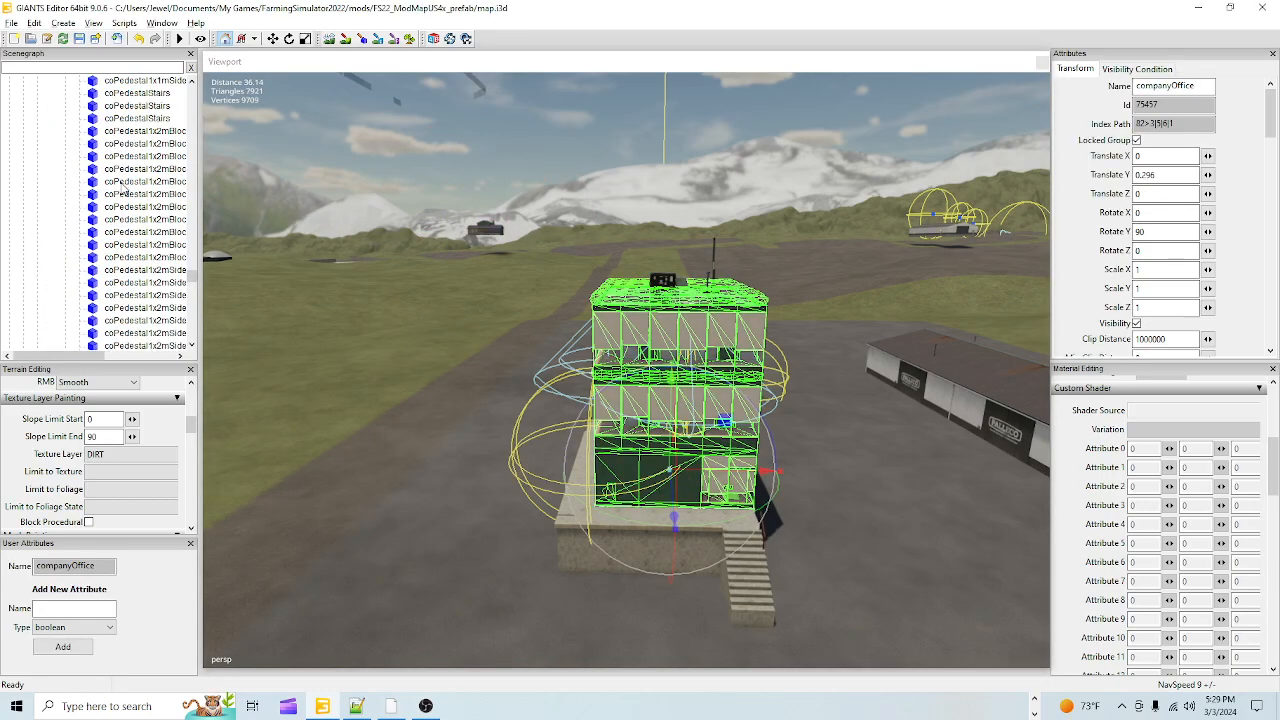
scroll(120, 186, "up", 2)
left_click(122, 182)
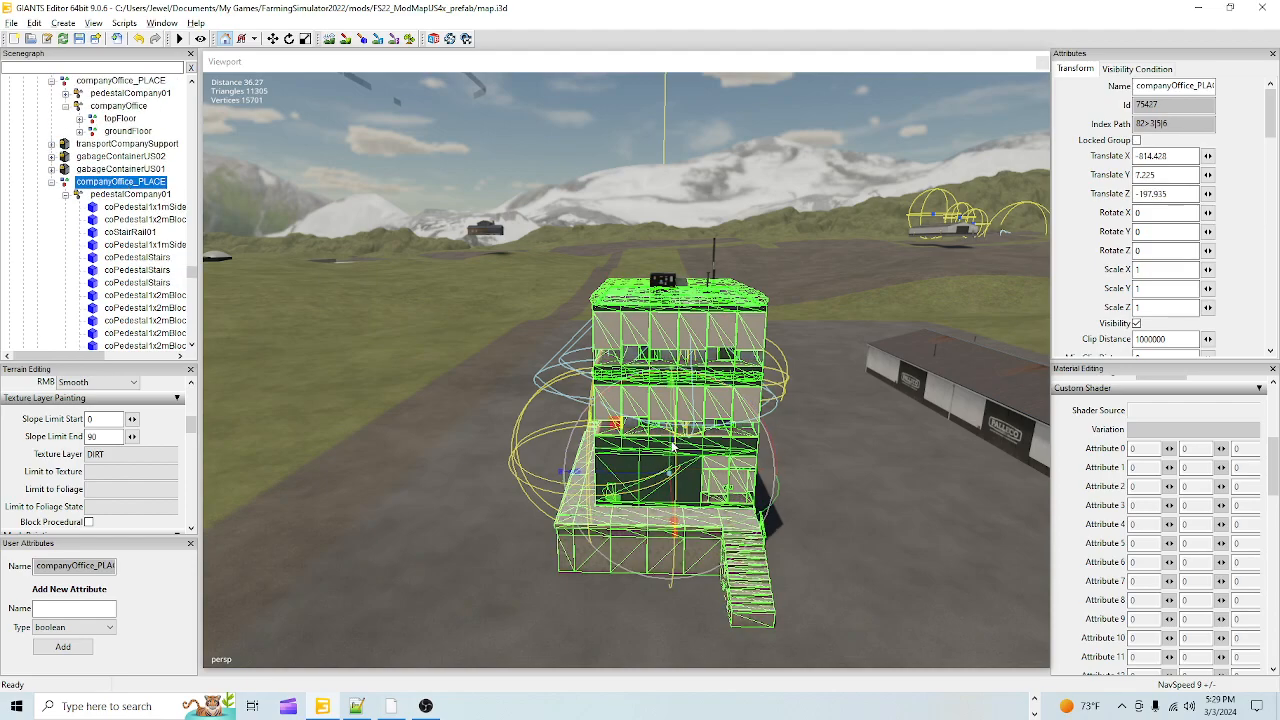
left_click_drag(673, 447, 668, 583)
Step: Lower the electricalMeterWallBox, the electricBox cabinet and gasbox01 along the office pedestal wall to match the lowered building
scroll(739, 393, "up", 3)
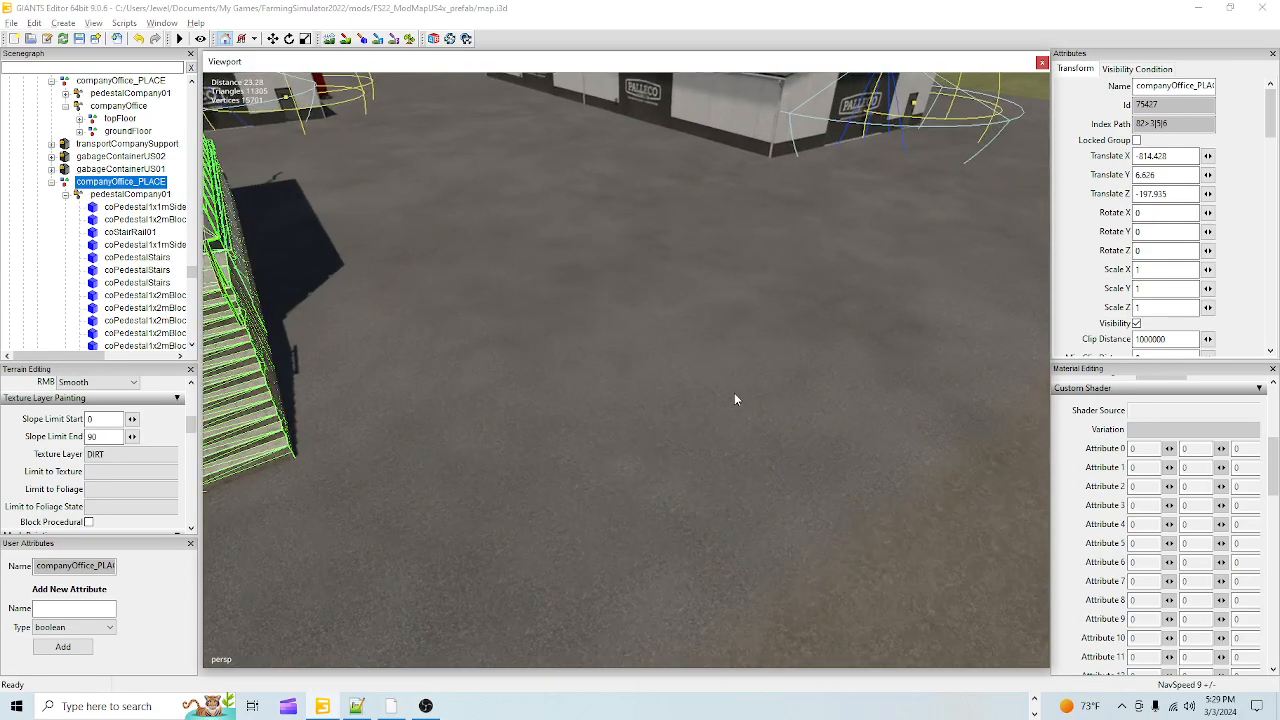
left_click_drag(739, 395, 586, 403, "alt")
scroll(629, 341, "up", 6)
left_click_drag(651, 290, 529, 279, "alt")
scroll(529, 279, "down", 3)
left_click_drag(746, 121, 736, 119)
left_click_drag(692, 244, 485, 307, "alt")
scroll(504, 335, "up", 2)
left_click(485, 288)
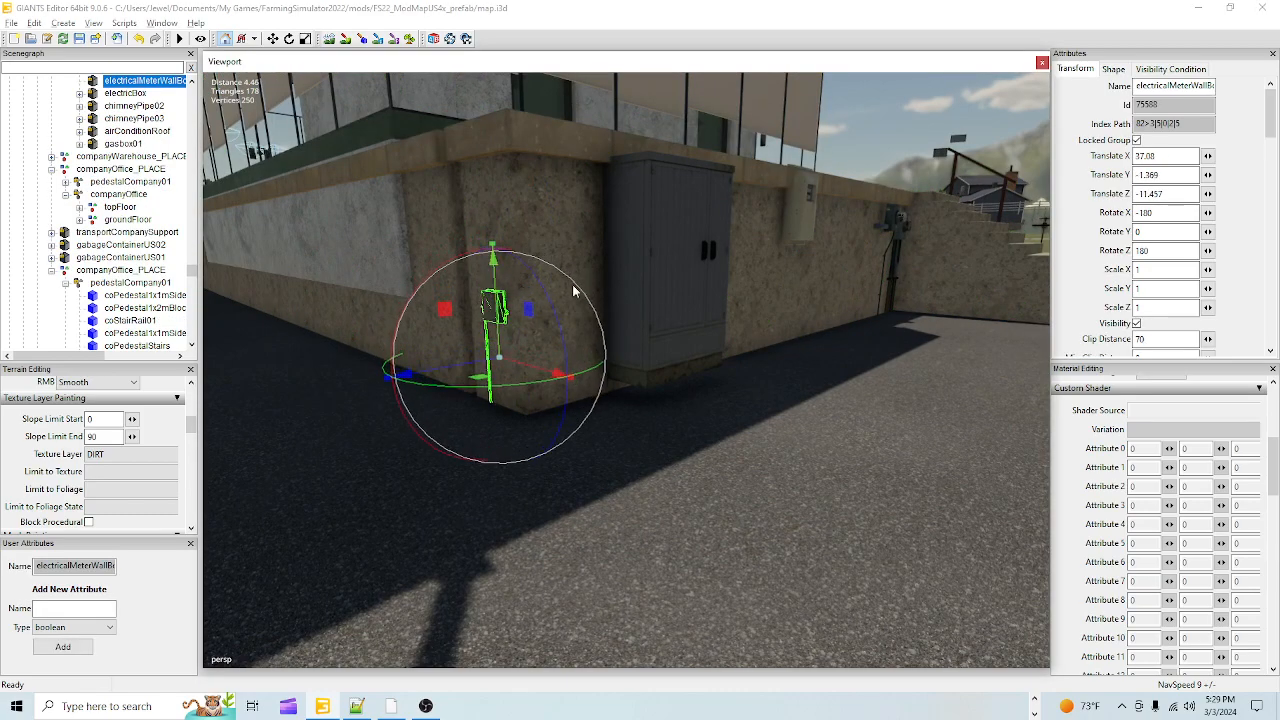
left_click(640, 300)
left_click_drag(670, 320, 659, 341)
left_click(785, 210)
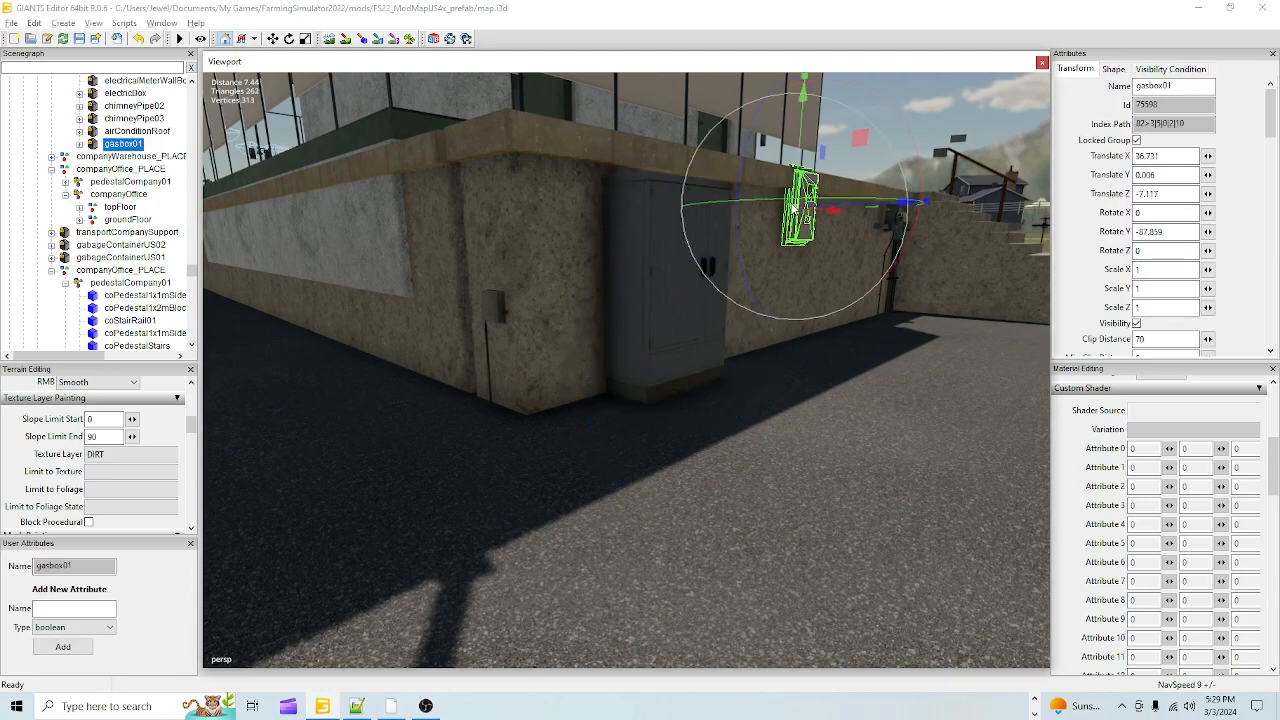
left_click_drag(800, 139, 795, 203)
Step: Lower the ground electrical meter in the corner by the stairs to Y -1.673 and the roof electrical meter beside it to Y -1.868
left_click_drag(792, 366, 691, 417, "alt")
right_click_drag(691, 417, 755, 335, "alt")
left_click_drag(755, 335, 655, 326, "alt")
scroll(657, 291, "down", 5)
left_click(643, 326)
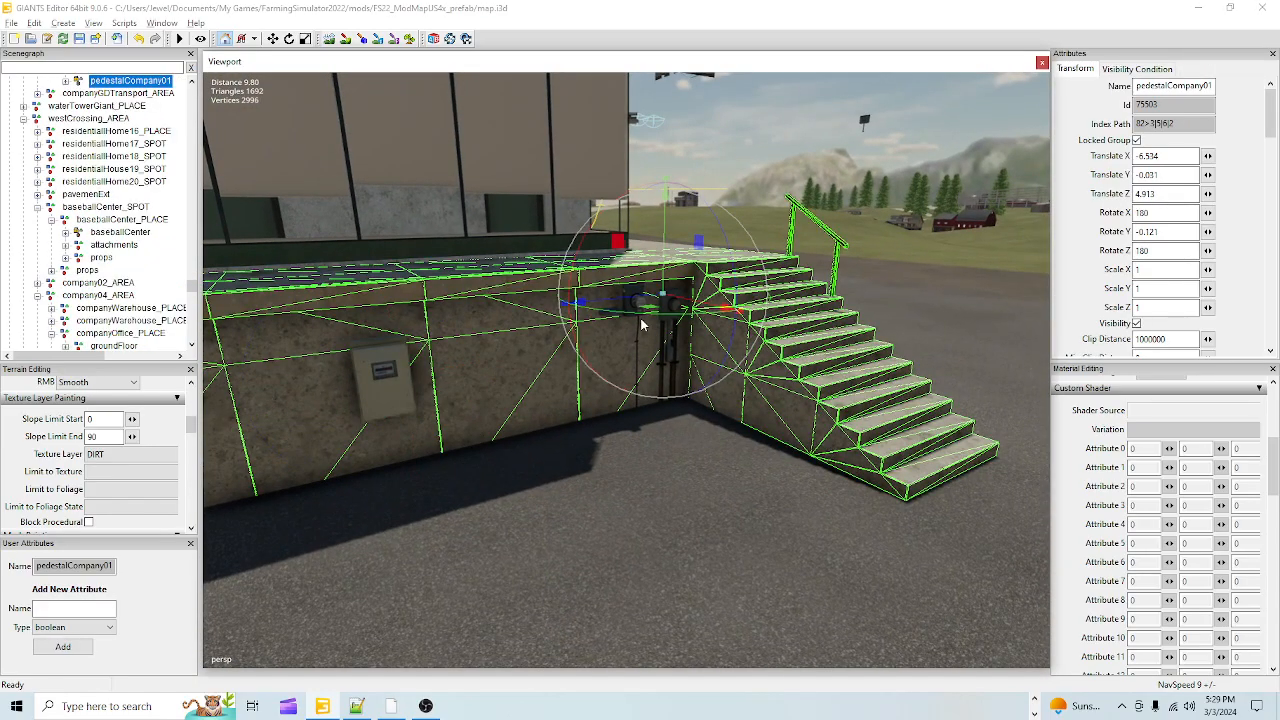
scroll(665, 365, "up", 5)
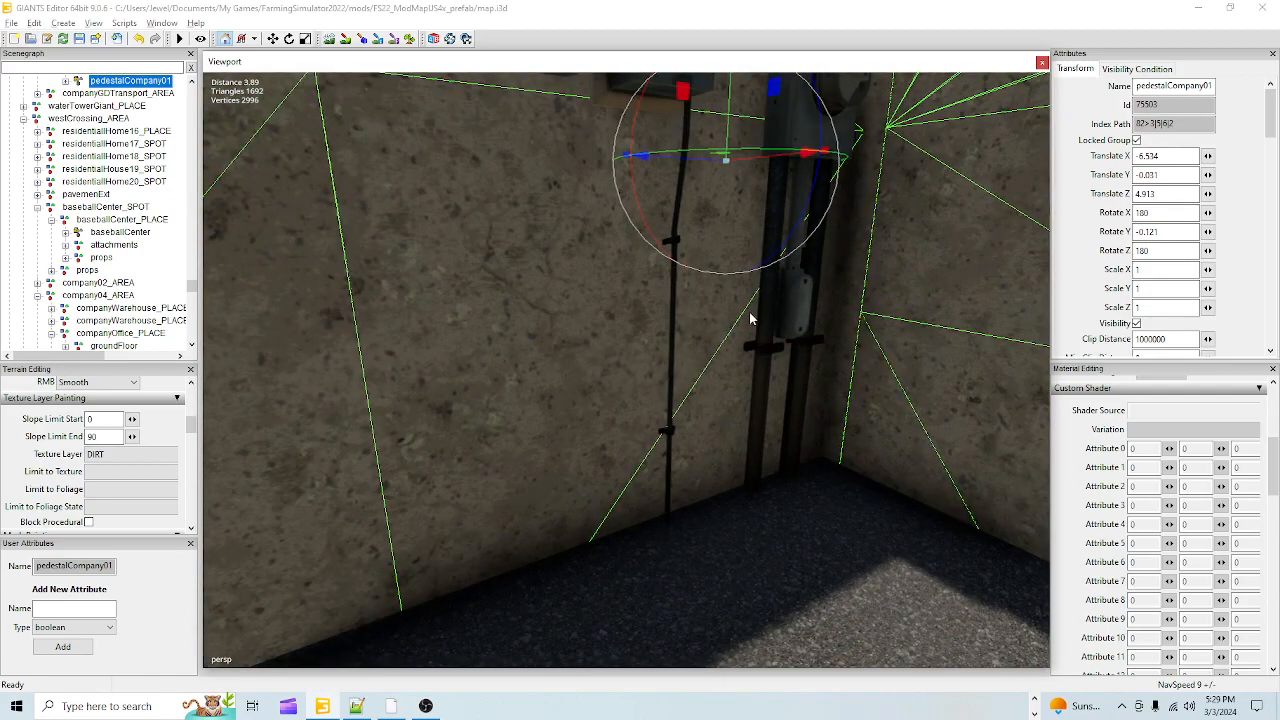
left_click(800, 303)
left_click_drag(771, 343, 752, 392)
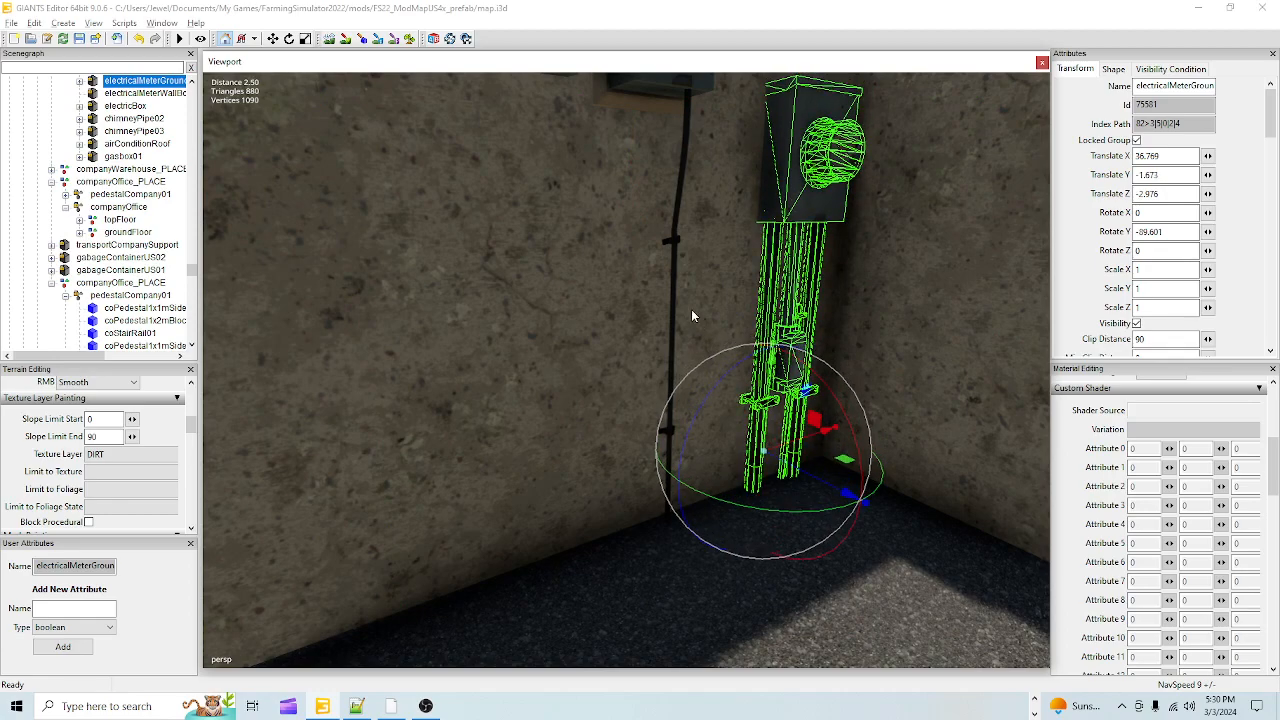
left_click(641, 86)
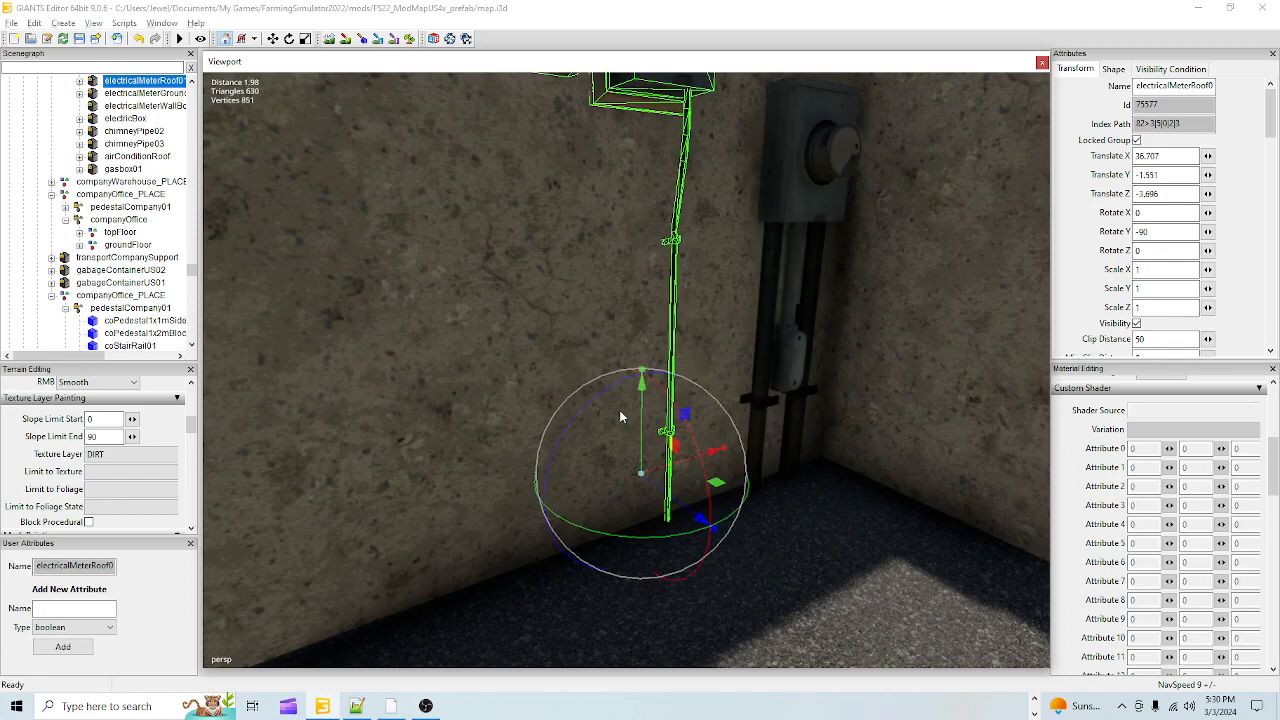
left_click_drag(624, 432, 617, 497)
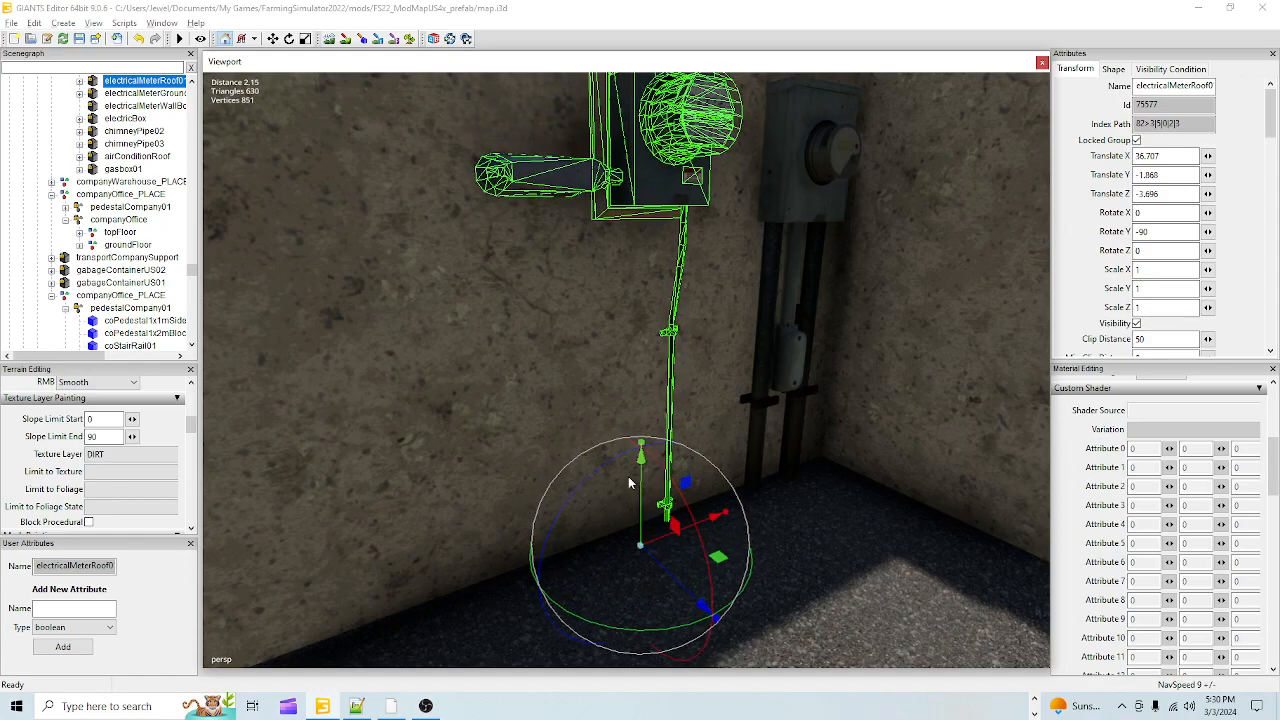
Step: Examine from several sides how the lamps, air conditioner and chimney pipes sit on the office roof
scroll(569, 461, "down", 6)
left_click_drag(686, 469, 677, 372, "alt")
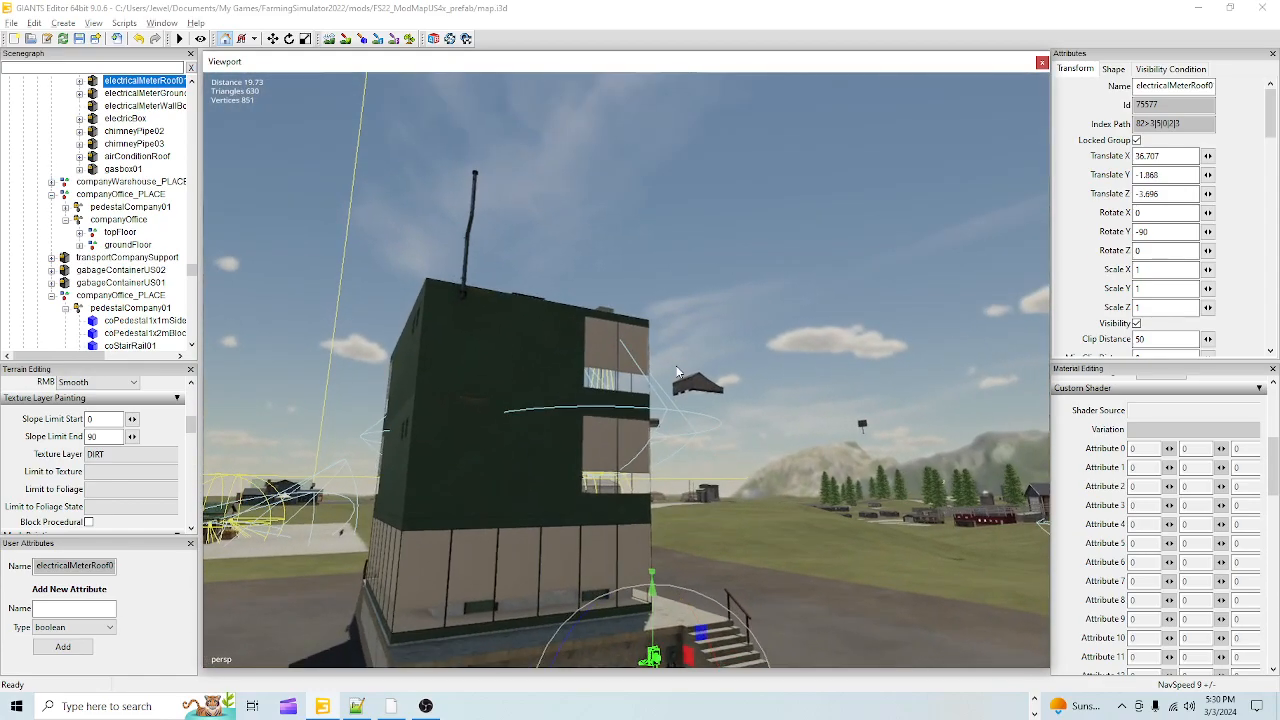
scroll(576, 366, "up", 6)
left_click_drag(592, 276, 452, 468, "alt")
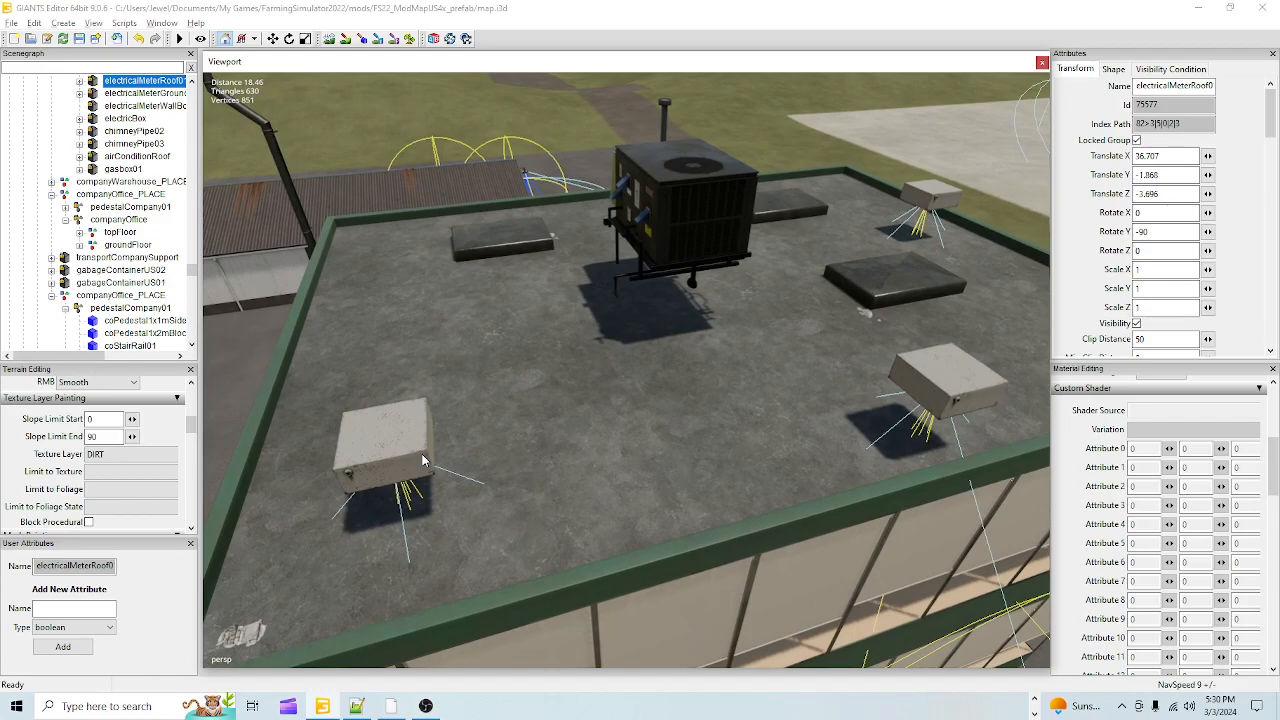
middle_click_drag(452, 468, 509, 386, "alt")
left_click_drag(509, 386, 737, 318, "alt")
scroll(740, 310, "down", 3)
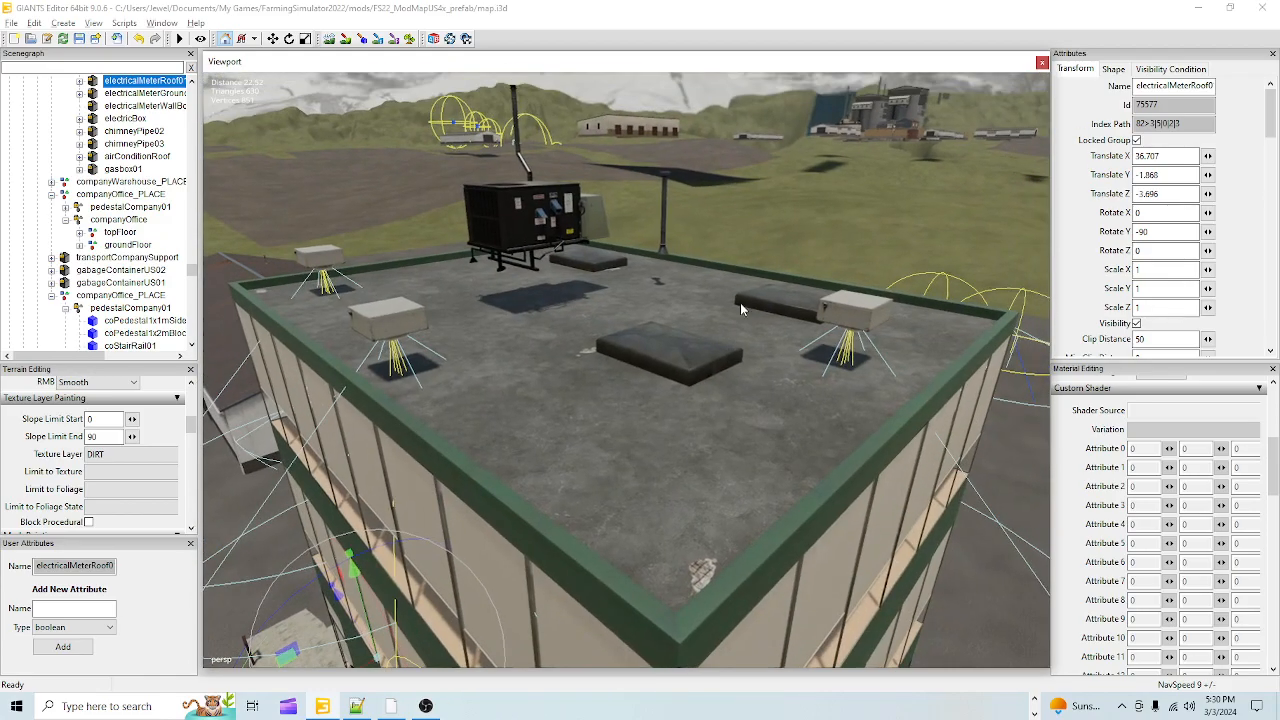
scroll(740, 290, "up", 5)
left_click_drag(740, 266, 639, 409, "alt")
scroll(639, 409, "down", 3)
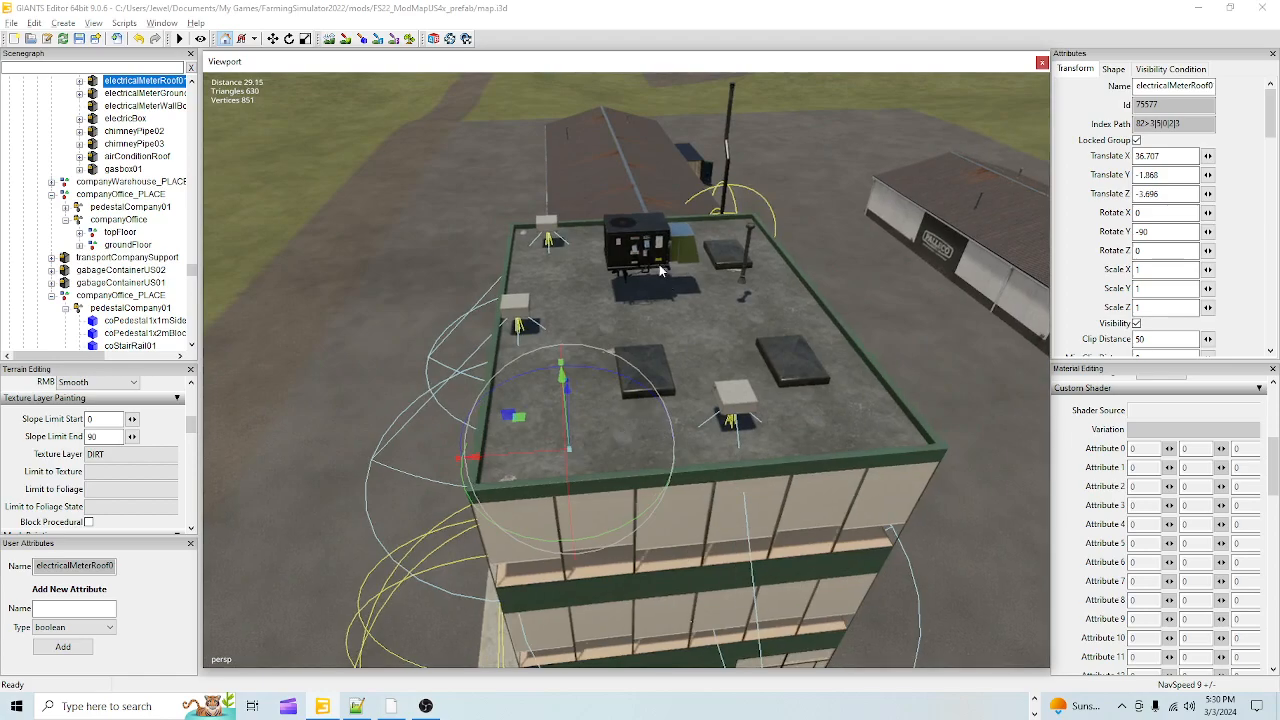
Step: Select the office's attachments group and lower it to Translate Y 5.925 so the lamps sit against the top-floor ceiling
left_click(621, 231)
scroll(160, 212, "up", 3)
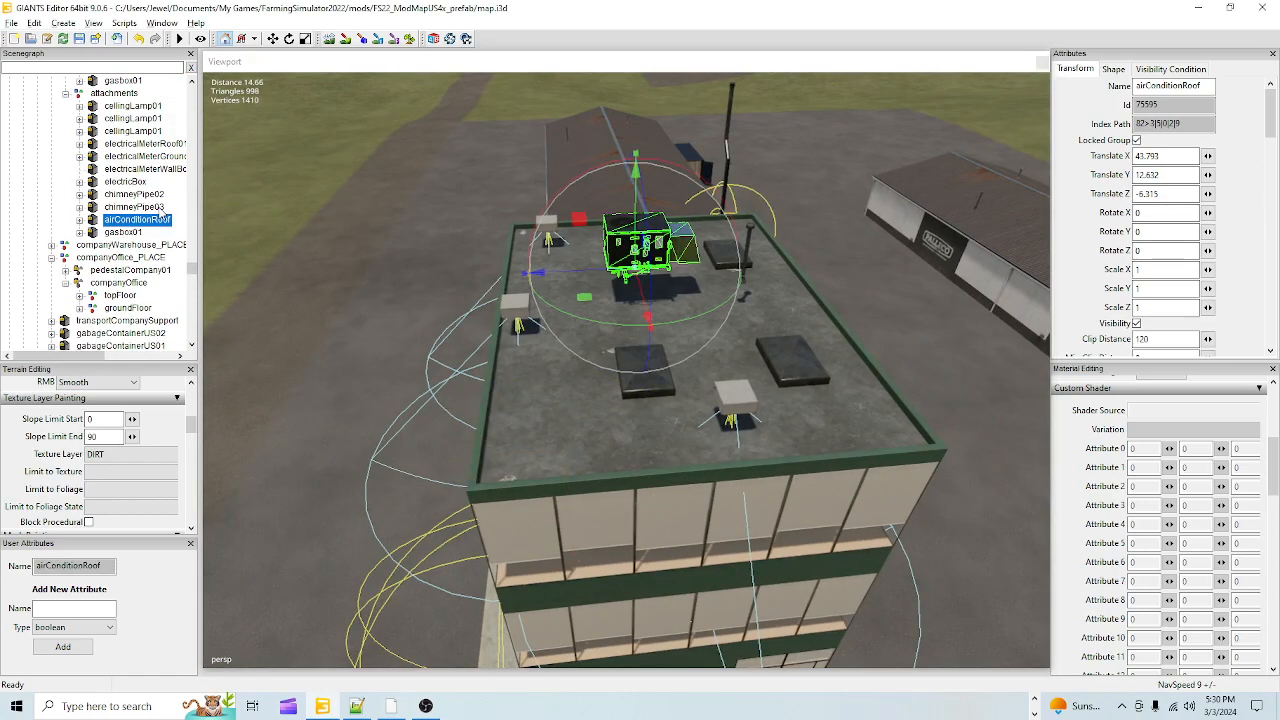
left_click(133, 131)
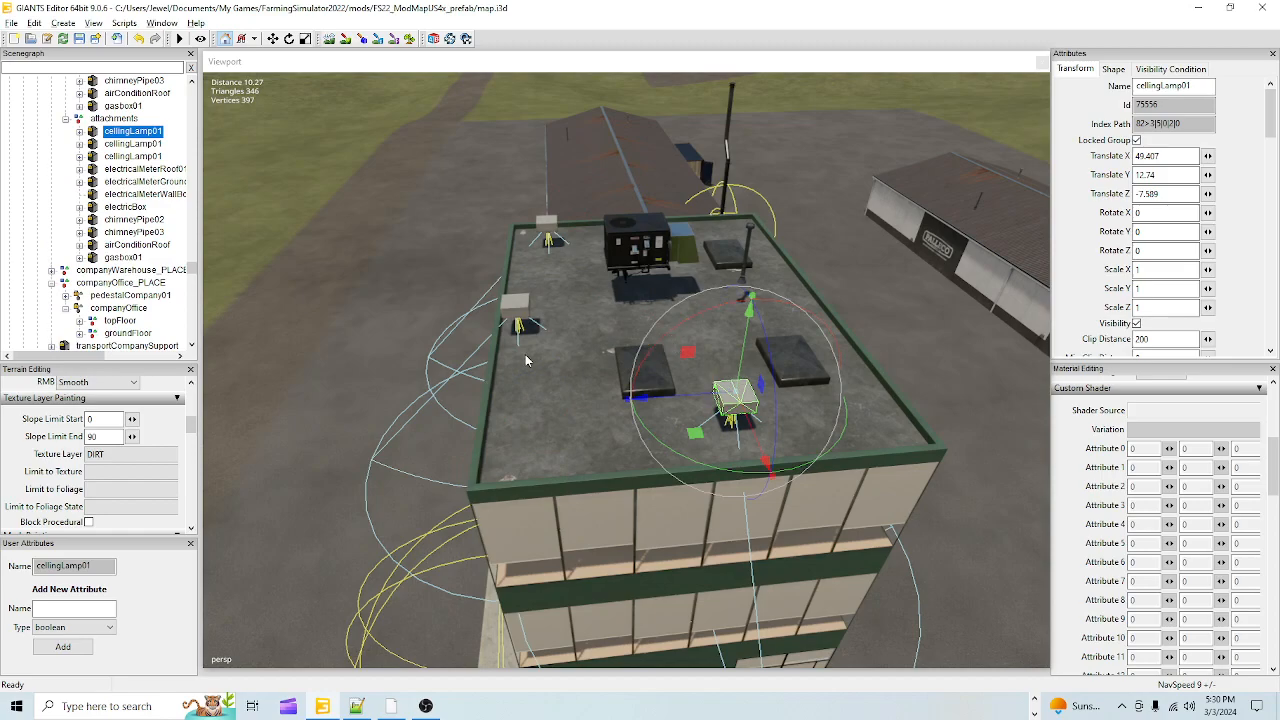
left_click(114, 119)
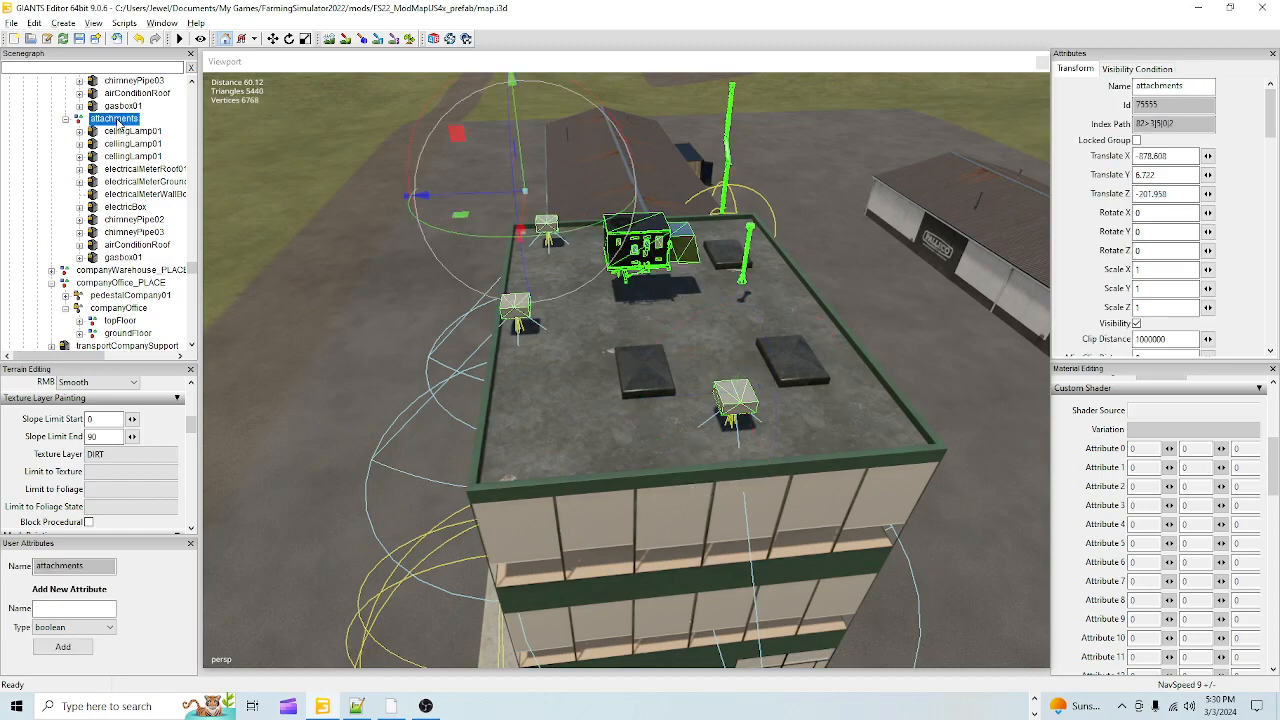
scroll(685, 343, "up", 5)
mouse_move(690, 338)
left_mouse_down("alt")
mouse_move(714, 287)
mouse_move(700, 232)
left_mouse_up("alt")
scroll(681, 283, "down", 3)
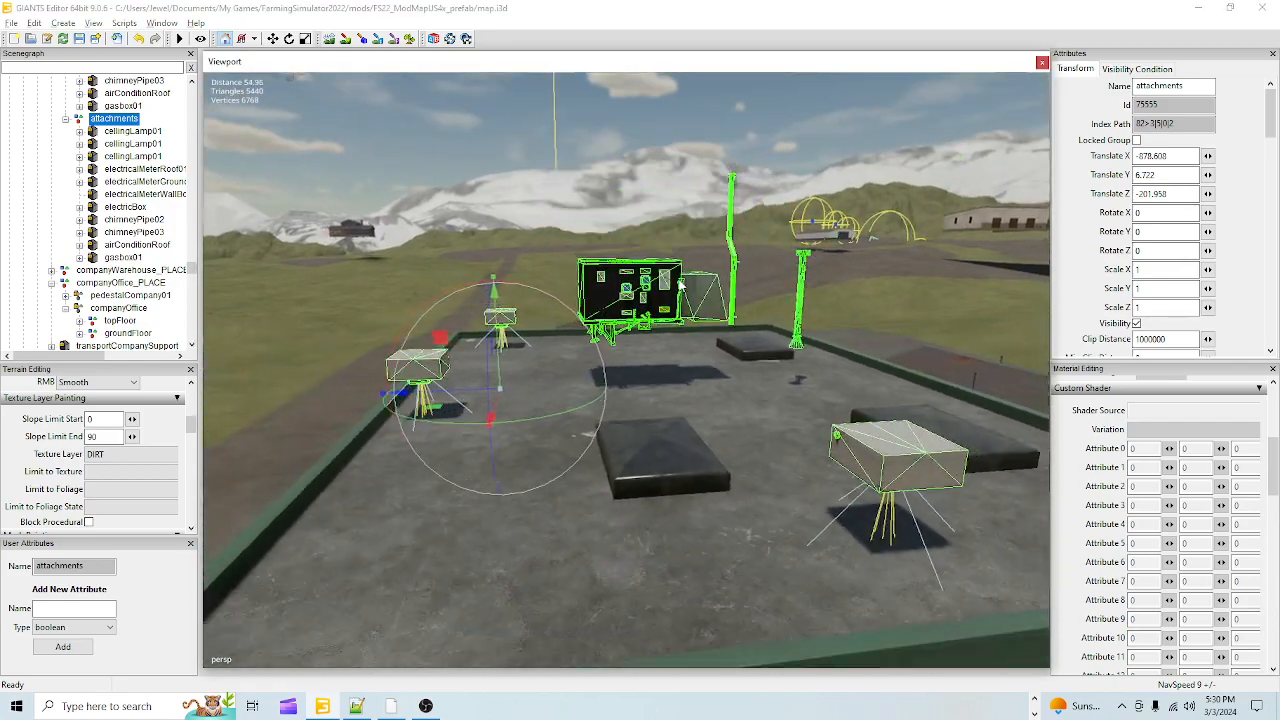
left_click_drag(680, 284, 541, 328, "alt")
key("ctrl+z")
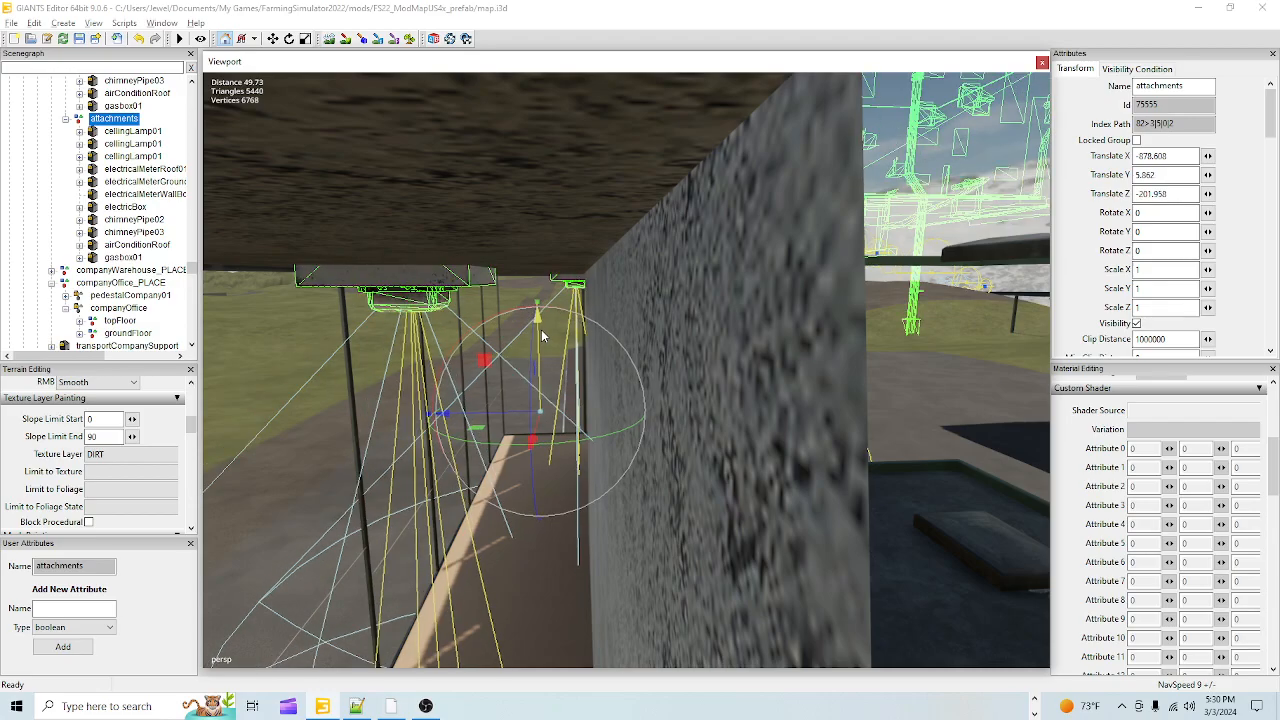
key("ctrl+z")
left_click_drag(541, 330, 533, 358)
scroll(505, 342, "up", 2)
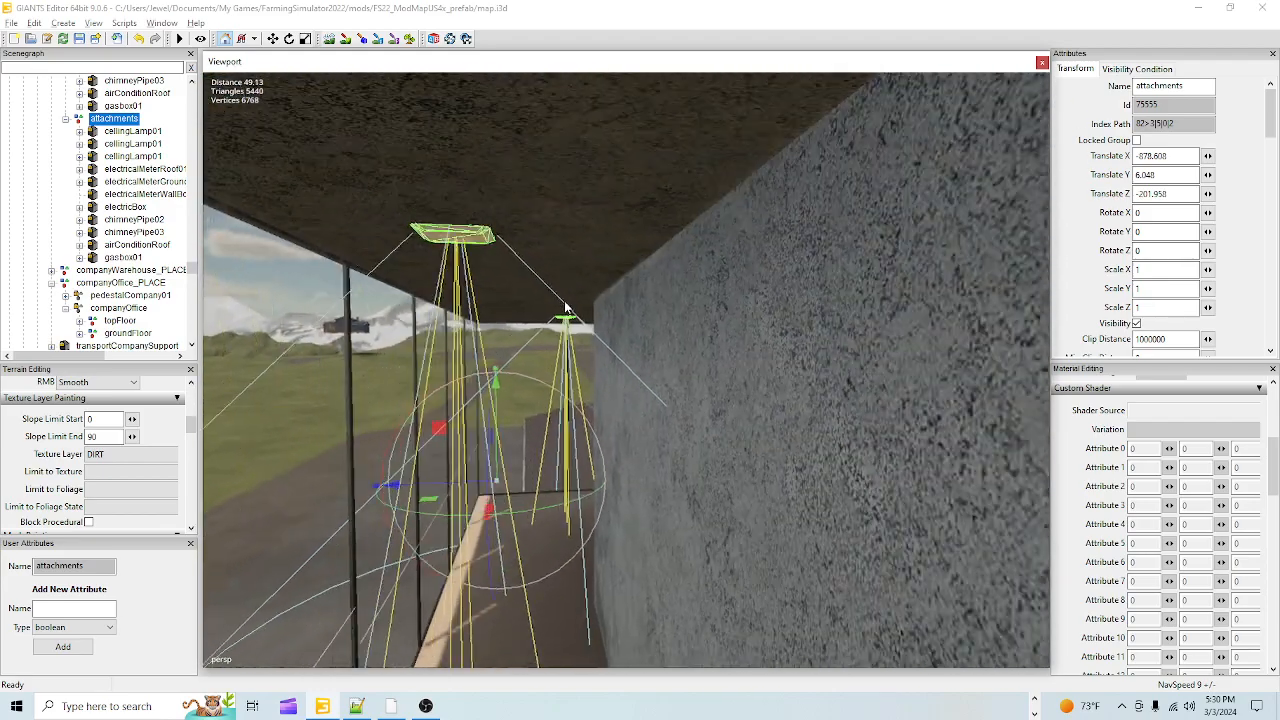
scroll(533, 359, "down", 1)
left_click_drag(501, 403, 496, 402)
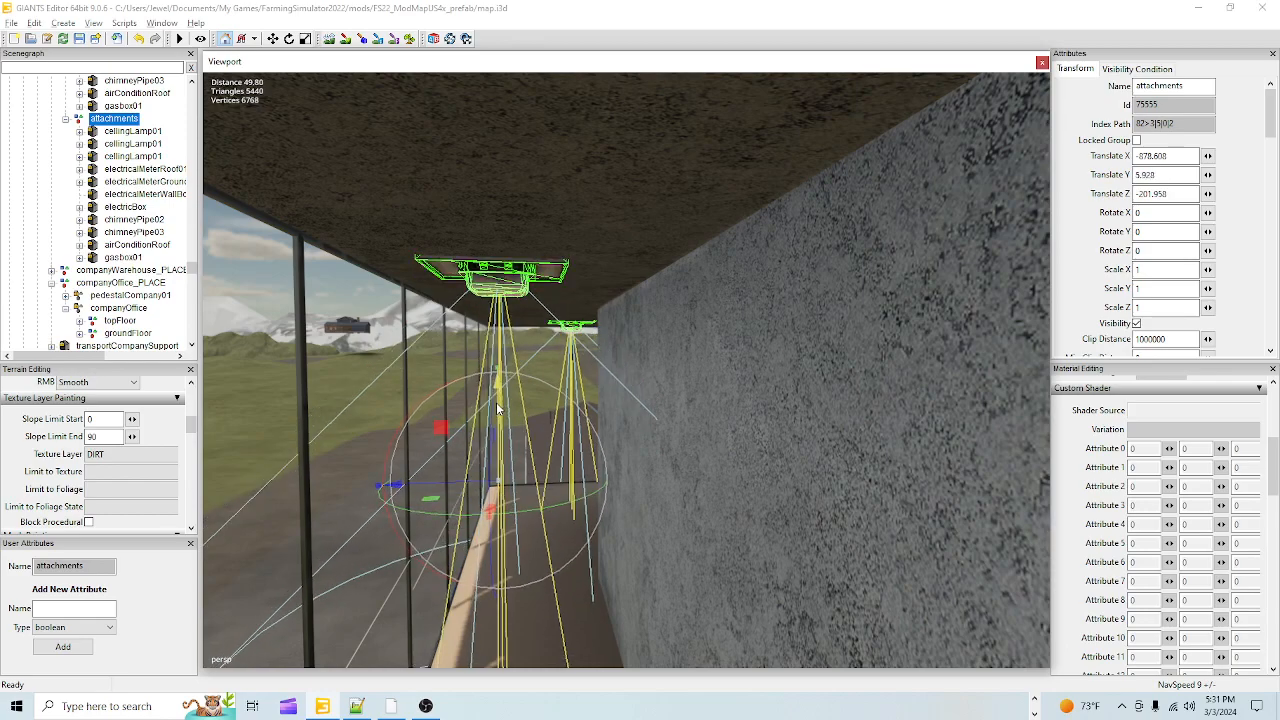
left_click_drag(496, 402, 424, 389)
scroll(444, 351, "up", 1)
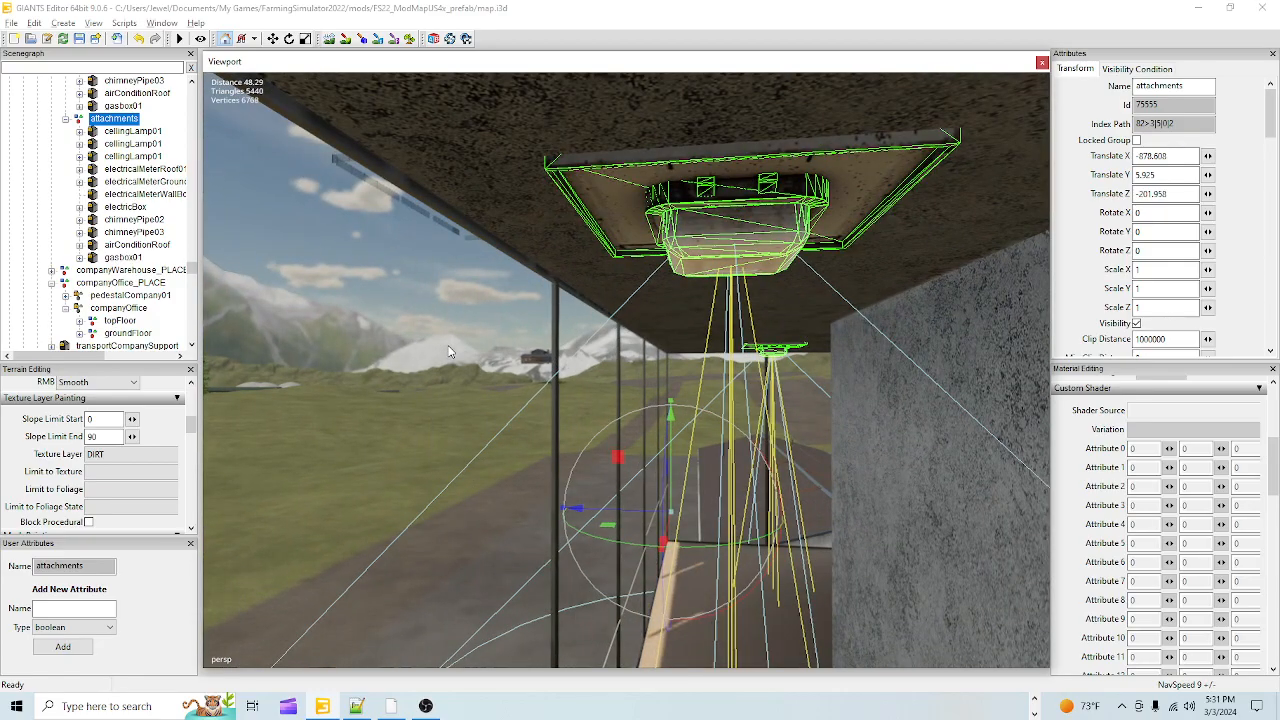
Step: Inspect the office roof up close, checking the chimney pipe base and the air conditioner legs against the surface
left_click_drag(687, 286, 686, 320, "alt")
right_click_drag(686, 320, 620, 430, "alt")
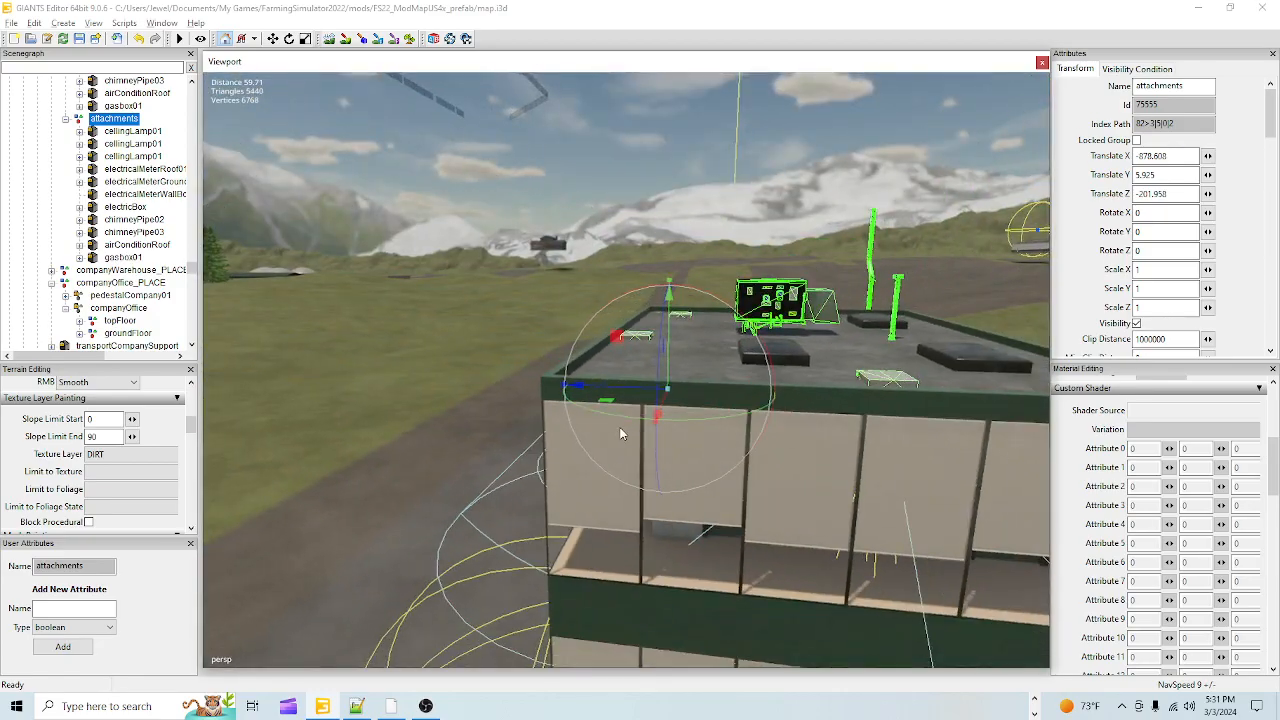
left_click_drag(620, 430, 757, 402, "alt")
right_click_drag(632, 470, 674, 390, "alt")
left_click_drag(674, 390, 474, 415, "alt")
right_click_drag(473, 411, 499, 384, "alt")
left_click_drag(499, 384, 574, 362, "alt")
right_click_drag(574, 362, 630, 338, "alt")
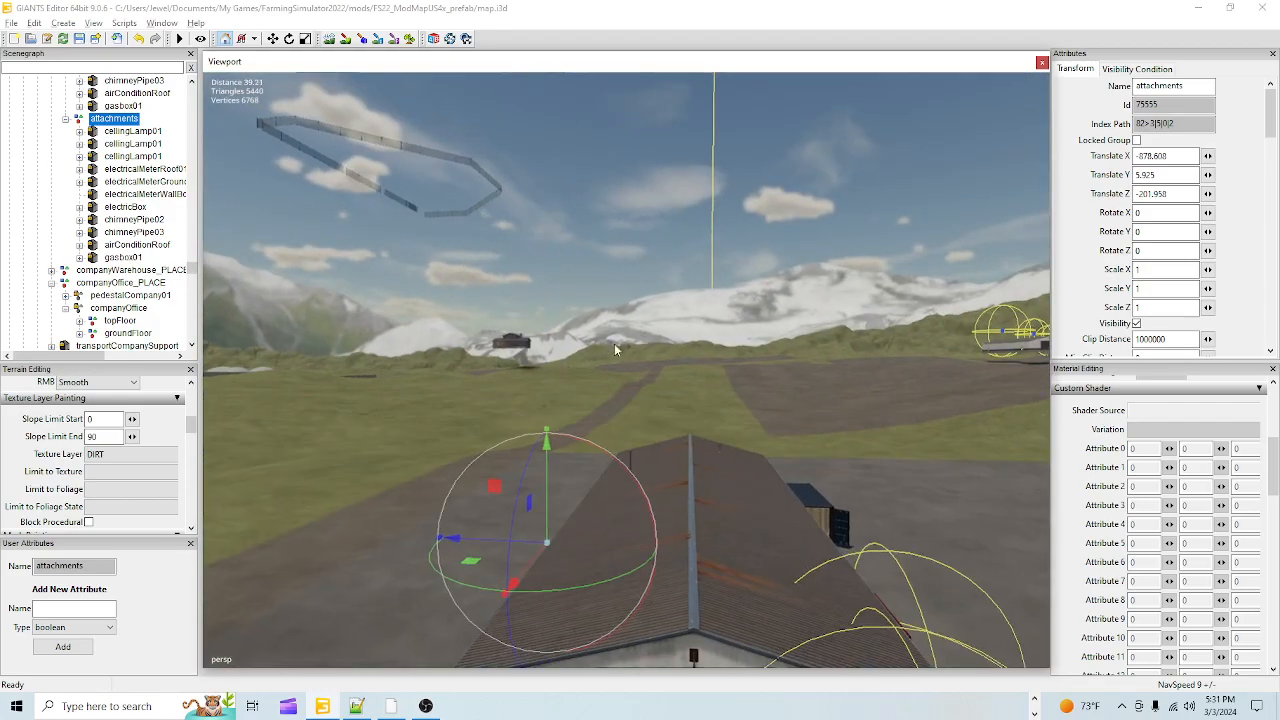
left_click_drag(630, 338, 426, 368, "alt")
right_click_drag(426, 368, 526, 371, "alt")
left_click_drag(526, 371, 486, 368, "alt")
right_click_drag(486, 368, 536, 331, "alt")
left_click_drag(536, 331, 539, 280, "alt")
right_click_drag(539, 280, 634, 257, "alt")
left_click_drag(634, 257, 509, 275, "alt")
right_click_drag(509, 275, 536, 246, "alt")
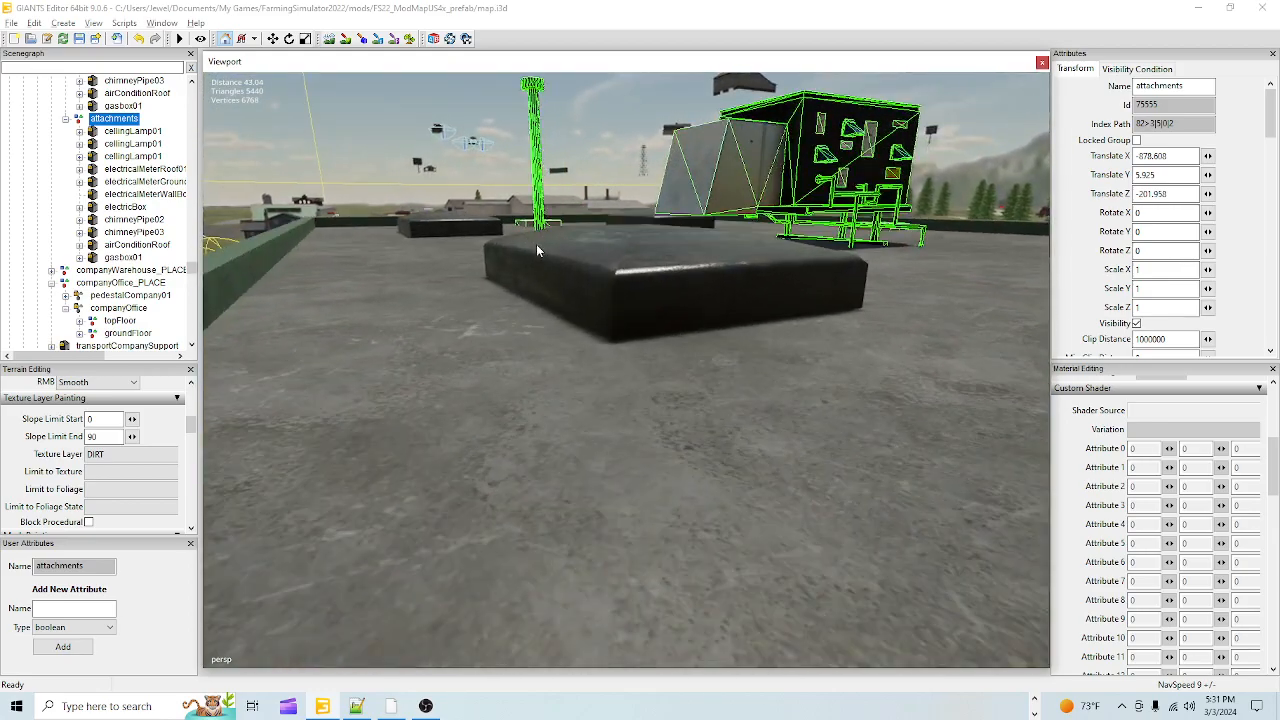
left_click_drag(536, 246, 528, 181, "alt")
right_click_drag(529, 186, 543, 185, "alt")
left_click_drag(543, 185, 509, 286, "alt")
right_click_drag(509, 286, 523, 270, "alt")
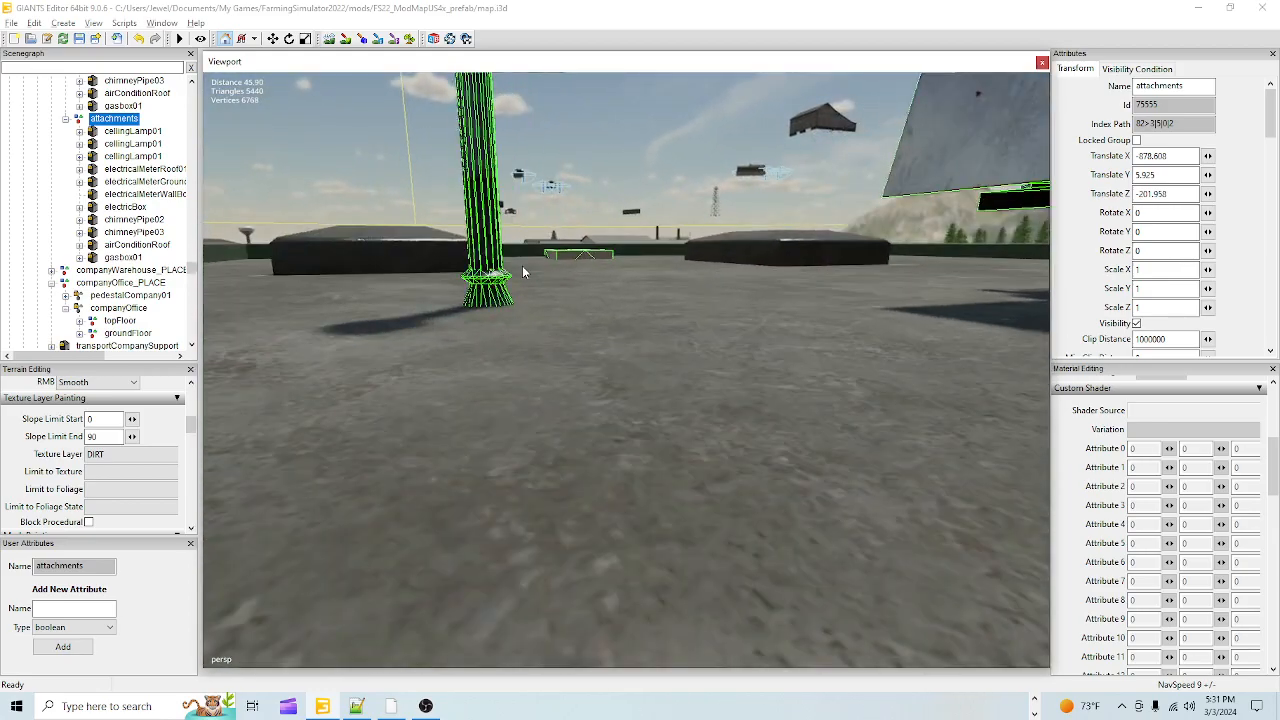
left_click_drag(523, 270, 702, 249, "alt")
scroll(636, 286, "up", 4)
scroll(632, 295, "down", 2)
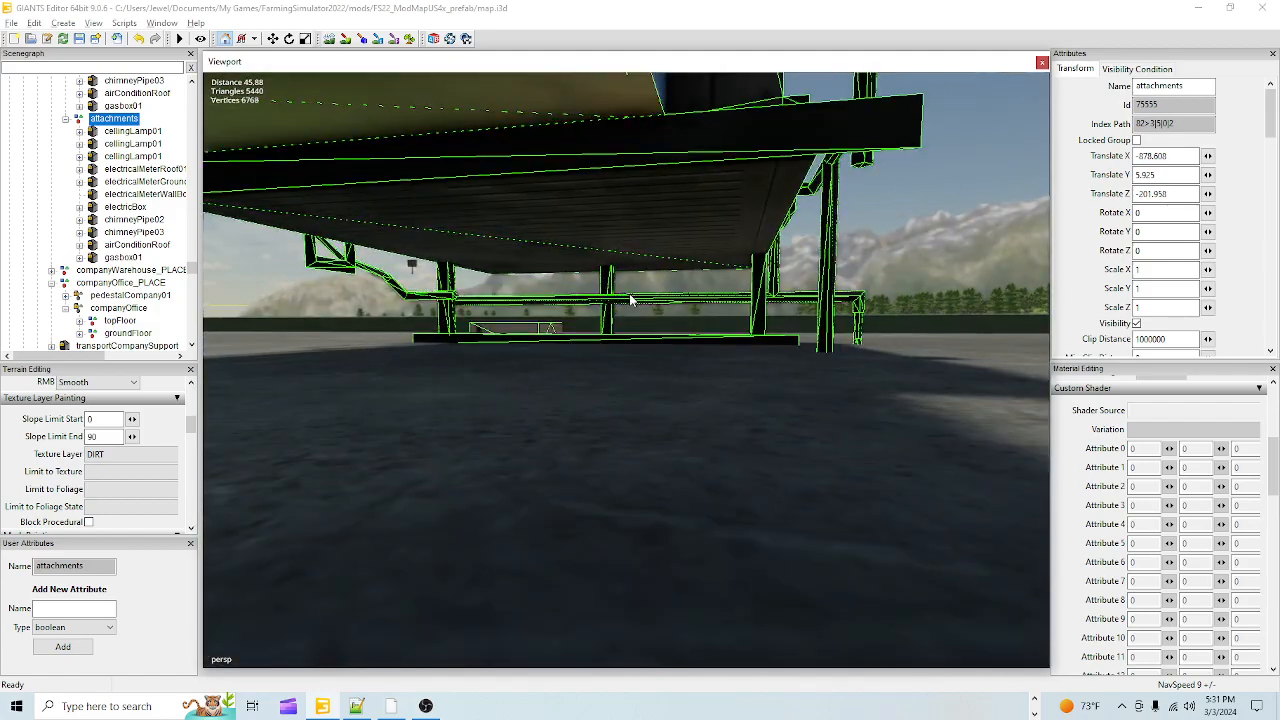
scroll(619, 320, "down", 1)
scroll(617, 325, "down", 2)
Step: Raise the roof electrical meter on the pedestal wall by the stairs to Translate Y -0.98
left_click_drag(608, 372, 698, 506, "alt")
scroll(772, 384, "up", 3)
left_click_drag(772, 384, 694, 511, "alt")
scroll(734, 434, "up", 2)
left_click_drag(734, 434, 573, 343, "alt")
scroll(571, 340, "down", 1)
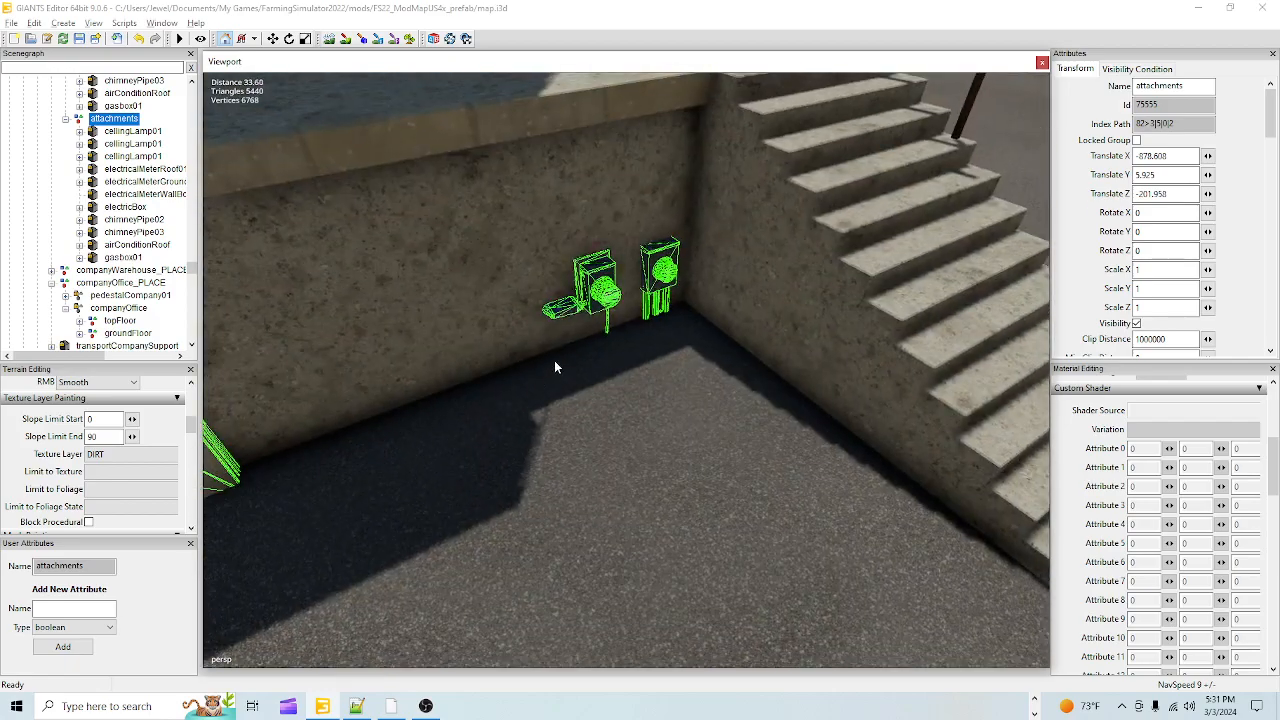
left_click(600, 303)
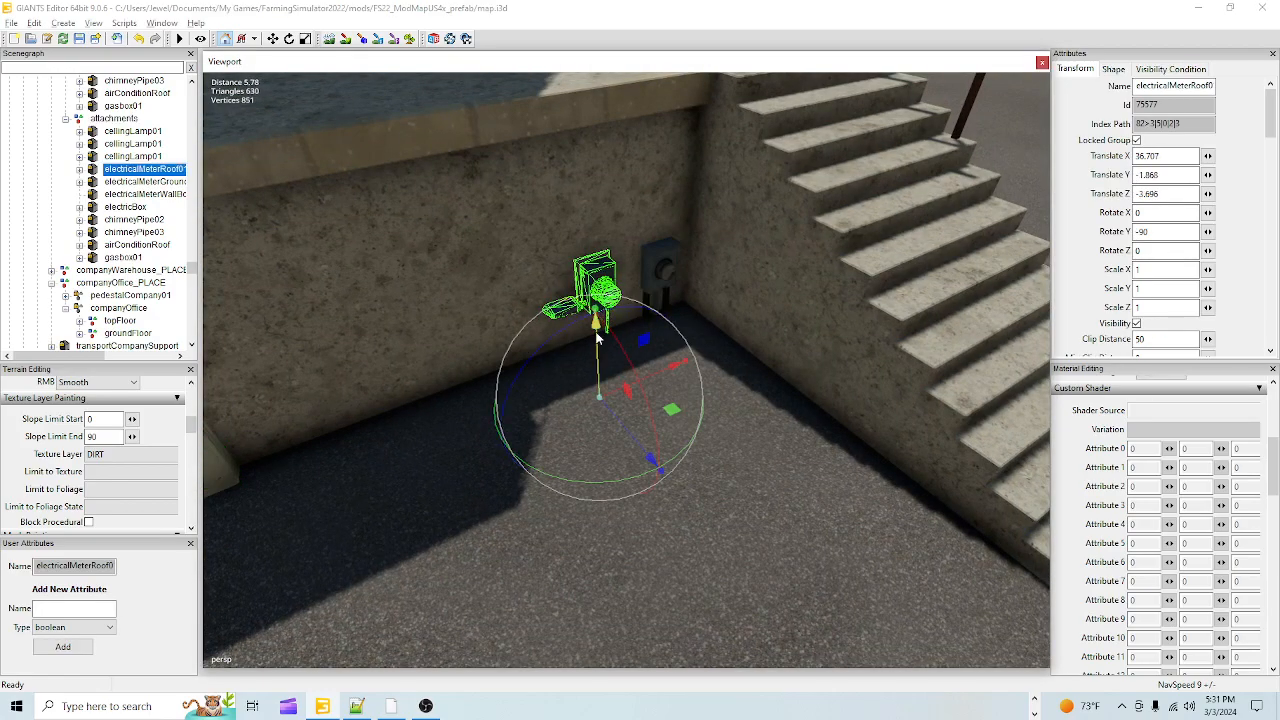
left_click_drag(597, 340, 620, 250)
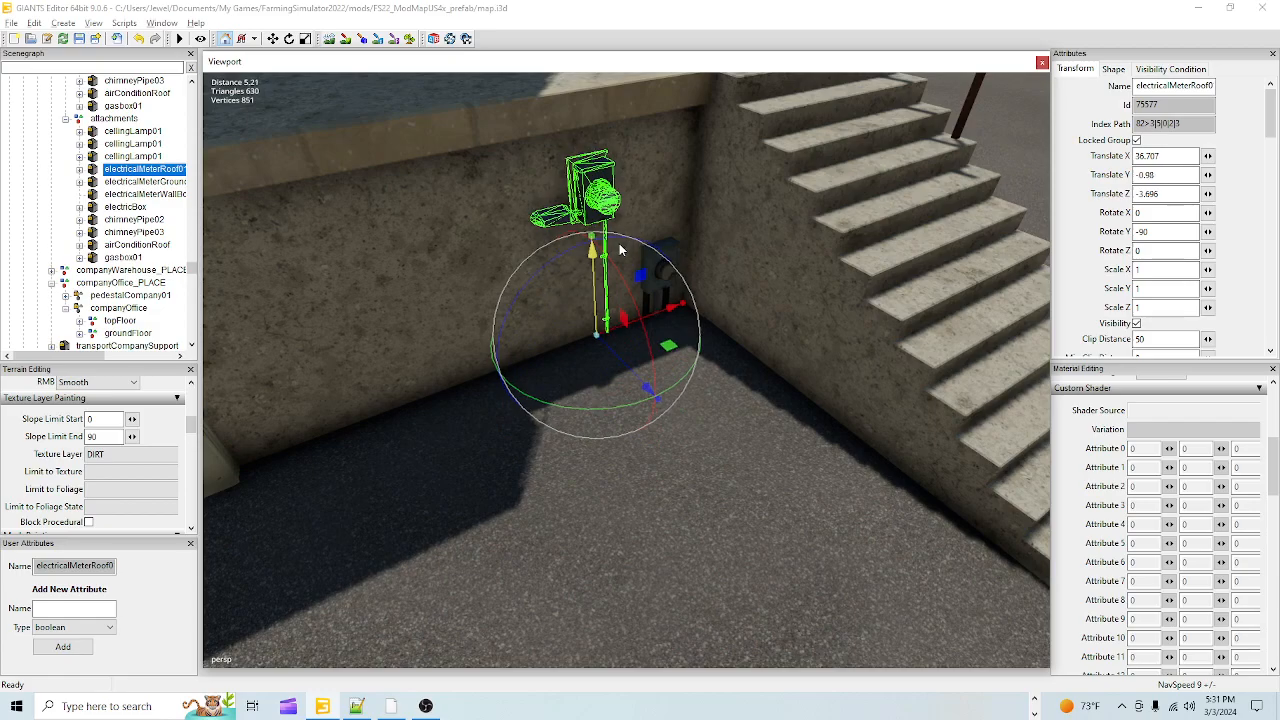
Step: Raise the ground electrical meter in the stair corner, and raise gasbox01 on the pedestal wall to Translate Y -0.052
left_click(654, 282)
left_click_drag(656, 316, 512, 259)
left_click_drag(611, 264, 650, 187)
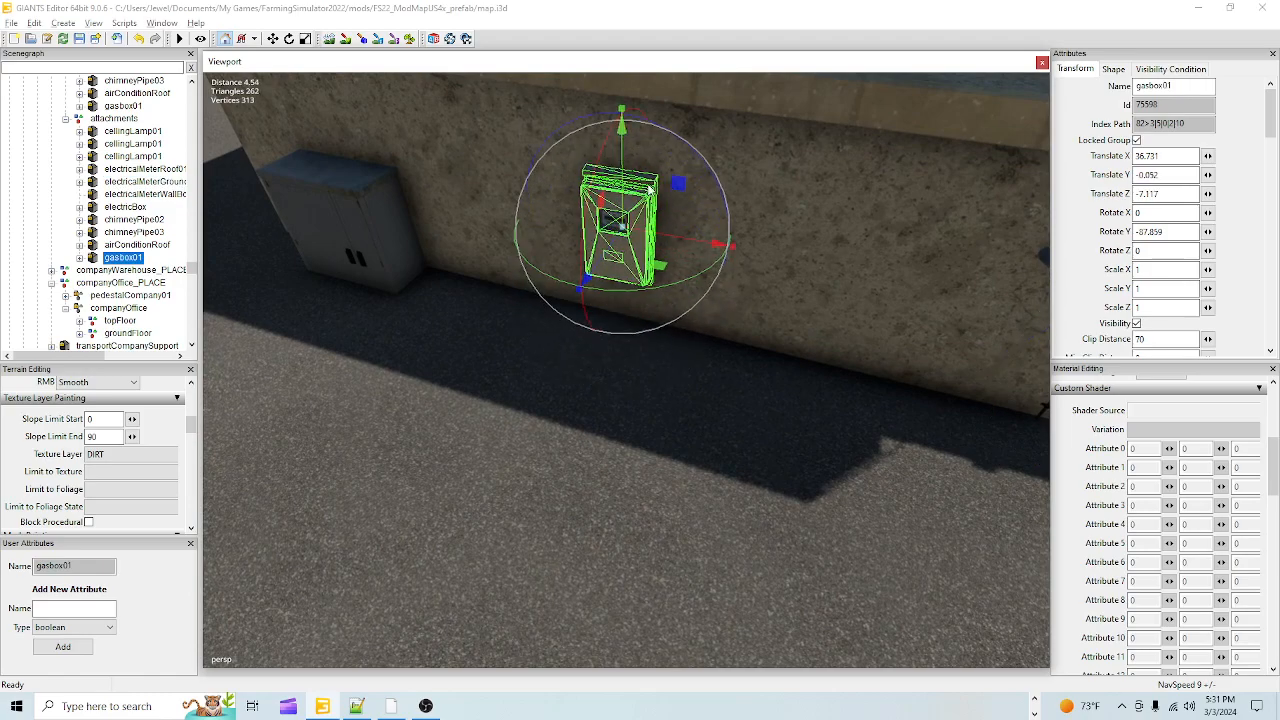
Step: Raise the electricBox cabinet to Translate Y -0.995 and the electricalMeterWallBox at the pedestal corner to Translate Y -0.54
left_click(366, 234)
left_click_drag(366, 238, 370, 177)
left_click_drag(478, 325, 382, 252, "alt")
scroll(463, 204, "up", 5)
left_click_drag(463, 204, 846, 200, "alt")
scroll(846, 200, "down", 3)
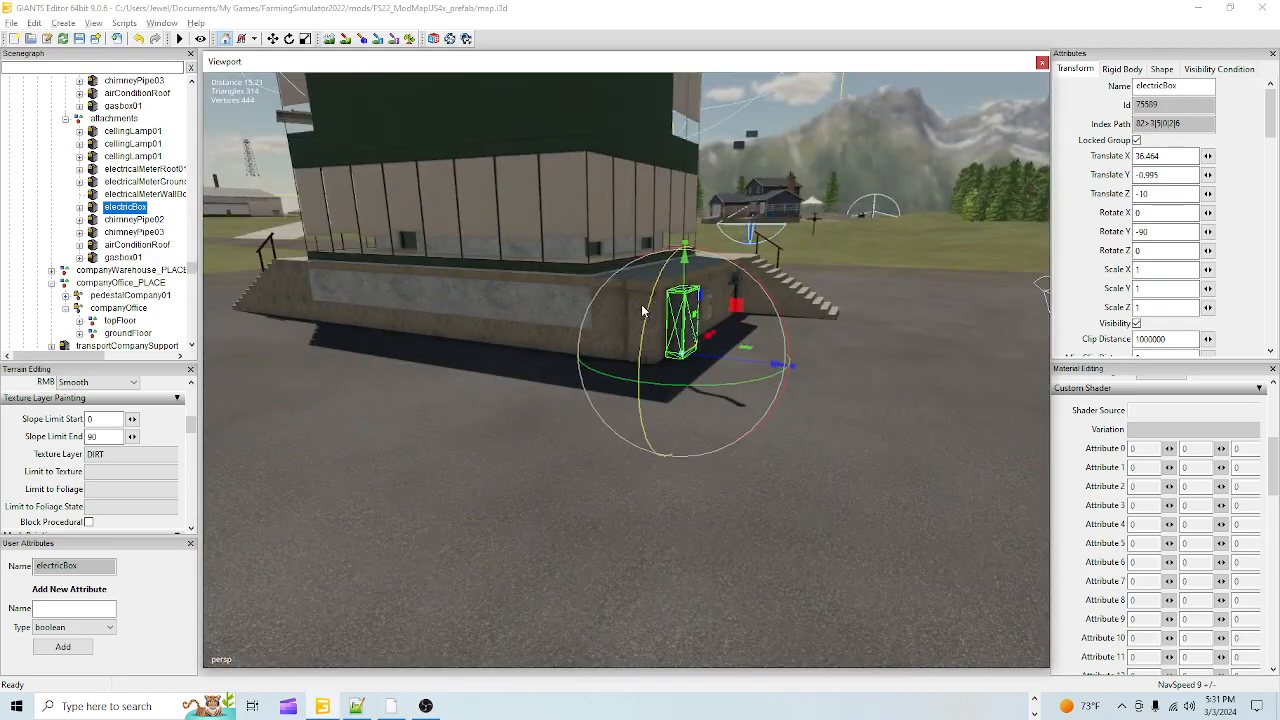
scroll(678, 297, "up", 2)
left_click(676, 321)
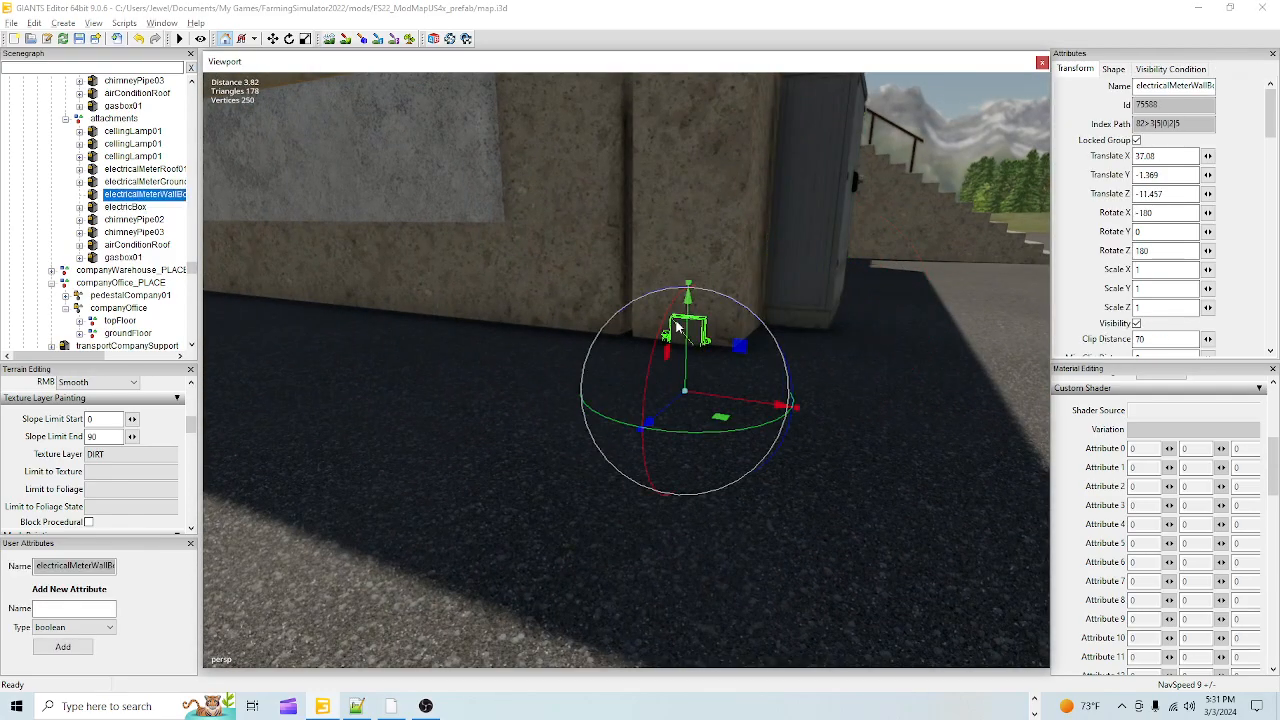
left_click_drag(687, 324, 735, 207)
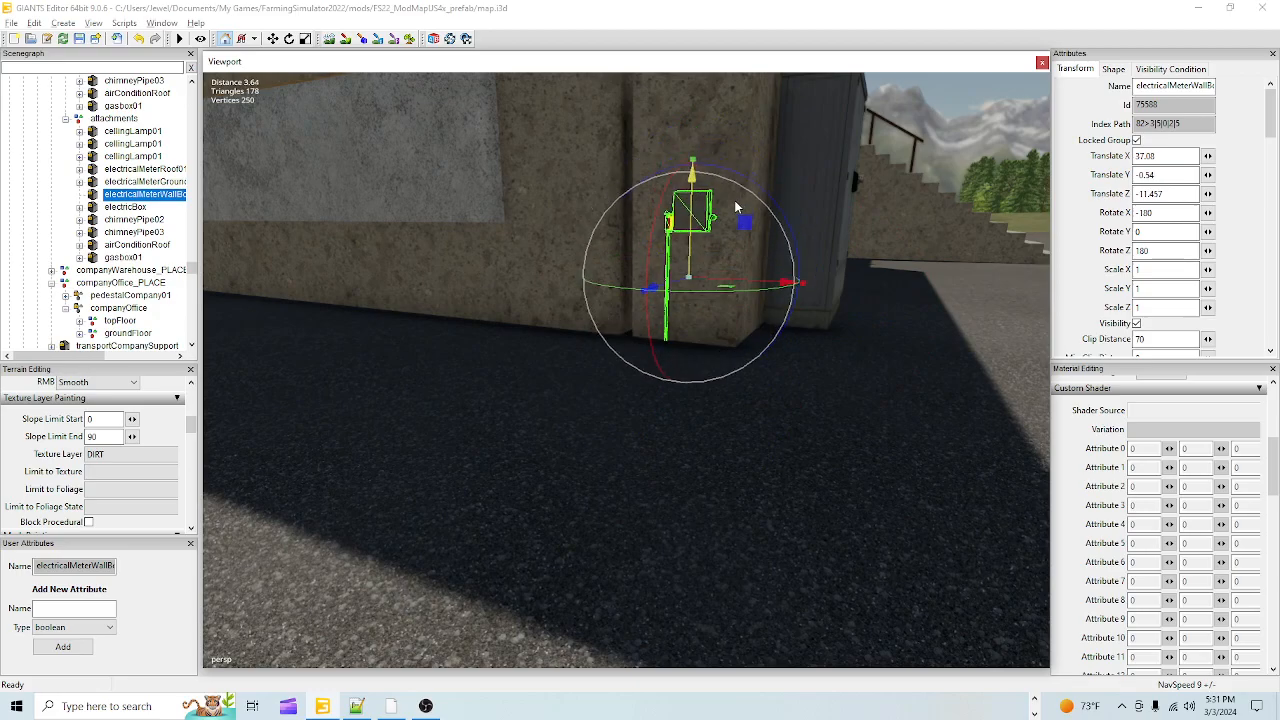
Step: Check the office from the roof down to the stairs, along with its position in the yard between the warehouses
scroll(702, 287, "down", 5)
left_click_drag(607, 490, 593, 399, "alt")
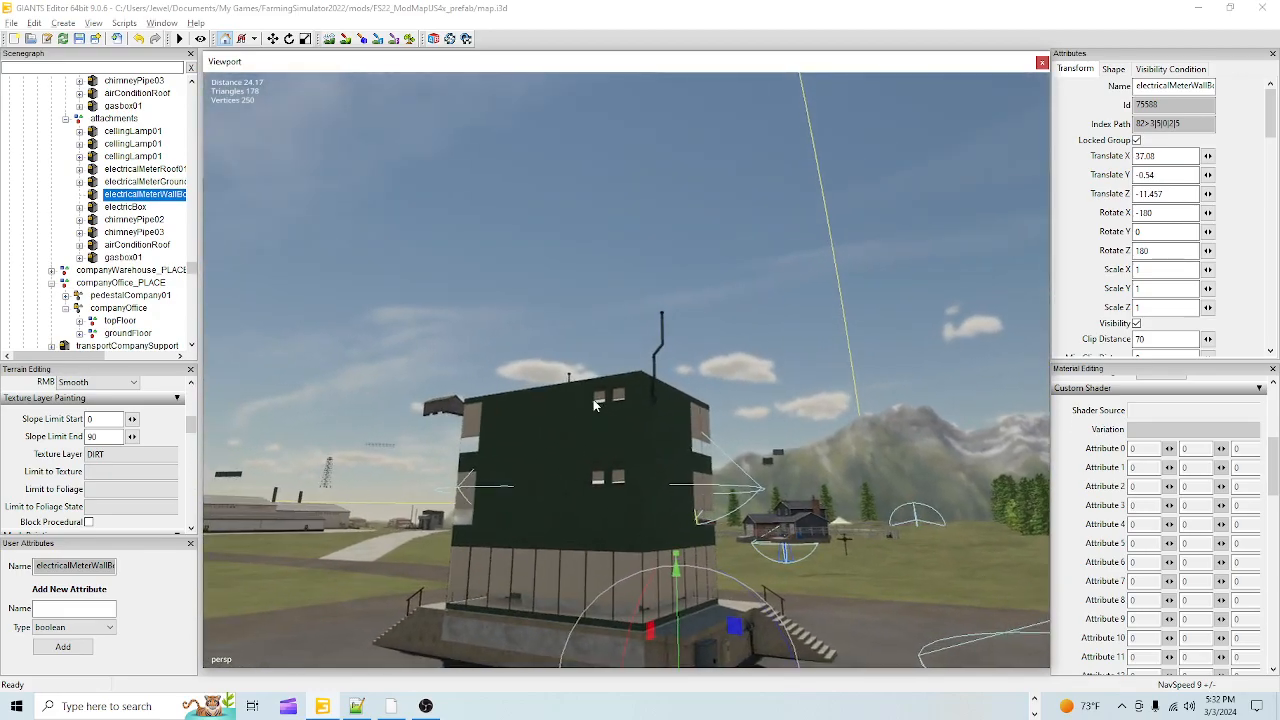
scroll(856, 240, "up", 4)
scroll(856, 240, "up", 4)
left_click_drag(729, 340, 553, 388, "alt")
scroll(553, 388, "up", 3)
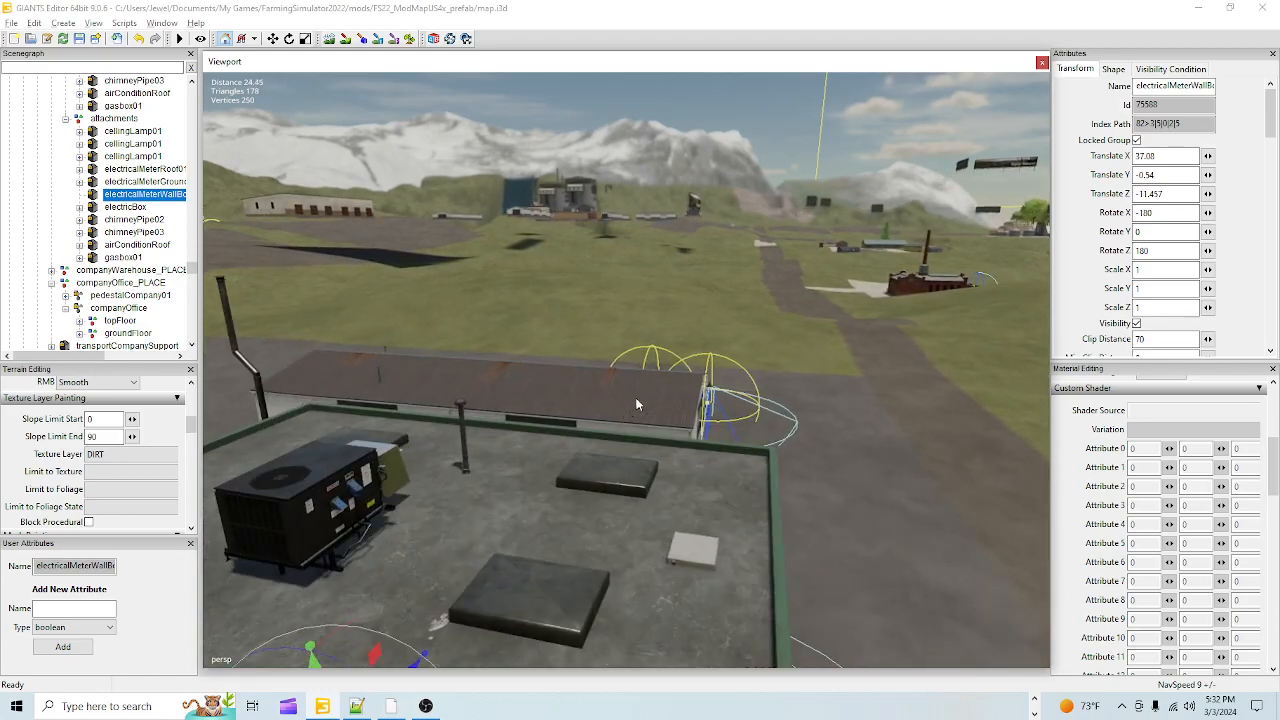
scroll(627, 409, "down", 3)
left_click_drag(672, 458, 600, 559, "alt")
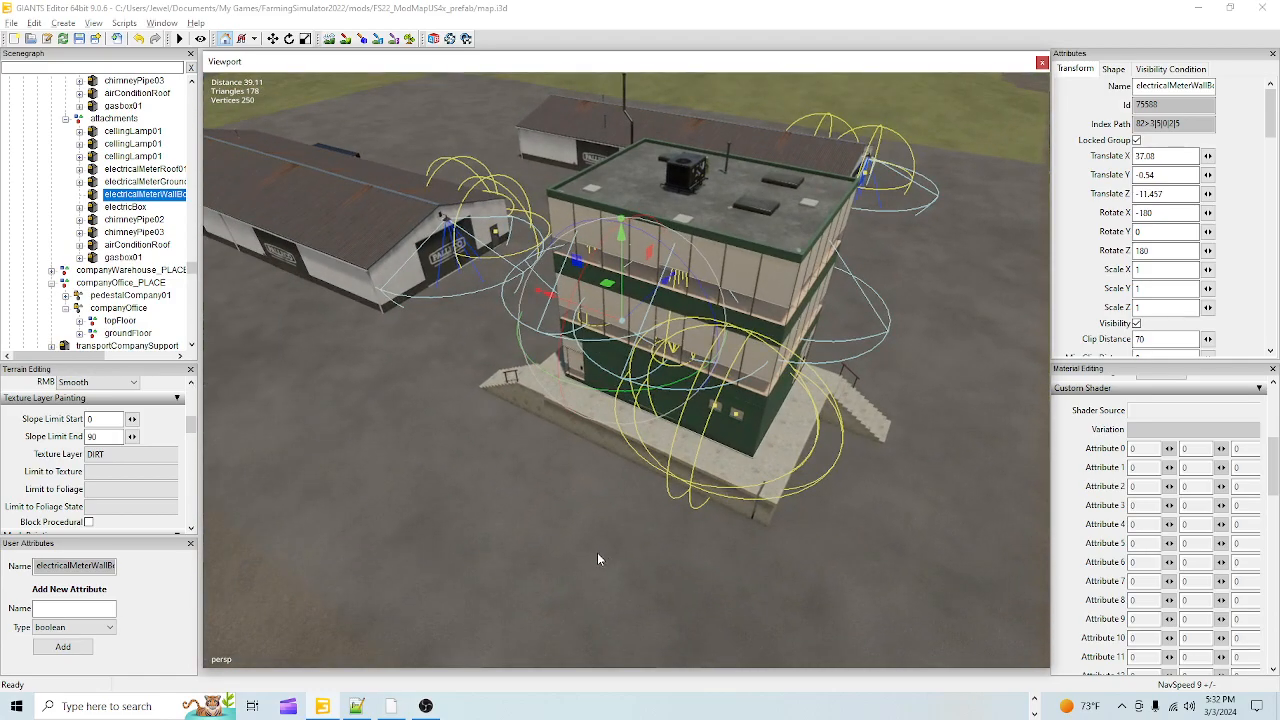
scroll(568, 576, "up", 2)
middle_click_drag(568, 576, 673, 357, "alt")
scroll(690, 408, "up", 2)
left_click_drag(690, 408, 868, 292, "alt")
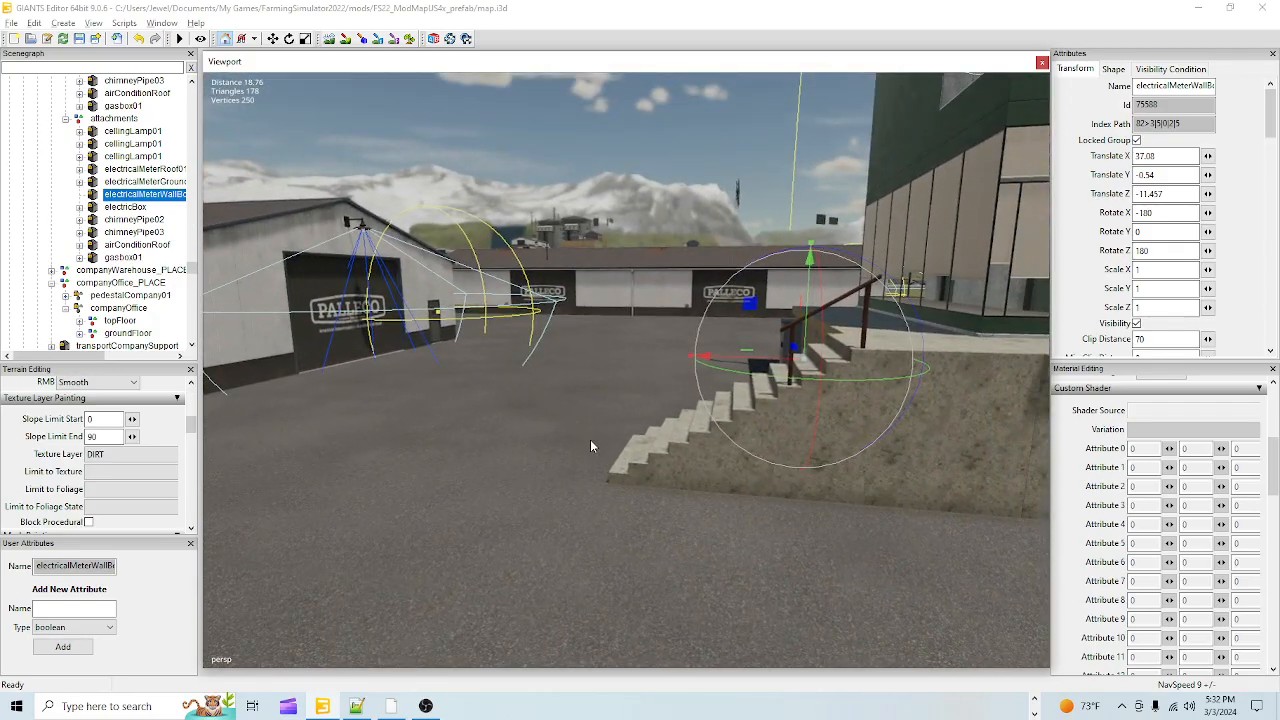
Step: Look over the pallets, pallet jack and open blue container along the side wall of the warehouse
scroll(591, 440, "up", 3)
middle_click_drag(591, 440, 666, 232, "alt")
left_click_drag(666, 238, 539, 242, "alt")
middle_click_drag(539, 242, 622, 400, "alt")
left_click_drag(622, 400, 604, 522, "alt")
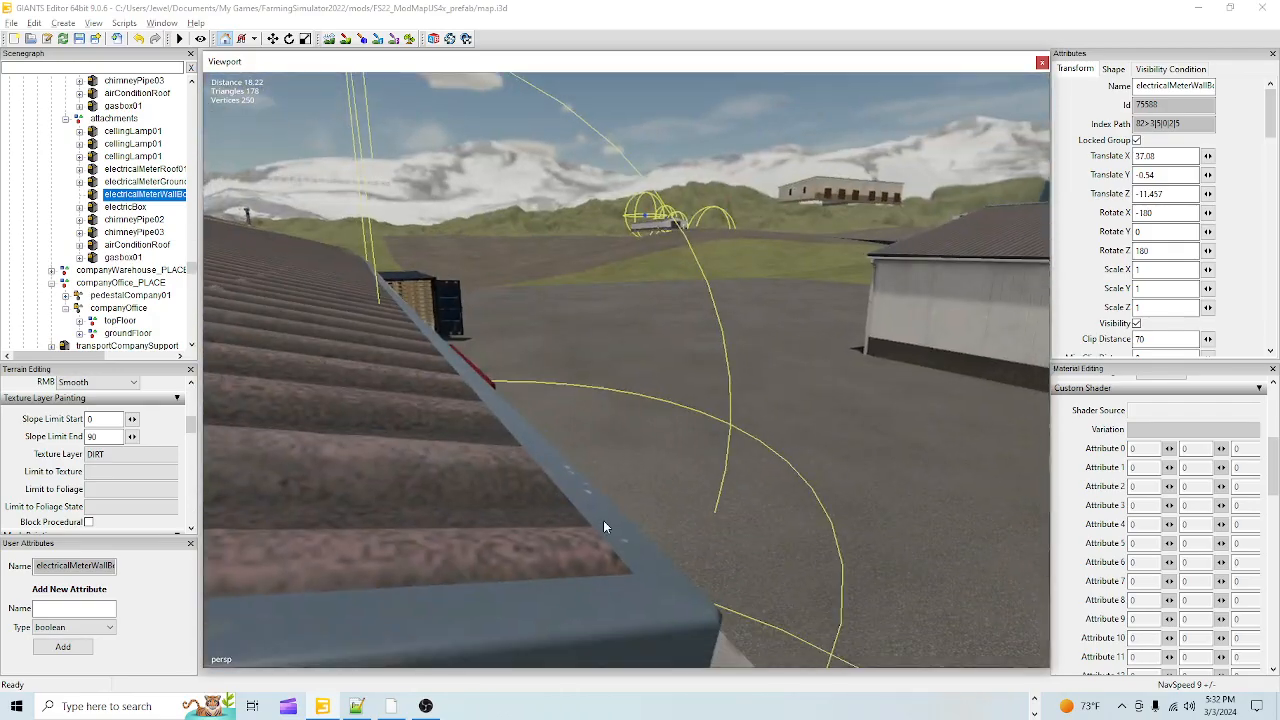
scroll(604, 522, "up", 3)
middle_click_drag(604, 522, 724, 392, "alt")
left_click_drag(724, 392, 626, 380, "alt")
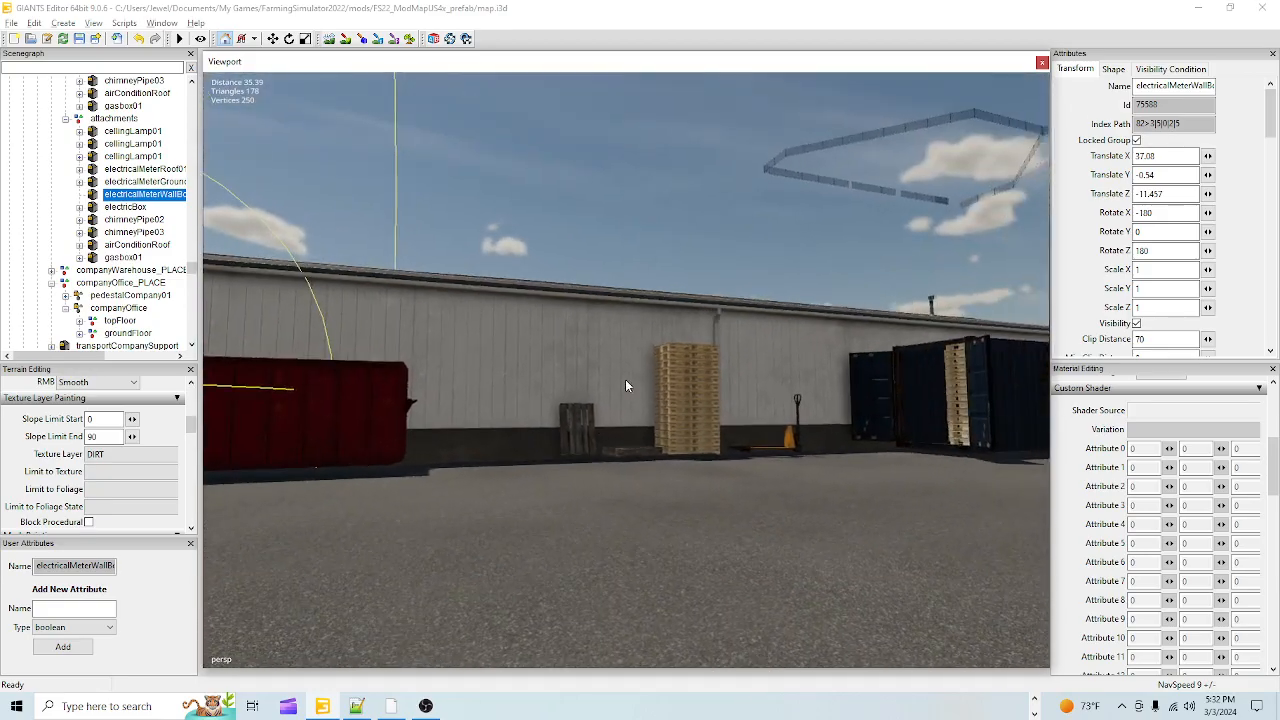
right_click_drag(626, 380, 768, 361, "alt")
scroll(605, 509, "down", 3)
left_click_drag(769, 355, 730, 382, "alt")
scroll(537, 366, "up", 3)
scroll(559, 323, "up", 3)
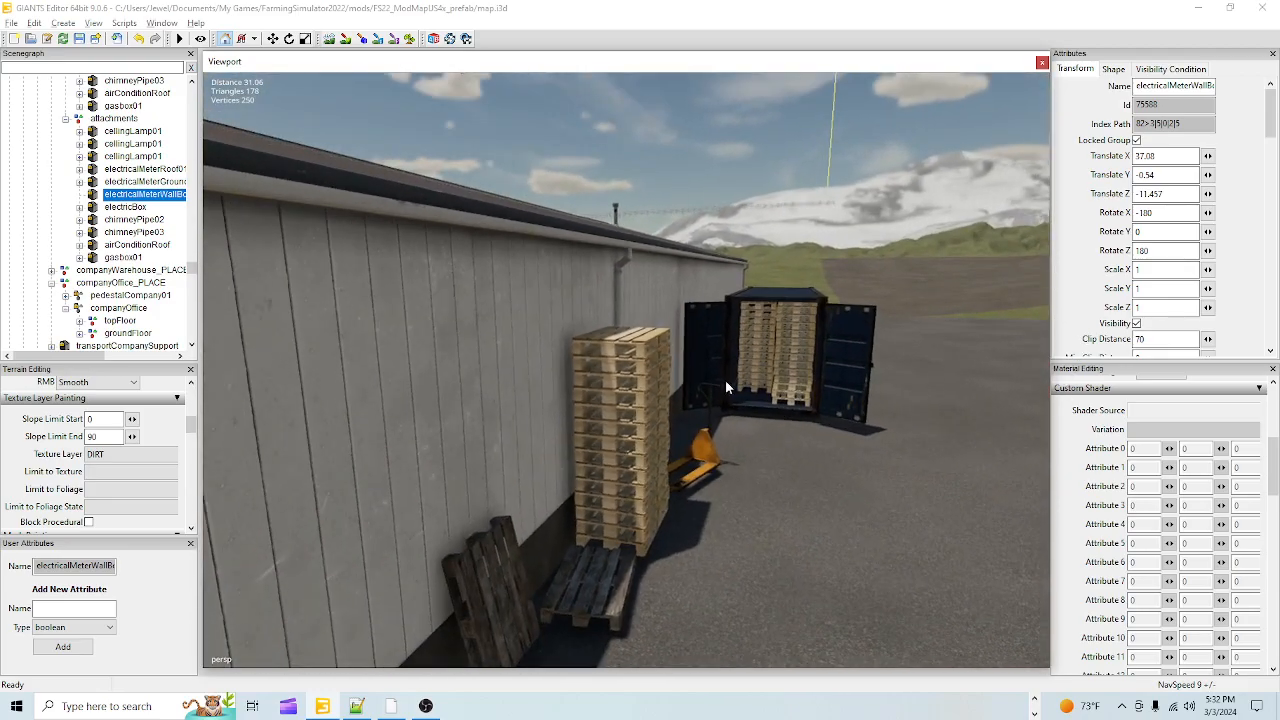
Step: Select the open blue cargo container beside the warehouse, without its pallets, and duplicate it in place
left_click(786, 326)
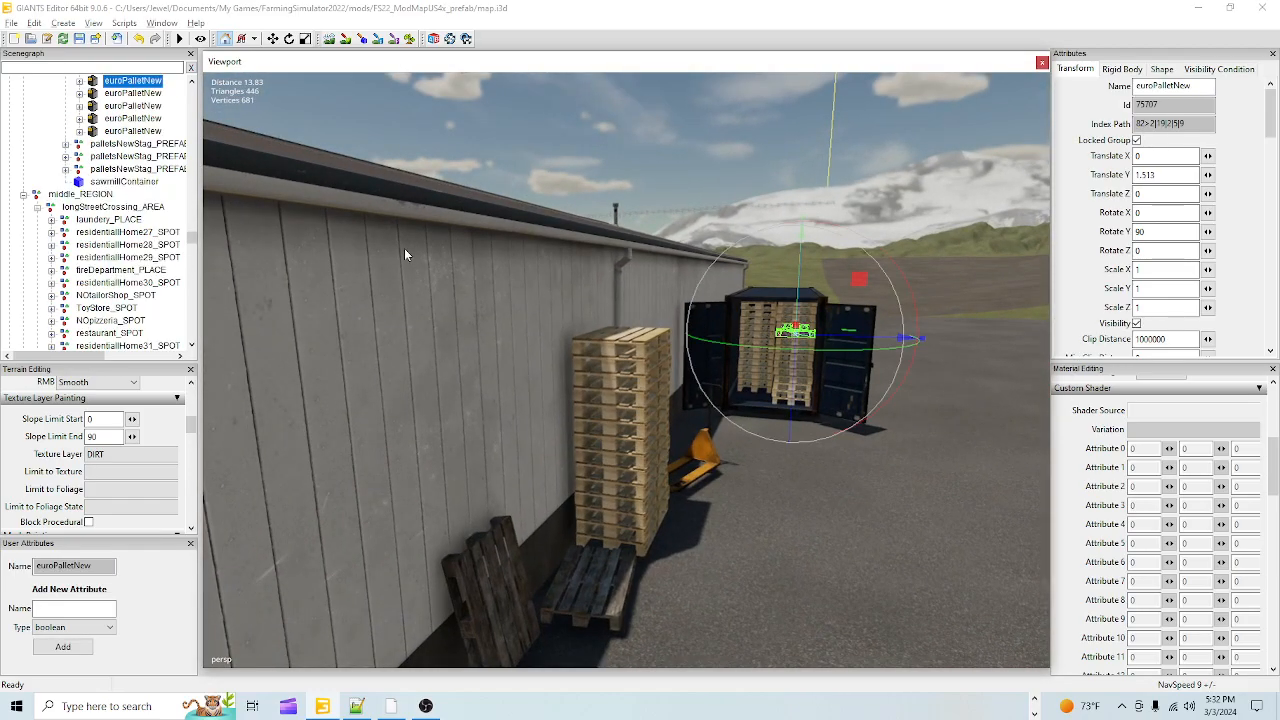
scroll(145, 229, "up", 3)
scroll(145, 229, "up", 2)
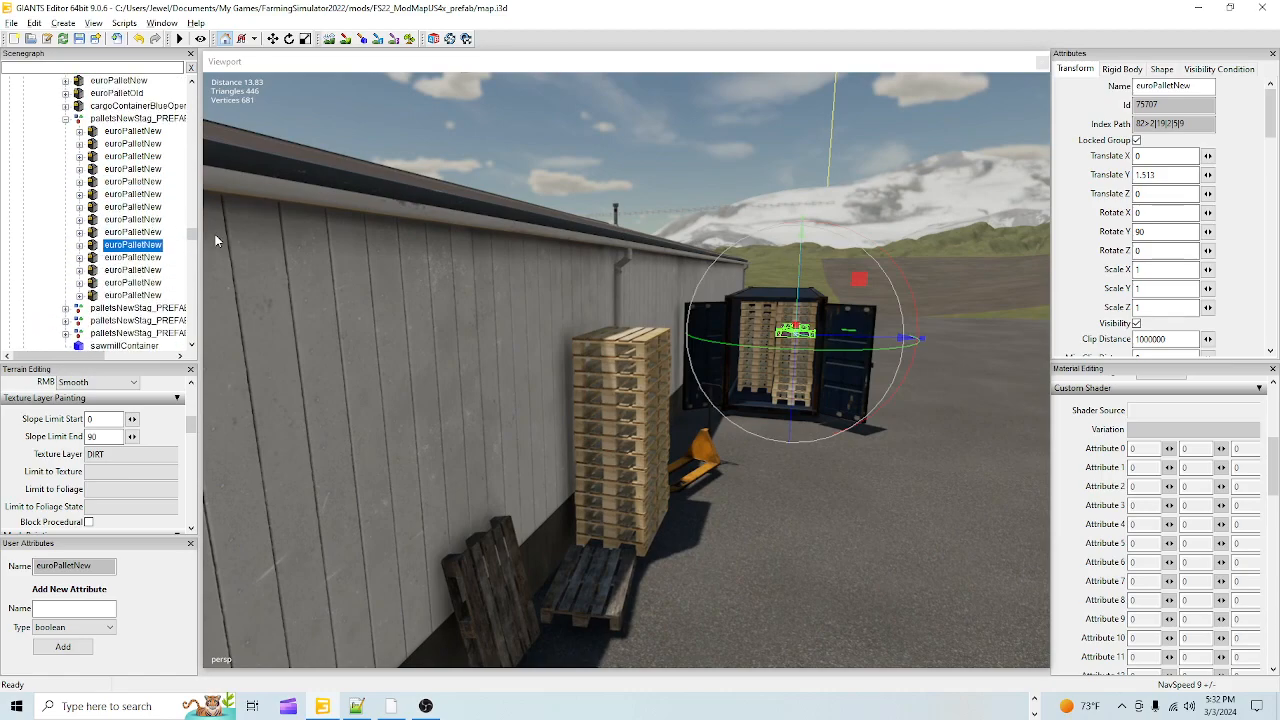
left_click(139, 119)
left_click(143, 106)
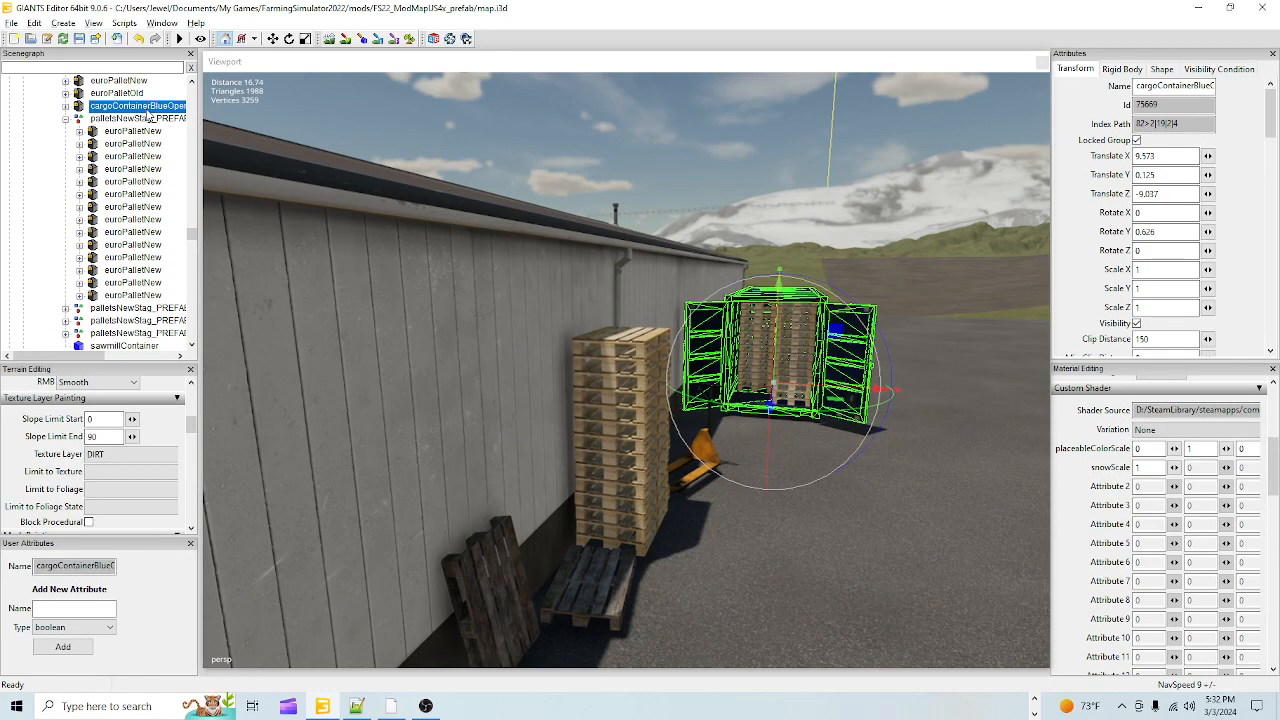
left_click_drag(721, 523, 611, 551, "alt")
scroll(766, 577, "up", 3)
key("f")
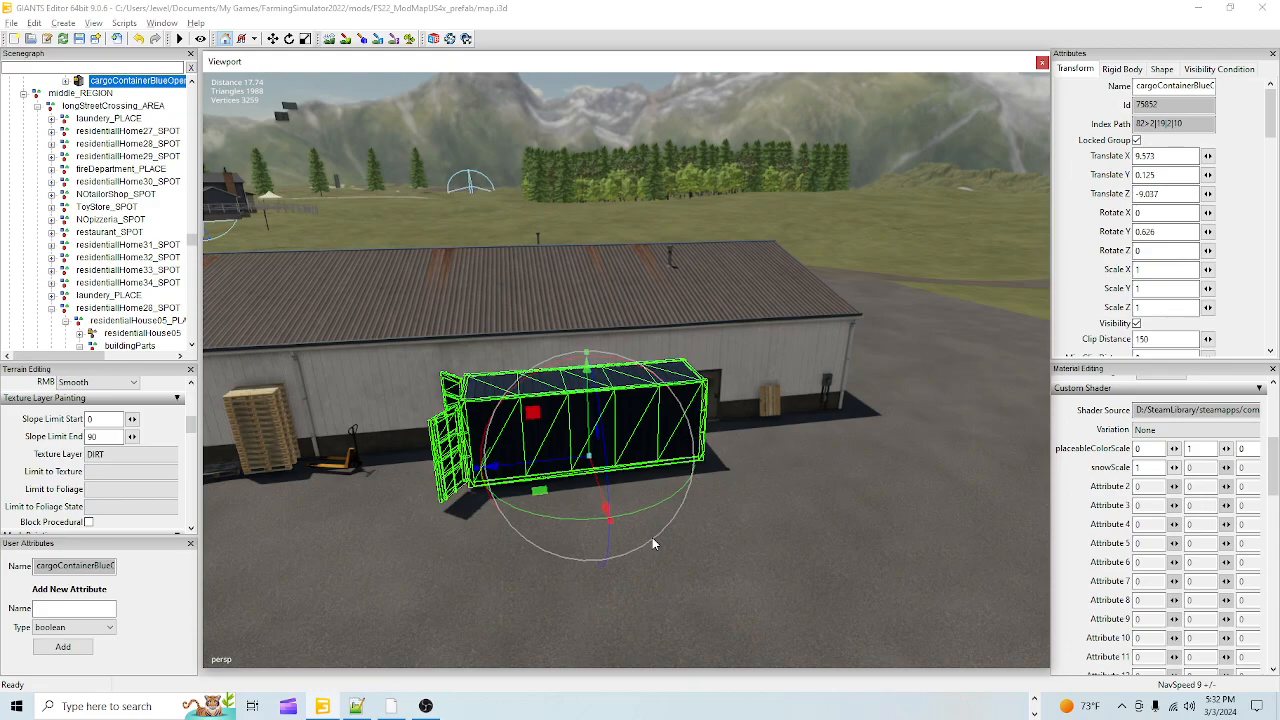
Step: Move the duplicated blue container away from the warehouse wall into the open yard, to Translate X 24.316 and Translate Z -9.198
right_click_drag(682, 573, 663, 366, "alt")
left_click_drag(663, 366, 547, 354, "alt")
right_click_drag(547, 354, 418, 566, "alt")
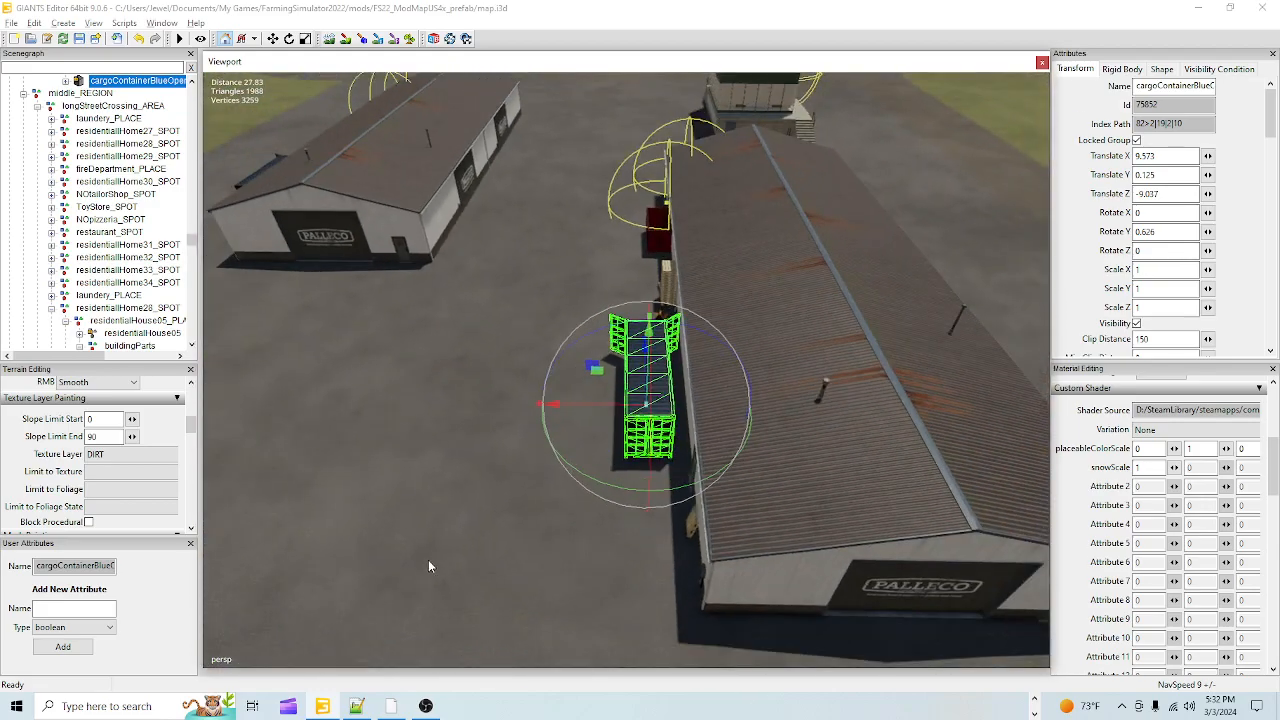
left_click_drag(418, 566, 635, 463, "alt")
right_click_drag(635, 463, 599, 468, "alt")
left_click_drag(513, 455, 369, 477)
Step: Shift the container copy lengthwise in the yard between the warehouses to Translate X 24.27 and Translate Z -13.432
right_click_drag(369, 477, 943, 305, "alt")
left_click_drag(943, 301, 565, 377, "alt")
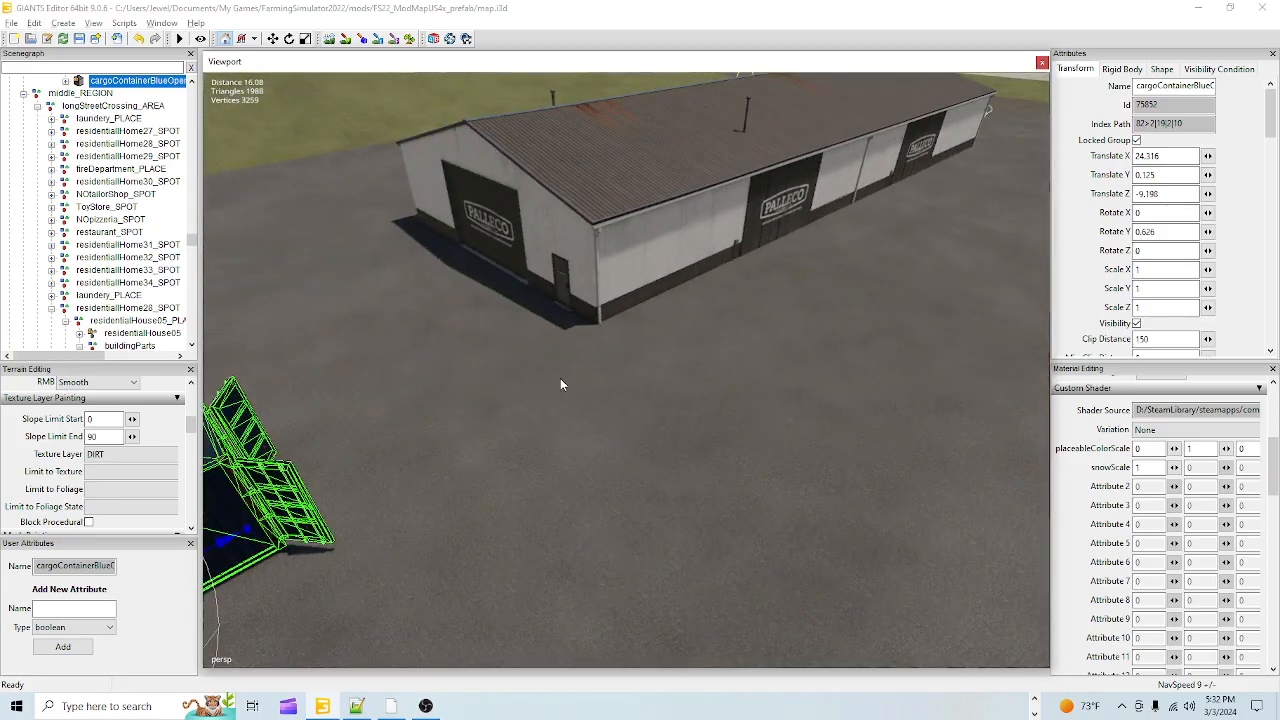
right_click_drag(565, 377, 711, 321, "alt")
left_click_drag(711, 321, 554, 296, "alt")
right_click_drag(554, 296, 599, 275, "alt")
left_click_drag(599, 275, 380, 253, "alt")
right_click_drag(380, 253, 453, 364, "alt")
left_click_drag(453, 364, 431, 429, "alt")
right_click_drag(431, 429, 700, 290, "alt")
left_click_drag(700, 290, 724, 450, "alt")
right_click_drag(724, 450, 634, 546, "alt")
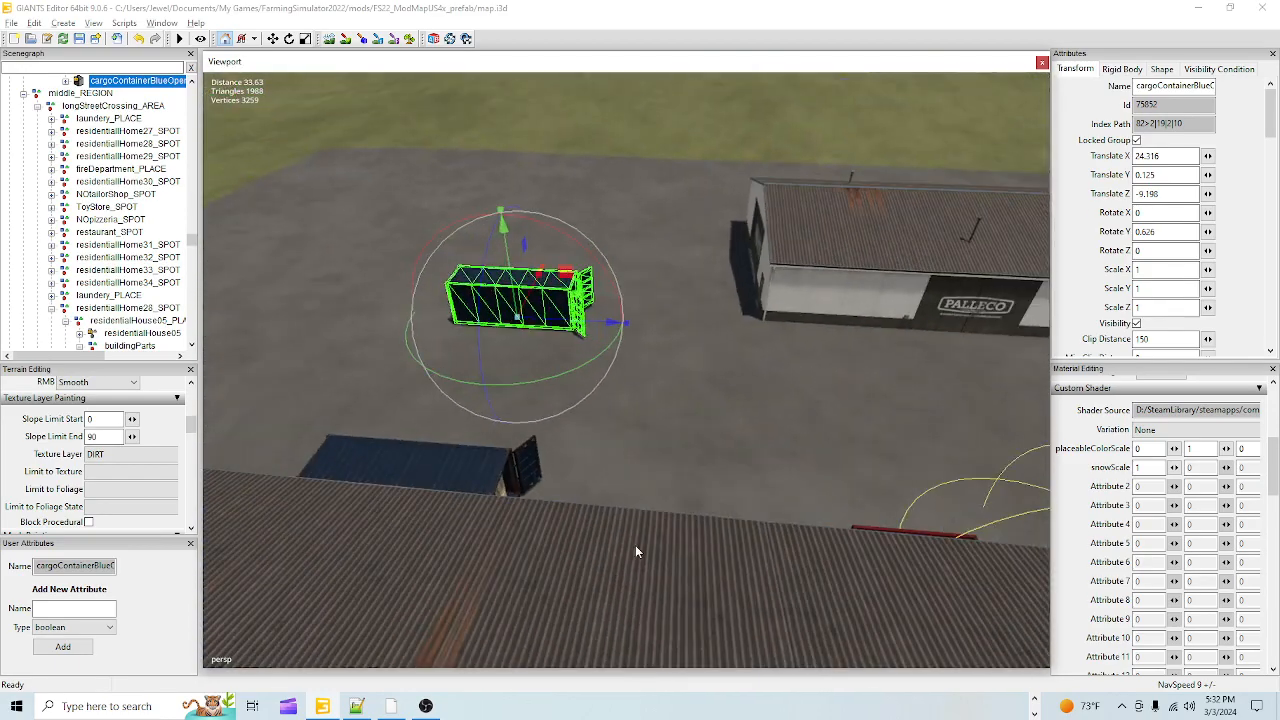
left_click_drag(634, 546, 607, 543, "alt")
left_click_drag(643, 327, 580, 329)
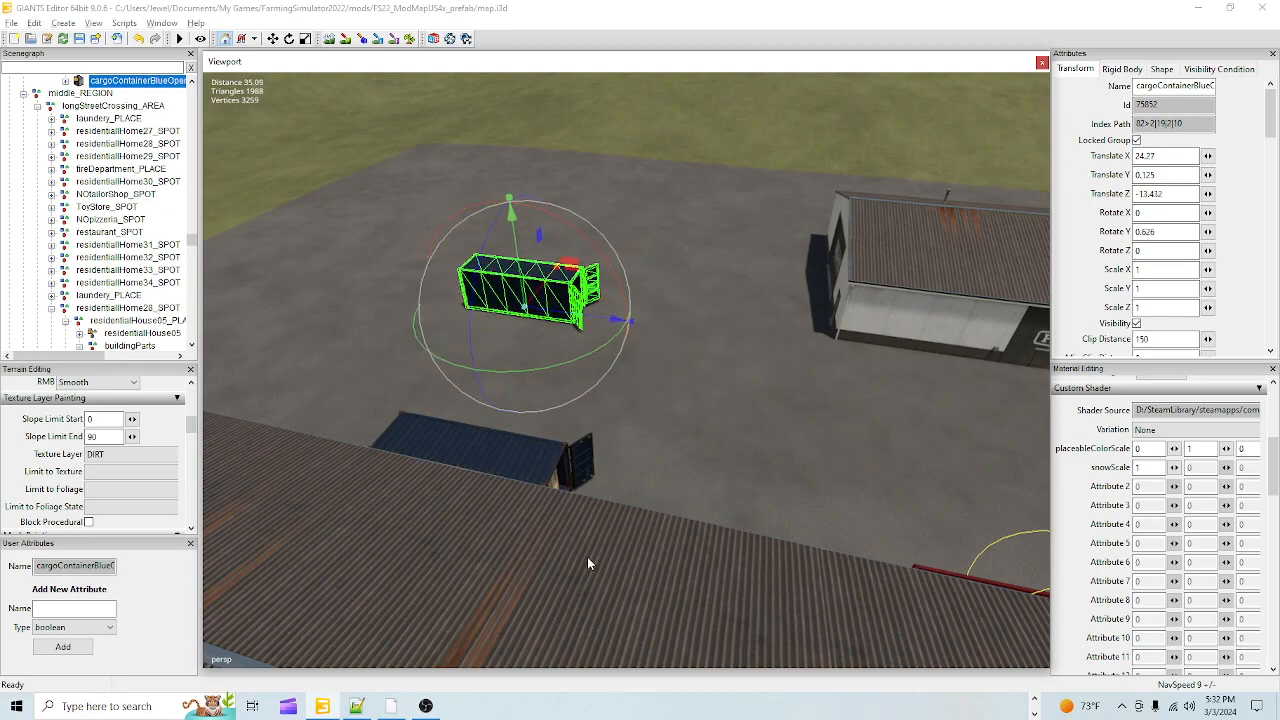
Step: Inspect the open end of the container copy and its spacing from the pallet-filled container beside the warehouse
left_click_drag(586, 566, 649, 514, "alt")
right_click_drag(649, 514, 721, 511, "alt")
left_click_drag(721, 511, 762, 456, "alt")
right_click_drag(762, 456, 789, 382, "alt")
left_click_drag(789, 382, 655, 372, "alt")
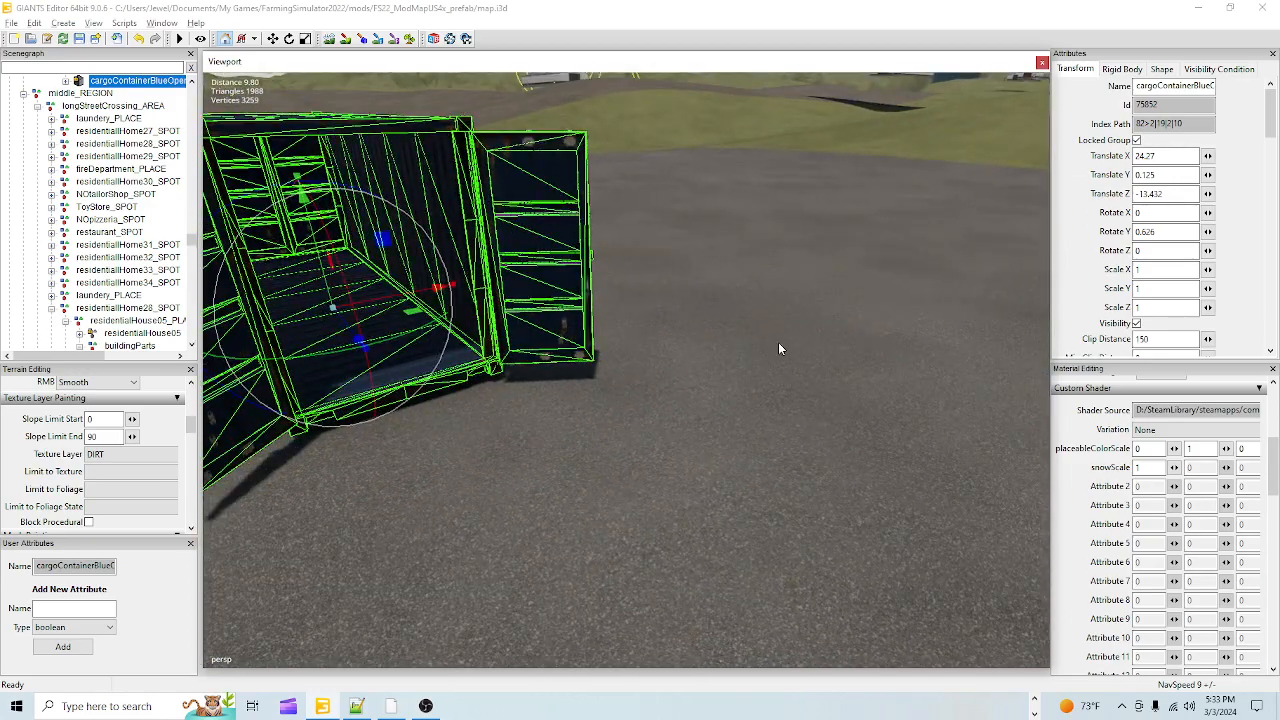
left_click_drag(782, 350, 712, 371, "alt")
right_click_drag(712, 371, 574, 512, "alt")
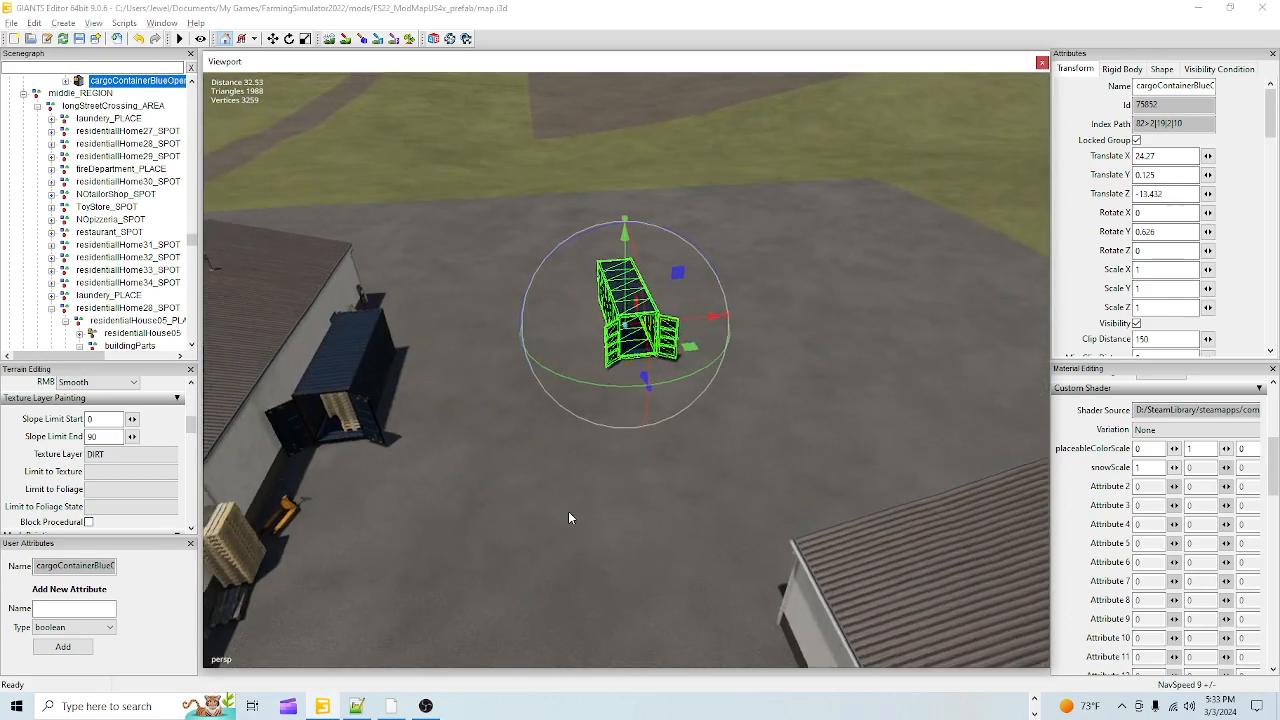
left_click_drag(574, 512, 516, 507, "alt")
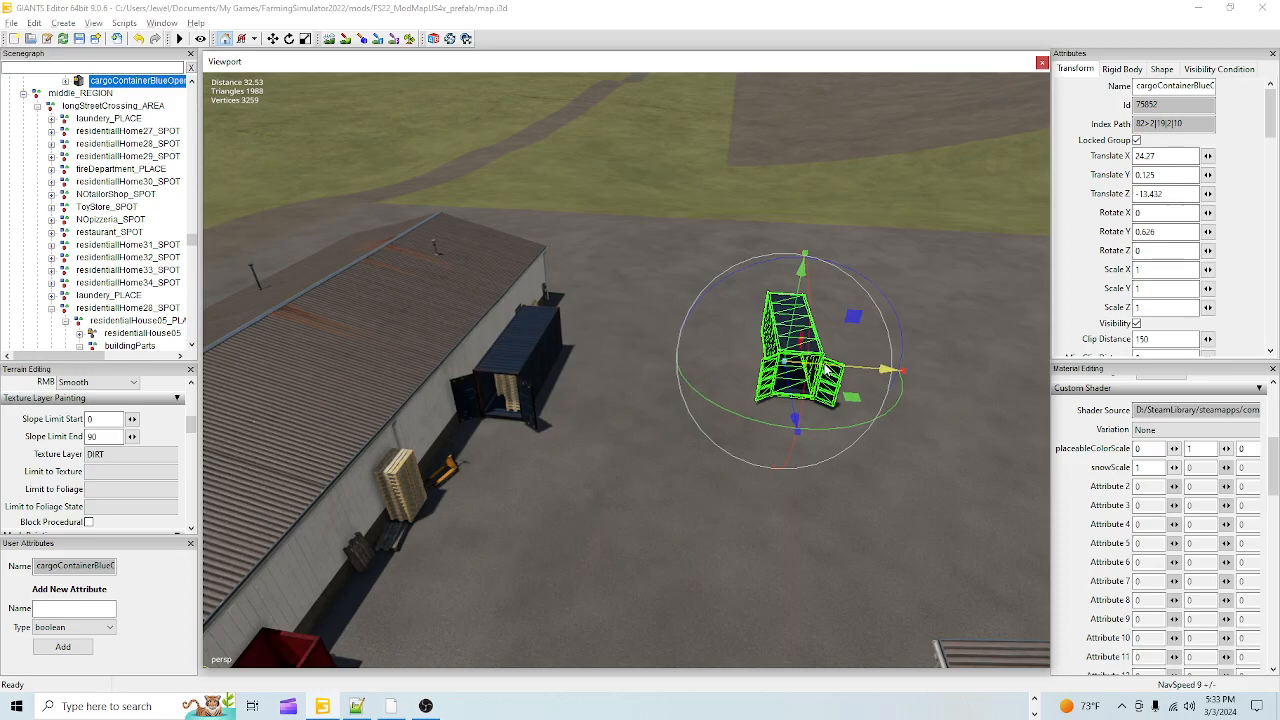
left_click_drag(667, 412, 612, 453, "alt")
scroll(641, 438, "up", 3)
scroll(168, 222, "up", 1)
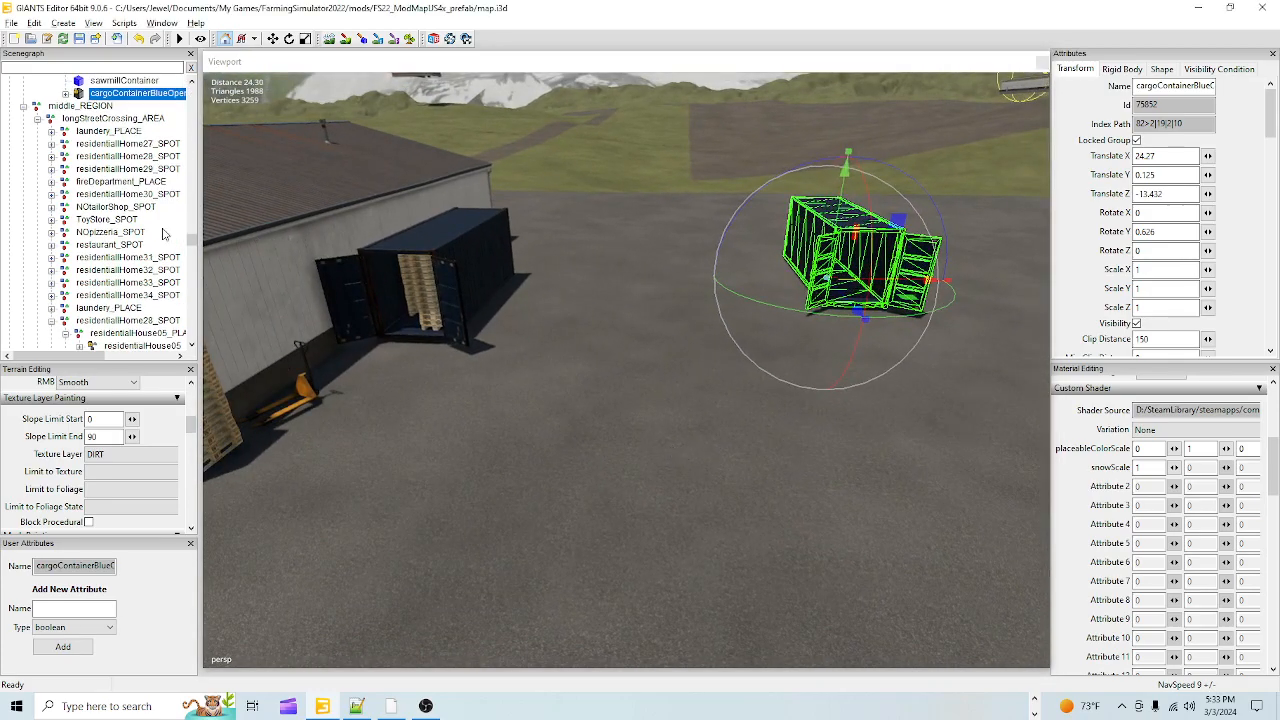
Step: Locate the props group under companyPalleco_PLACE and select it to check which yard objects it covers
left_click(417, 244)
scroll(128, 172, "up", 2)
scroll(130, 170, "up", 2)
left_click(88, 145)
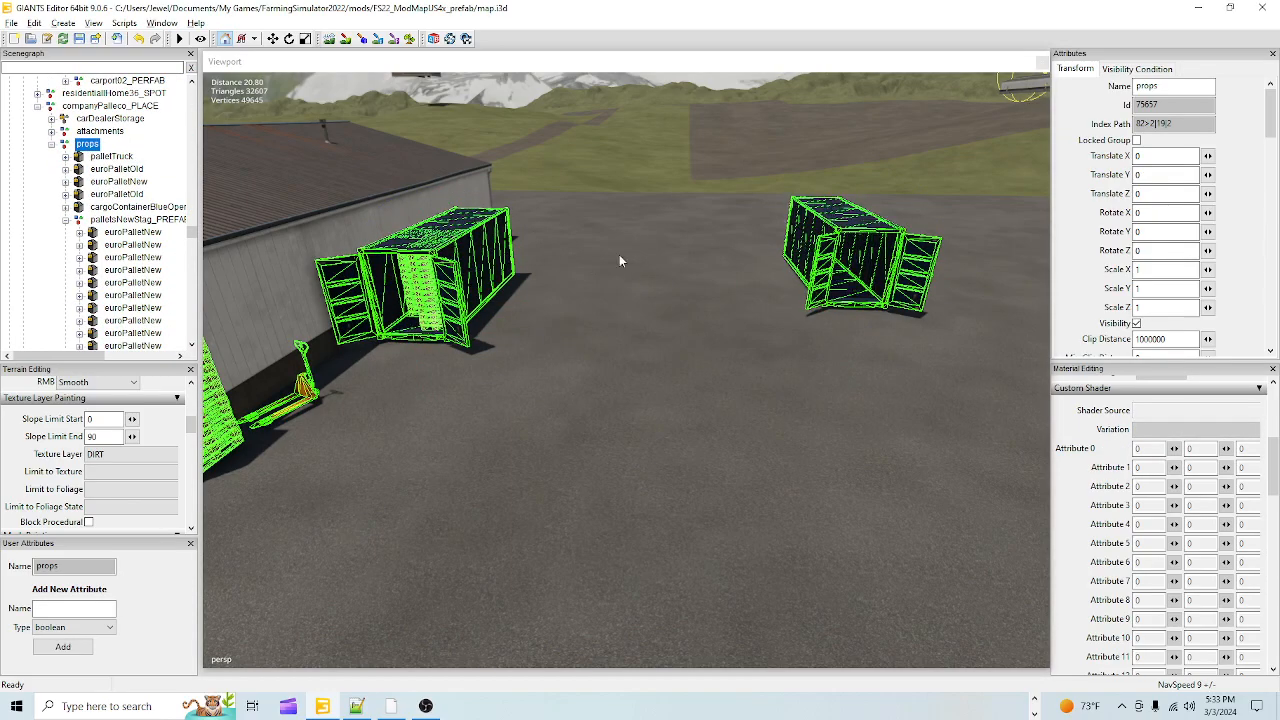
scroll(580, 341, "down", 3)
left_click_drag(580, 341, 571, 347, "alt")
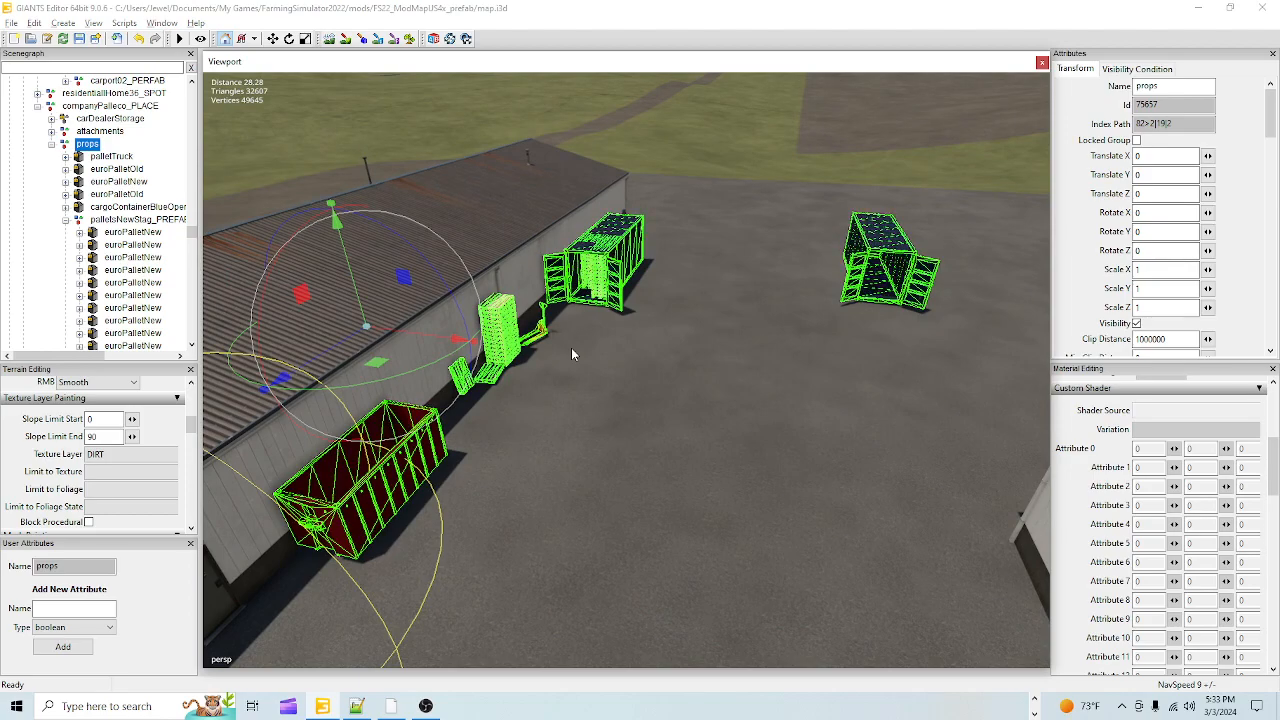
Step: Go through the palletTruck, euro pallet, container and palletsNewStag_PREFAB entries in props to identify the stack inside the original container
left_click(110, 157)
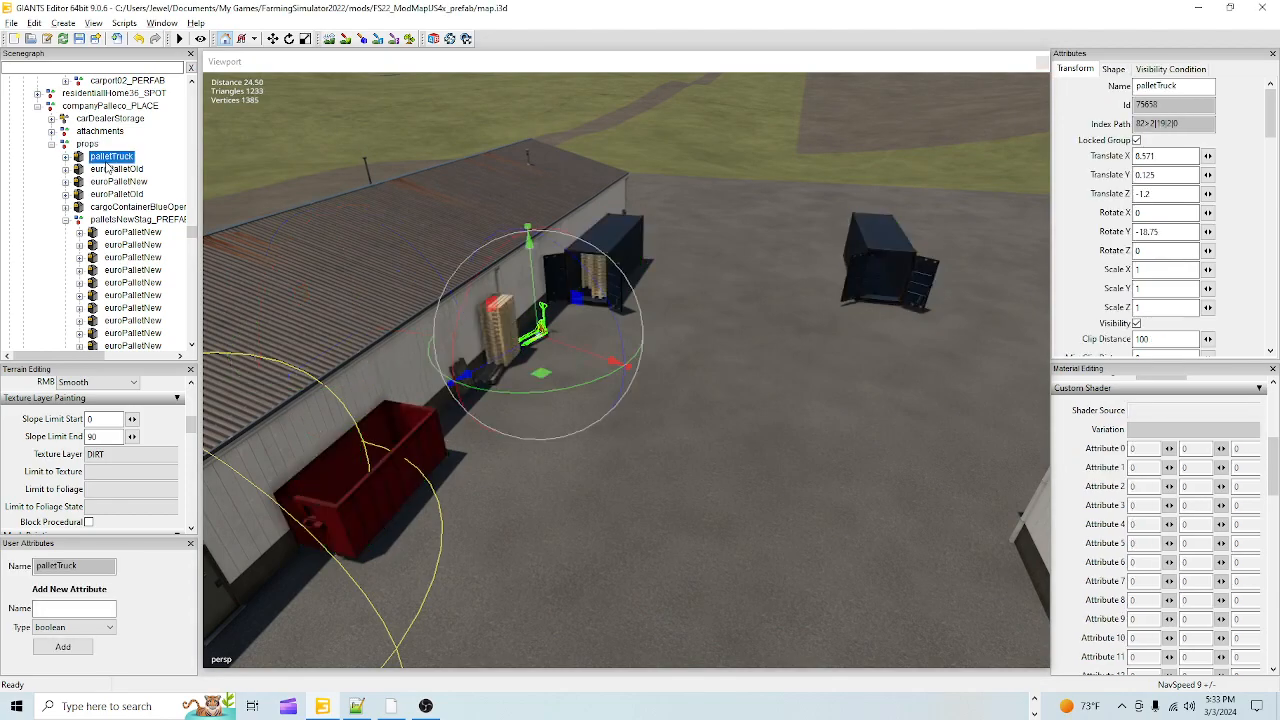
left_click(116, 169)
left_click(118, 207)
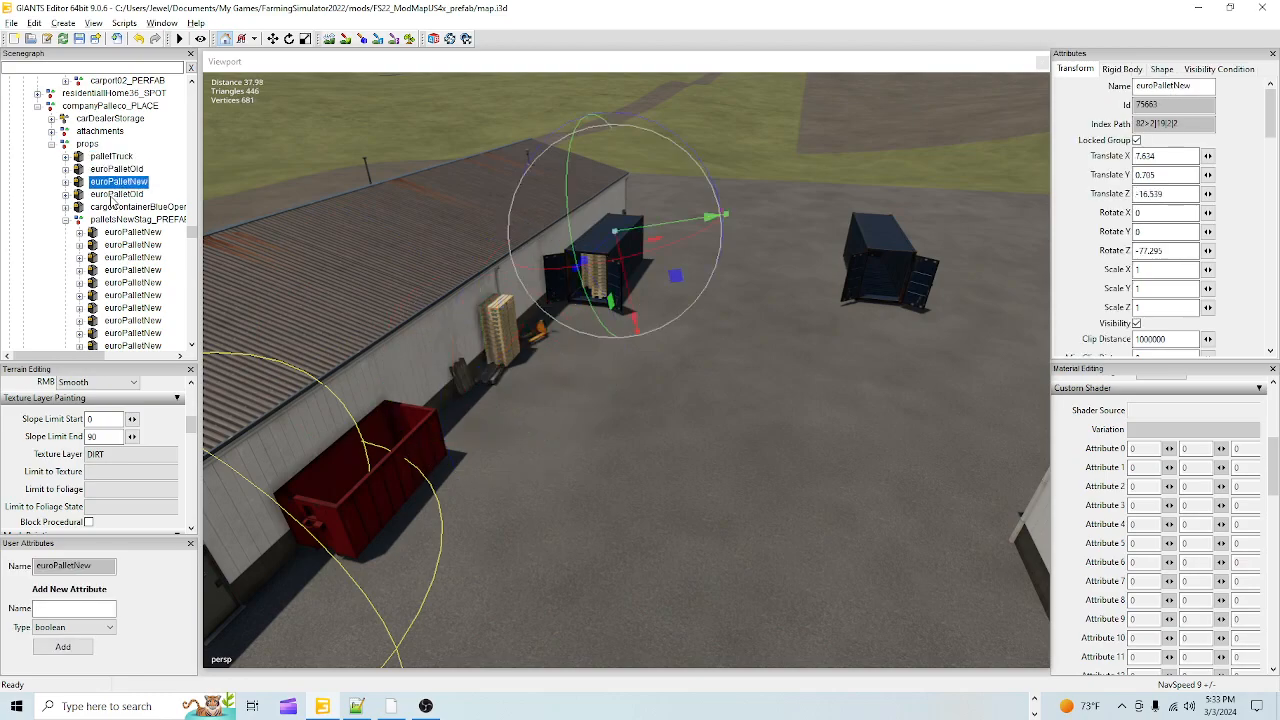
left_click(126, 195)
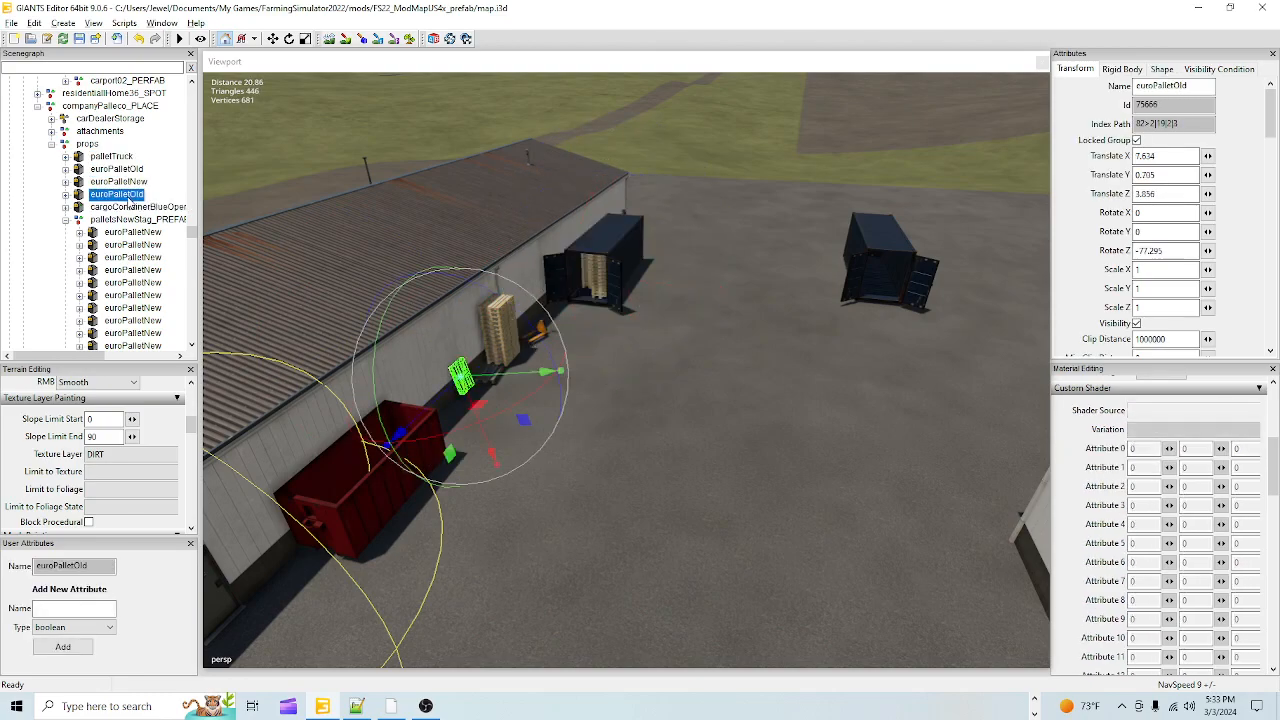
left_click(117, 220)
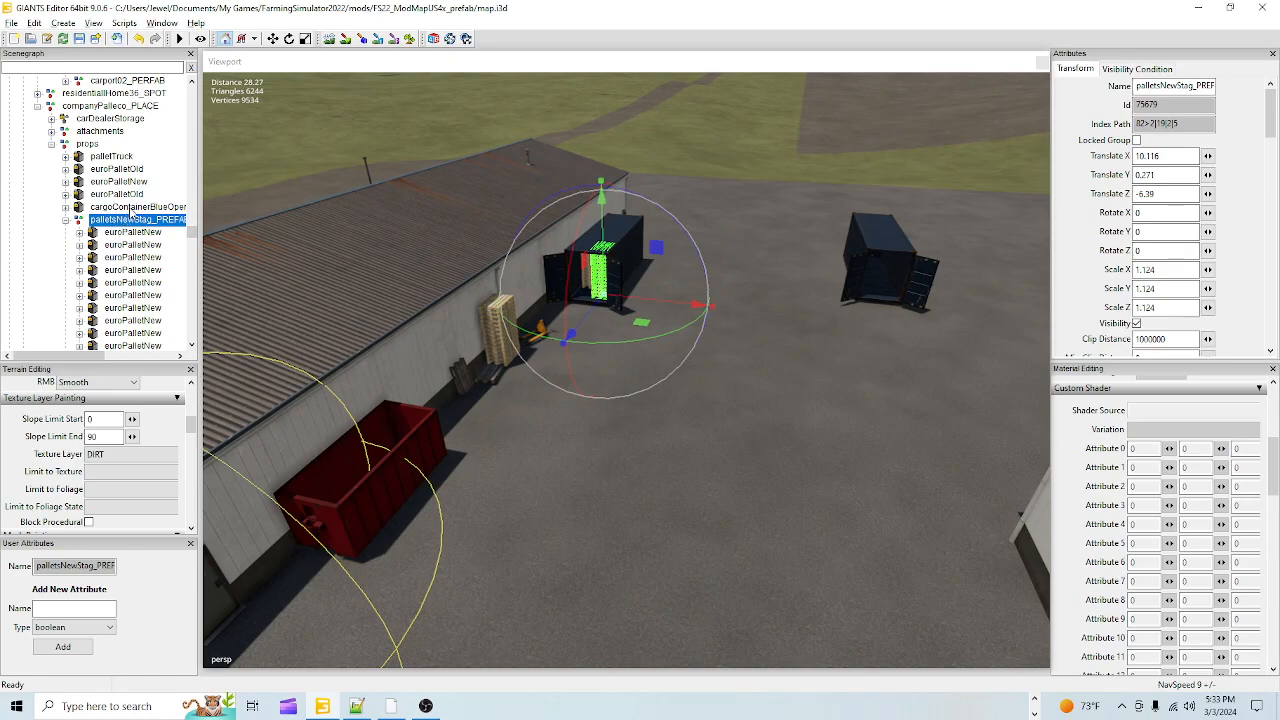
left_click(131, 207)
left_click(124, 220)
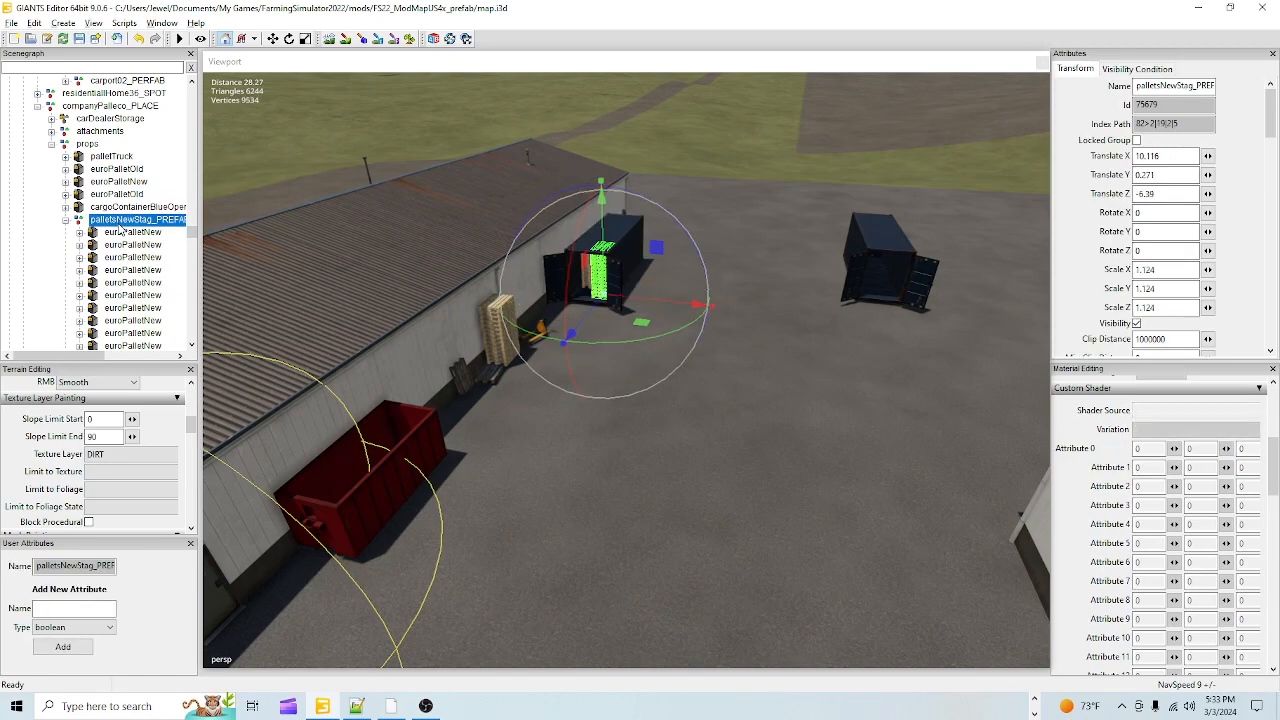
Step: Collapse the first palletsNewStag_PREFAB group, compare the pallet stacks, and duplicate the one inside the container at Translate X 10.116
left_click(70, 226)
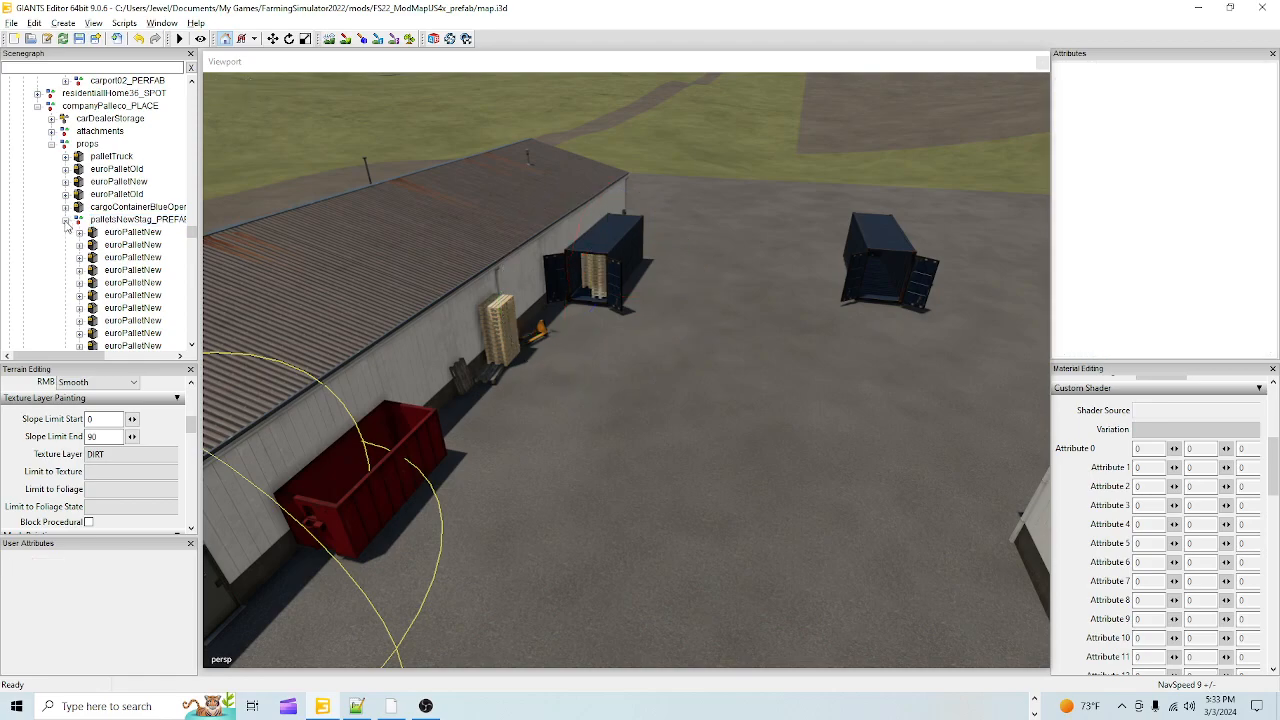
left_click(66, 220)
left_click(107, 233)
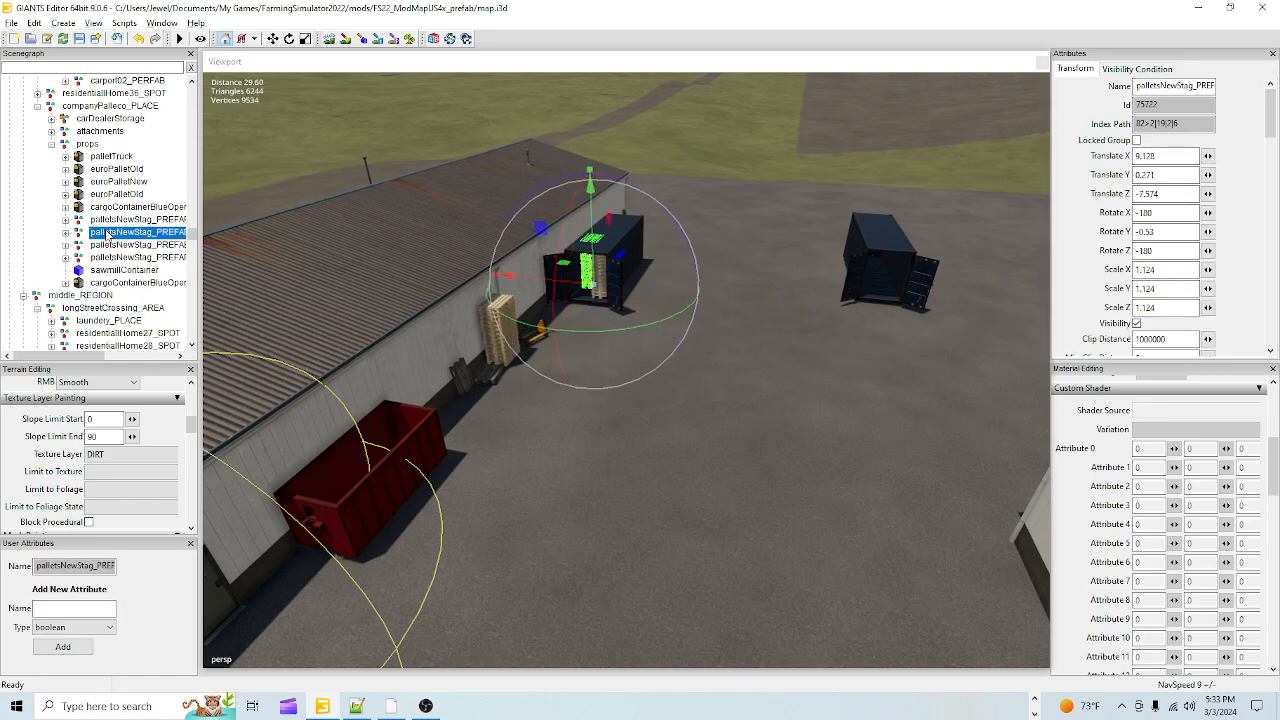
left_click(104, 247)
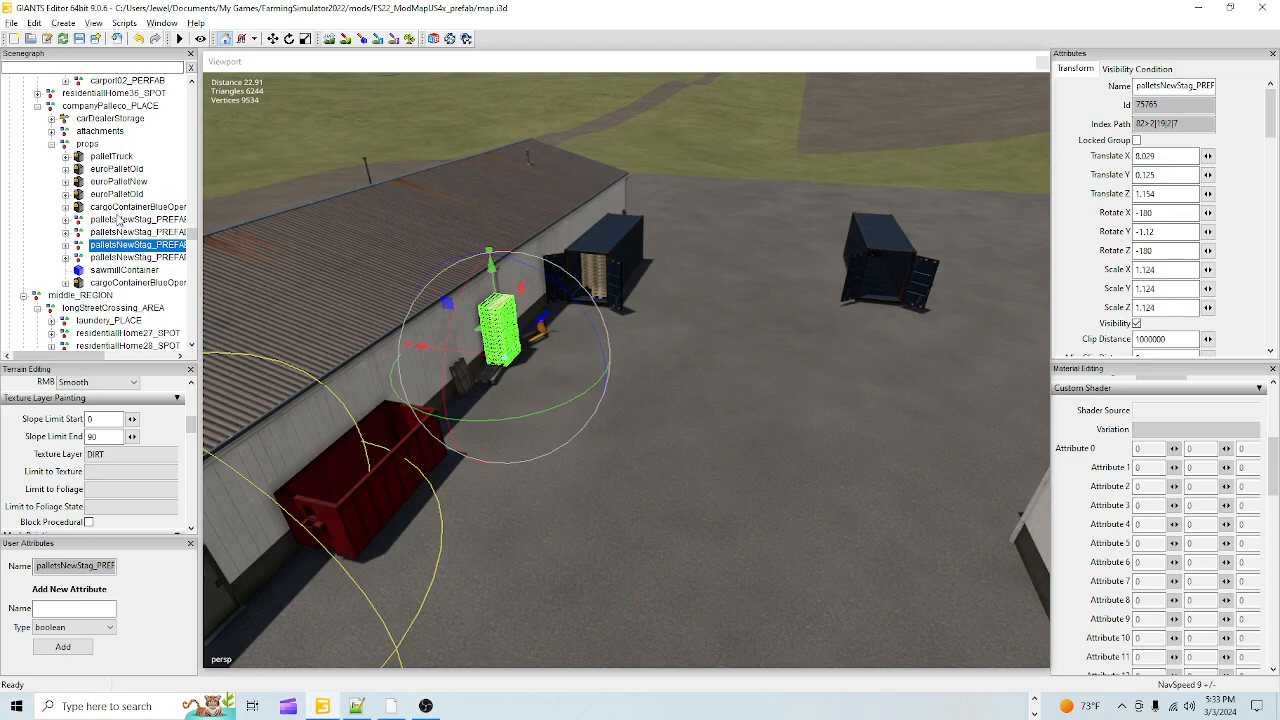
left_click(117, 220)
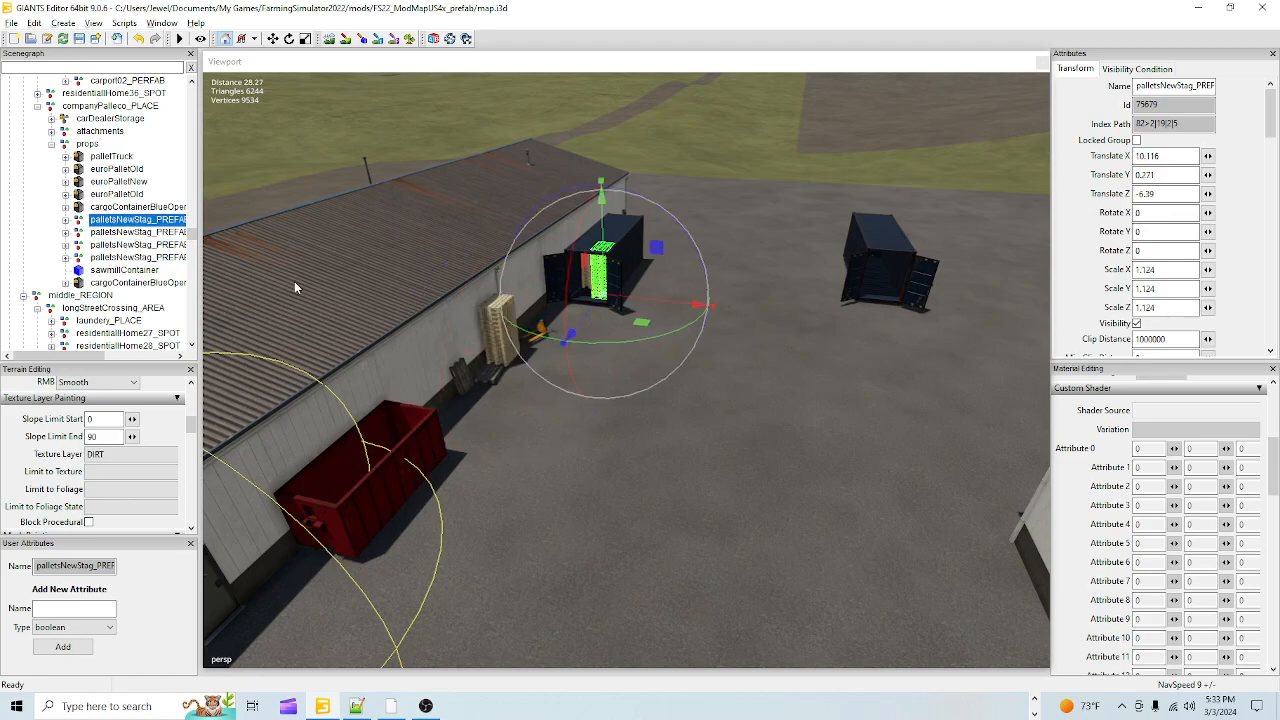
key("ctrl+d")
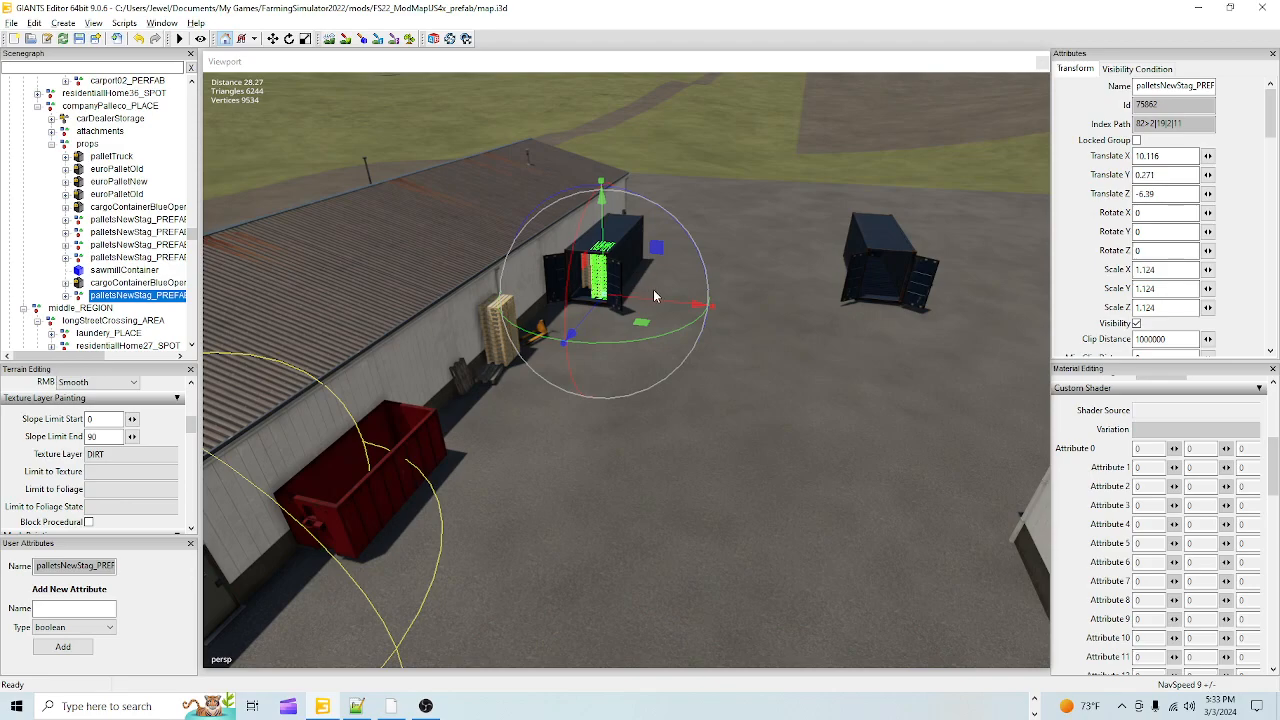
Step: Move the pallet stack copy across the yard in front of the moved container, to Translate X 24.46
left_click_drag(651, 302, 926, 370)
left_click_drag(740, 414, 793, 401, "alt")
middle_click_drag(793, 401, 736, 444, "alt")
right_click_drag(736, 444, 685, 321, "alt")
left_click_drag(689, 321, 724, 366, "alt")
right_click_drag(724, 366, 821, 256, "alt")
left_click_drag(821, 256, 666, 261, "alt")
key("f")
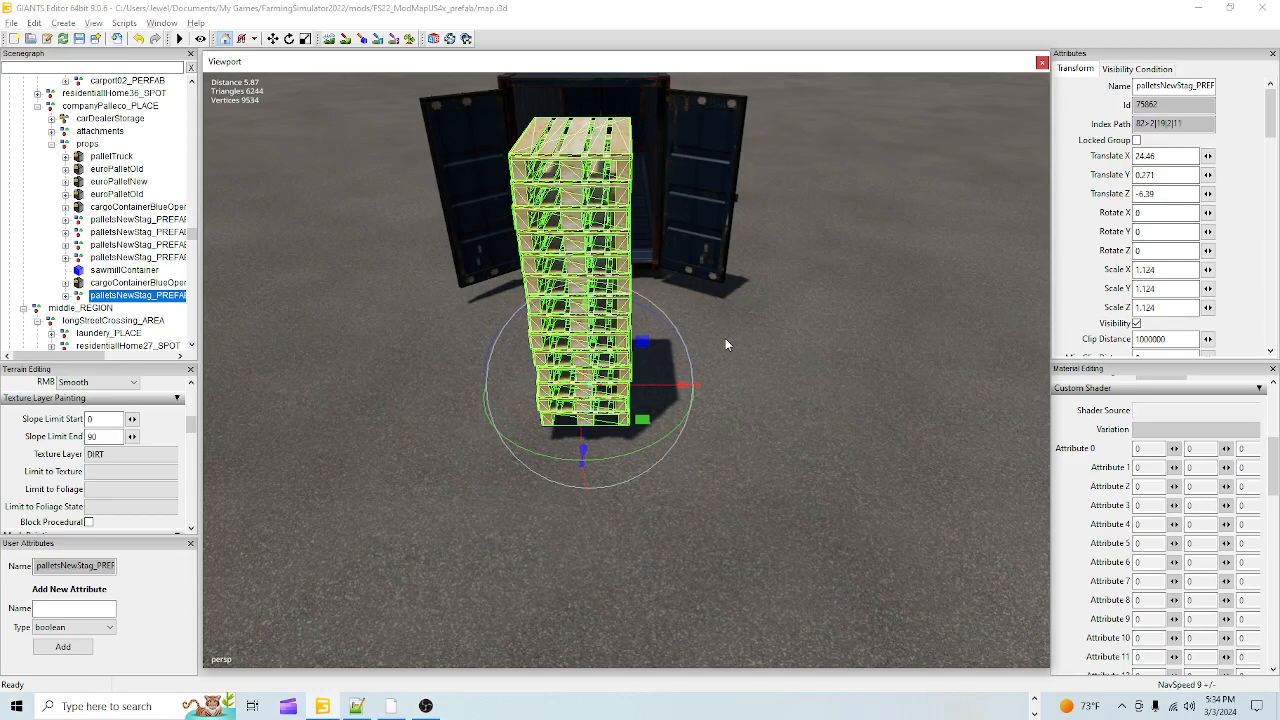
right_click_drag(720, 341, 629, 423, "alt")
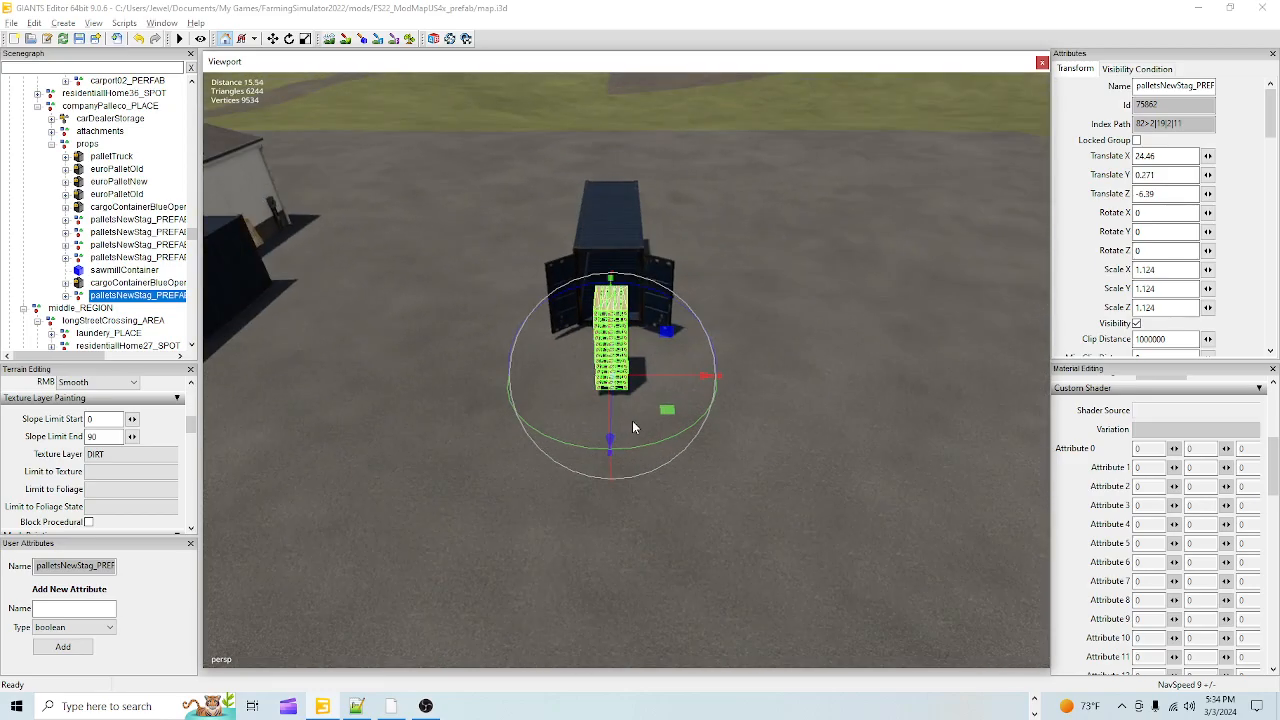
left_click_drag(663, 423, 463, 410, "alt")
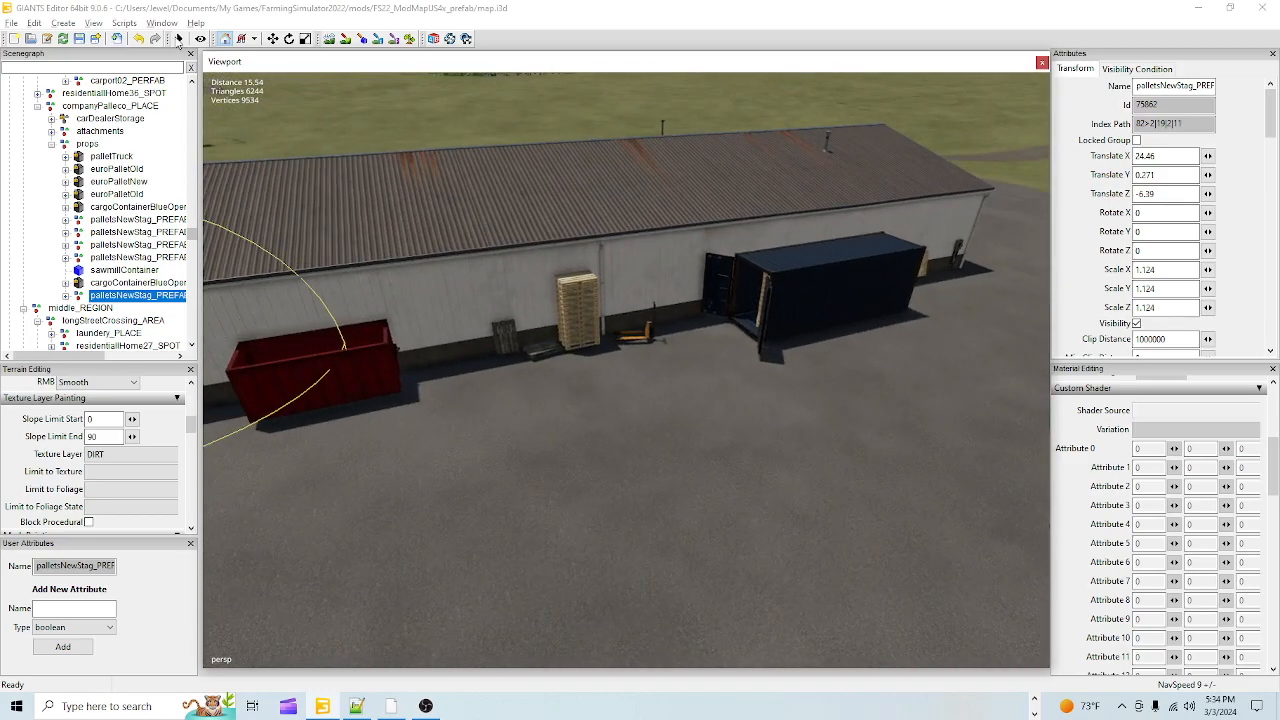
Step: Undo the pallet stack duplication and both moves of the container copy, and check the container beside the warehouse
left_click(140, 38)
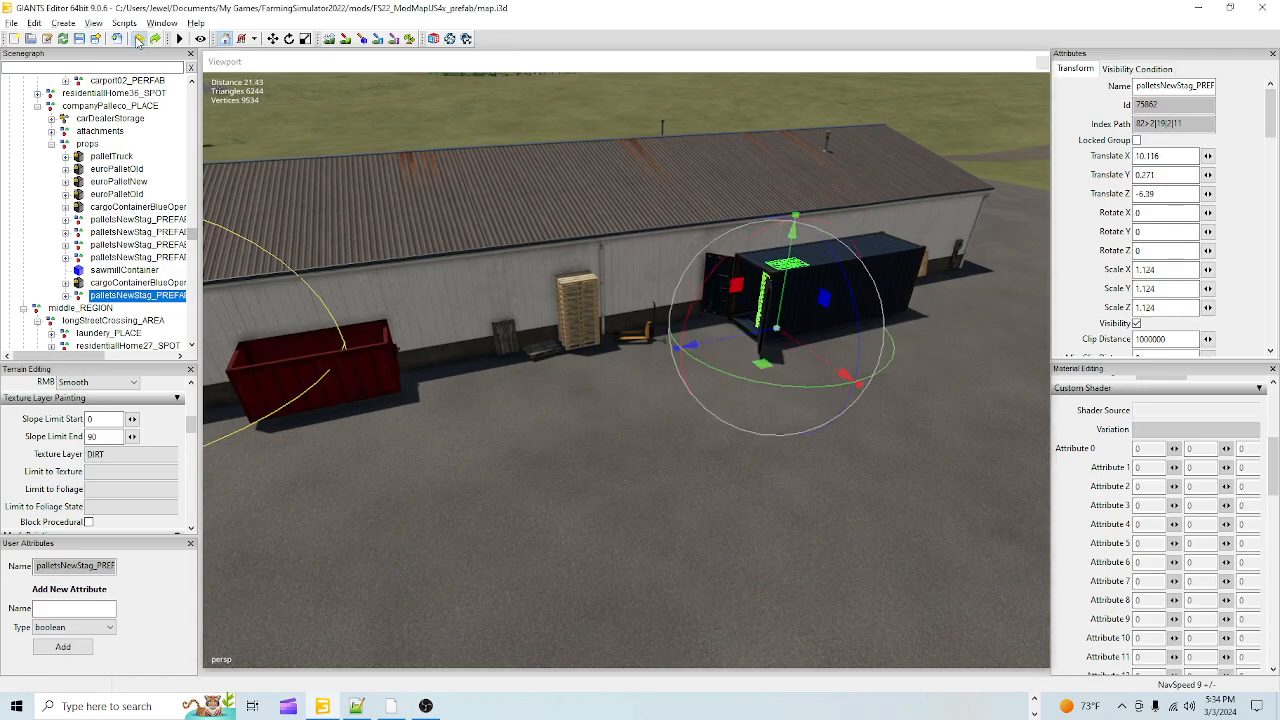
left_click(140, 38)
left_click(140, 38)
left_click(139, 39)
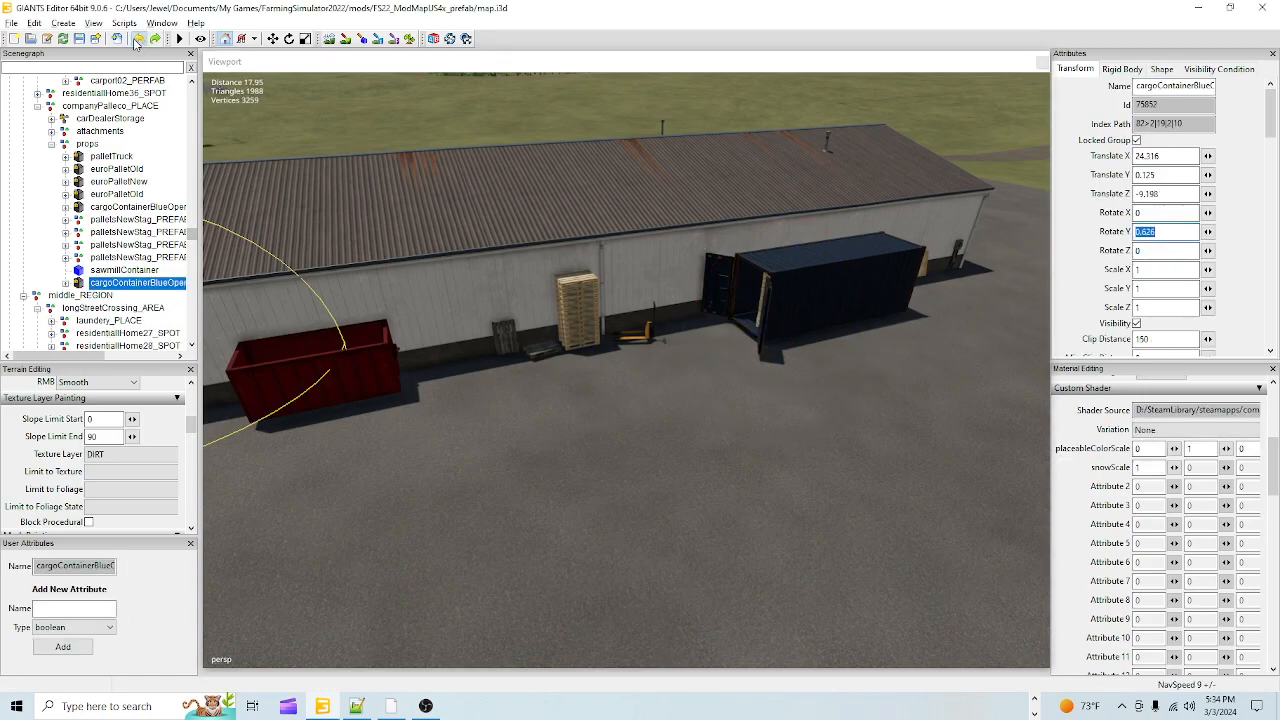
left_click_drag(333, 309, 608, 343, "alt")
scroll(672, 343, "down", 4)
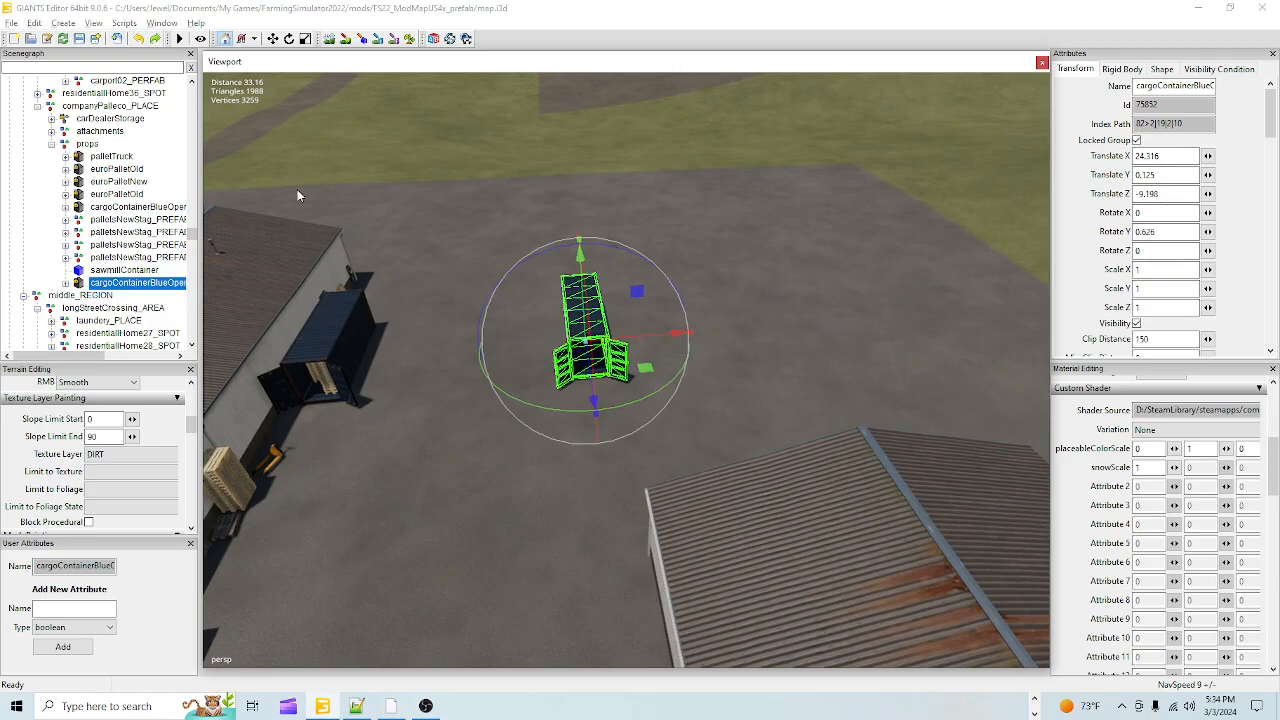
left_click(140, 39)
left_click_drag(345, 335, 697, 366, "alt")
scroll(580, 302, "up", 3)
scroll(697, 366, "up", 3)
left_click_drag(594, 341, 702, 338, "alt")
scroll(483, 263, "up", 2)
scroll(680, 365, "down", 3)
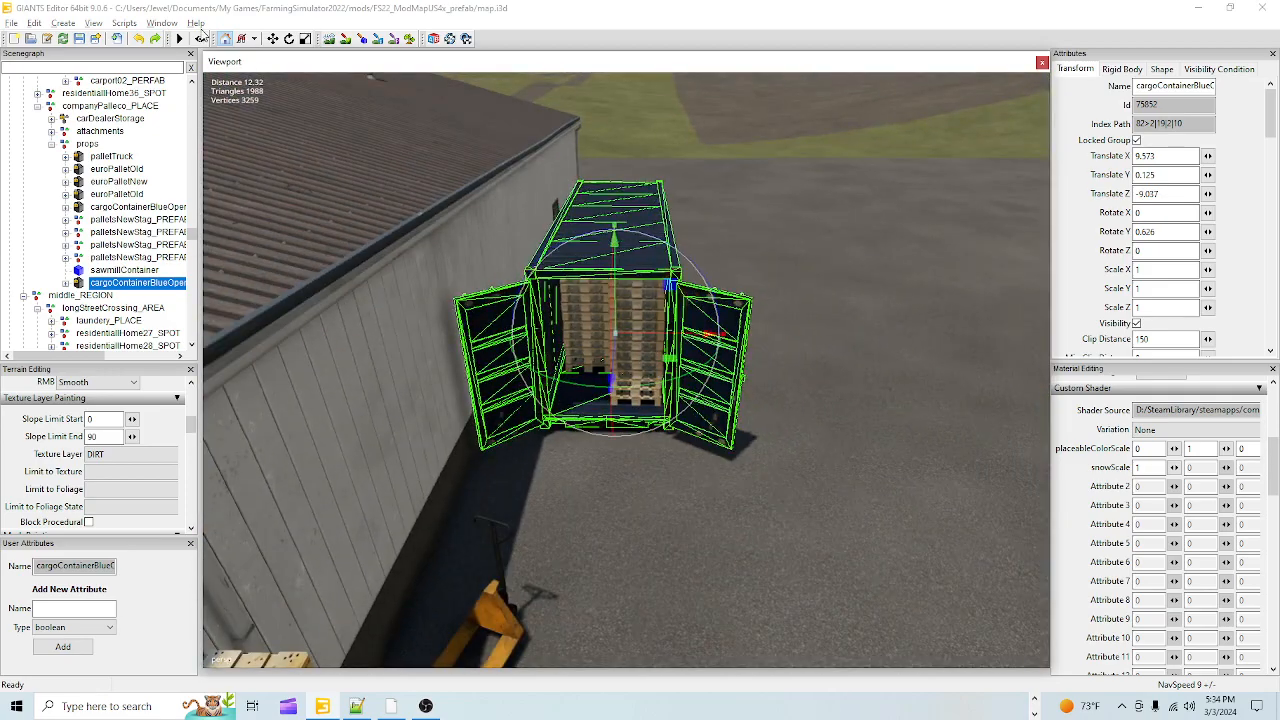
Step: Create a new transform group and name it palletscontainerwithpallets
left_click(63, 22)
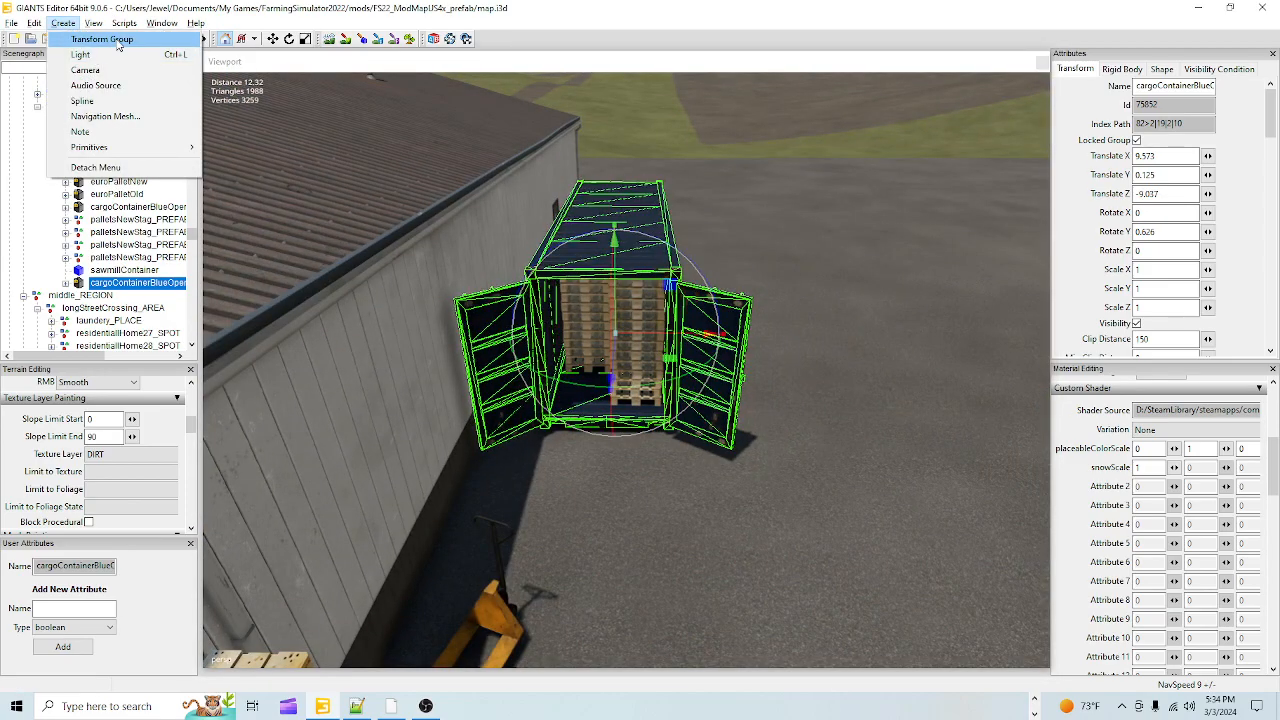
left_click(90, 37)
double_click(1196, 85)
type("pa")
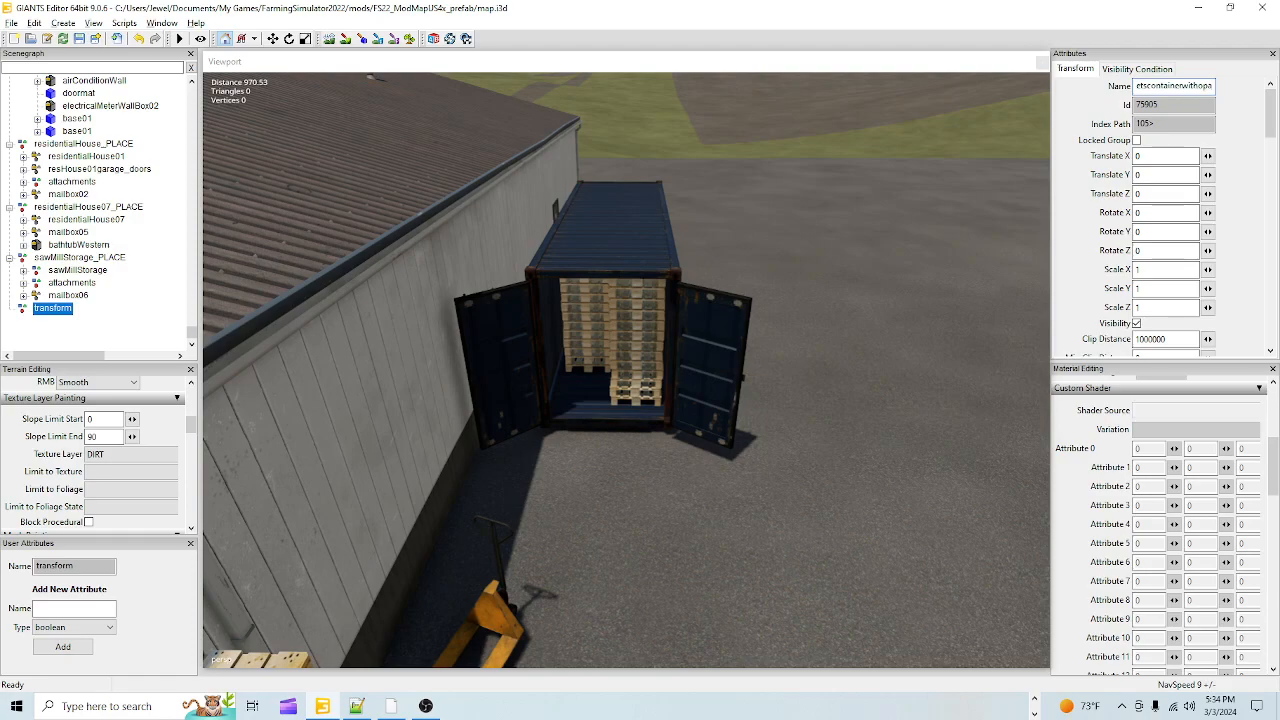
key("BackSpace")
type("llets")
key("Return")
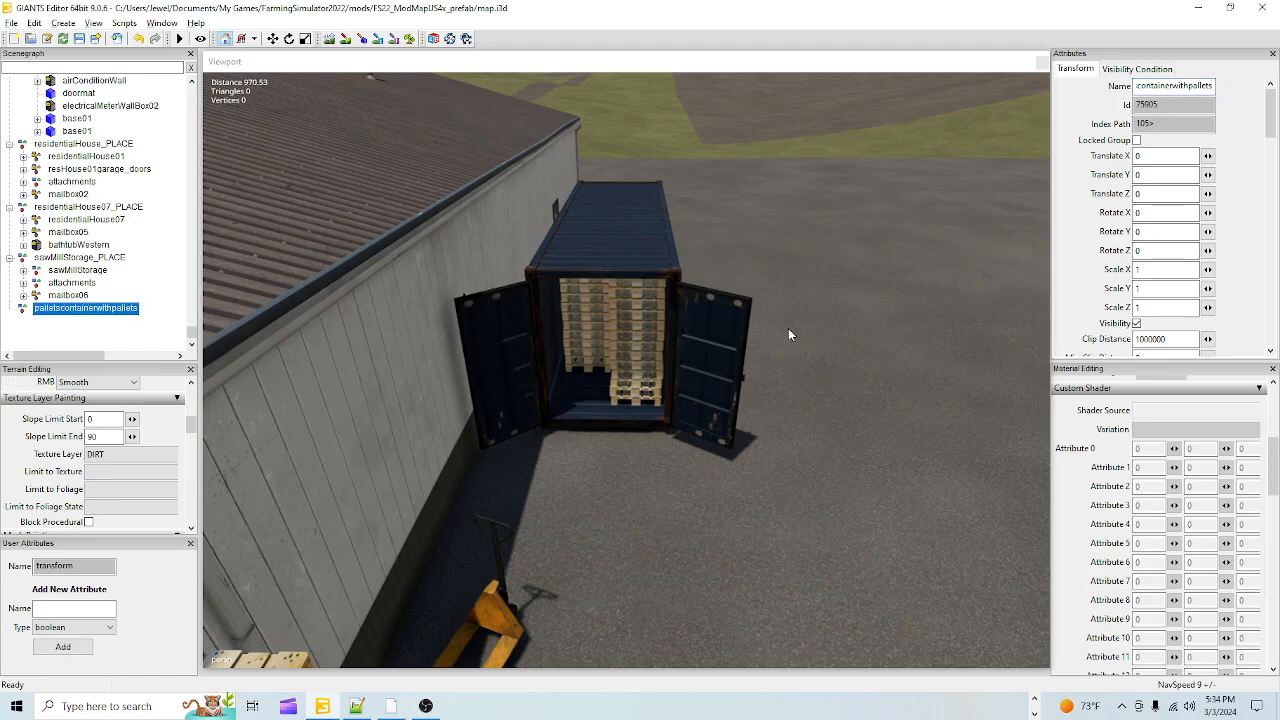
Step: Duplicate the open blue cargo container standing beside the warehouse wall
left_click(568, 263)
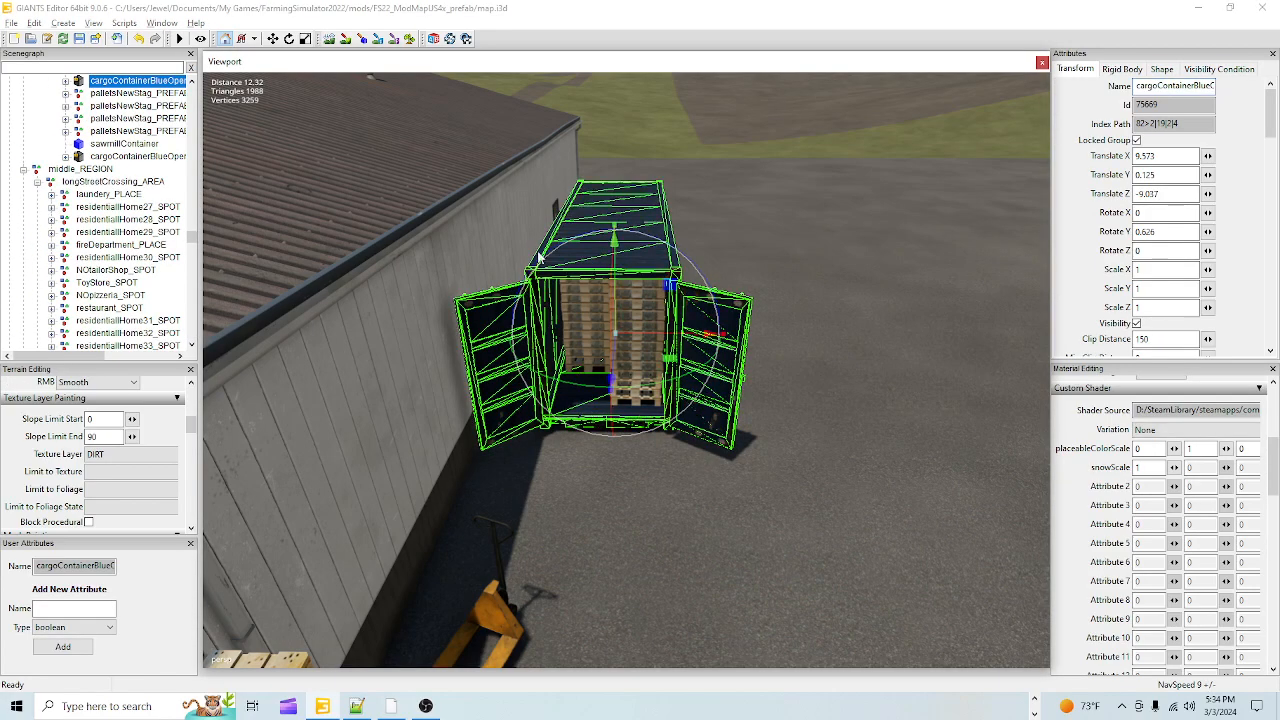
key("ctrl+x")
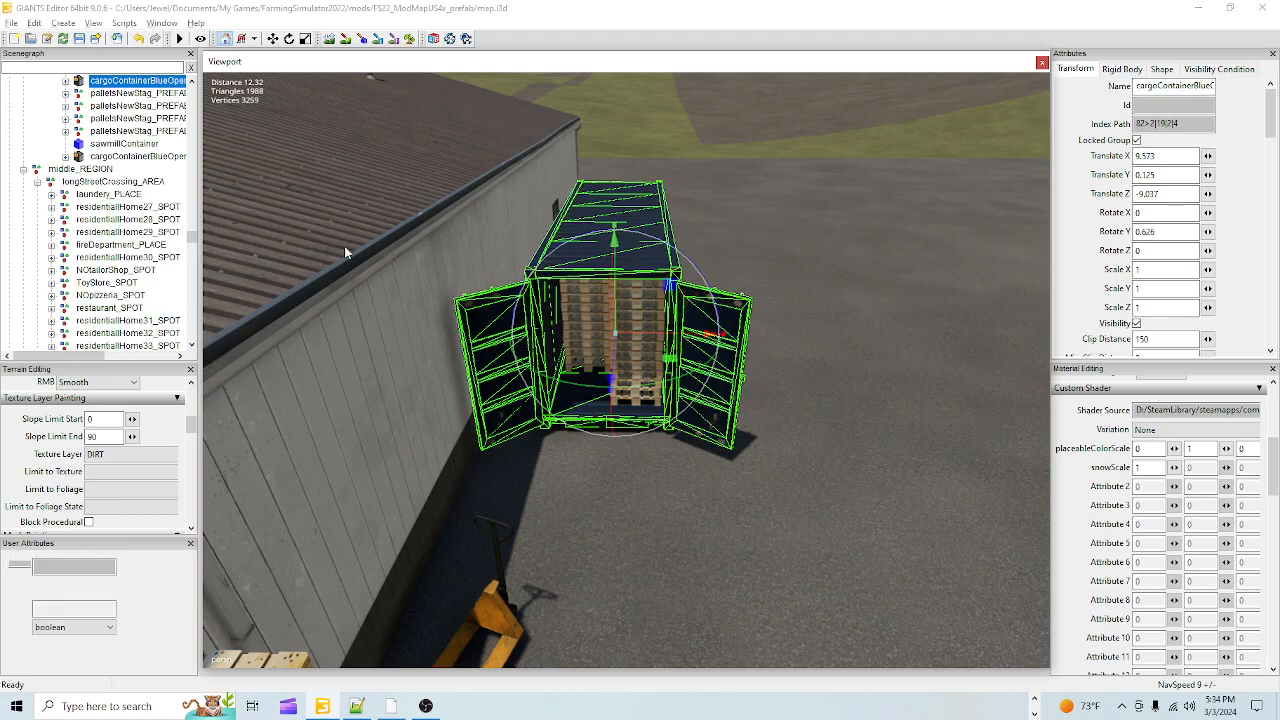
key("ctrl+v")
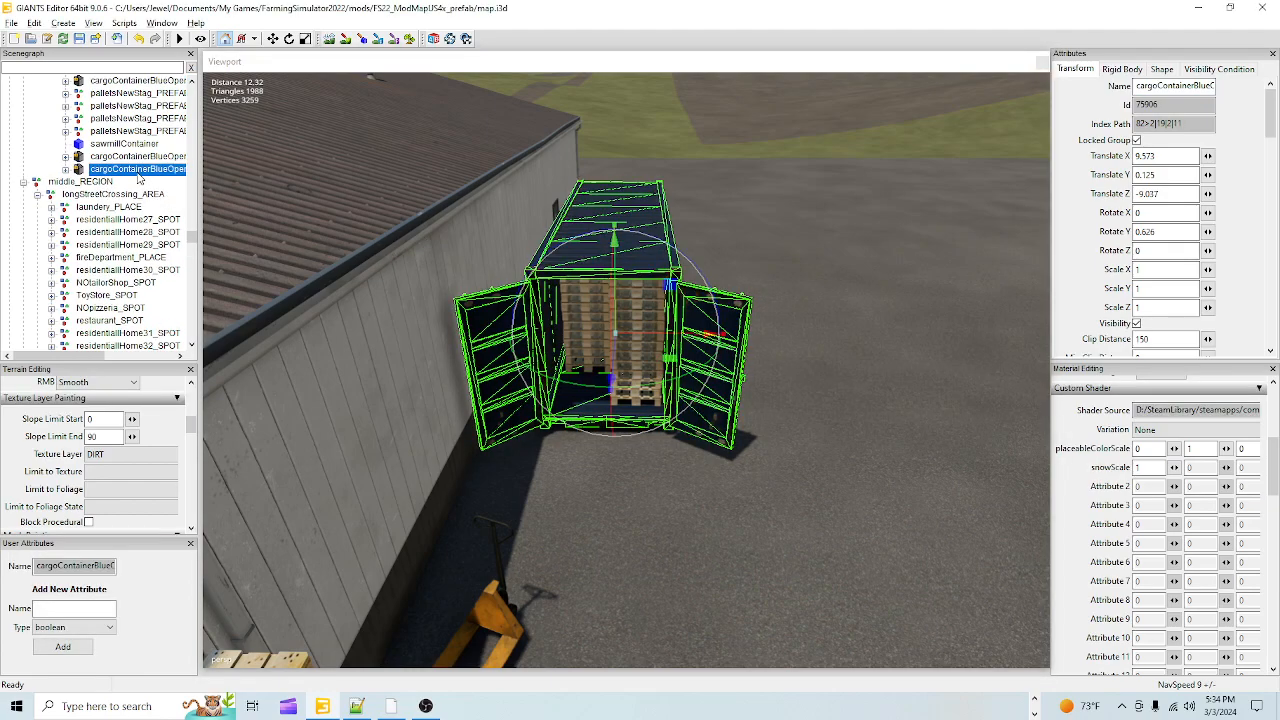
Step: Move the cargo container copy into the palletscontainerwithpallets group at the end of the scene hierarchy
left_click_drag(139, 176, 103, 364)
scroll(103, 362, "down", 6)
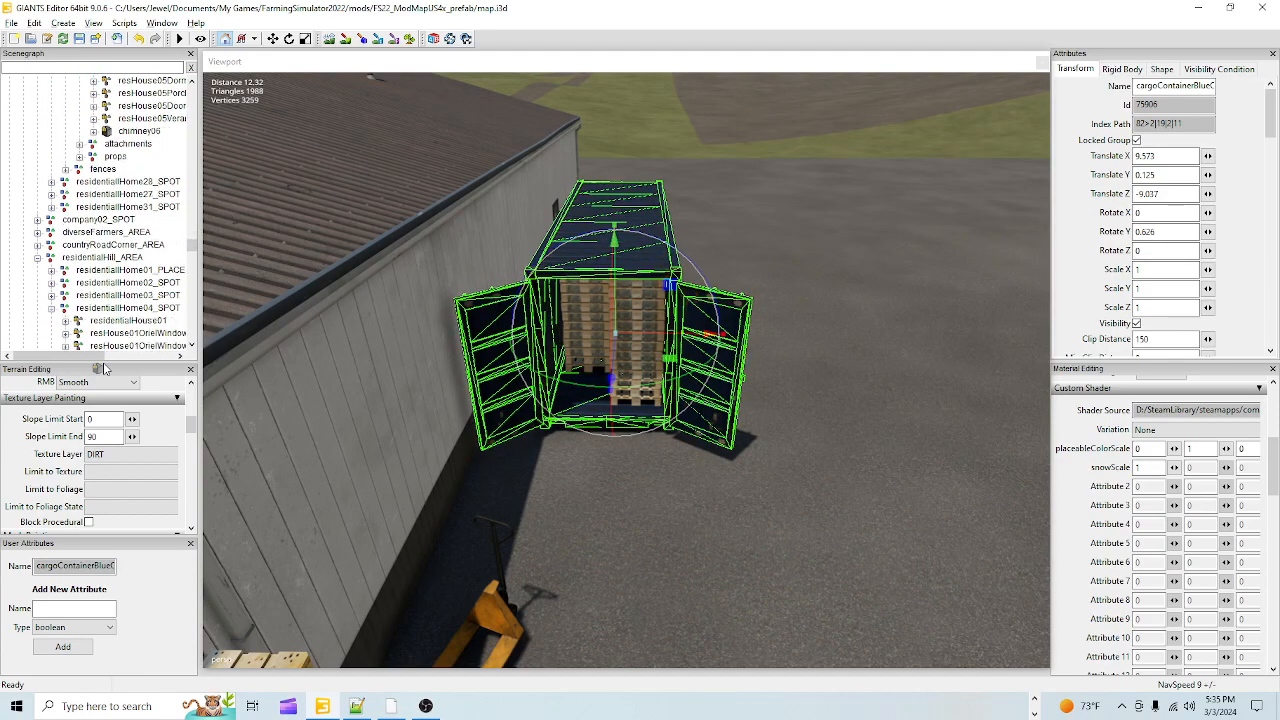
scroll(103, 362, "down", 6)
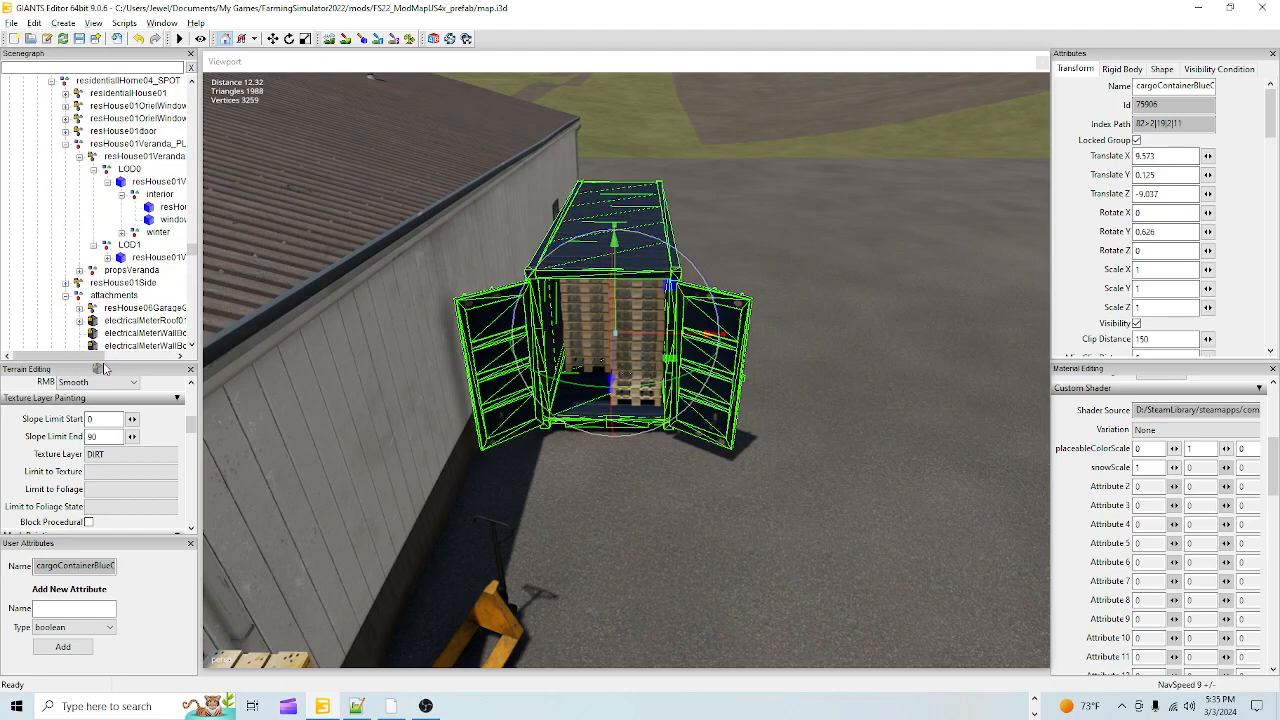
scroll(103, 362, "up", 7)
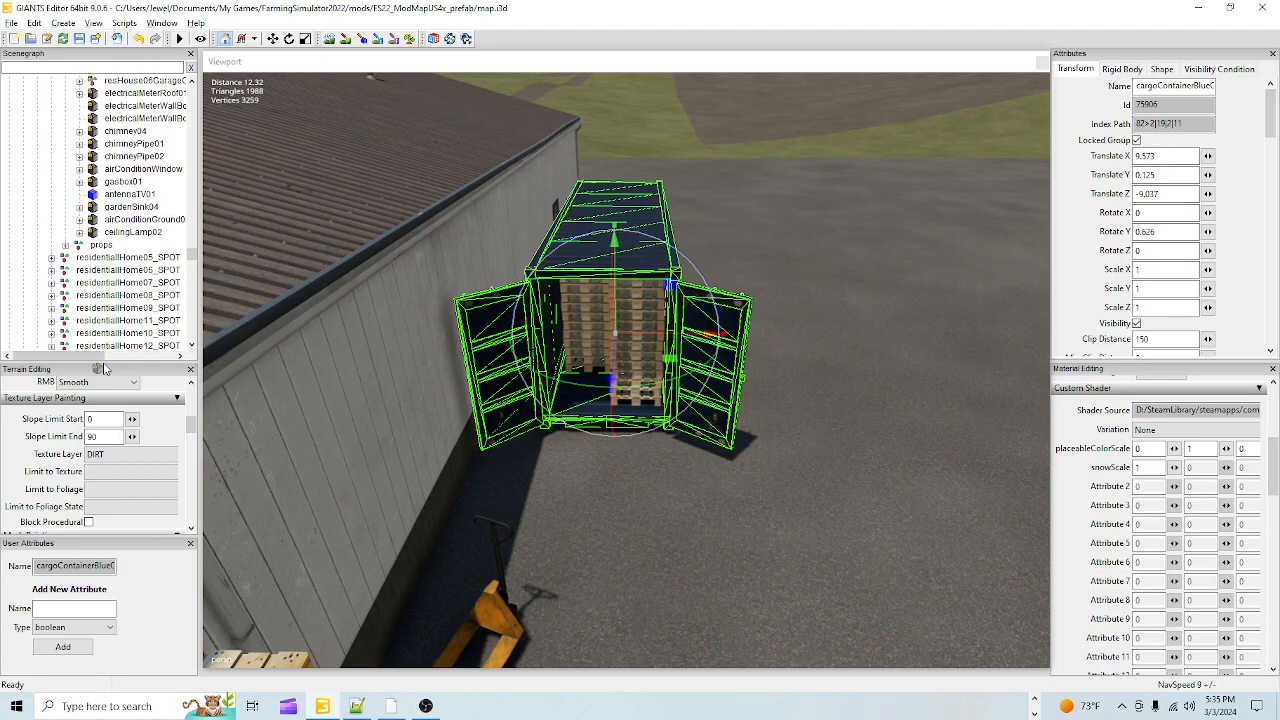
scroll(103, 366, "down", 6)
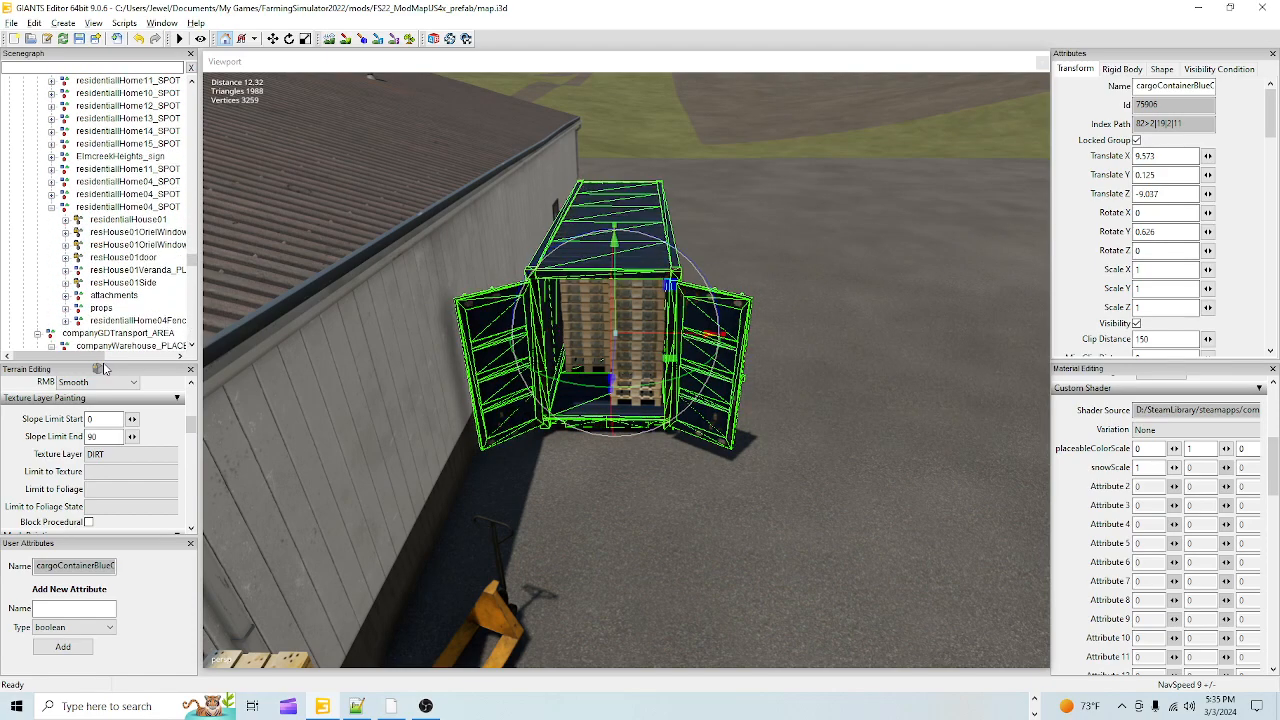
scroll(103, 362, "down", 5)
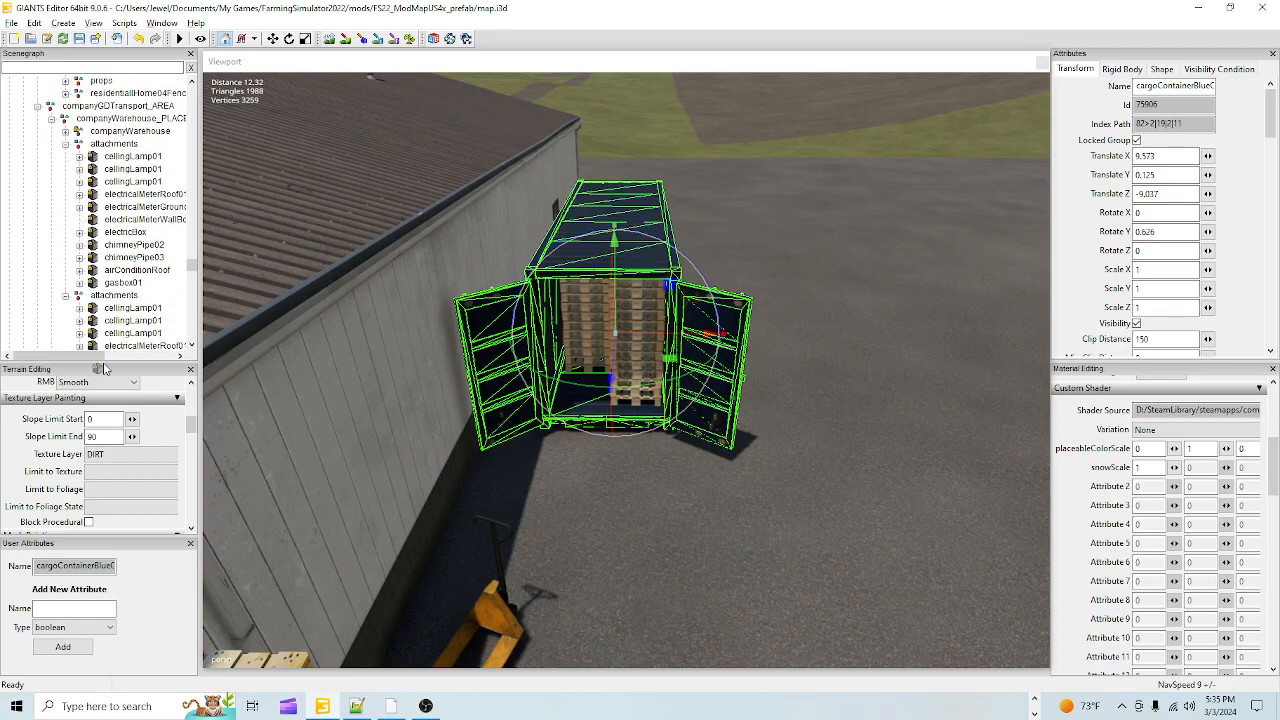
scroll(103, 362, "down", 6)
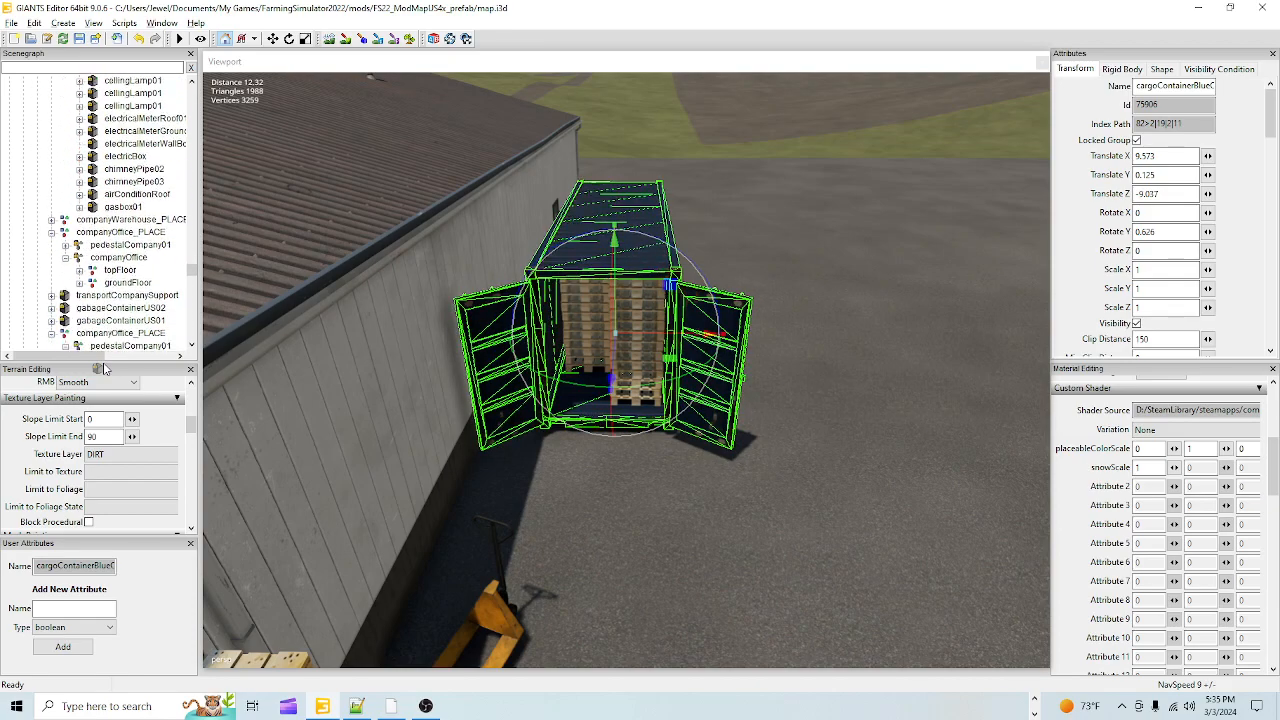
scroll(103, 371, "down", 1)
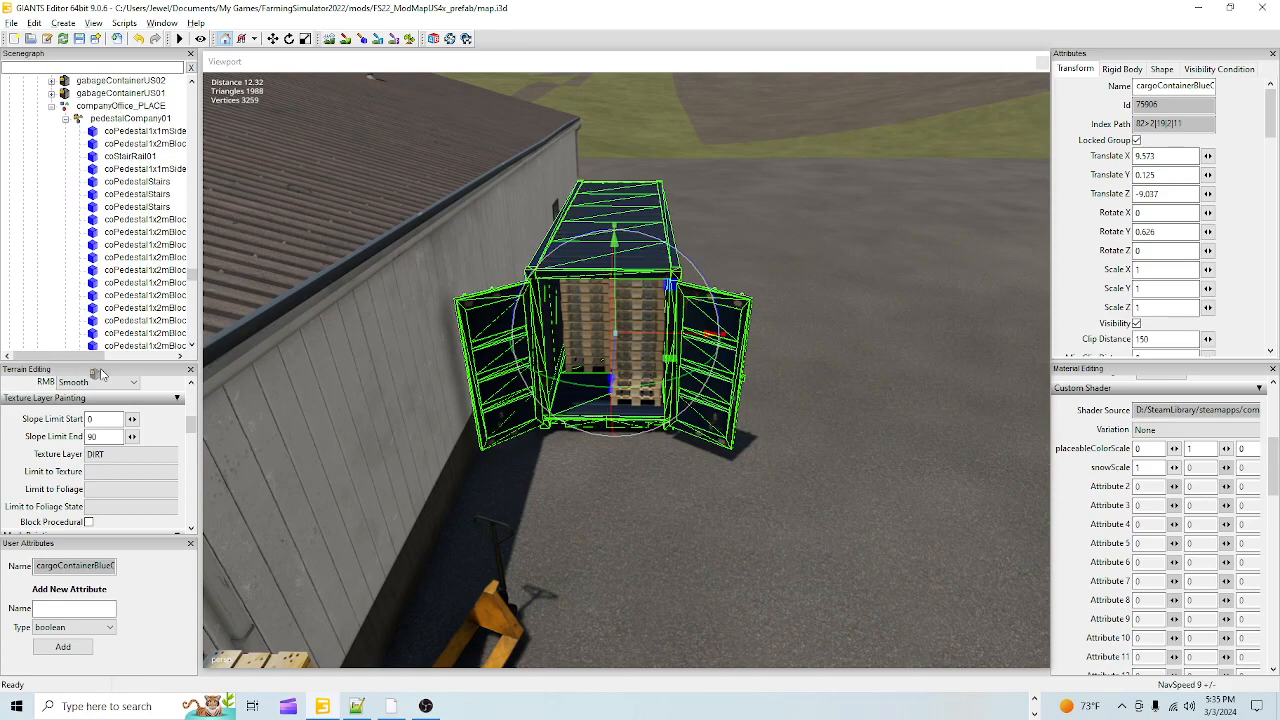
scroll(101, 373, "down", 6)
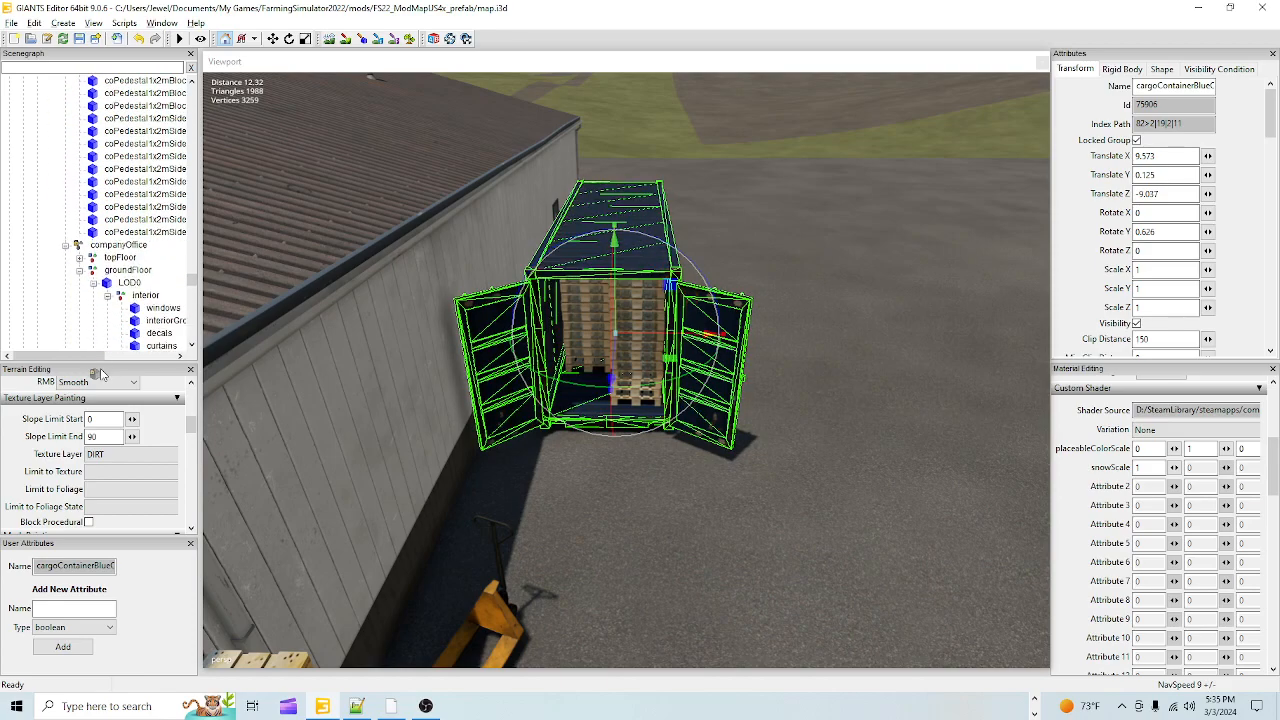
scroll(101, 373, "down", 6)
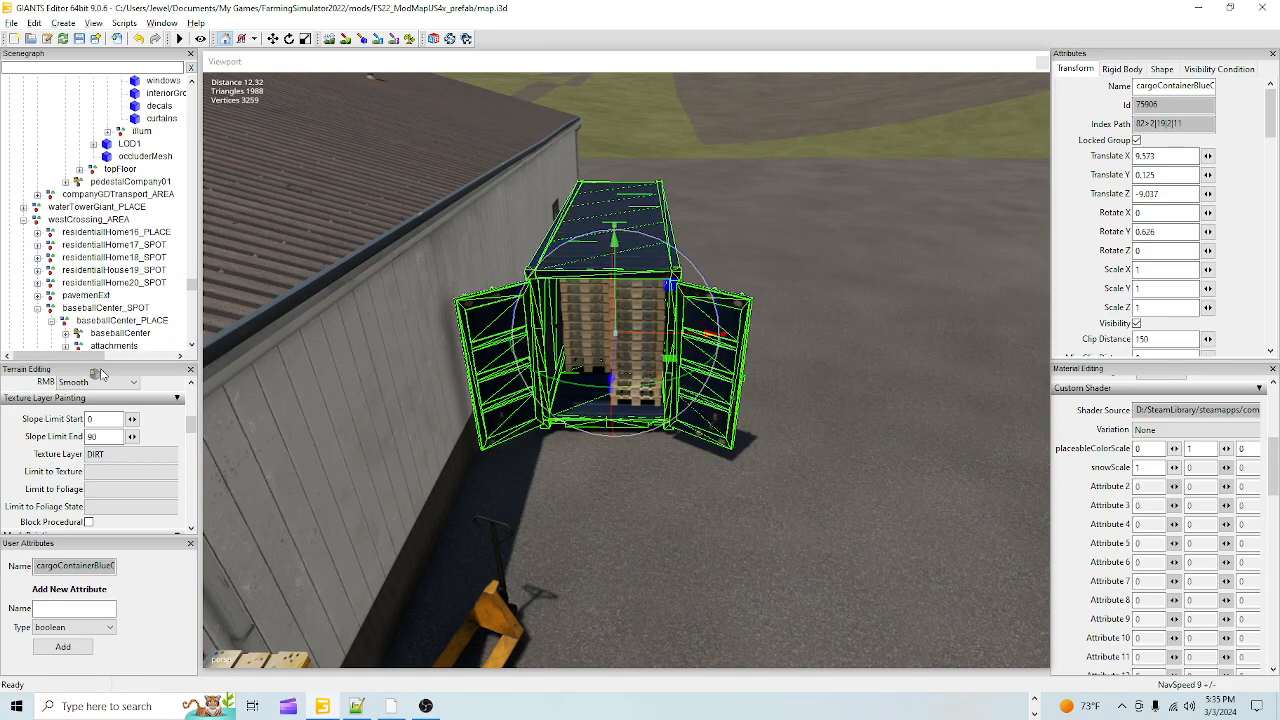
scroll(101, 373, "down", 6)
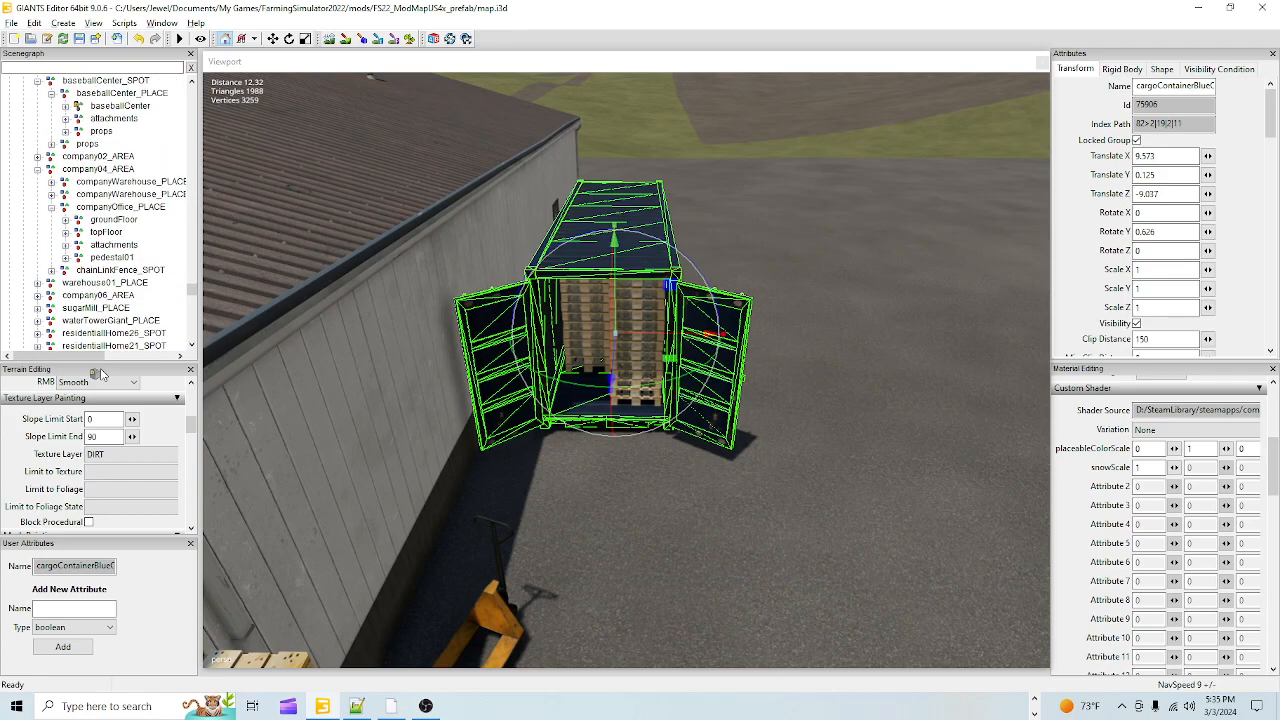
scroll(101, 373, "down", 6)
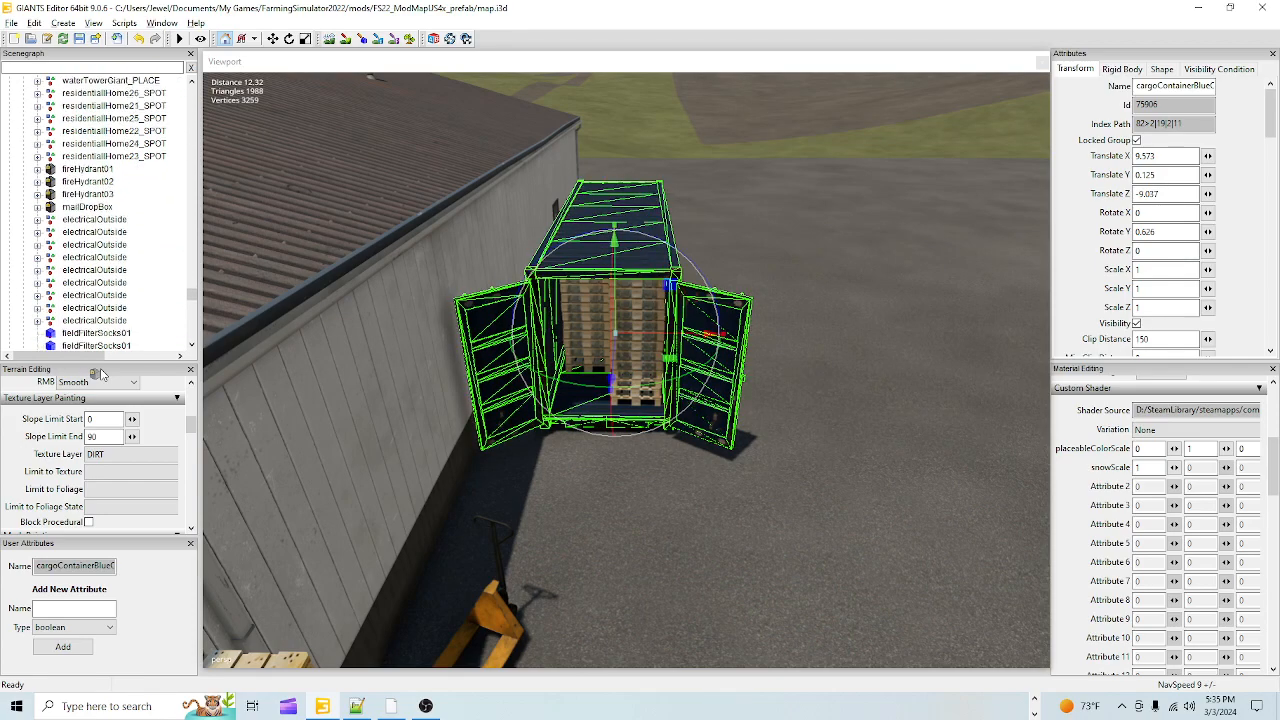
scroll(101, 373, "down", 6)
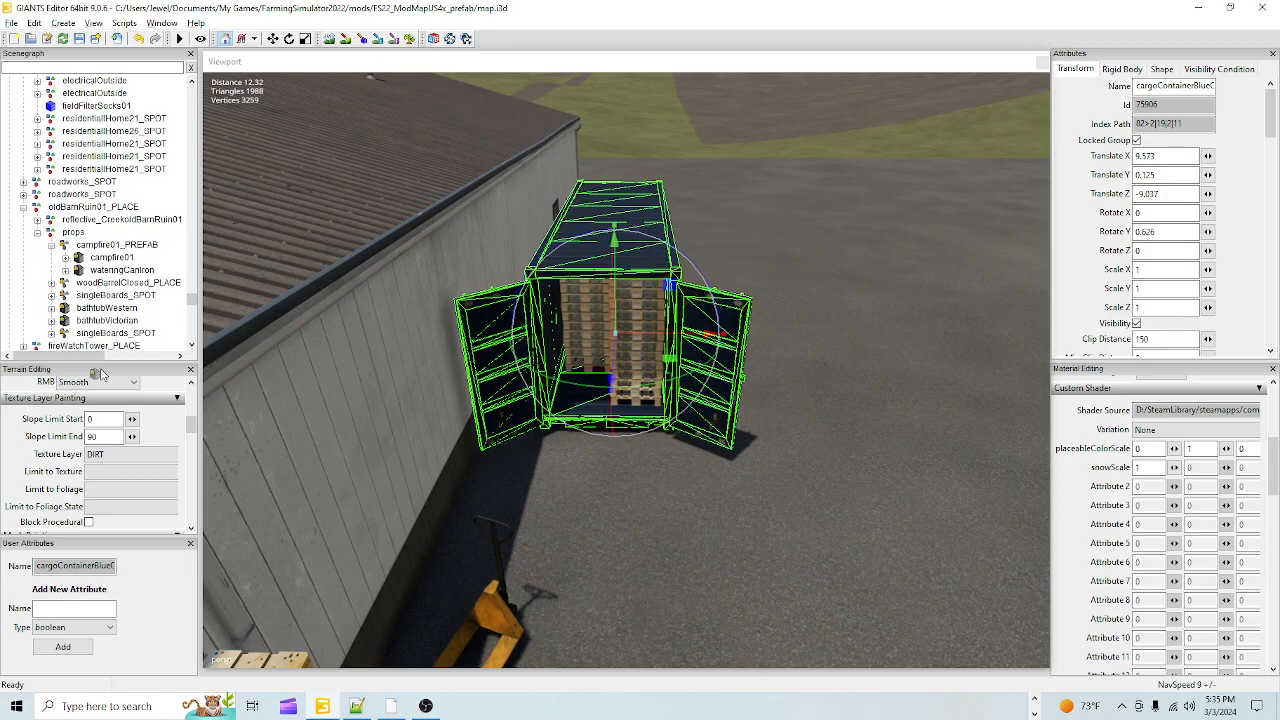
scroll(101, 373, "down", 6)
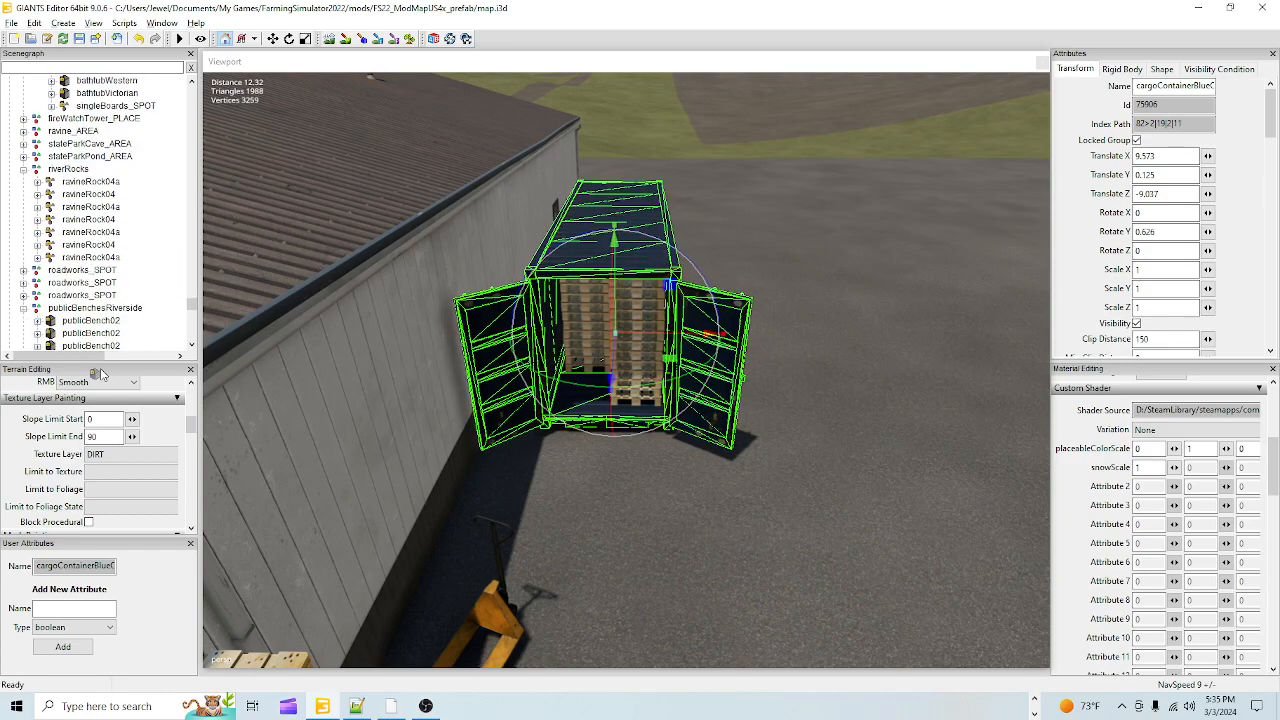
scroll(101, 373, "down", 6)
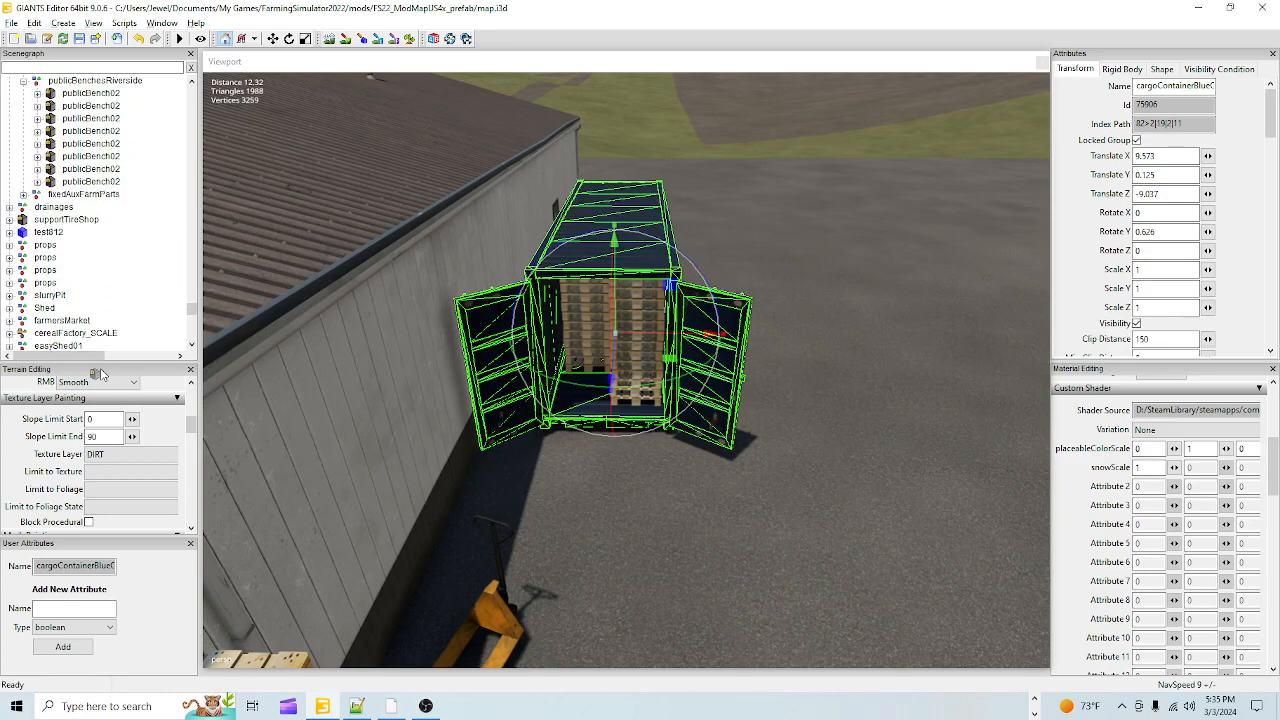
scroll(101, 373, "down", 6)
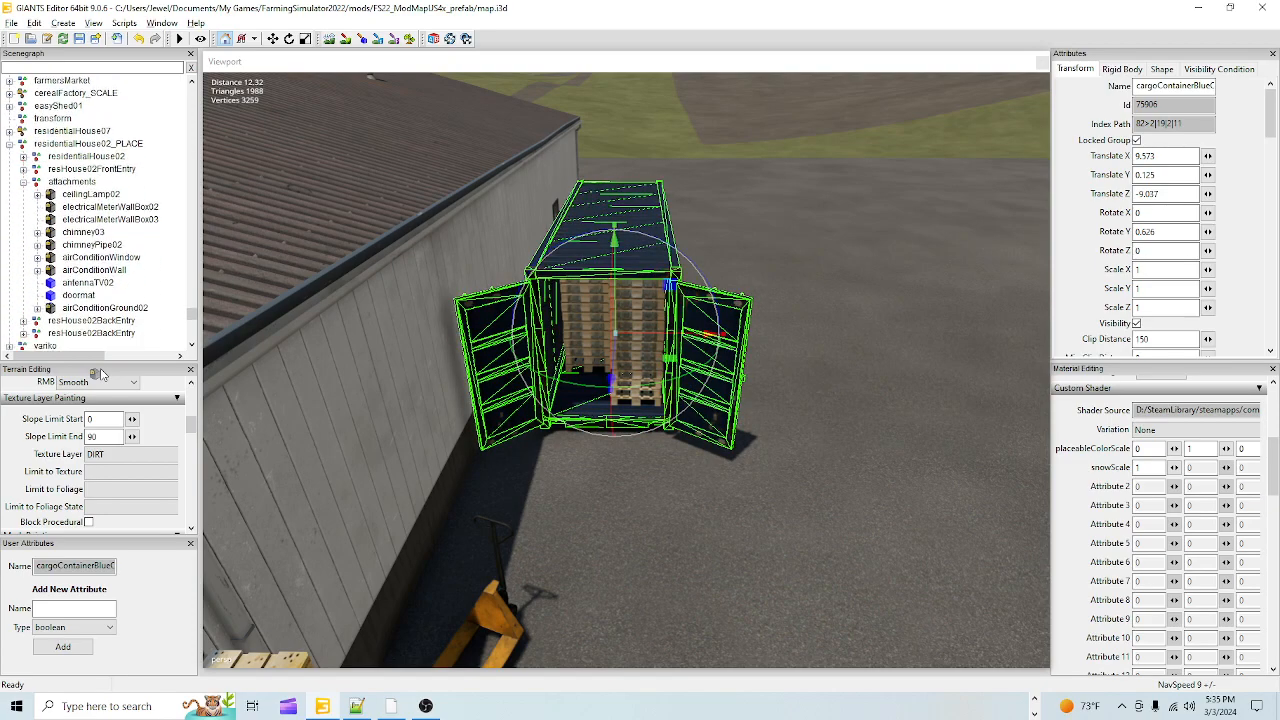
scroll(101, 373, "down", 6)
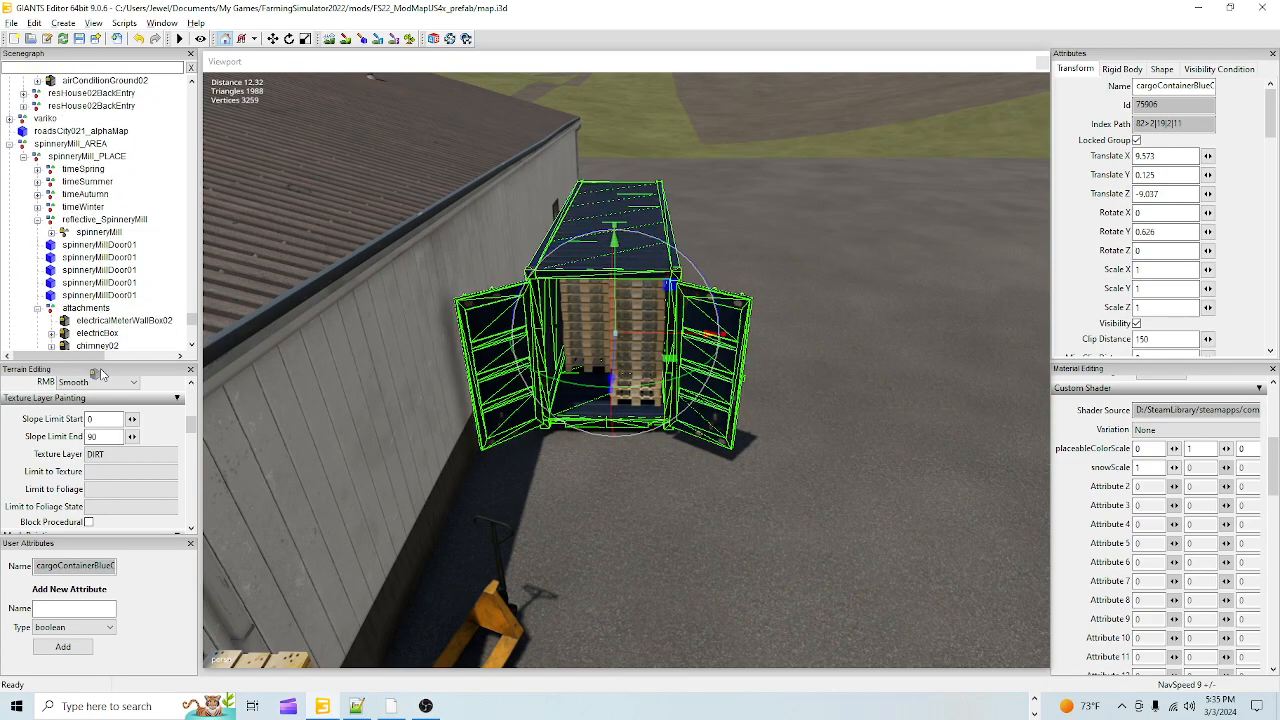
scroll(101, 373, "down", 6)
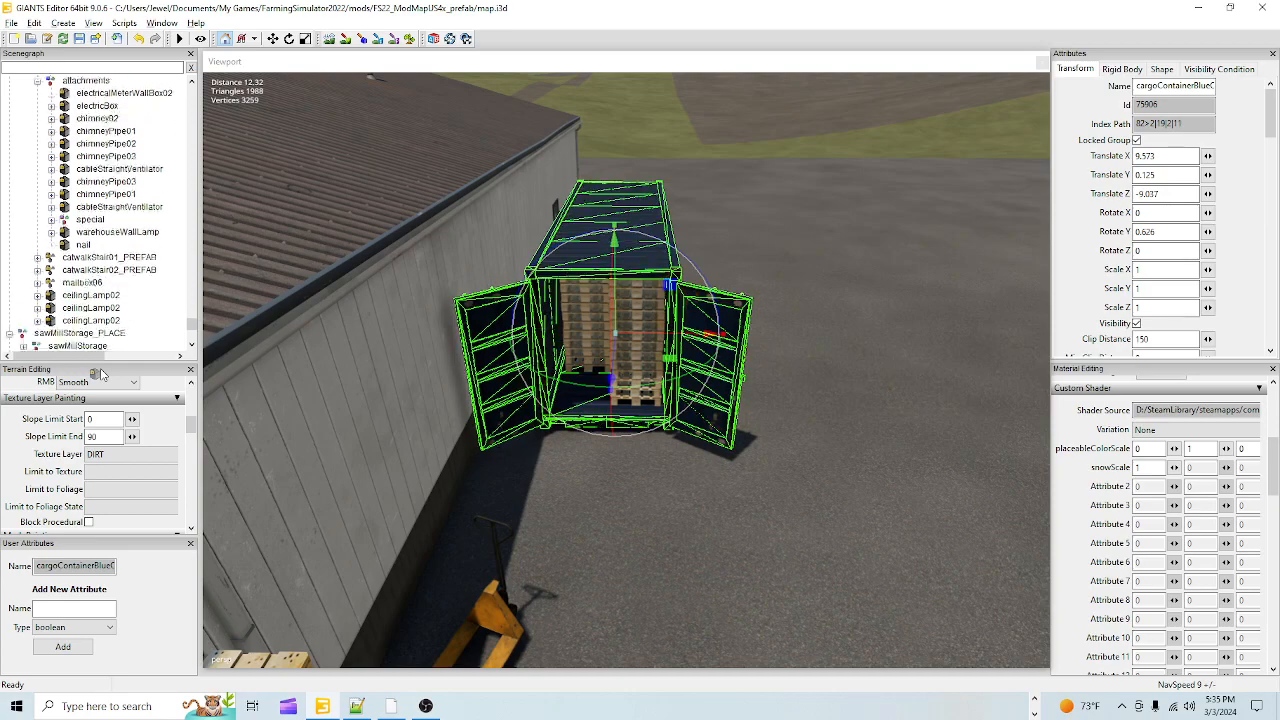
scroll(101, 373, "down", 6)
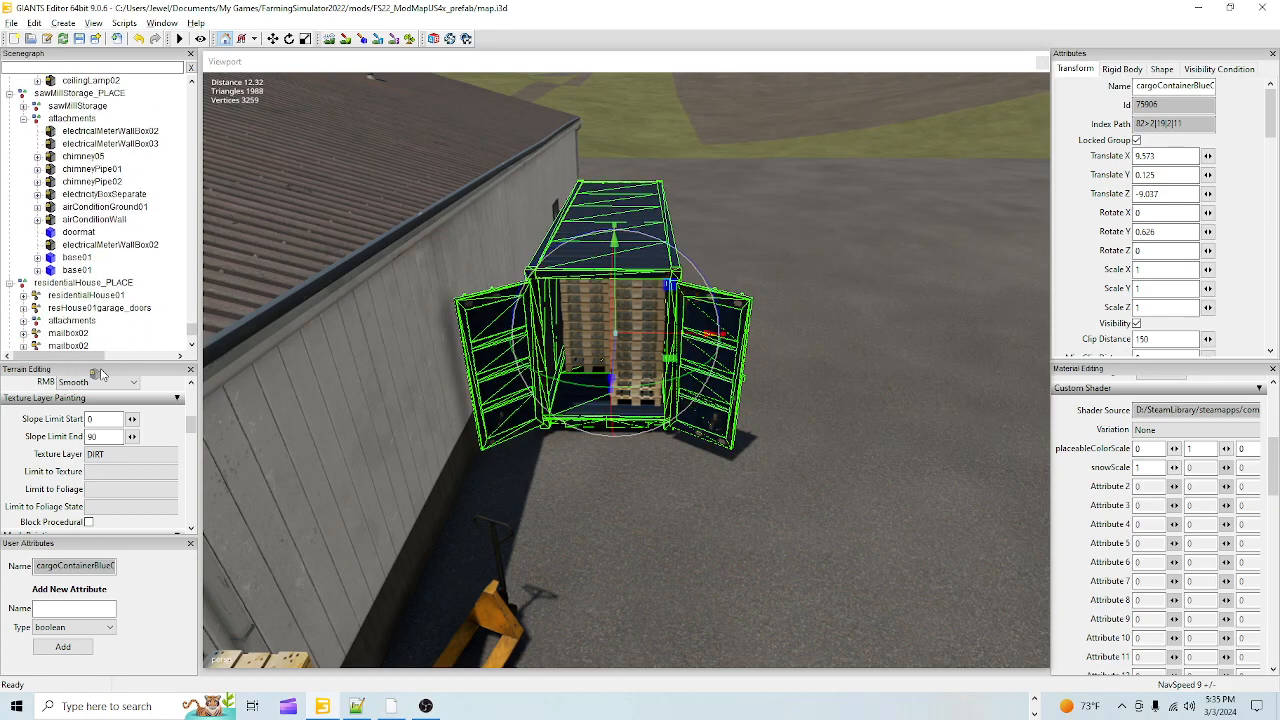
scroll(101, 373, "down", 1)
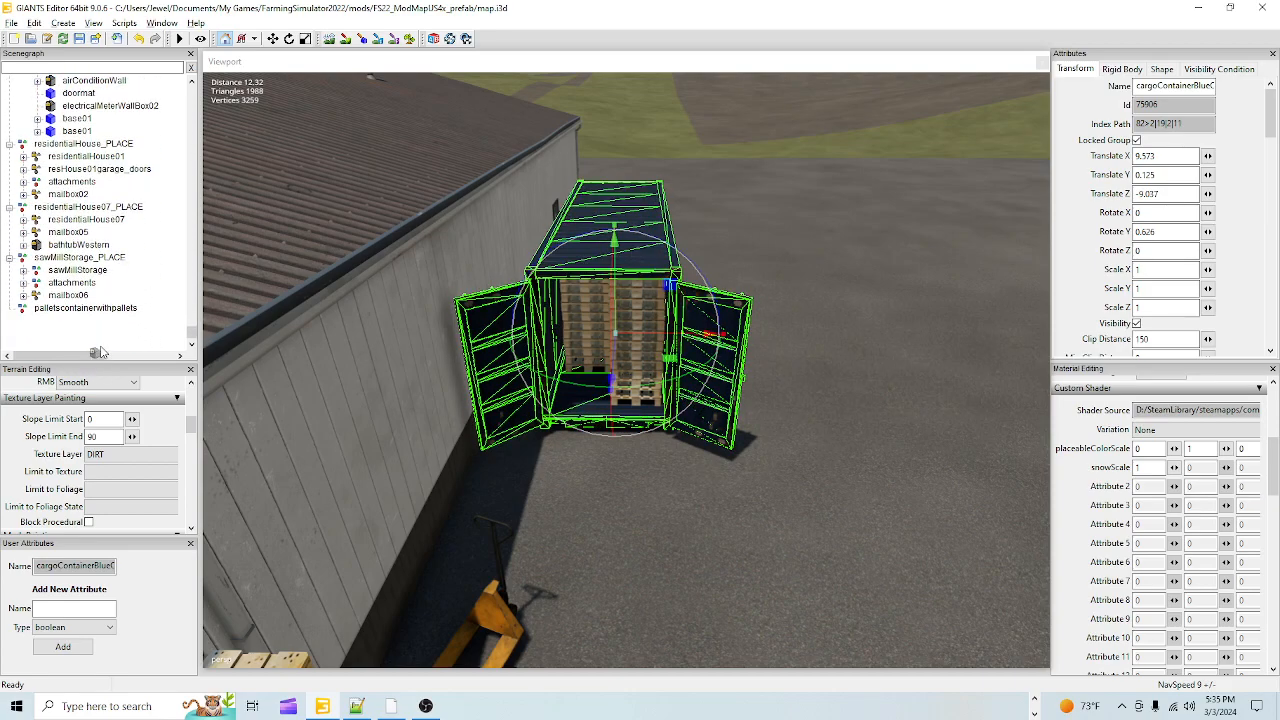
left_click(106, 310)
left_click(111, 315)
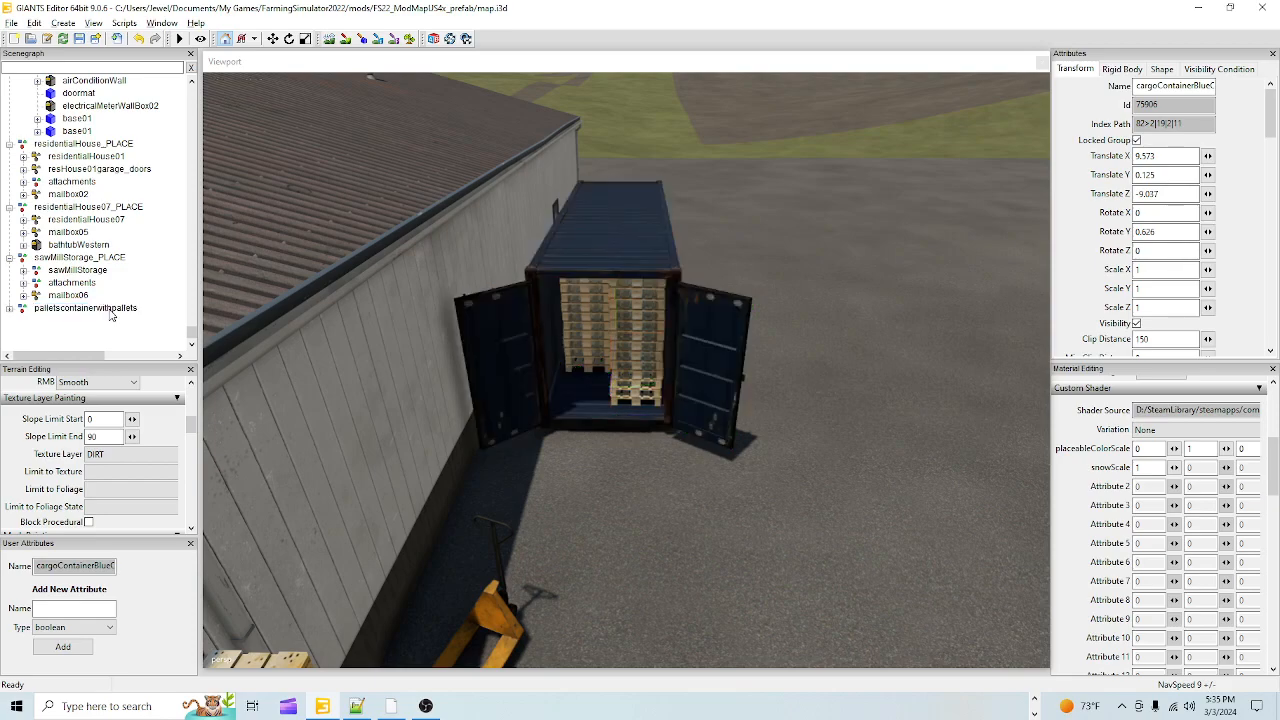
Step: Duplicate the whole palletsNewStag_PREFAB stack nearest the container's doors
left_click(630, 343)
scroll(101, 184, "up", 3)
left_click(140, 157)
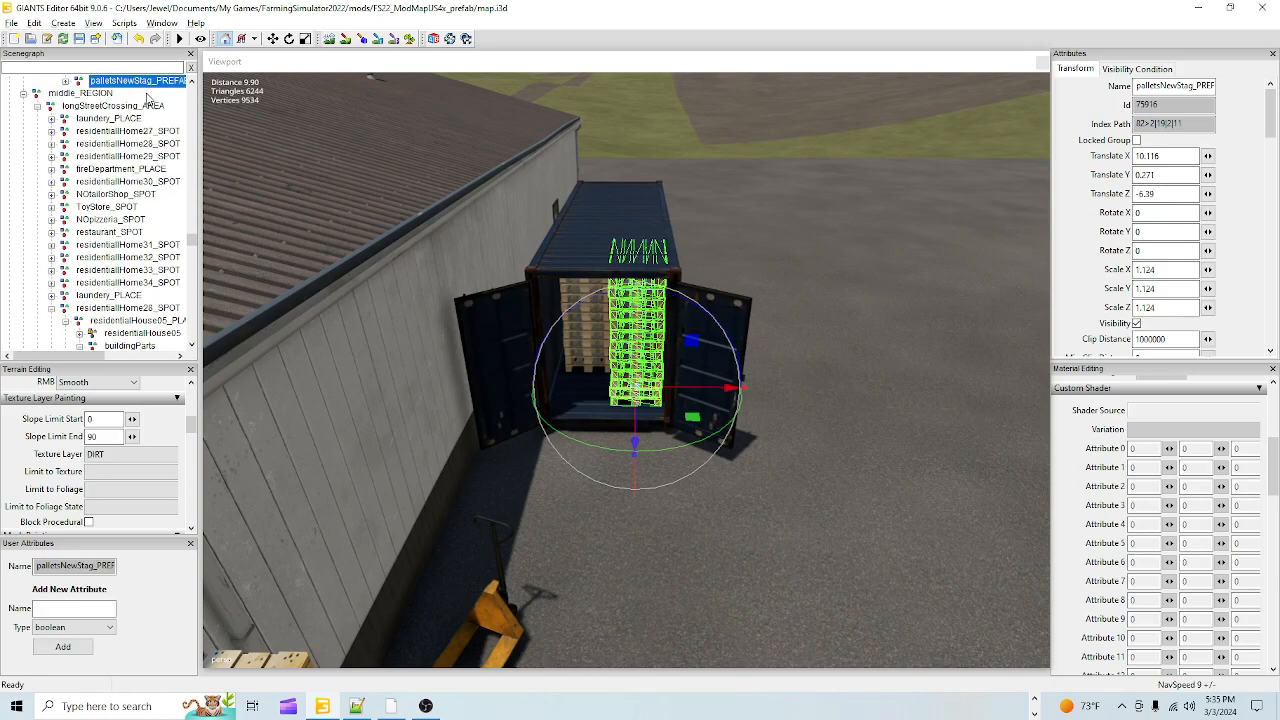
Step: Move the copy of the front pallet stack into the palletscontainerwithpallets group
left_click_drag(153, 85, 140, 148)
left_click_drag(107, 362, 103, 381)
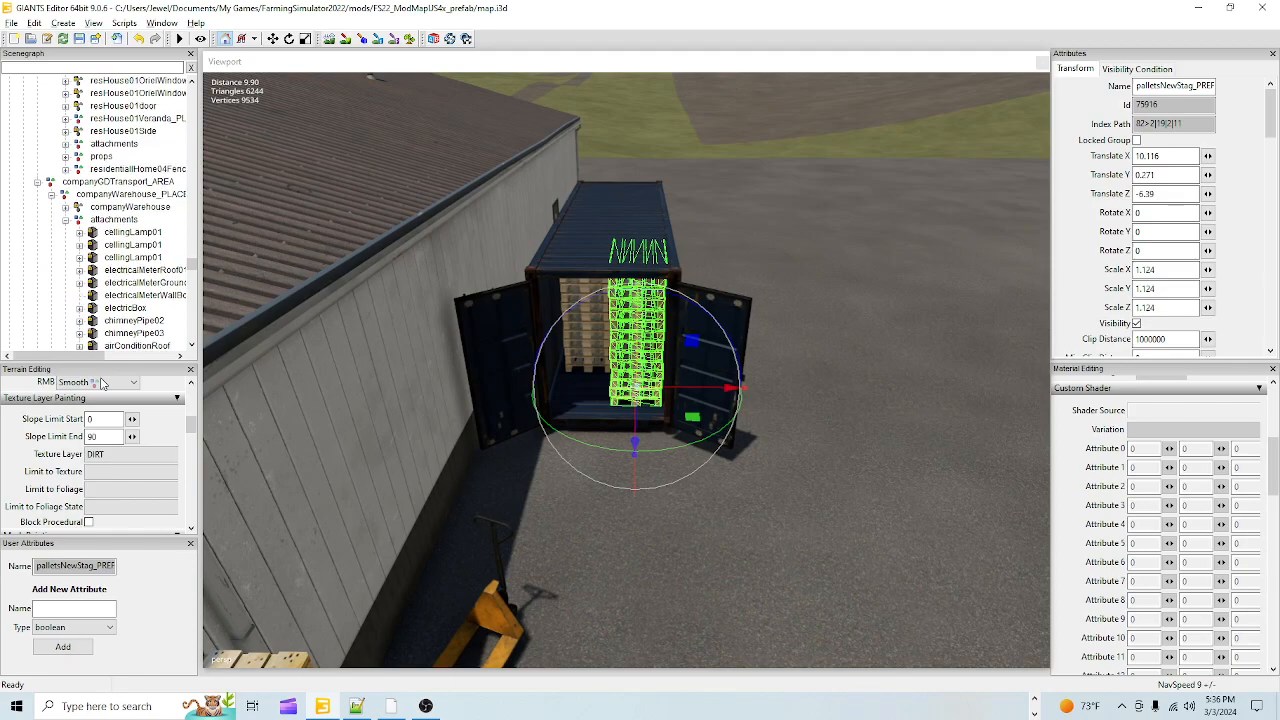
left_click_drag(100, 383, 97, 388)
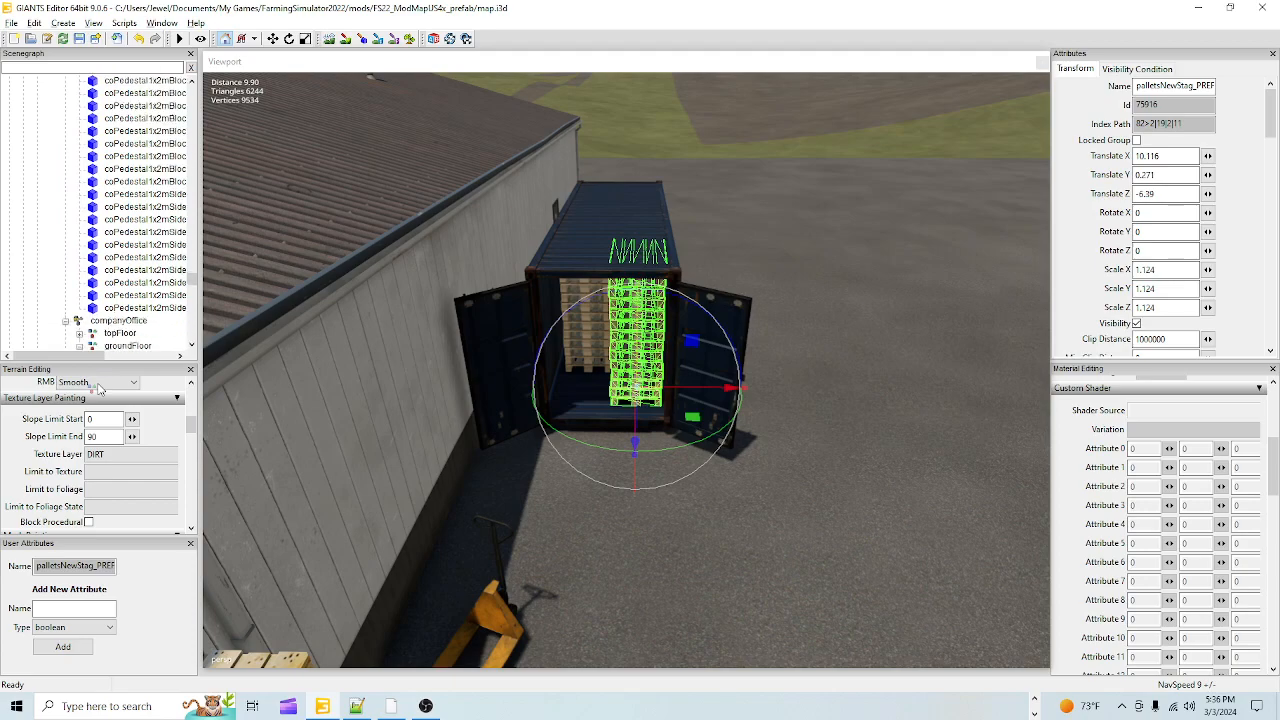
left_click_drag(98, 388, 97, 389)
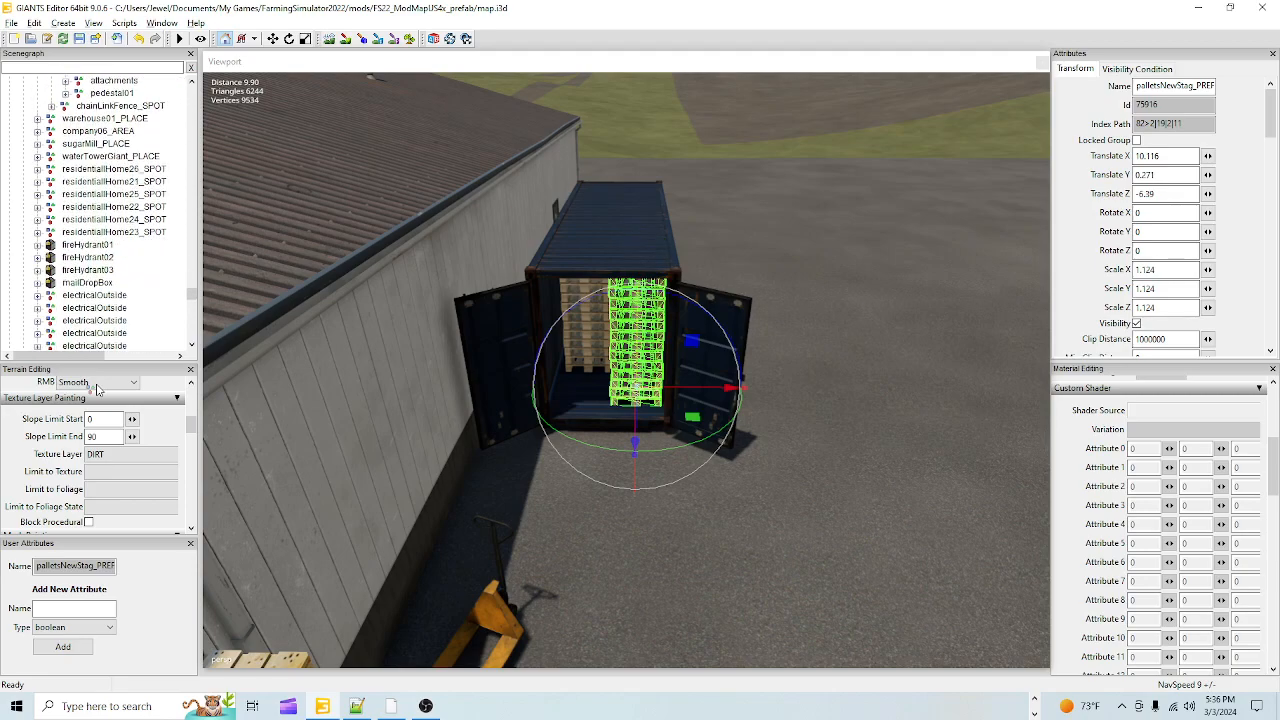
left_click_drag(97, 389, 90, 396)
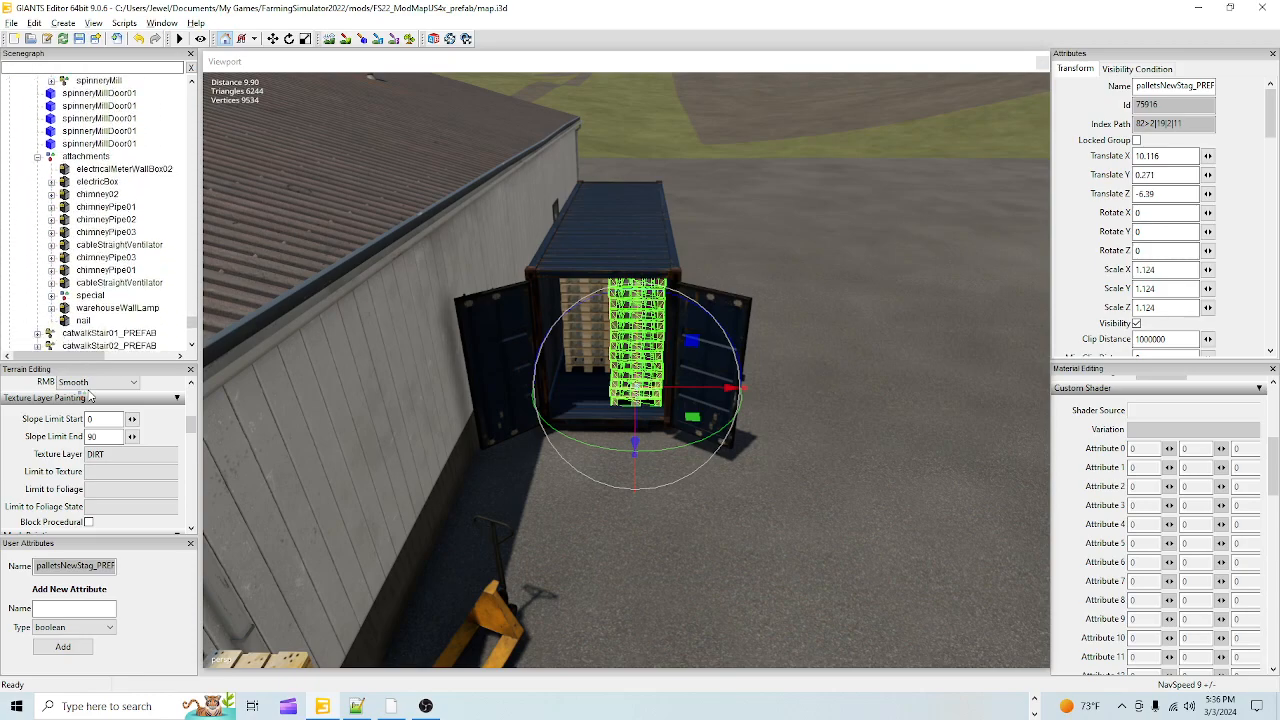
left_click_drag(89, 391, 114, 230)
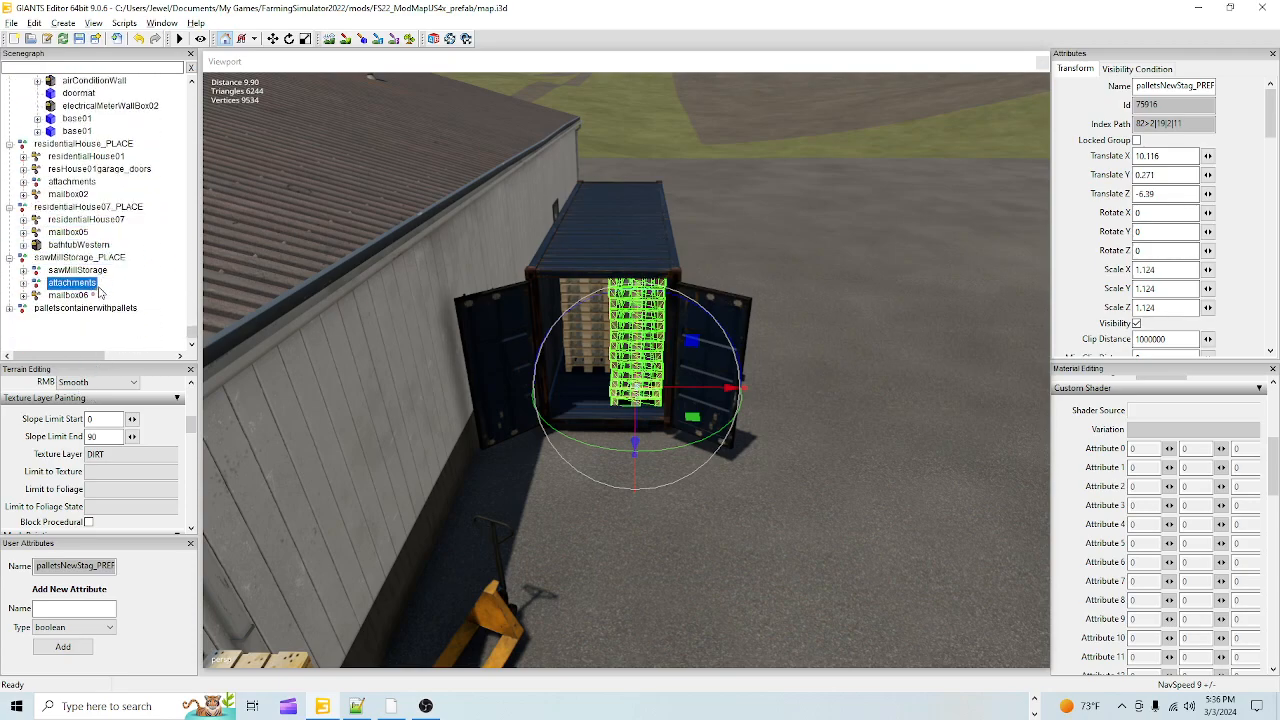
left_click_drag(87, 309, 85, 309)
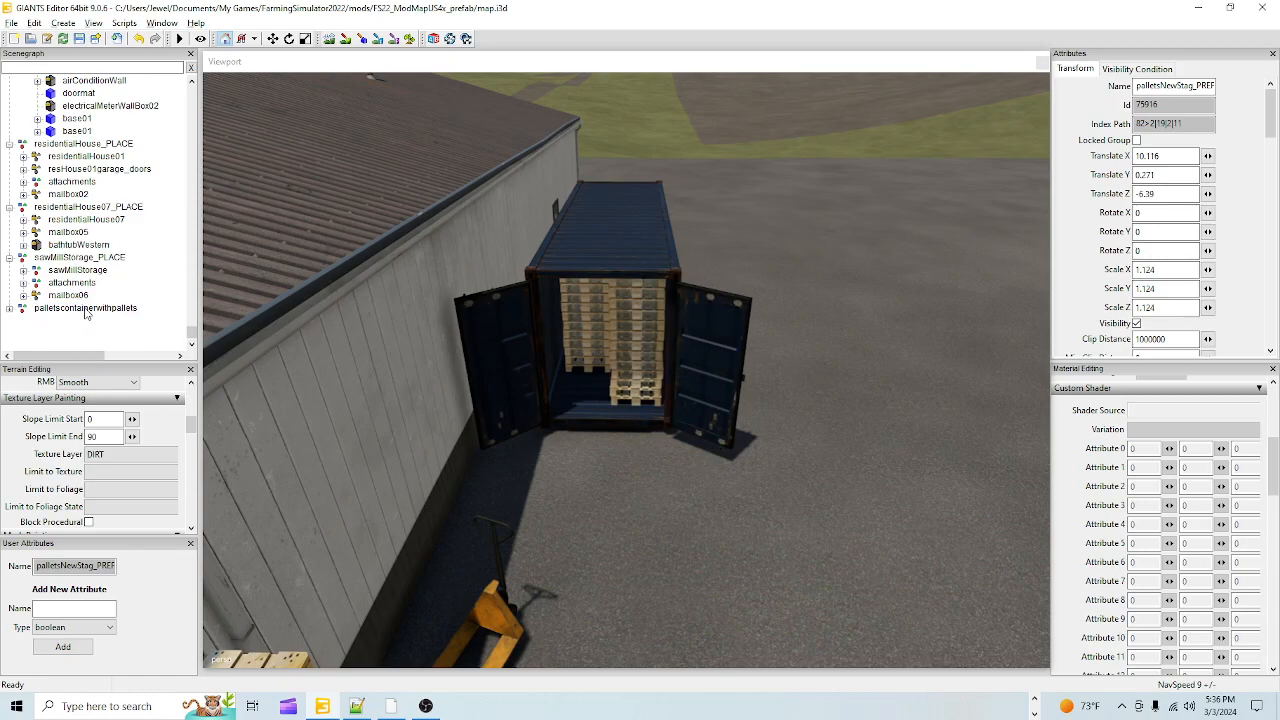
Step: Duplicate the palletsNewStag_PREFAB stack on the warehouse-wall side inside the container
left_click(581, 327)
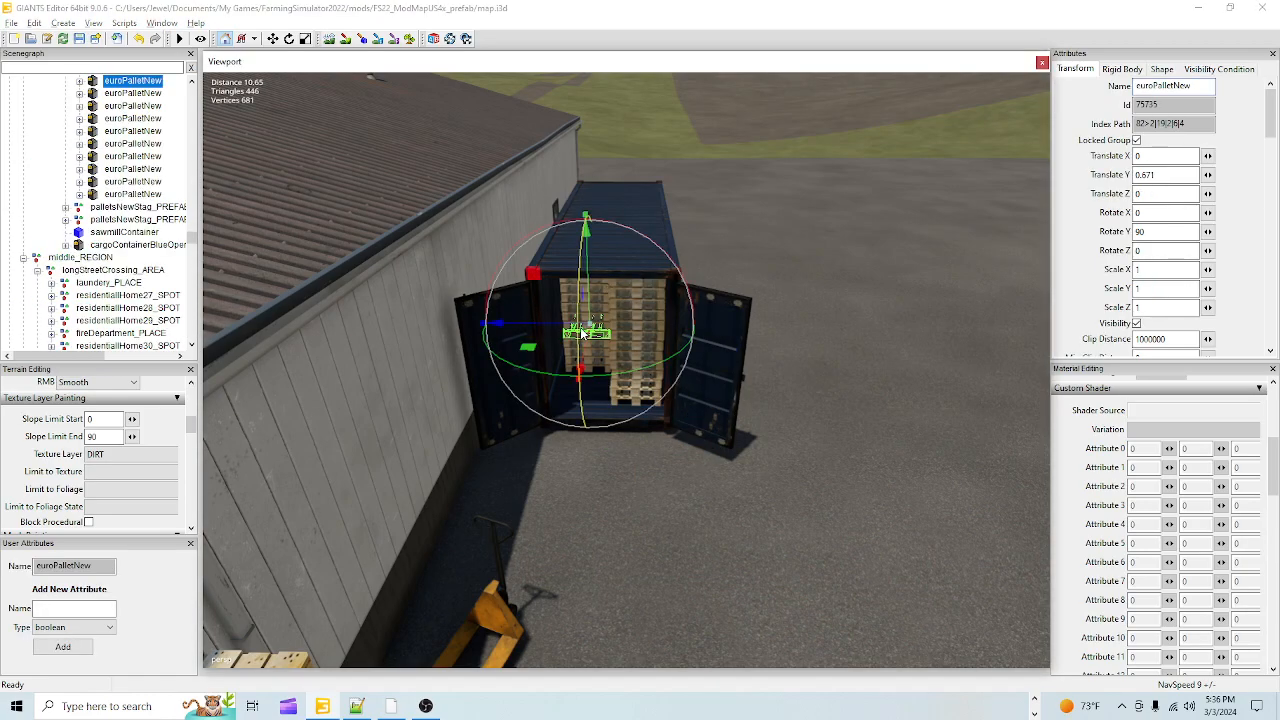
key("f")
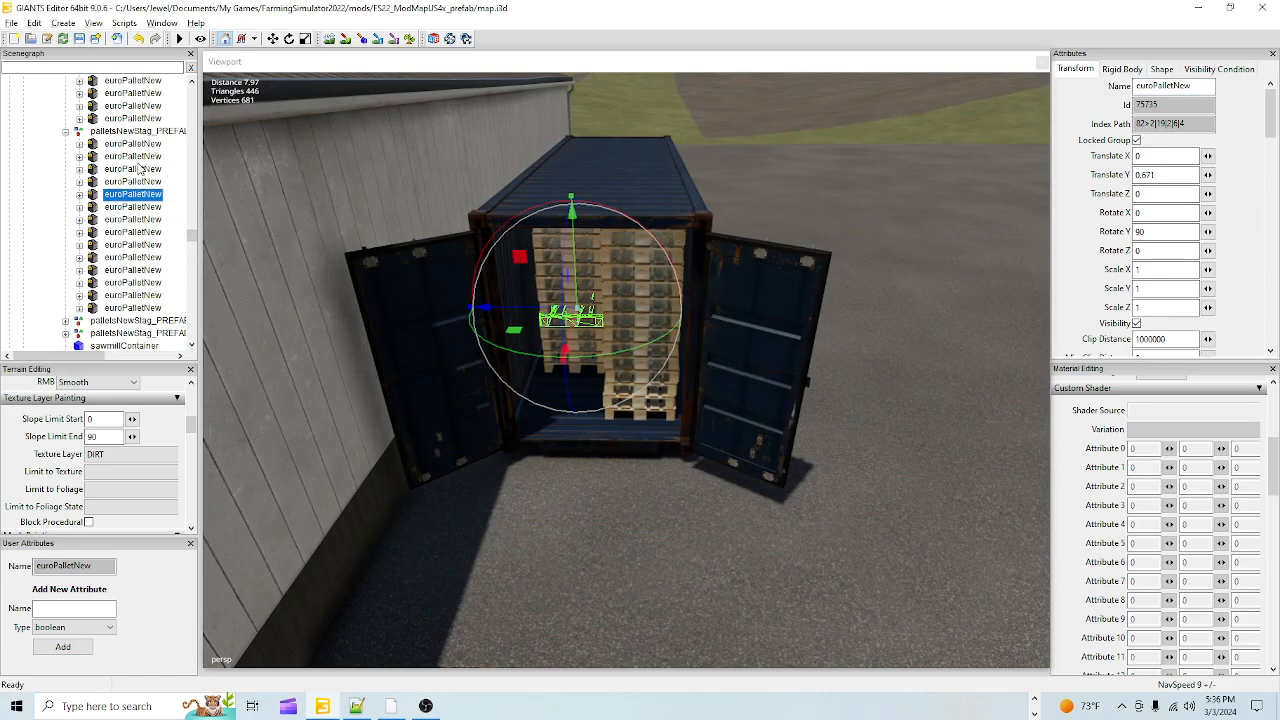
left_click(138, 158)
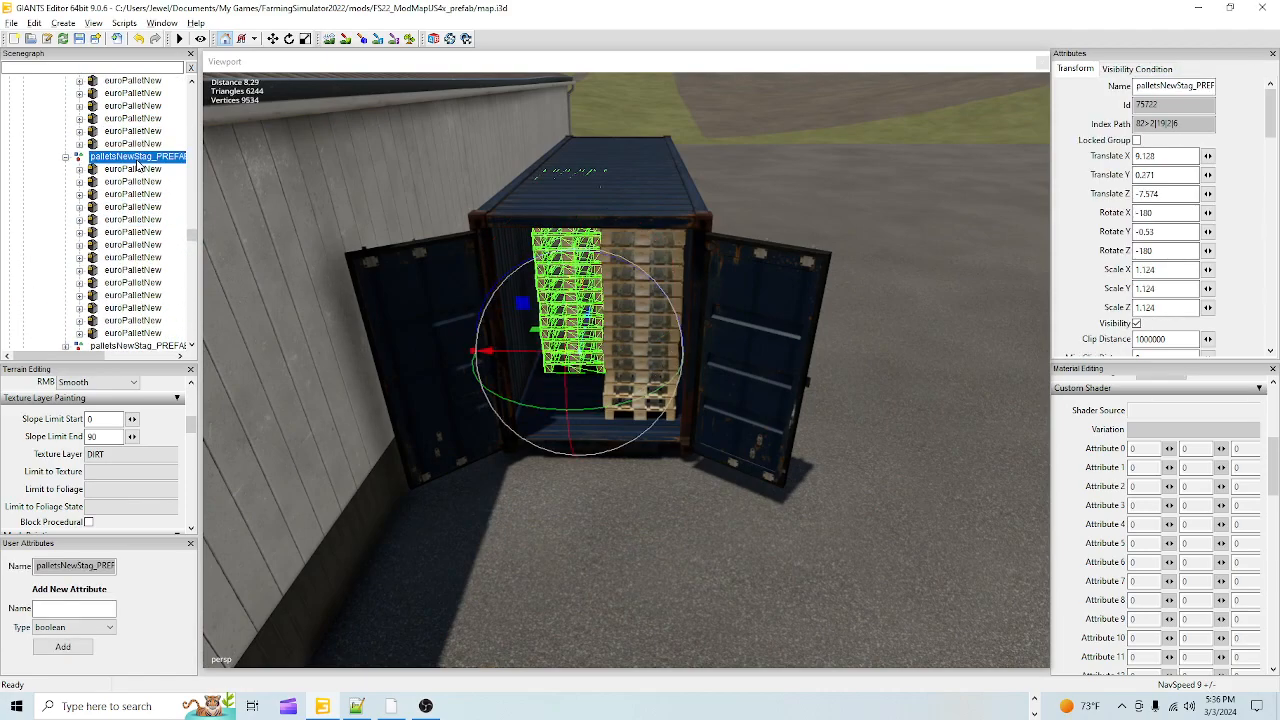
key("ctrl+d")
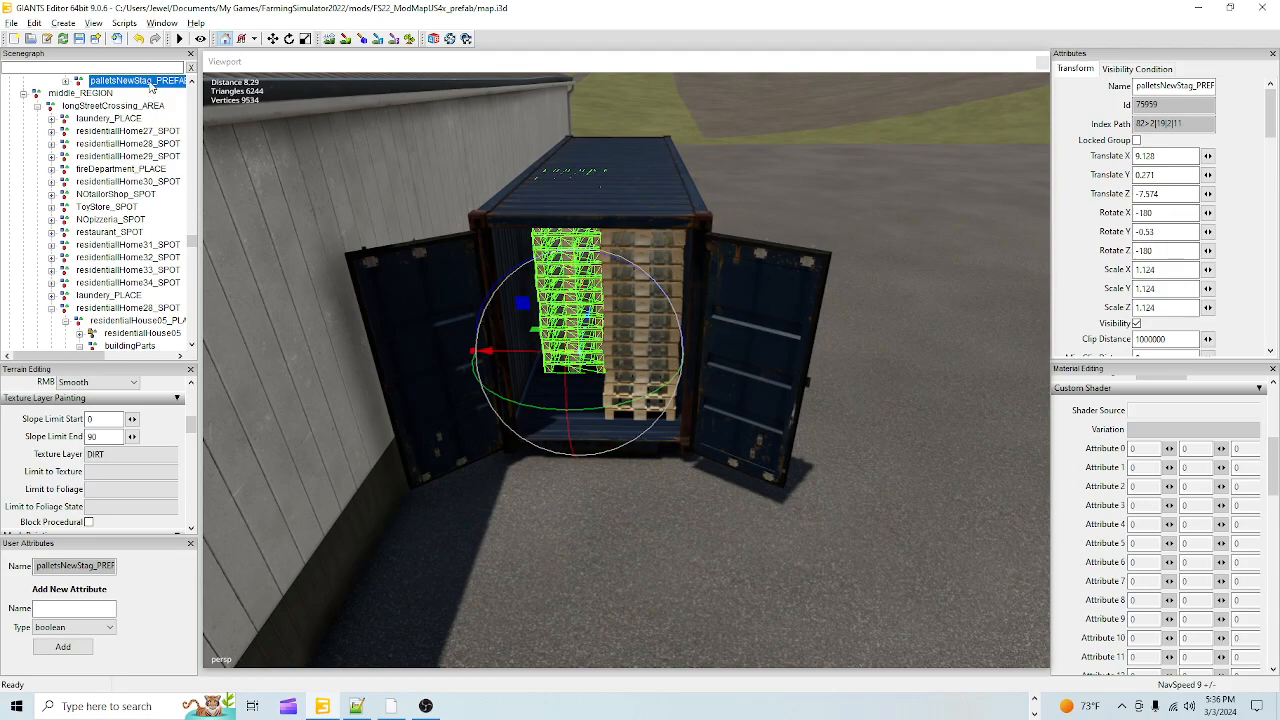
Step: Move the second pallet stack's copy into the palletscontainerwithpallets group and select that group
left_click_drag(109, 316, 103, 358)
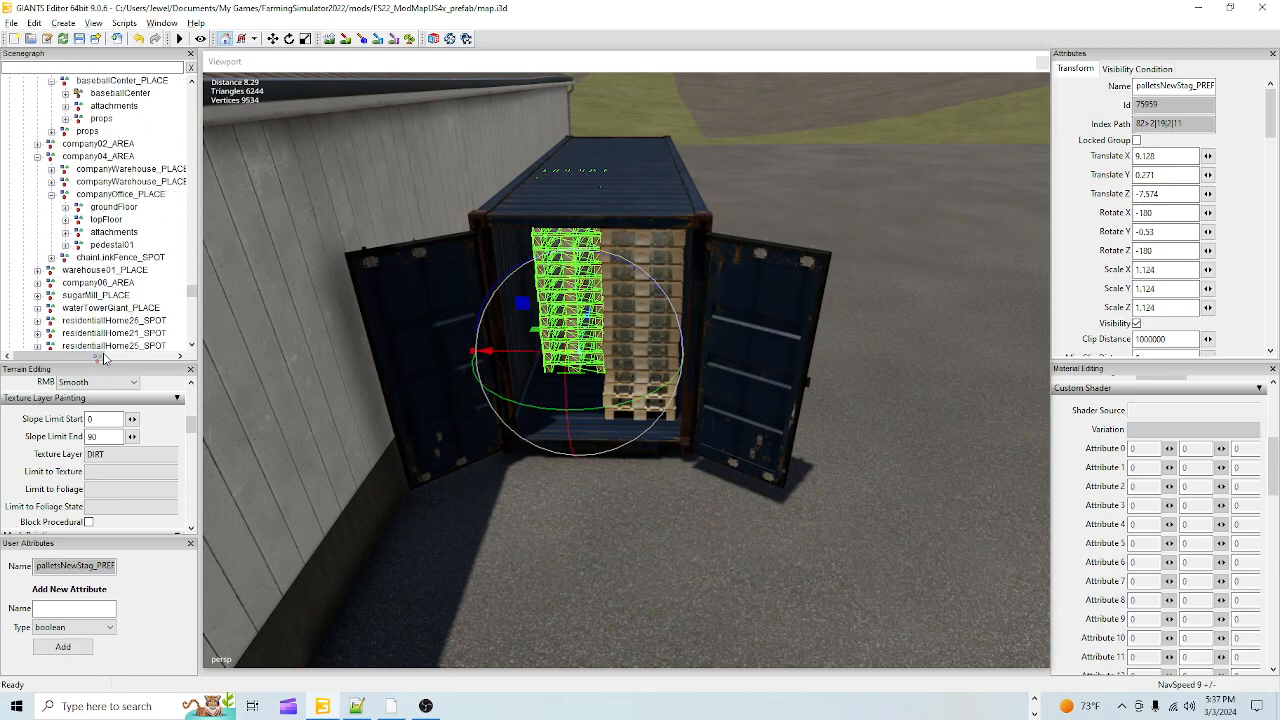
scroll(104, 358, "down", 6)
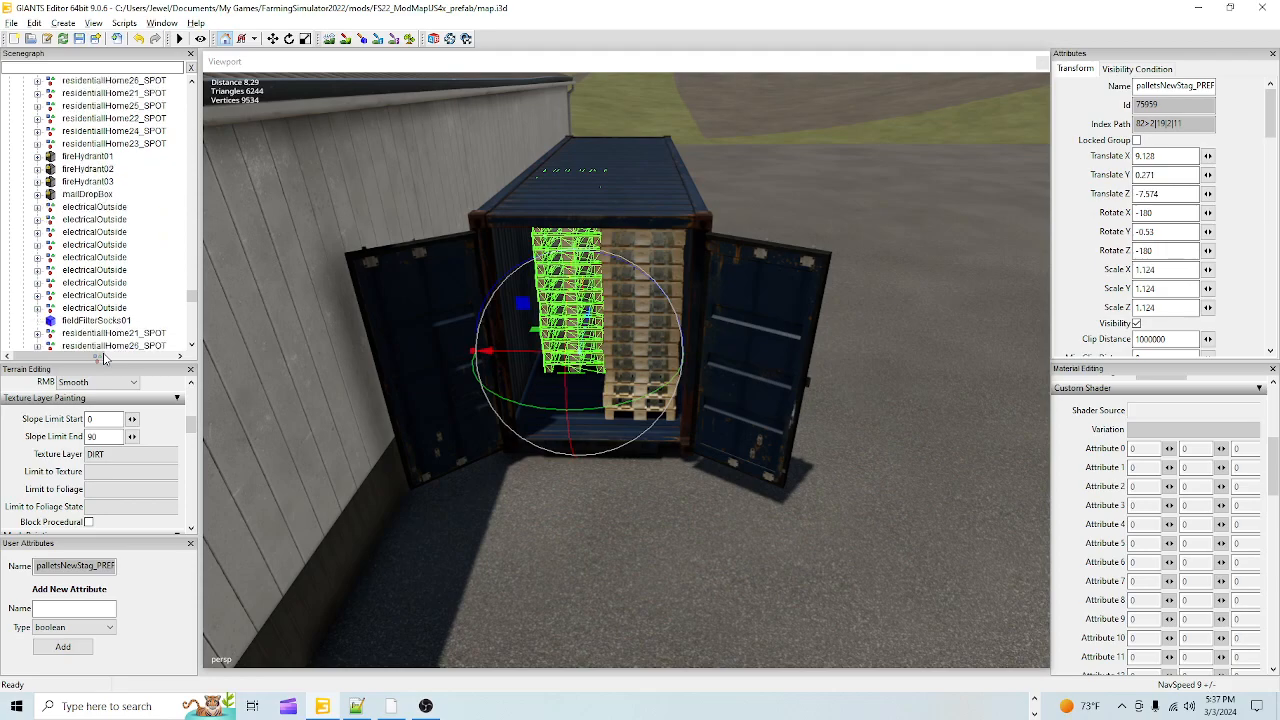
scroll(104, 358, "down", 6)
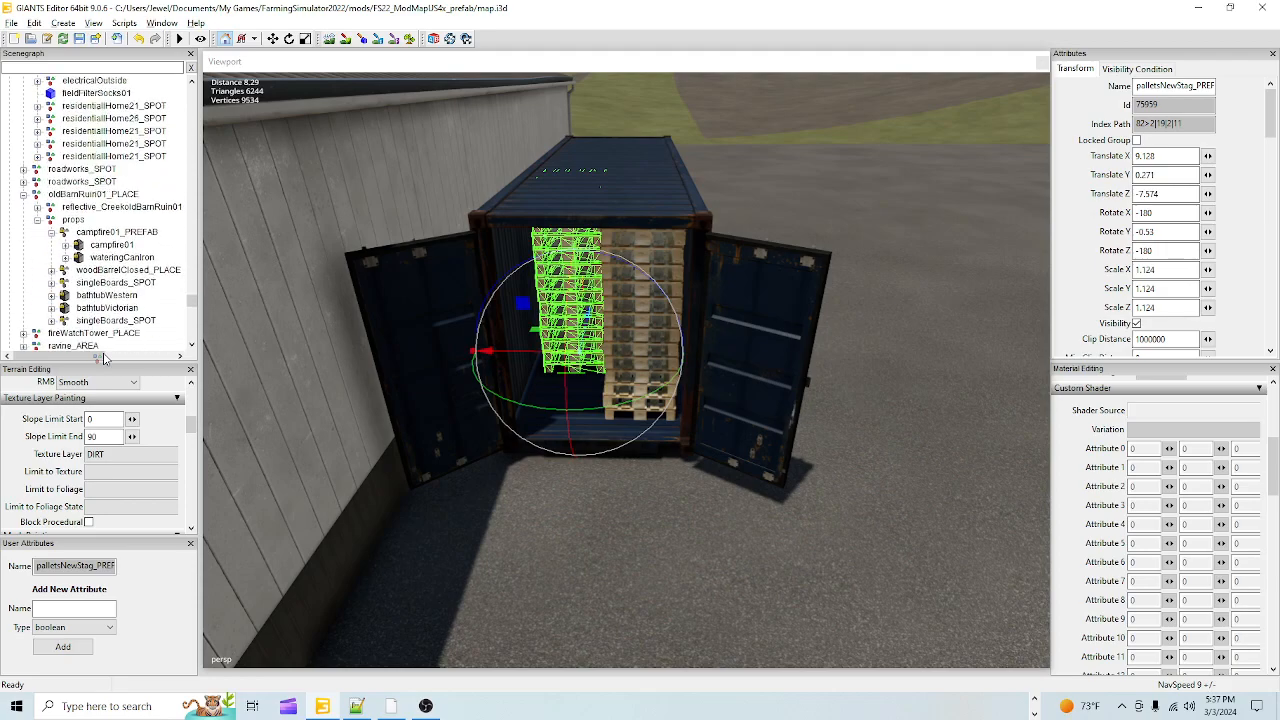
scroll(104, 358, "down", 7)
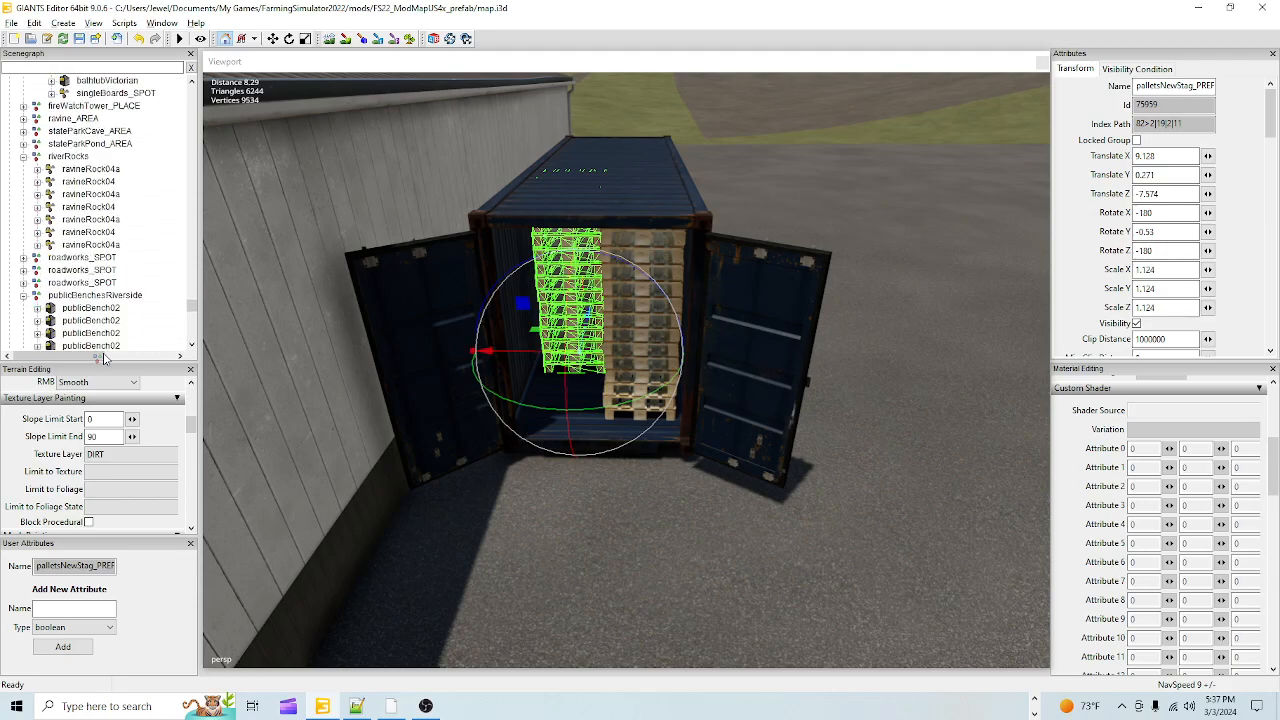
scroll(104, 358, "down", 7)
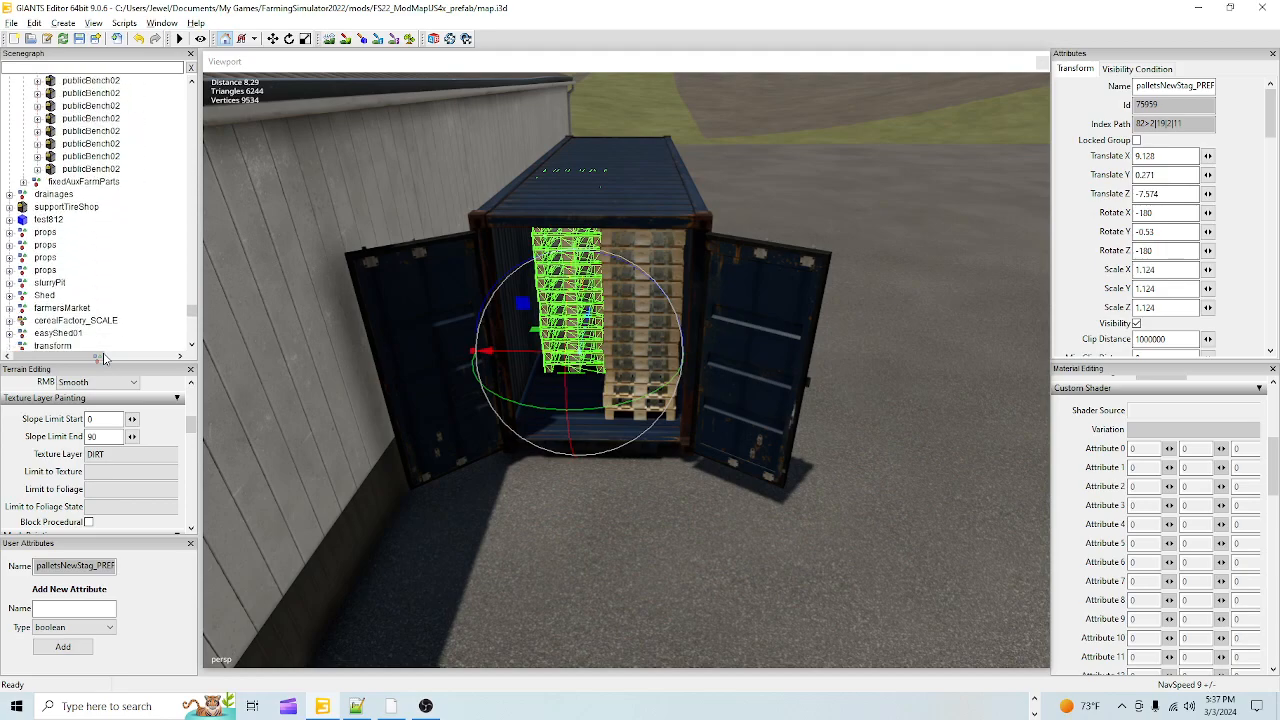
scroll(104, 358, "down", 6)
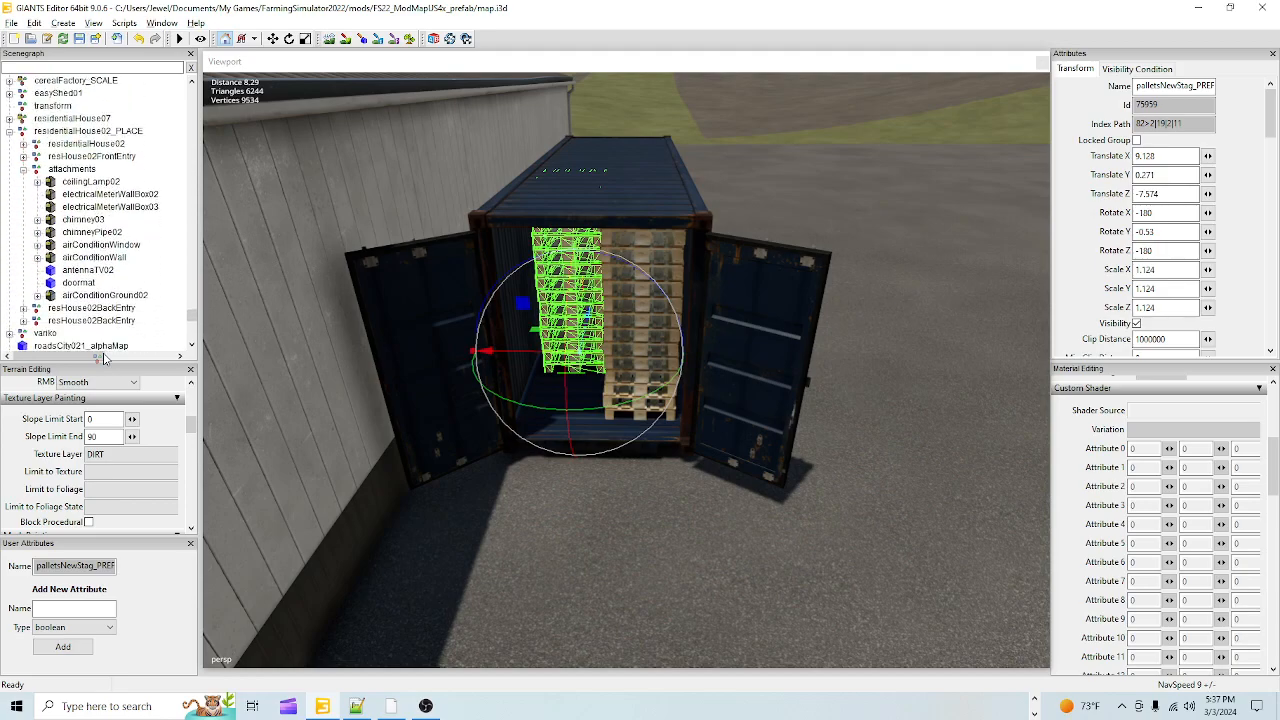
scroll(104, 358, "down", 6)
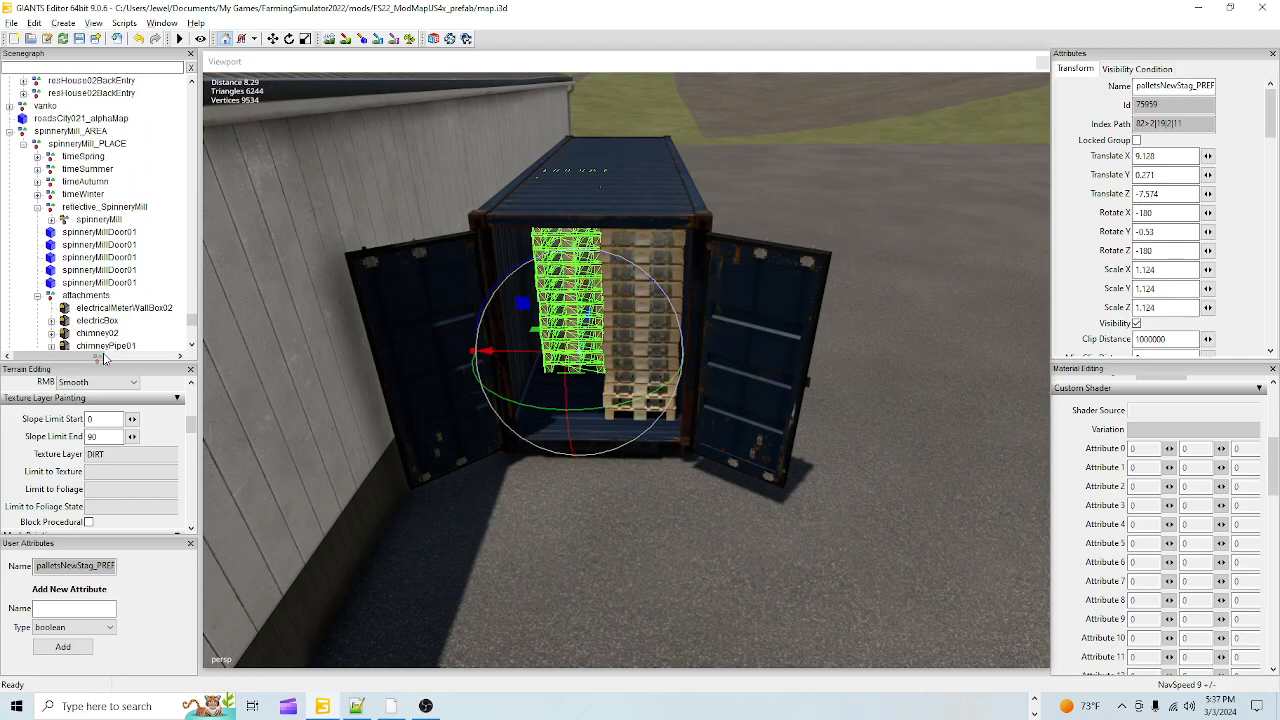
scroll(104, 358, "down", 7)
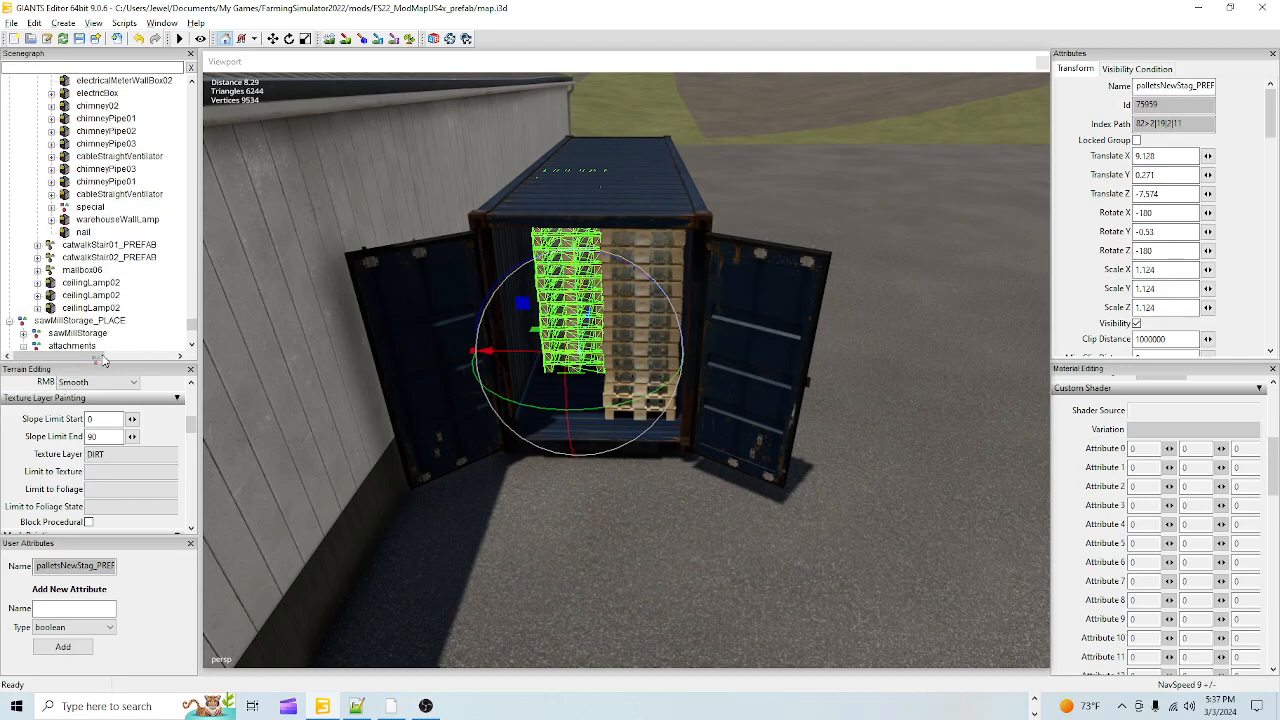
scroll(103, 358, "down", 7)
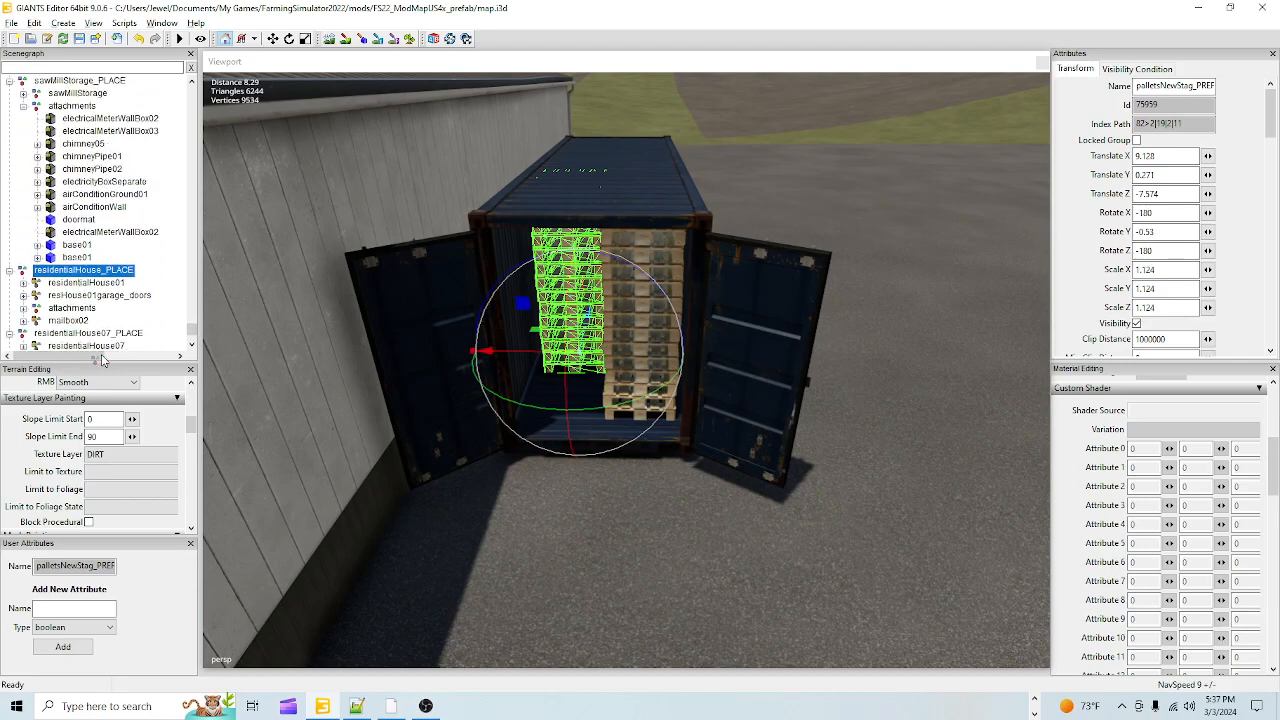
scroll(101, 354, "down", 2)
left_click(95, 309)
left_click(96, 306)
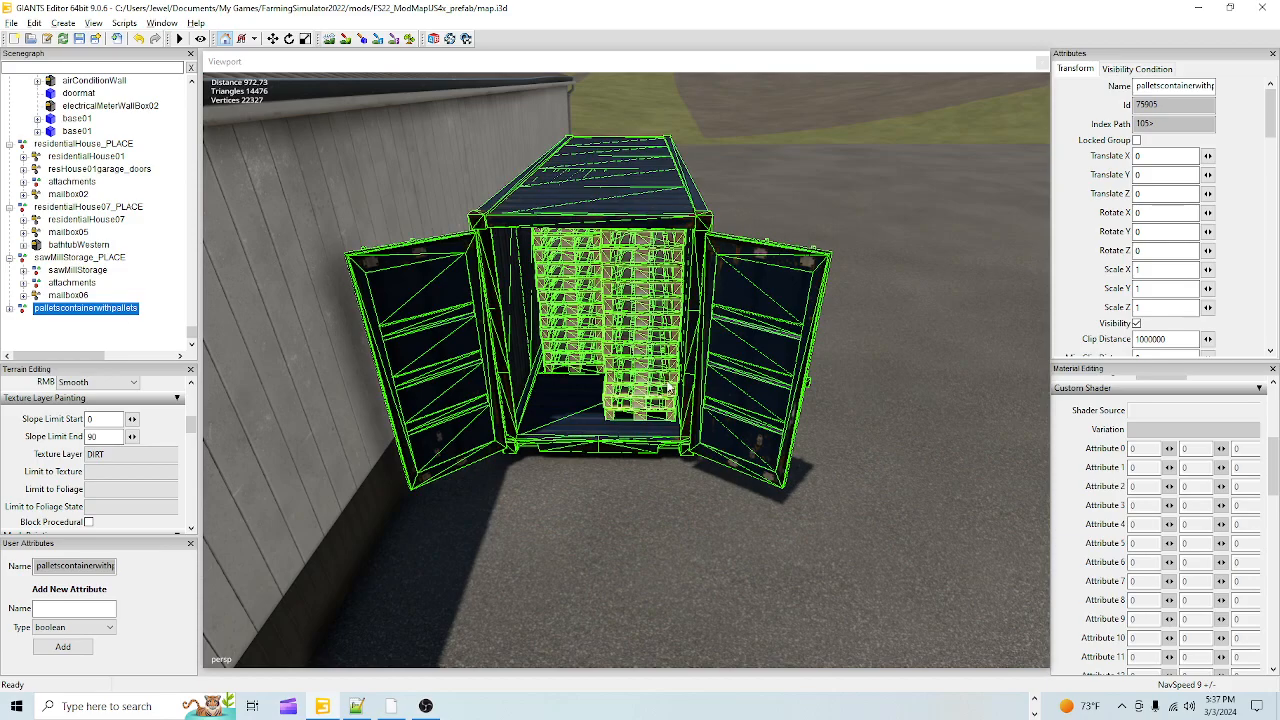
Step: Examine where the palletscontainerwithpallets group's pivot lies relative to the container and the surrounding buildings
scroll(672, 346, "down", 6)
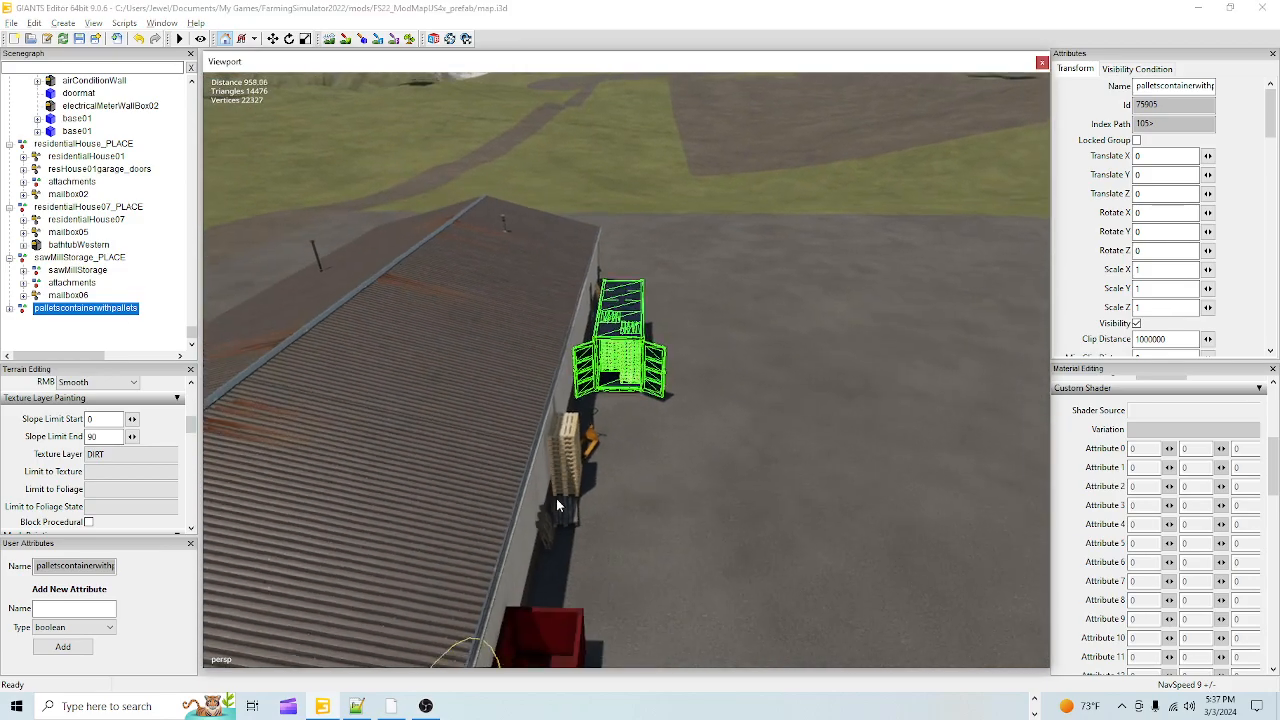
left_click_drag(617, 446, 1171, 377, "alt")
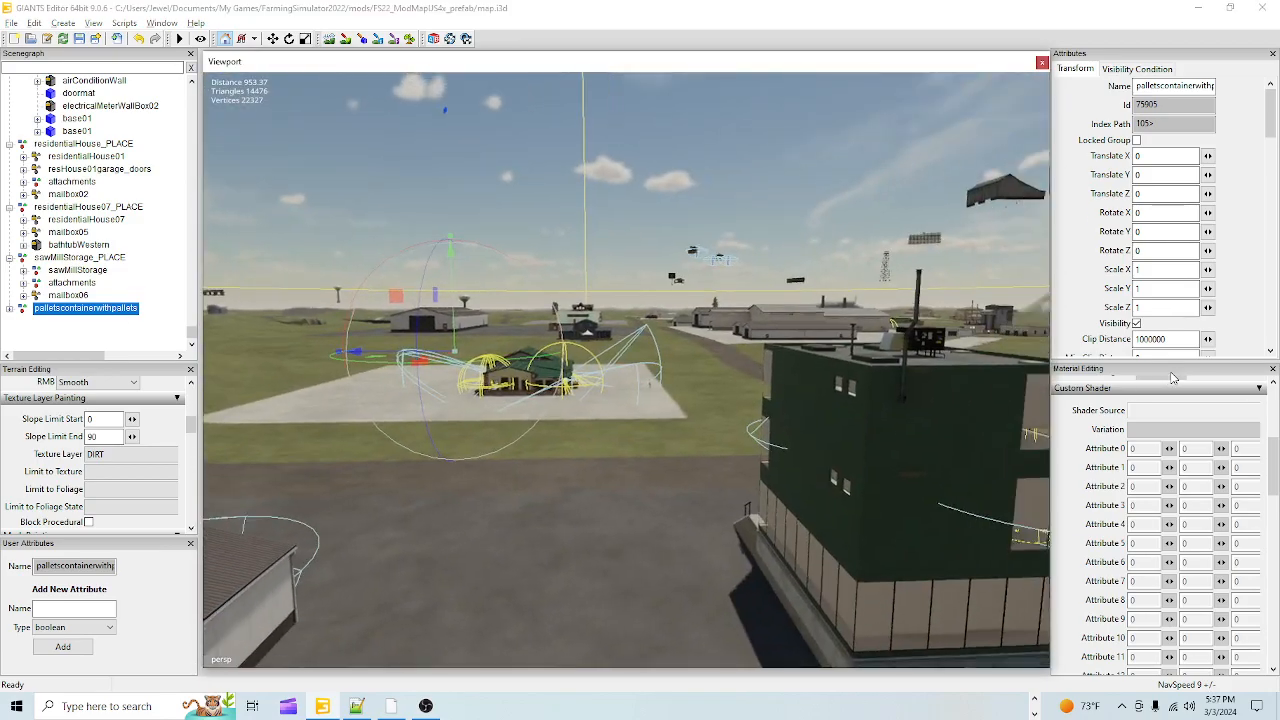
scroll(1168, 381, "down", 3)
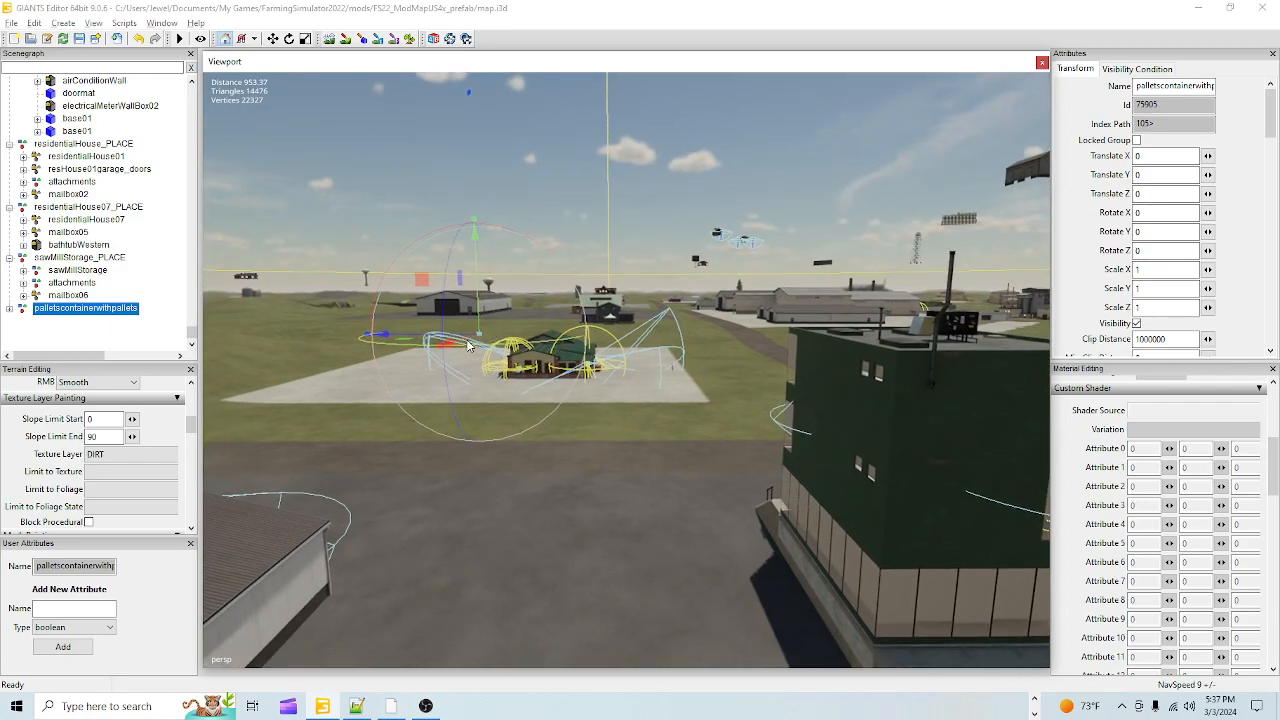
left_click_drag(652, 374, 499, 419, "alt")
right_click_drag(499, 419, 804, 172, "alt")
left_click_drag(805, 171, 1077, 306, "alt")
right_click_drag(1077, 306, 640, 351, "alt")
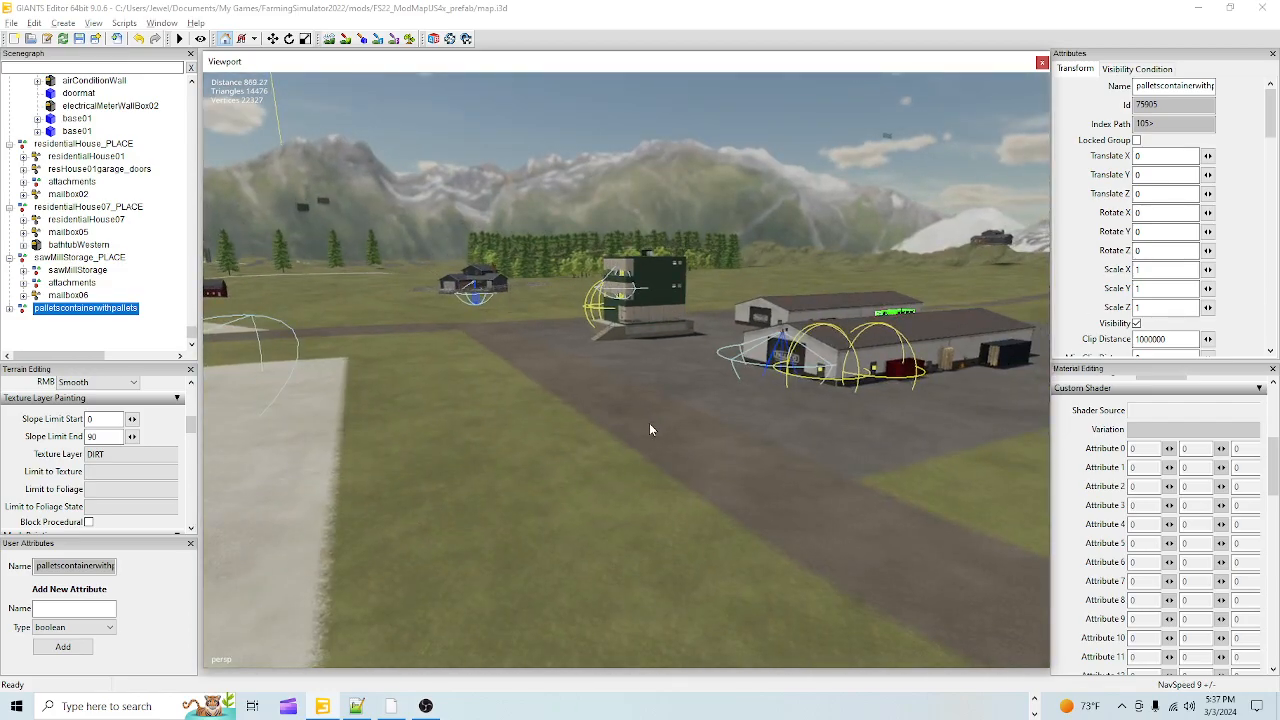
left_click_drag(650, 423, 520, 423, "alt")
right_click_drag(522, 429, 835, 295, "alt")
left_click_drag(835, 295, 325, 375, "alt")
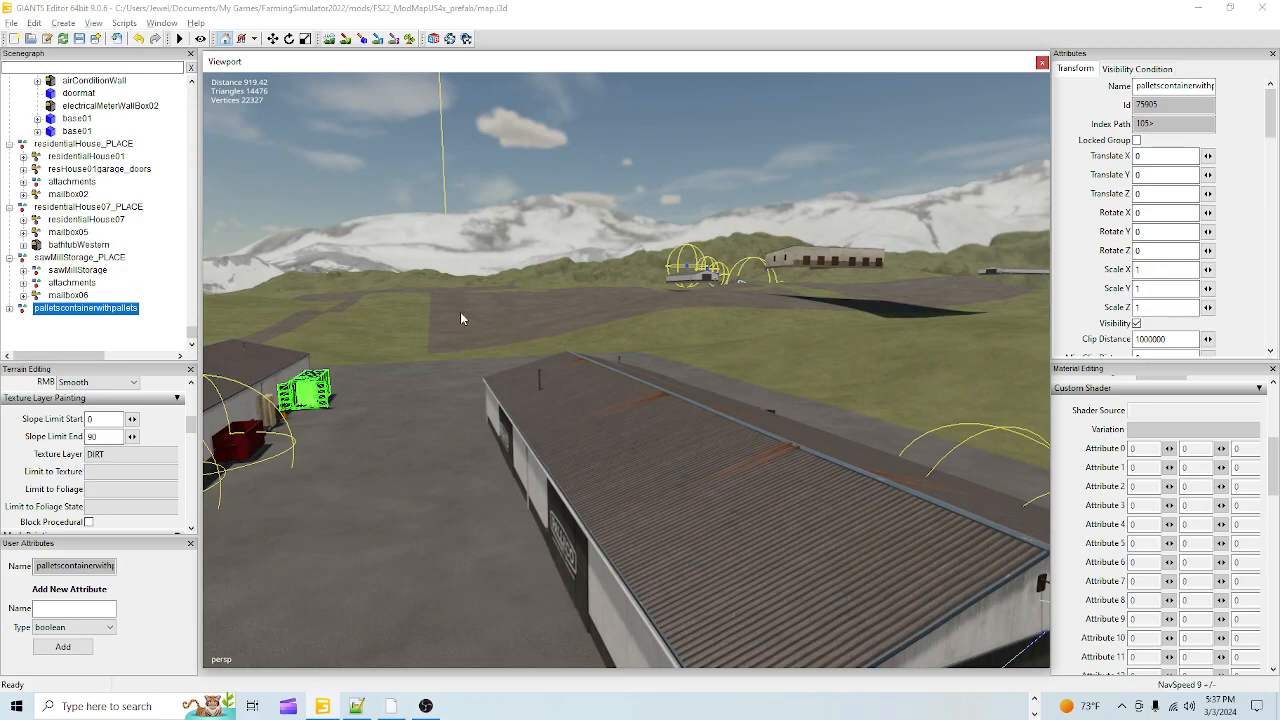
left_click_drag(448, 420, 569, 446, "alt")
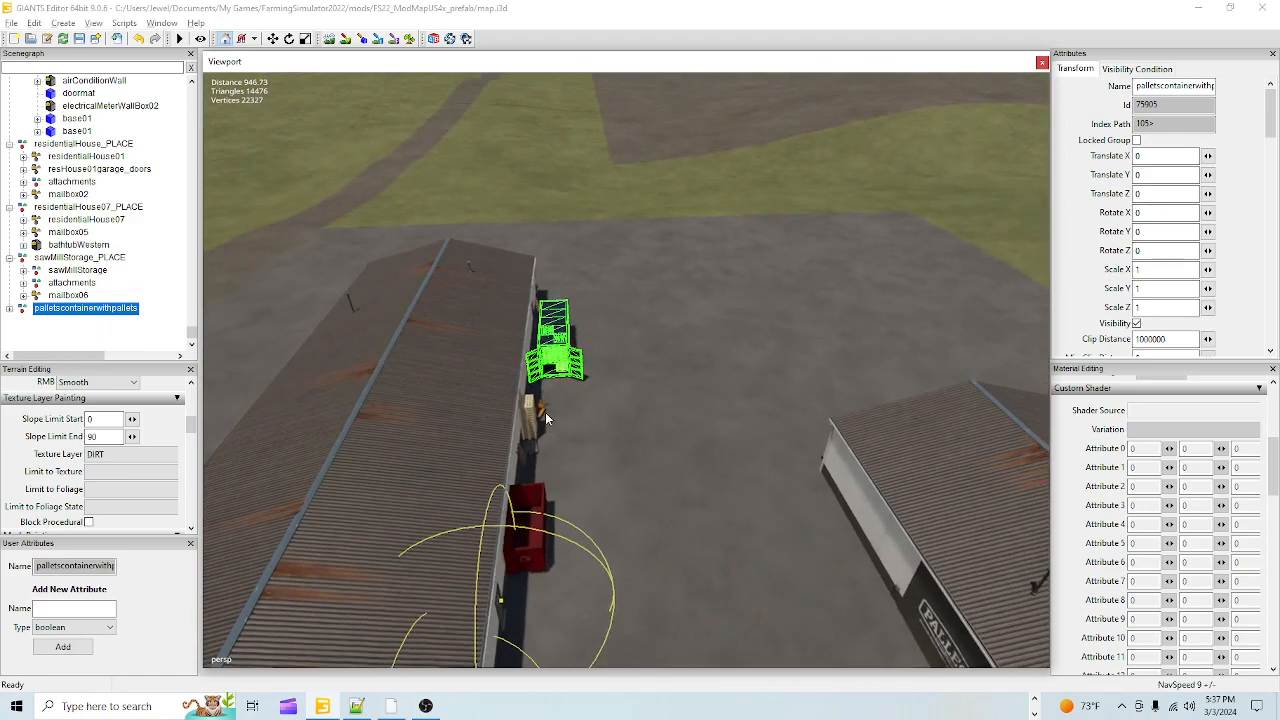
Step: Create a transform group and place it on the pavement just in front of the open container's doors
left_click(63, 23)
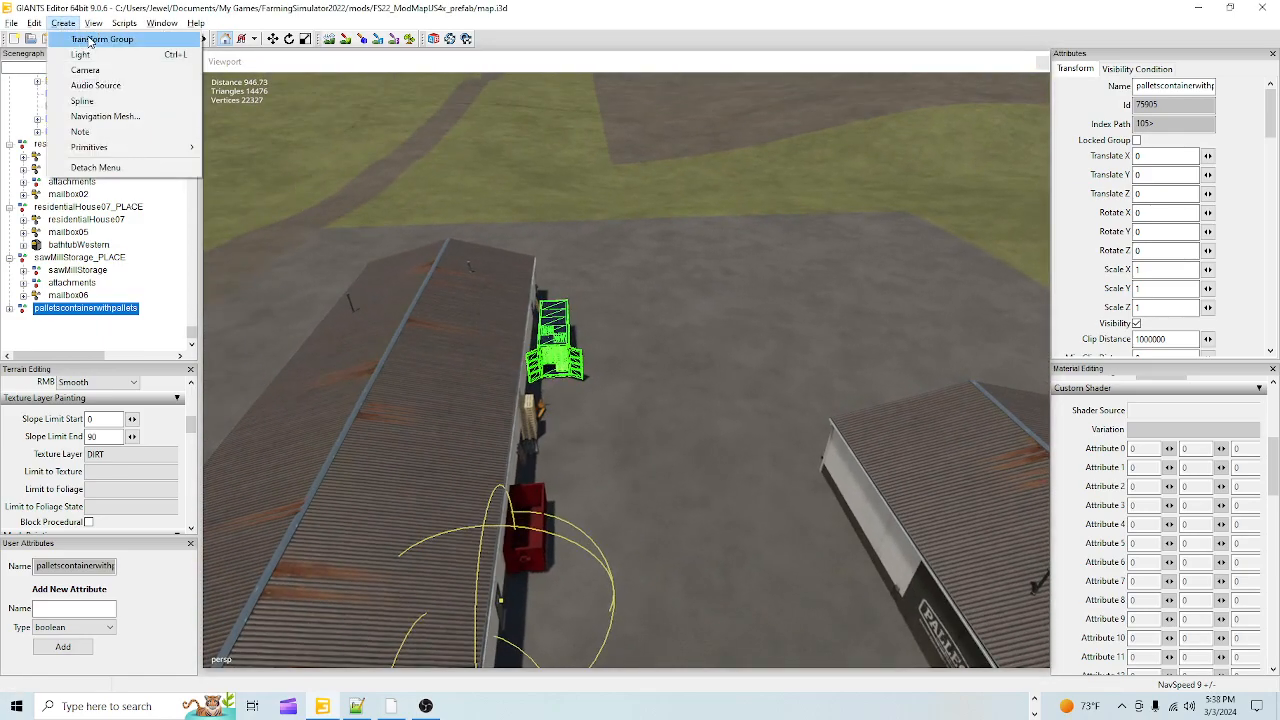
left_click(90, 40)
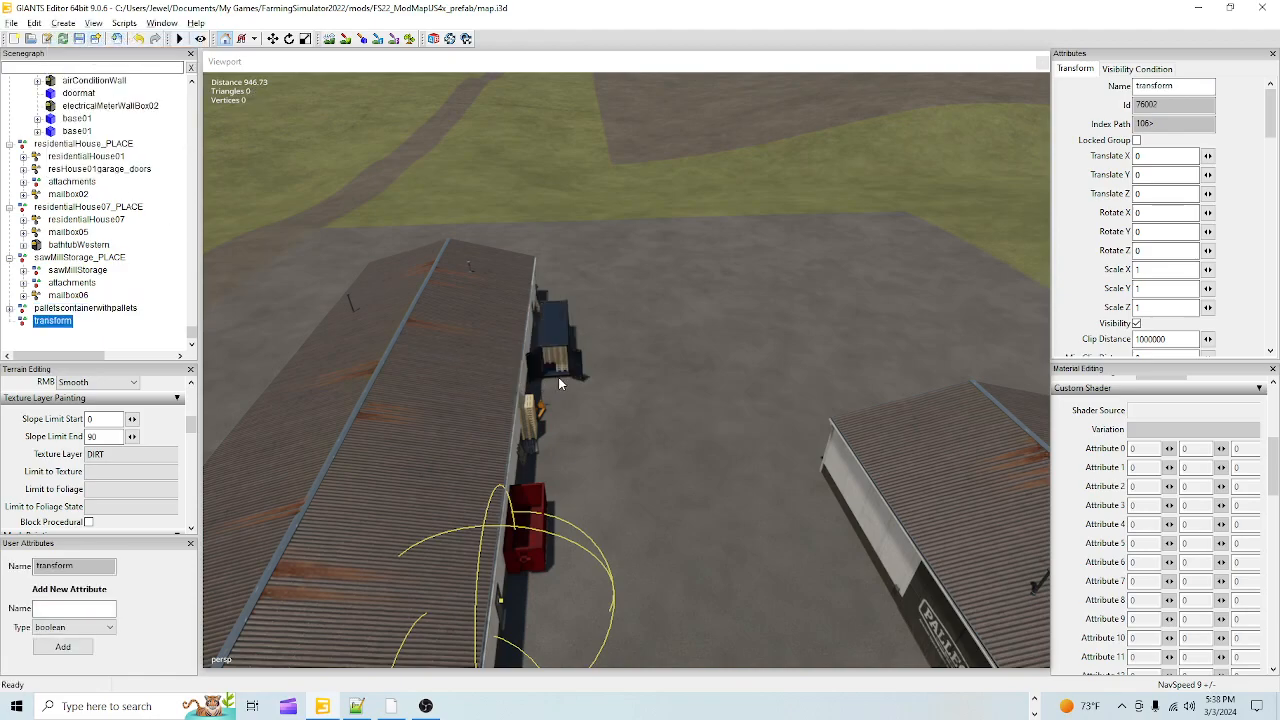
key("ctrl+b")
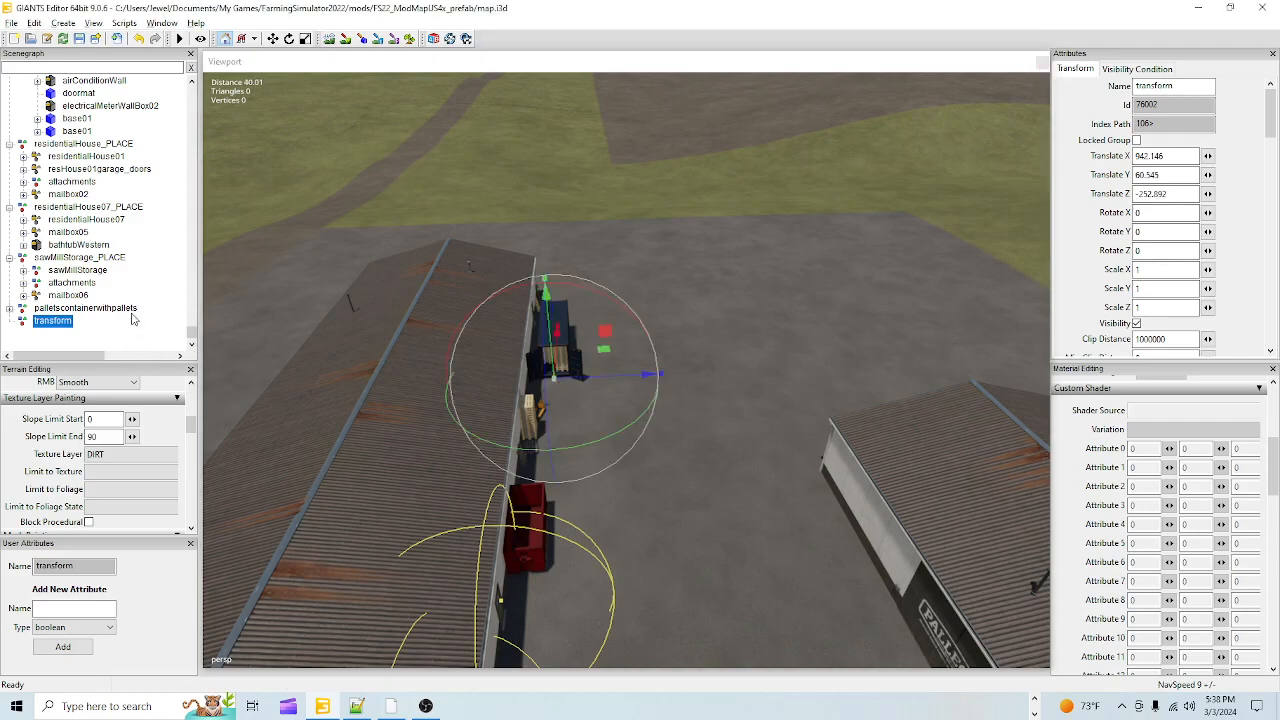
Step: Rename the new transform group to palletContain
double_click(1155, 86)
type("pa")
type("llet")
type("Conm")
type("tain")
key("Return")
Step: Move the palletscontainerwithpallets group into the palletContain group and select palletContain
left_click(85, 308)
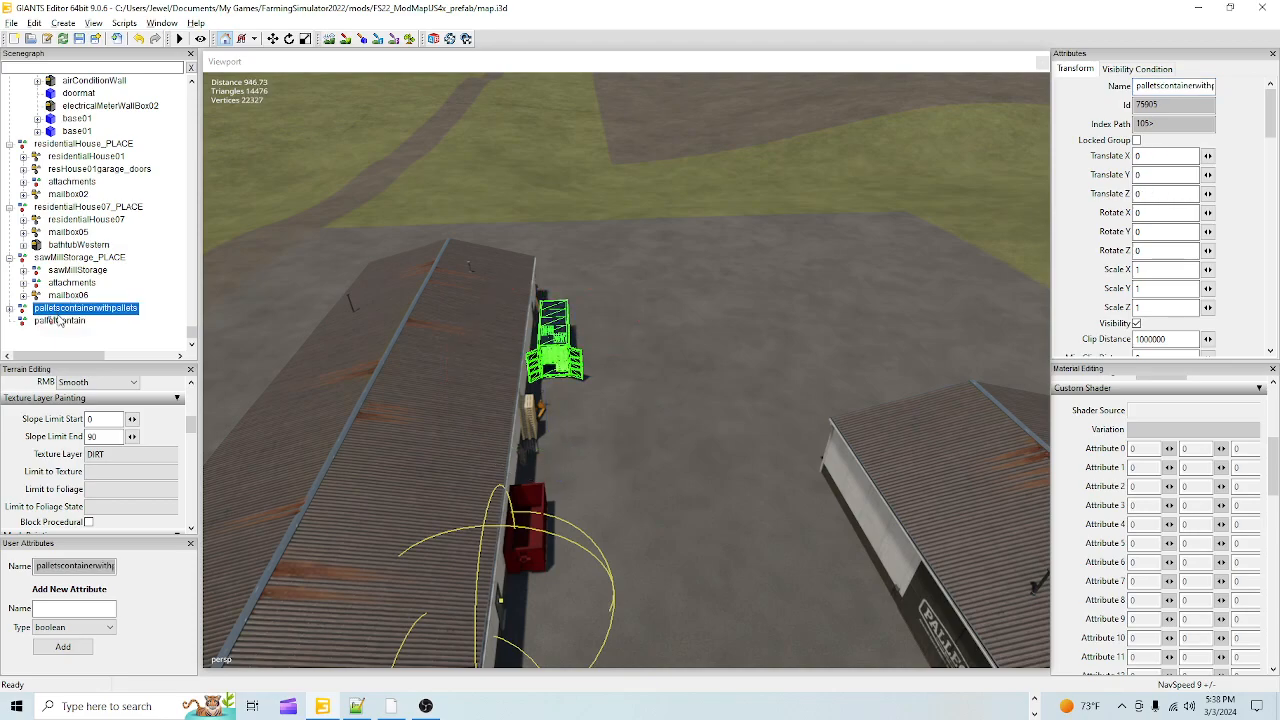
left_click_drag(58, 316, 57, 320)
left_click(60, 308)
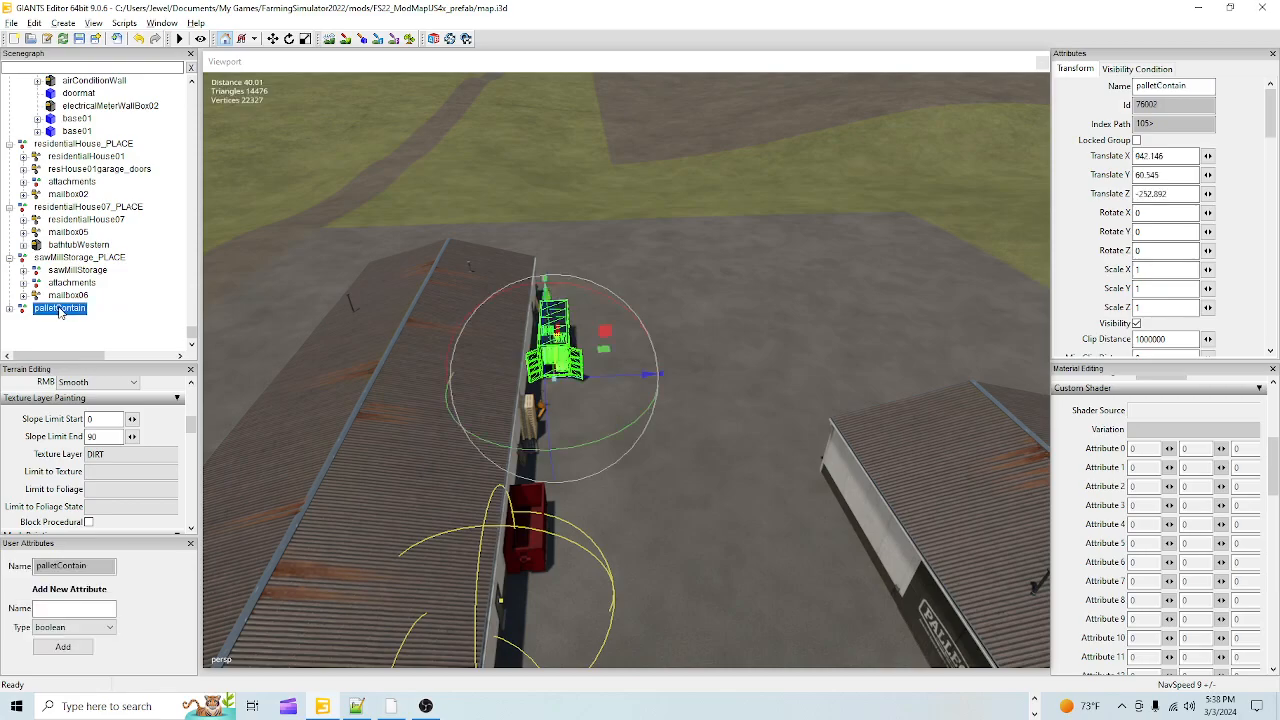
Step: Move the palletContain group along Z to about -239.65, into the open yard between the two warehouses
right_click_drag(368, 622, 525, 201, "alt")
left_click_drag(525, 201, 514, 320, "alt")
right_click_drag(514, 320, 509, 438, "alt")
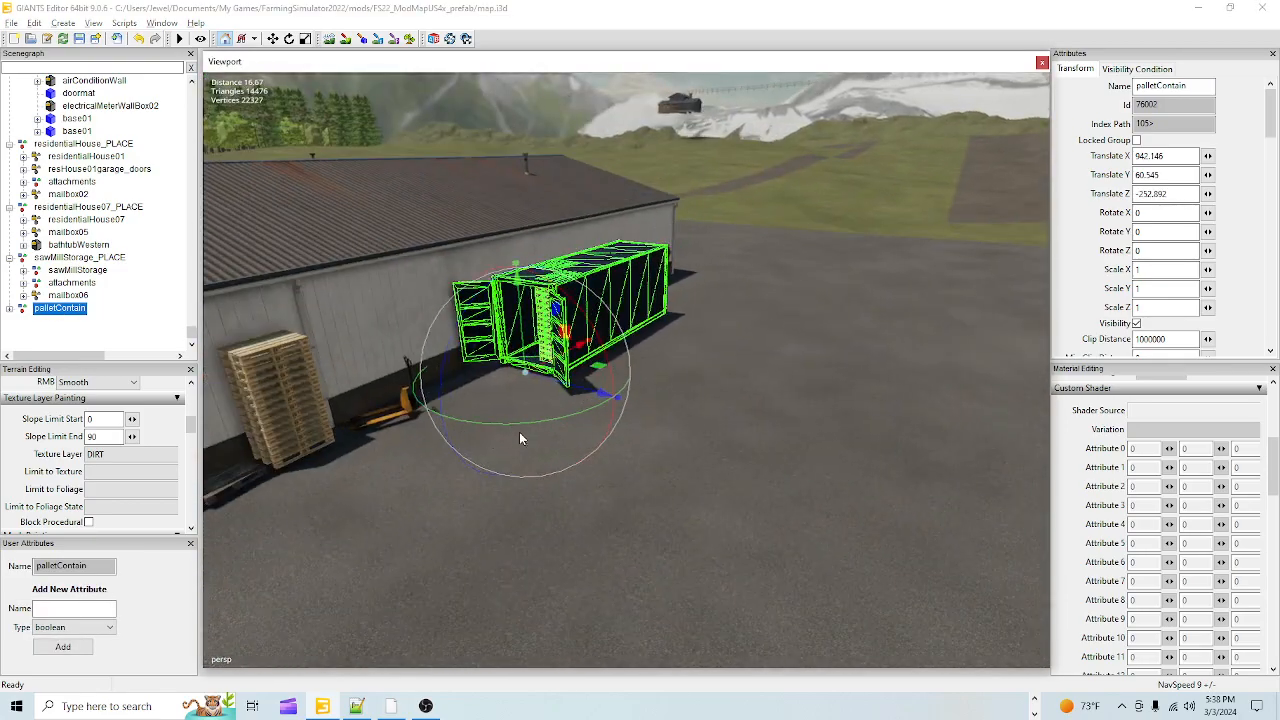
left_click_drag(585, 392, 1118, 476)
left_click_drag(943, 463, 714, 441, "alt")
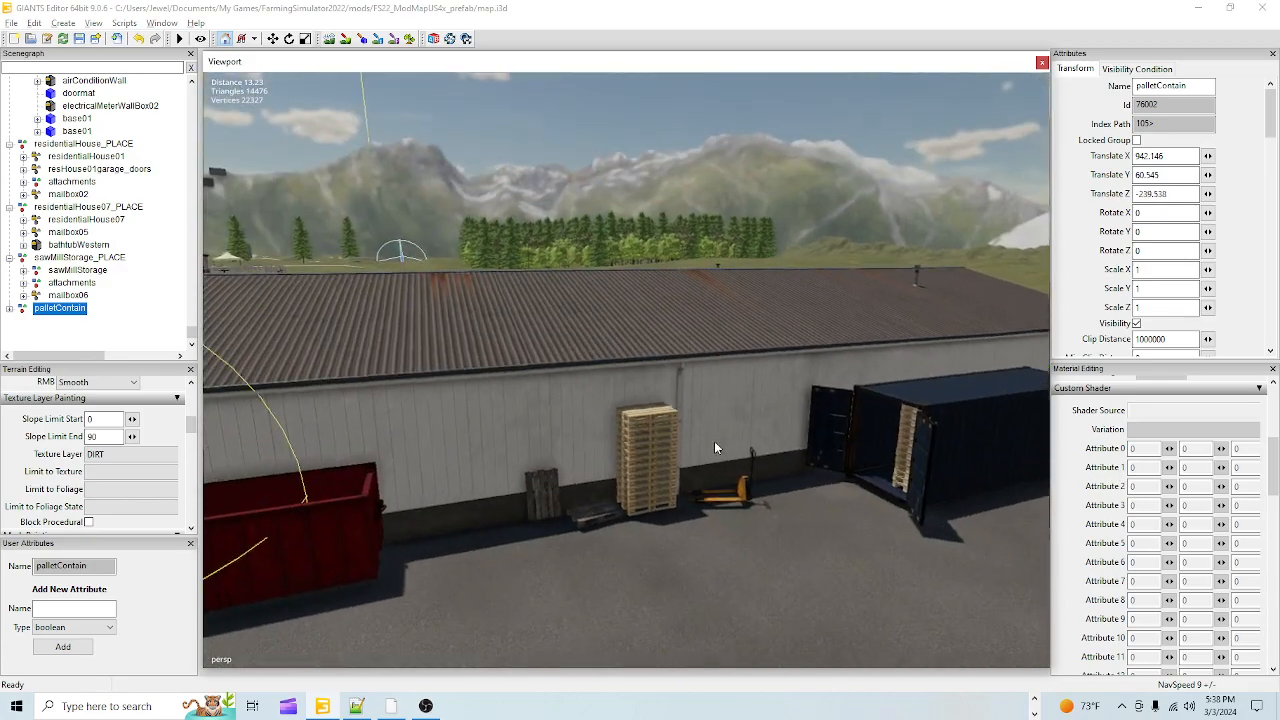
right_click_drag(714, 441, 803, 407, "alt")
left_click_drag(803, 407, 1031, 463, "alt")
left_click_drag(612, 375, 760, 352, "alt")
right_click_drag(615, 385, 661, 354, "alt")
left_click_drag(661, 354, 633, 378, "alt")
right_click_drag(633, 378, 611, 490, "alt")
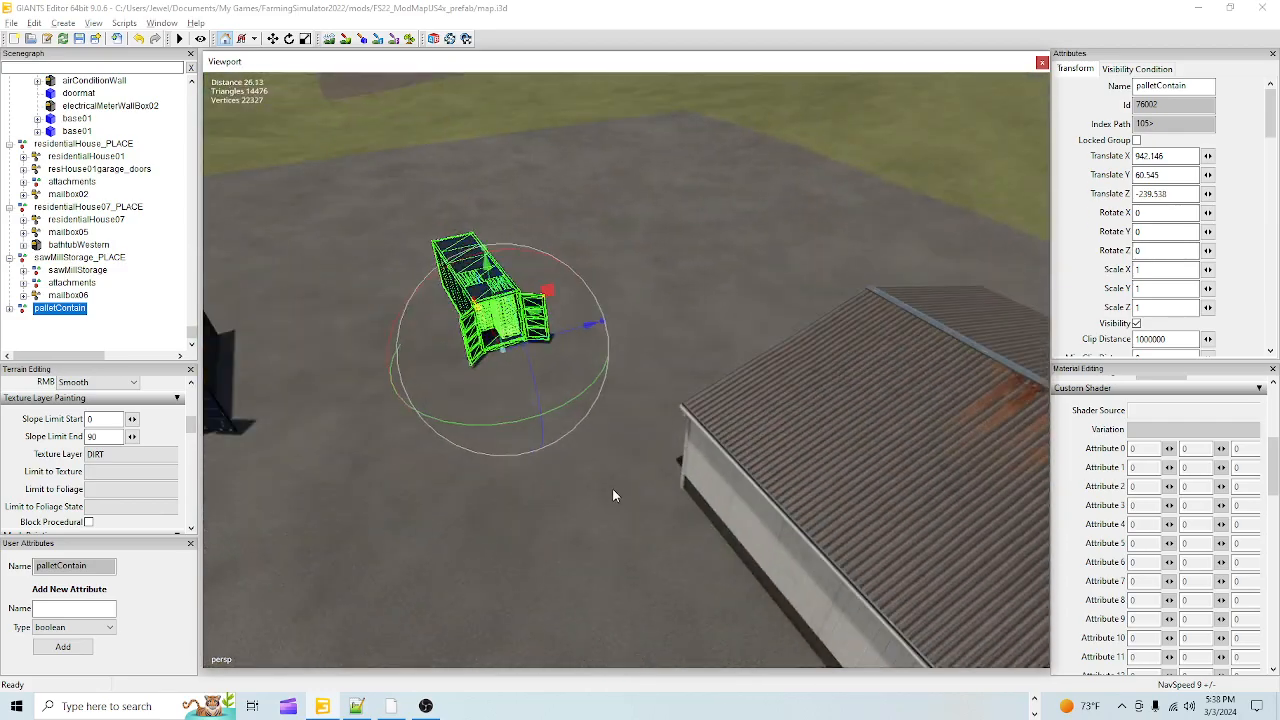
mouse_move(548, 341)
left_mouse_down()
mouse_move(577, 318)
mouse_move(542, 325)
left_mouse_up()
Step: Duplicate the palletContain group and move the copy along Z to about -231, beside the first one
left_click_drag(550, 335, 621, 425, "alt")
right_click_drag(621, 425, 680, 279, "alt")
left_click_drag(680, 279, 575, 218, "alt")
right_click_drag(575, 218, 567, 355, "alt")
left_click_drag(567, 355, 578, 335, "alt")
left_click_drag(597, 466, 548, 456, "alt")
right_click_drag(548, 456, 475, 365, "alt")
left_click_drag(575, 450, 531, 494, "alt")
mouse_move(531, 494)
right_mouse_down("alt")
mouse_move(606, 309)
mouse_move(550, 484)
right_mouse_up("alt")
left_click_drag(550, 484, 645, 369, "alt")
mouse_move(637, 447)
left_mouse_down("alt")
mouse_move(1068, 434)
mouse_move(636, 443)
left_mouse_up("alt")
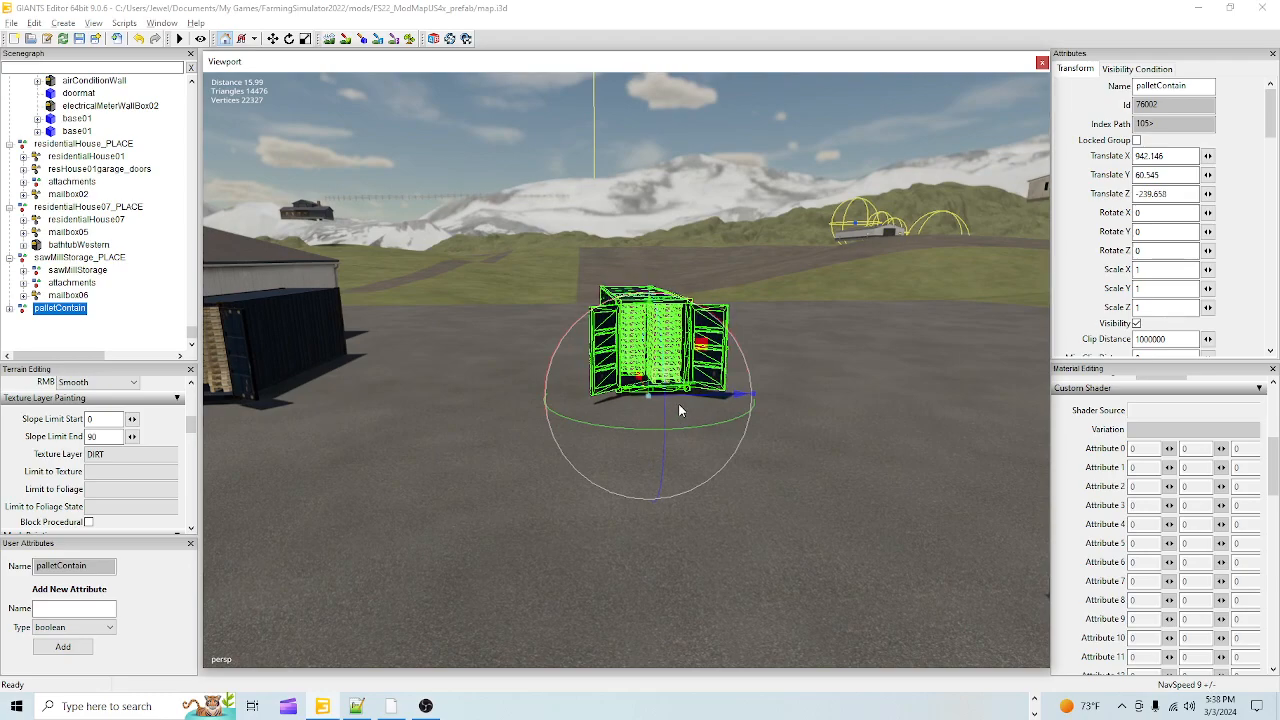
key("ctrl+d")
left_click_drag(698, 392, 982, 422)
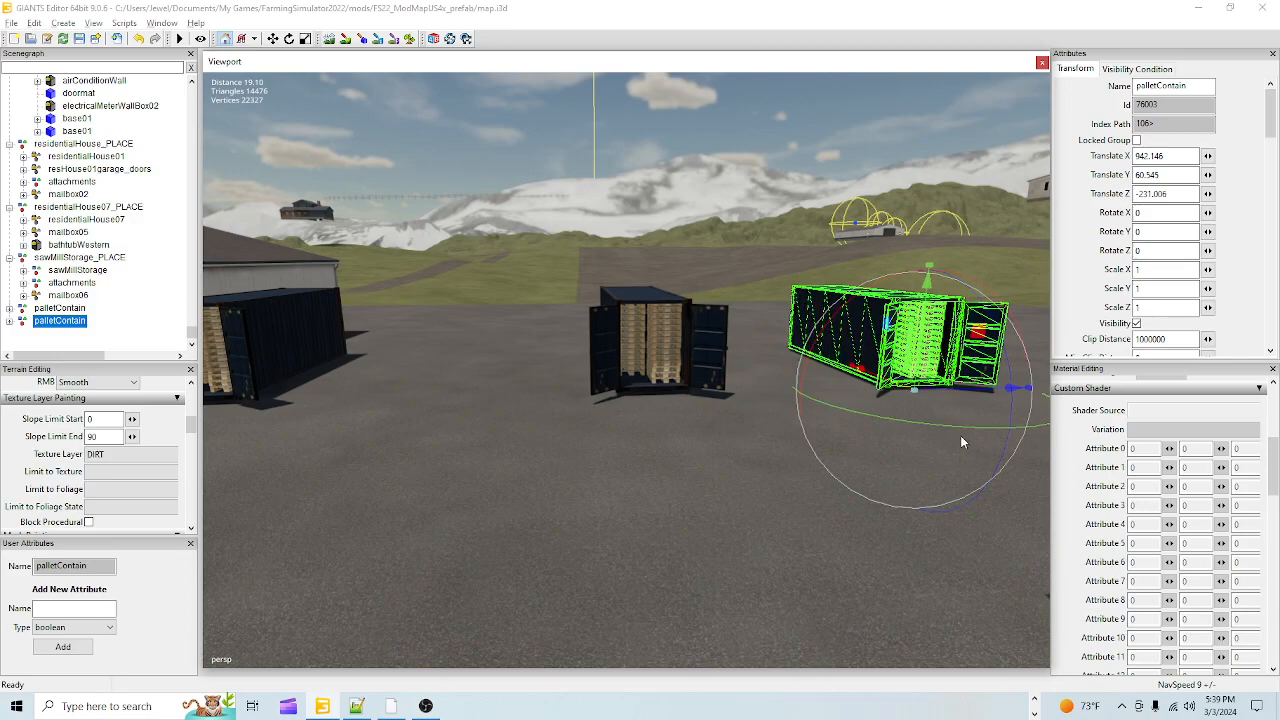
Step: Duplicate palletContain once more and place this third container farther along Z at about -220.67
key("ctrl+d")
left_click_drag(962, 387, 1204, 385)
left_click_drag(702, 418, 828, 396, "alt")
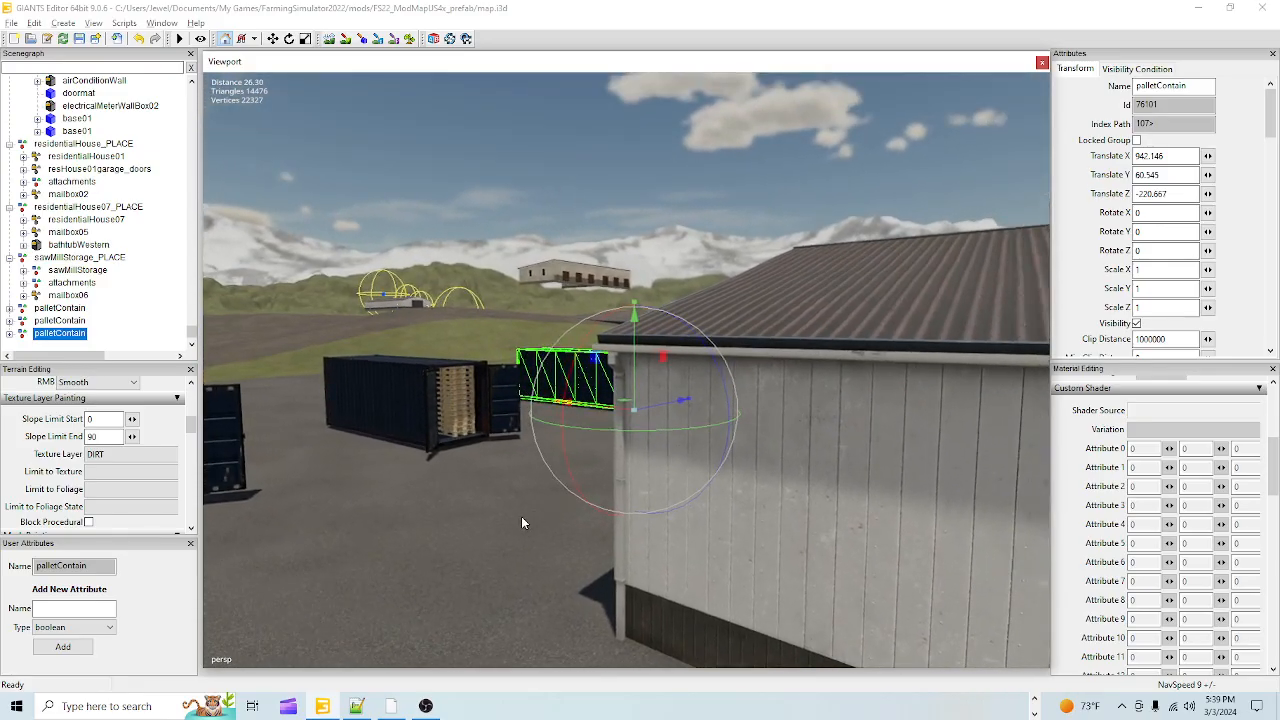
scroll(521, 516, "up", 5)
left_click_drag(521, 516, 632, 426, "alt")
scroll(632, 428, "down", 5)
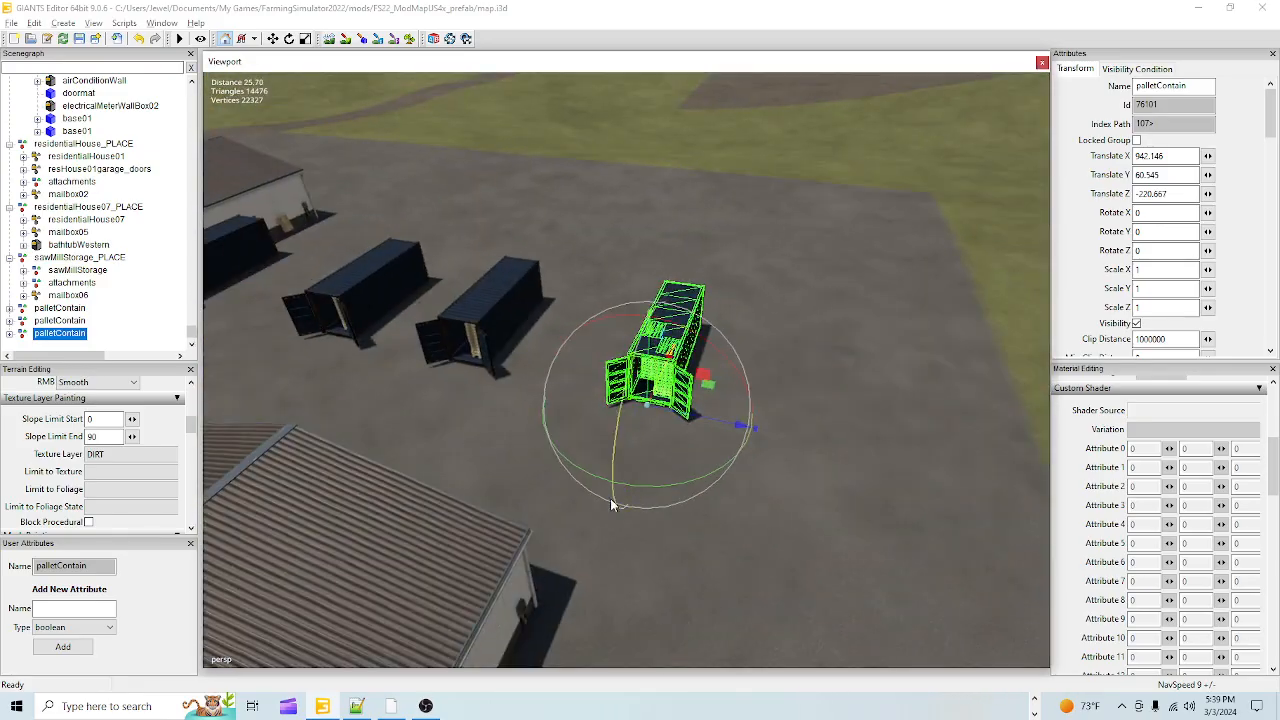
Step: Examine at ground level how the third container's base sits relative to the pavement
left_click_drag(645, 481, 620, 564, "alt")
scroll(621, 480, "up", 8)
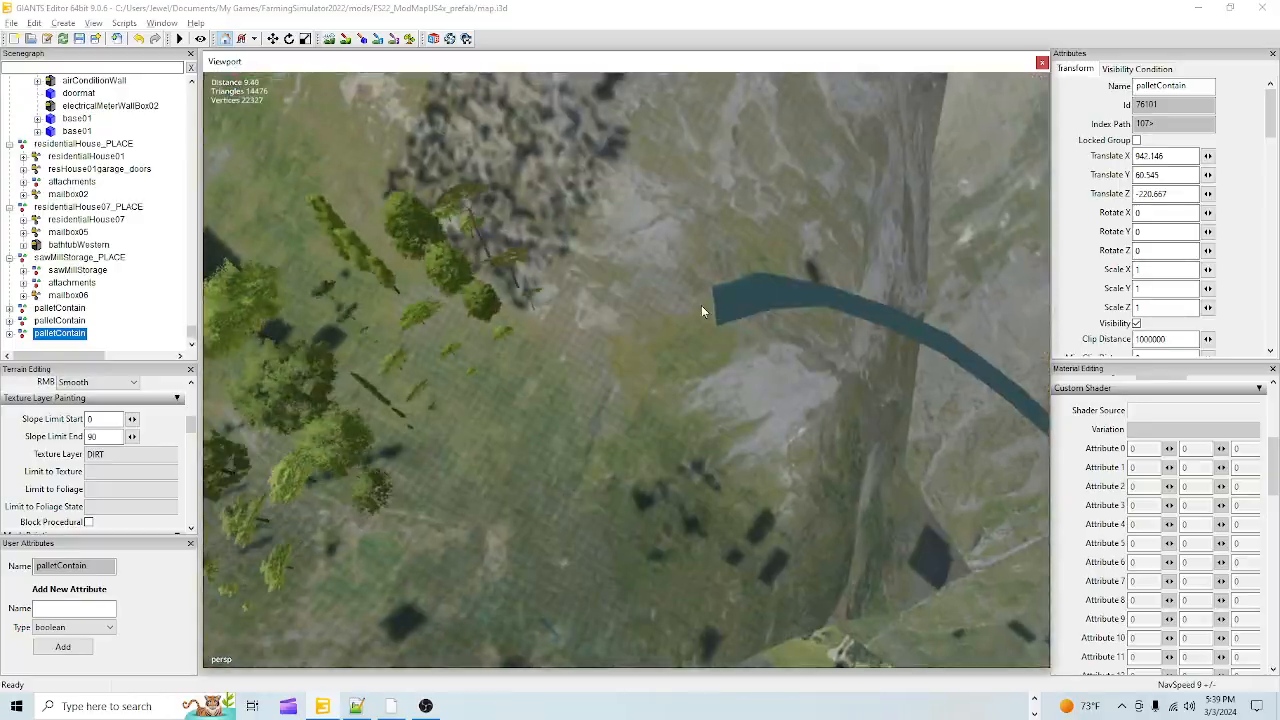
scroll(569, 491, "down", 5)
left_click_drag(569, 491, 592, 473, "alt")
scroll(606, 392, "up", 3)
scroll(622, 385, "up", 3)
left_click_drag(622, 385, 655, 294, "alt")
scroll(631, 376, "up", 4)
scroll(632, 314, "down", 4)
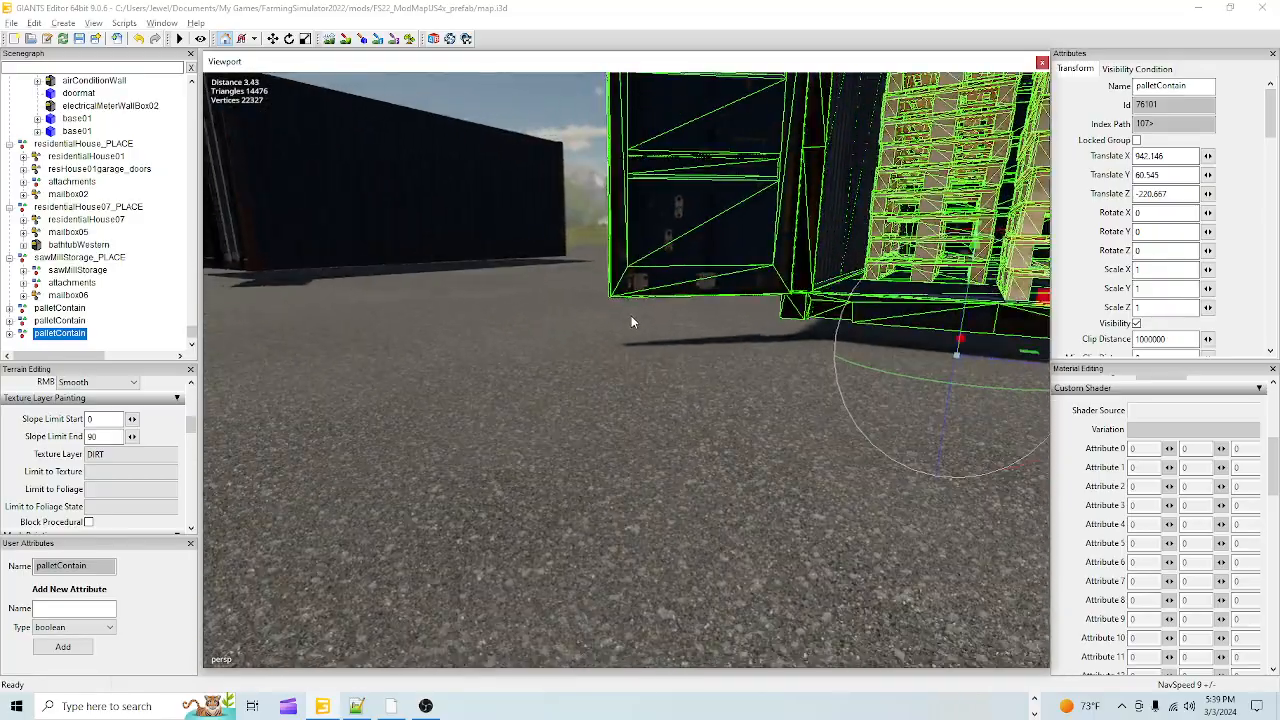
left_click_drag(623, 354, 714, 383, "alt")
scroll(714, 383, "up", 3)
scroll(670, 398, "down", 1)
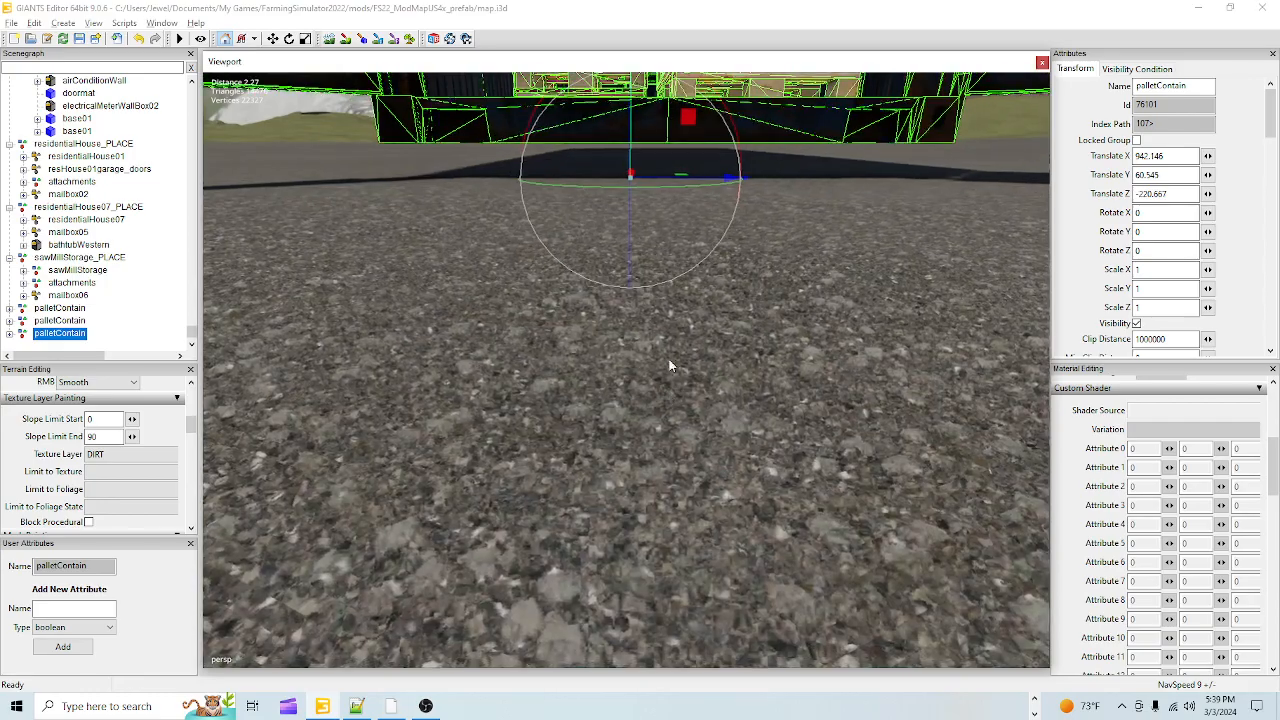
Step: Undo the placement and duplication of the extra palletContain copies beyond the one at Z -239.65
left_click_drag(684, 368, 520, 414, "alt")
scroll(692, 398, "down", 5)
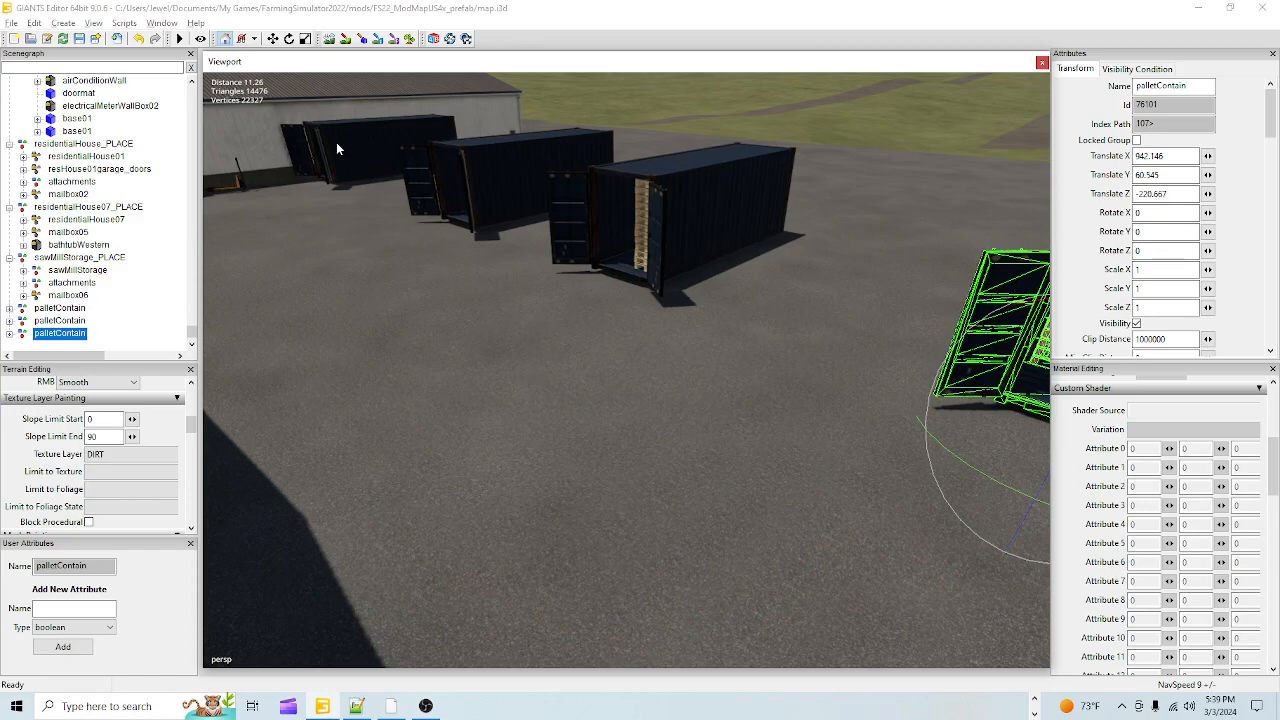
left_click(141, 39)
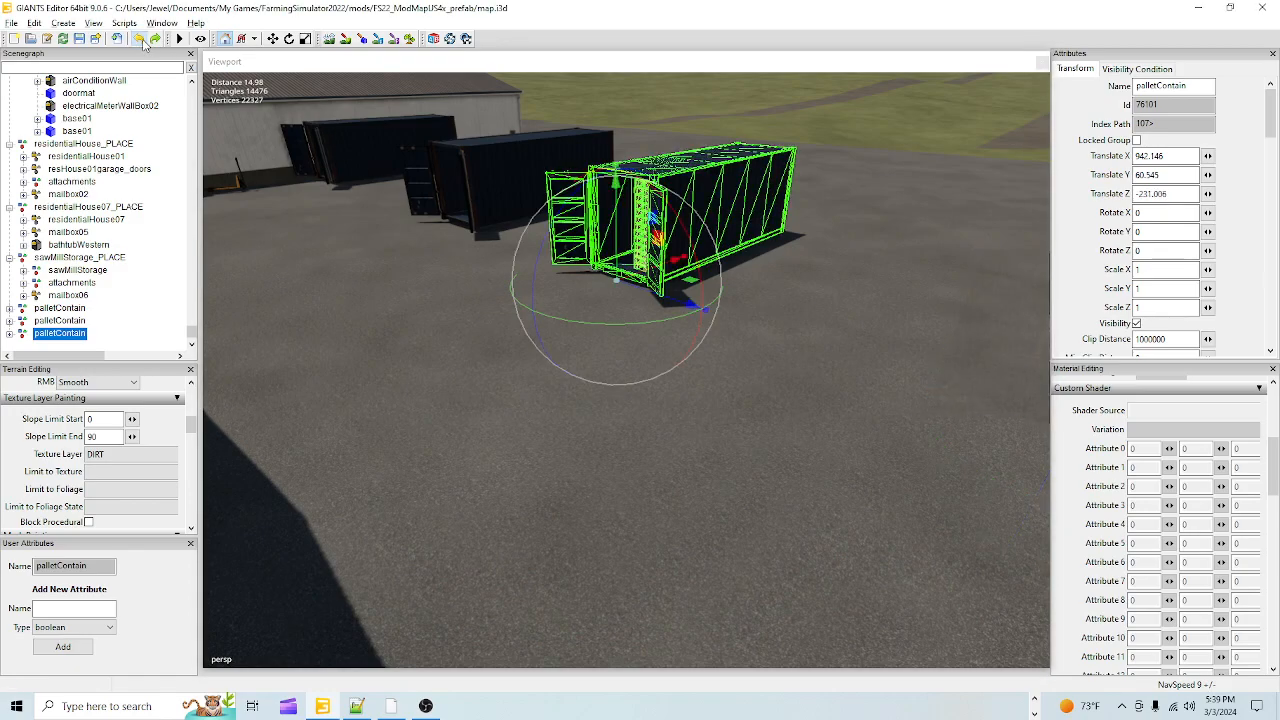
left_click(141, 39)
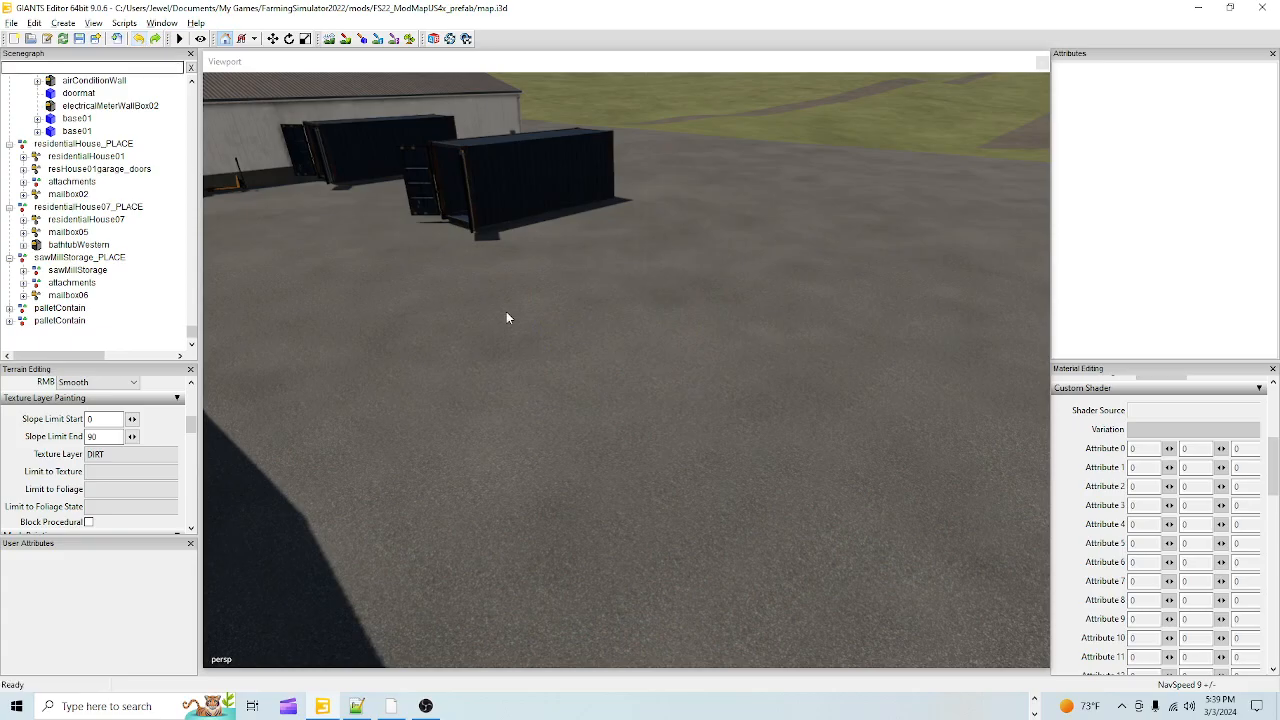
Step: Lower the cargoContainerBlueOpen standing beside the warehouse wall along Y to about -0.017, closing the gap above the pavement
left_click_drag(501, 306, 409, 310, "alt")
scroll(409, 310, "up", 5)
left_click_drag(563, 215, 586, 269, "alt")
scroll(507, 356, "up", 3)
left_click_drag(507, 356, 467, 330, "alt")
scroll(480, 310, "up", 3)
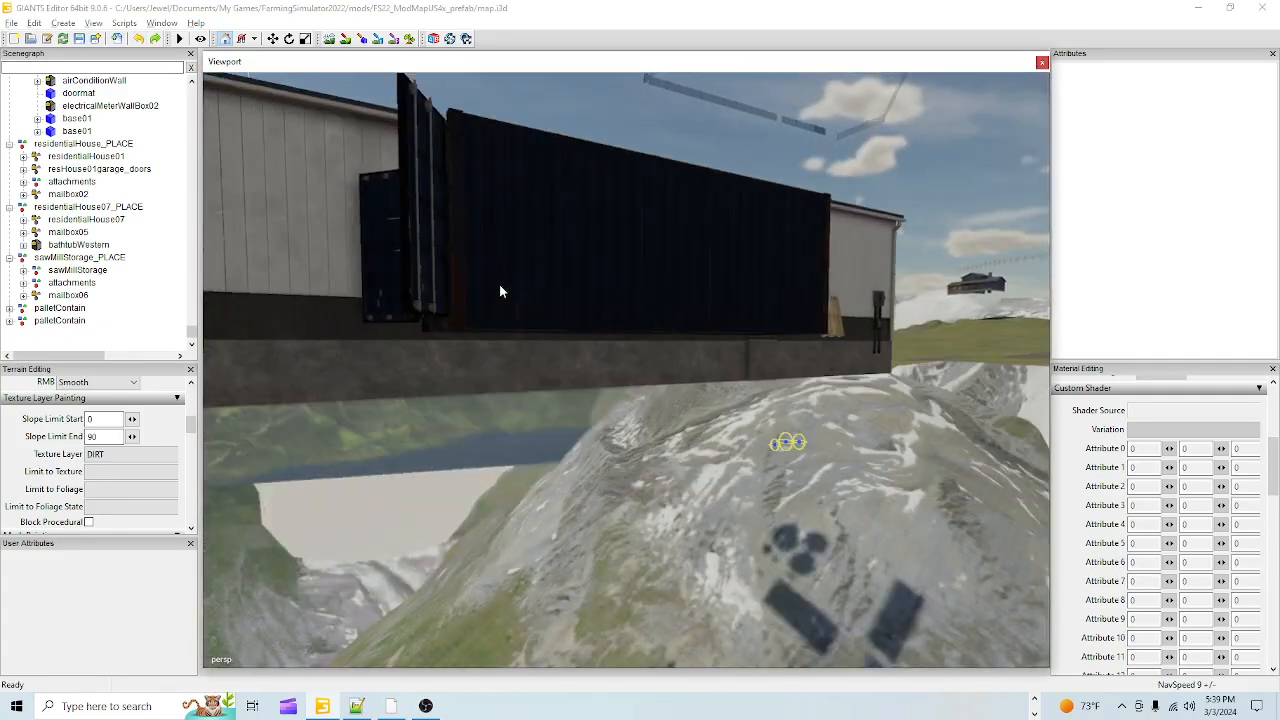
scroll(531, 241, "up", 3)
left_click_drag(531, 241, 576, 266, "alt")
middle_click_drag(576, 266, 562, 288, "alt")
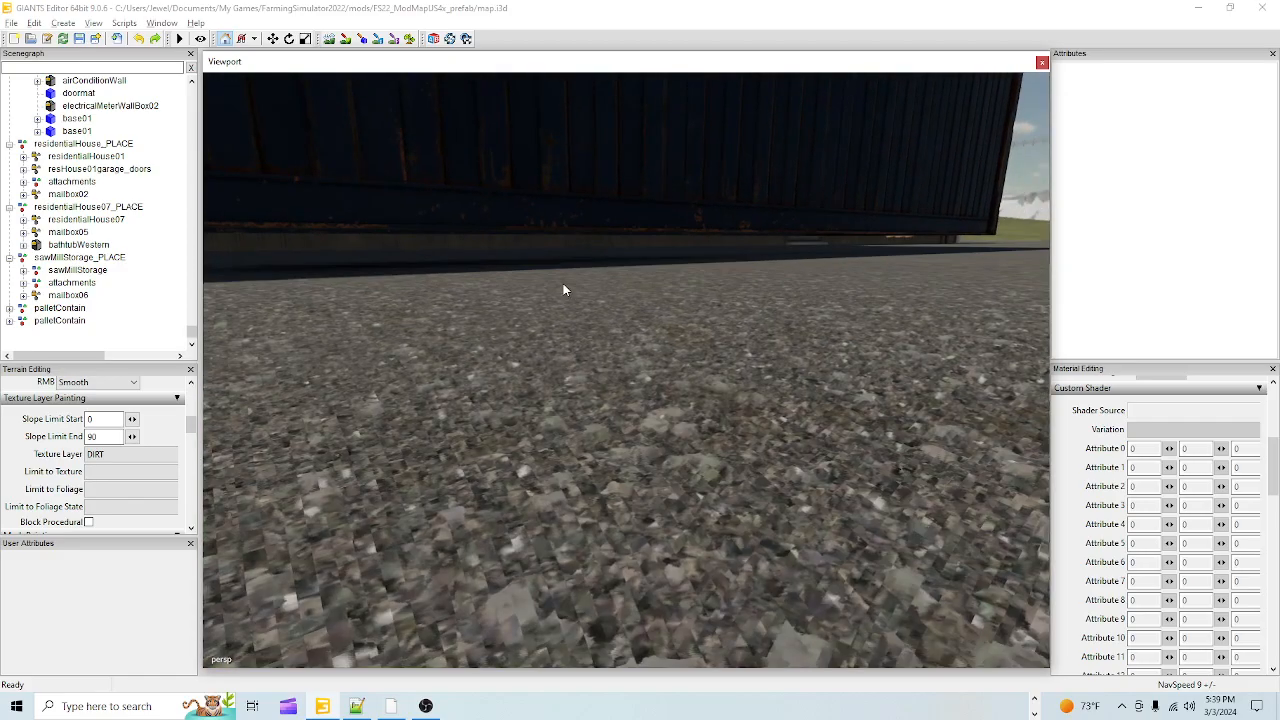
left_click(552, 199)
key("f")
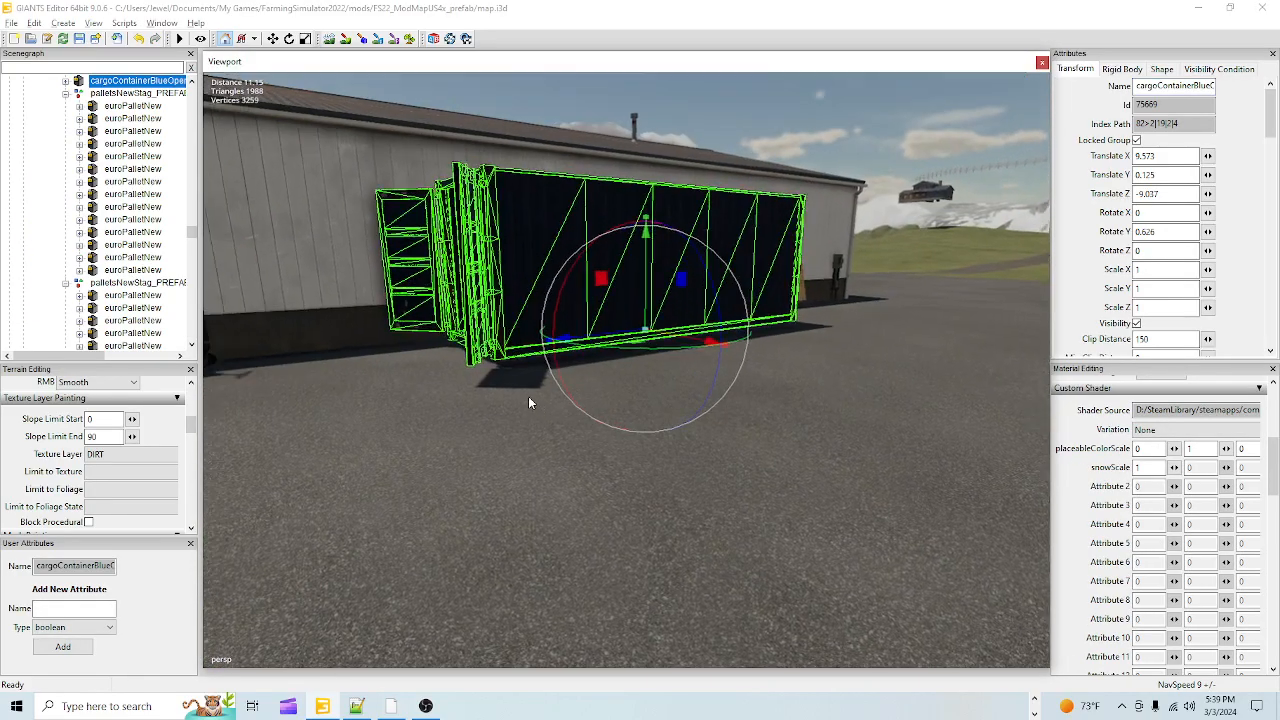
left_click_drag(657, 286, 645, 294)
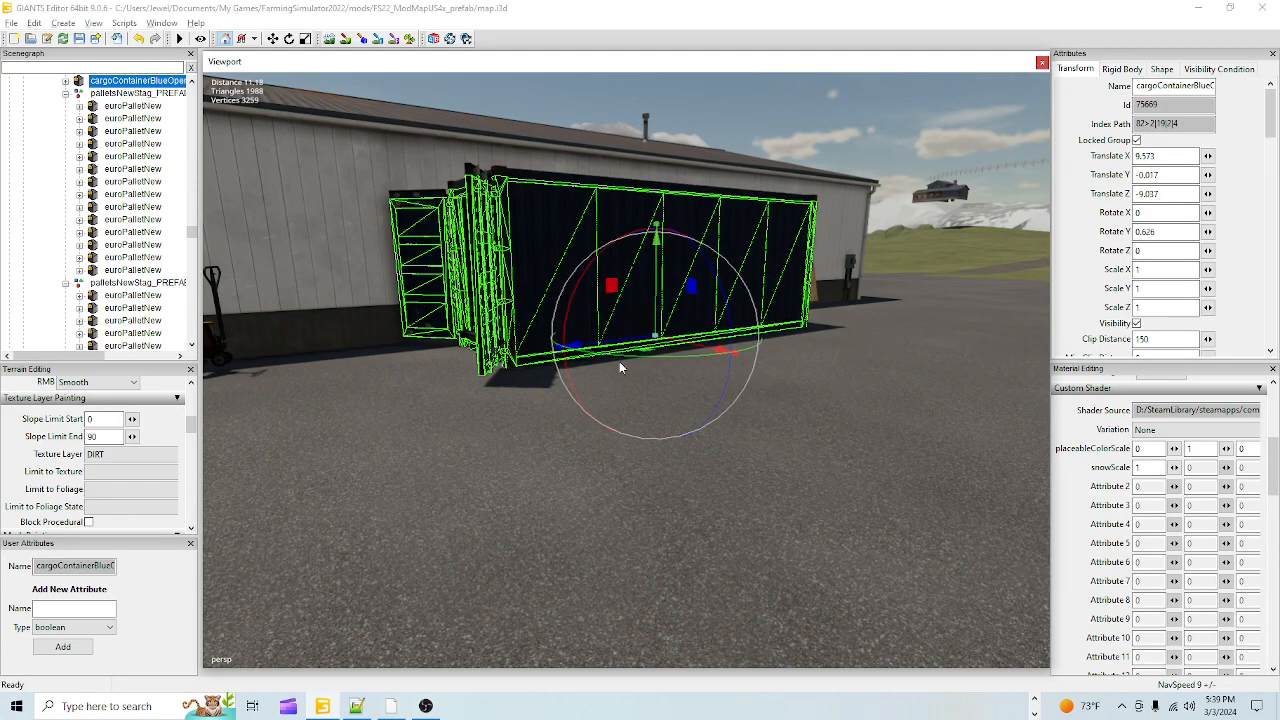
Step: Lower the whole palletContain group in the open yard along Y to about 60.412 and check its base against the pavement
left_click_drag(602, 396, 614, 409, "alt")
mouse_move(614, 409)
right_mouse_down("alt")
mouse_move(630, 323)
mouse_move(555, 519)
mouse_move(603, 413)
right_mouse_up("alt")
left_click_drag(603, 413, 690, 474, "alt")
right_click_drag(690, 474, 651, 387, "alt")
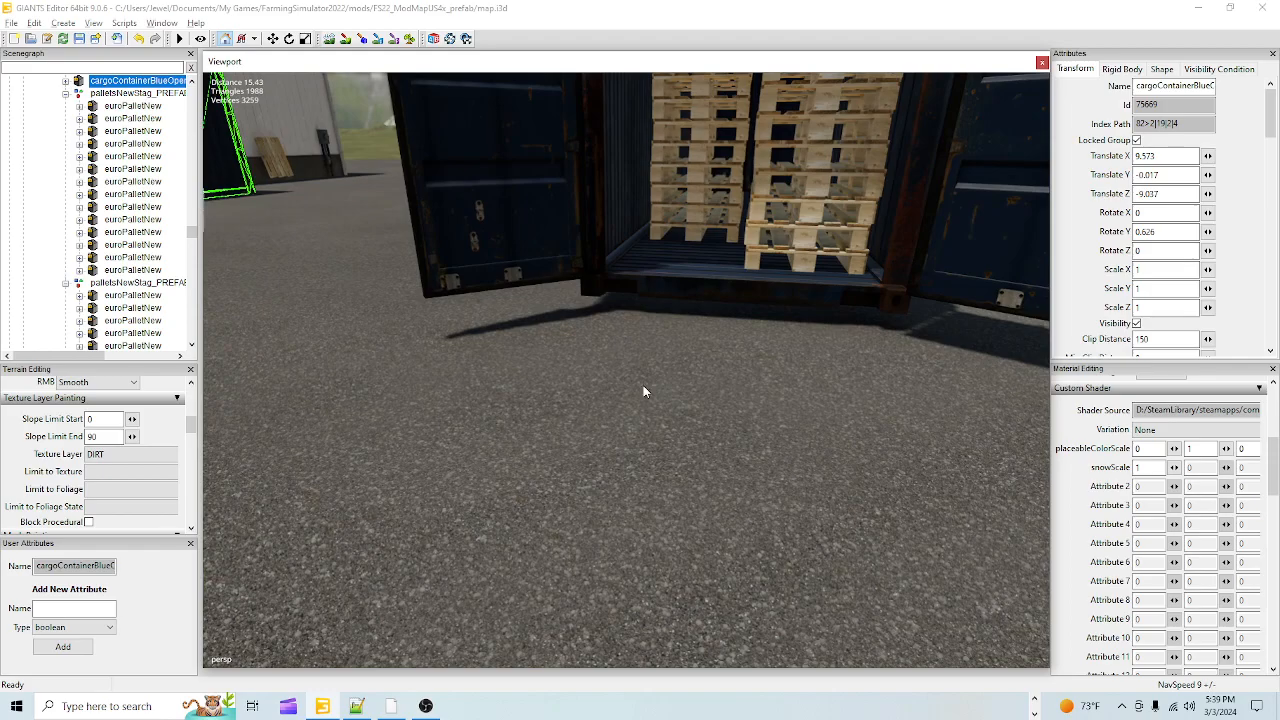
left_click(693, 298)
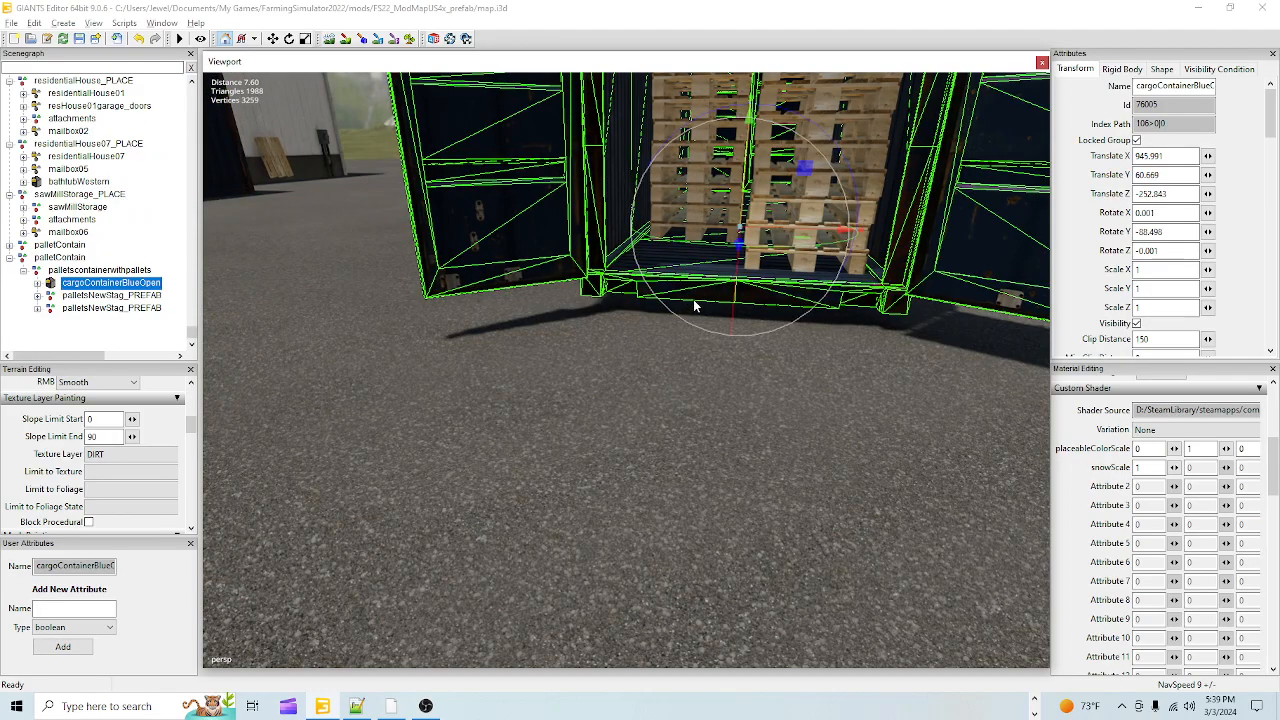
left_click(64, 270)
left_click(50, 258)
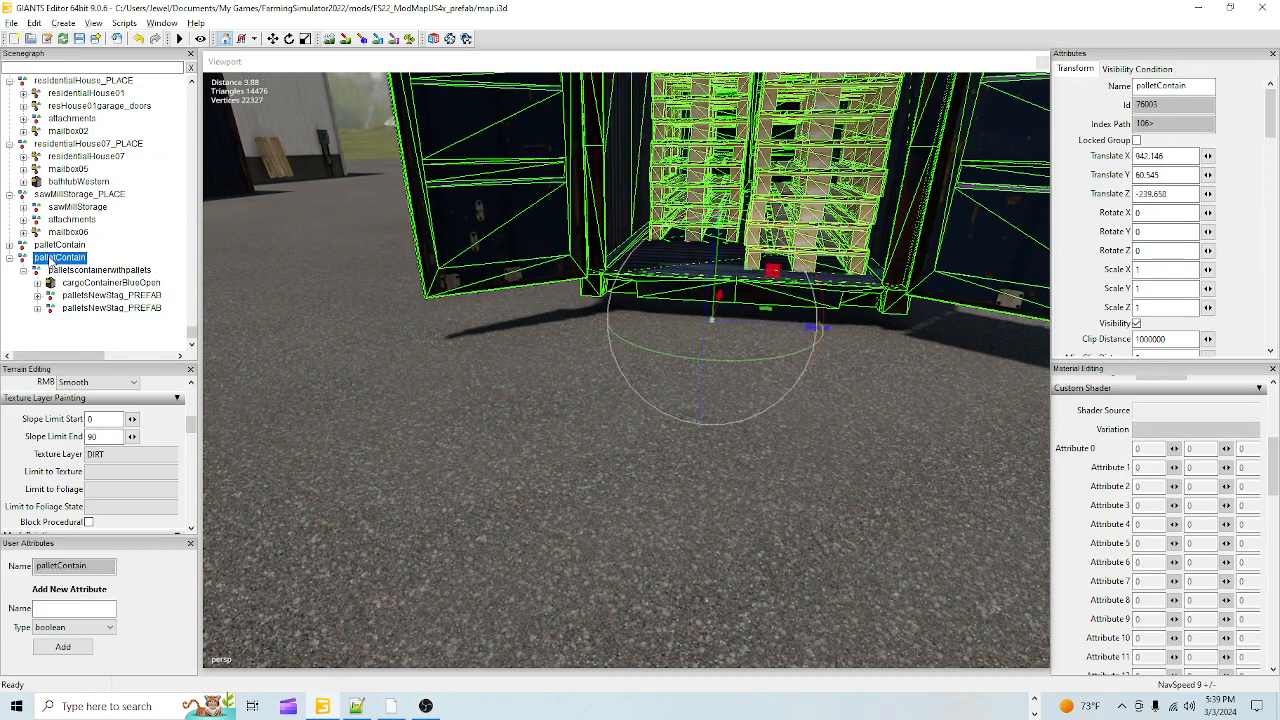
left_click_drag(718, 258, 651, 271)
scroll(659, 252, "up", 6)
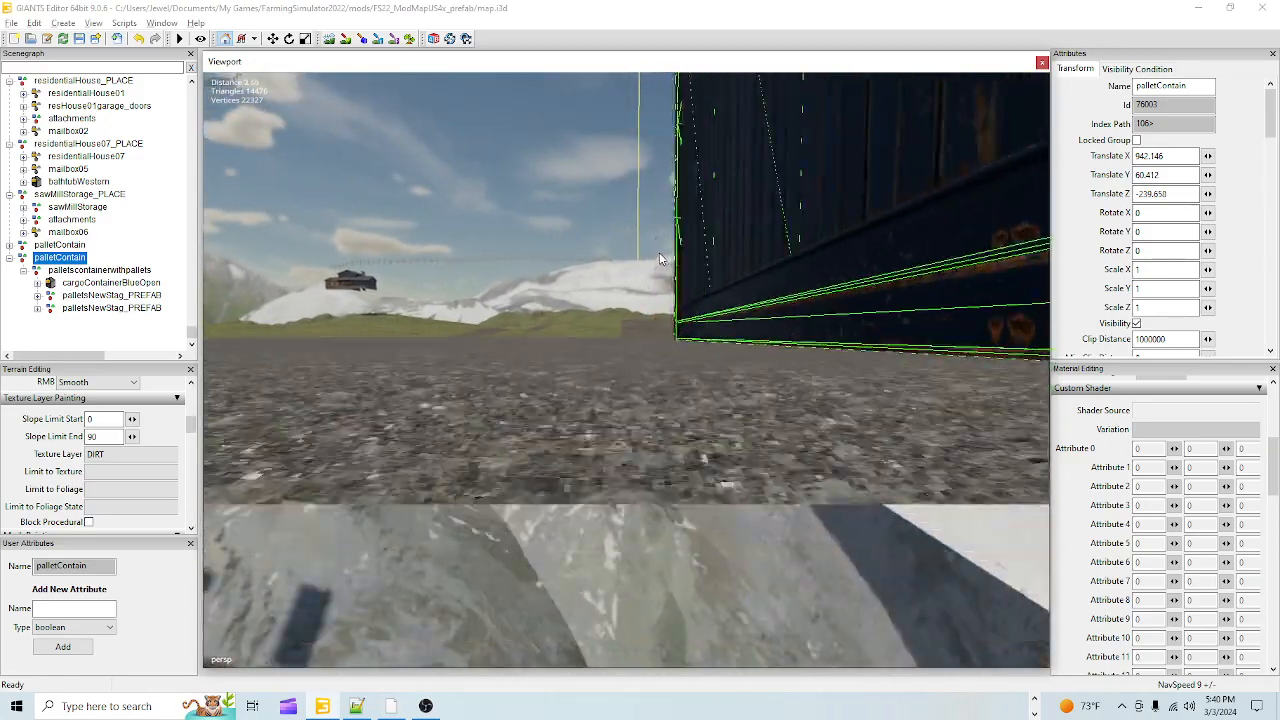
scroll(658, 250, "down", 2)
left_click_drag(619, 314, 1006, 297, "alt")
scroll(634, 281, "up", 4)
scroll(630, 293, "up", 2)
left_click_drag(540, 394, 515, 370, "alt")
Step: Duplicate the lowered palletContain group and move the copy along Z to about -229.416
scroll(580, 389, "down", 4)
scroll(548, 392, "down", 4)
scroll(561, 363, "down", 6)
scroll(403, 480, "down", 5)
left_click_drag(597, 324, 478, 413, "alt")
key("ctrl+d")
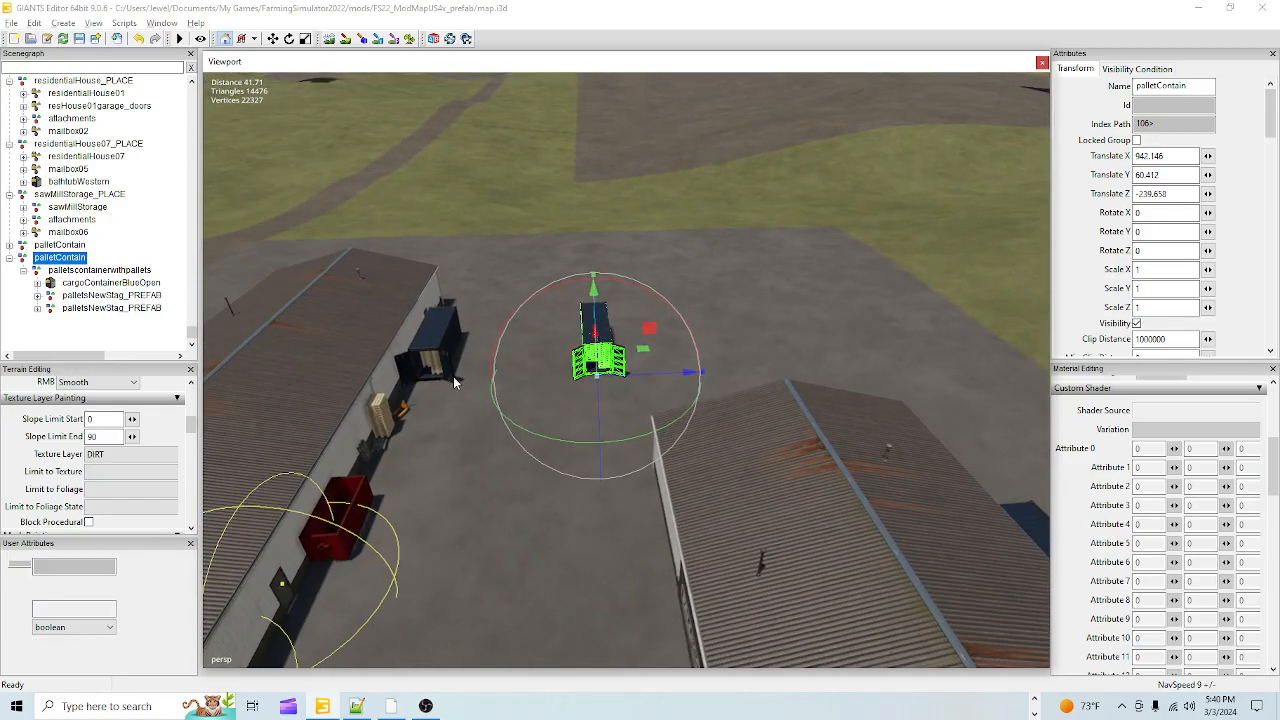
left_click_drag(648, 380, 785, 378)
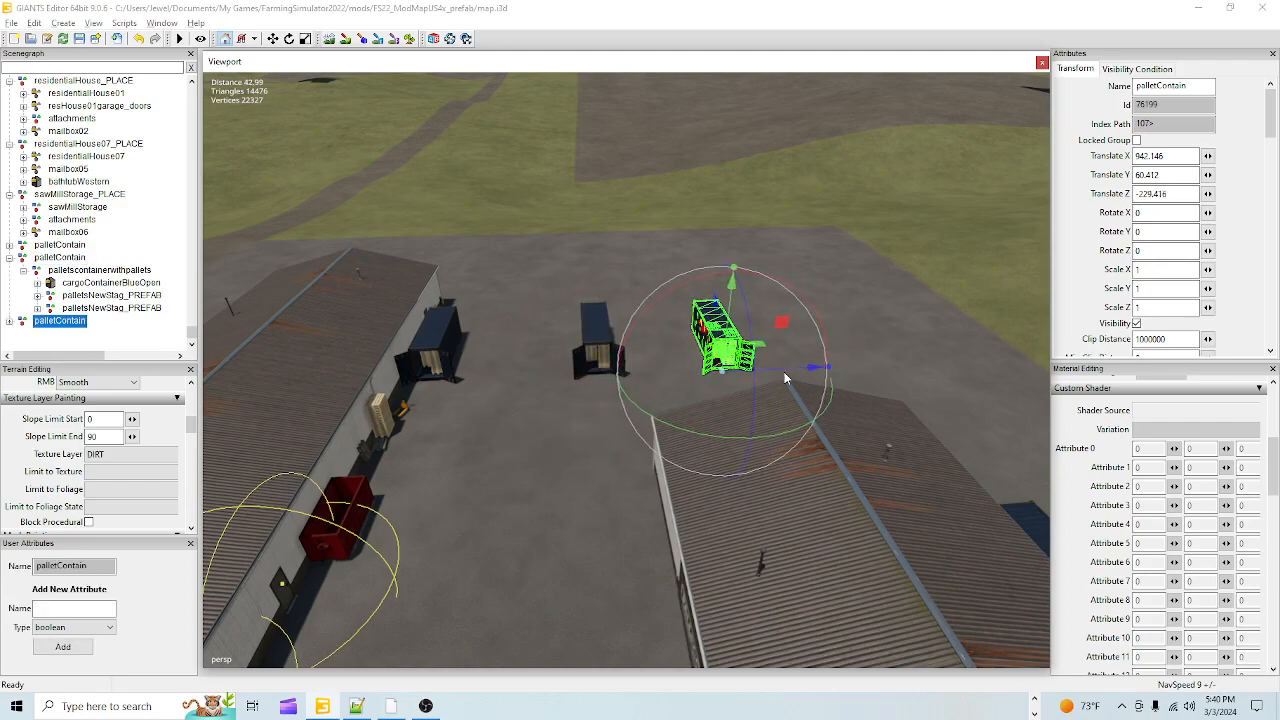
Step: Duplicate palletContain again and position the copy along Z at about -219.711, keeping the row evenly spaced
scroll(706, 325, "up", 12)
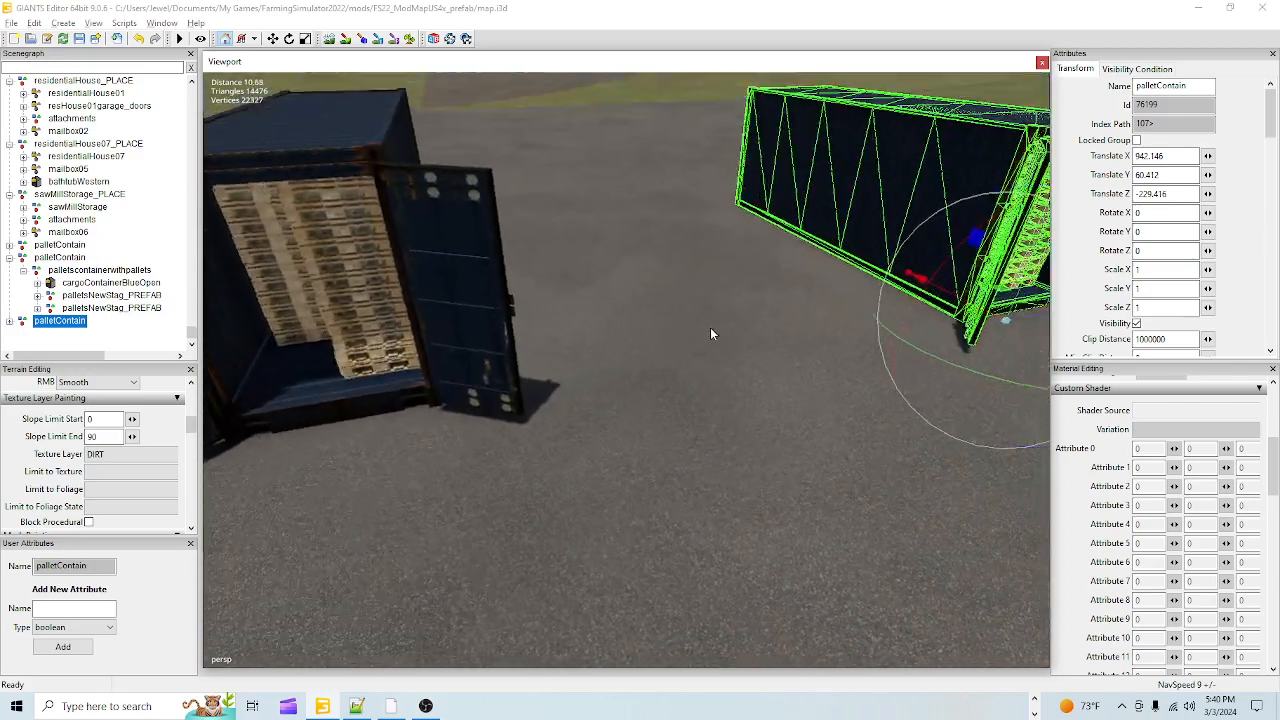
scroll(702, 286, "down", 3)
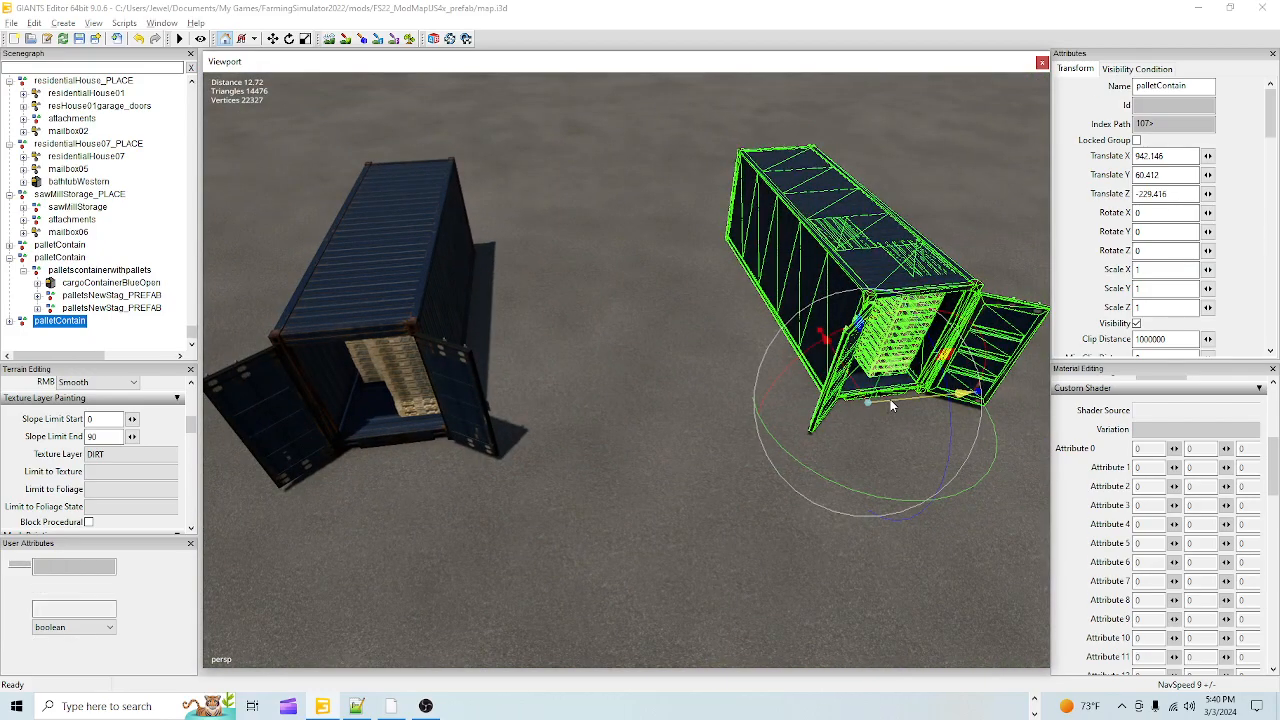
key("ctrl+d")
left_click_drag(906, 396, 1234, 334)
left_click_drag(695, 426, 805, 395, "alt")
scroll(673, 467, "up", 1)
left_click_drag(673, 467, 530, 415, "alt")
scroll(530, 415, "down", 4)
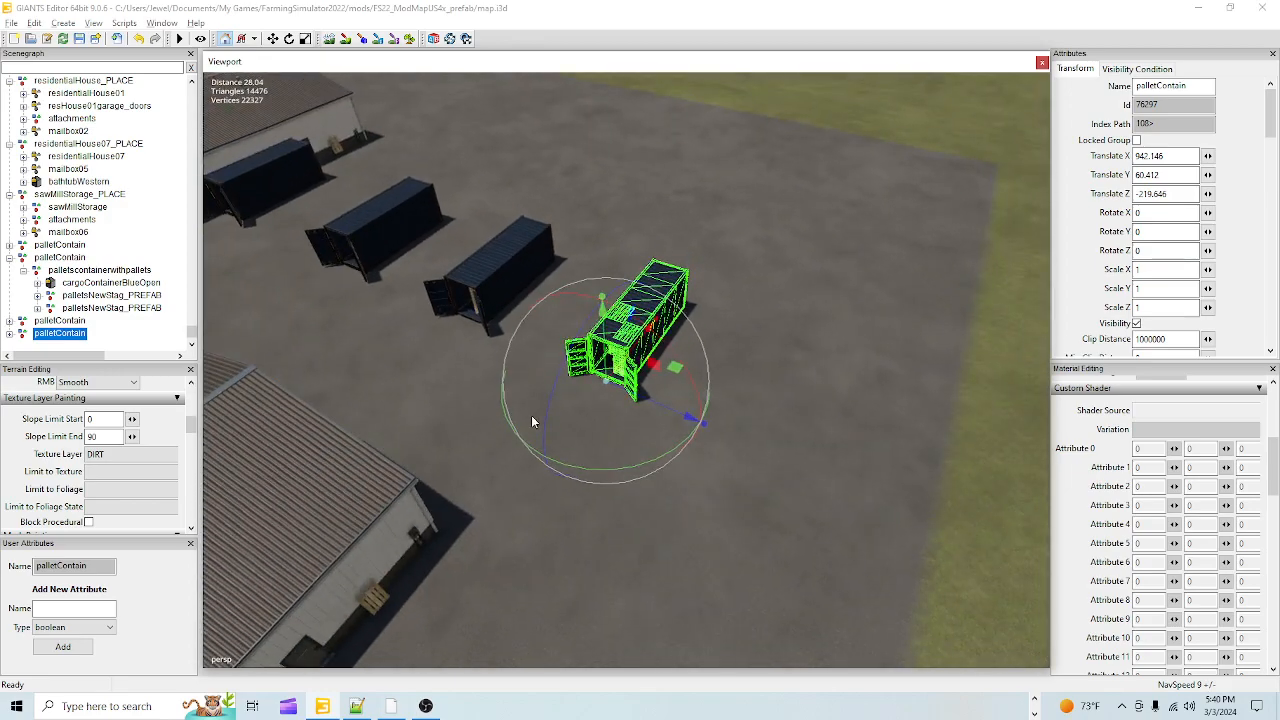
left_click_drag(645, 399, 643, 398)
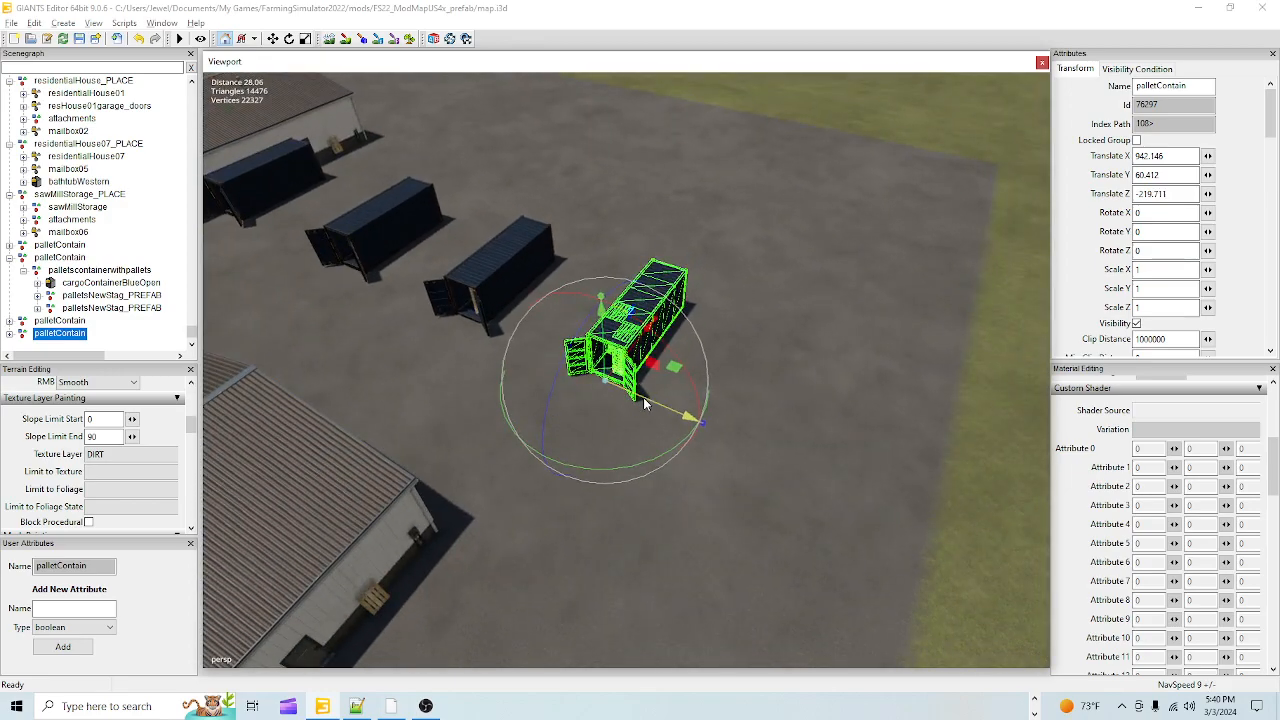
Step: Duplicate palletContain for the end of the first row, placing the copy along Z at about -207.73
key("ctrl+d")
left_click_drag(648, 403, 897, 468)
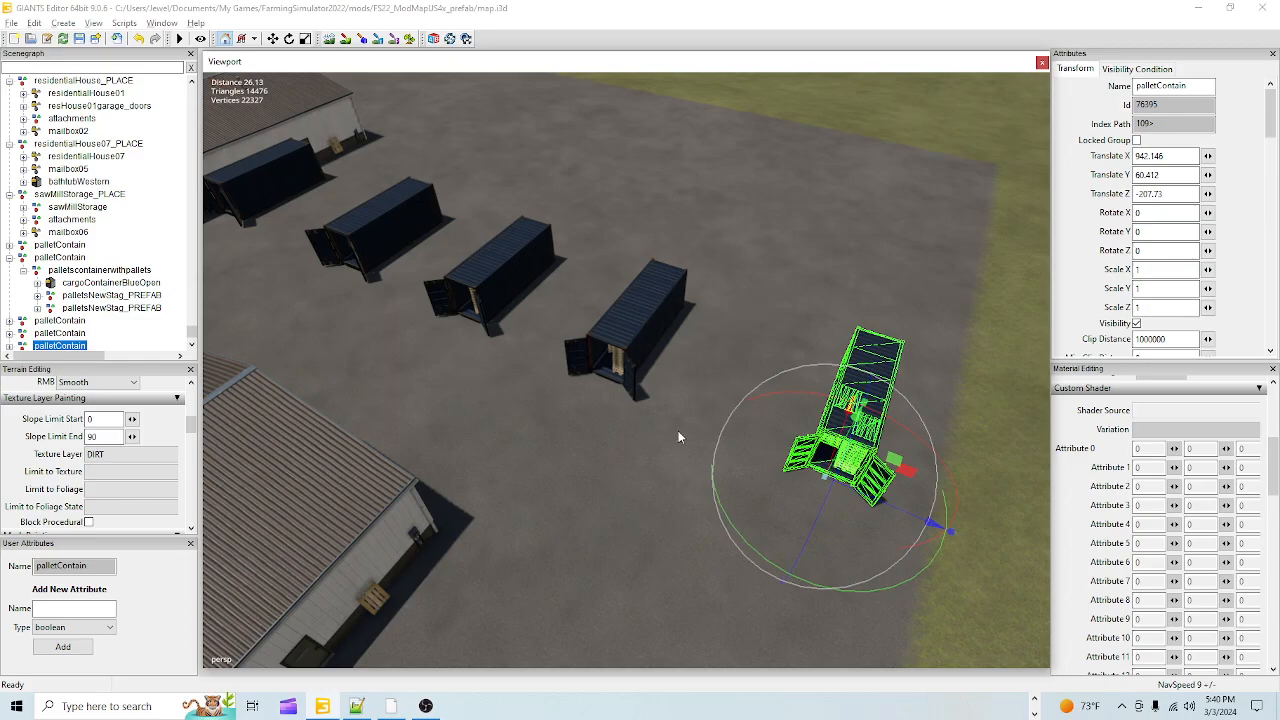
left_click_drag(667, 468, 480, 245, "alt")
scroll(534, 441, "up", 5)
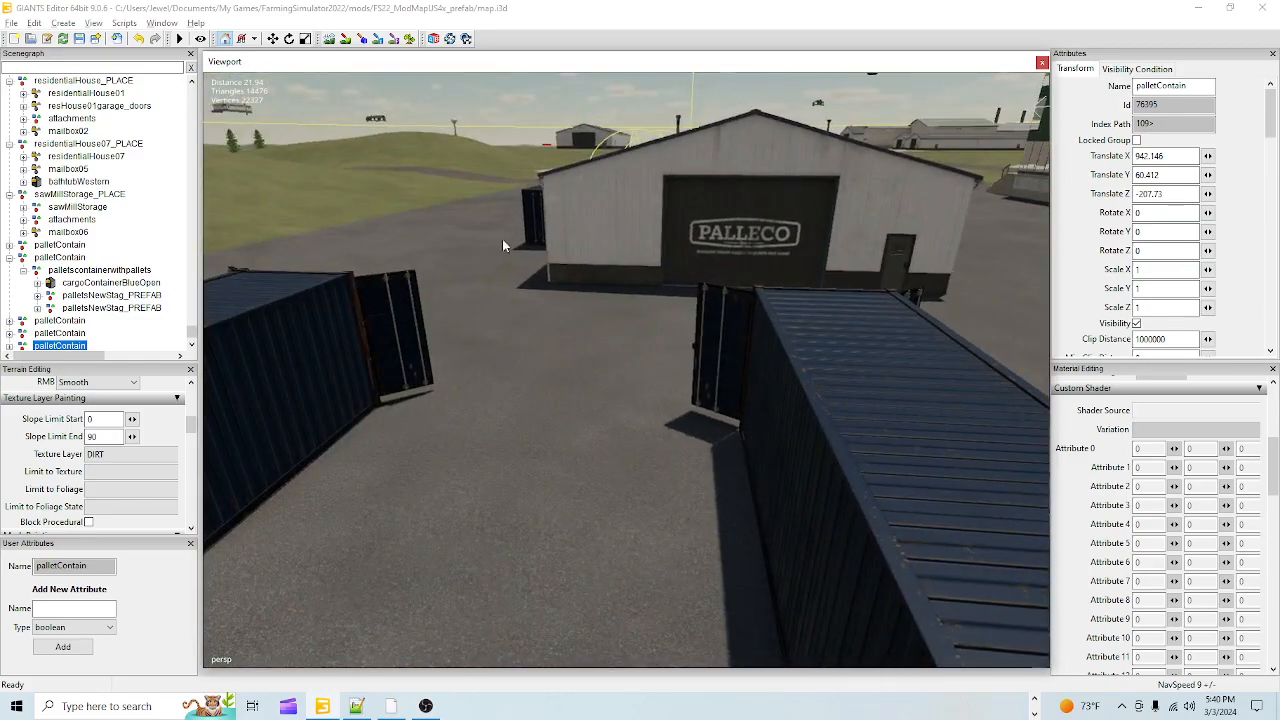
scroll(505, 334, "down", 5)
left_click_drag(505, 340, 553, 396, "alt")
scroll(553, 397, "down", 5)
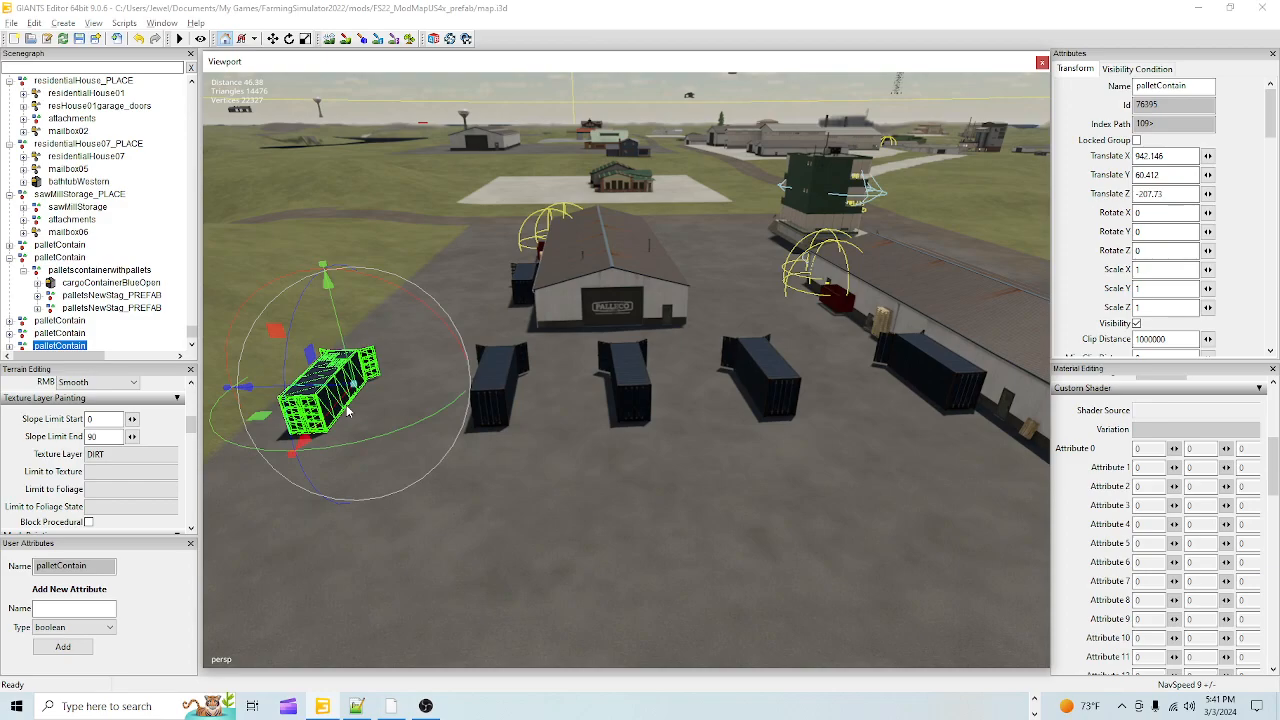
Step: Start a second row with a duplicate of palletContain placed at about X 962.093, Z -214.188
key("ctrl+d")
left_click_drag(336, 410, 177, 650)
left_click_drag(464, 454, 629, 513, "alt")
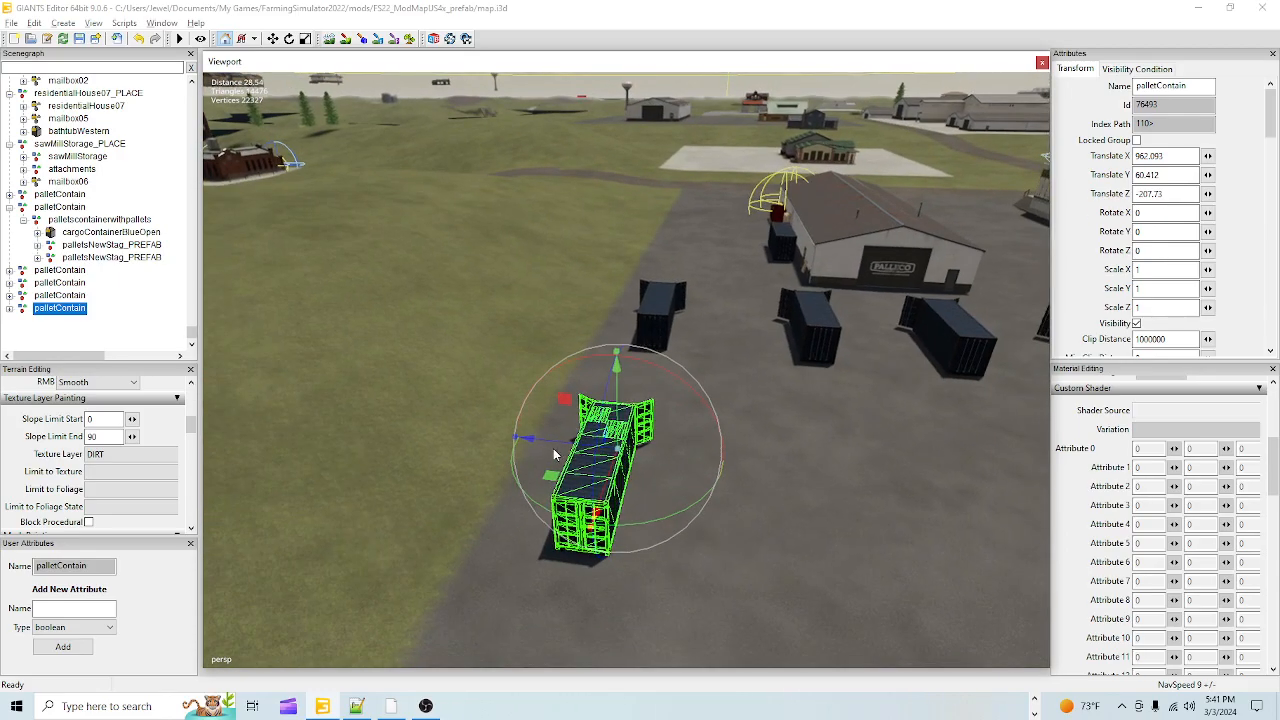
left_click_drag(557, 446, 681, 478)
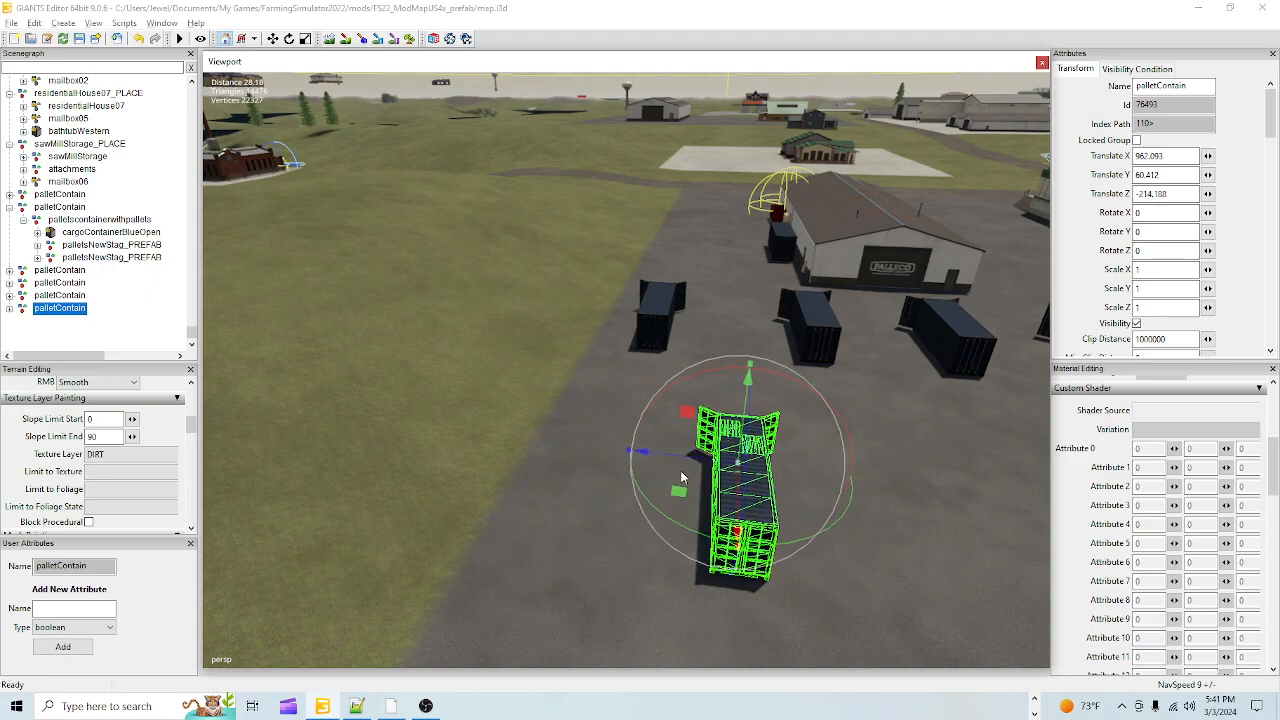
Step: Duplicate the second-row palletContain and move the copy along Z to about -224.328
key("ctrl+d")
left_click_drag(679, 460, 789, 445)
right_click_drag(766, 502, 810, 349, "alt")
left_click_drag(810, 349, 722, 544, "alt")
right_click_drag(722, 544, 726, 534, "alt")
left_click_drag(572, 387, 588, 381)
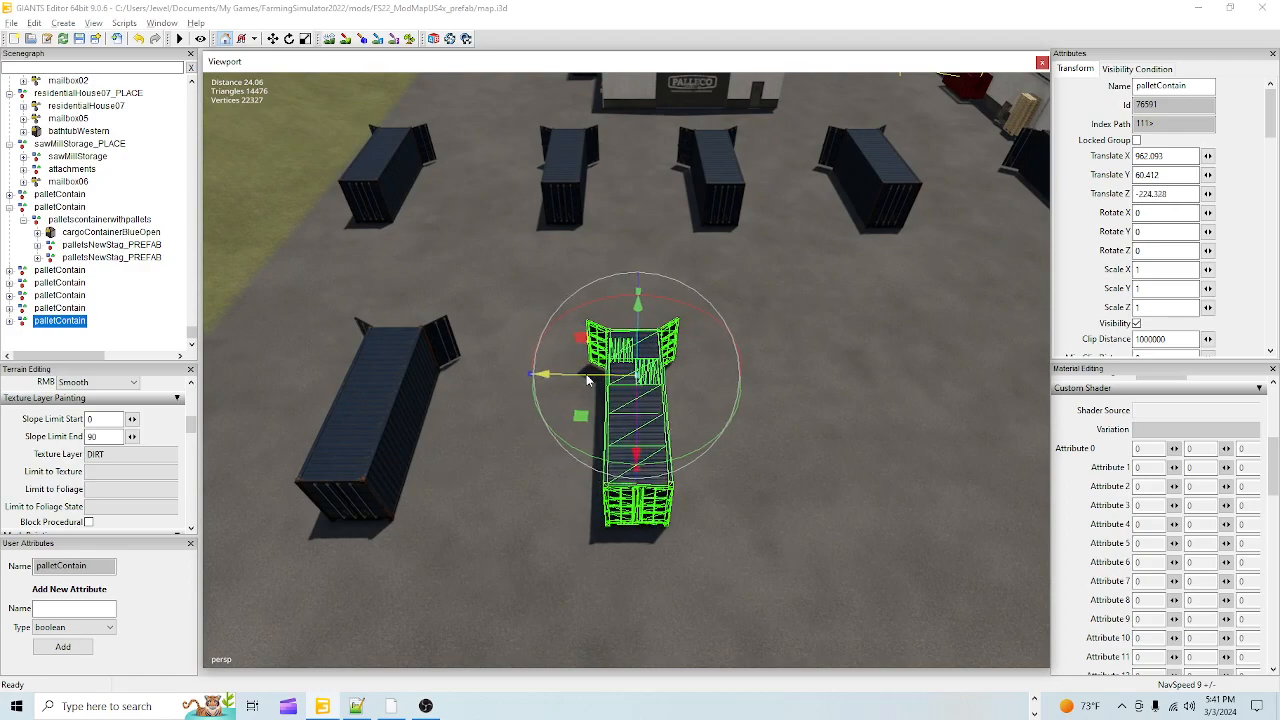
Step: Add a third container to the second row by duplicating palletContain and moving it along Z to about -234.643
key("ctrl+d")
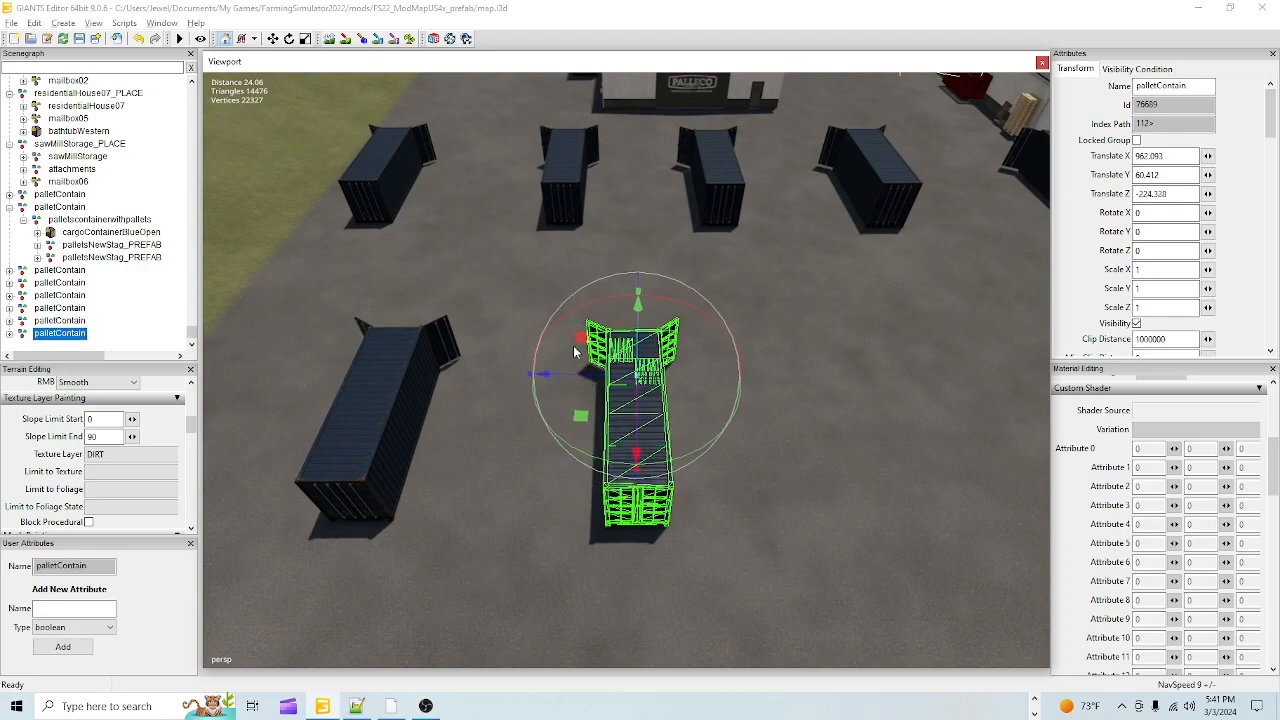
left_click_drag(571, 375, 823, 372)
scroll(754, 506, "up", 5)
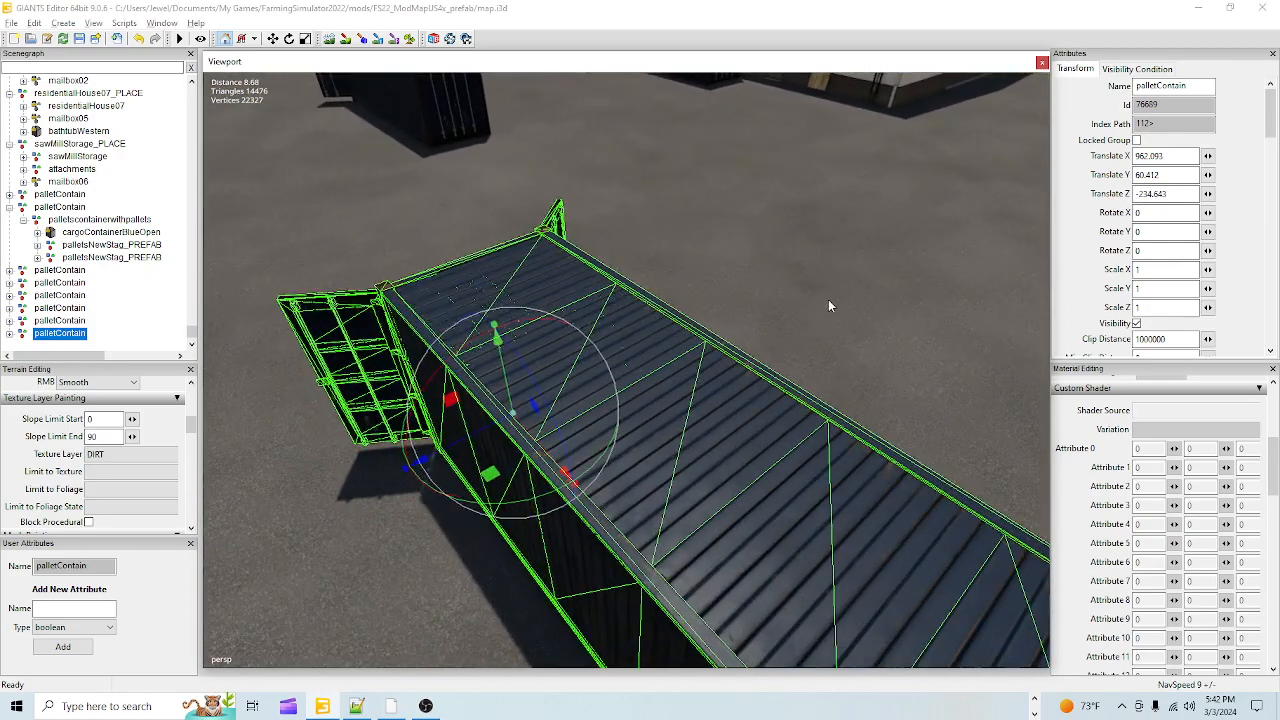
left_click_drag(829, 304, 624, 187, "alt")
scroll(624, 187, "down", 5)
left_click_drag(740, 290, 666, 508, "alt")
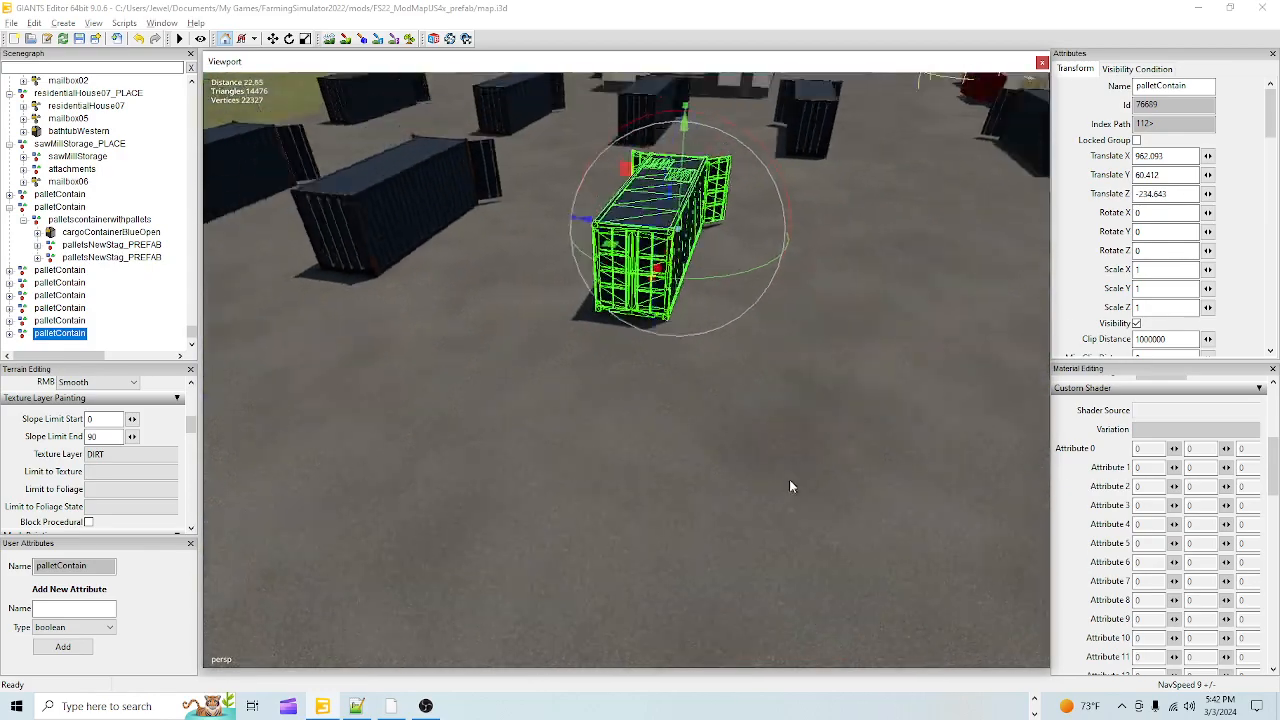
scroll(789, 480, "down", 2)
scroll(757, 393, "up", 5)
scroll(757, 393, "down", 5)
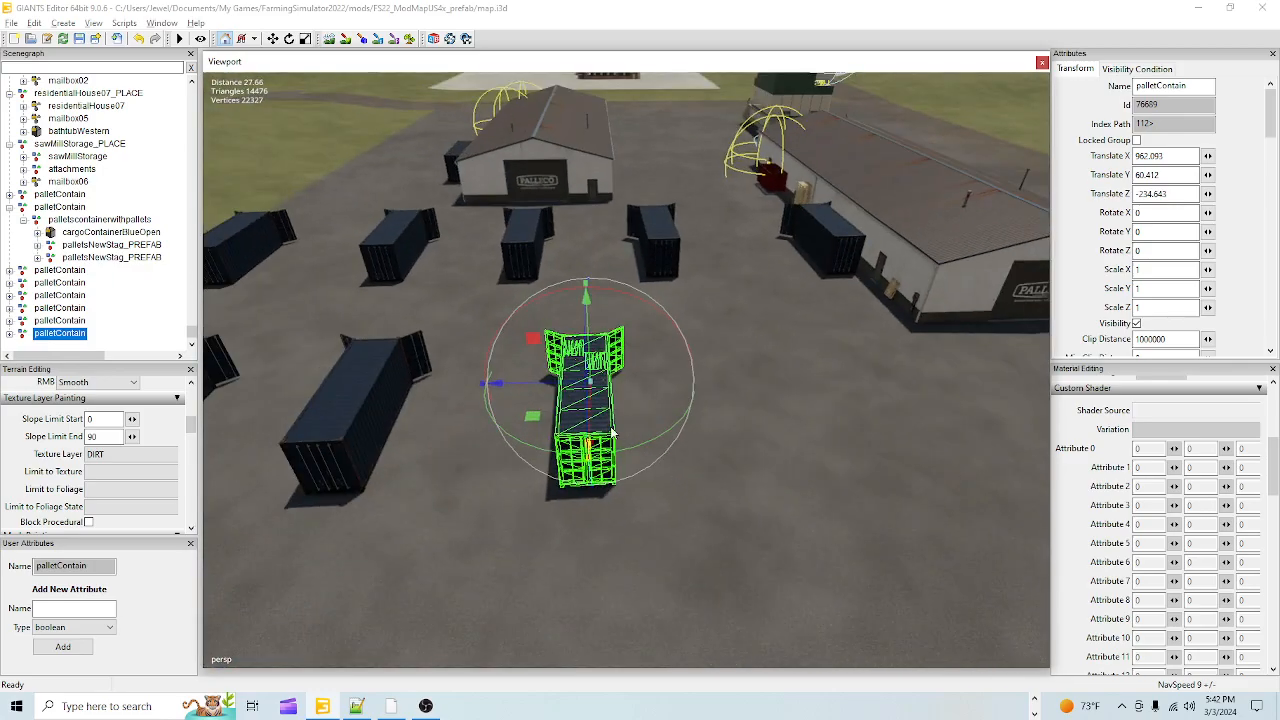
Step: Duplicate palletContain once more in the second row and move the copy along Z to about -242.118
key("ctrl+d")
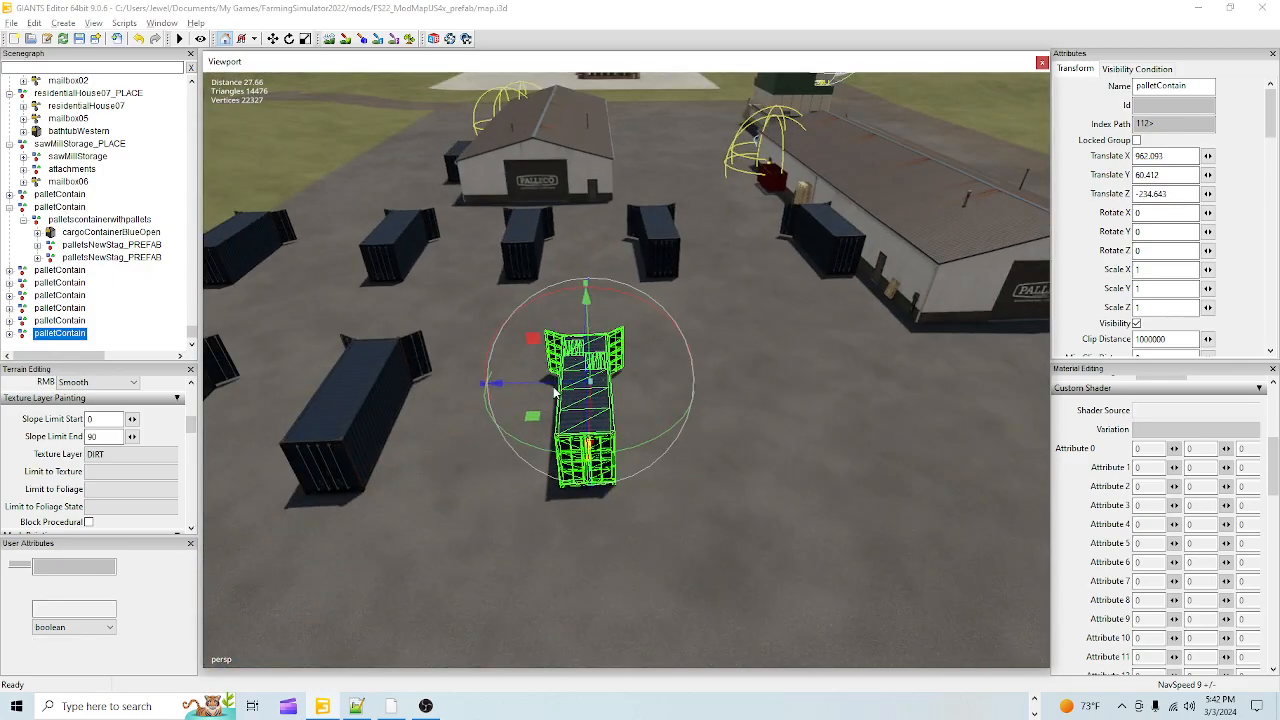
left_click_drag(534, 378, 686, 402)
left_click_drag(563, 460, 622, 471, "alt")
scroll(709, 271, "up", 6)
scroll(700, 320, "up", 4)
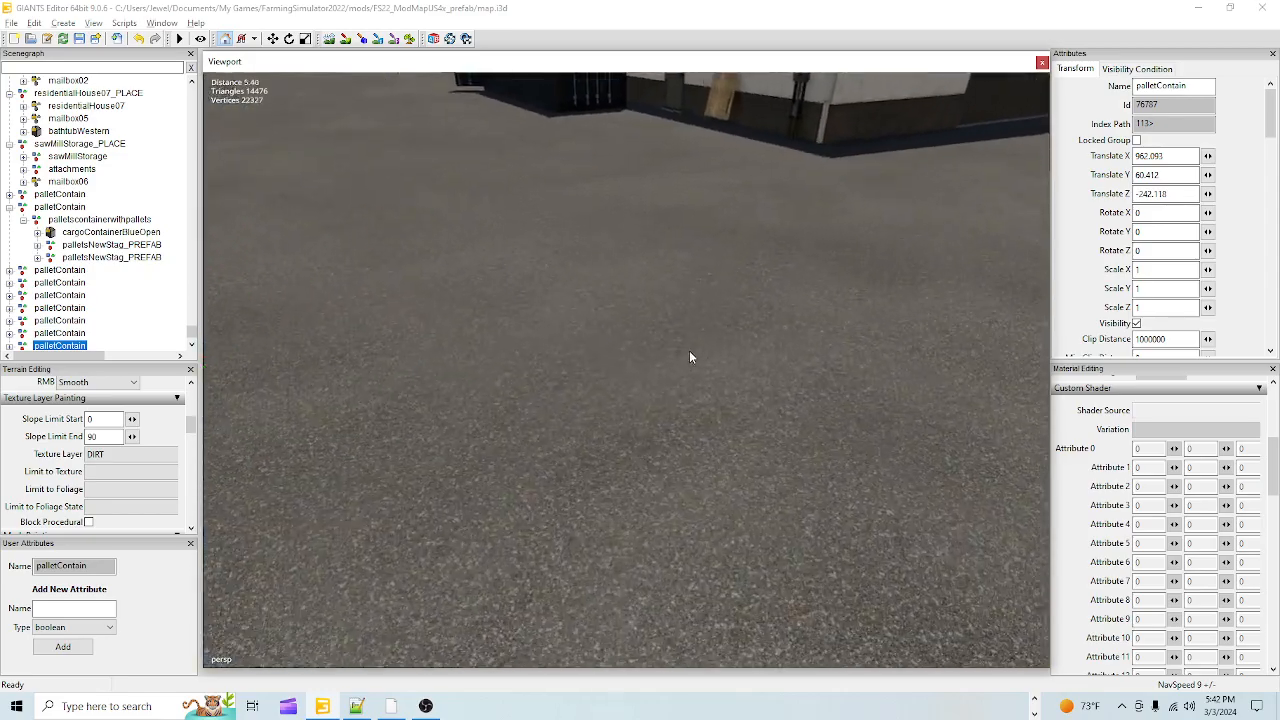
Step: Examine the layout and spacing of both container rows and the yard between the two warehouses
left_click_drag(690, 356, 685, 310, "alt")
scroll(773, 344, "up", 8)
scroll(714, 370, "down", 8)
left_click_drag(690, 248, 683, 309, "alt")
scroll(709, 286, "down", 4)
left_click_drag(757, 490, 822, 365, "alt")
scroll(783, 388, "up", 4)
scroll(743, 412, "up", 4)
left_click_drag(763, 397, 646, 180, "alt")
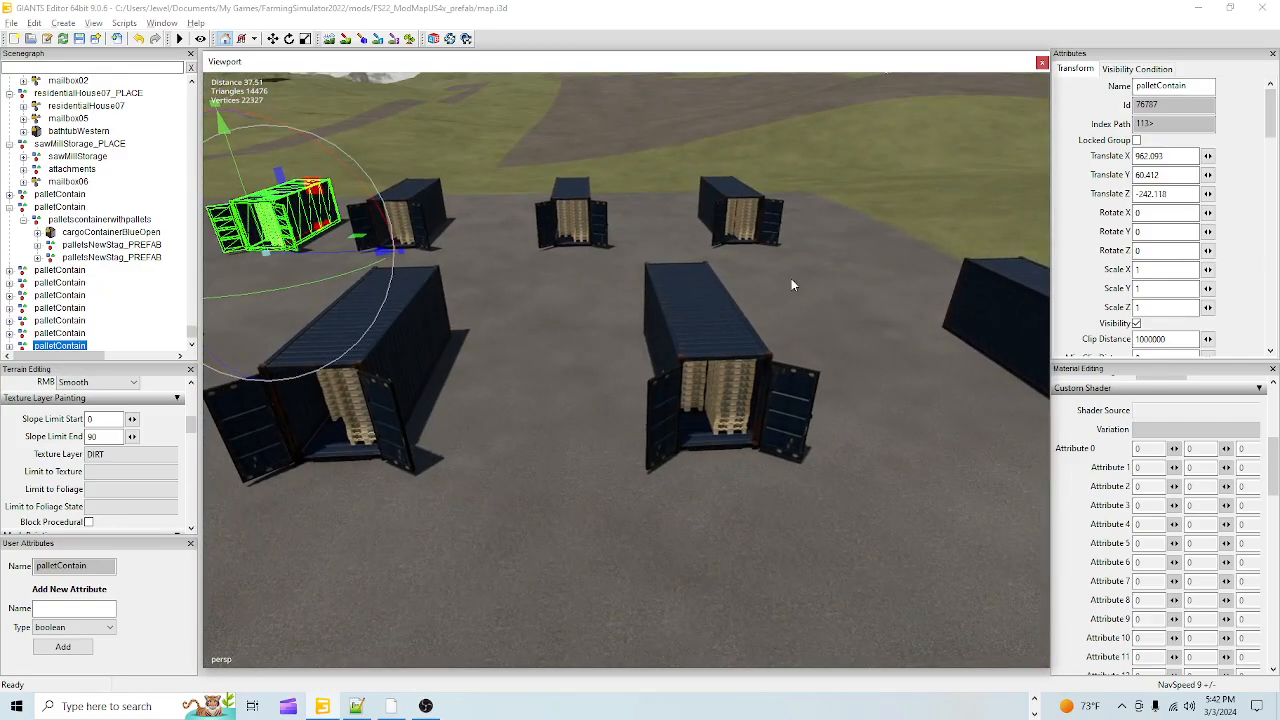
left_click_drag(715, 359, 645, 420, "alt")
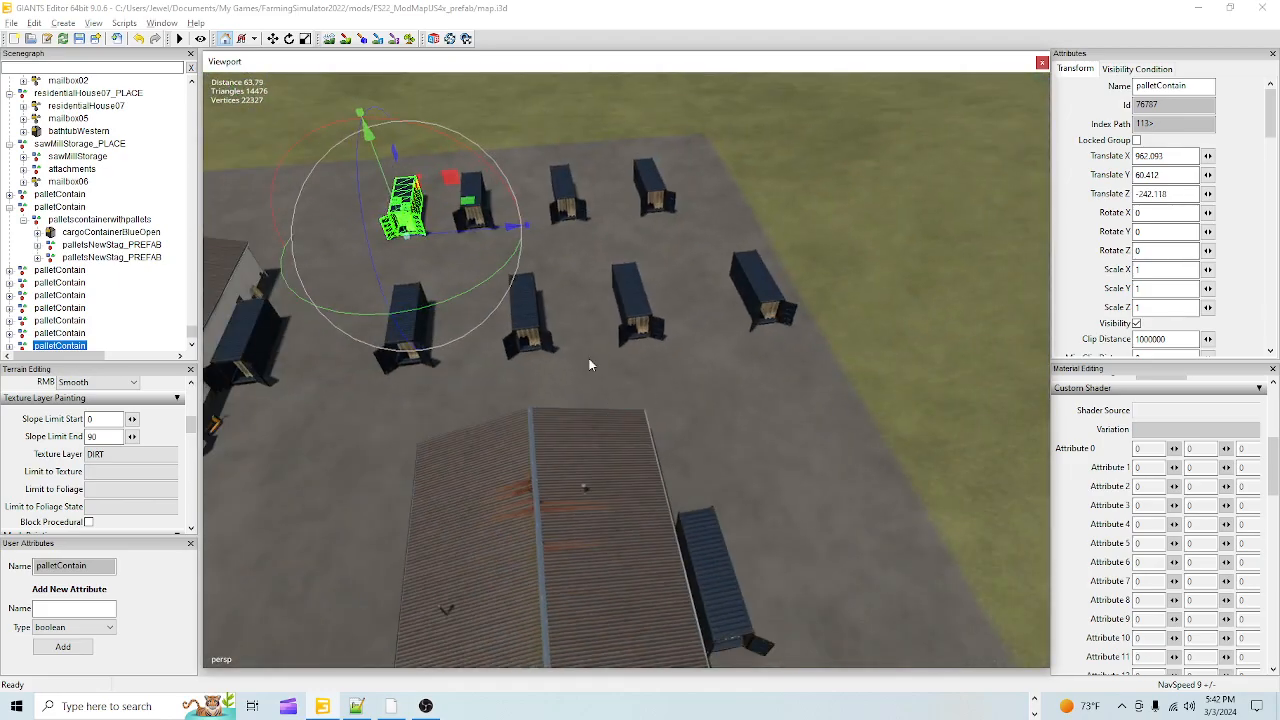
left_click_drag(701, 356, 571, 594, "alt")
scroll(760, 249, "up", 3)
left_click_drag(760, 249, 494, 457, "alt")
scroll(687, 301, "up", 5)
left_click_drag(440, 343, 540, 442, "alt")
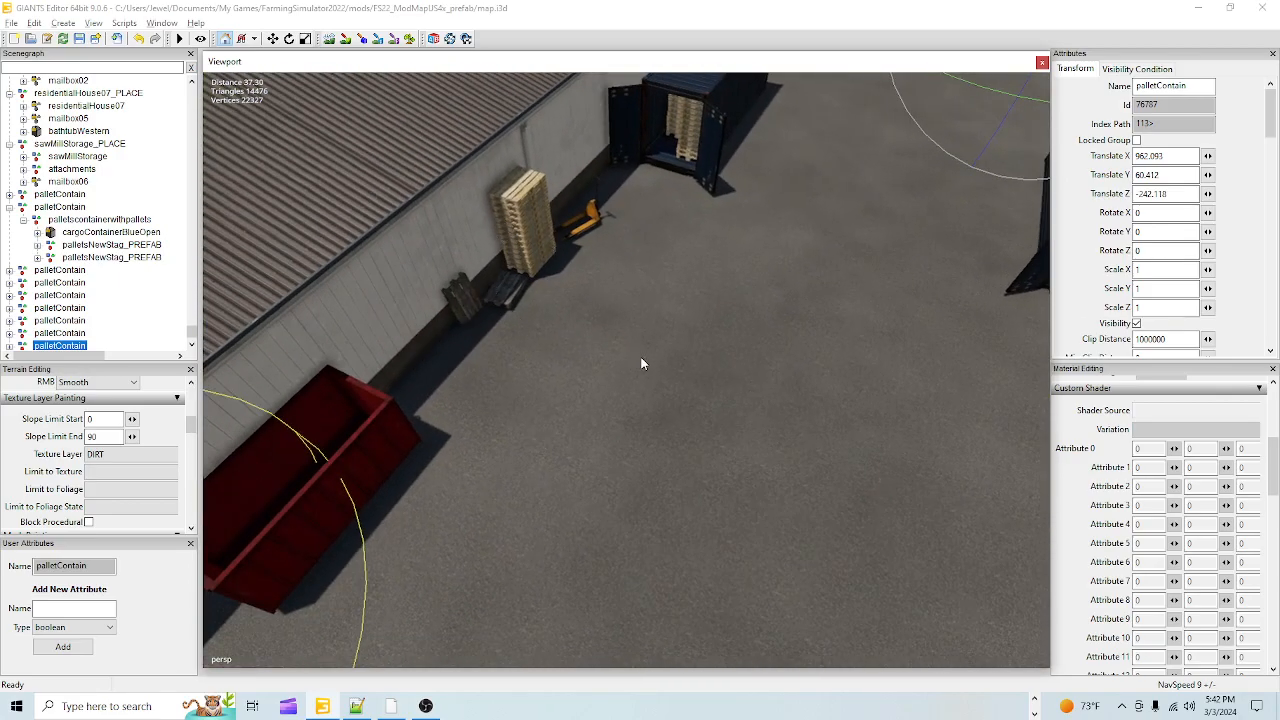
Step: Duplicate the palletTruck beside the warehouse and place the copy before the nearest yard container, at about X 21.556, Z -2.596
left_click_drag(652, 141, 411, 254, "alt")
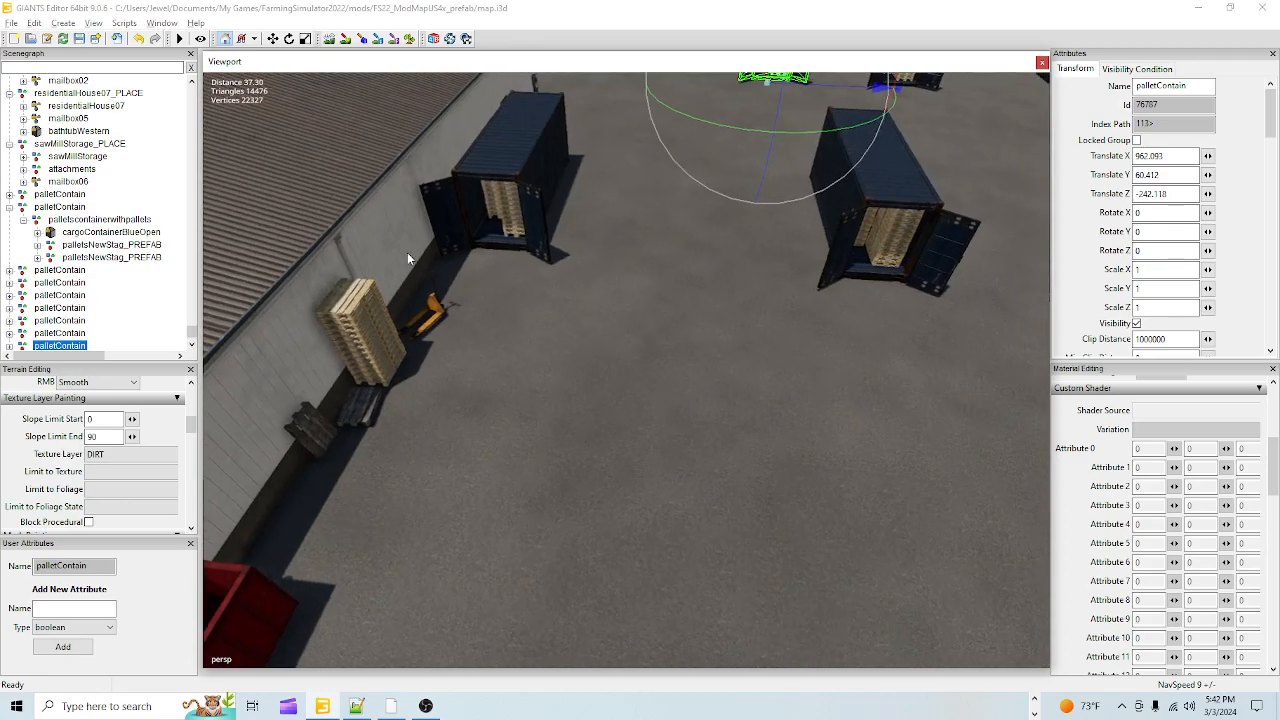
left_click(438, 318)
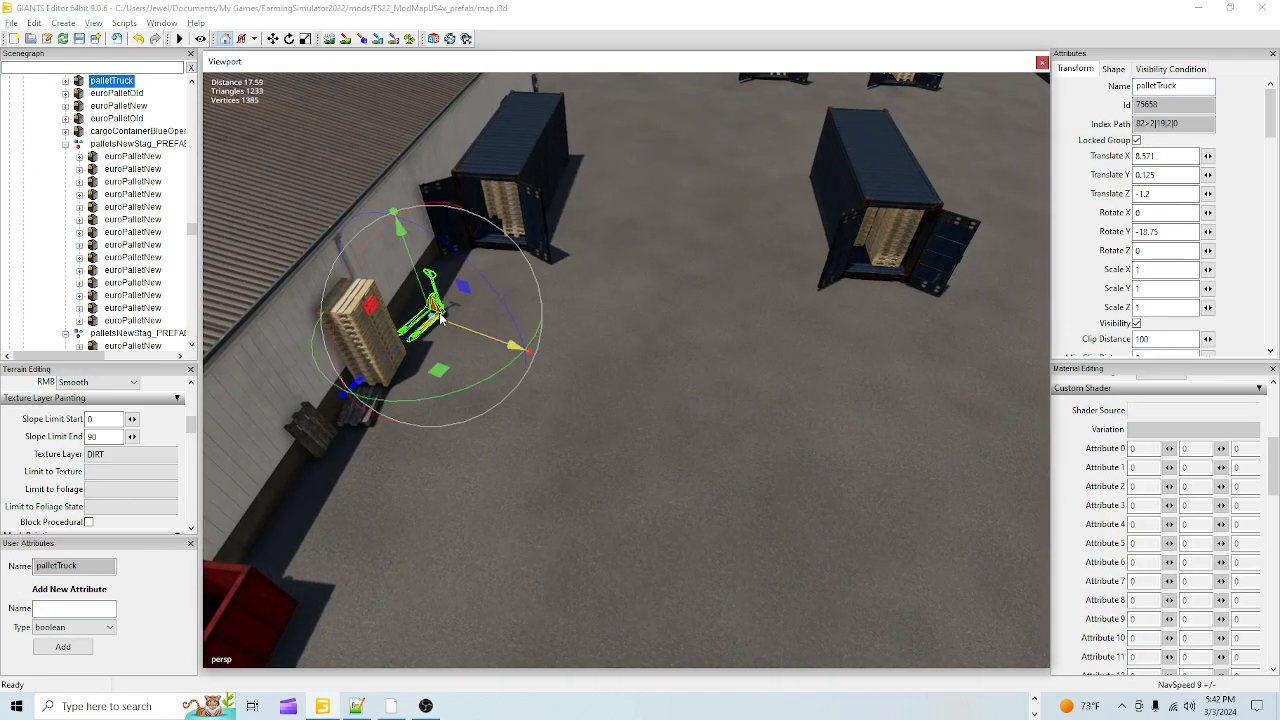
left_click_drag(440, 318, 859, 445)
left_click_drag(795, 494, 898, 318)
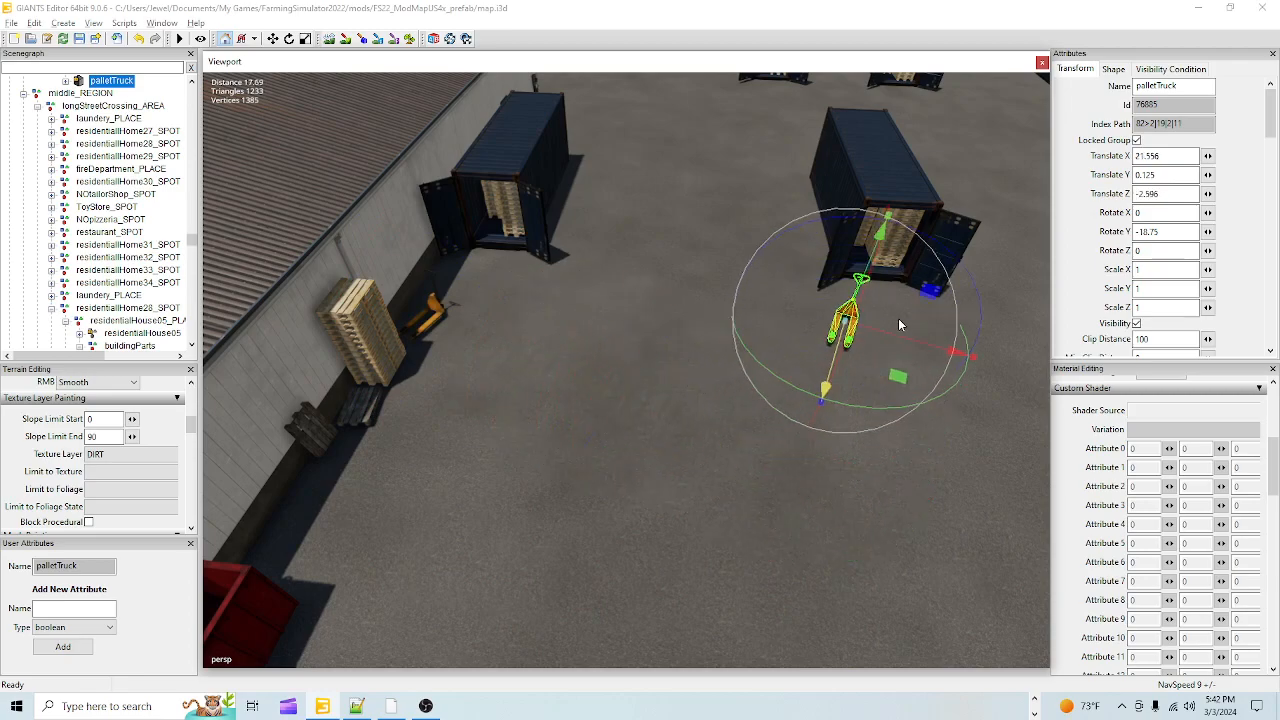
Step: Rotate the palletTruck copy before the nearest container to X -180, Y 30.715, Z 180, keeping it near X 21.554, Z -2.59
left_click_drag(888, 412, 830, 164)
Step: Examine the Palleco site from several sides, covering the container yard, both warehouses and the green office building, and clear the palletTruck selection
left_click_drag(477, 346, 658, 243, "alt")
right_click_drag(664, 238, 423, 537, "alt")
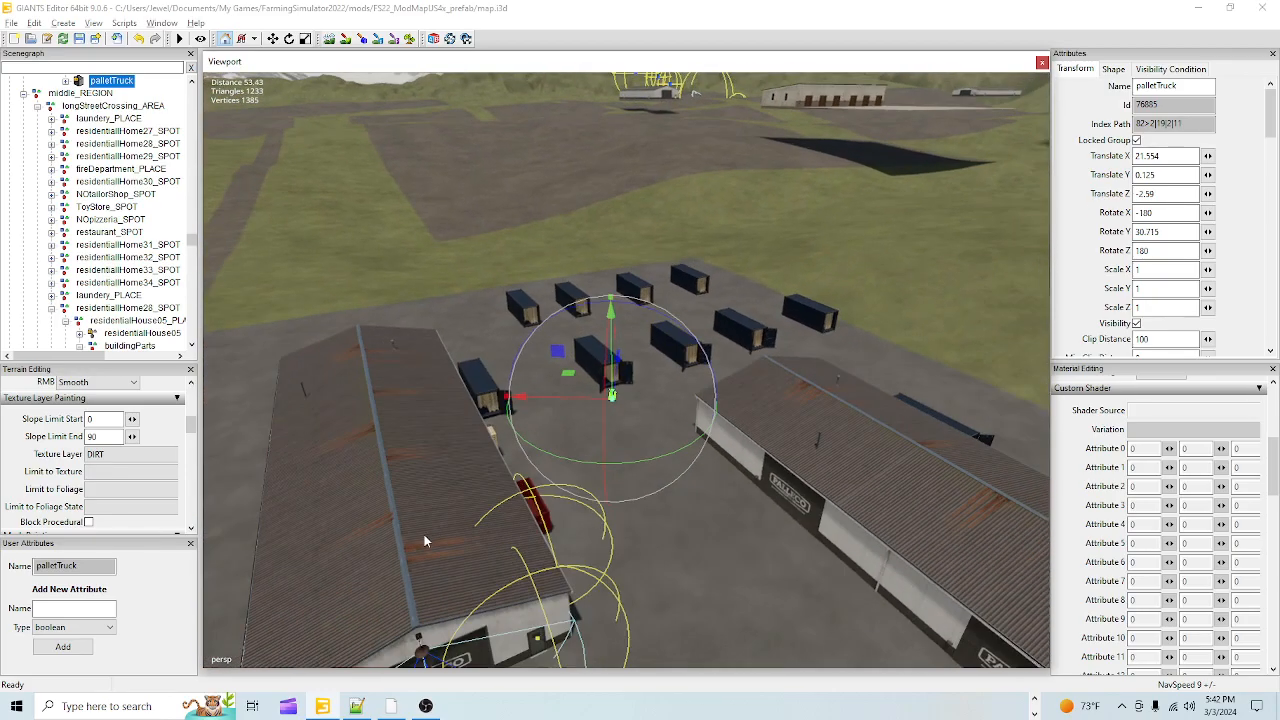
left_click_drag(762, 309, 905, 341, "alt")
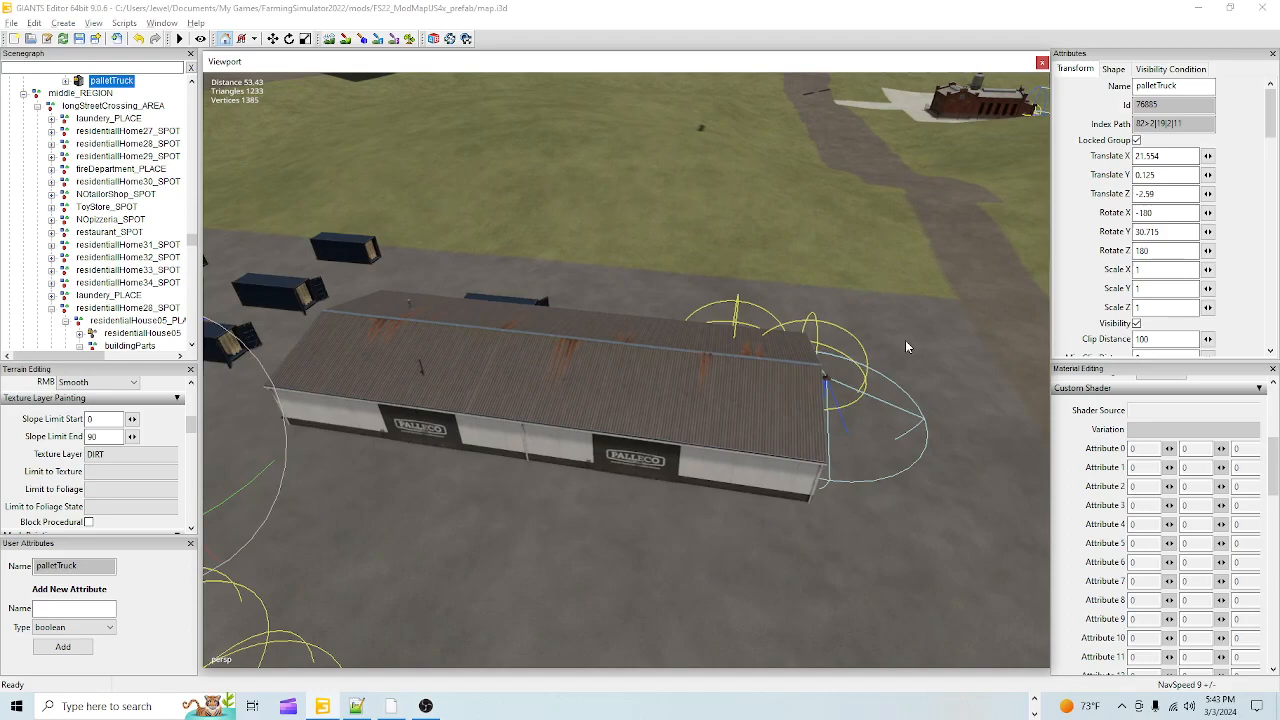
right_click_drag(716, 188, 523, 441, "alt")
left_click_drag(523, 440, 609, 514, "alt")
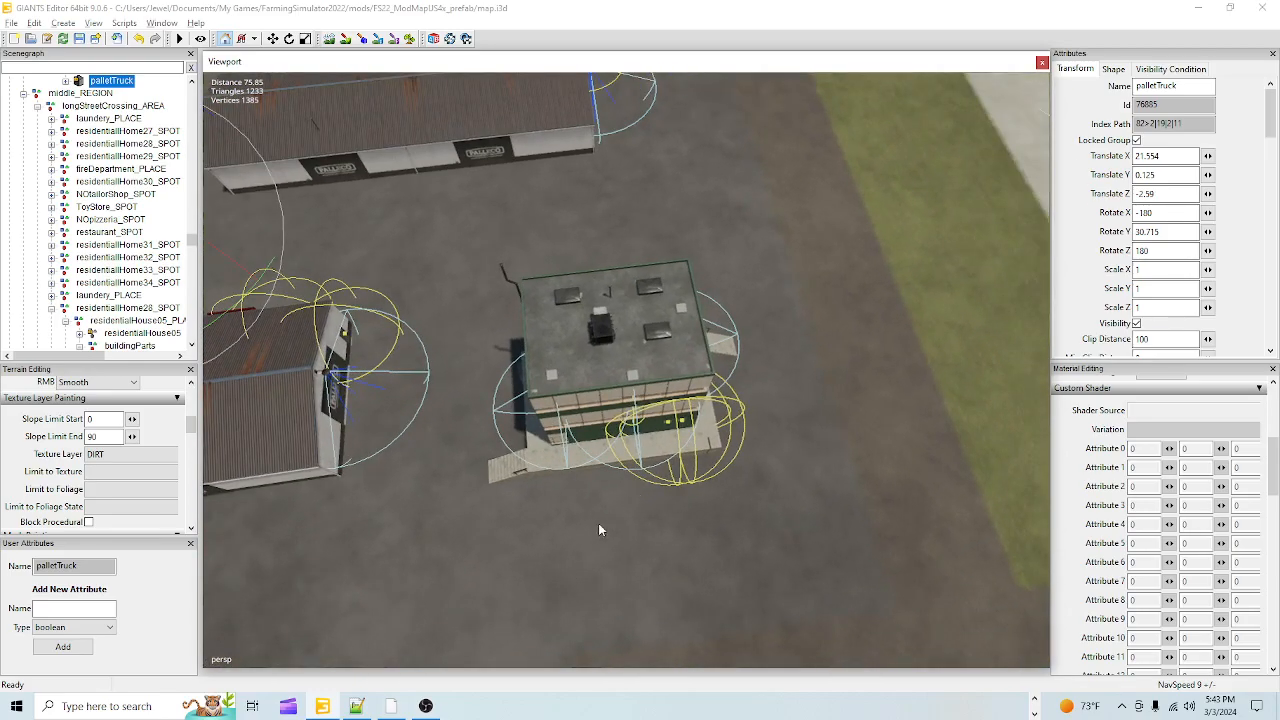
right_click_drag(609, 514, 706, 304, "alt")
left_click_drag(706, 304, 763, 372, "alt")
right_click_drag(763, 372, 727, 249, "alt")
left_click_drag(727, 249, 514, 137, "alt")
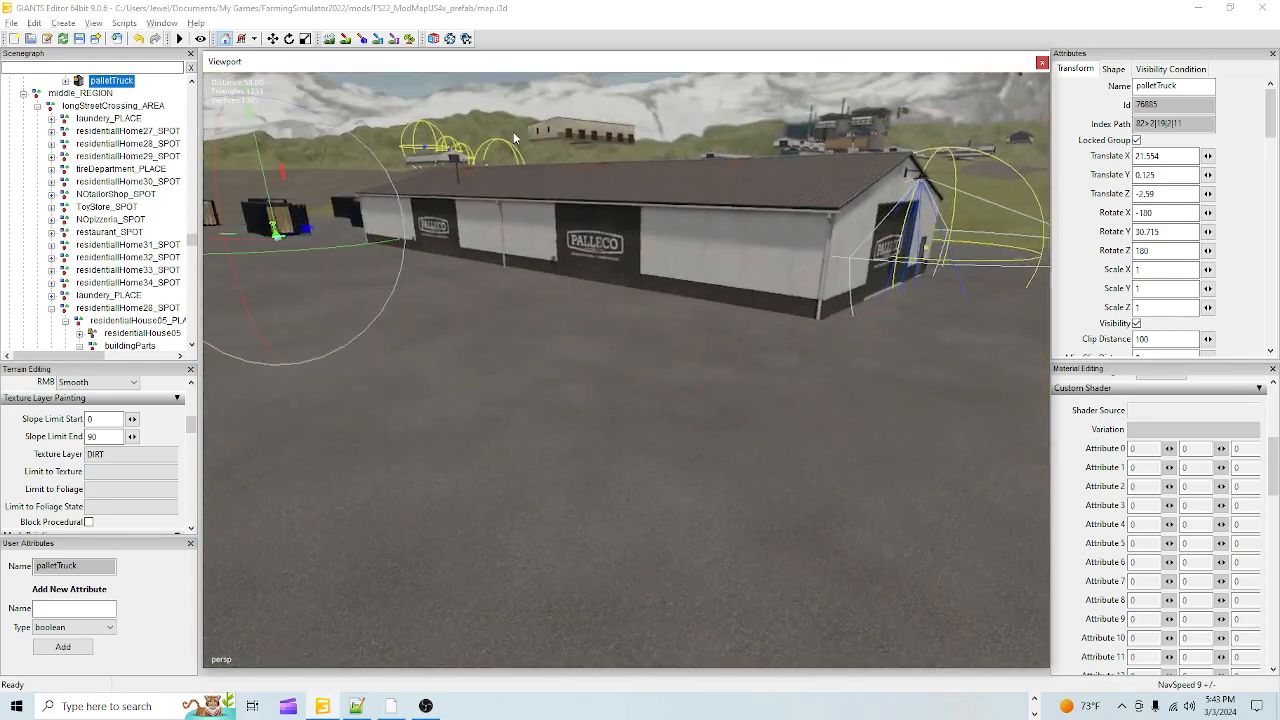
right_click_drag(566, 215, 501, 341, "alt")
left_click_drag(501, 341, 412, 273, "alt")
right_click_drag(412, 273, 446, 392, "alt")
left_click_drag(446, 392, 592, 462, "alt")
right_click_drag(592, 462, 637, 430, "alt")
left_click_drag(637, 430, 645, 372, "alt")
right_click_drag(645, 372, 582, 435, "alt")
left_click_drag(584, 441, 560, 330, "alt")
left_click(718, 104)
right_click_drag(652, 360, 643, 405, "alt")
left_click_drag(643, 405, 620, 401, "alt")
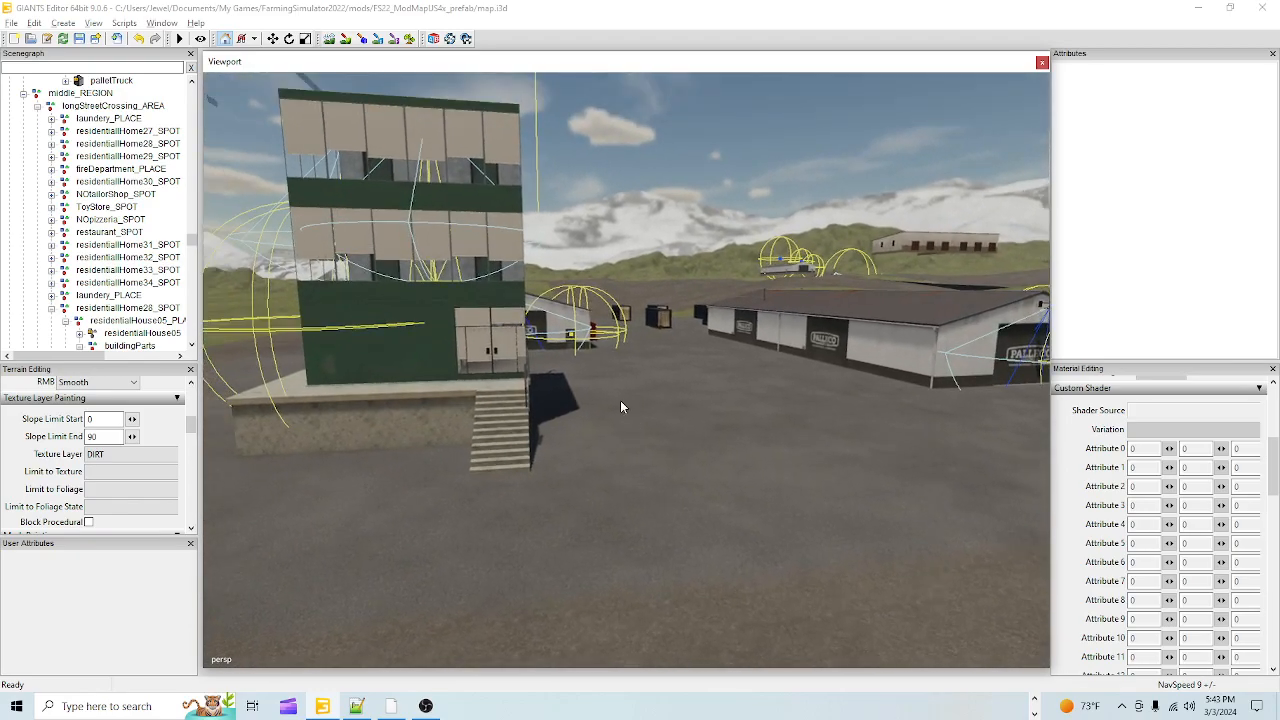
left_click_drag(697, 406, 752, 366, "alt")
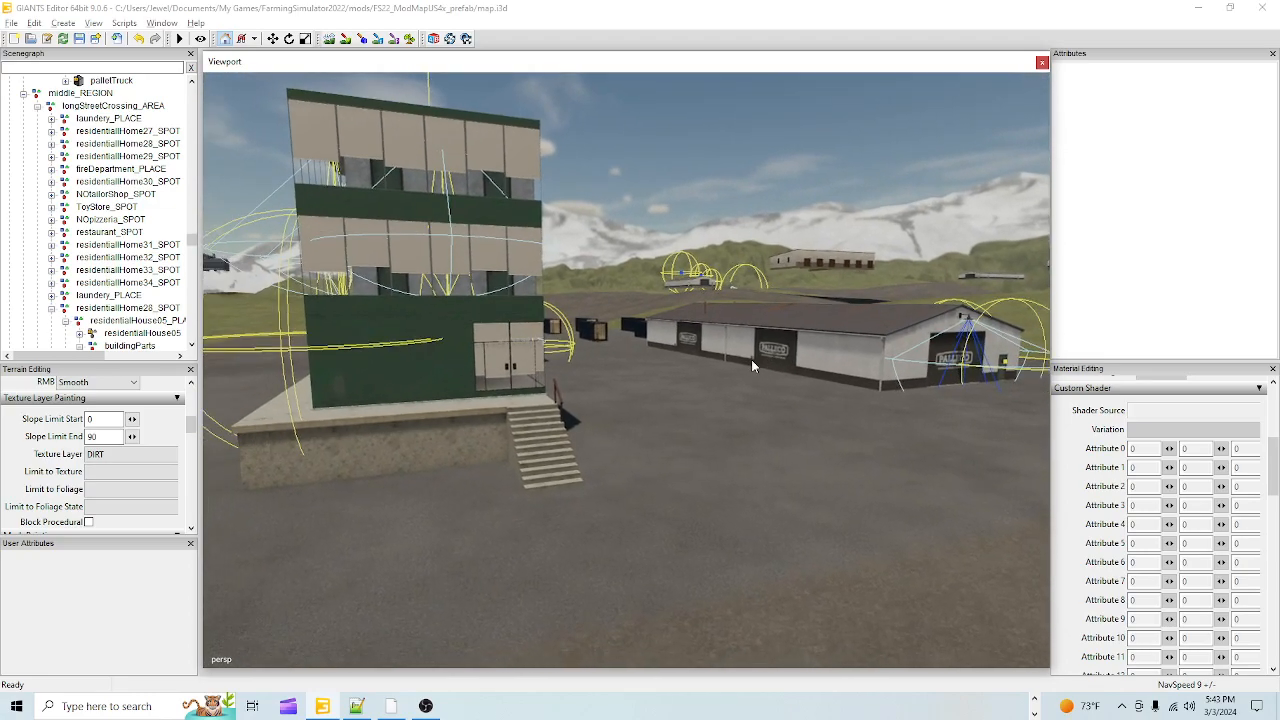